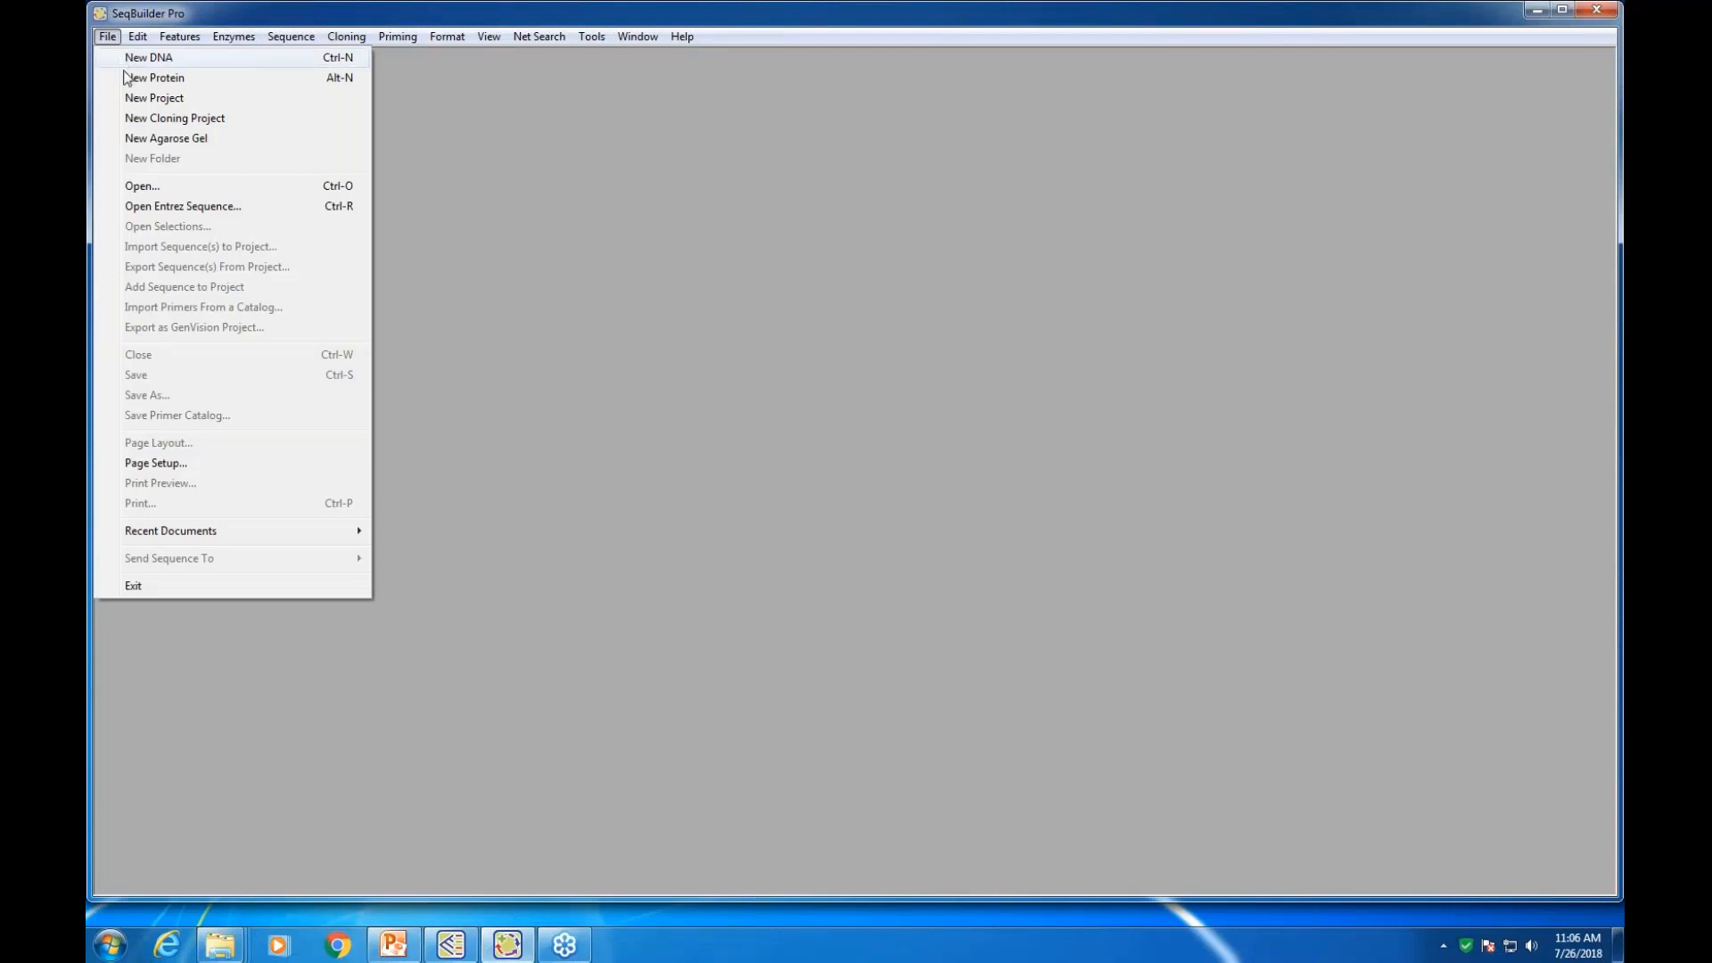
# Create a new agarose gel, enlarge its window, and give the gel simulation and settings areas more room
pyautogui.click(185, 142)
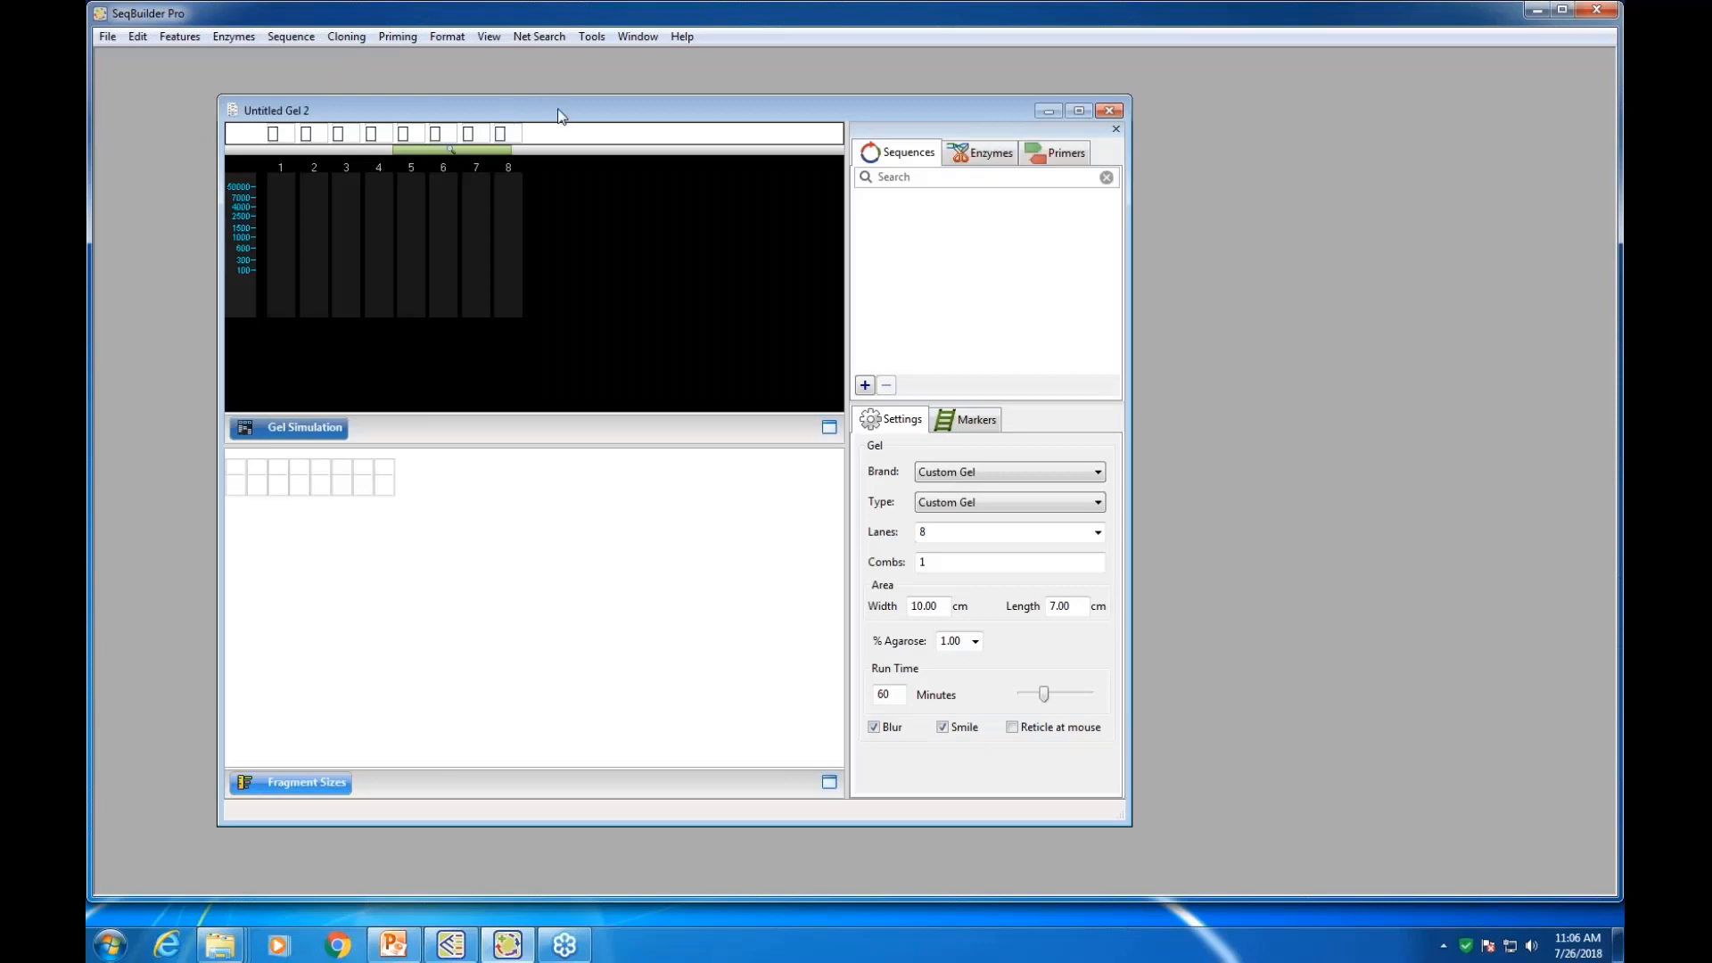
pyautogui.moveTo(559, 110); pyautogui.dragTo(617, 104)
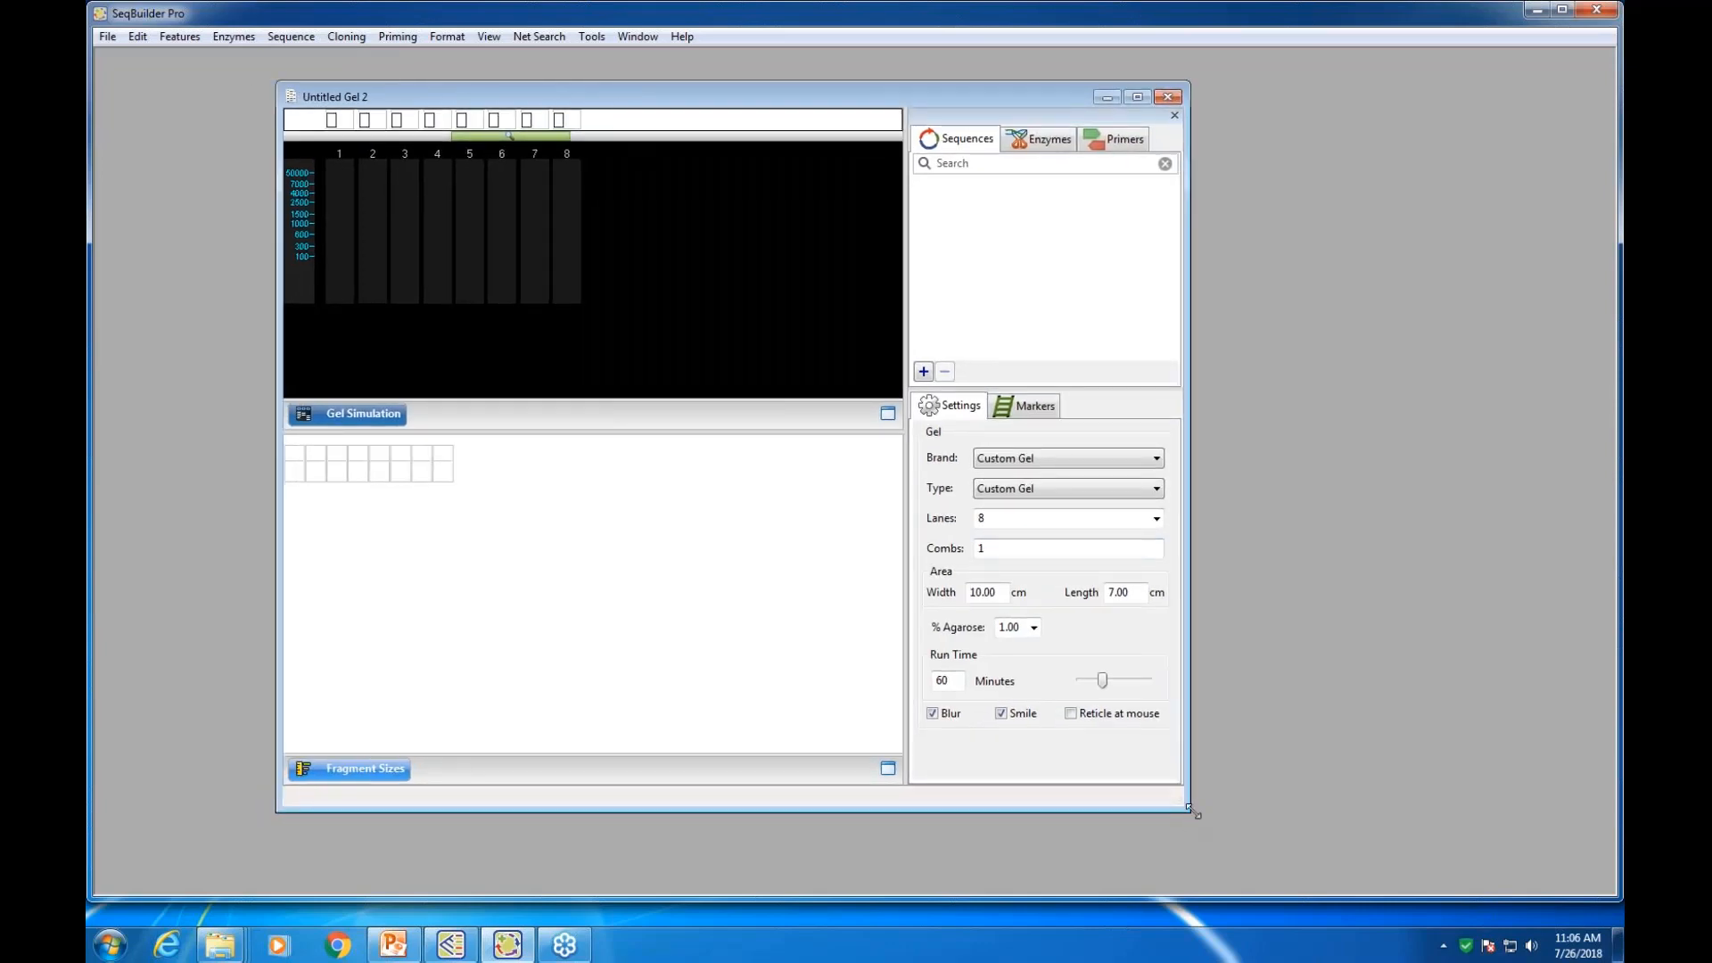
pyautogui.moveTo(1190, 811); pyautogui.dragTo(1474, 874)
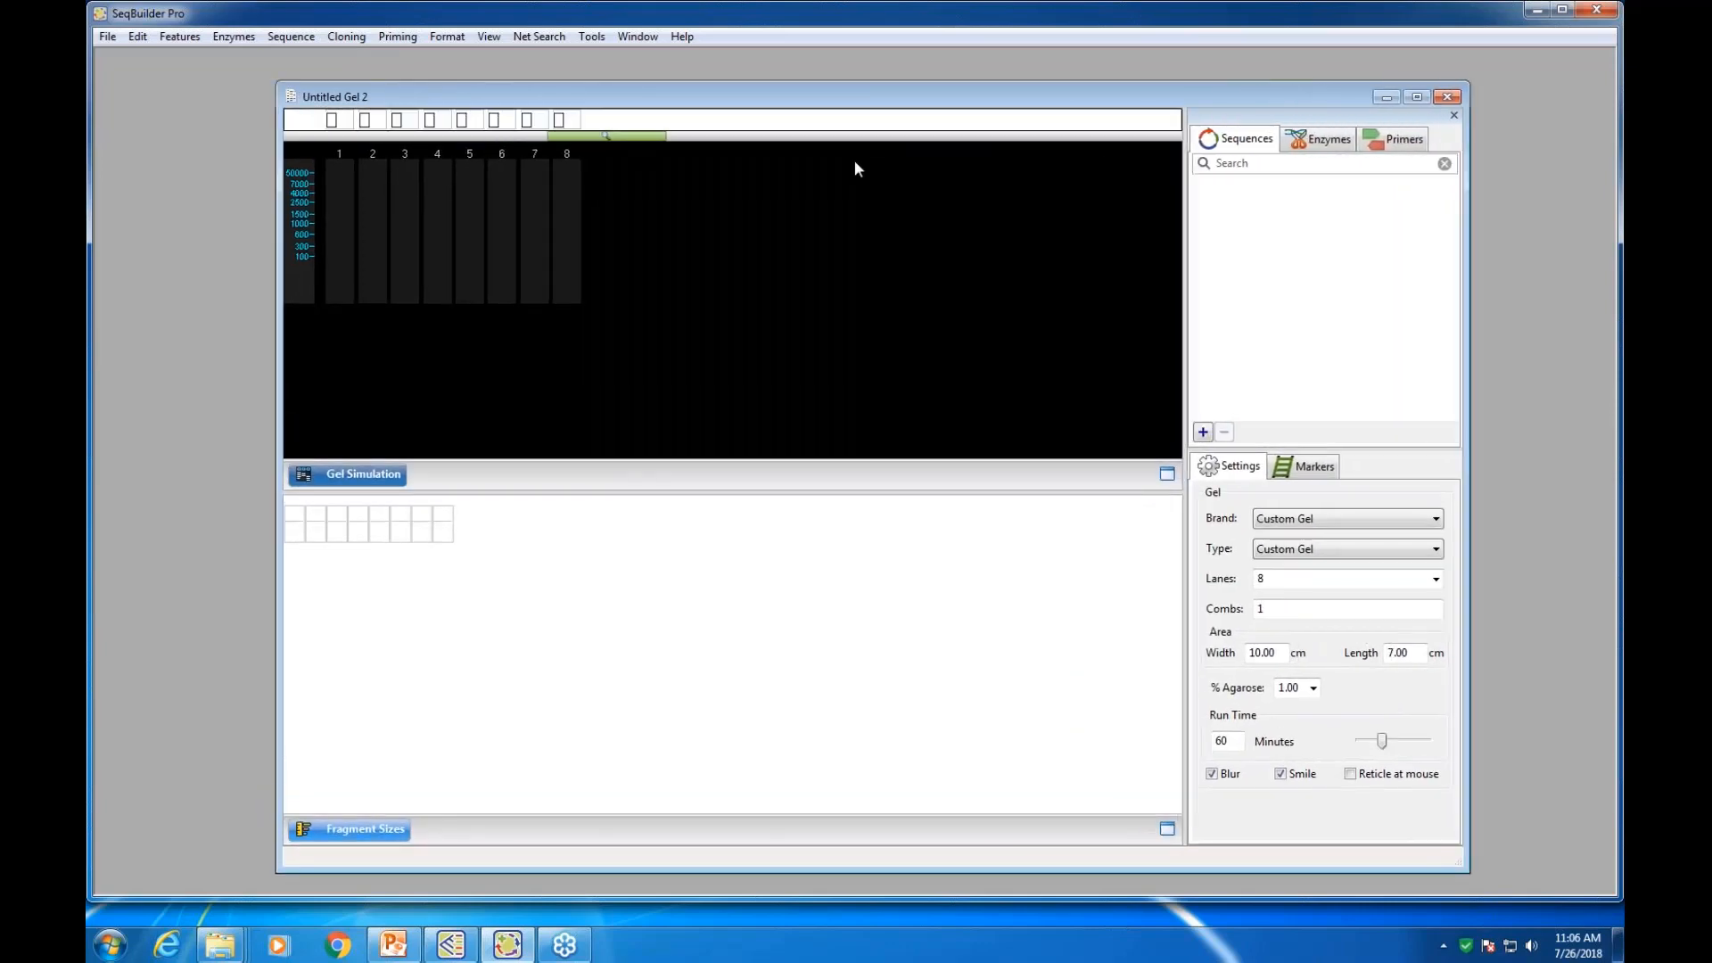
pyautogui.moveTo(786, 94); pyautogui.dragTo(770, 93)
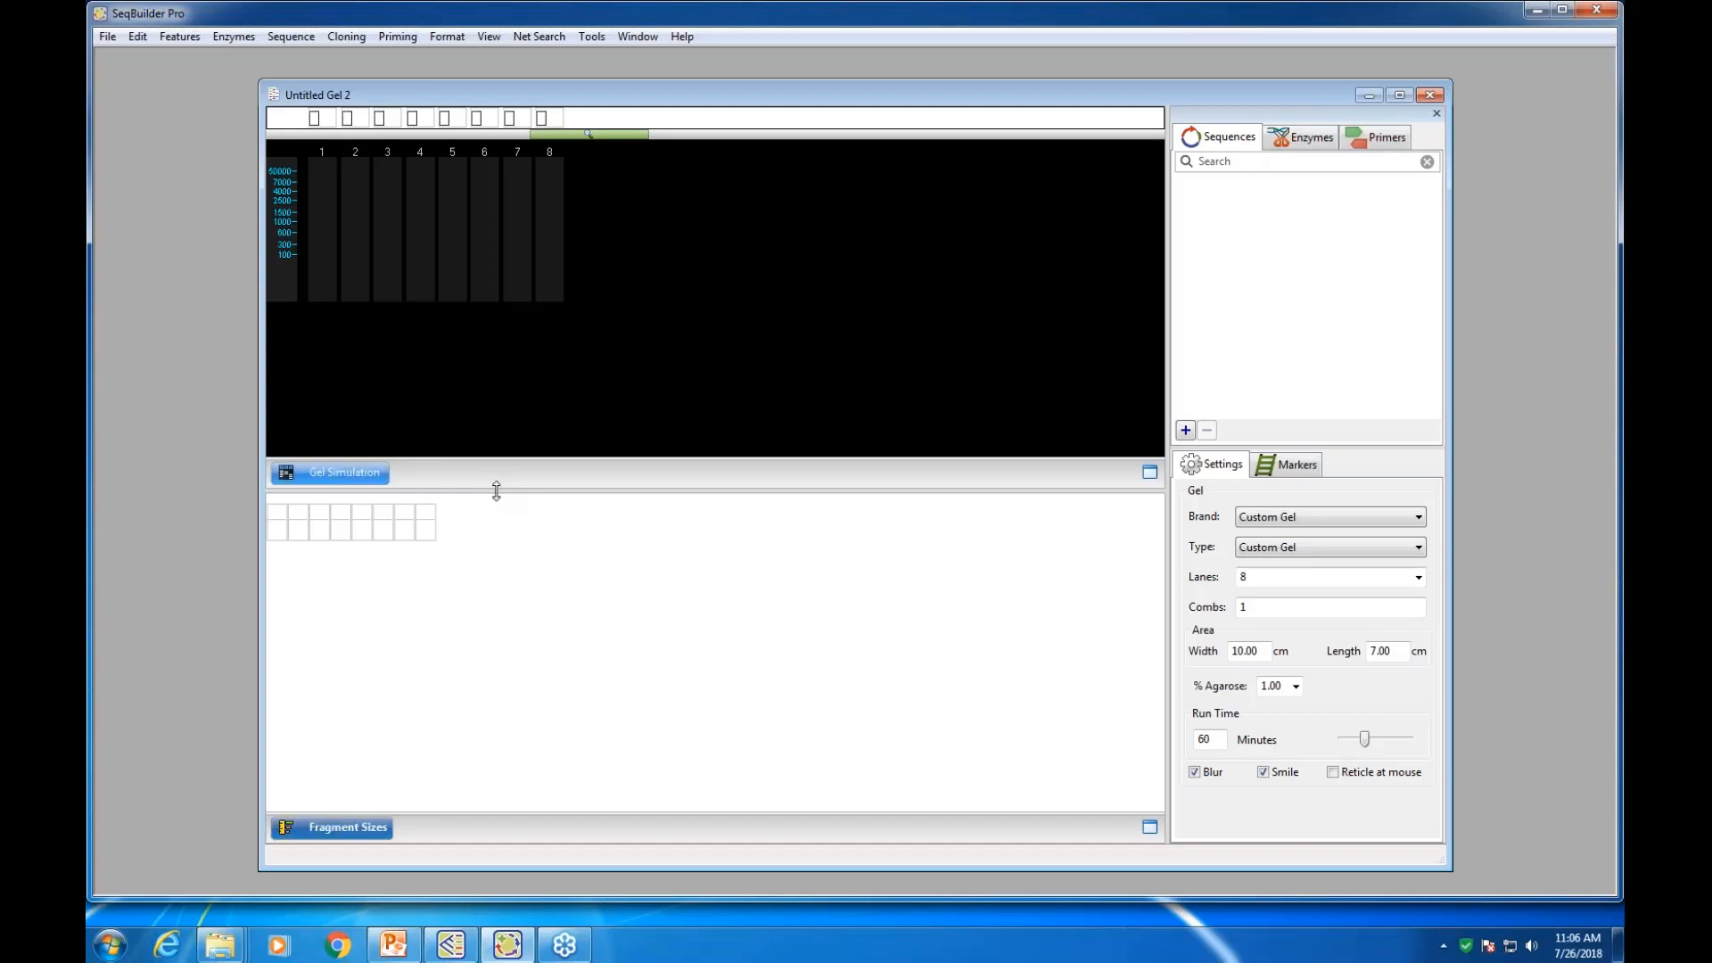
pyautogui.moveTo(496, 490); pyautogui.dragTo(500, 660)
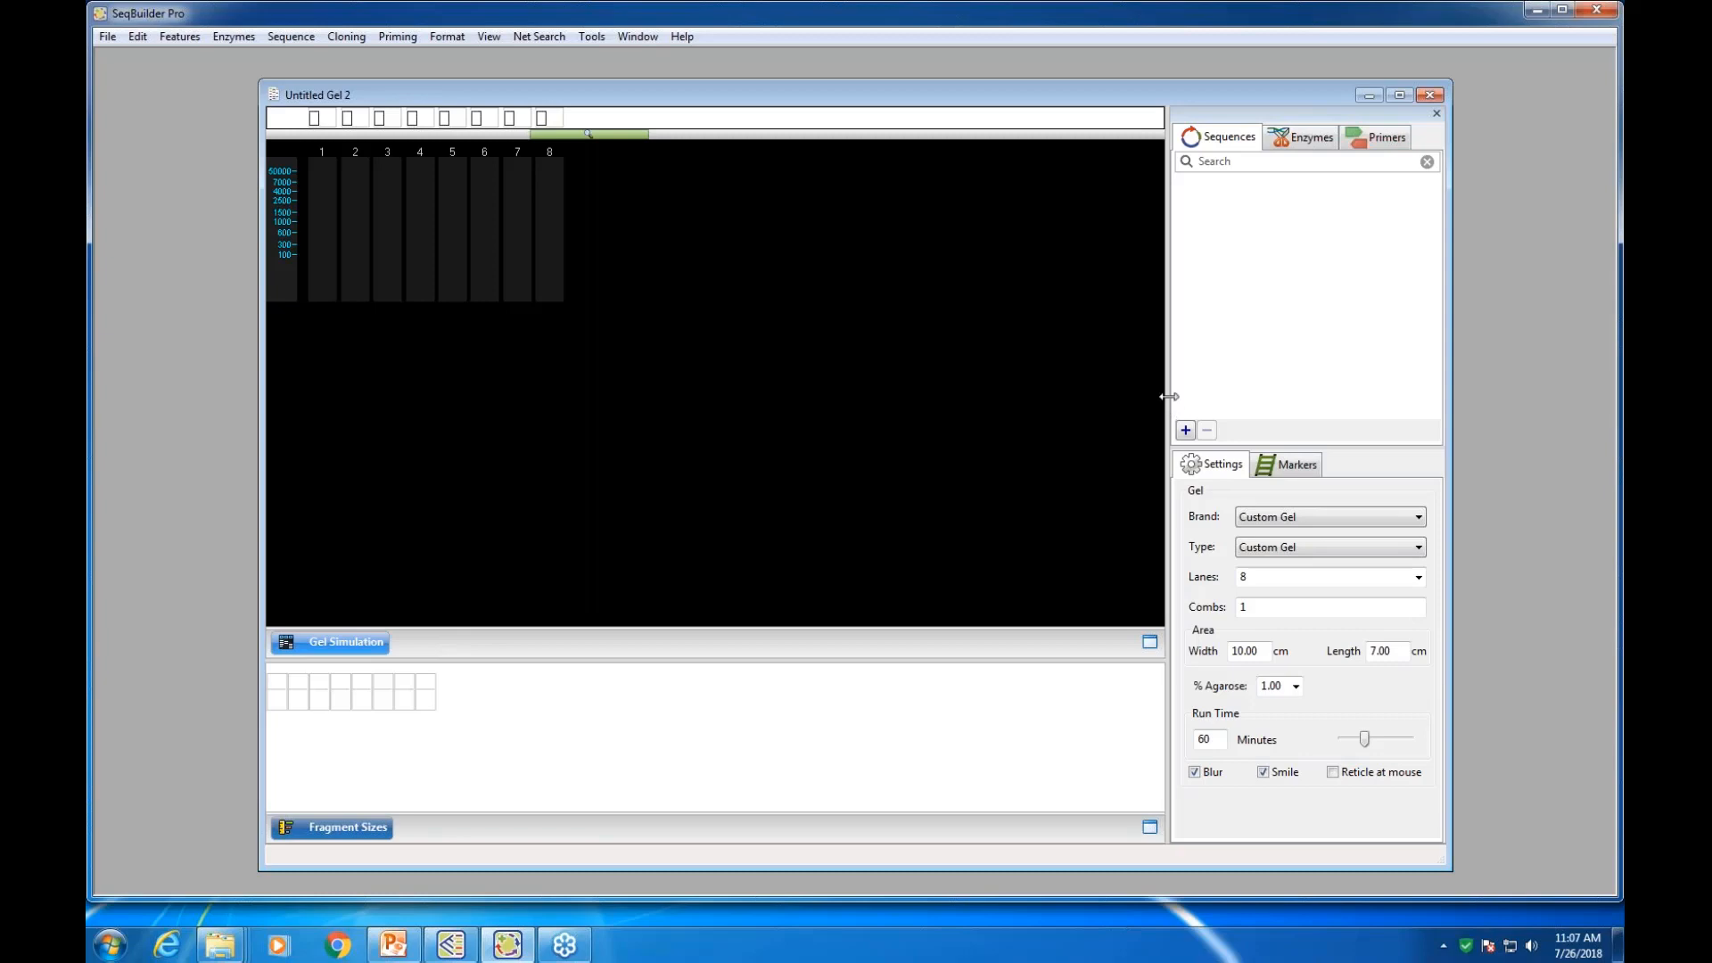
pyautogui.moveTo(1168, 395); pyautogui.dragTo(1127, 393)
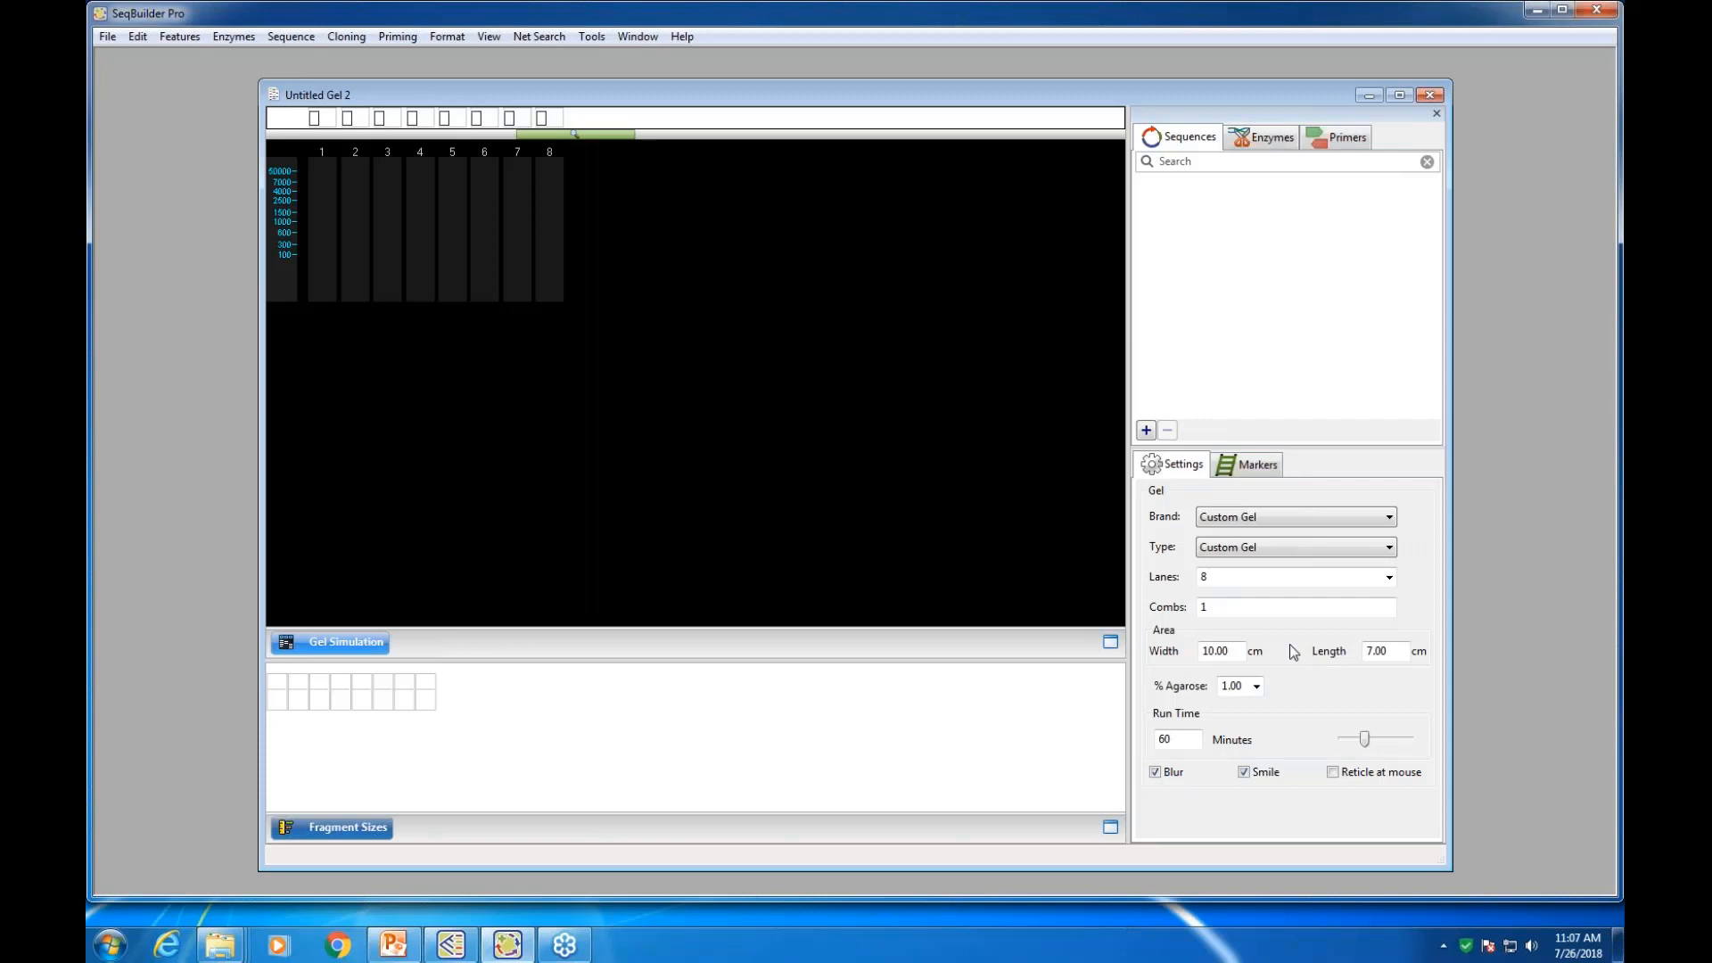
# Try the Bio-Rad gel brand, and settle on the Owl brand with the D-series Wide mini type
pyautogui.click(1391, 517)
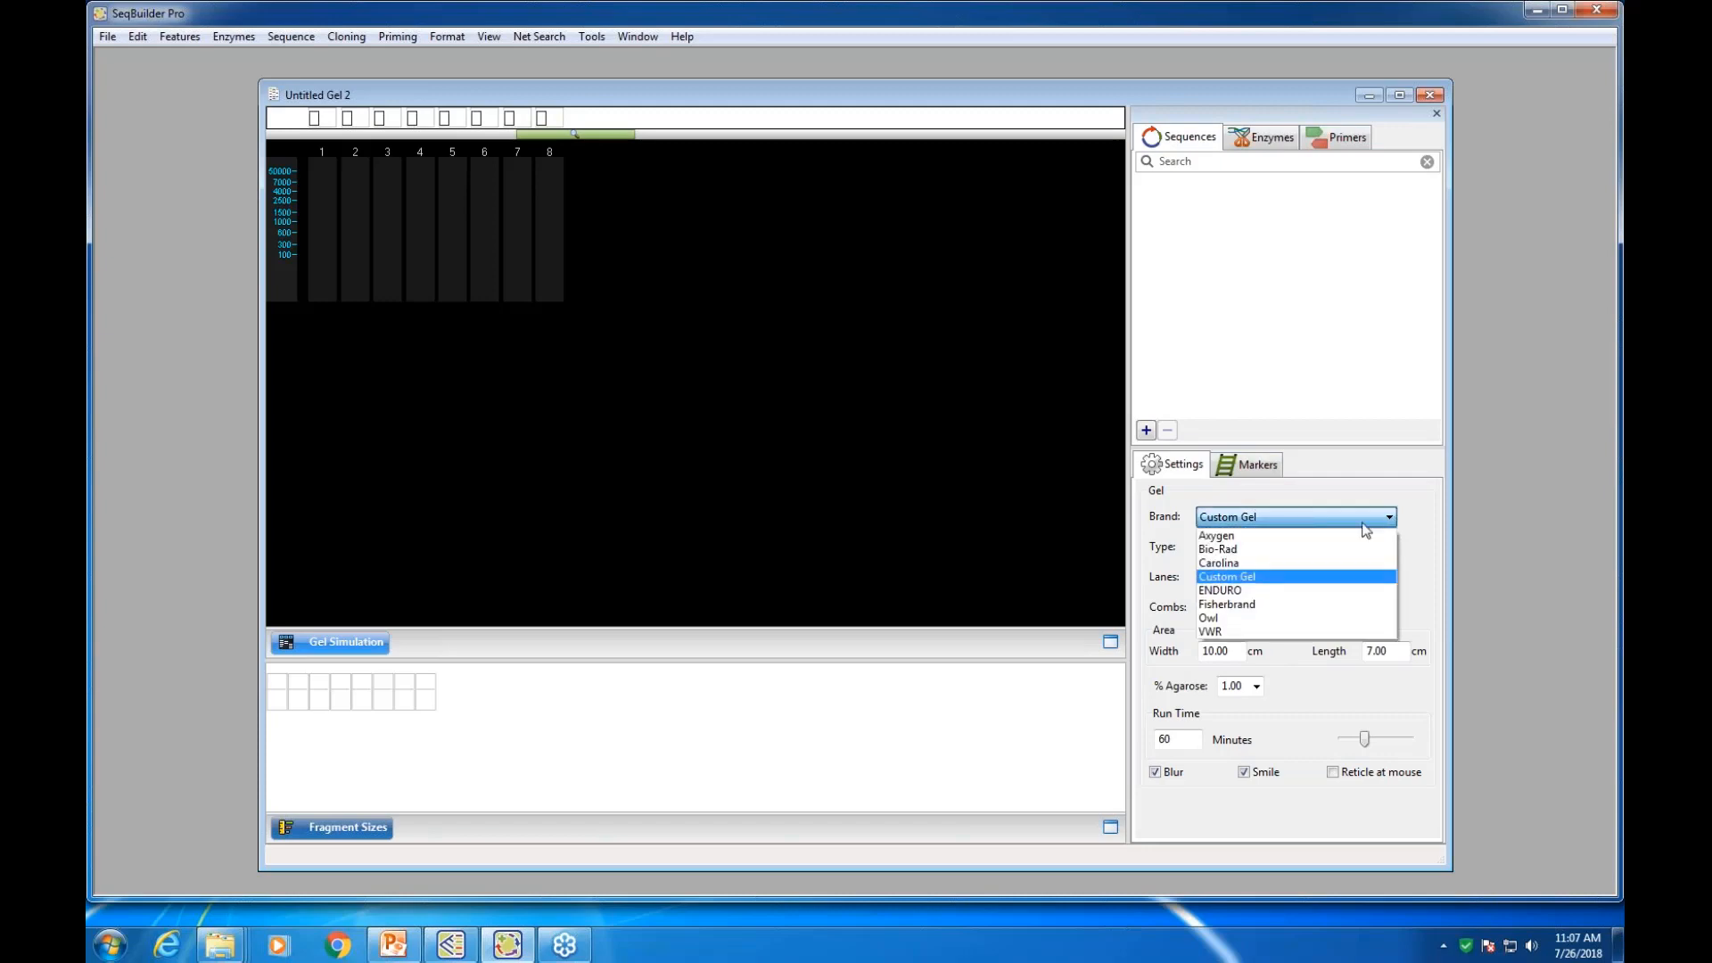
pyautogui.click(1243, 547)
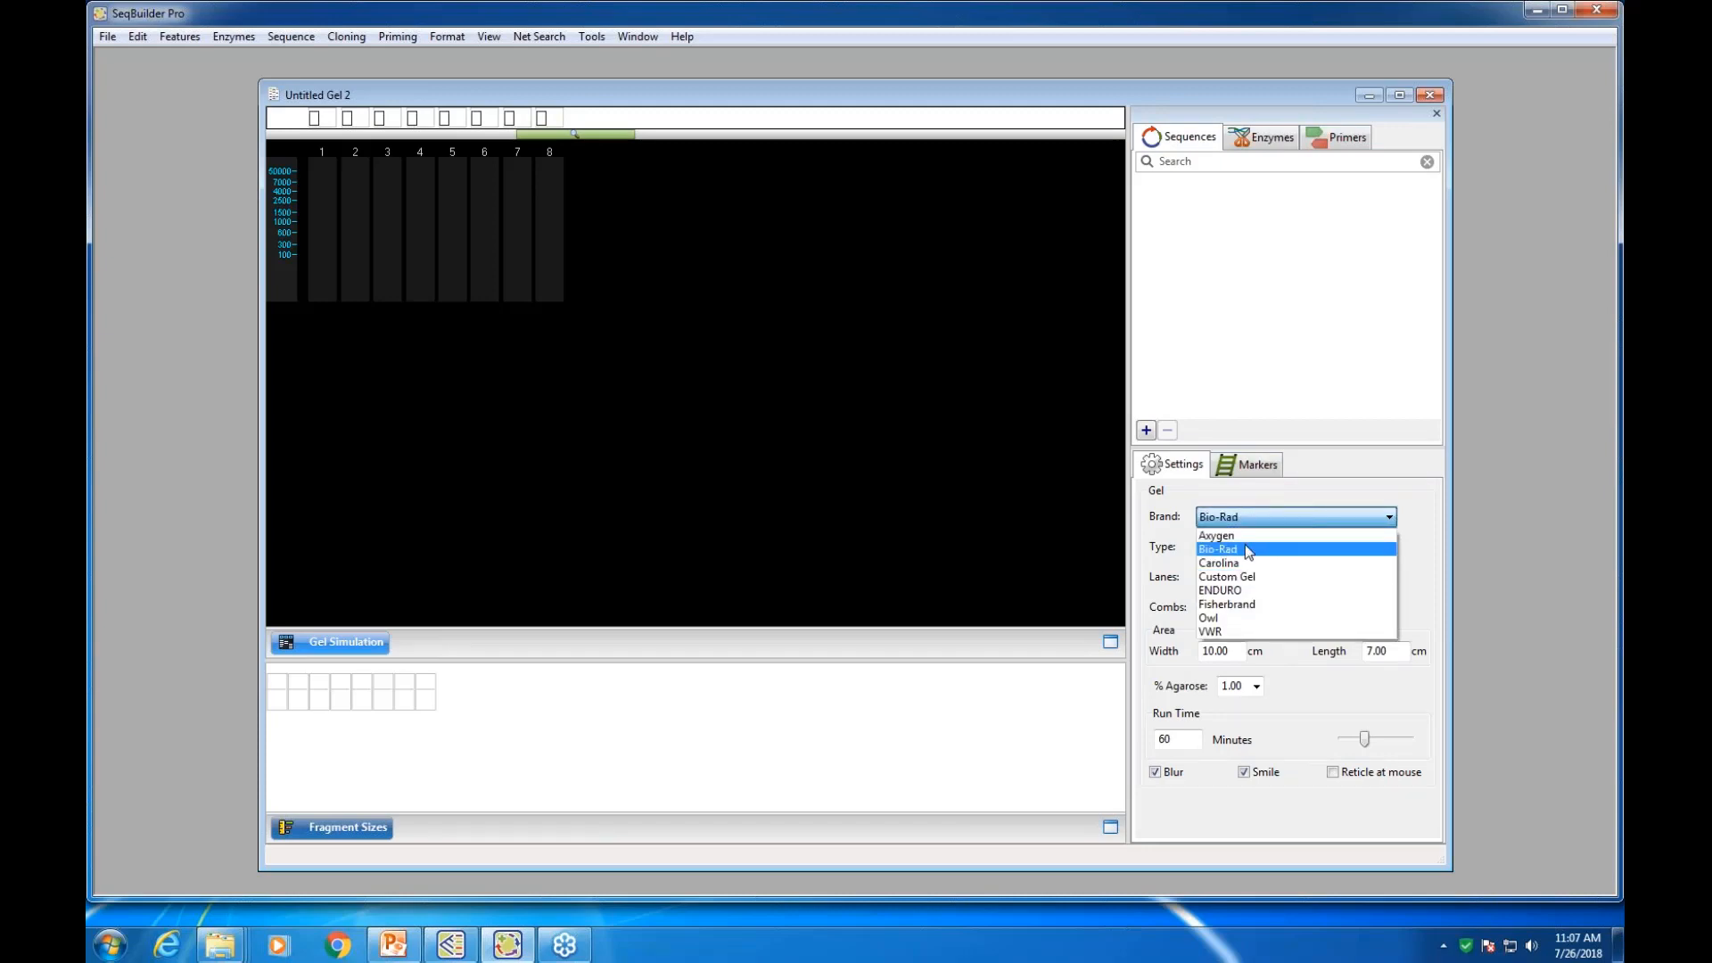
pyautogui.click(1371, 524)
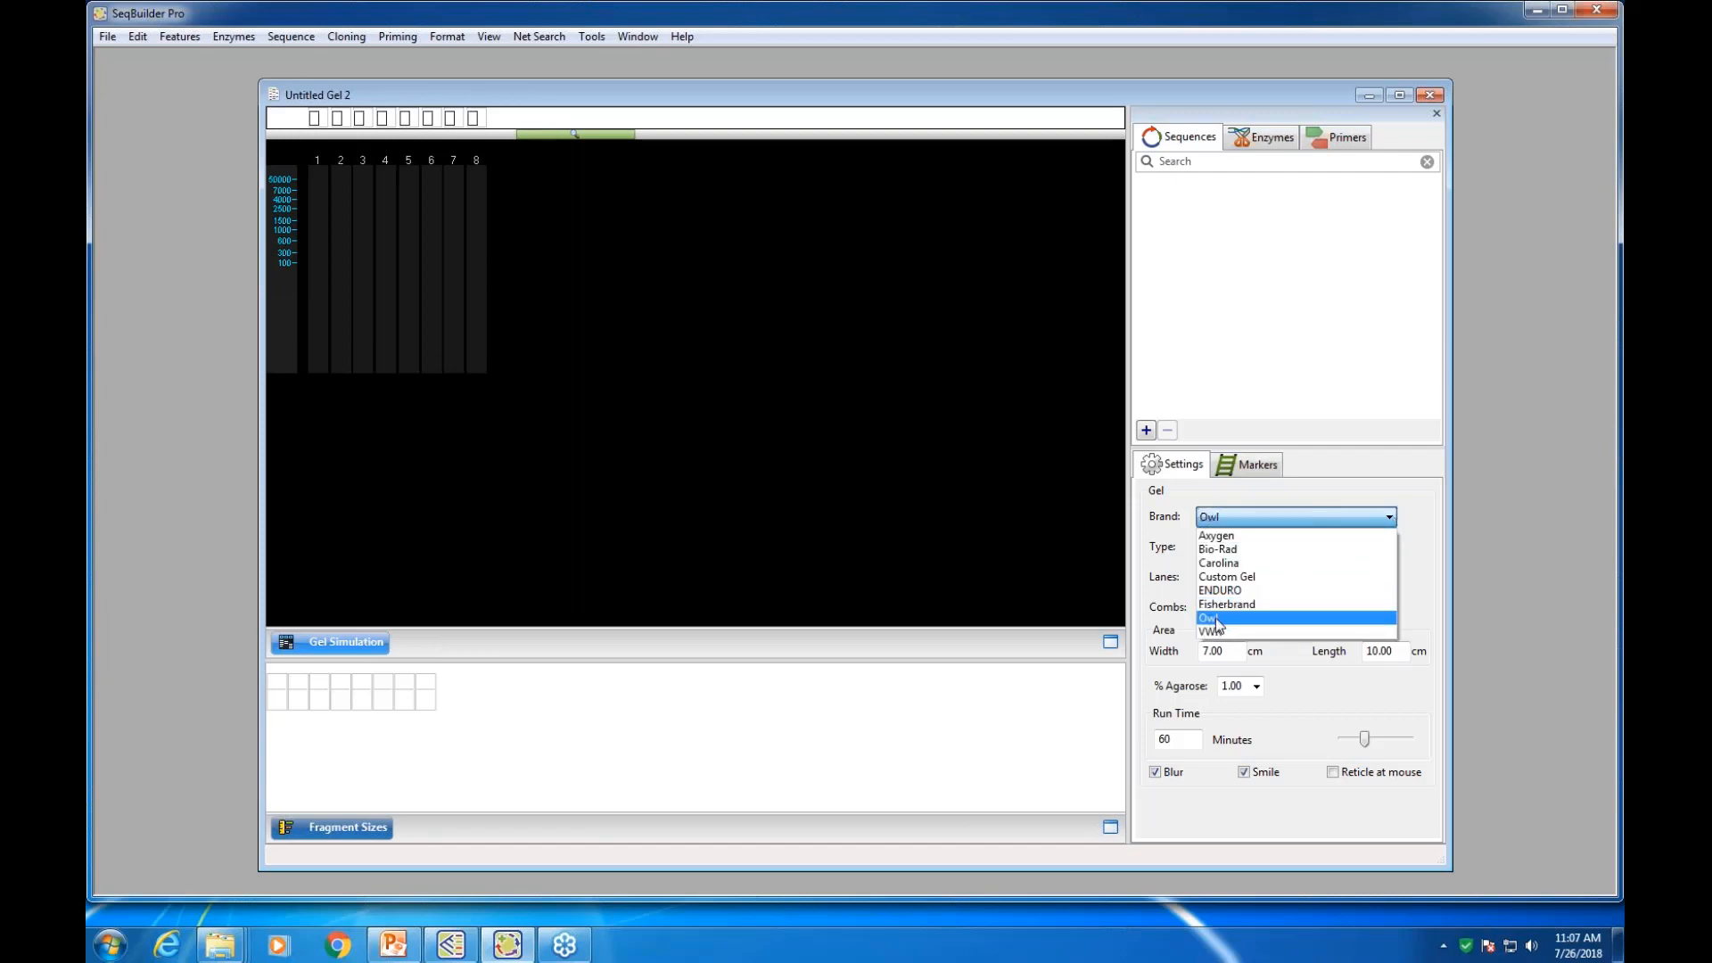
pyautogui.click(1214, 618)
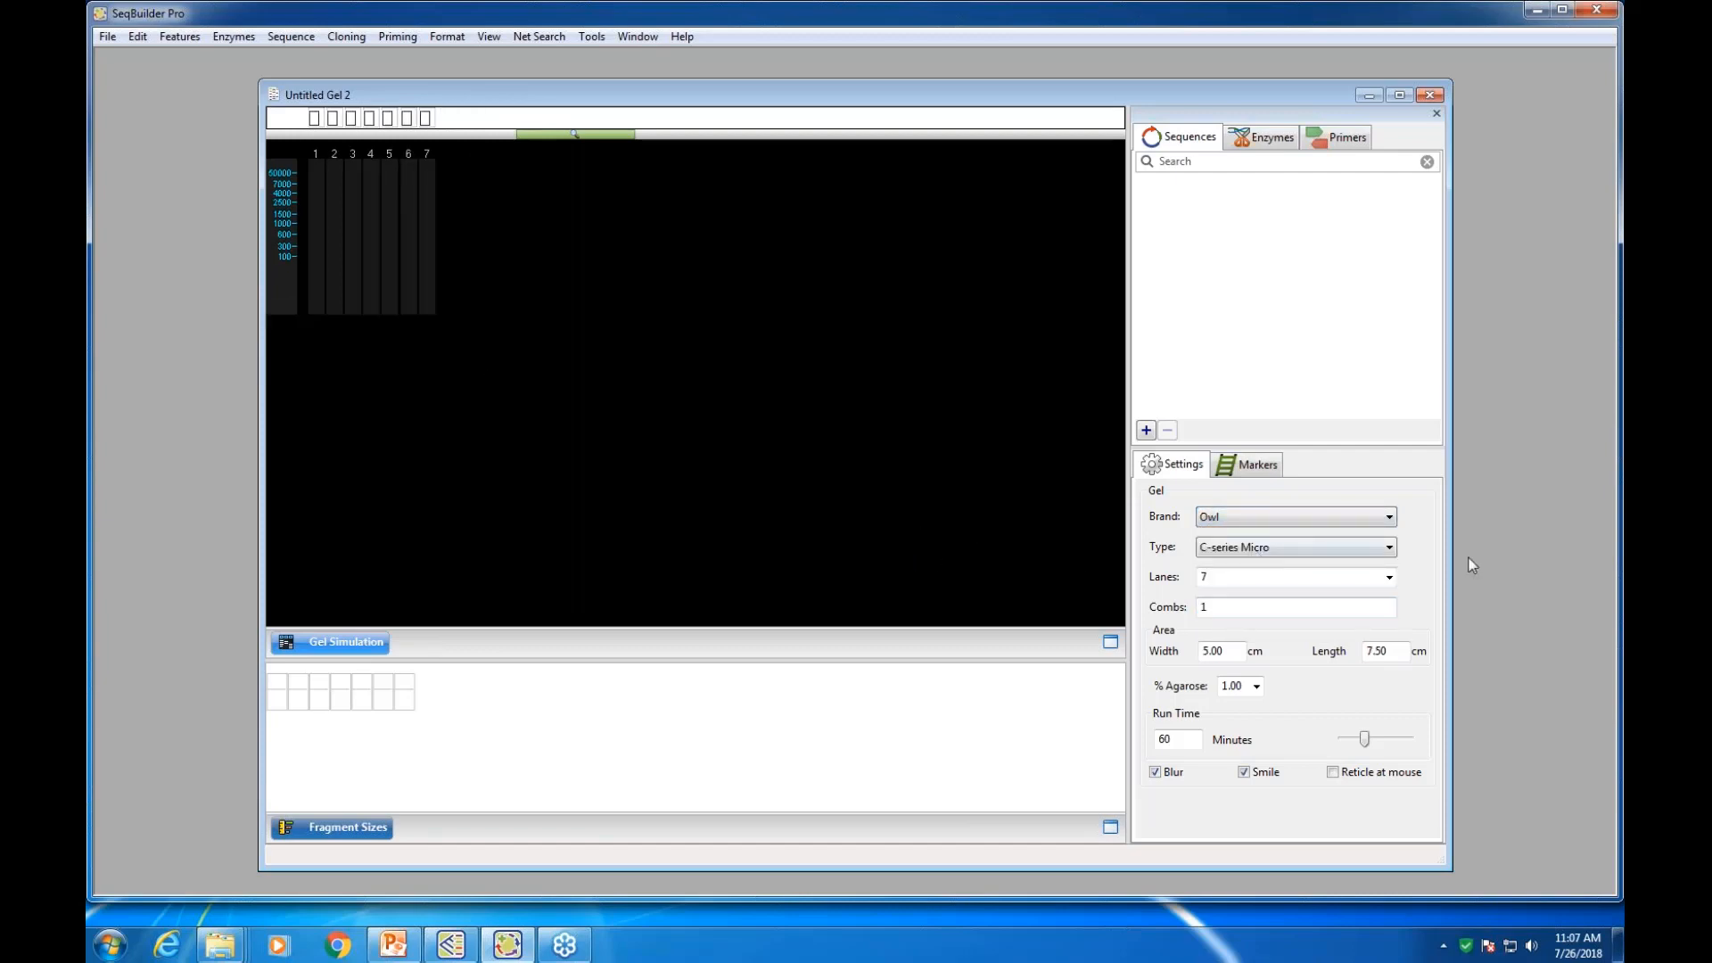
pyautogui.click(1389, 547)
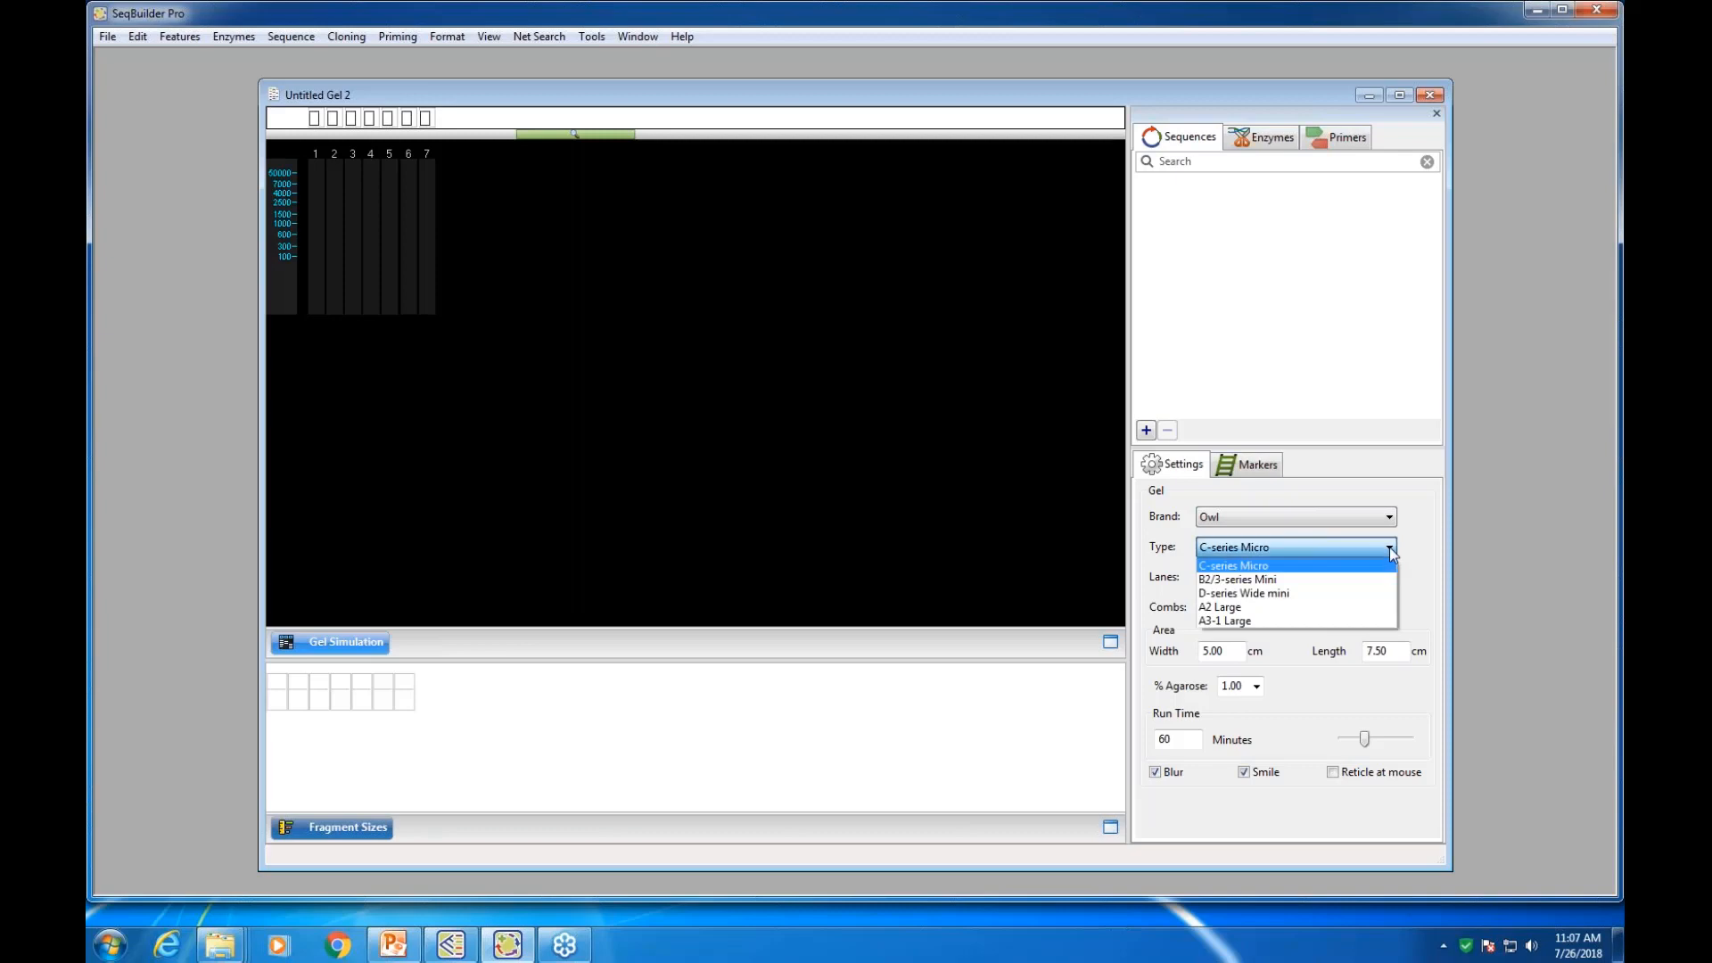
pyautogui.click(1294, 593)
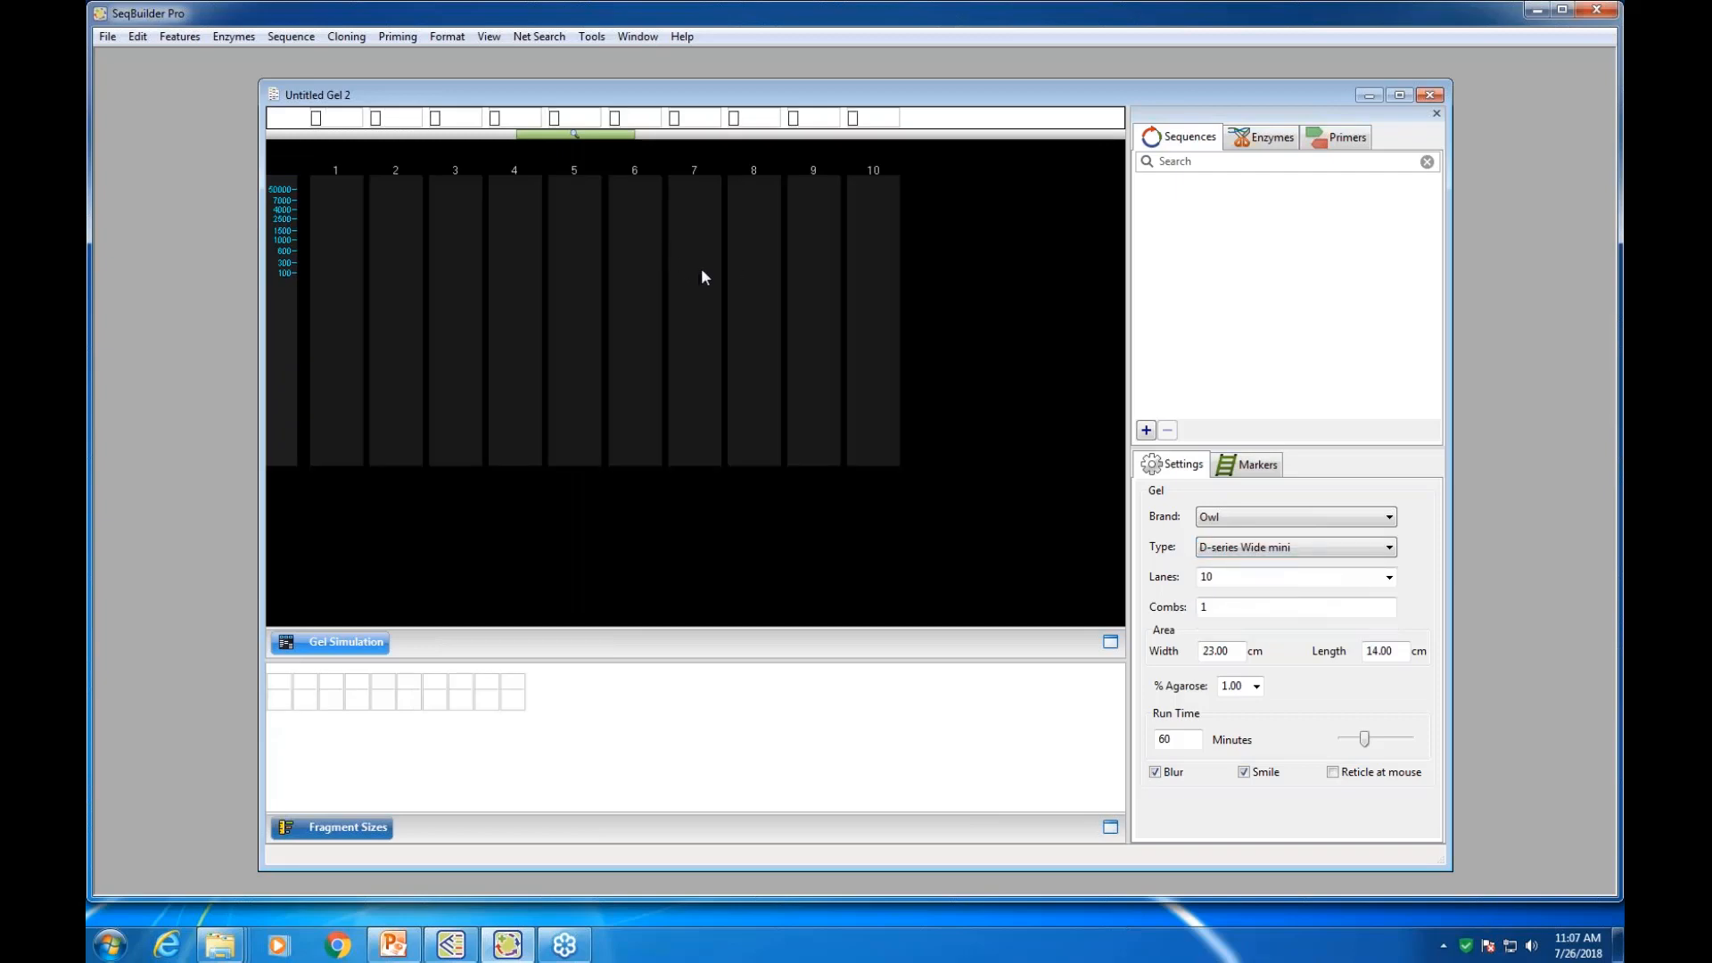
# Try 40 lanes on the gel and return the lane count to 10
pyautogui.click(1388, 577)
pyautogui.click(1216, 610)
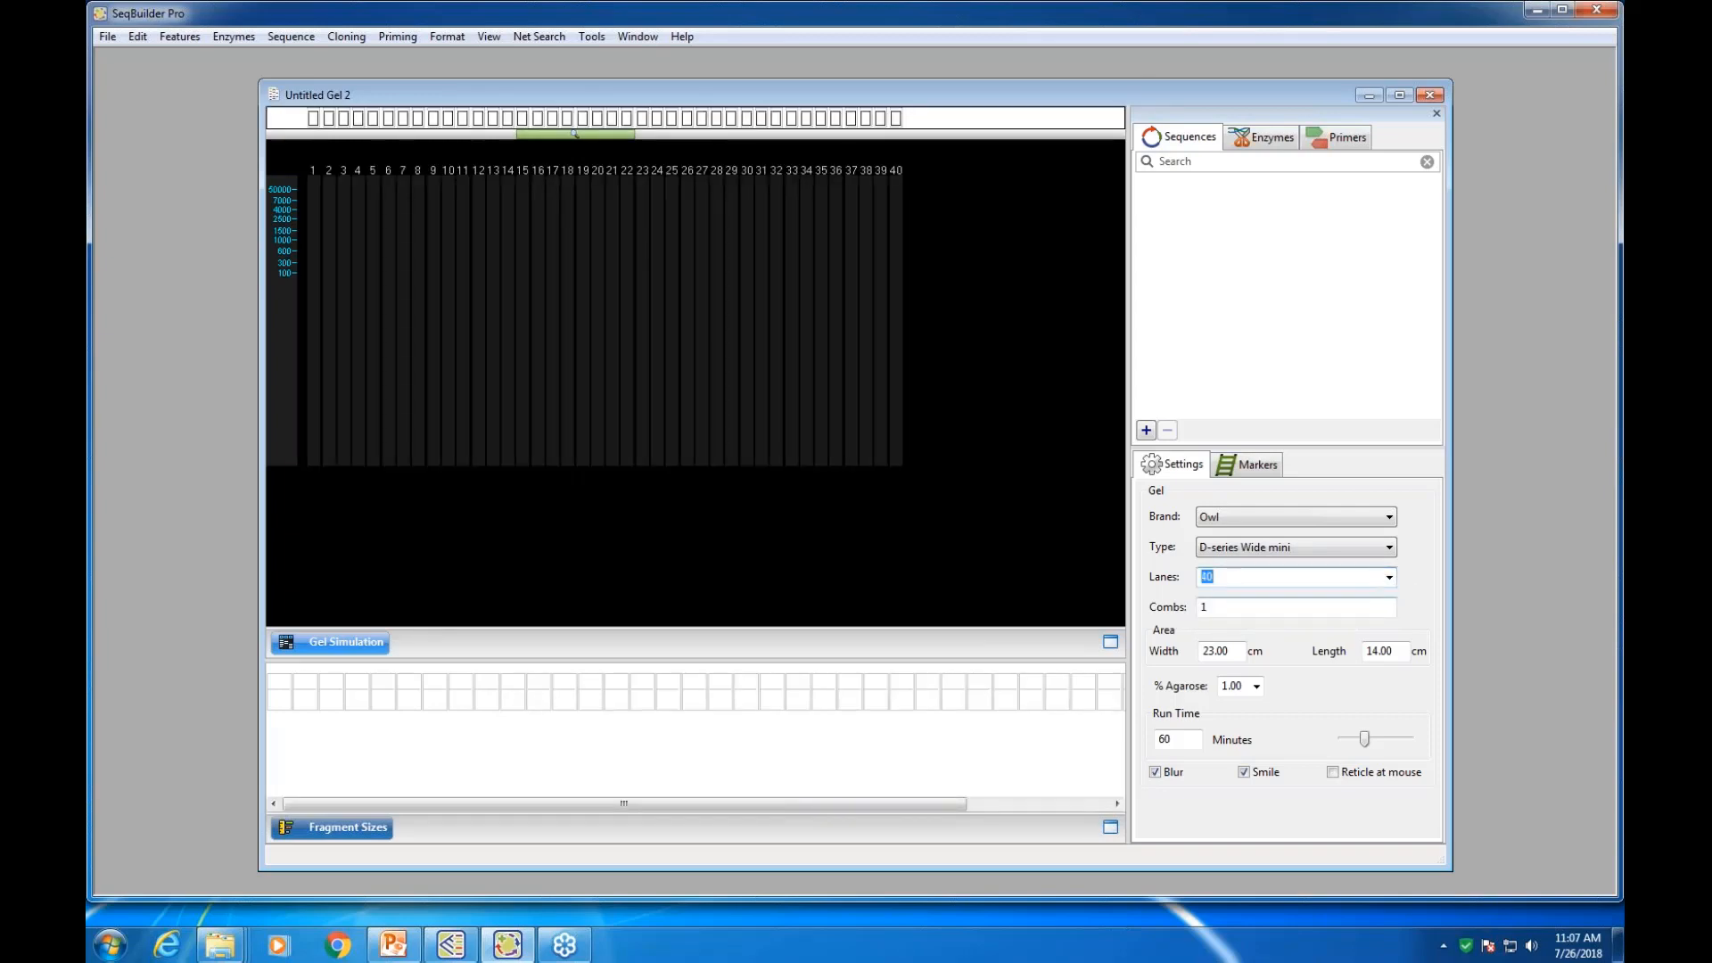
pyautogui.click(1388, 577)
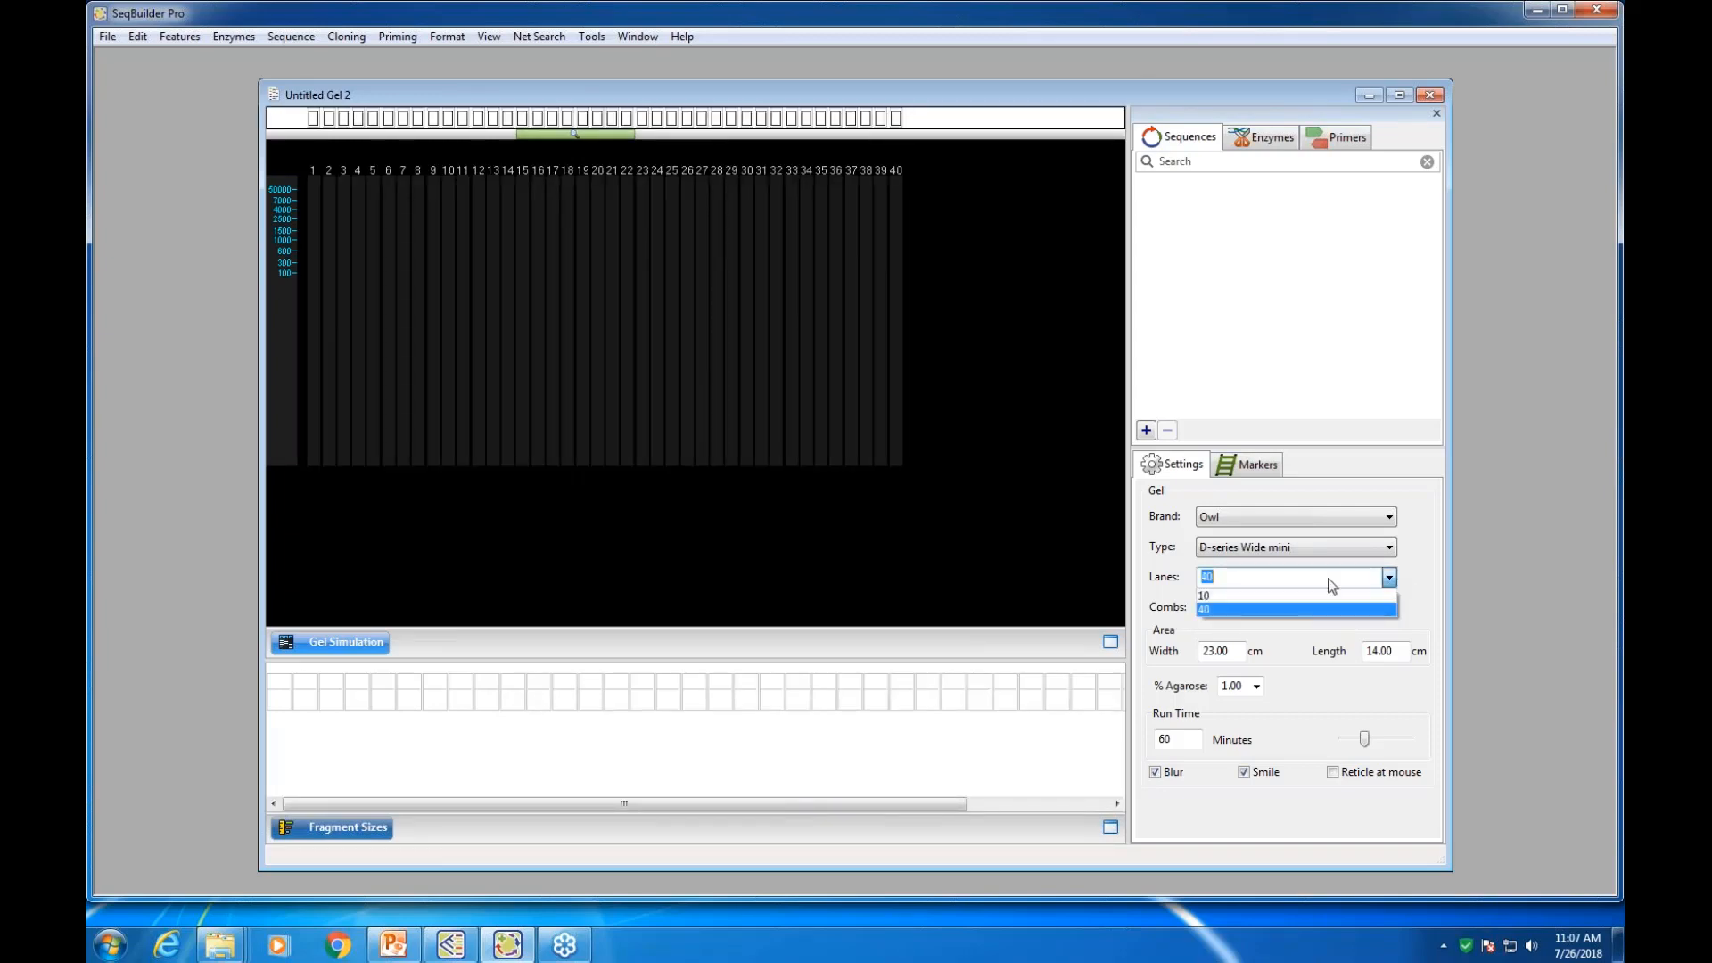
pyautogui.click(1216, 595)
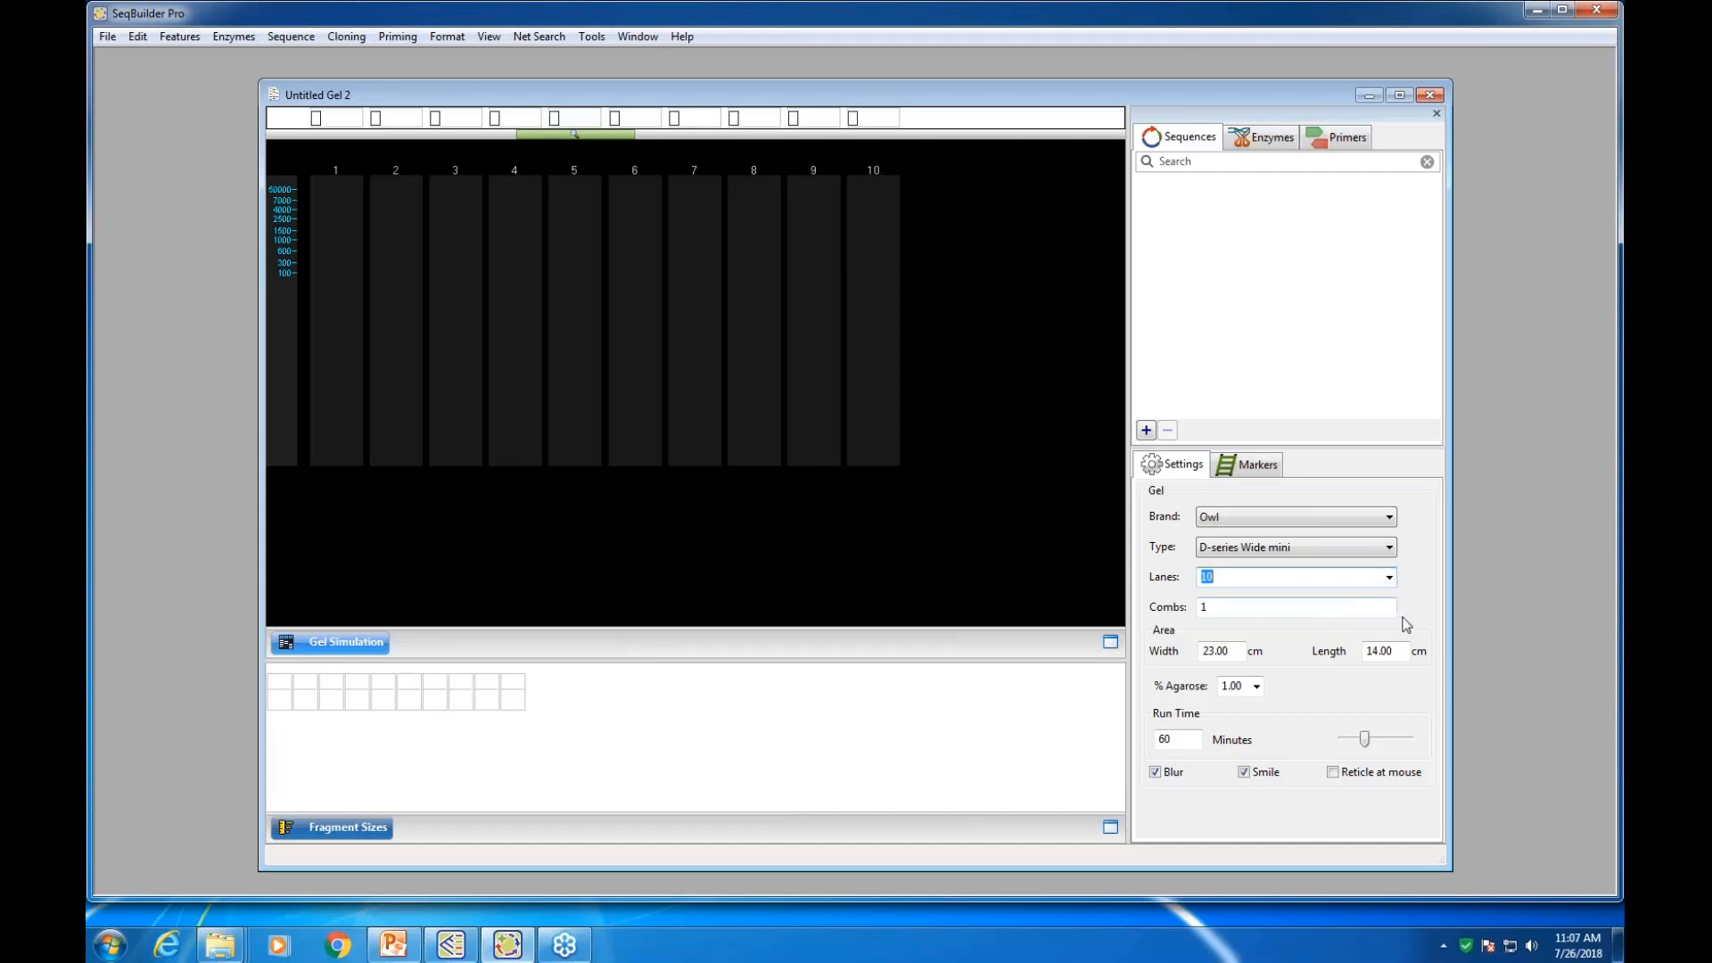
# Try 2 combs on the gel and return the comb count to 1
pyautogui.click(1220, 610)
pyautogui.write('2')
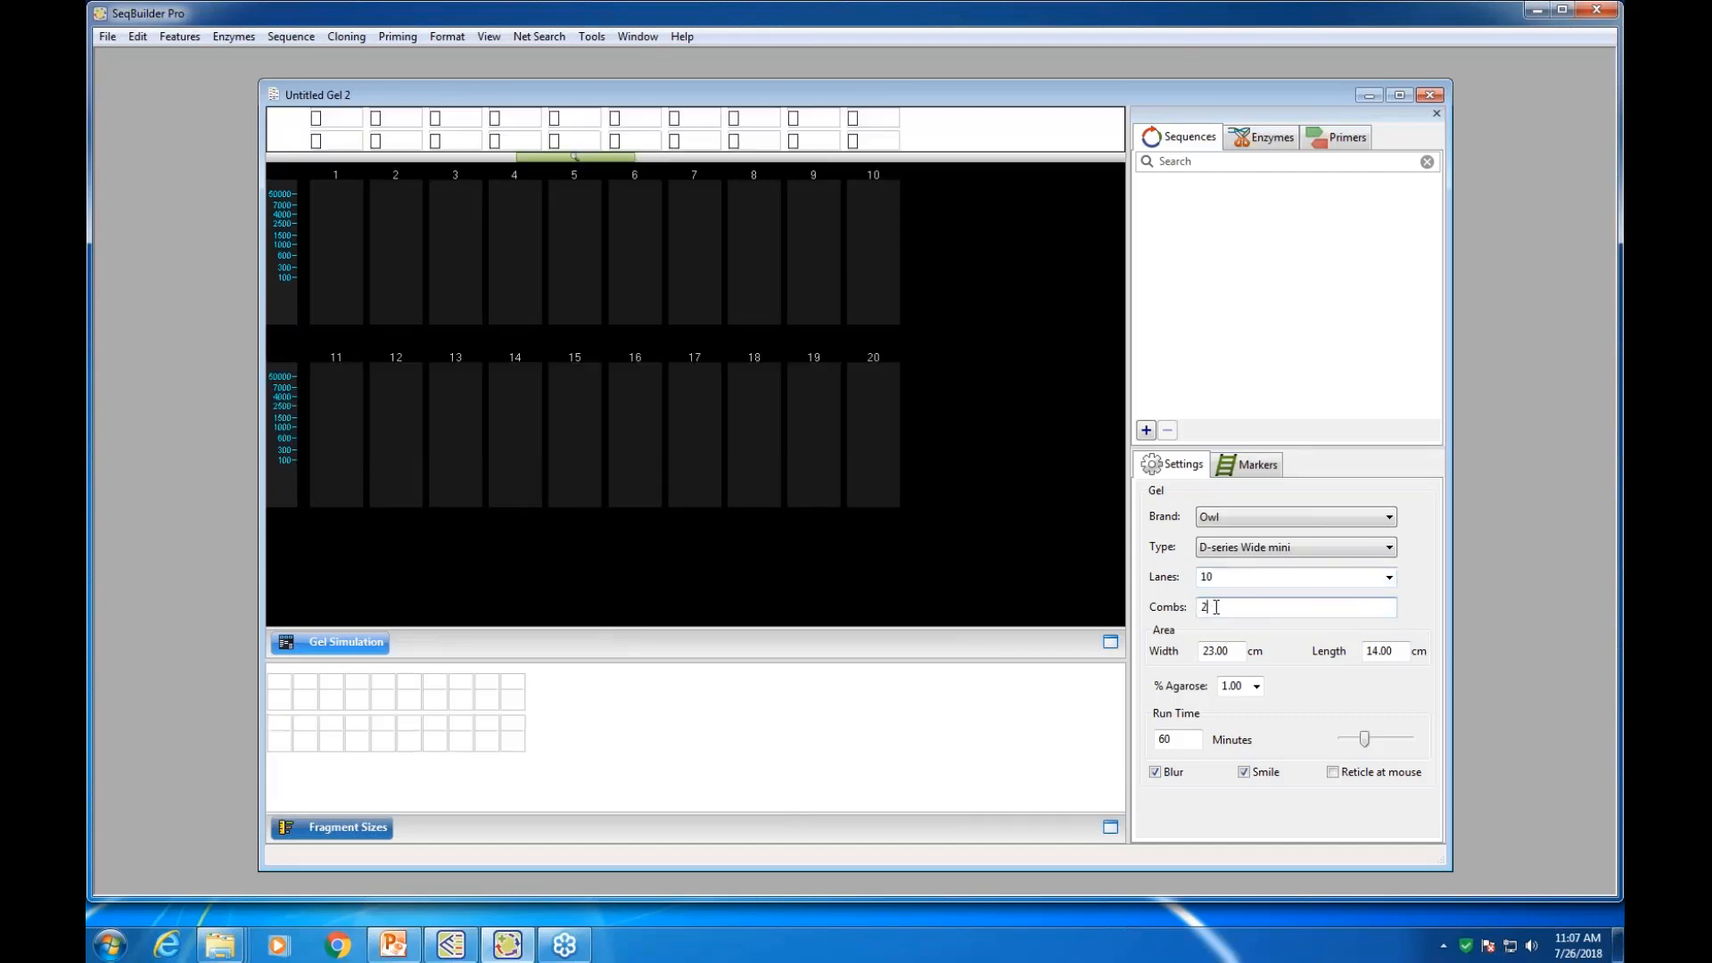
pyautogui.doubleClick(1216, 607)
pyautogui.write('1')
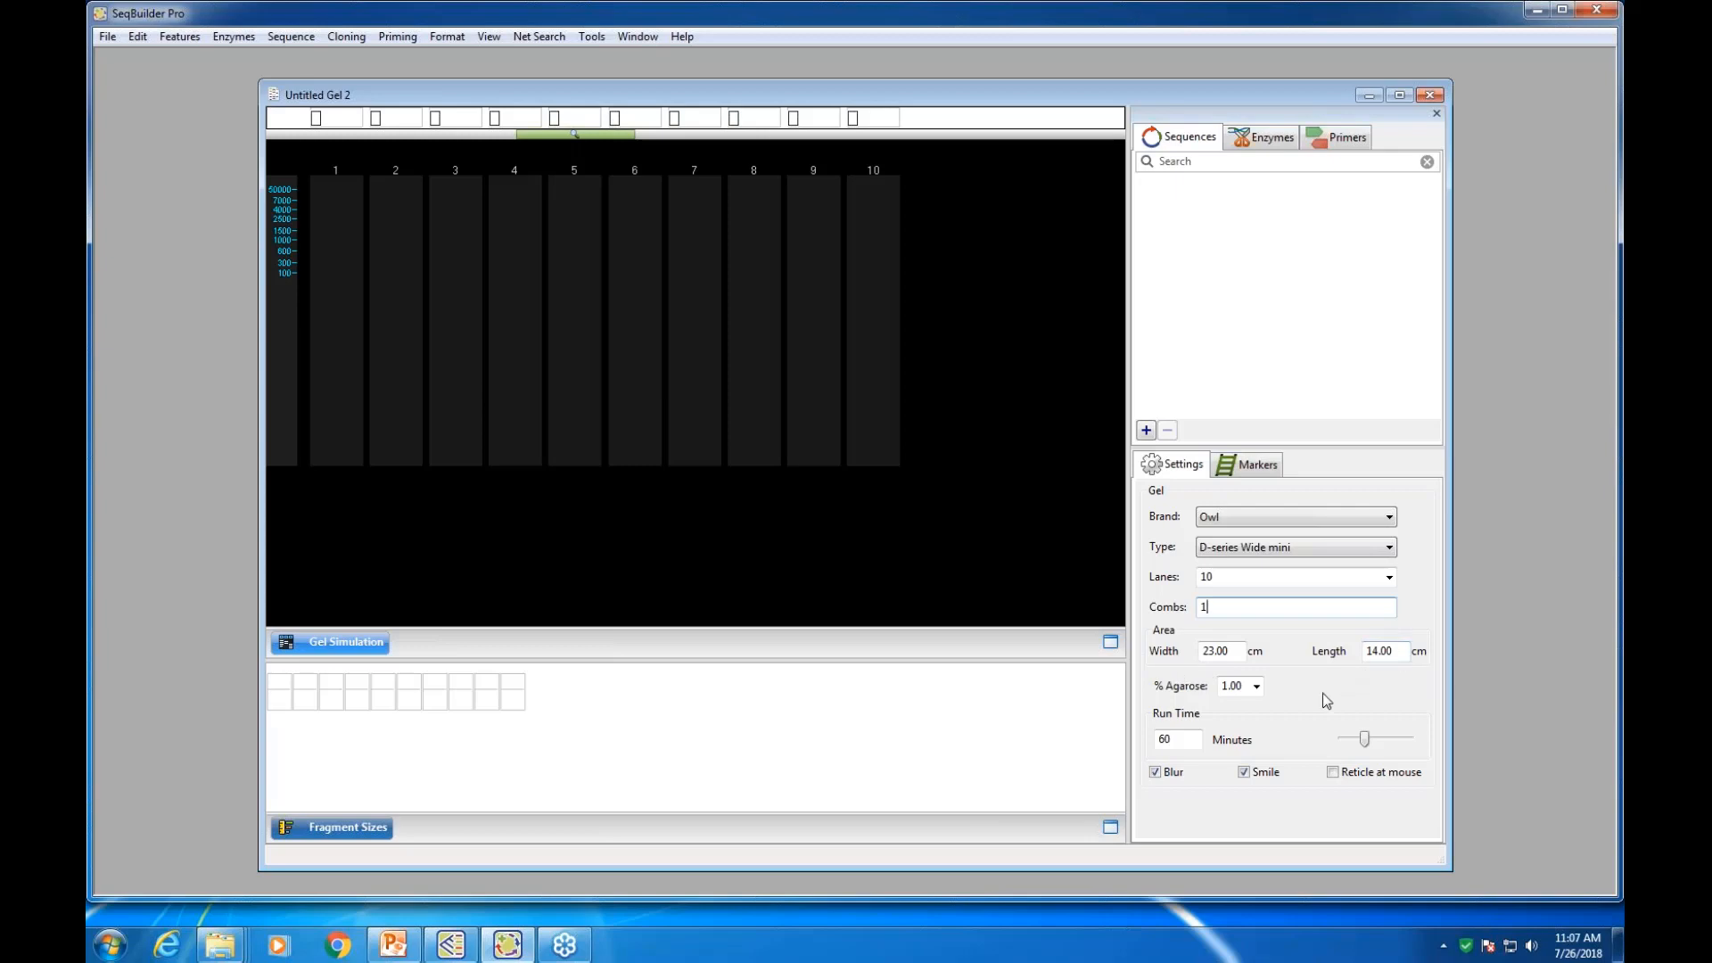
# Set the gel length to 23 cm and enlarge the gel window to show more of the lanes
pyautogui.moveTo(1379, 650); pyautogui.dragTo(1360, 656)
pyautogui.write('23')
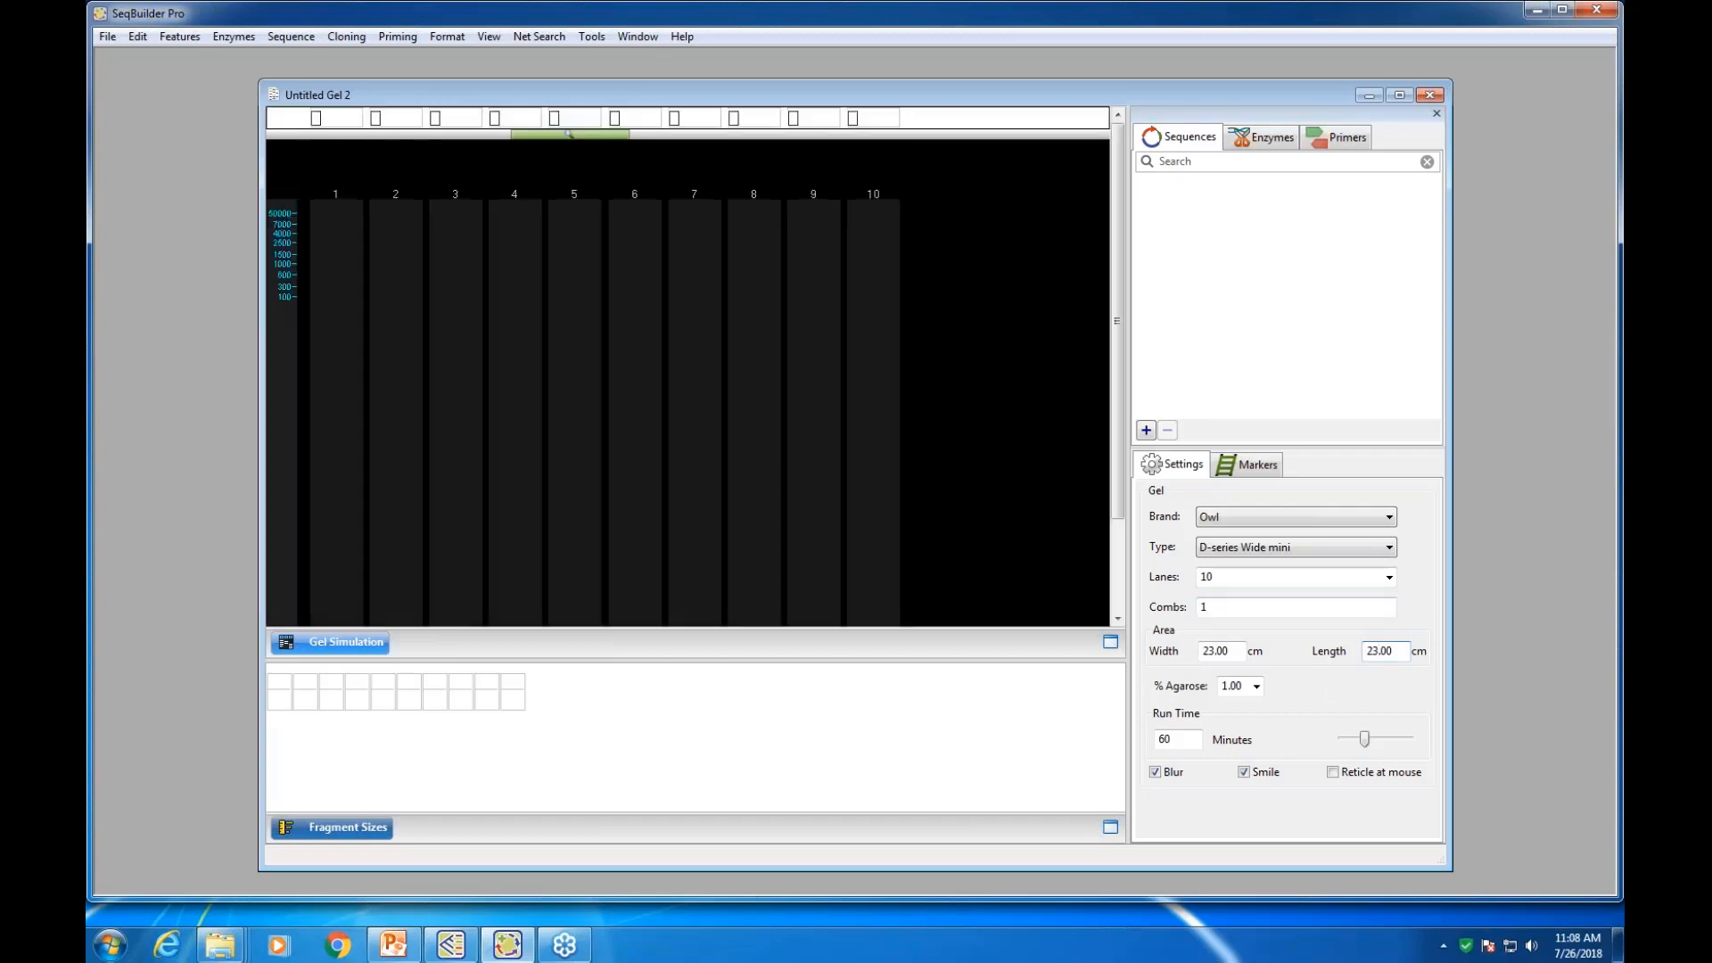
pyautogui.moveTo(1148, 96); pyautogui.dragTo(1075, 76)
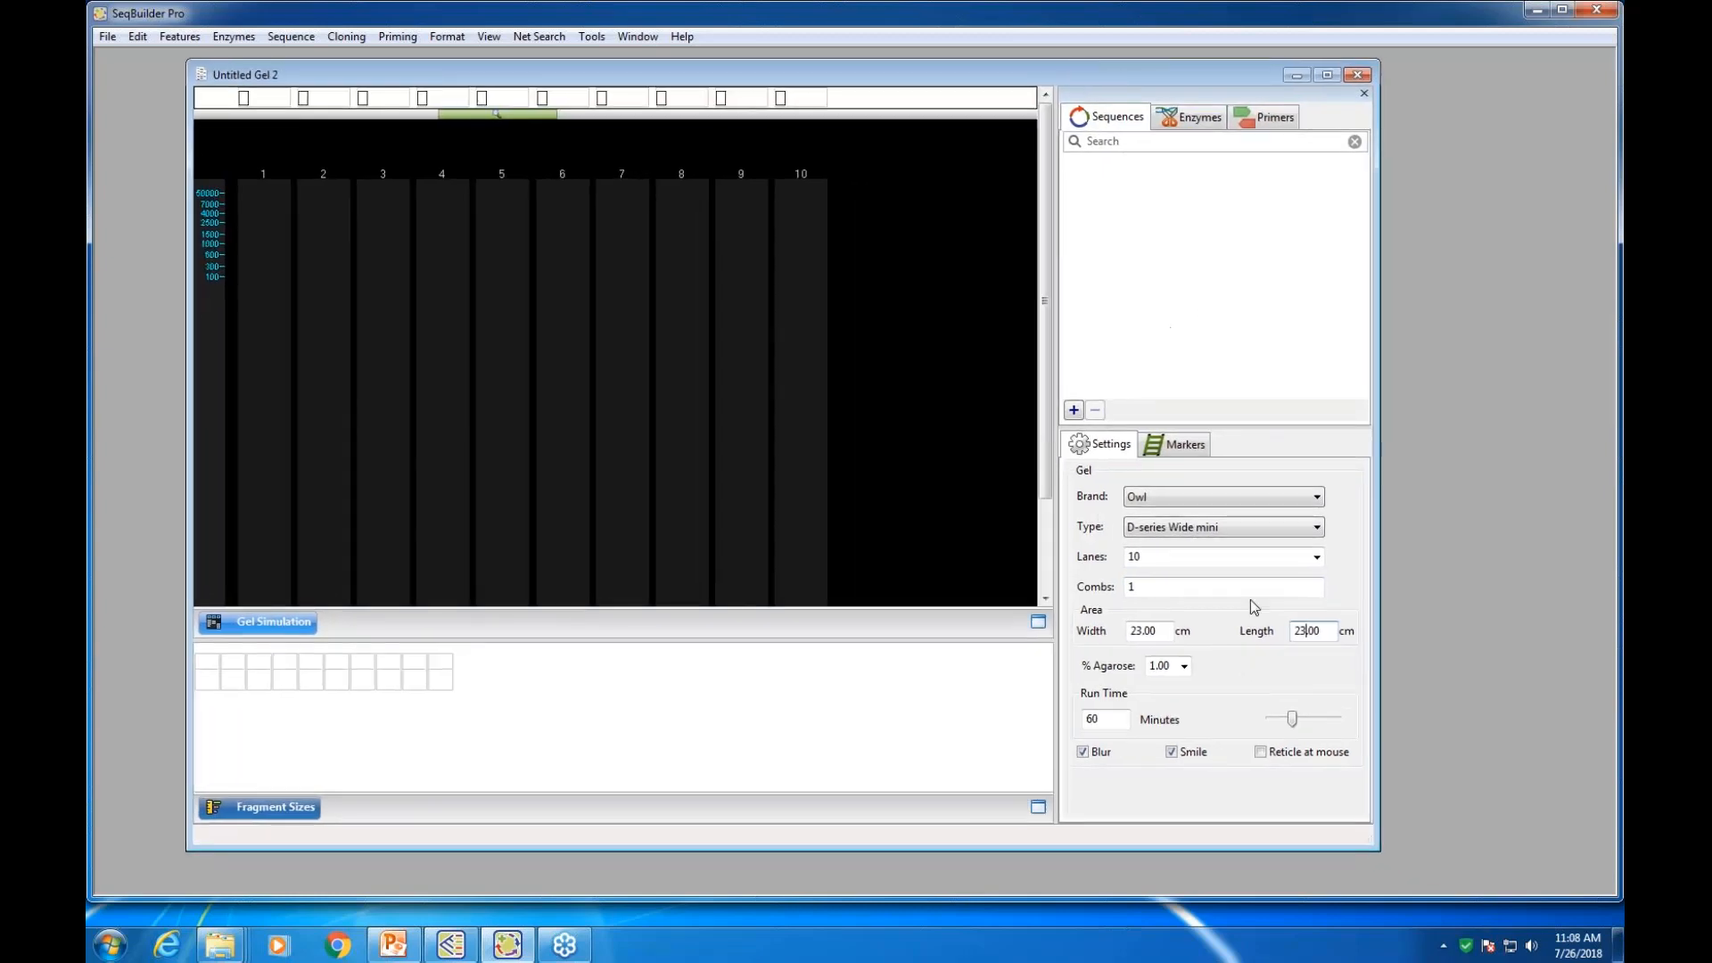
pyautogui.moveTo(1379, 850); pyautogui.dragTo(1542, 893)
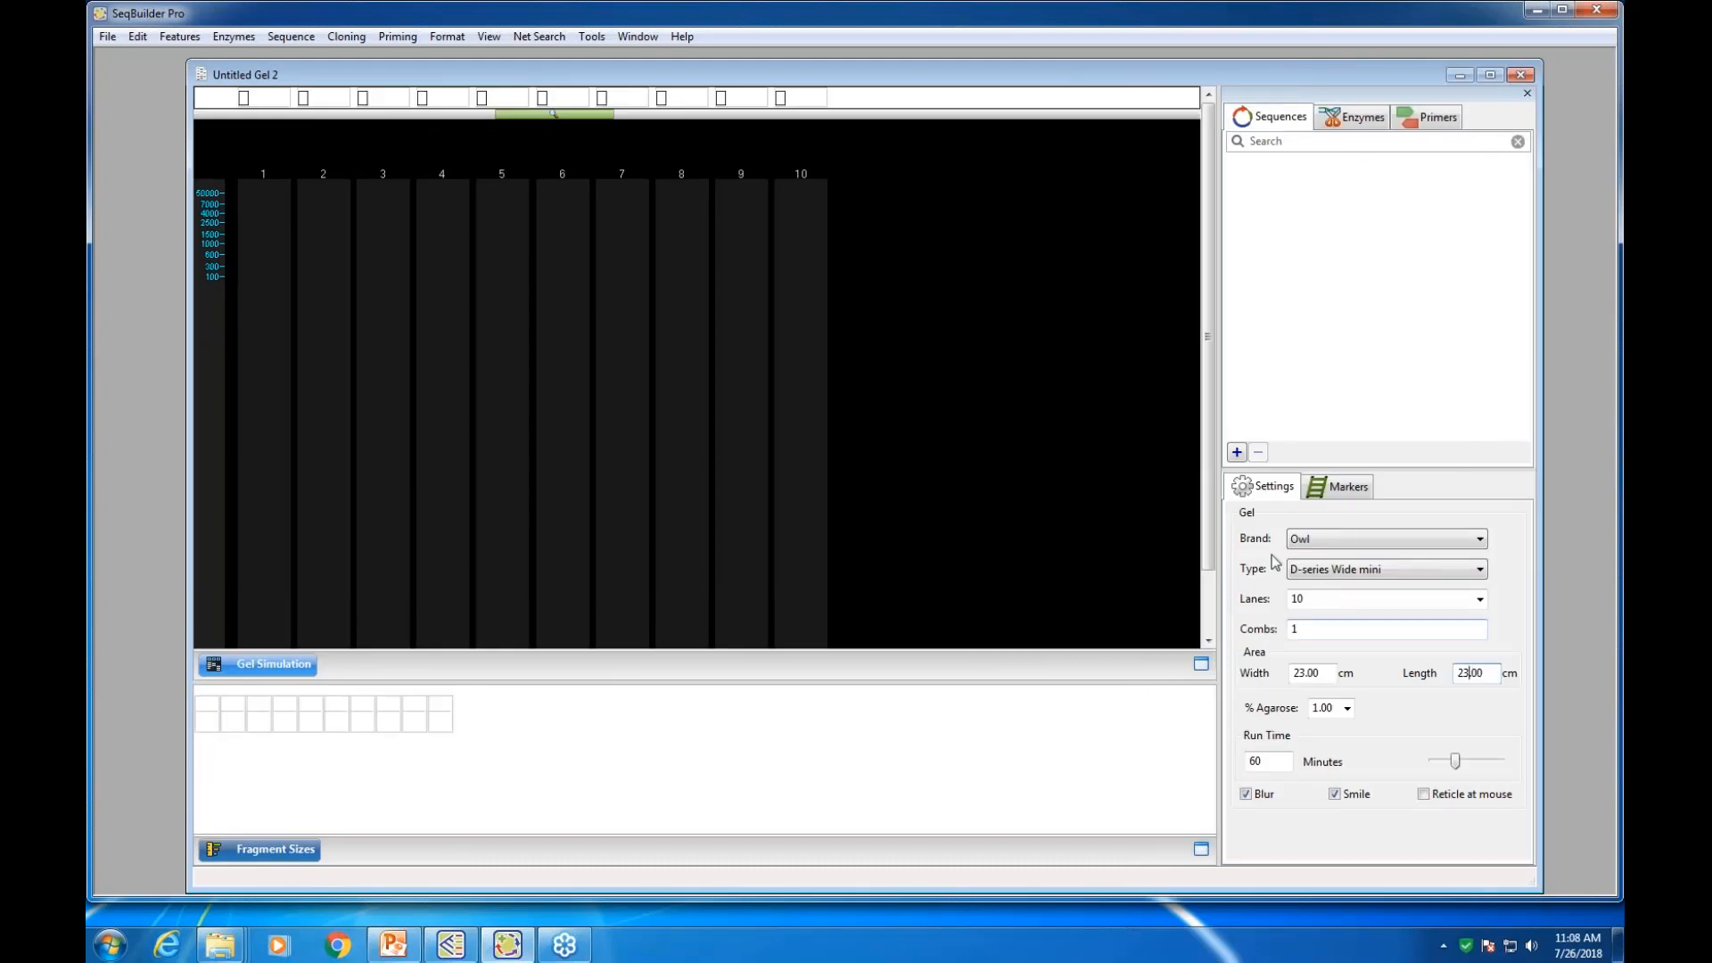
pyautogui.moveTo(1205, 553)
pyautogui.mouseDown()
pyautogui.moveTo(1206, 597)
pyautogui.moveTo(1204, 578)
pyautogui.mouseUp()
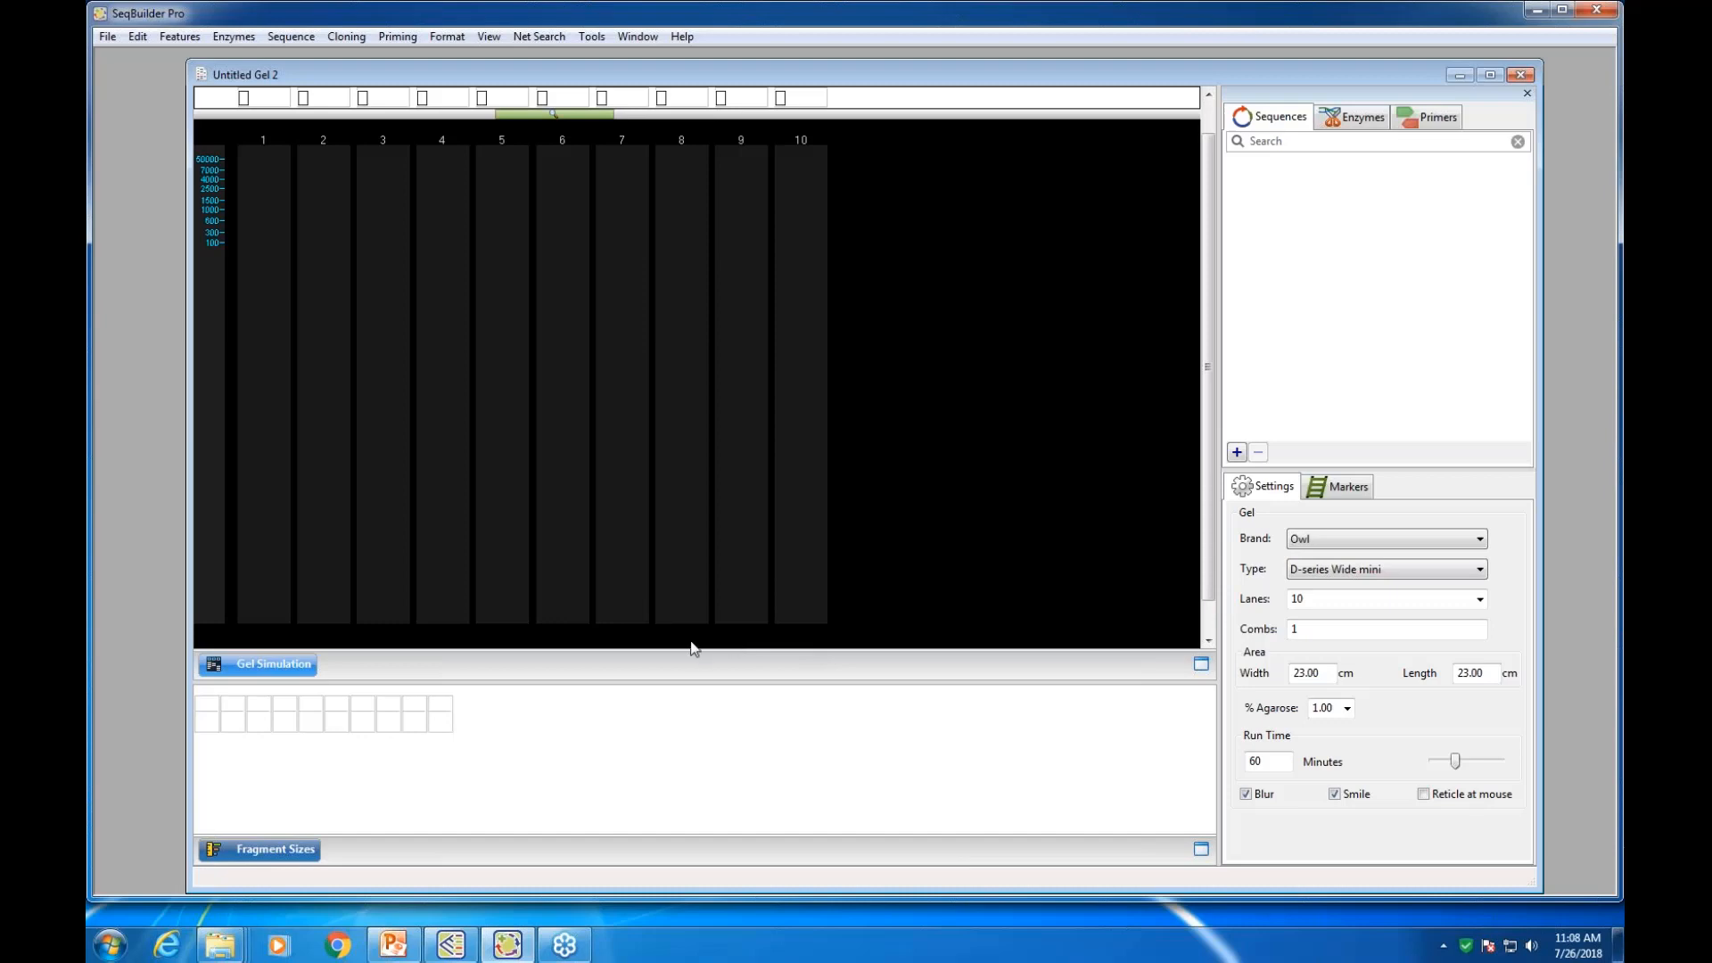
# Set the gel length to 14 cm and make the fragment sizes area taller
pyautogui.click(1489, 672)
pyautogui.moveTo(1489, 672); pyautogui.dragTo(1419, 671)
pyautogui.write('14')
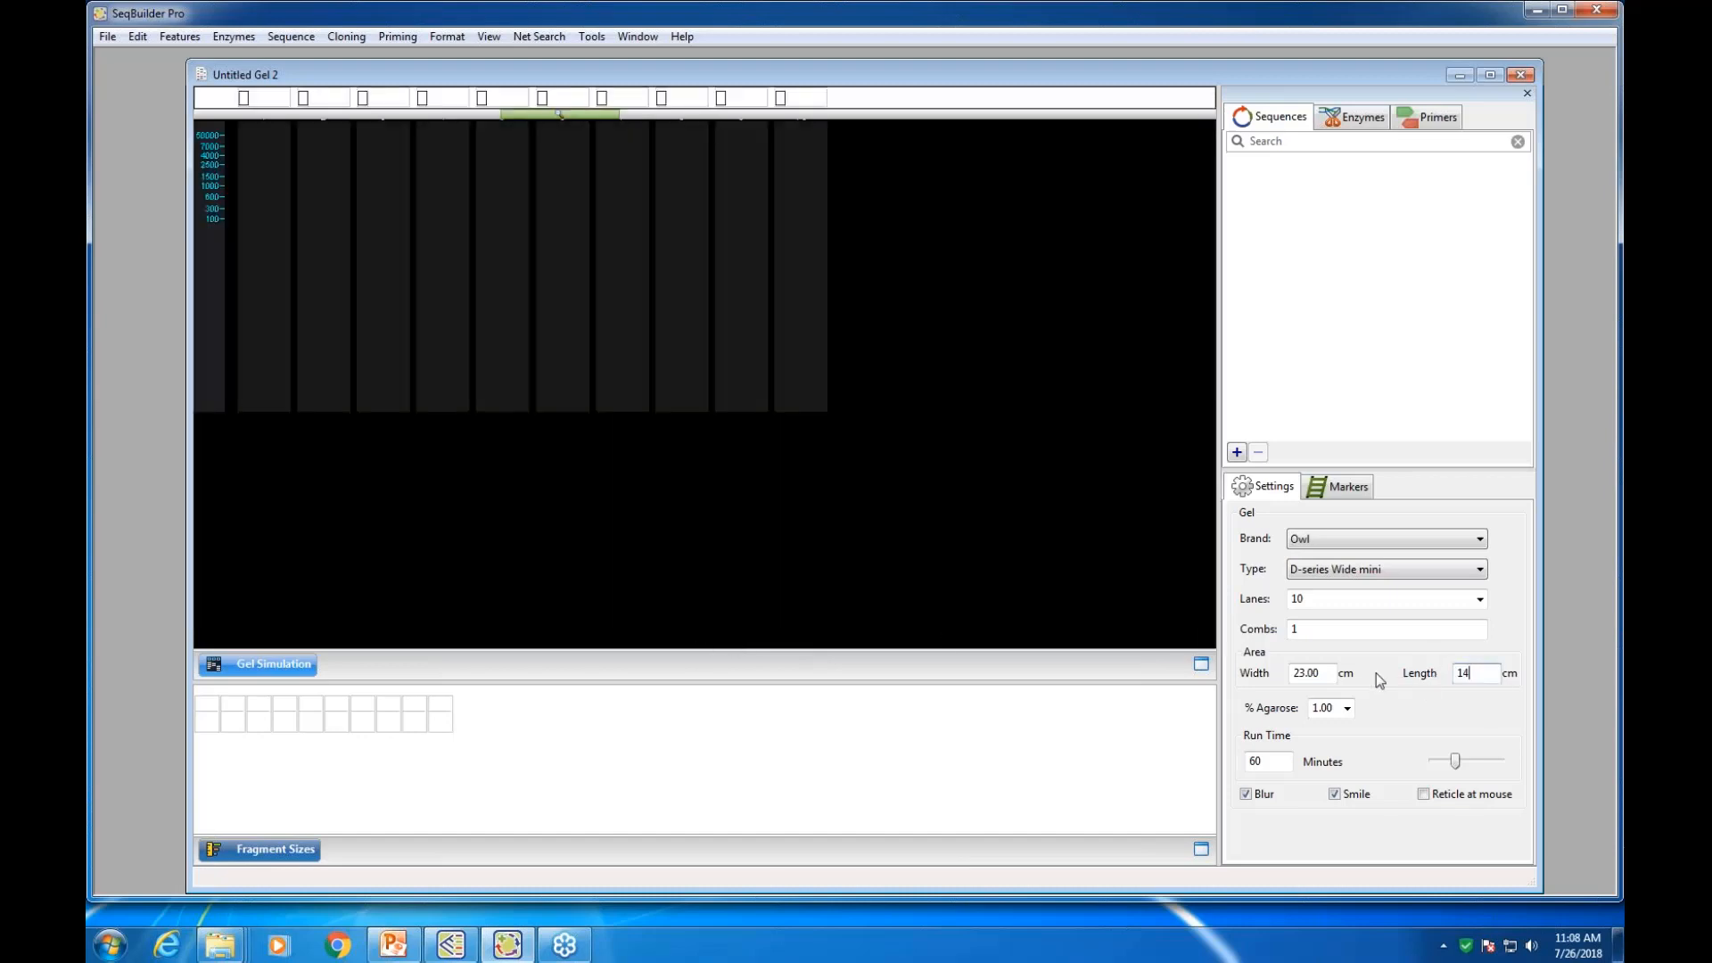
pyautogui.moveTo(775, 674); pyautogui.dragTo(772, 590)
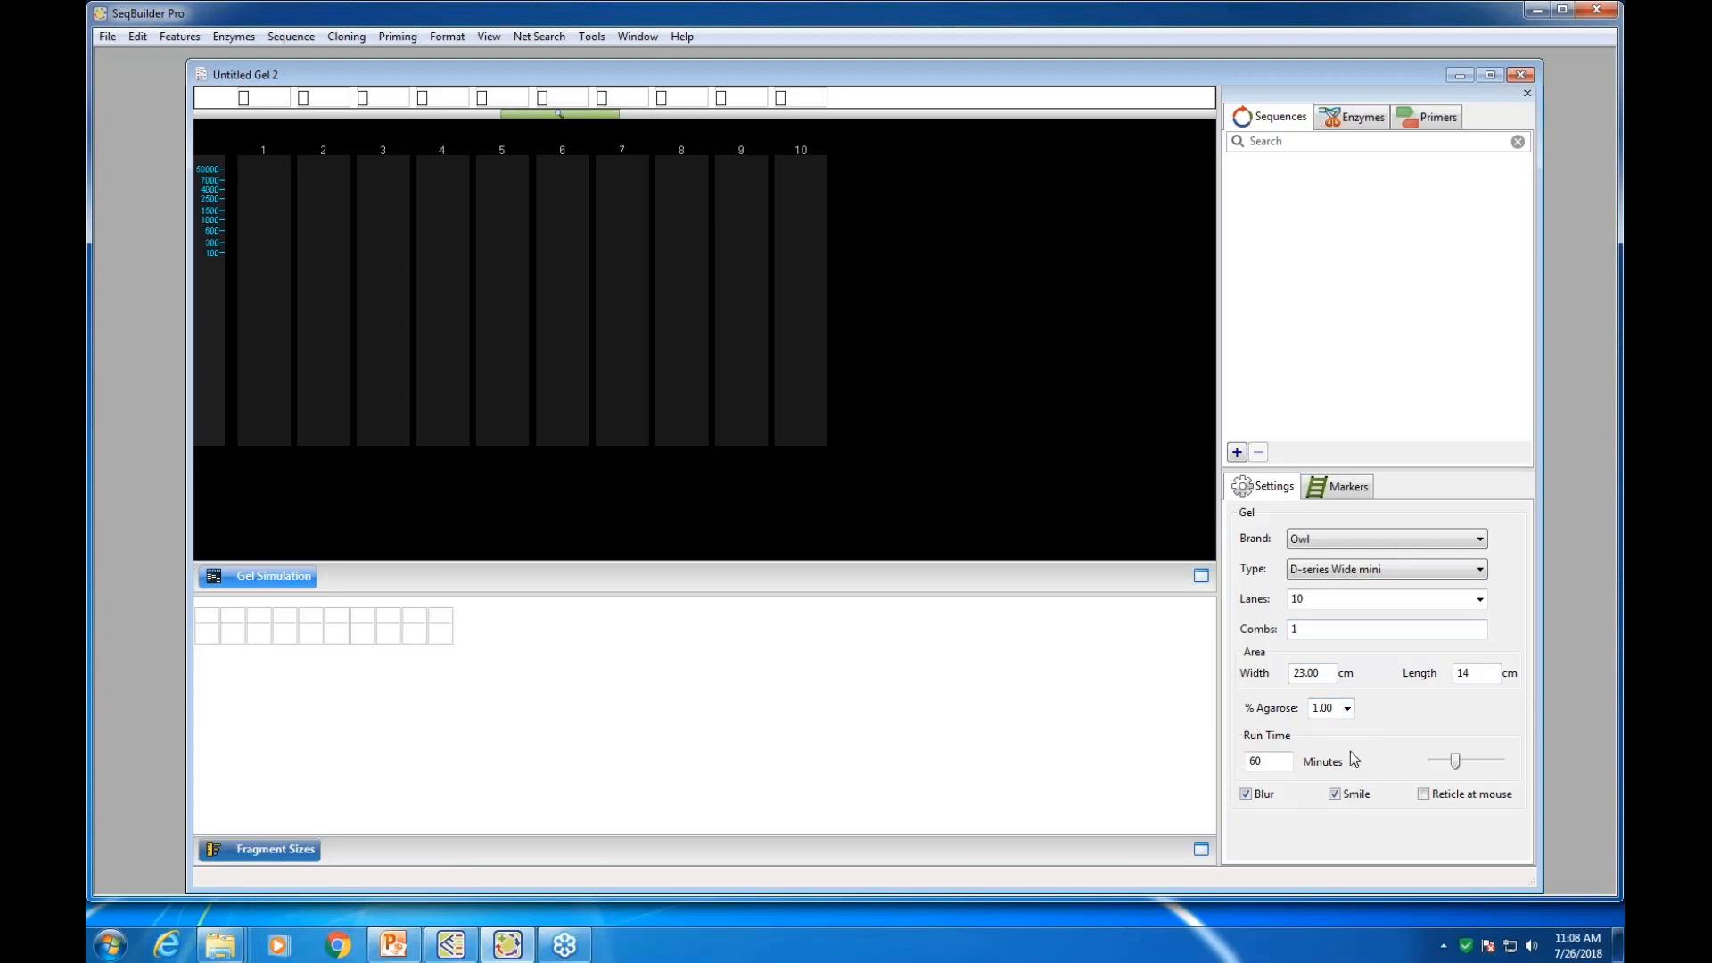
# Load the Lambda DNA HindIII Markers from Promega's digested DNA markers into lane 1
pyautogui.click(1341, 485)
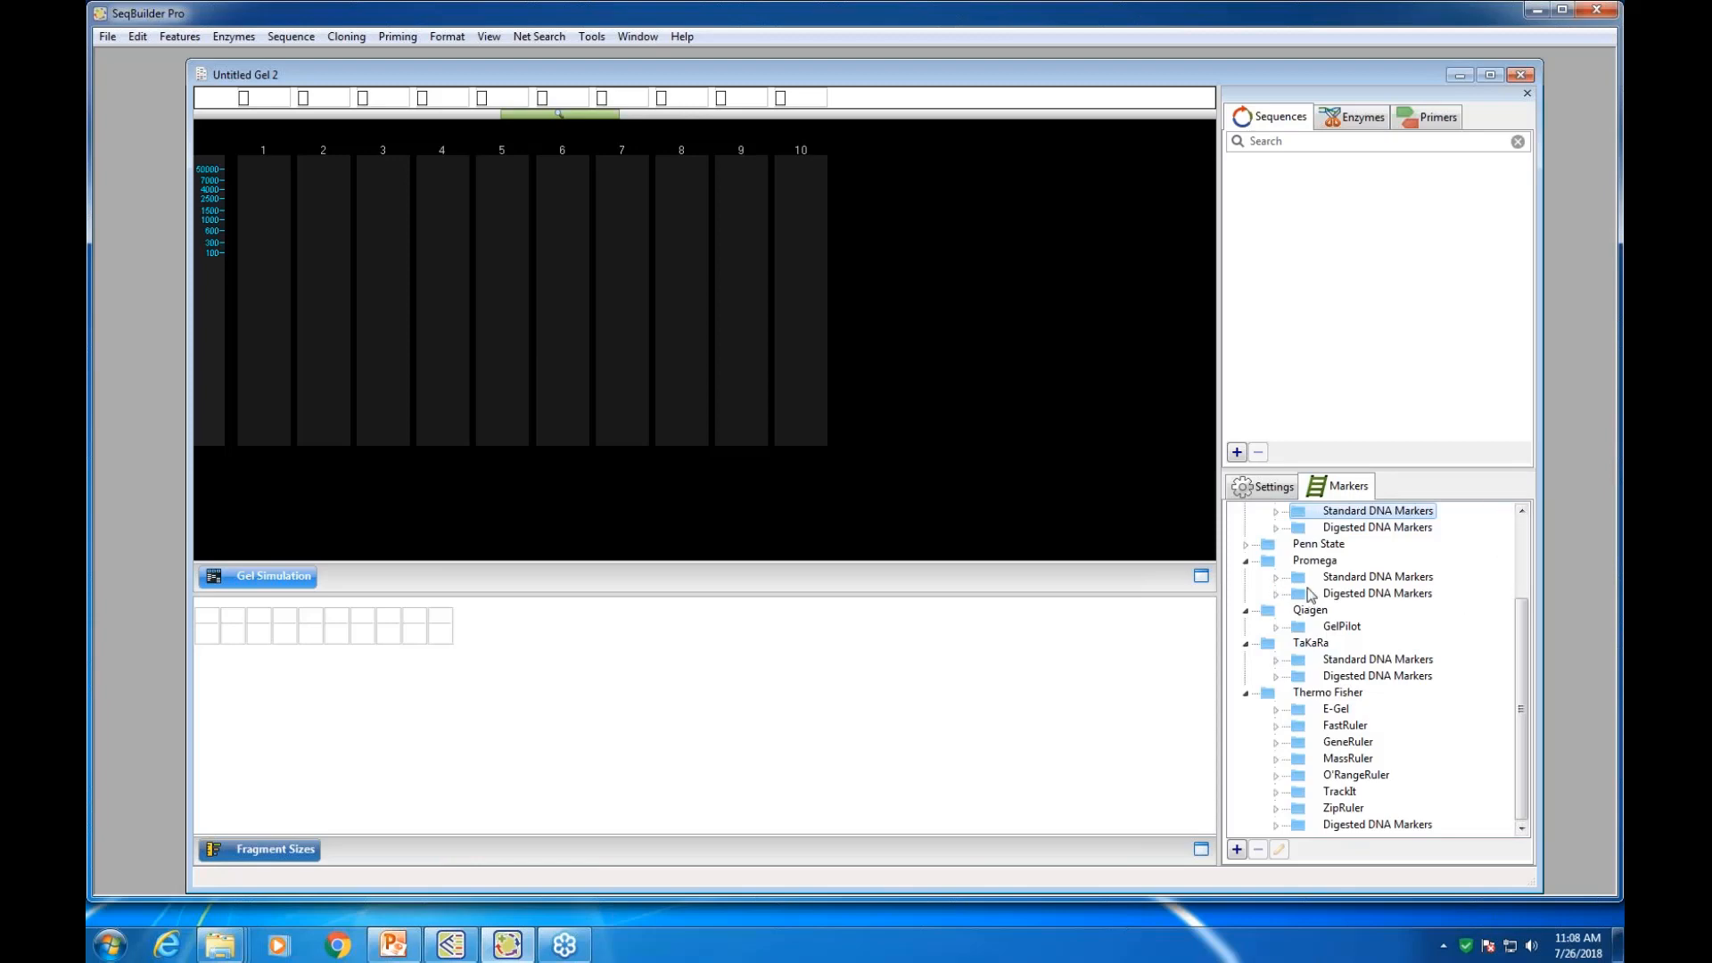
pyautogui.click(1276, 595)
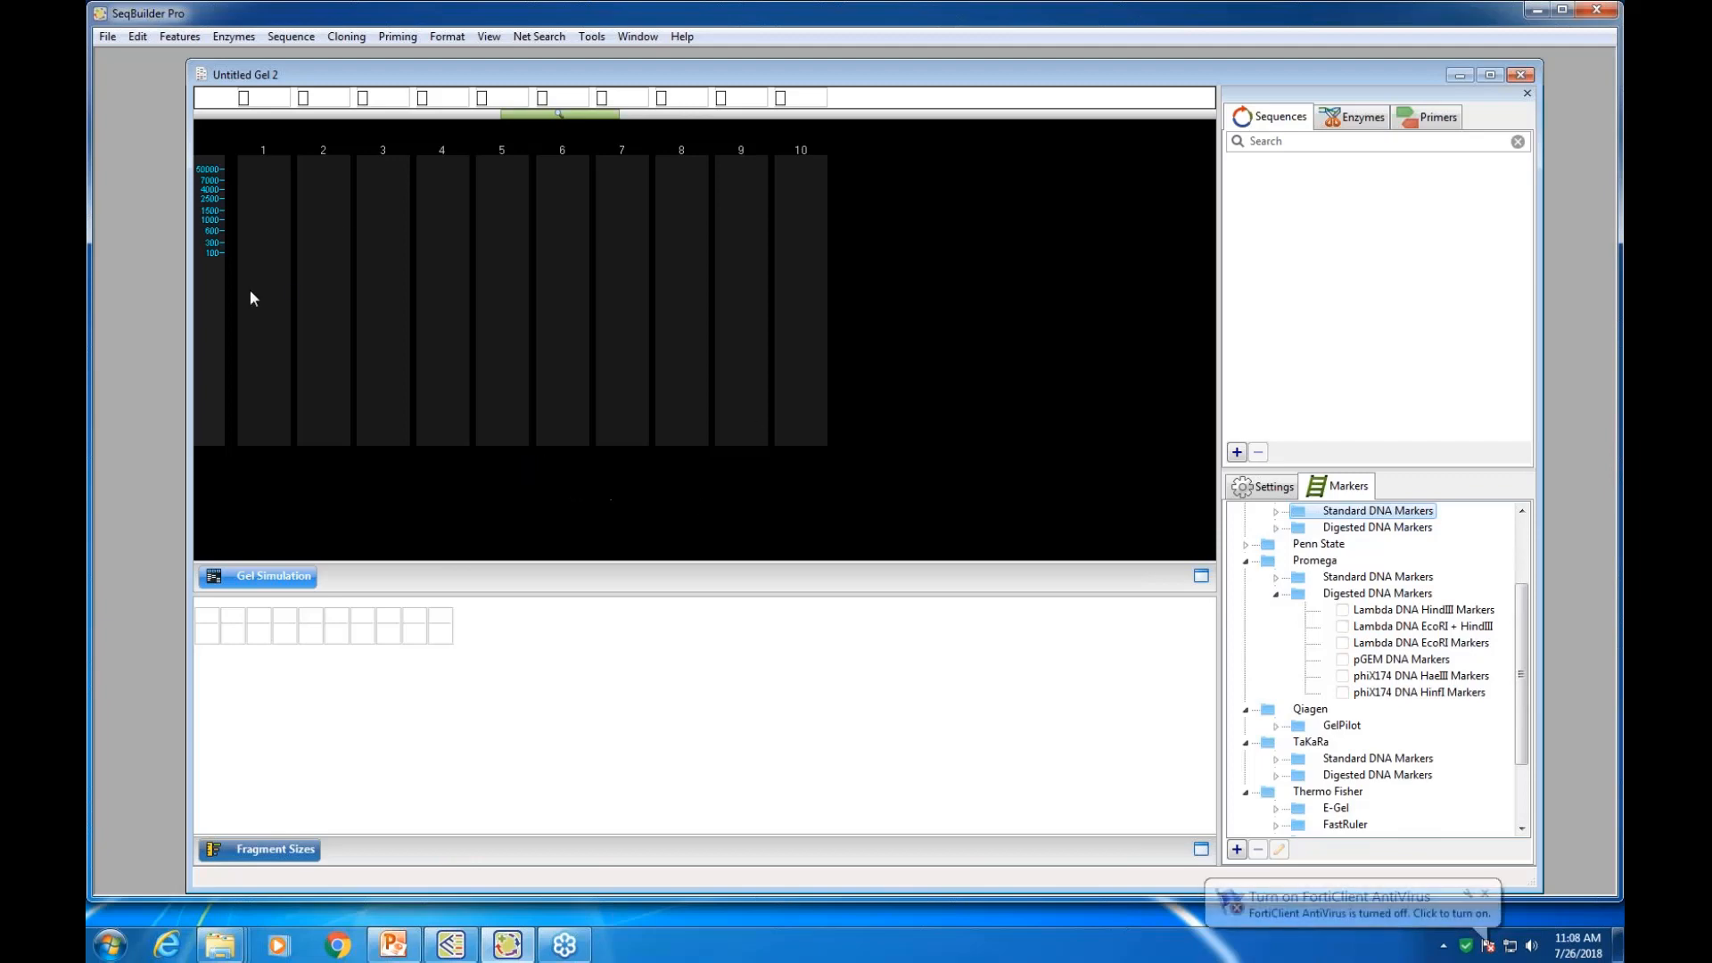
pyautogui.click(263, 250)
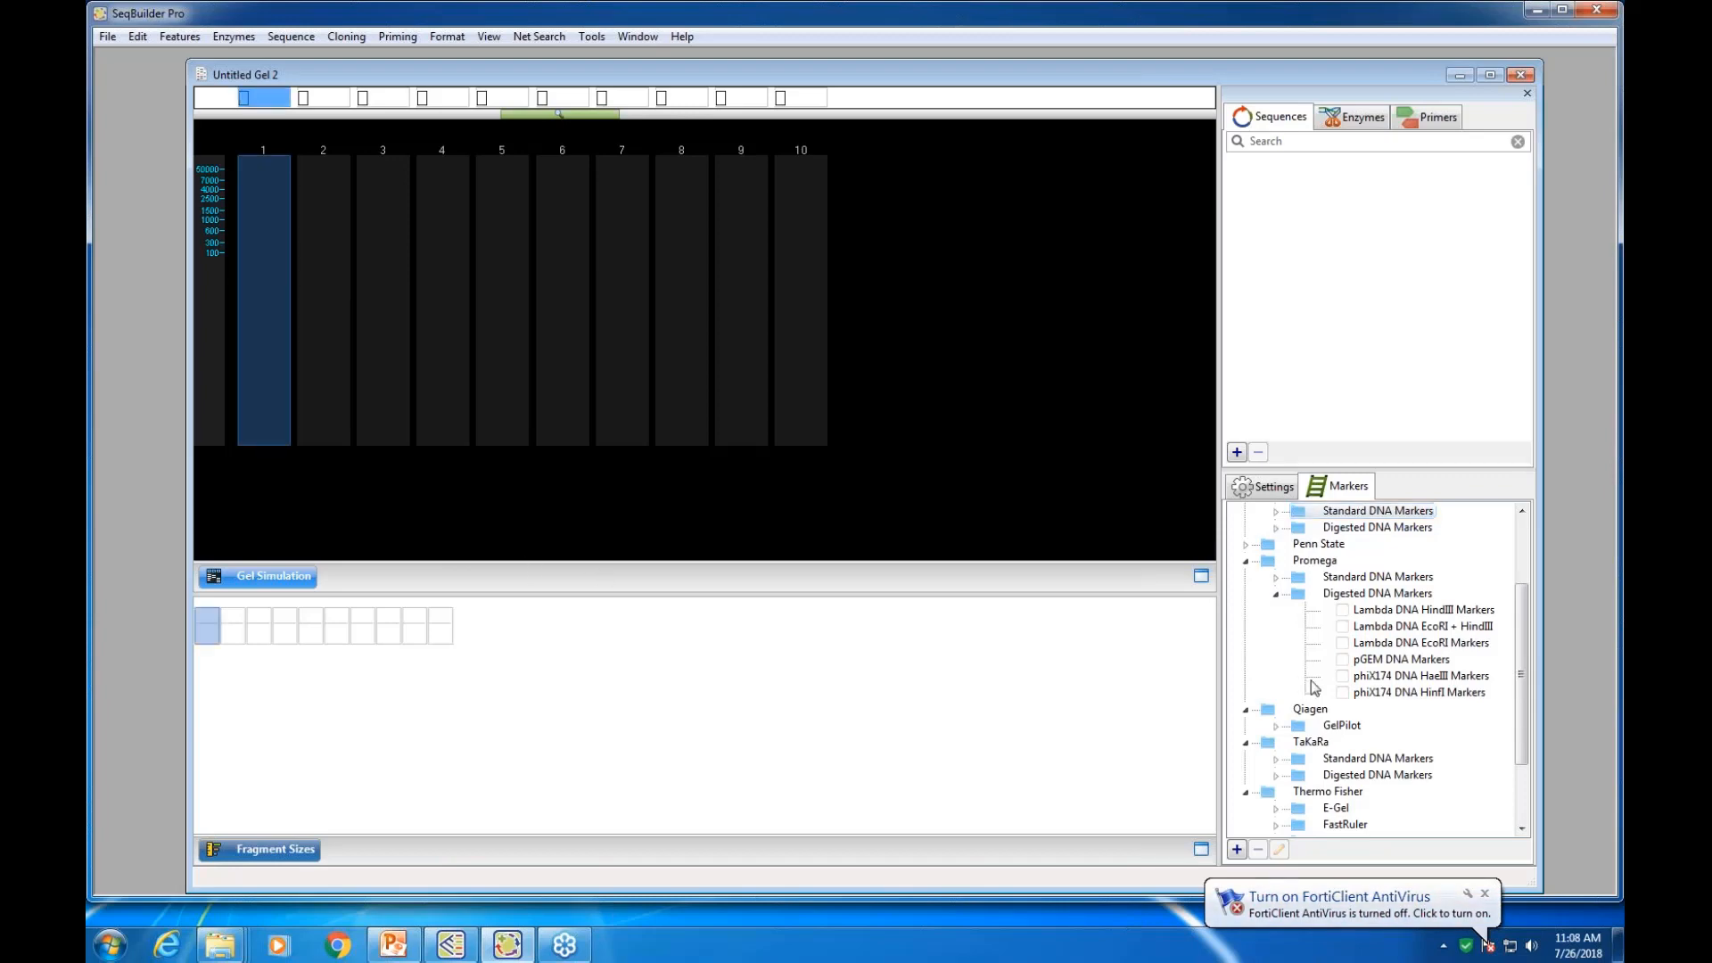
pyautogui.click(1342, 610)
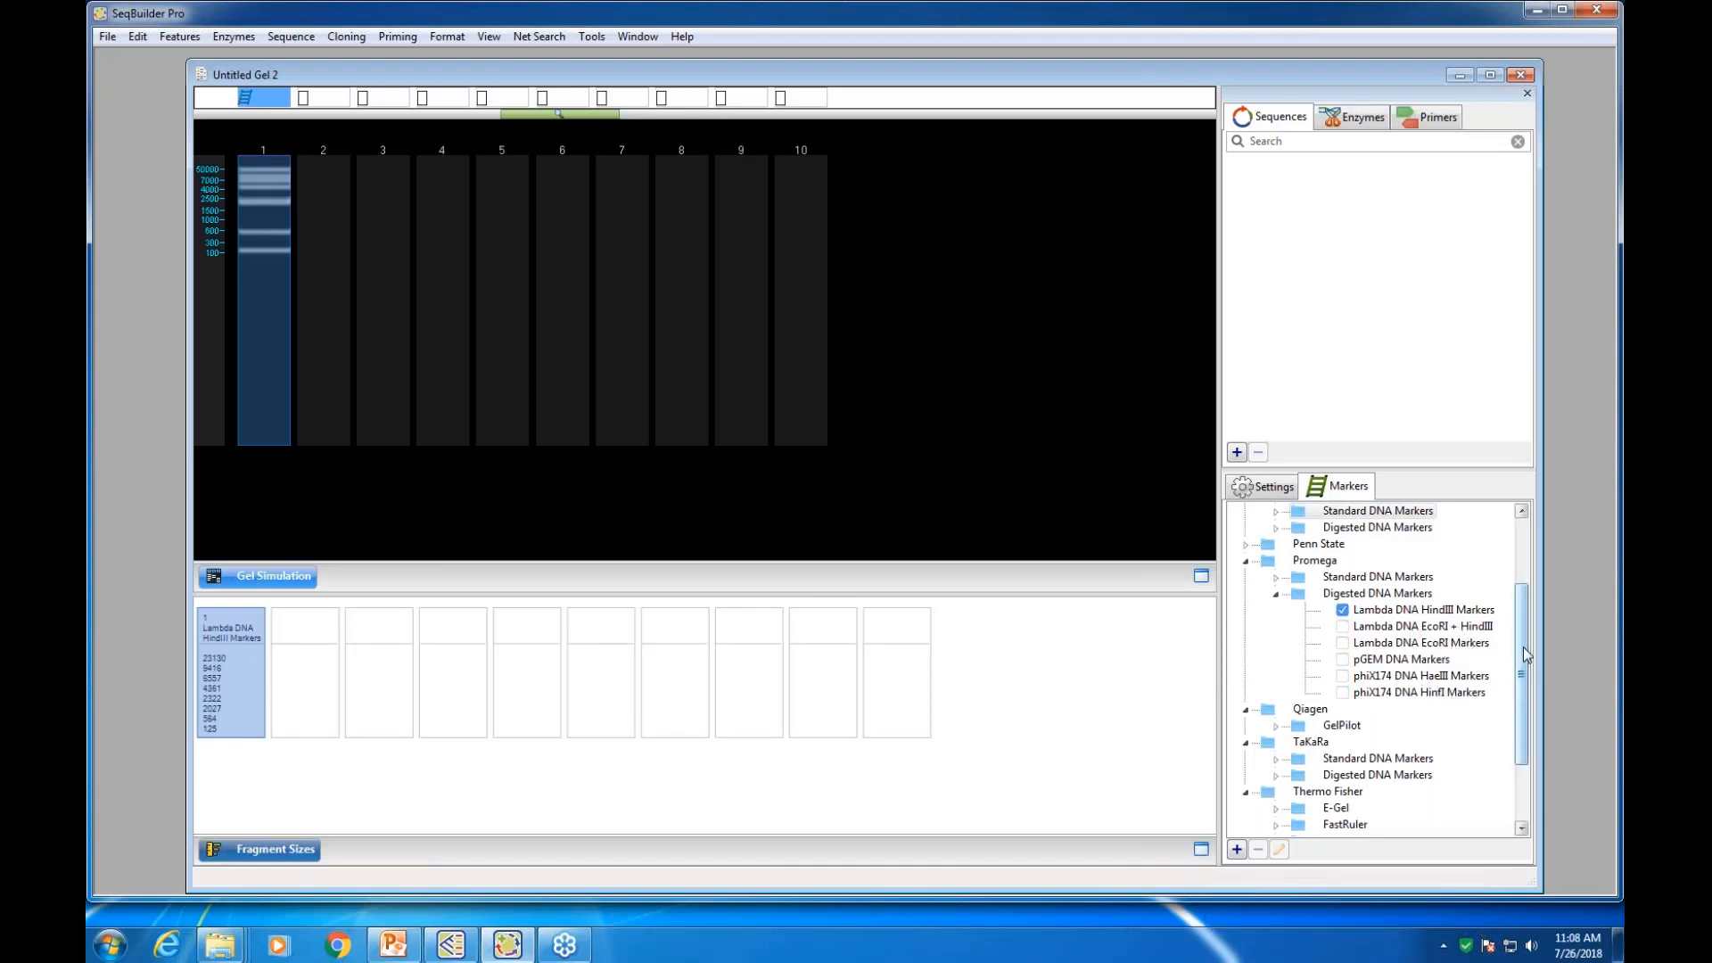
# Add the phiX174 DNA HaeIII Markers to lane 10, try them in lane 1, and restore lane 1 to Lambda DNA HindIII Markers
pyautogui.click(1424, 676)
pyautogui.moveTo(1393, 680); pyautogui.dragTo(792, 367)
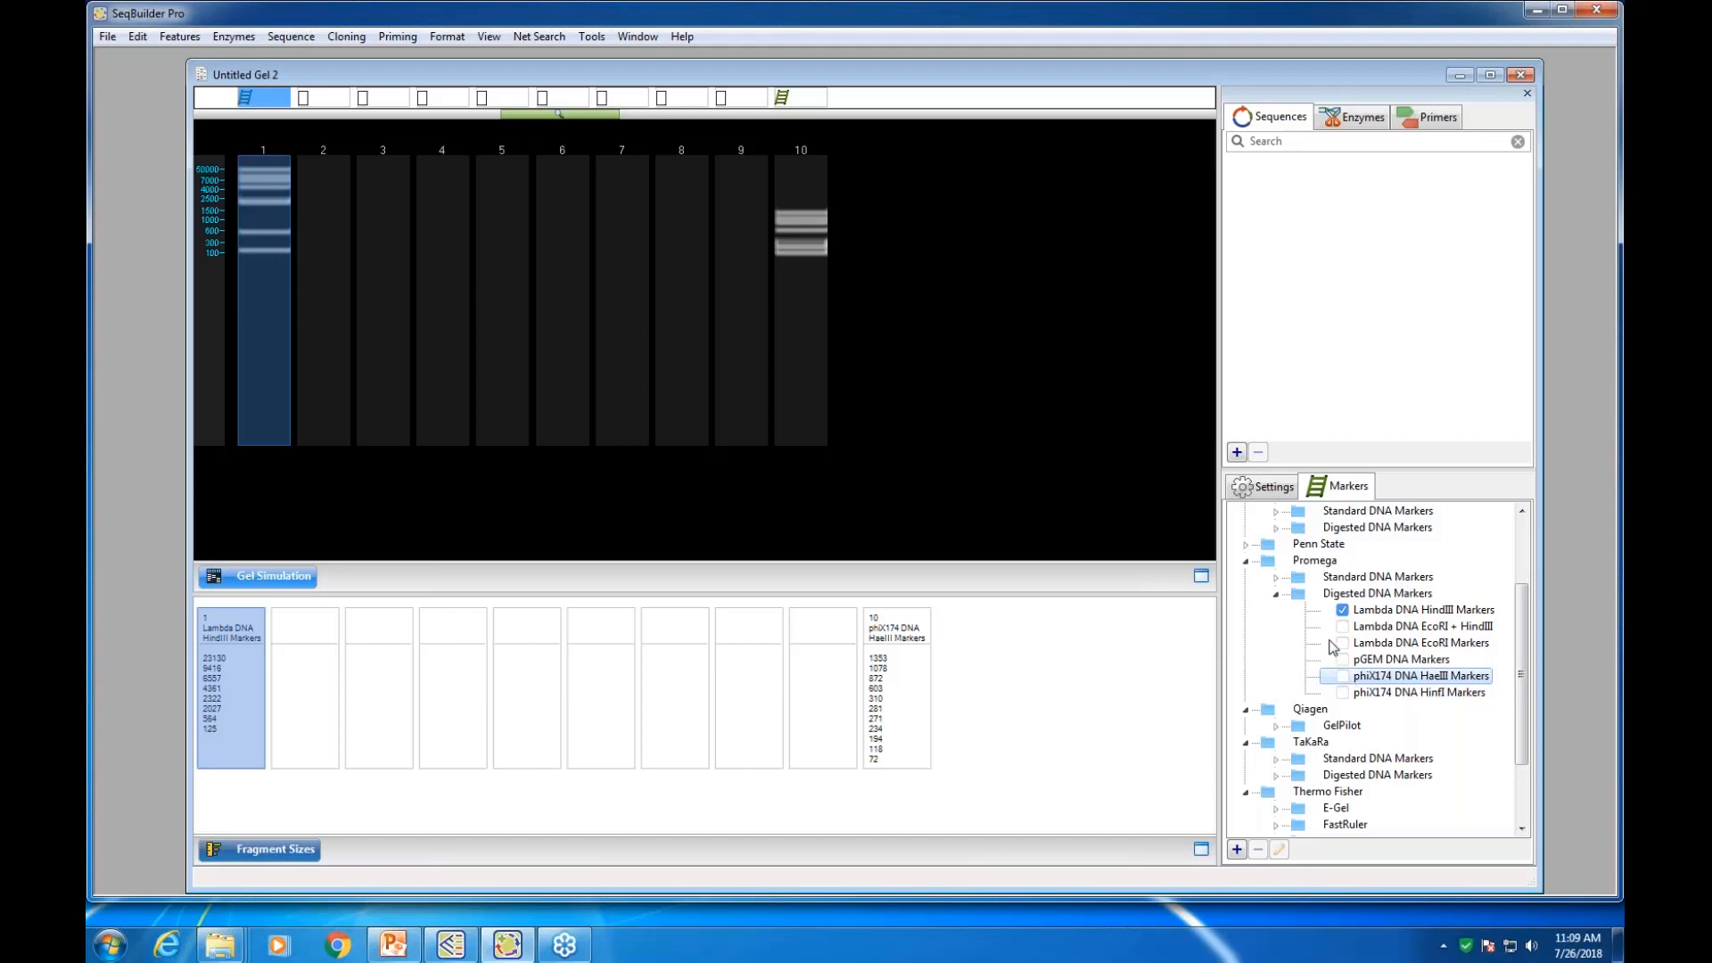
pyautogui.click(1342, 676)
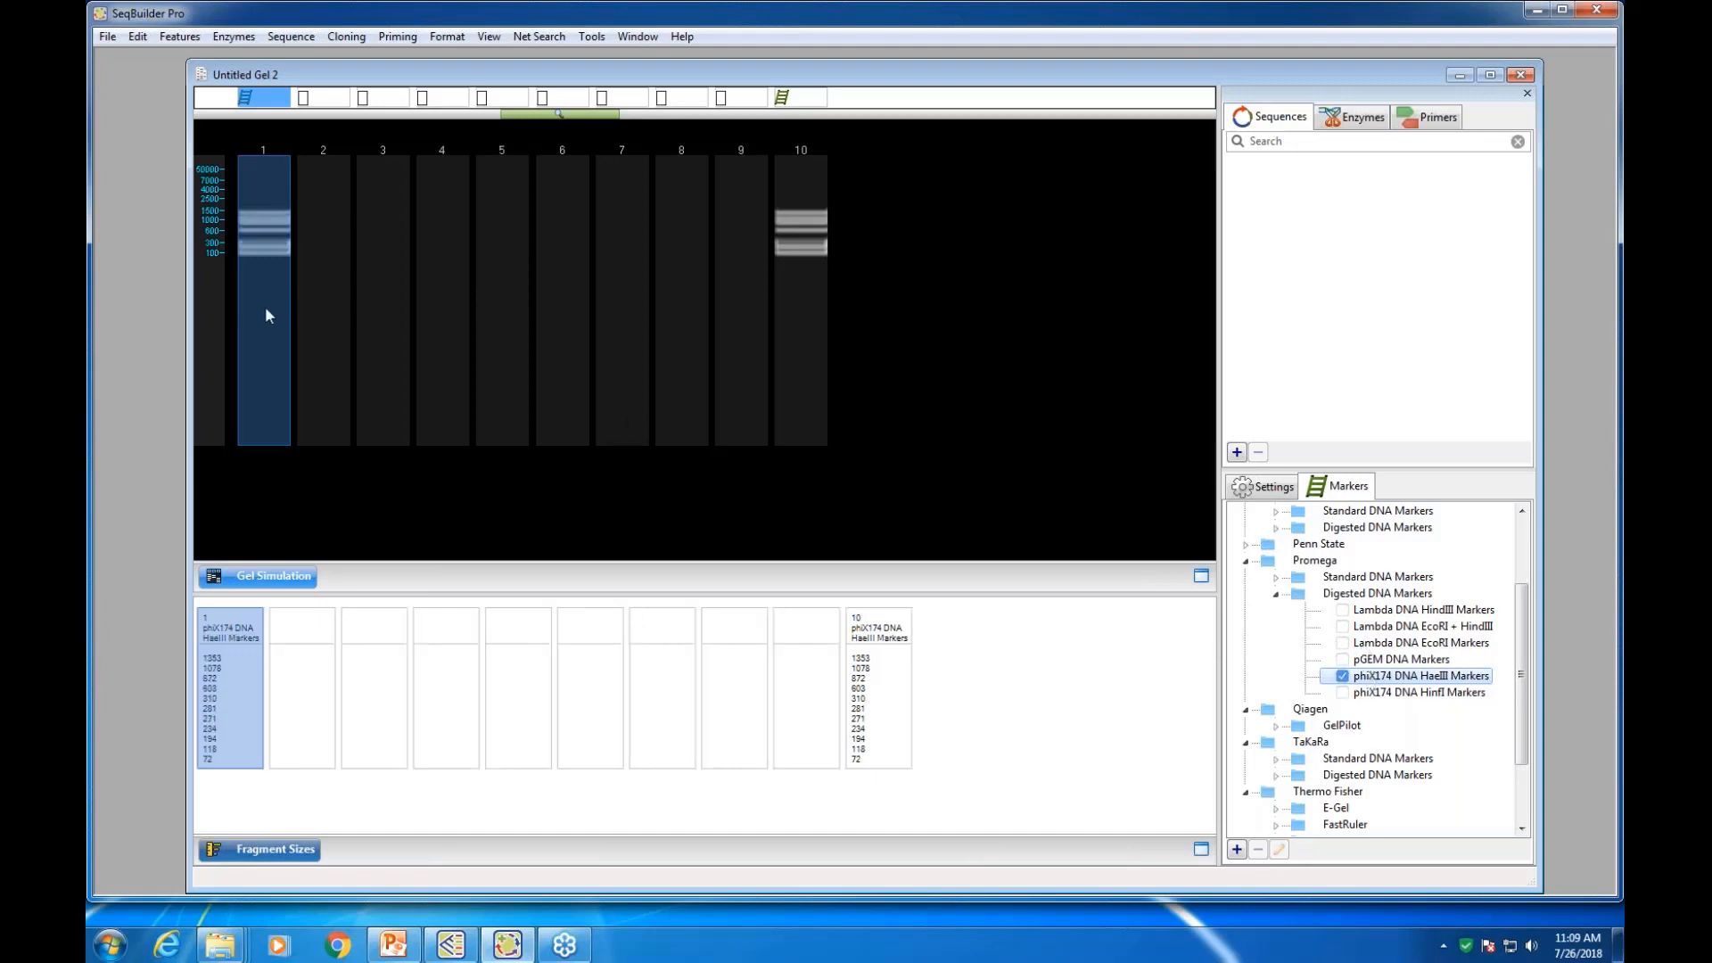
pyautogui.click(1342, 611)
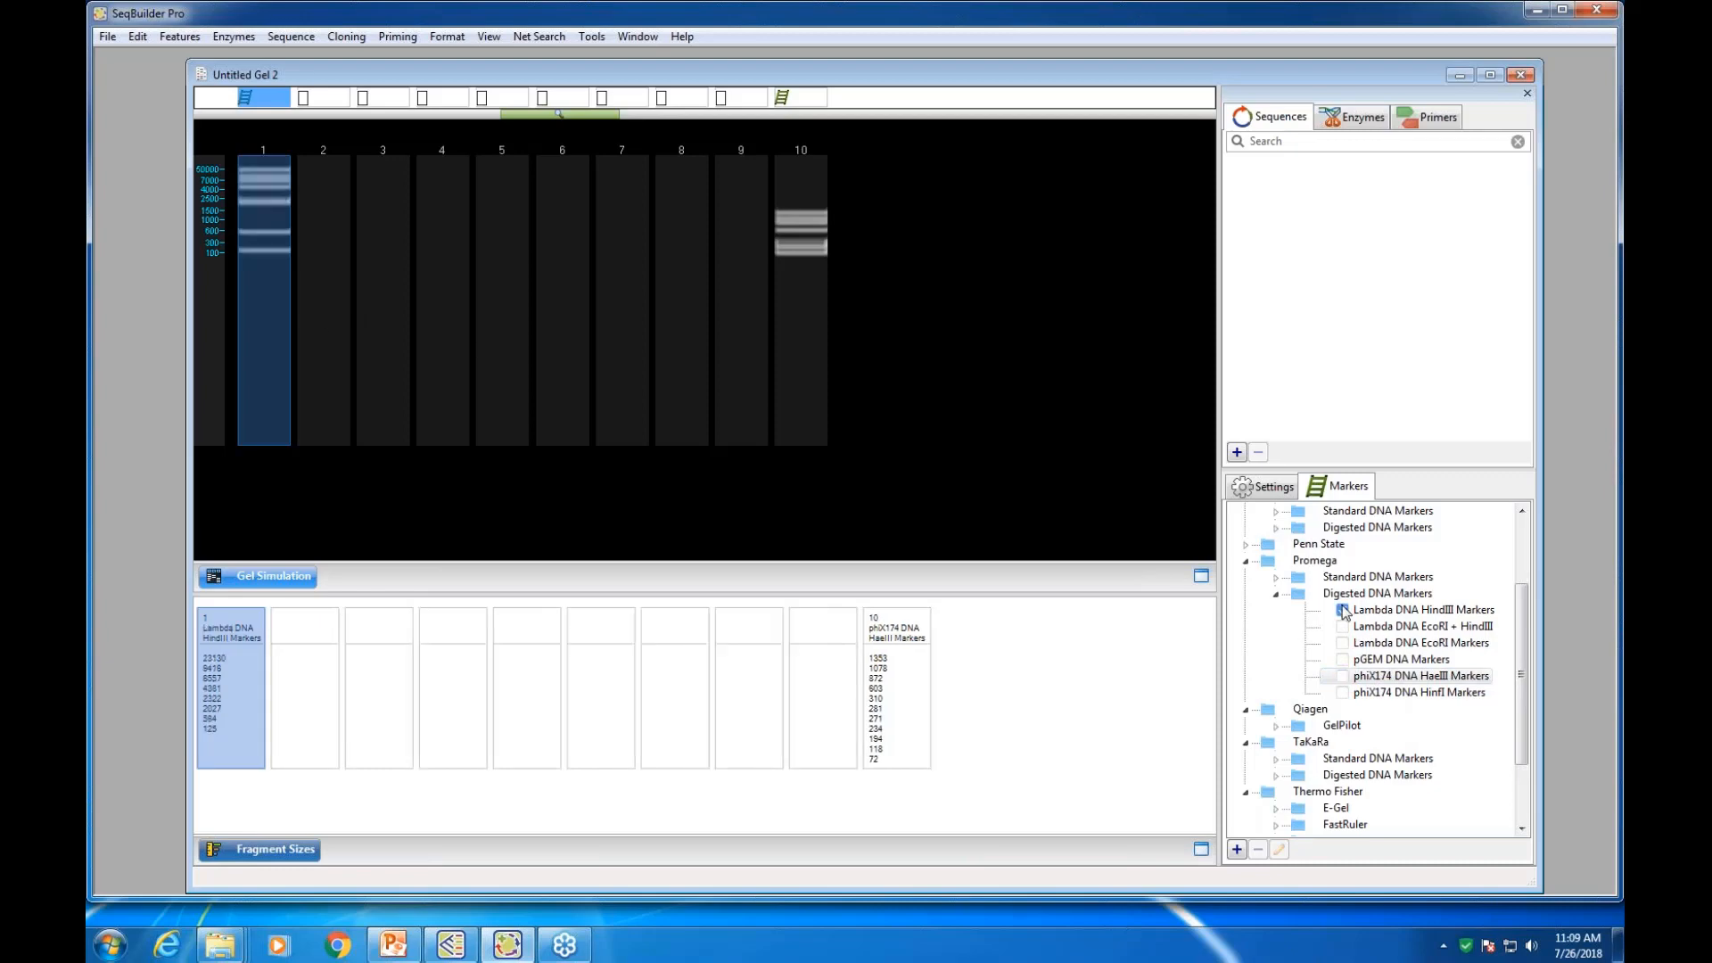
# Delete the phiX174 DNA HaeIII Markers from lane 10
pyautogui.click(323, 303)
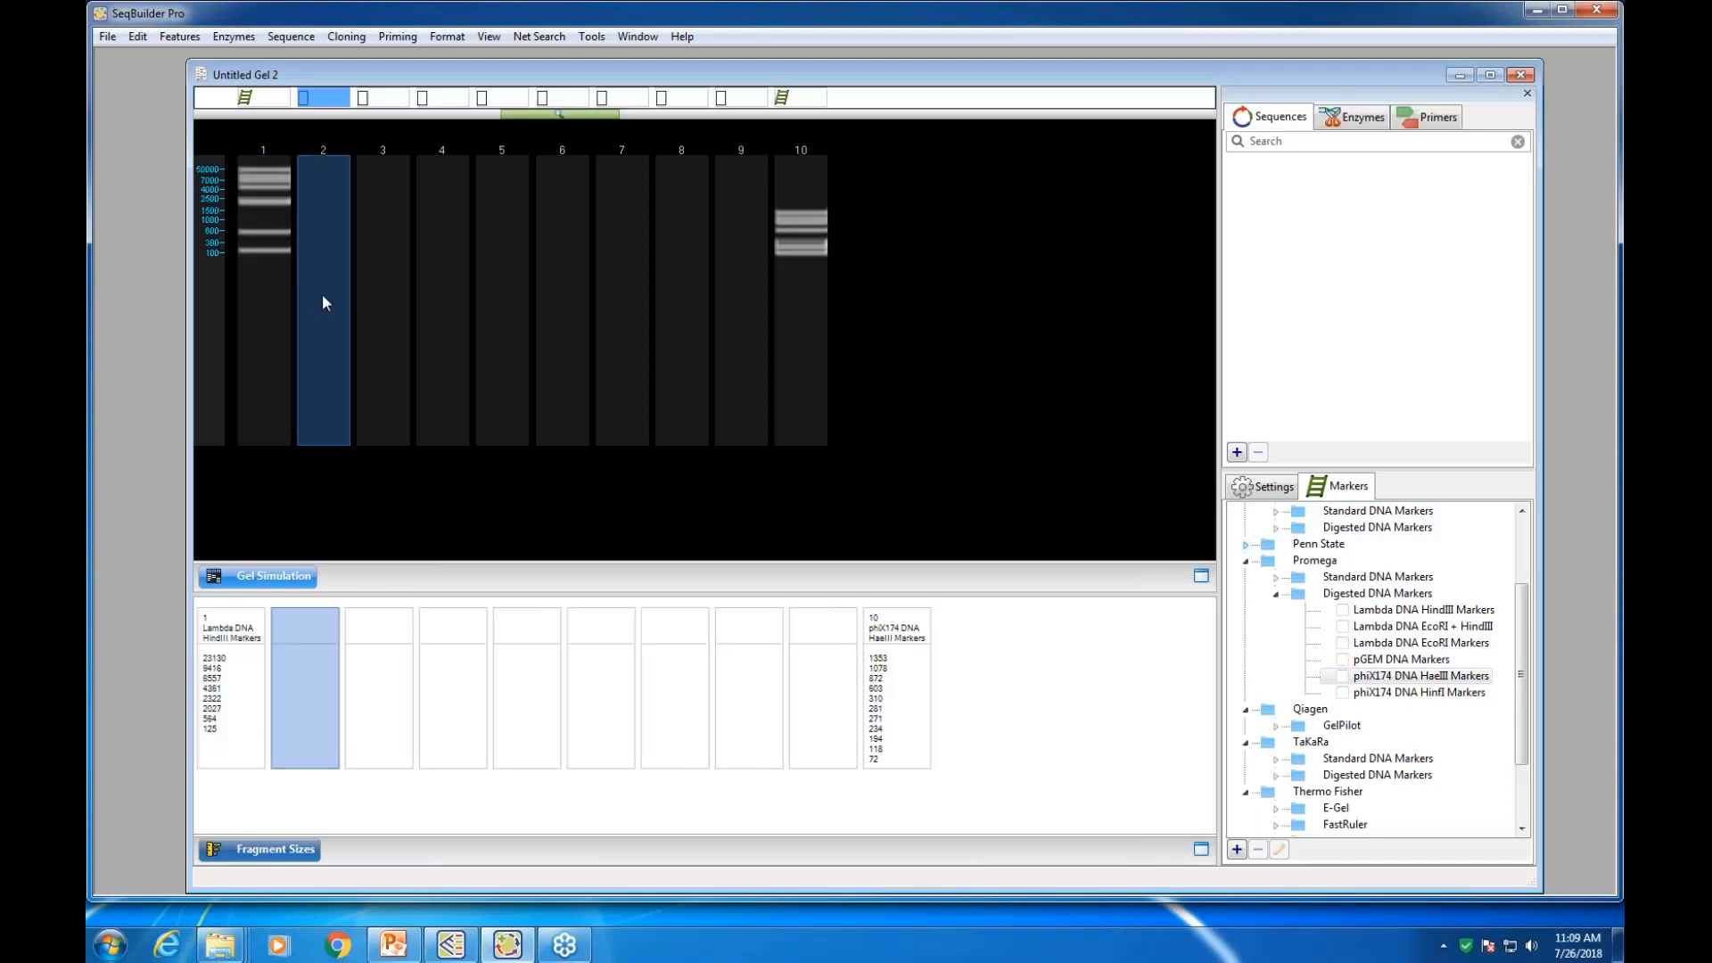
pyautogui.rightClick(809, 311)
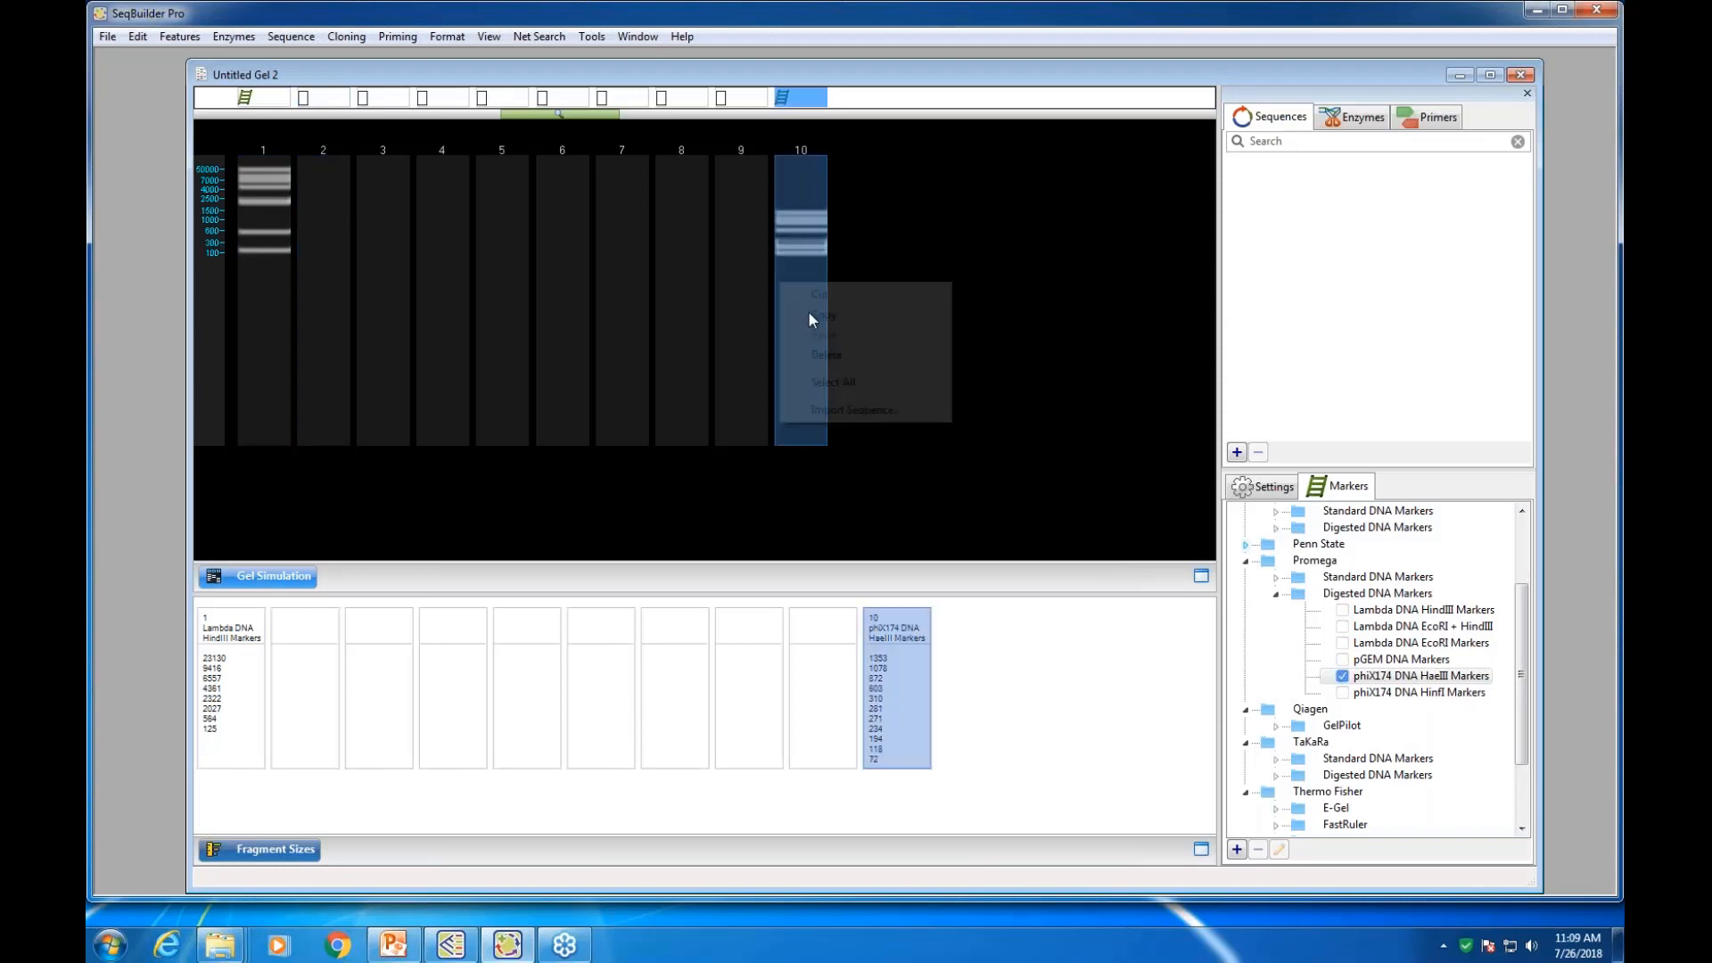
pyautogui.click(836, 357)
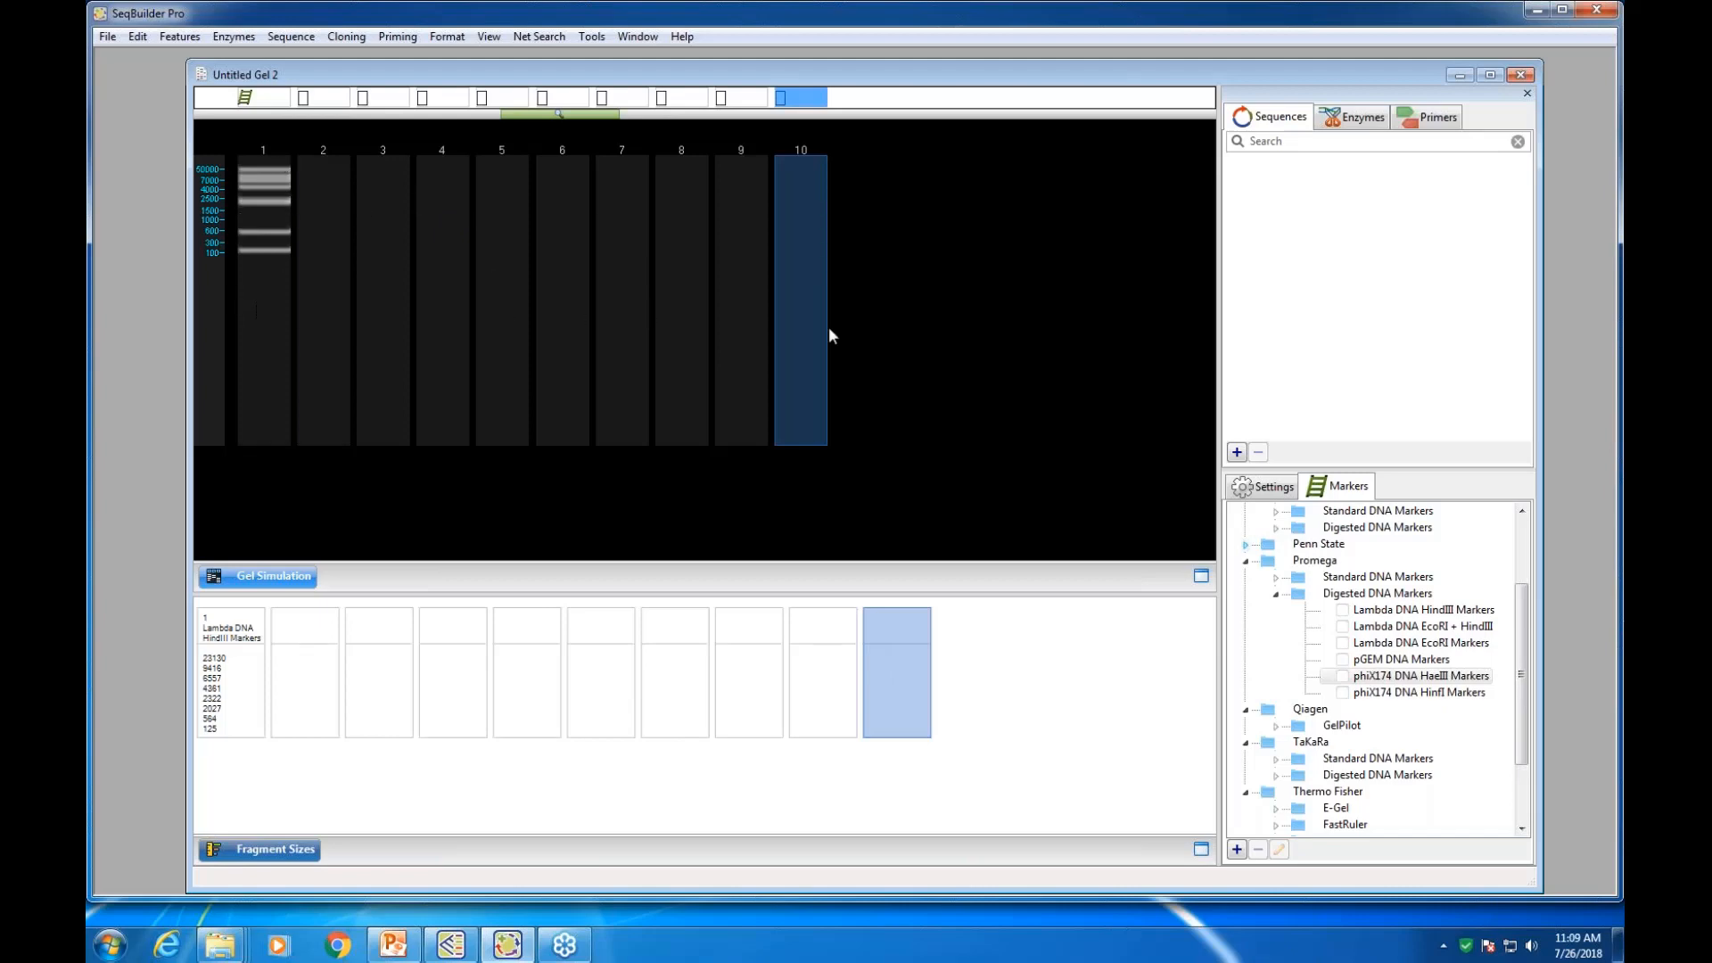
# Load the Promega pGEM DNA Markers into lane 9
pyautogui.click(727, 233)
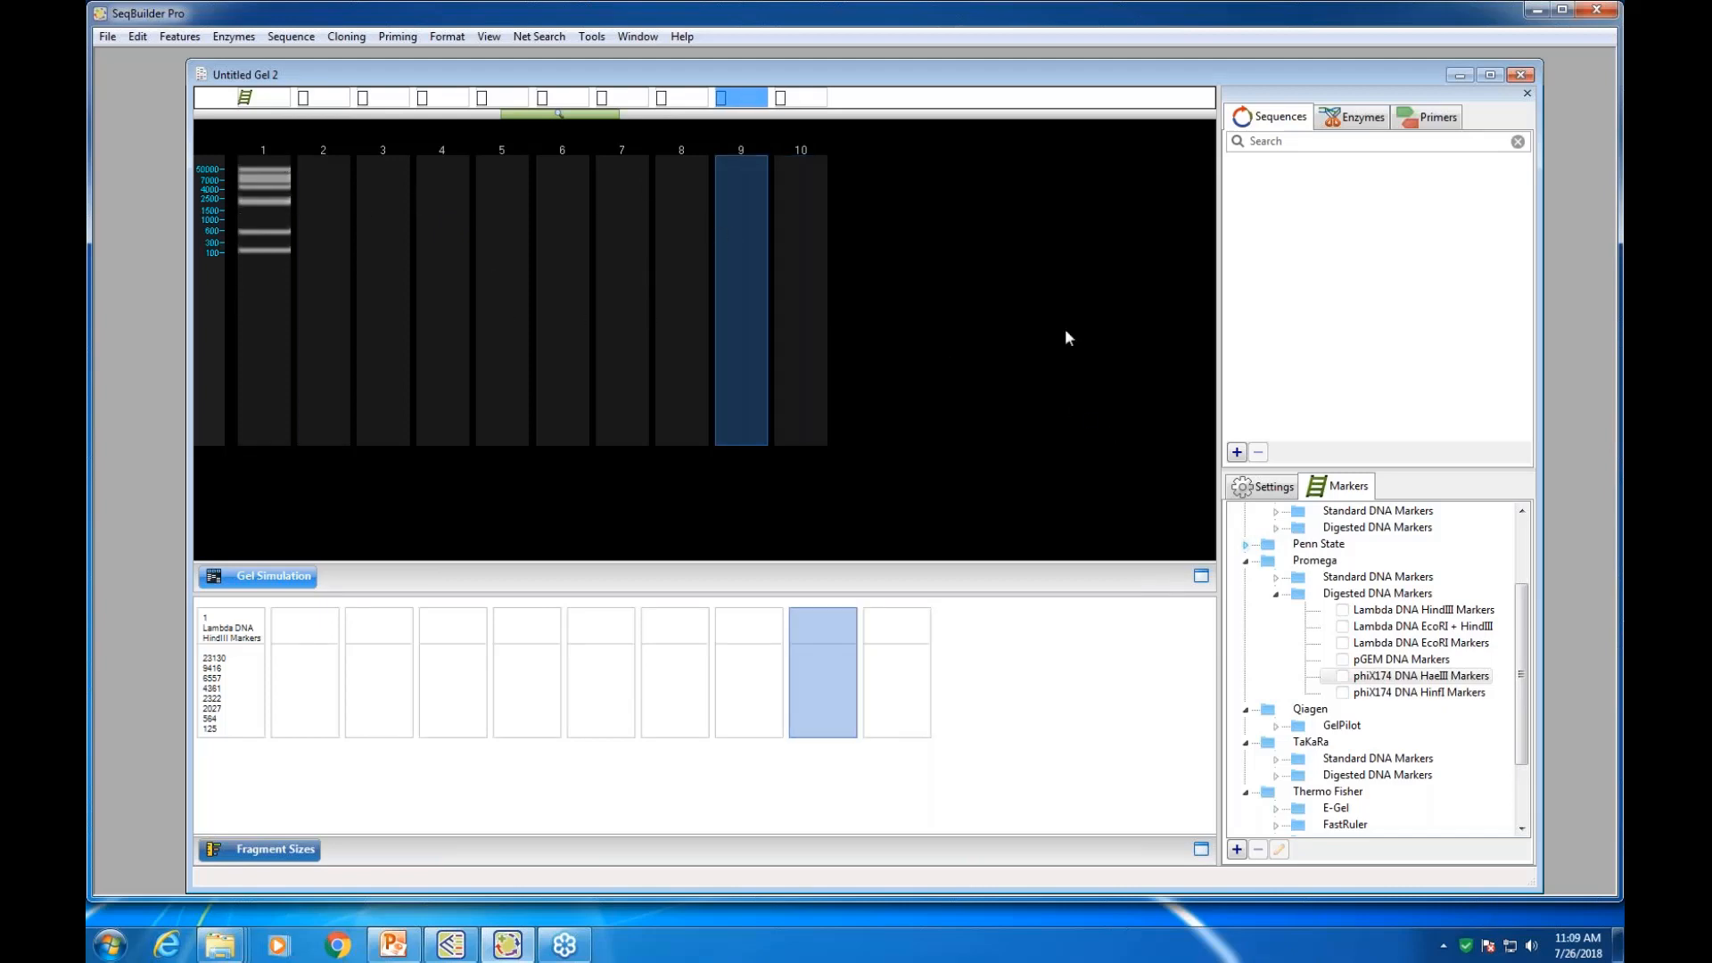
pyautogui.click(1344, 660)
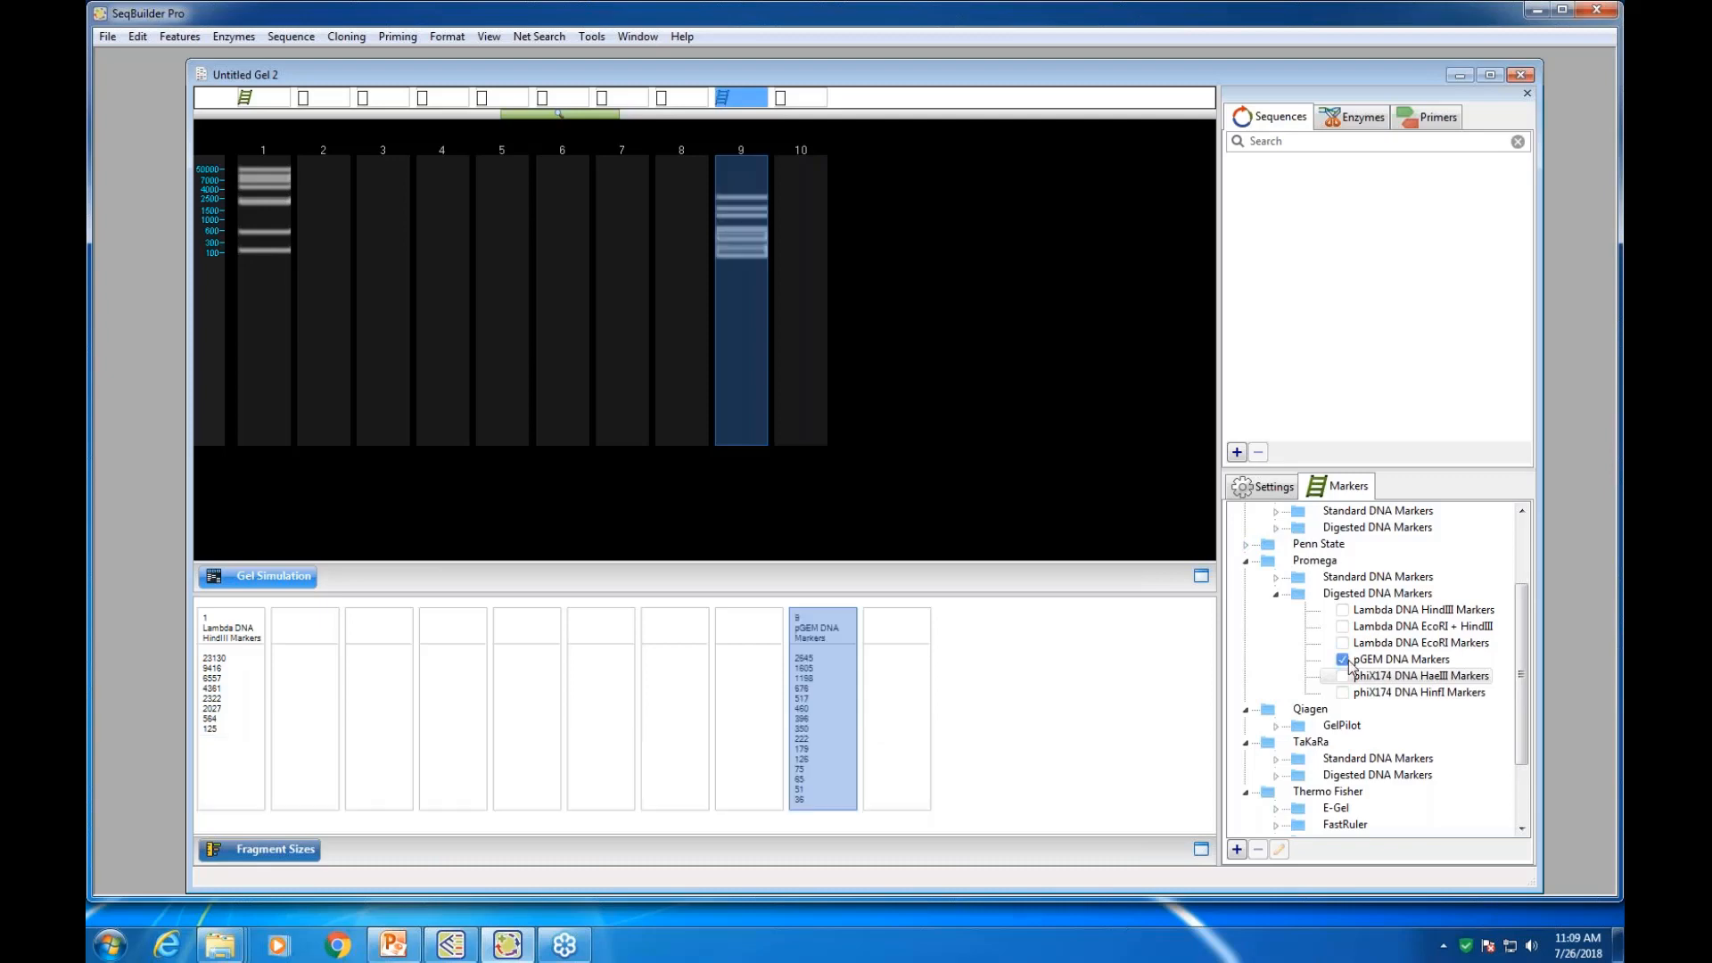
# Move the pGEM DNA Markers from lane 9 to lane 8 by cutting and pasting
pyautogui.rightClick(718, 332)
pyautogui.click(741, 341)
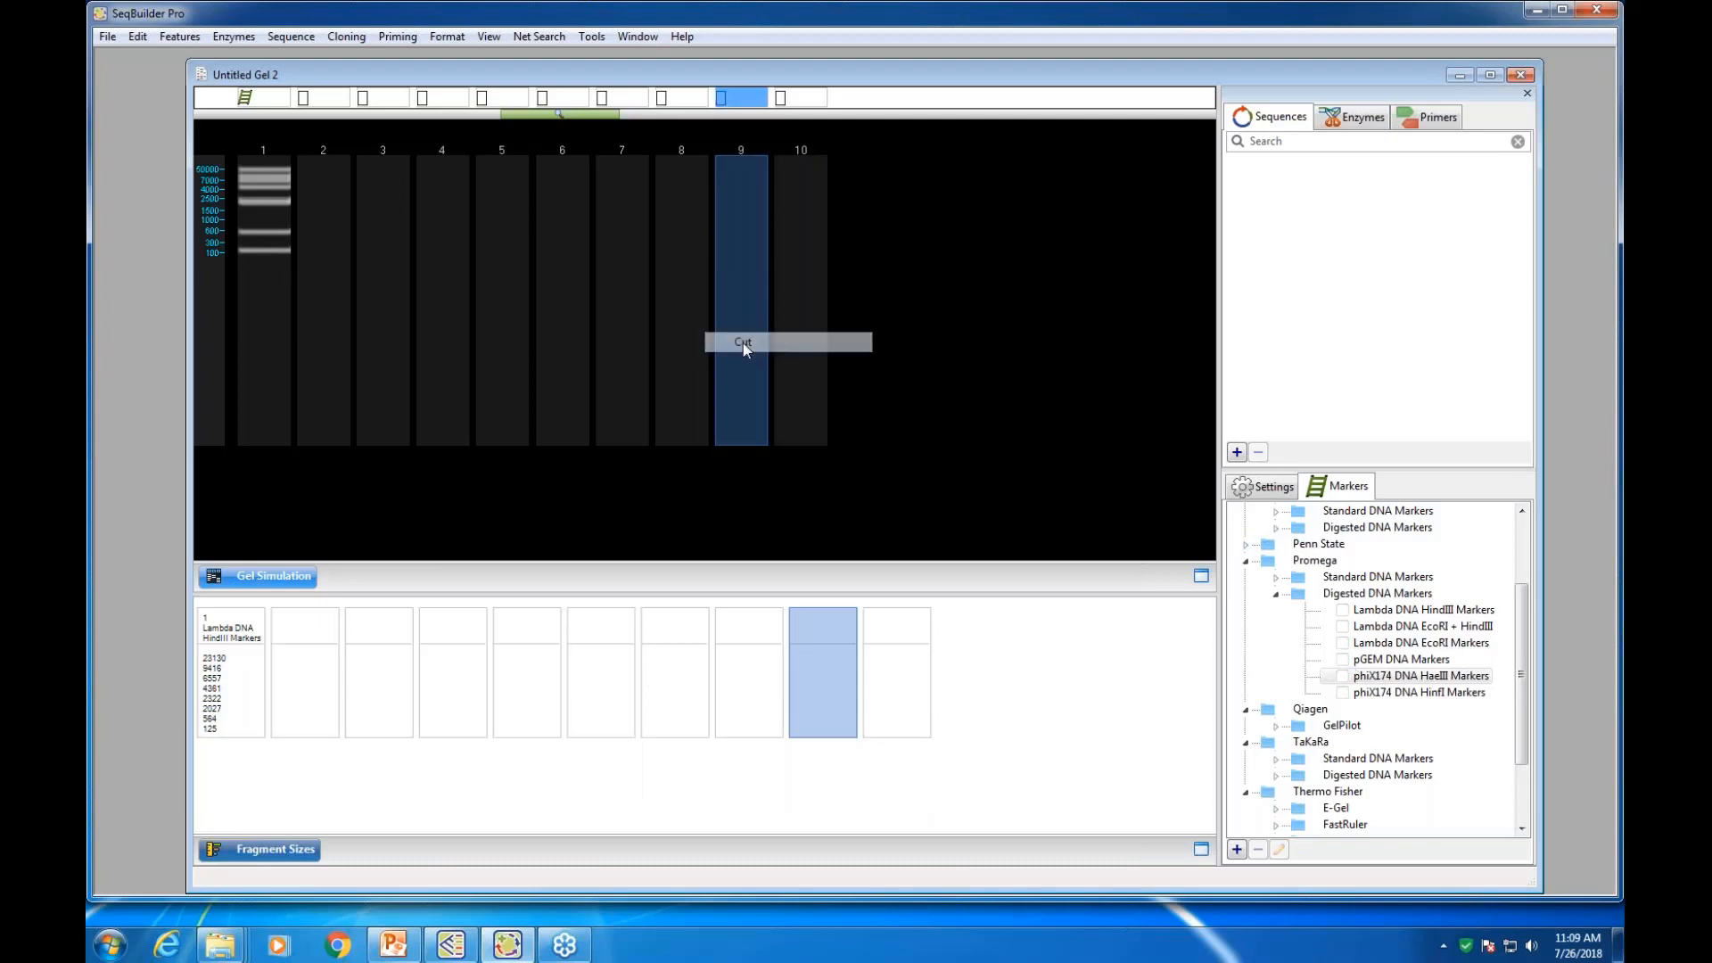
pyautogui.rightClick(670, 329)
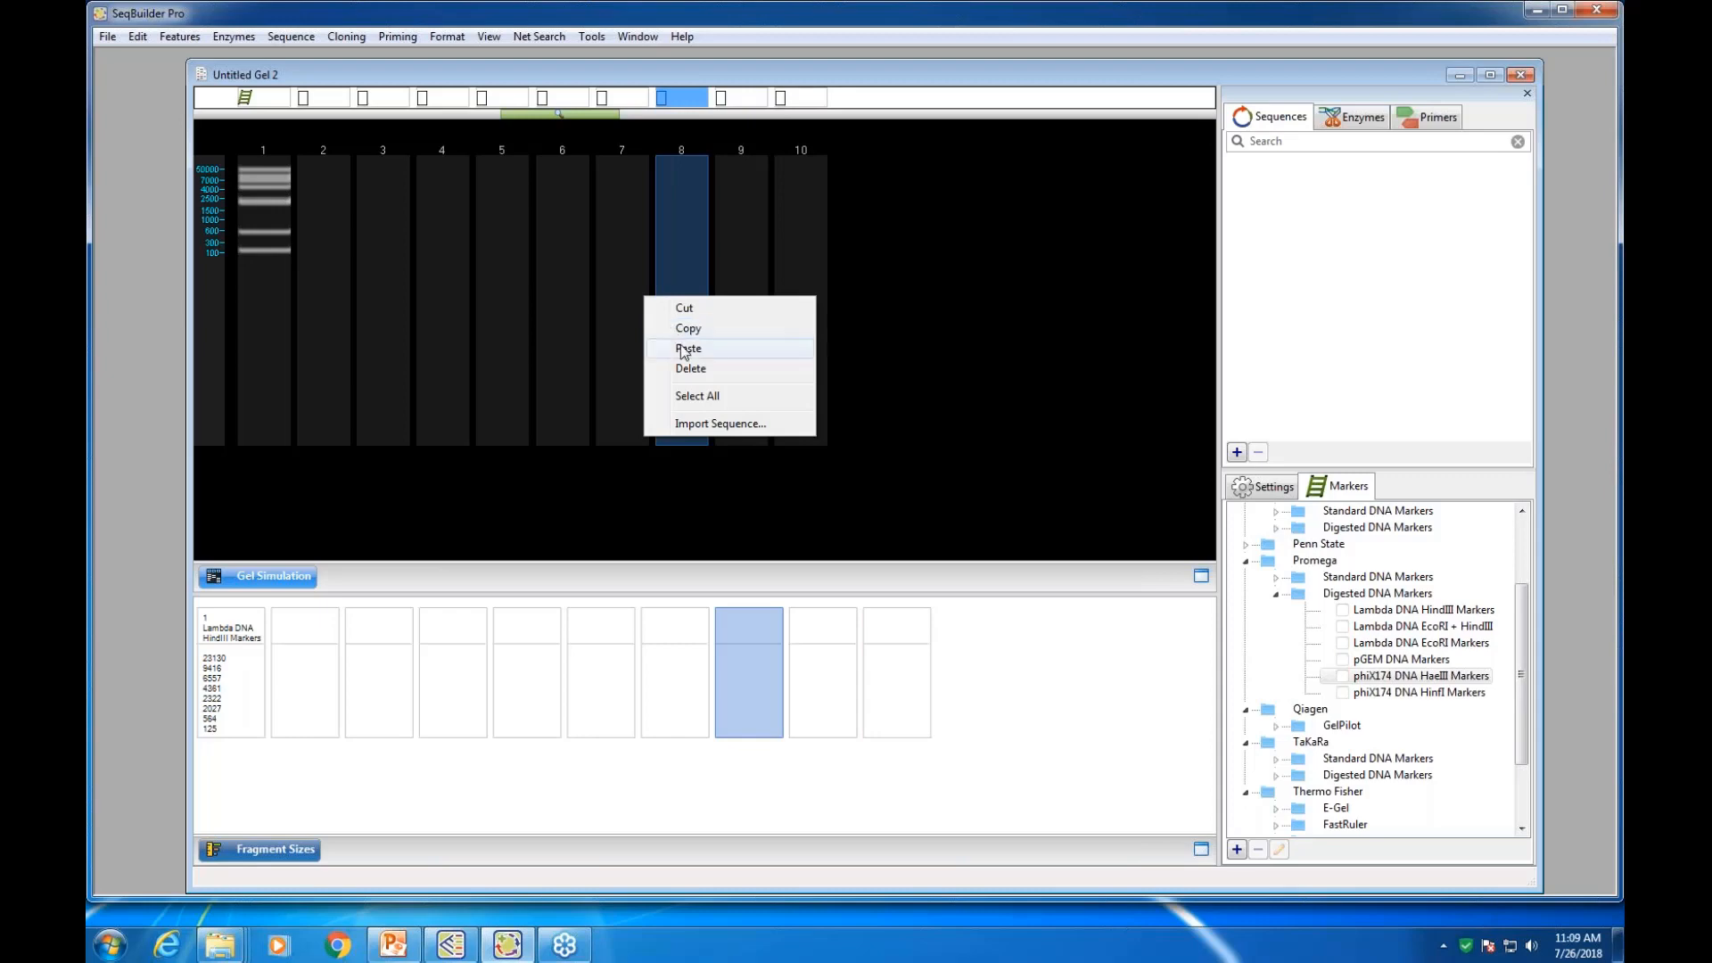
pyautogui.click(682, 352)
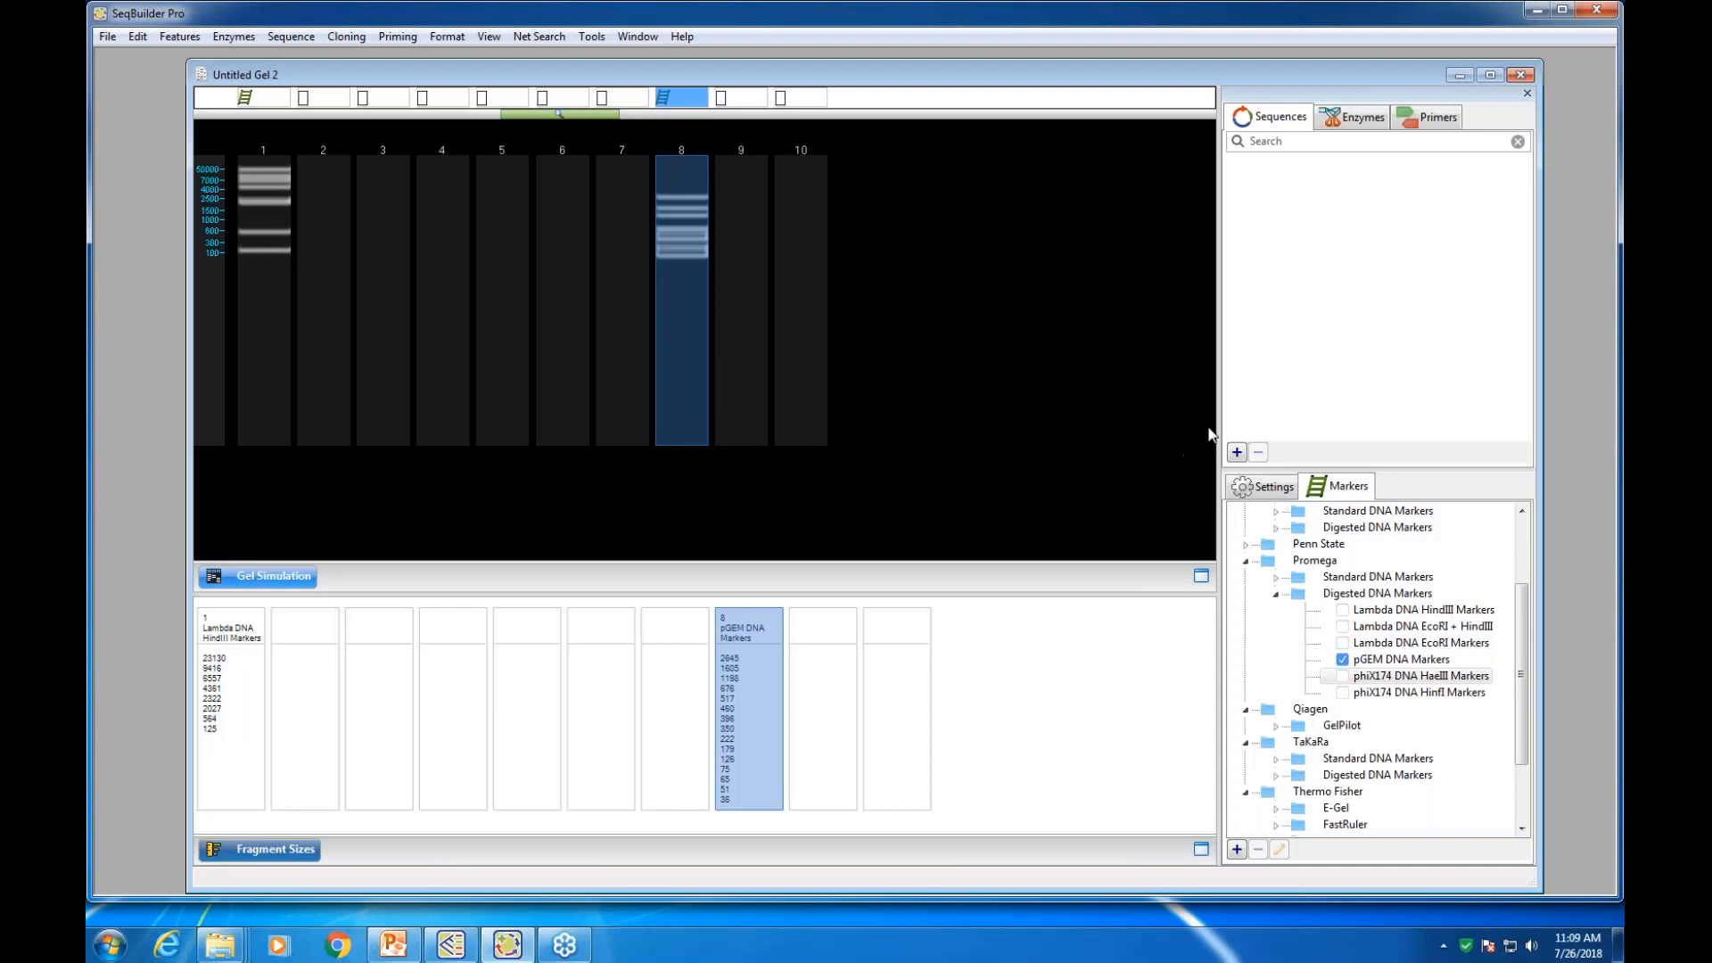
# Widen the side panel, and set the gel to 1.25% agarose with a run time of 151 minutes
pyautogui.moveTo(1198, 420); pyautogui.dragTo(1118, 438)
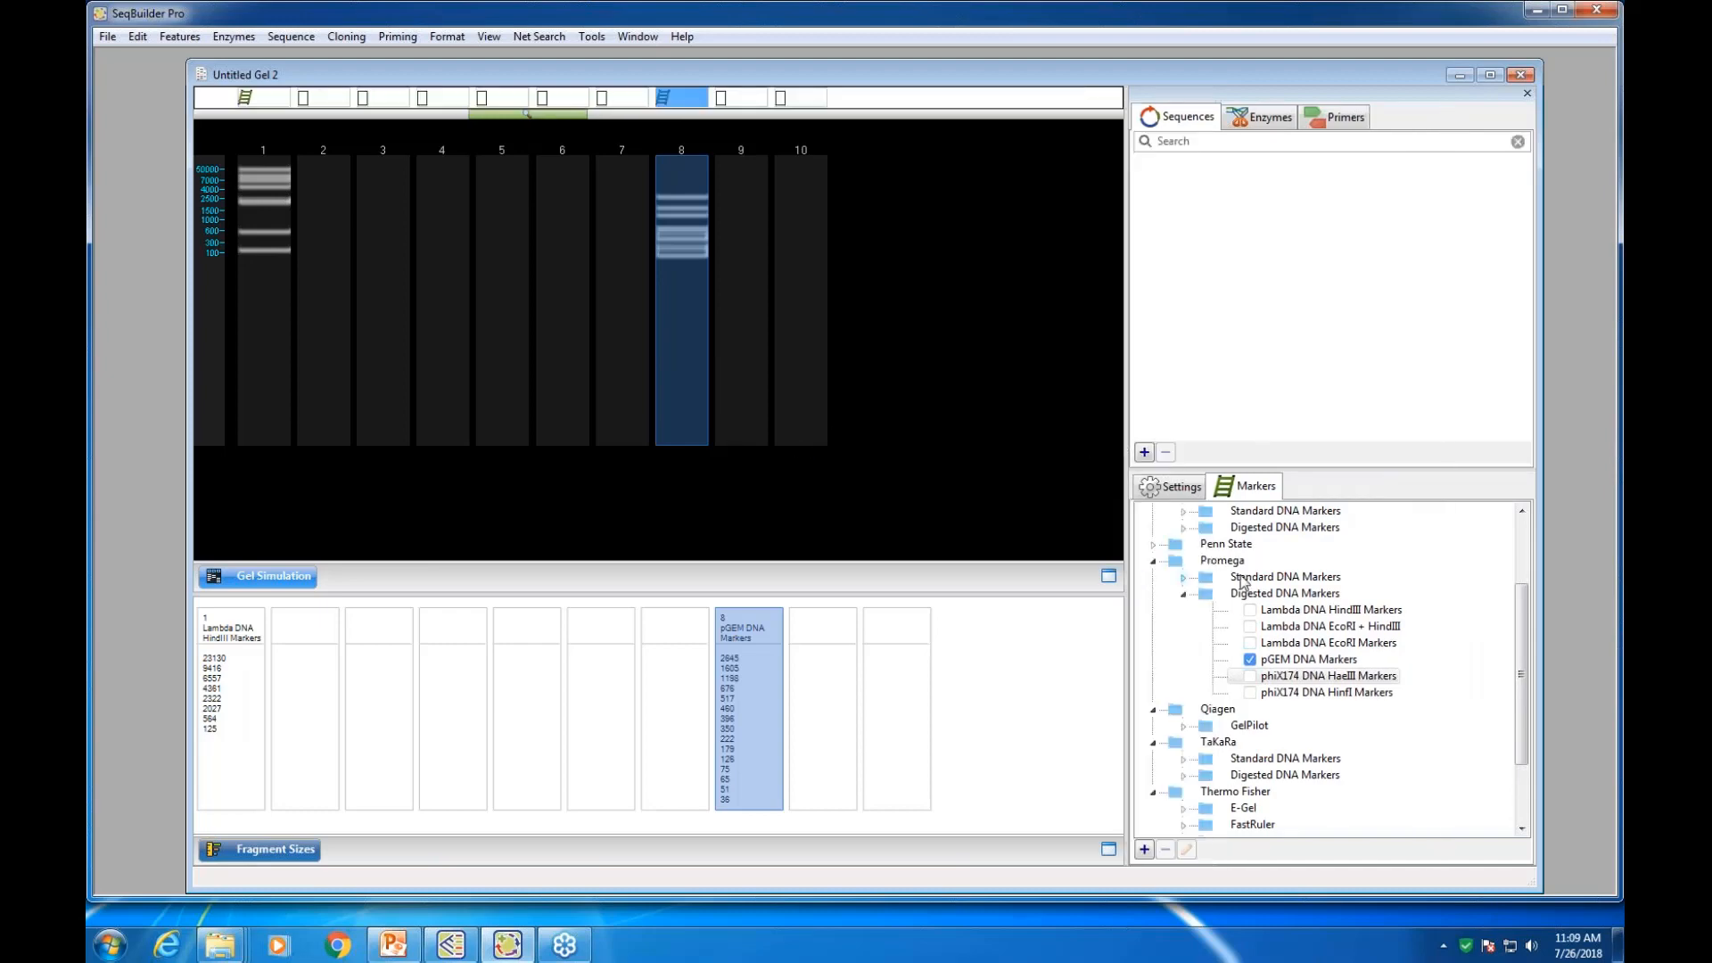
pyautogui.click(1178, 490)
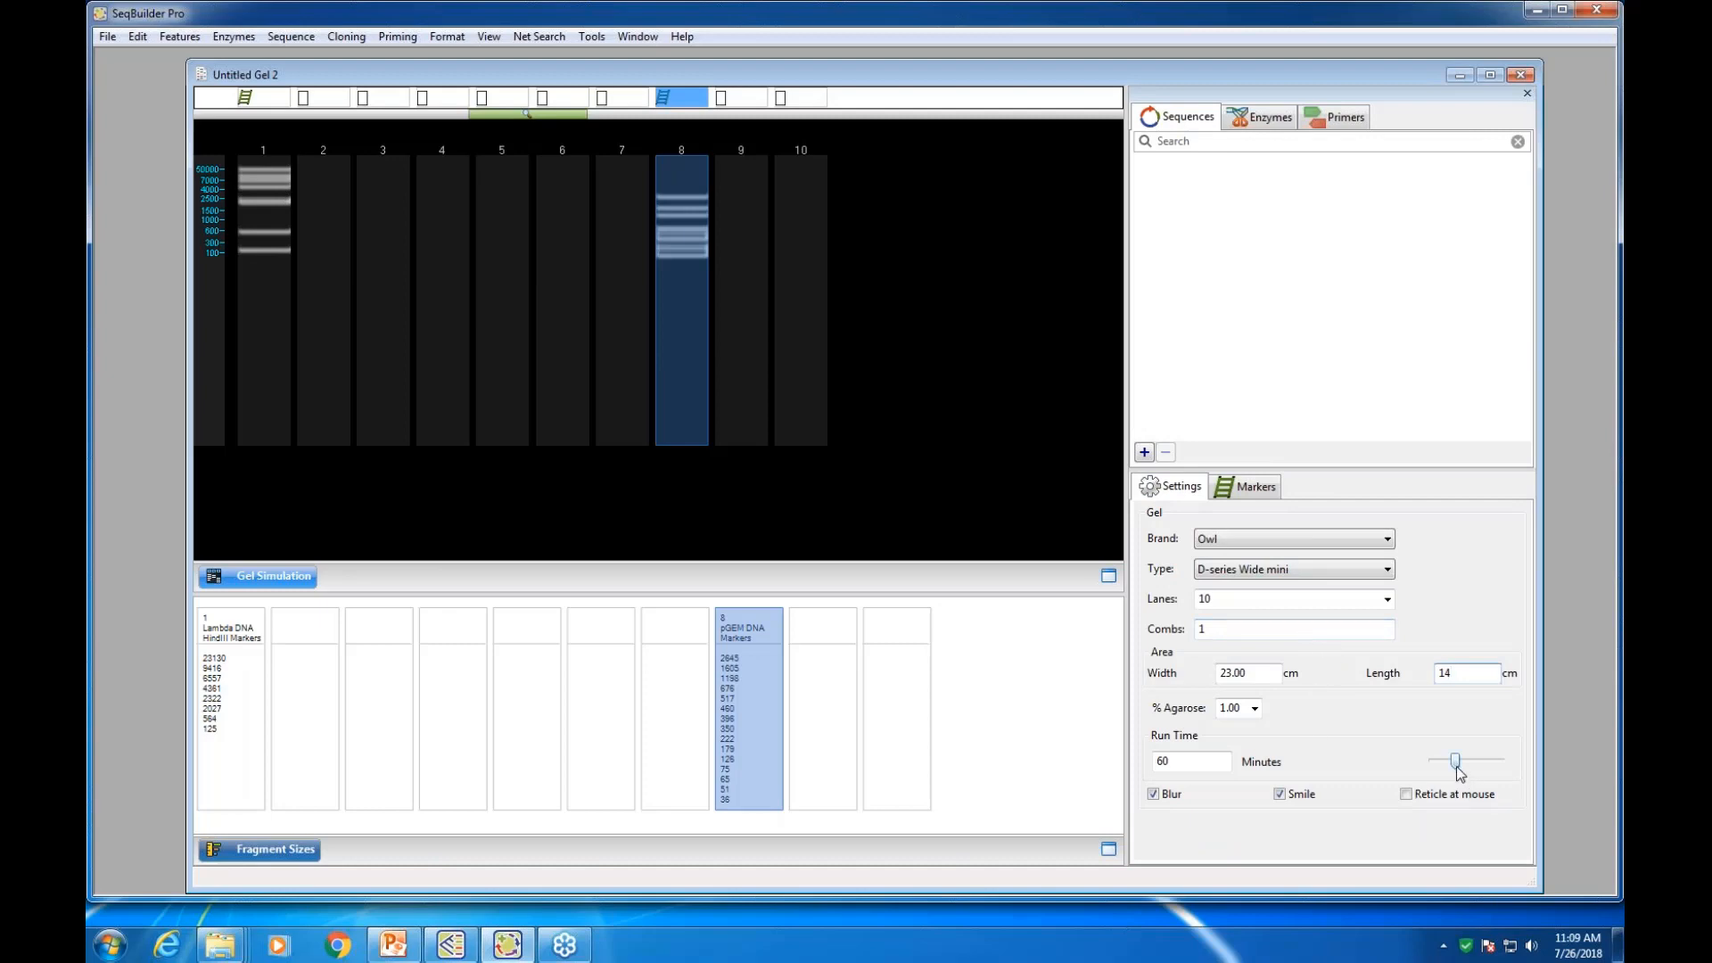
pyautogui.moveTo(1456, 765); pyautogui.dragTo(1492, 763)
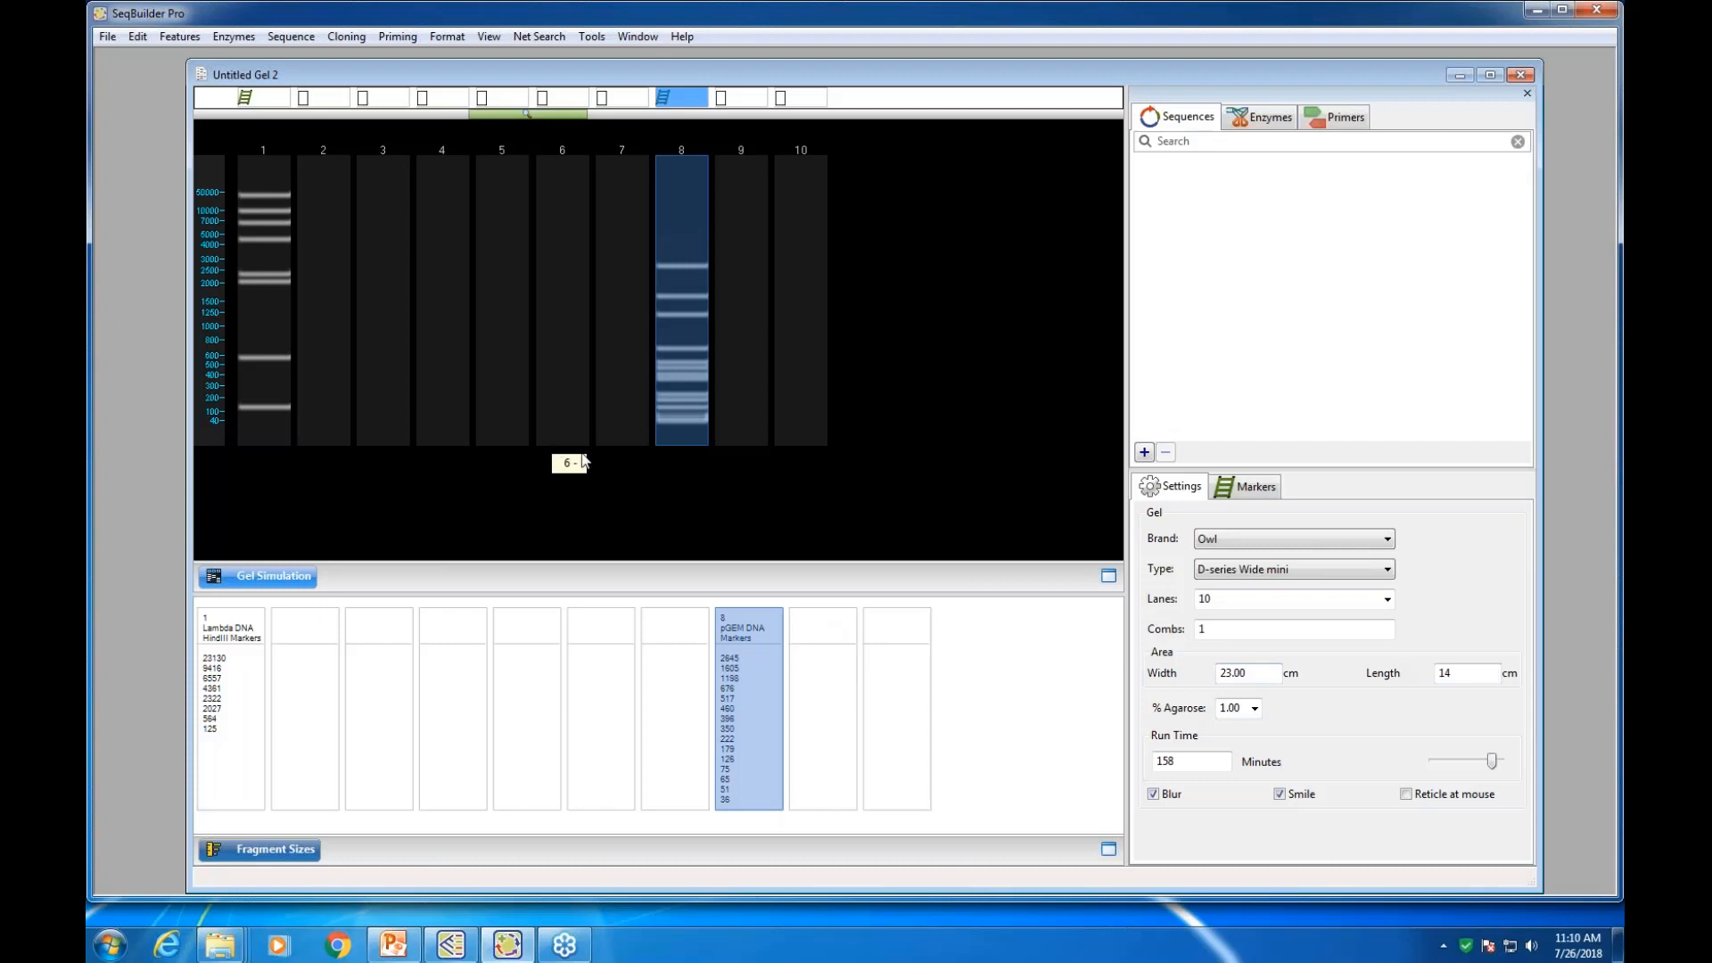
pyautogui.click(1255, 709)
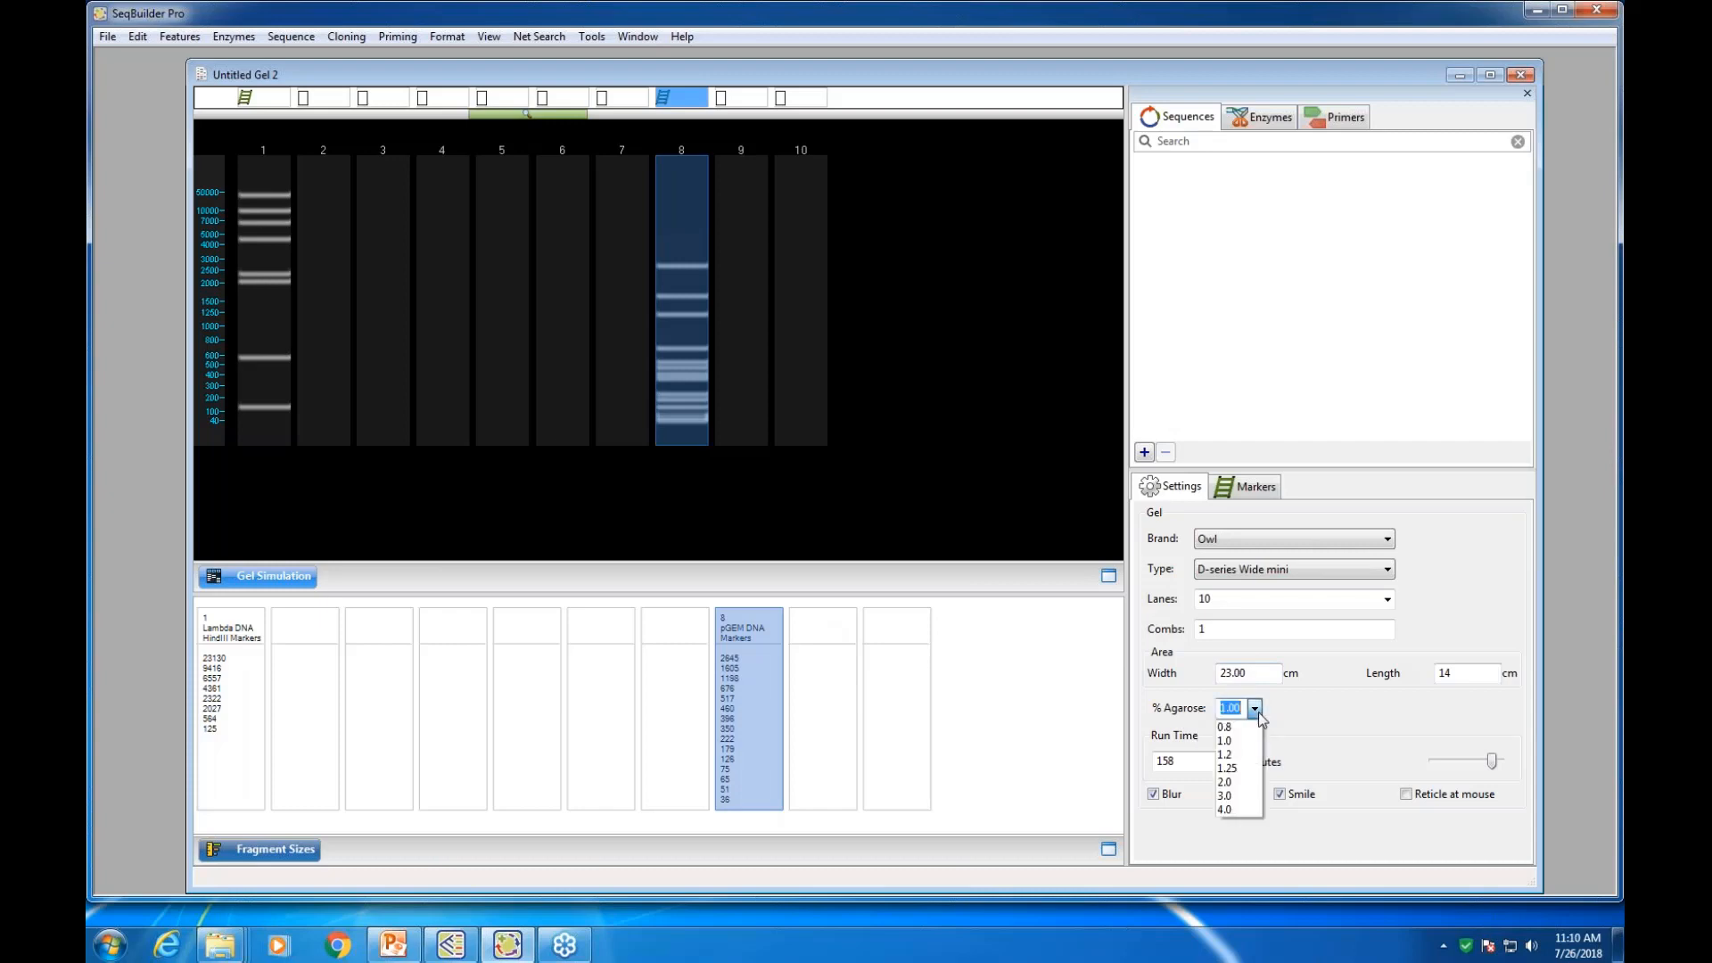
pyautogui.click(1238, 769)
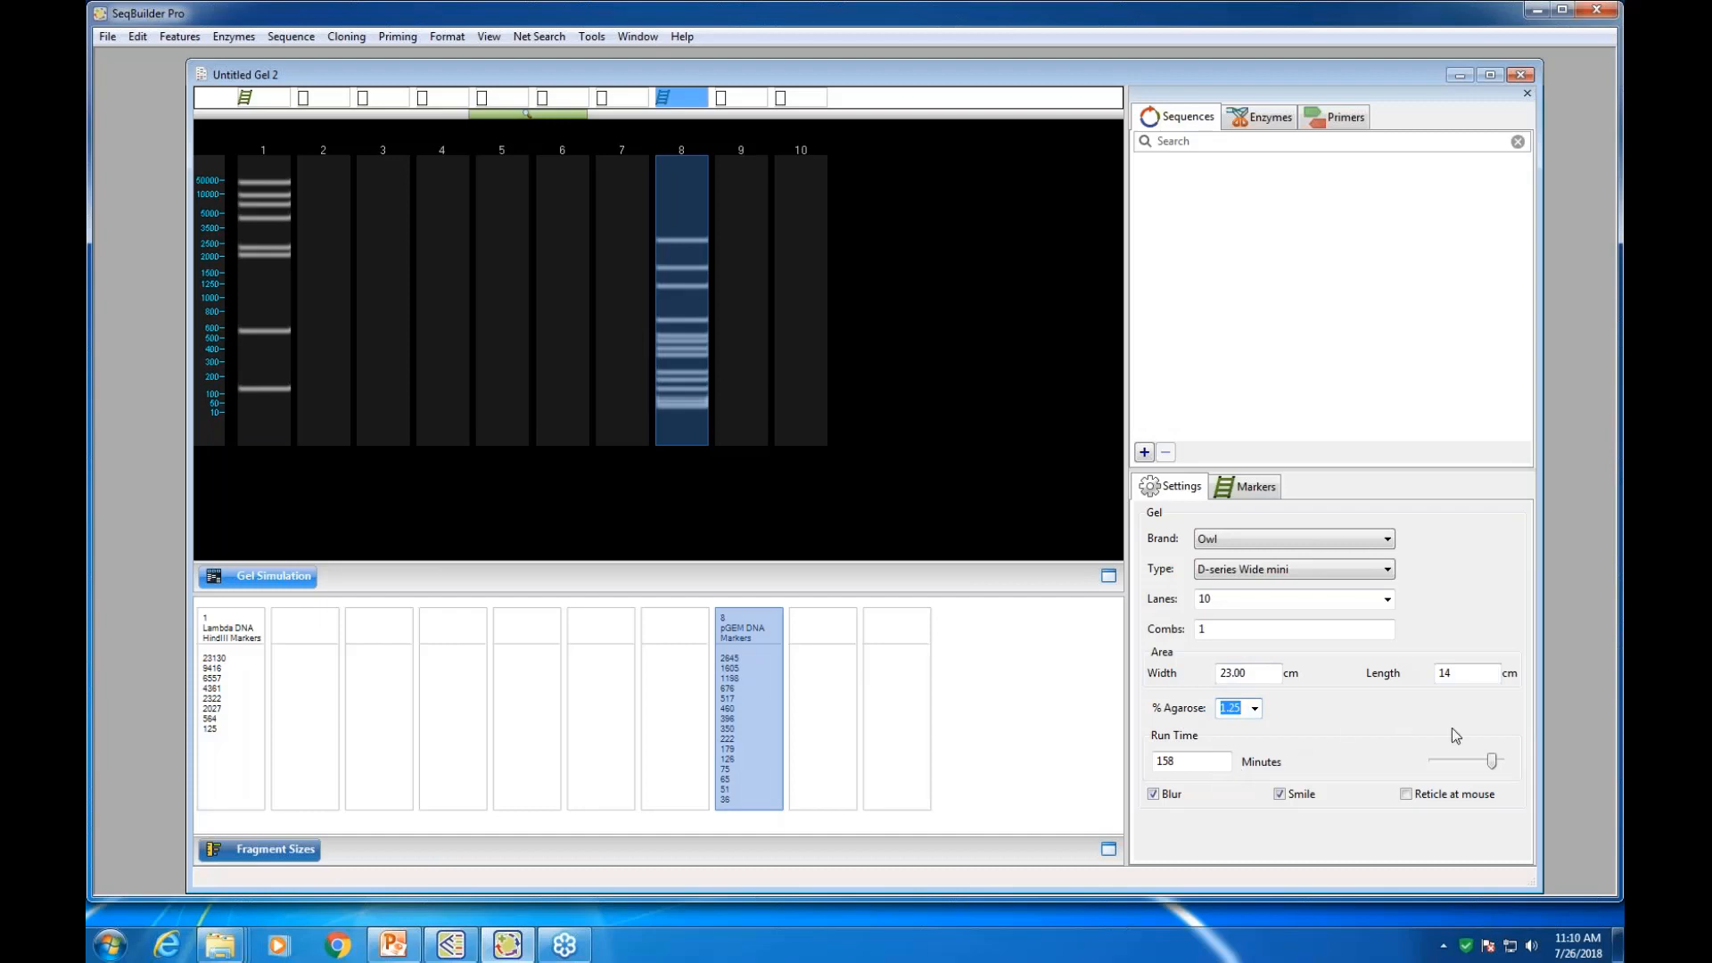
pyautogui.moveTo(1491, 760)
pyautogui.mouseDown()
pyautogui.moveTo(1439, 763)
pyautogui.moveTo(1488, 762)
pyautogui.mouseUp()
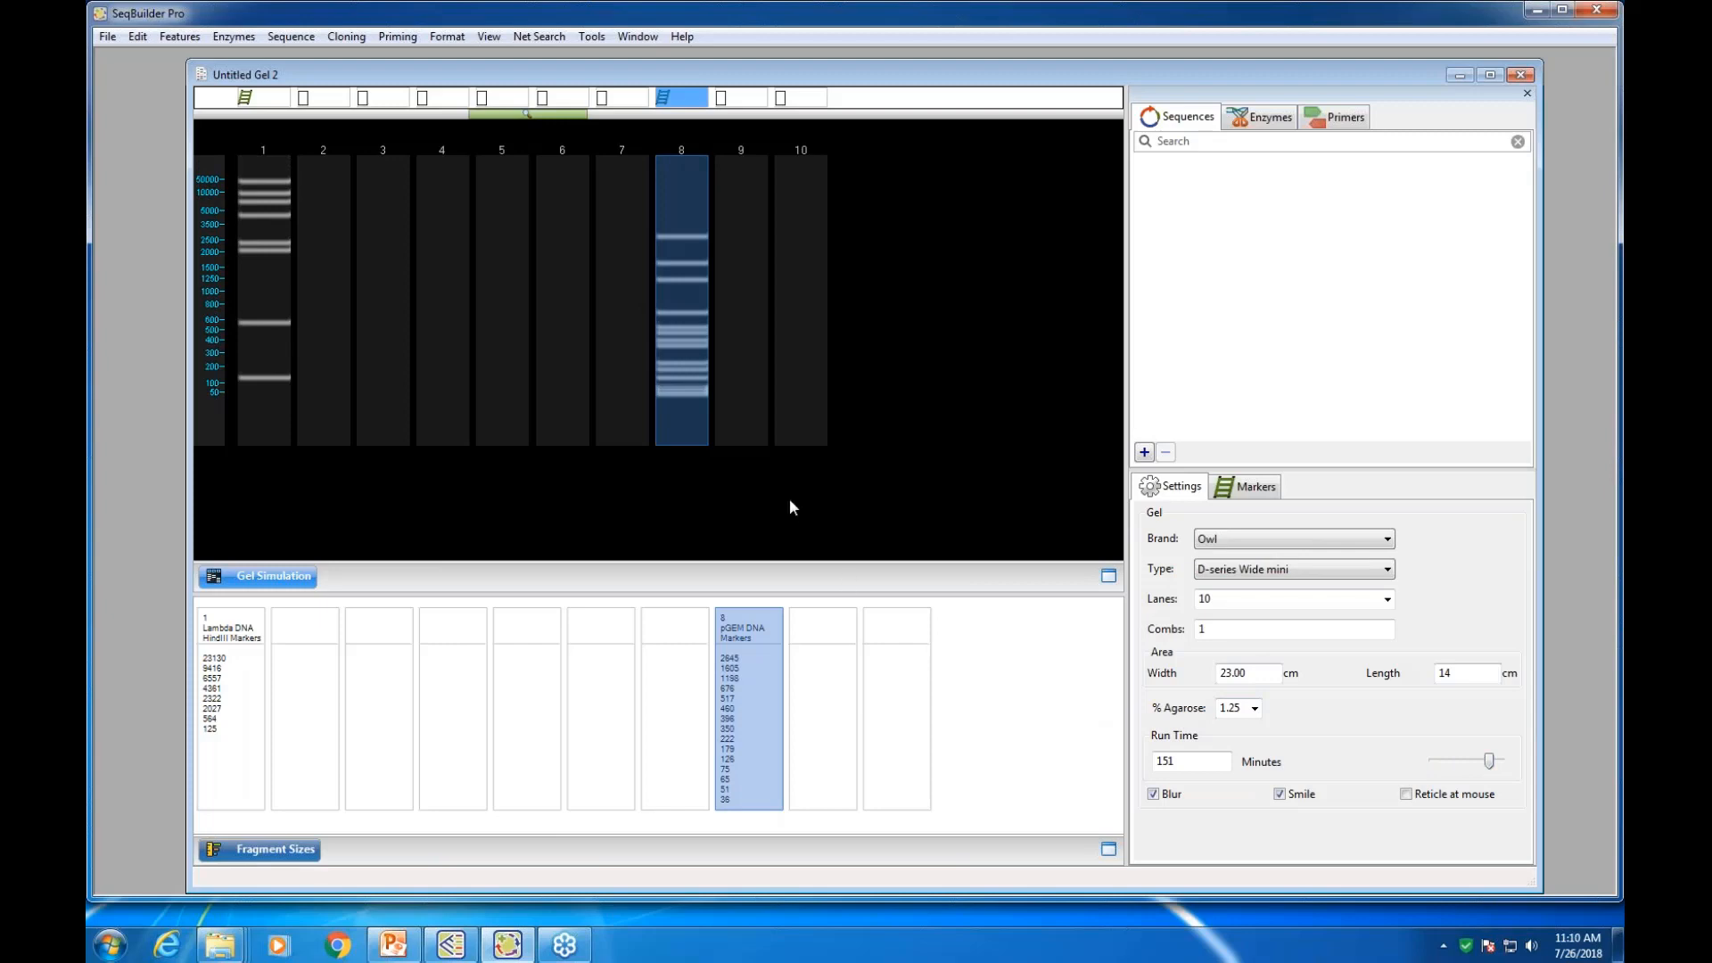
# Switch the gel's Blur and Smile band effects off and back on
pyautogui.click(1154, 795)
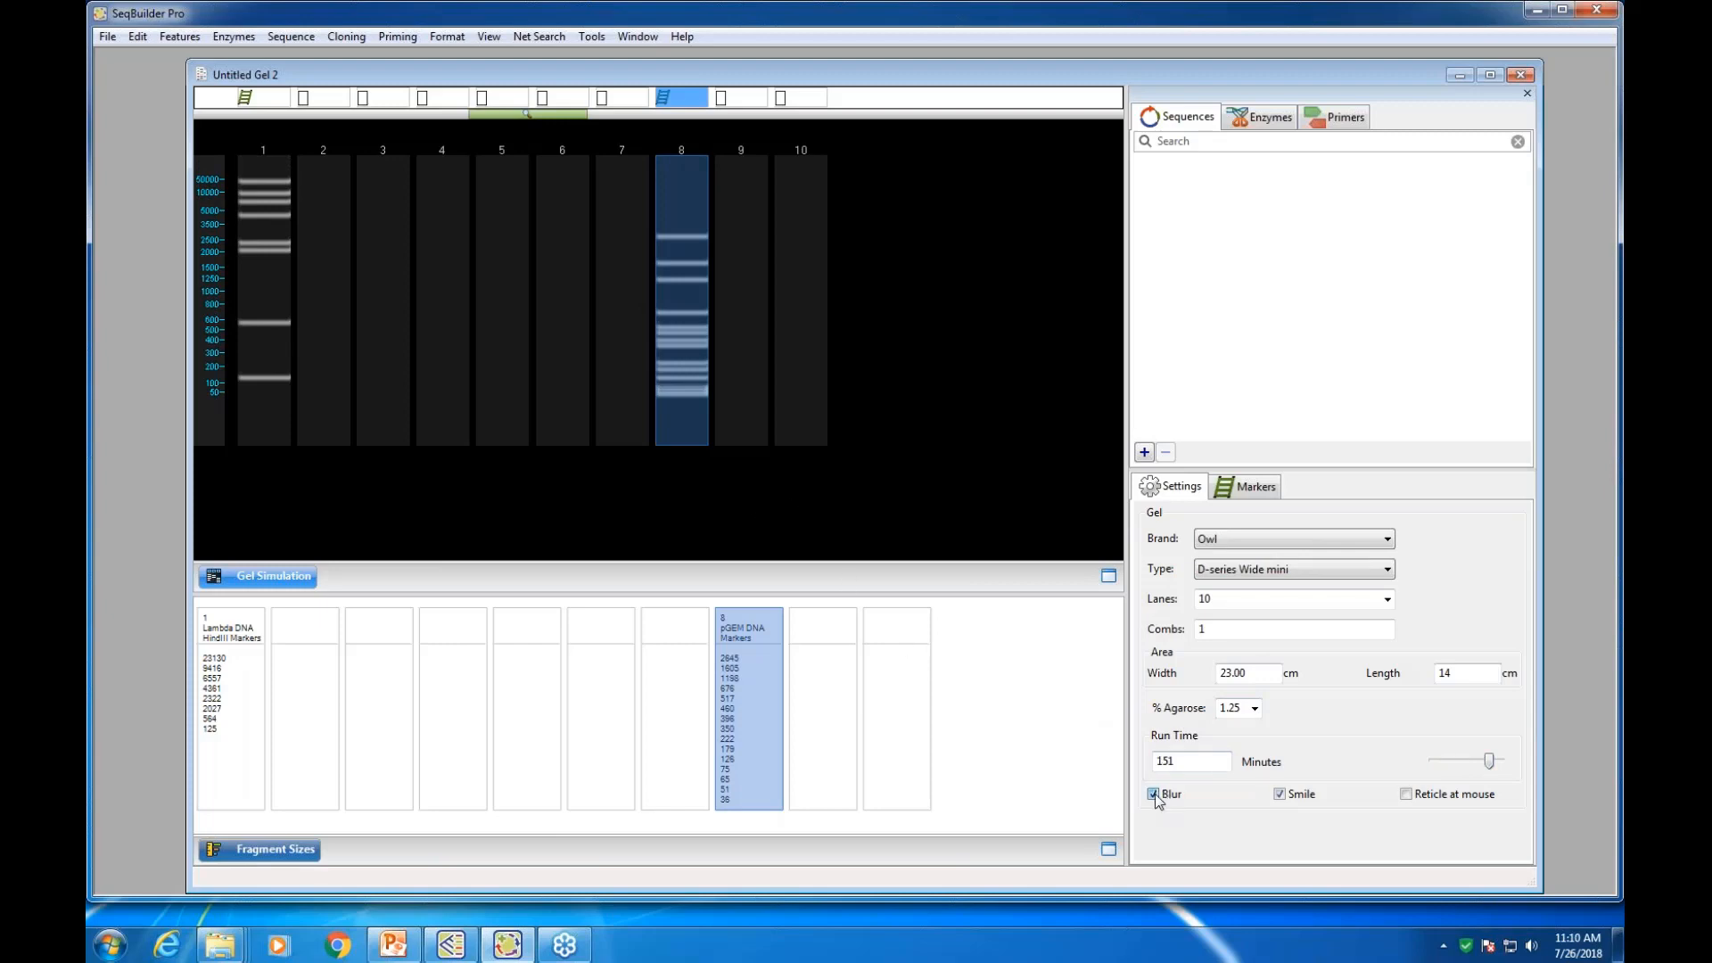
pyautogui.click(1280, 794)
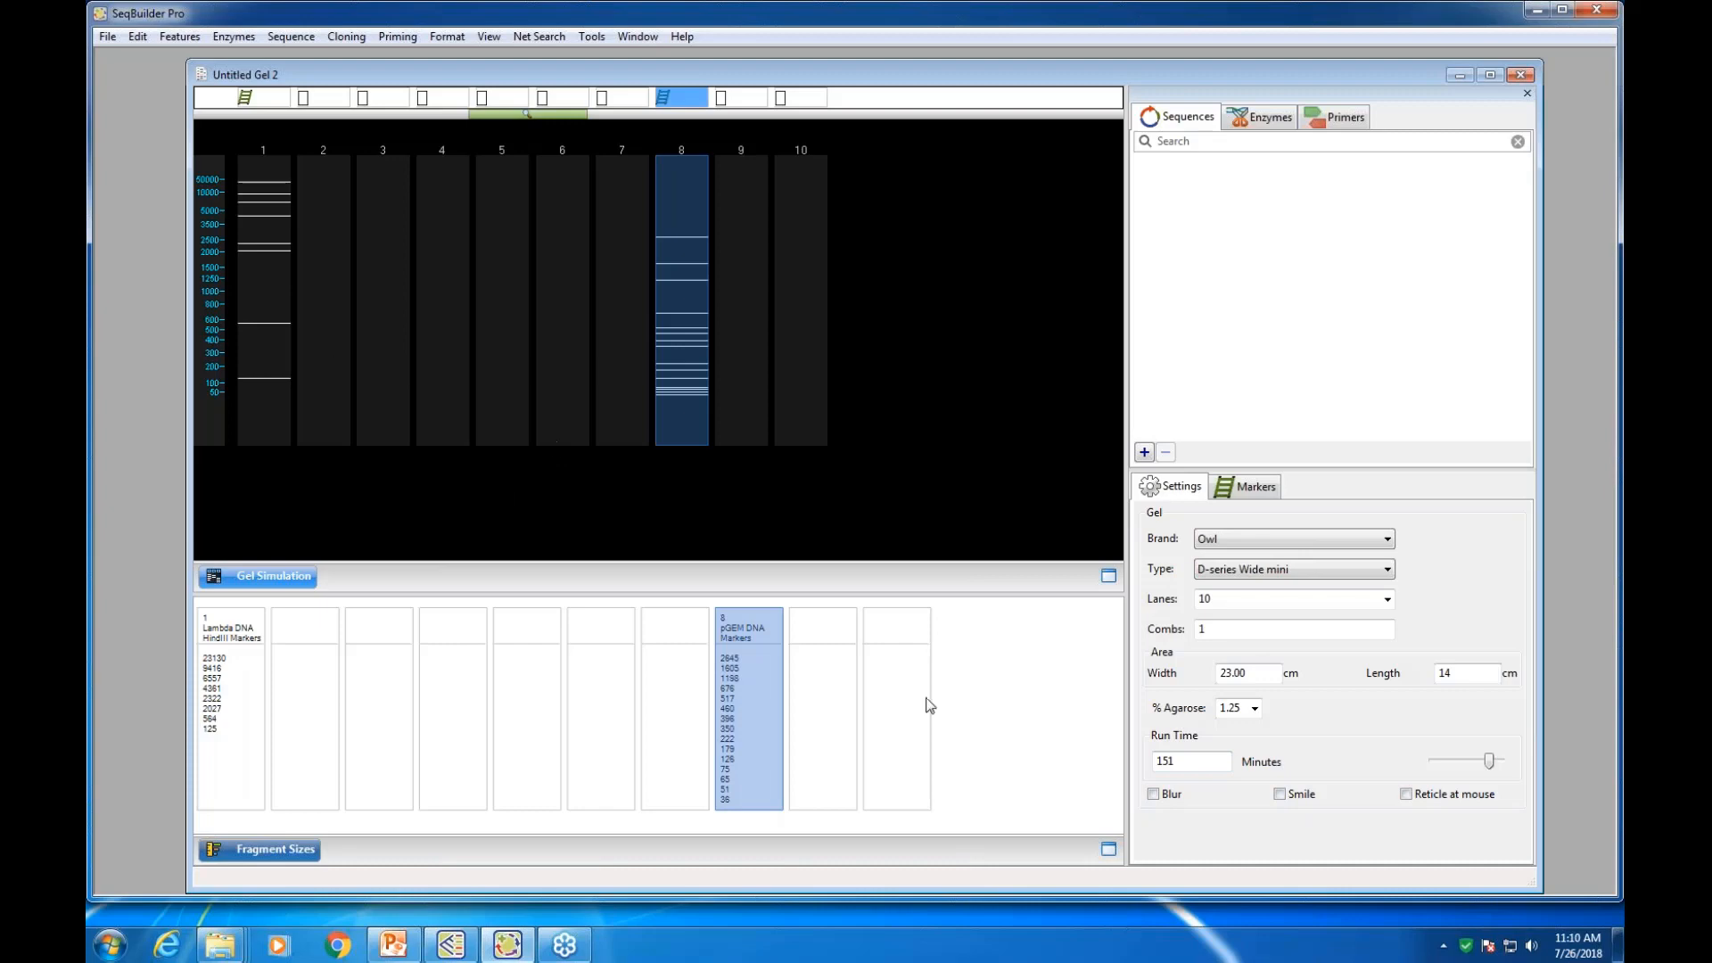
pyautogui.click(1153, 793)
pyautogui.click(1280, 794)
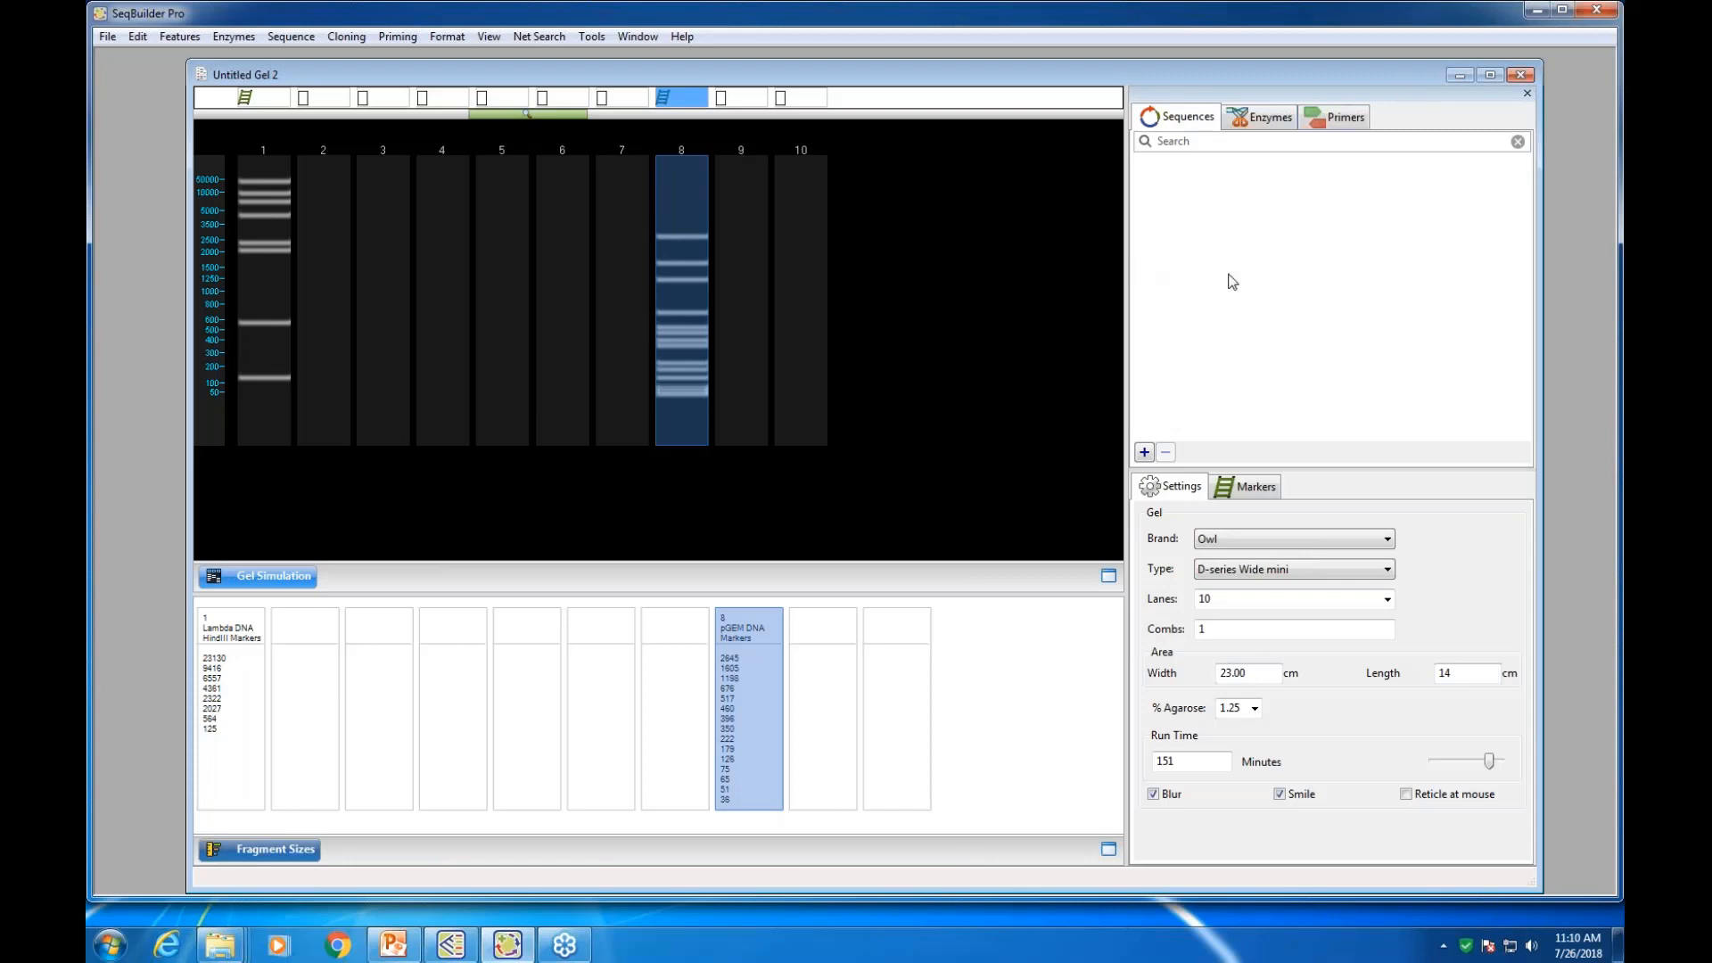
# Import Caenorhabditis elegans_MT_genome.gbk, K12_MG1655_250Kedited.sbd, LambdaPhage.gbk and Yeast_MT_genome.gbk from the Agarose gels folder into the sequence list
pyautogui.rightClick(1205, 257)
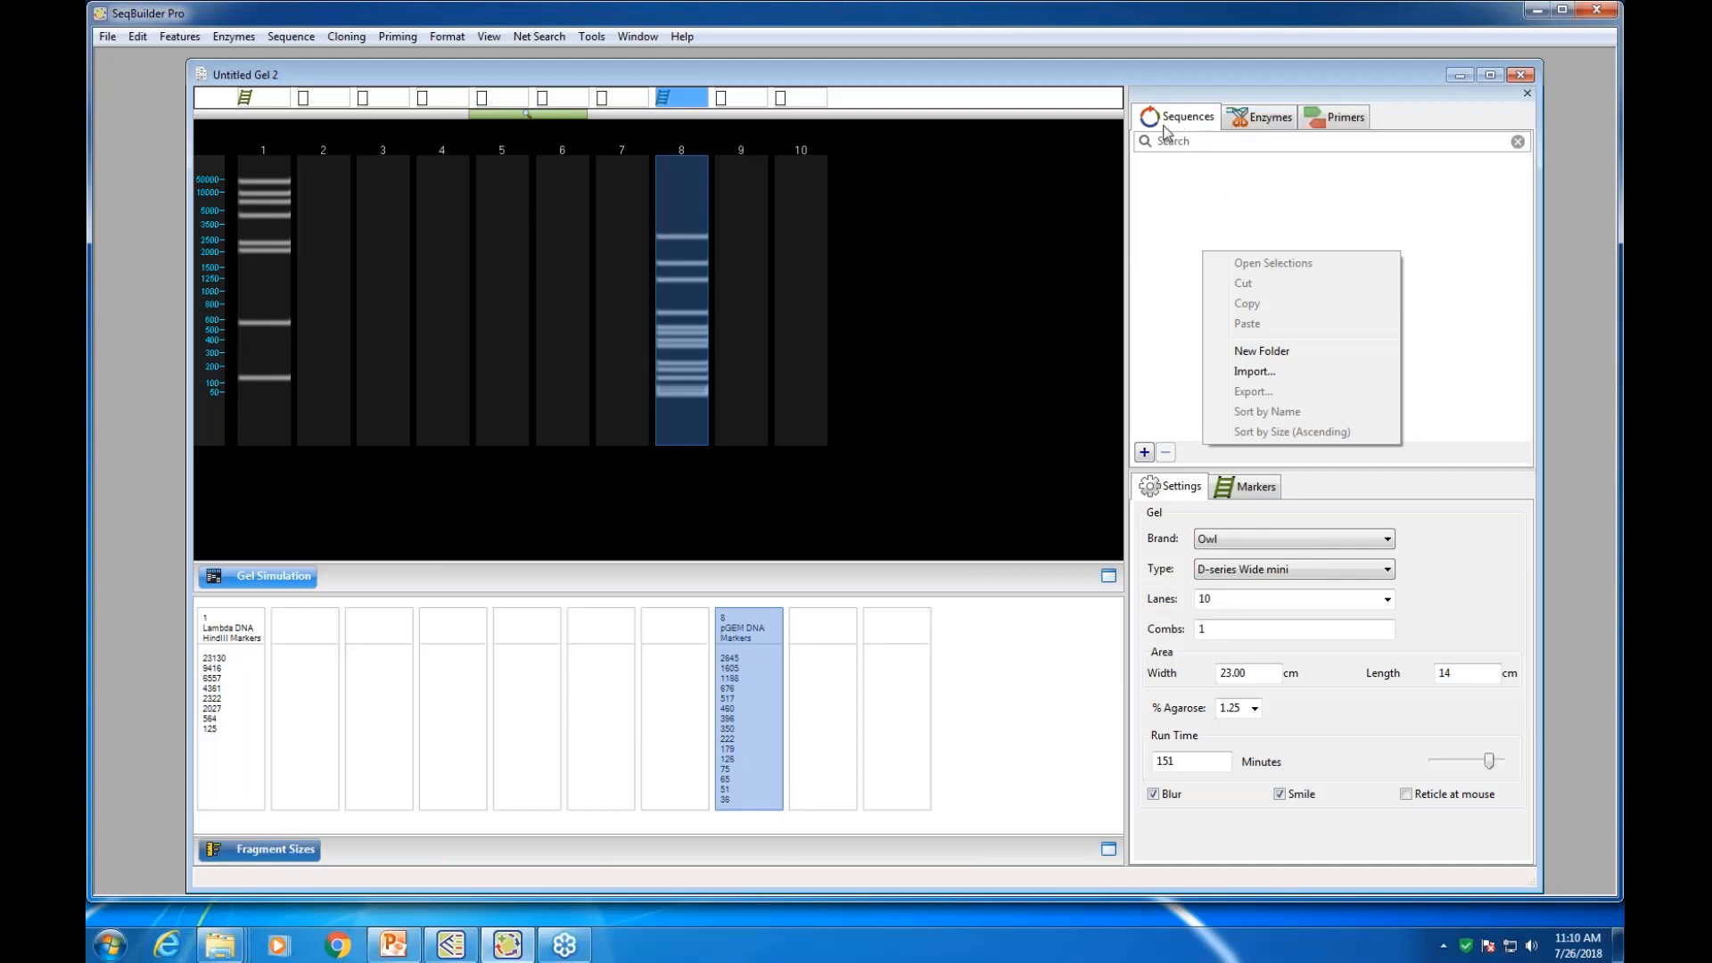
pyautogui.click(1257, 372)
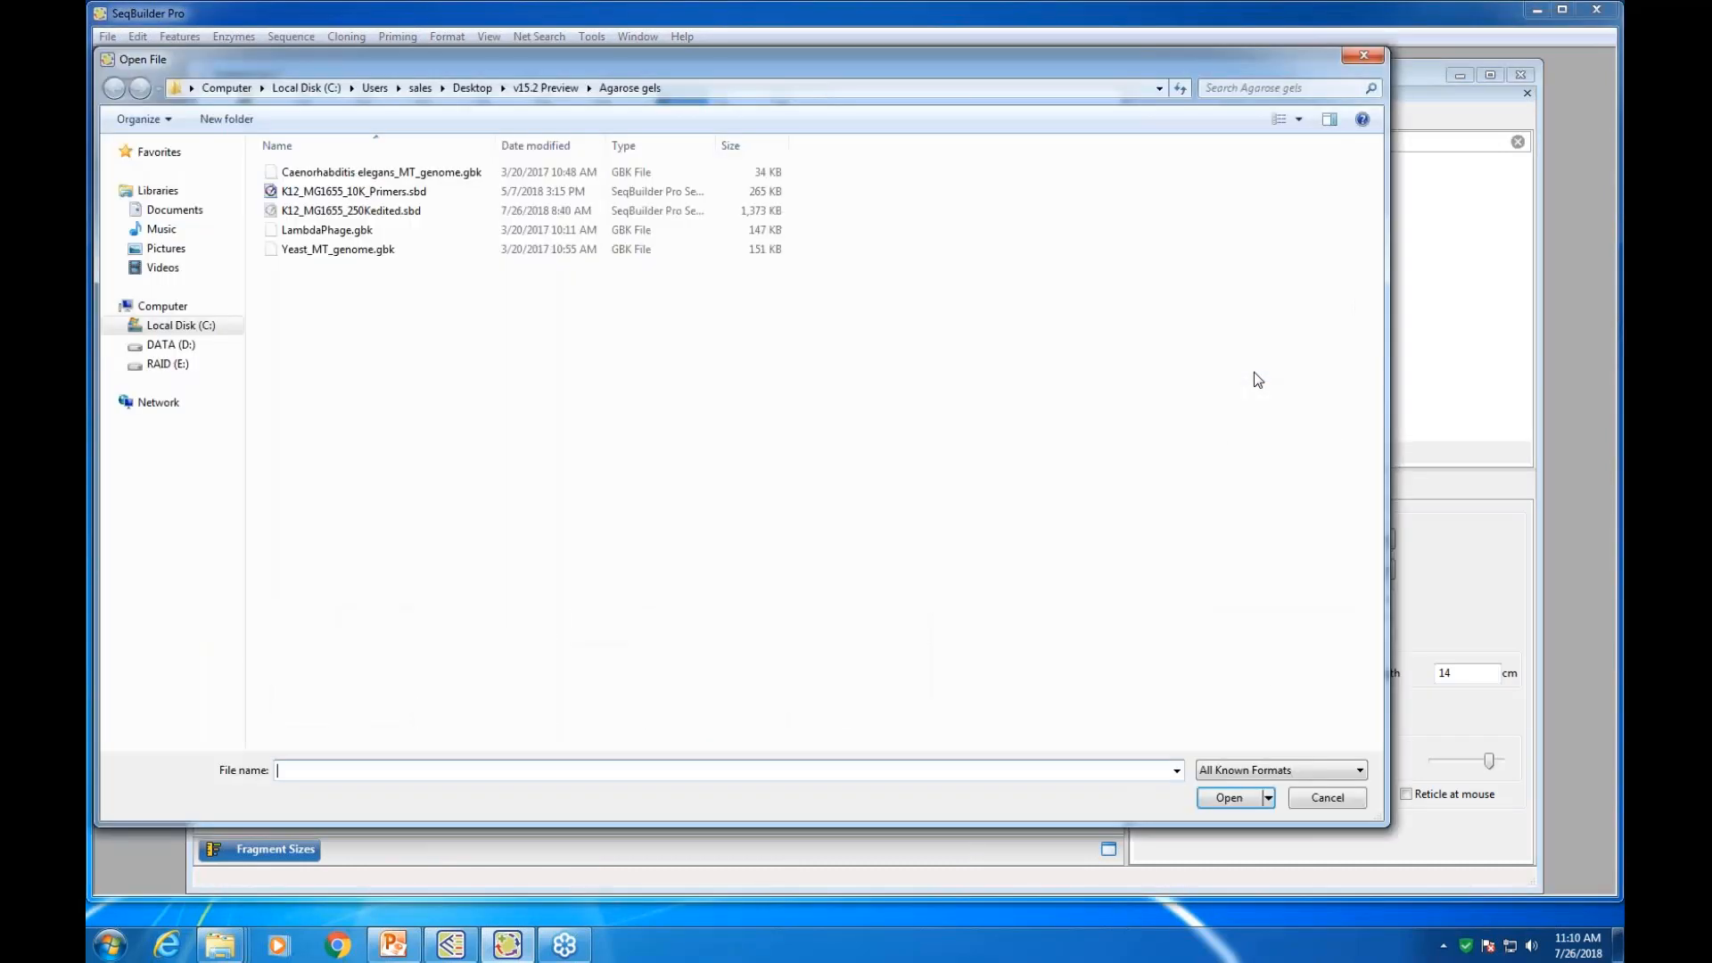
pyautogui.click(376, 174)
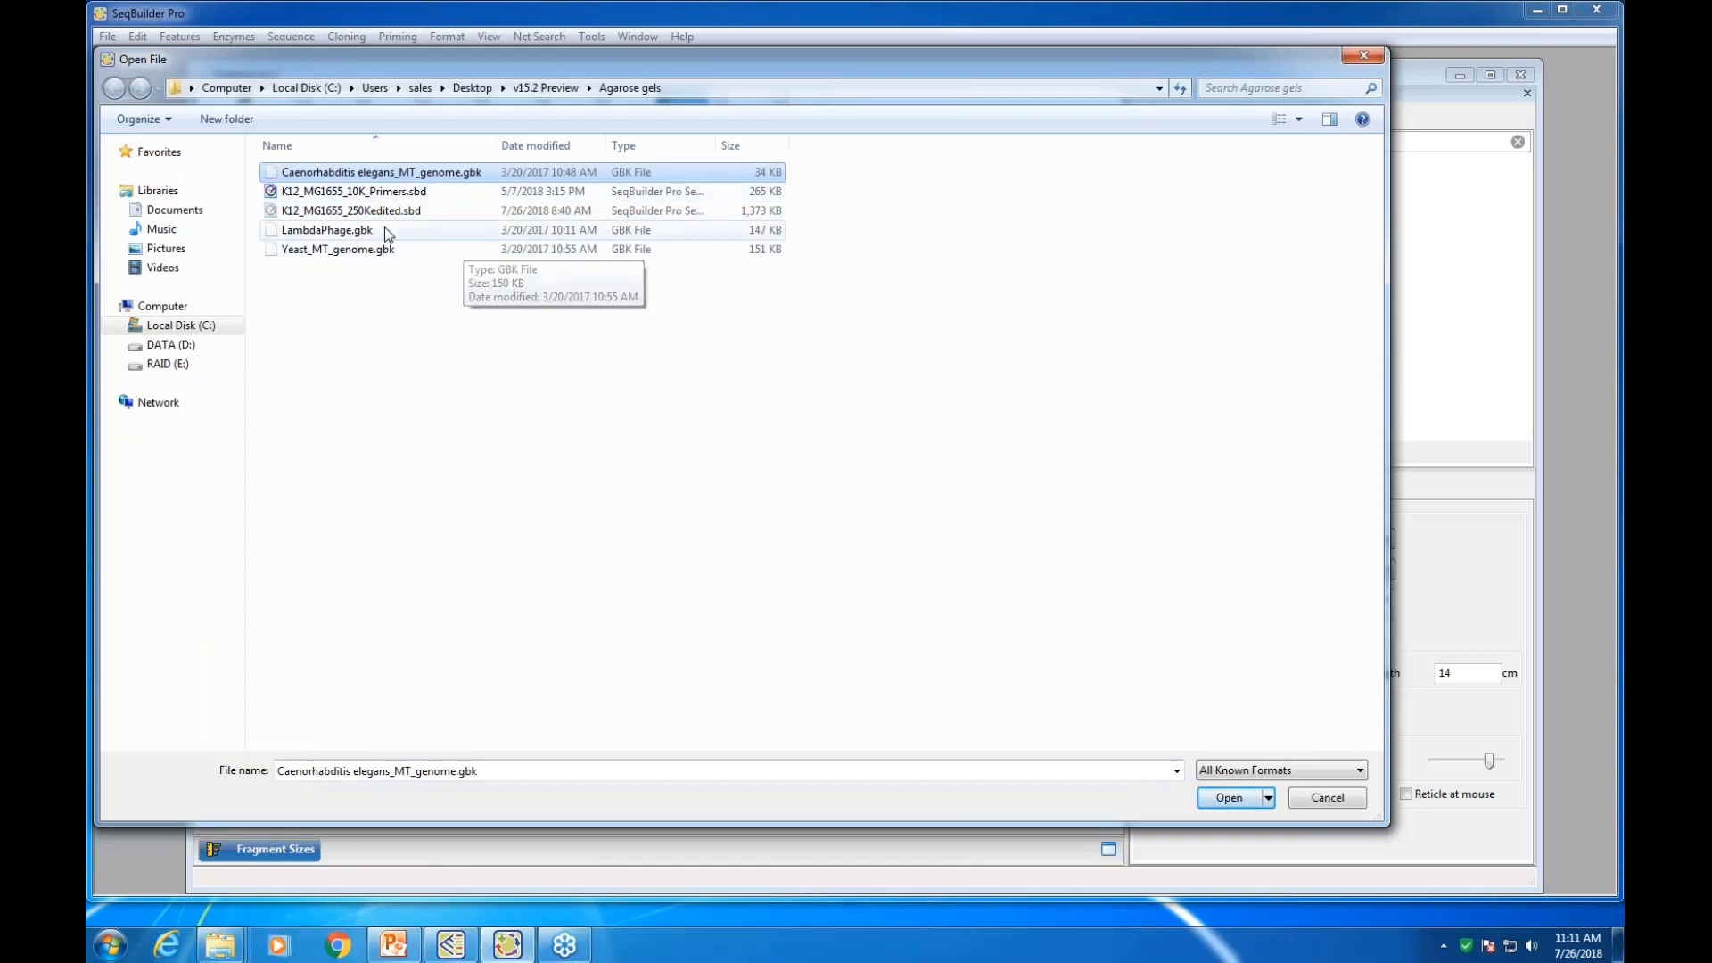
pyautogui.keyDown('ctrl'); pyautogui.click(381, 212); pyautogui.keyUp('ctrl')
pyautogui.keyDown('ctrl'); pyautogui.click(376, 230); pyautogui.keyUp('ctrl')
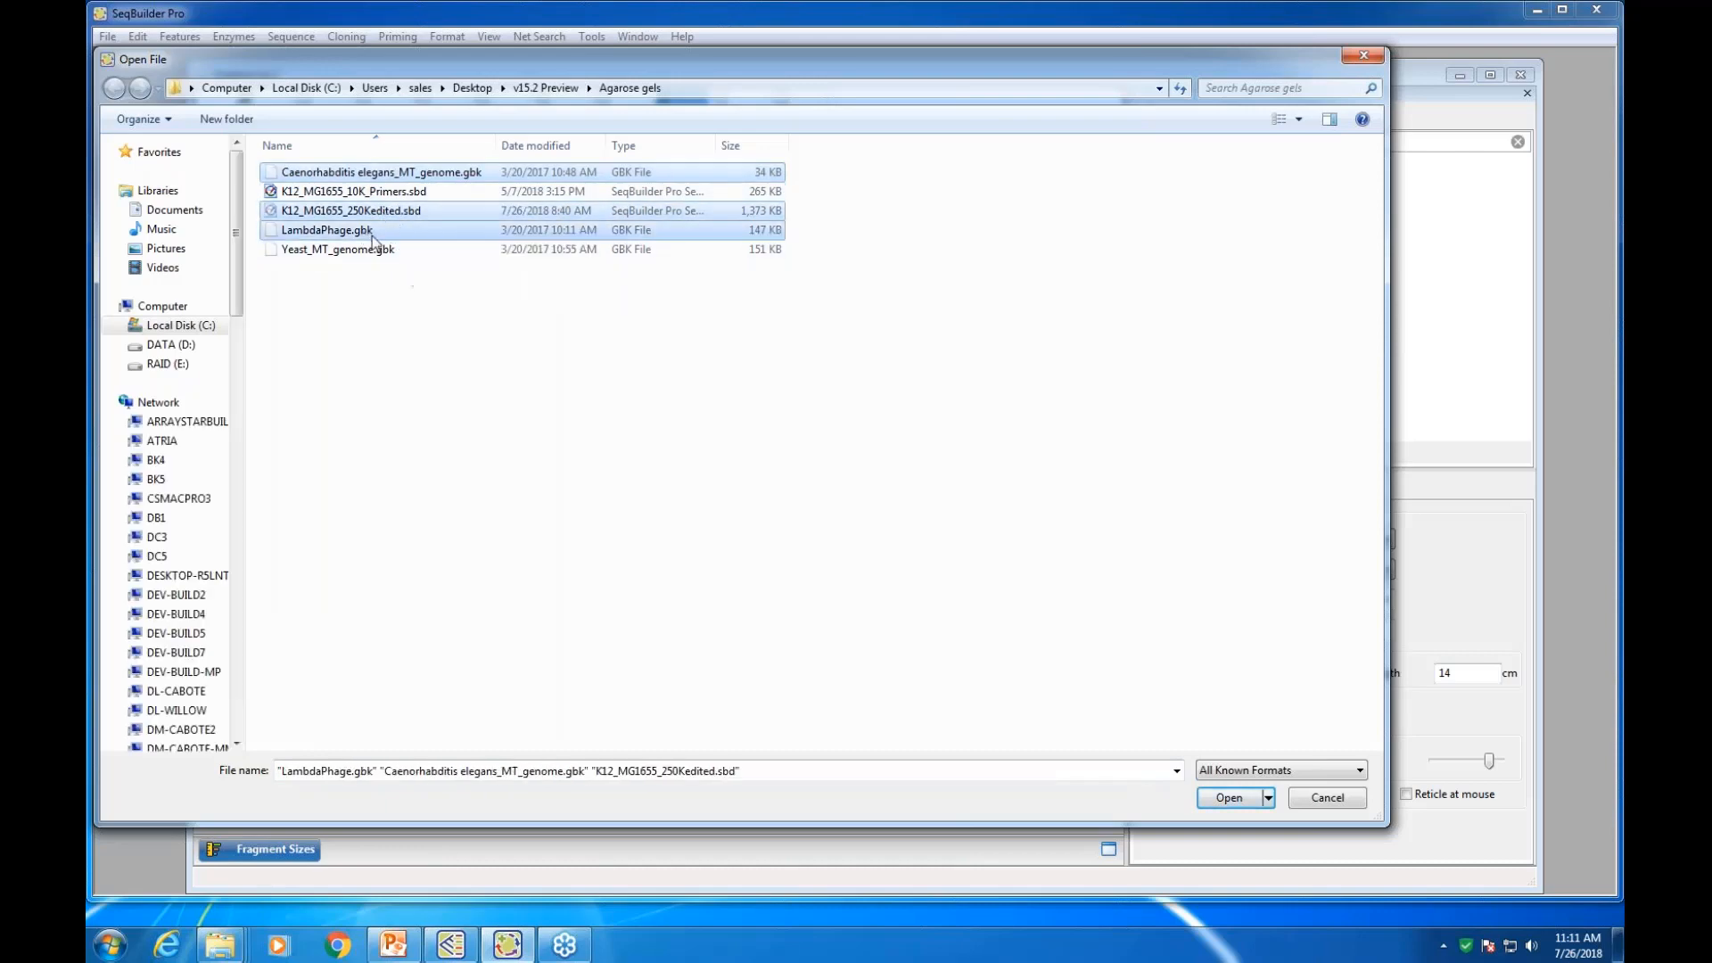
pyautogui.keyDown('ctrl'); pyautogui.click(376, 249); pyautogui.keyUp('ctrl')
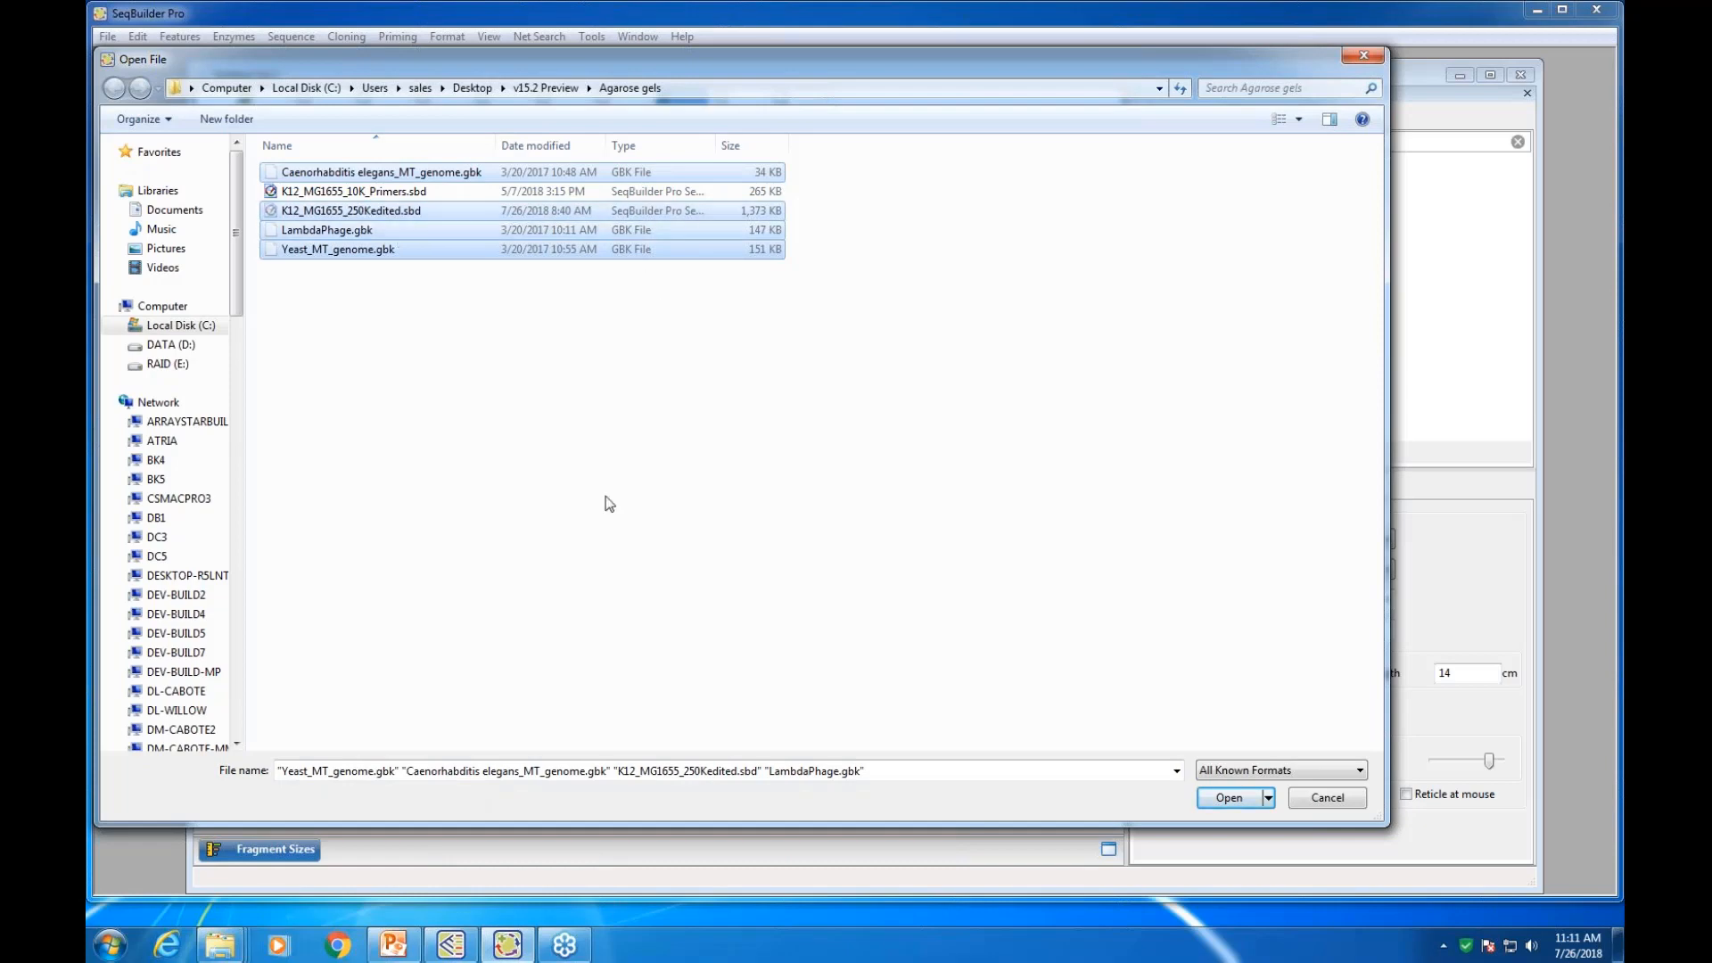
pyautogui.click(1228, 798)
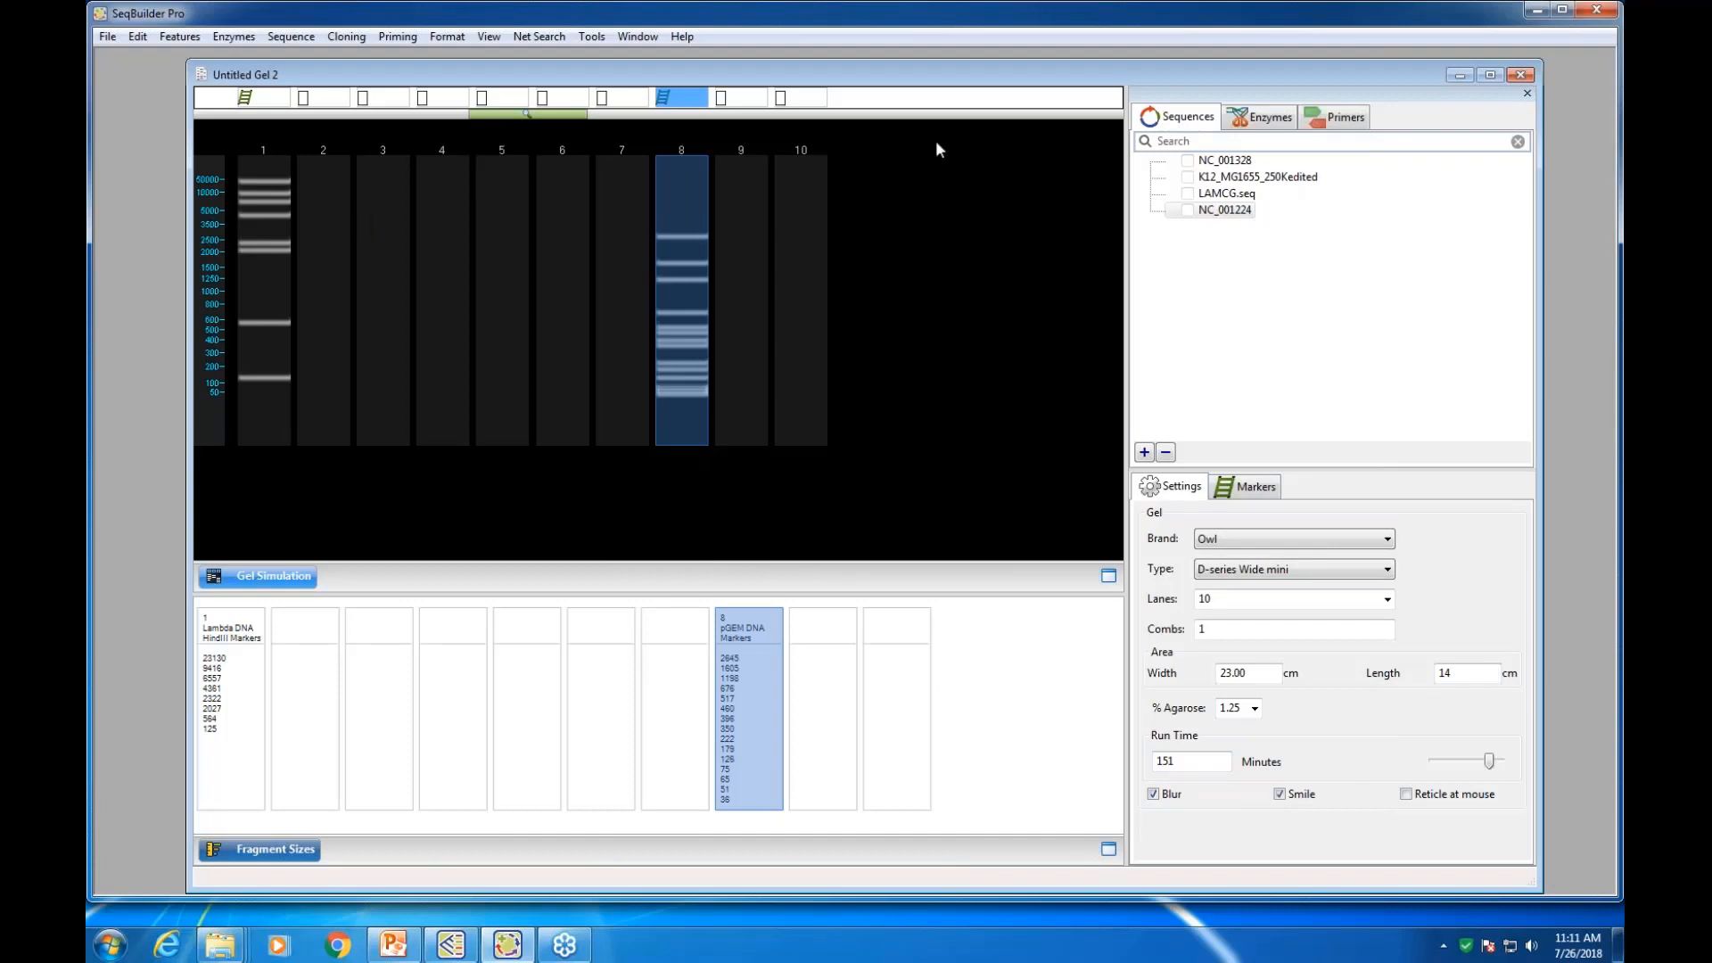
# Load the LAMCG.seq sequence into lane 2 and NC_001328 into lane 3
pyautogui.click(321, 227)
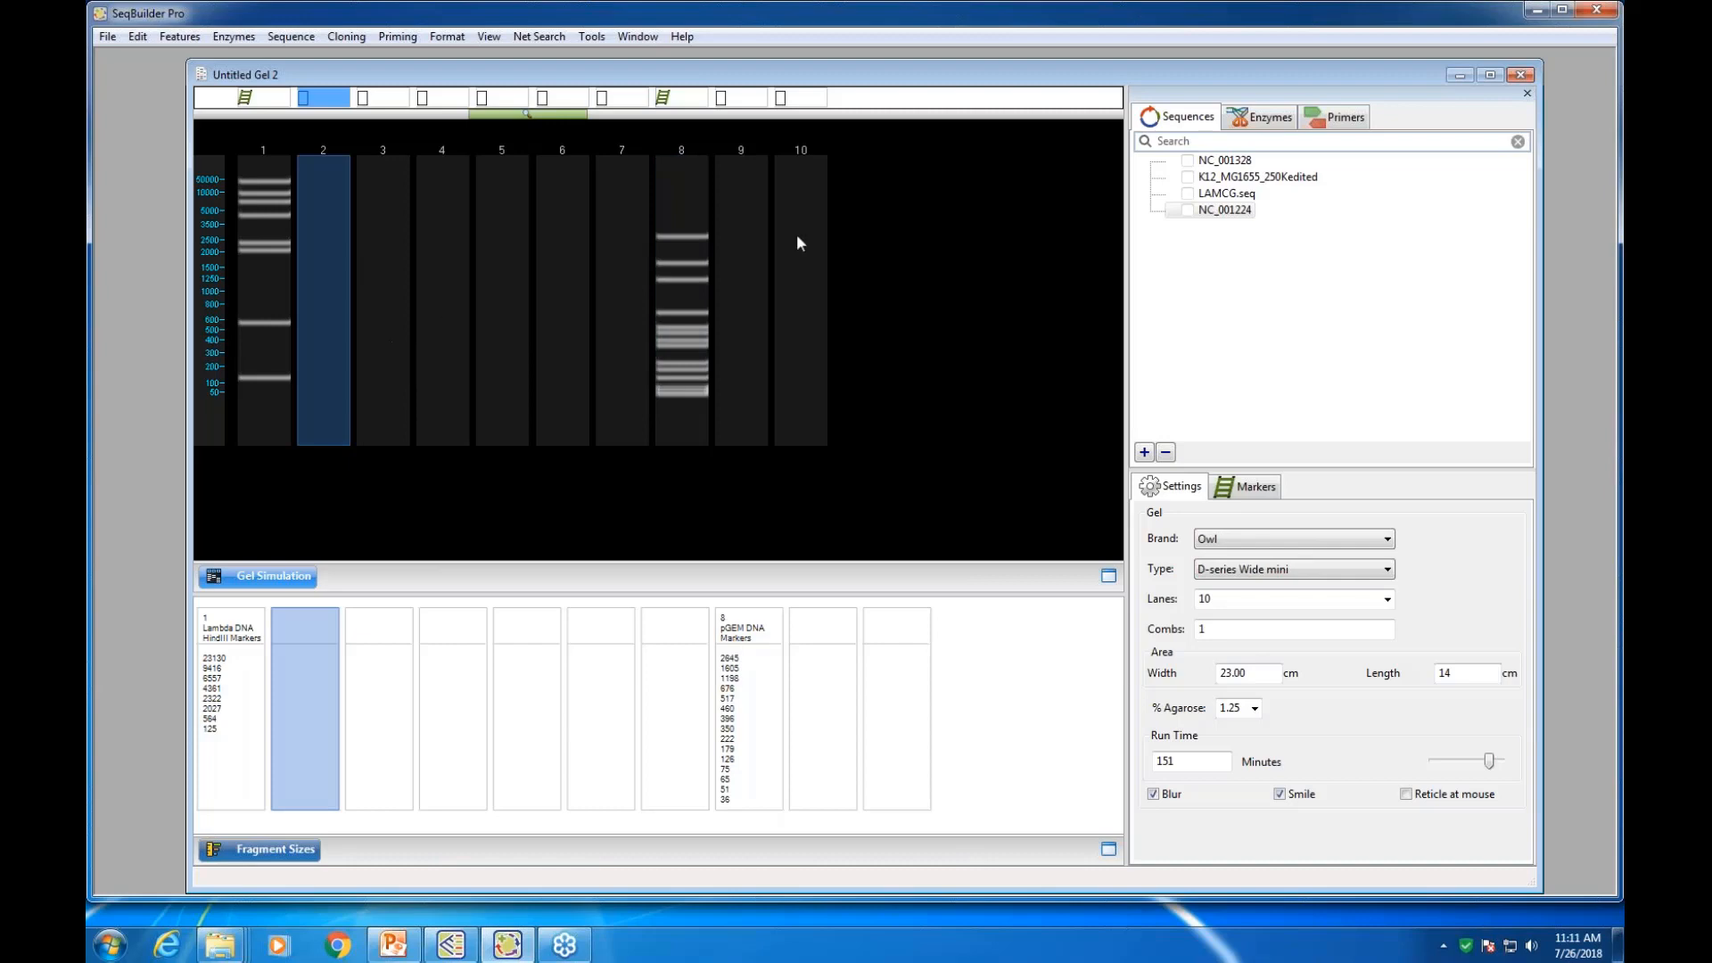
pyautogui.click(1187, 193)
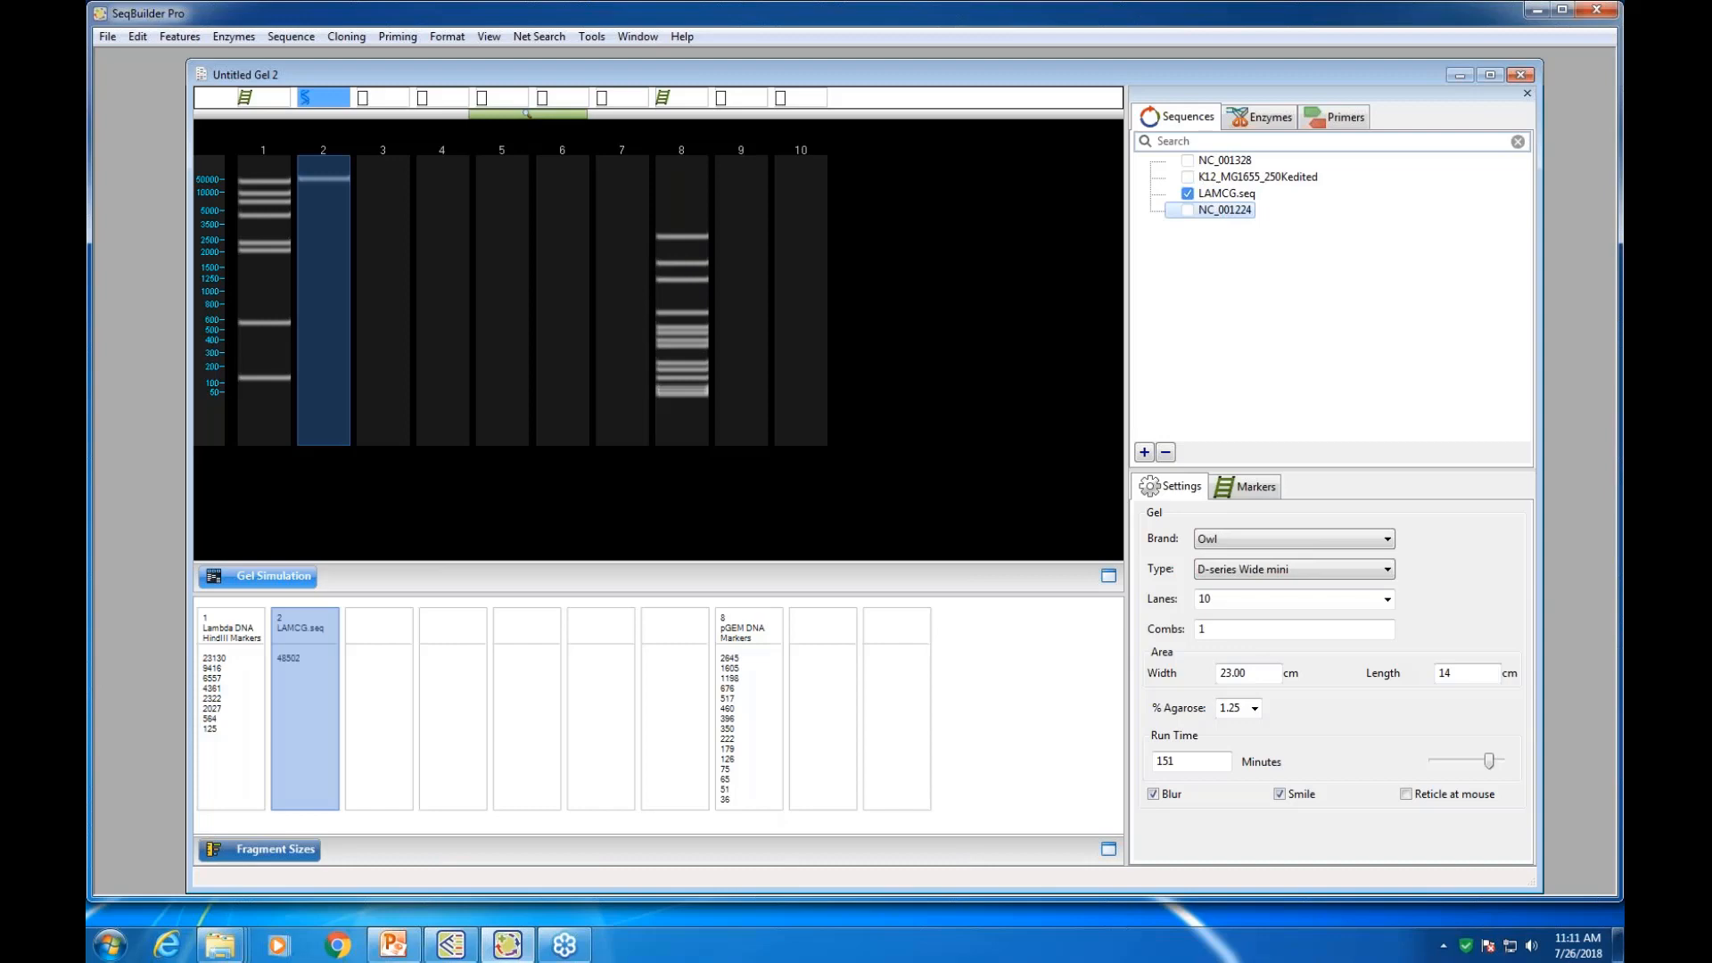
pyautogui.click(378, 264)
pyautogui.click(1189, 161)
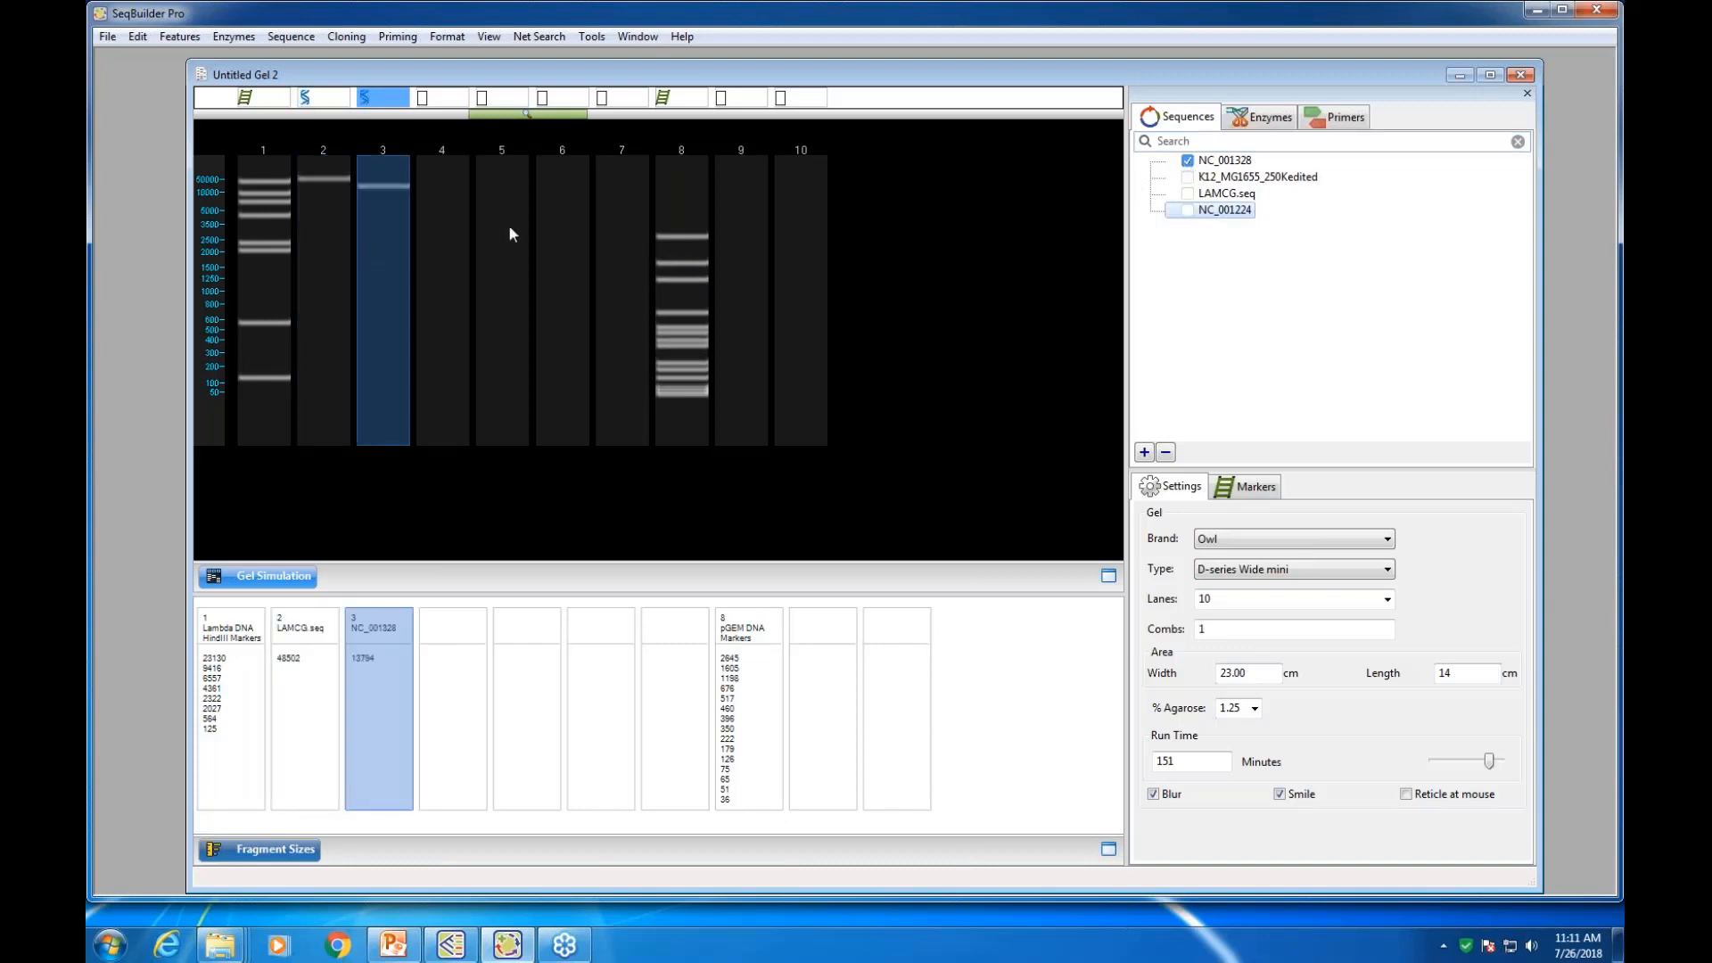
# Load the K12_MG1655_250Kedited sequence into lane 4 and NC_001224 into lane 5
pyautogui.click(440, 276)
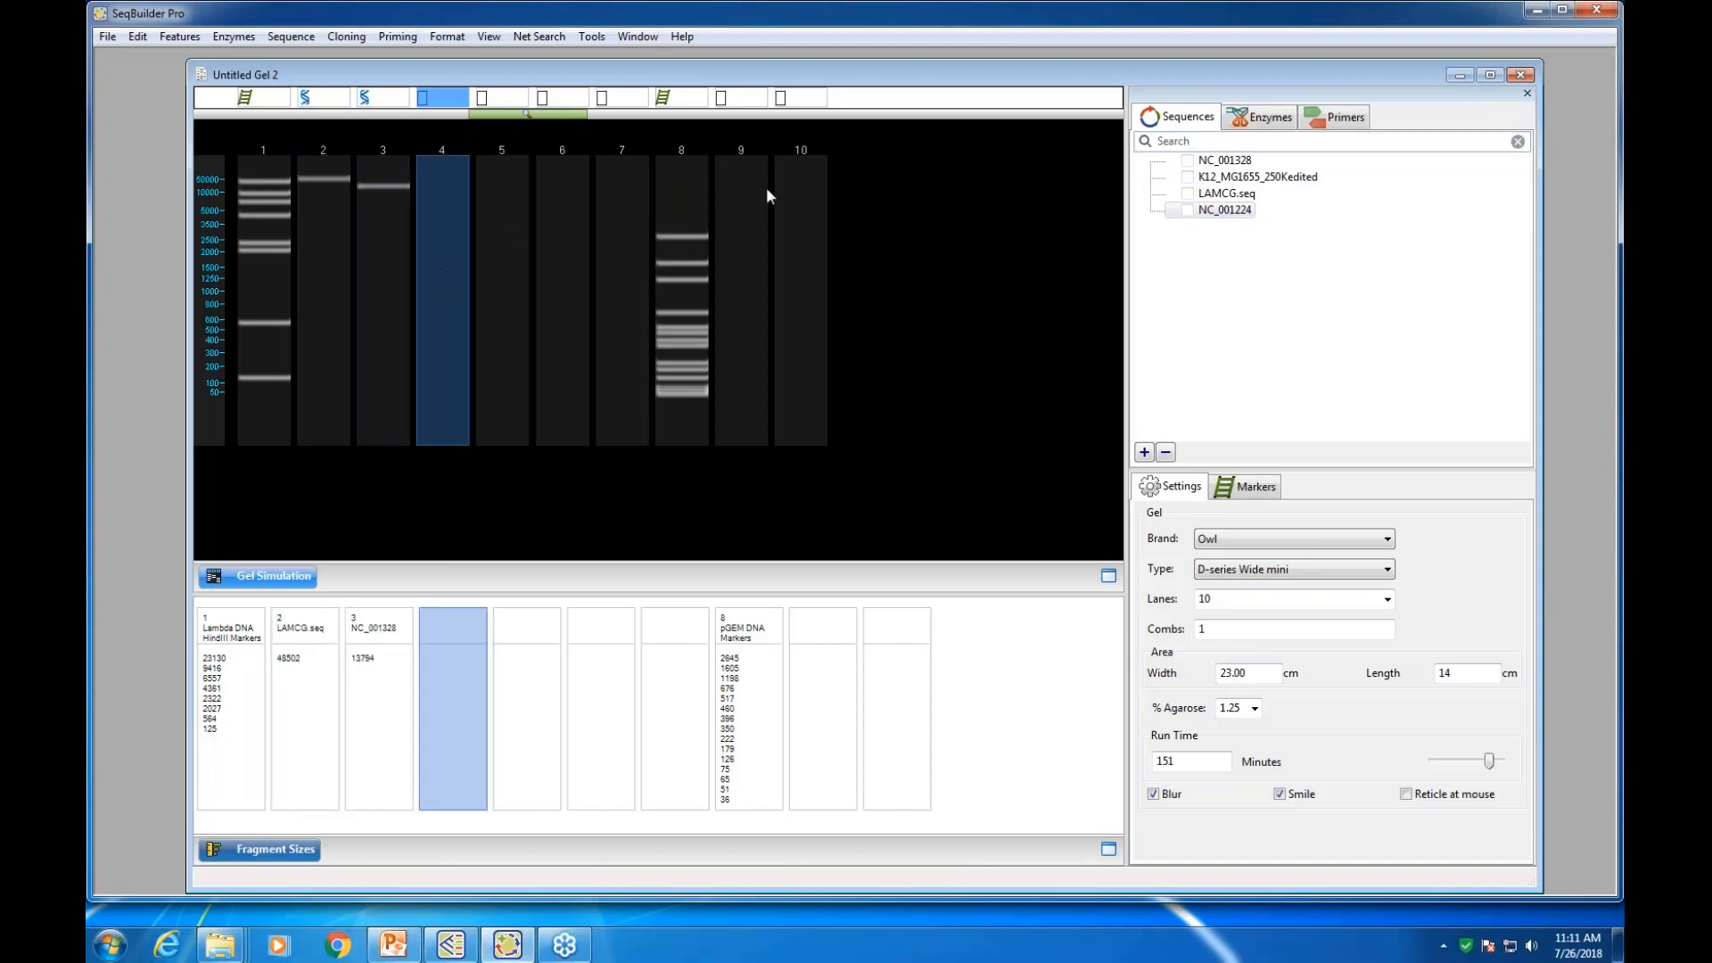
pyautogui.click(1191, 179)
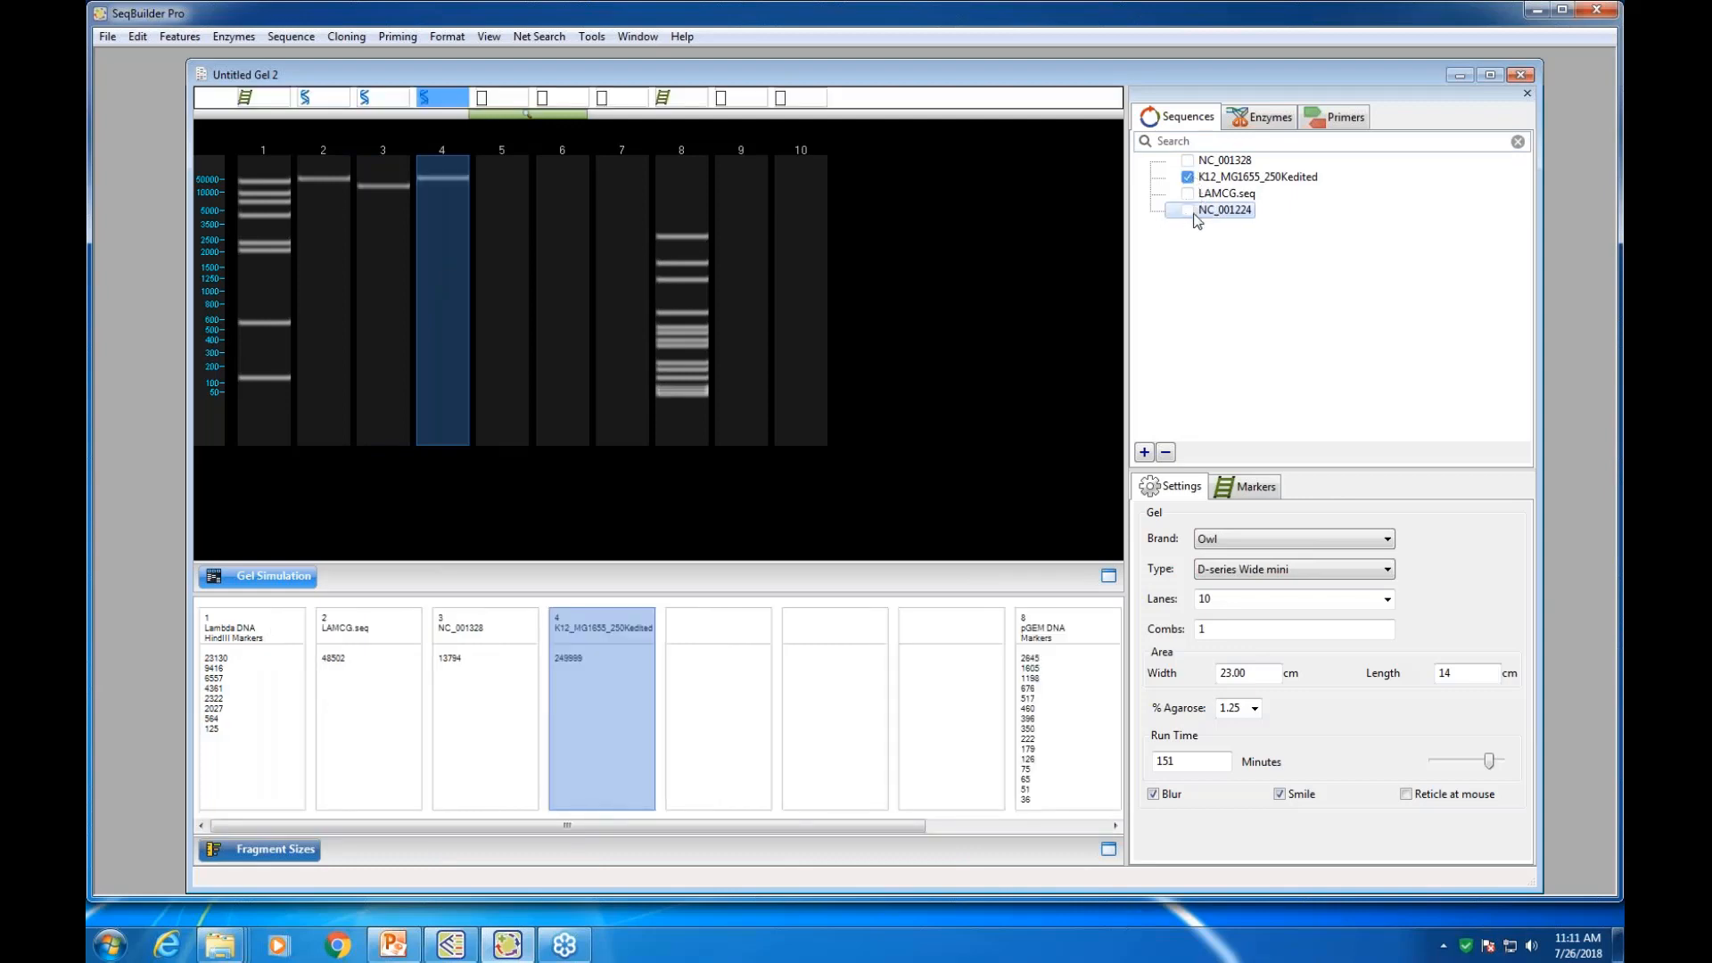
pyautogui.click(497, 307)
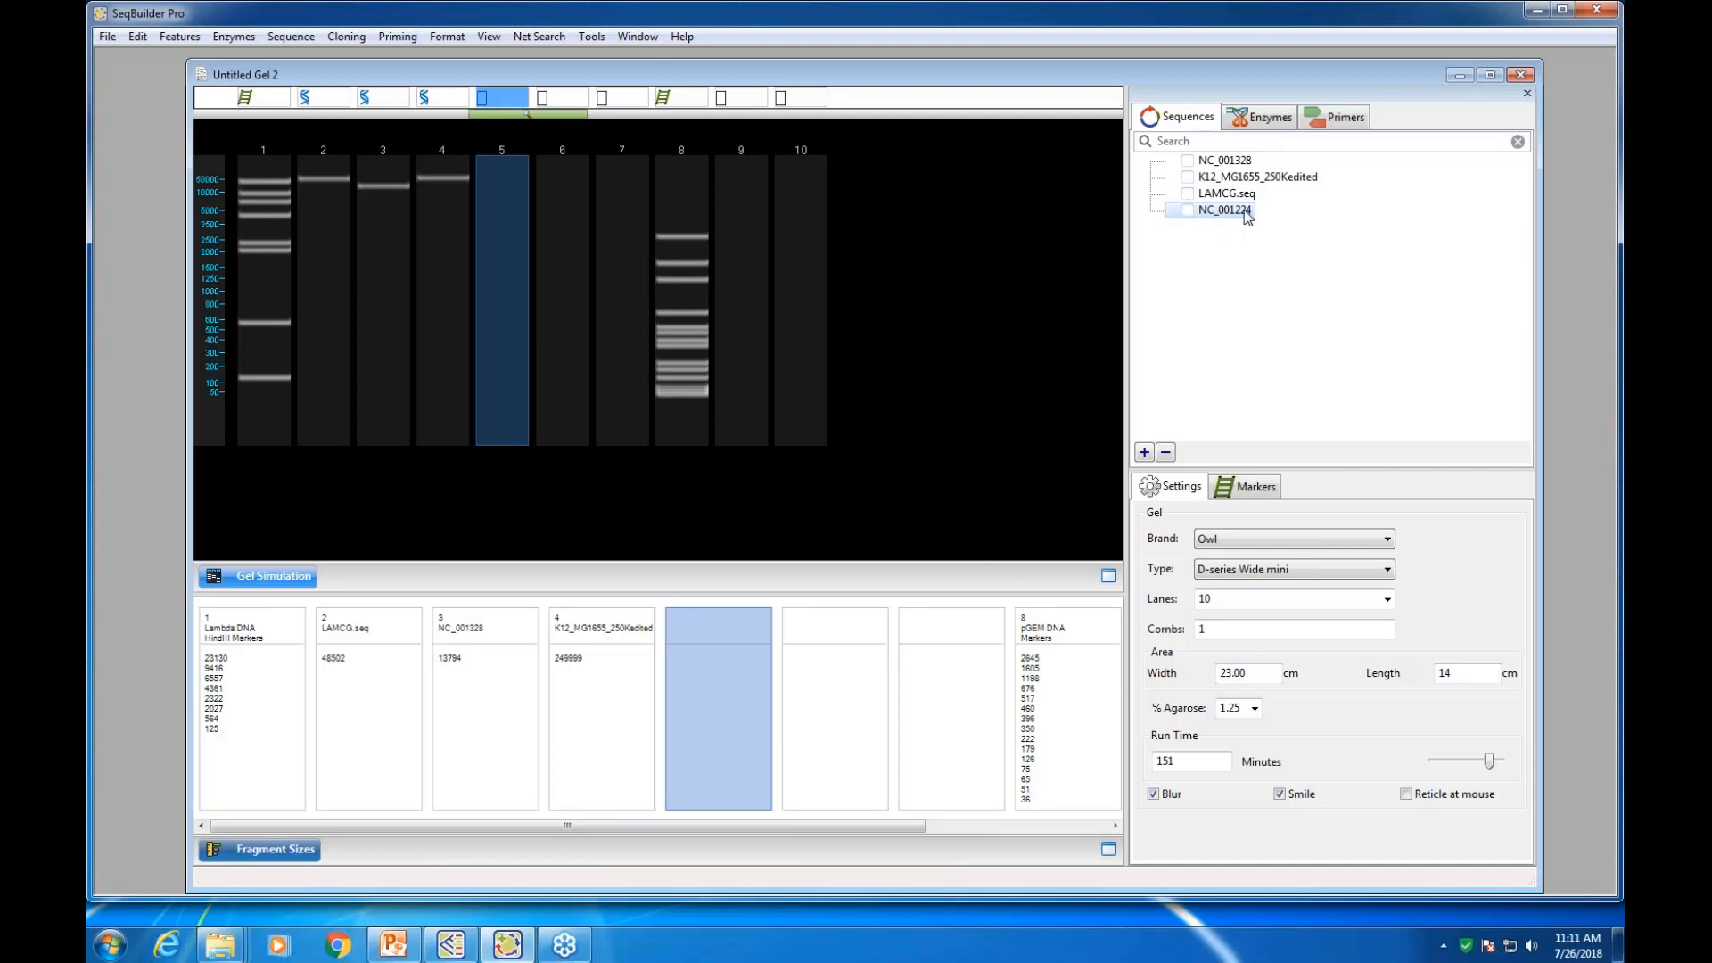
pyautogui.moveTo(1246, 216); pyautogui.dragTo(491, 265)
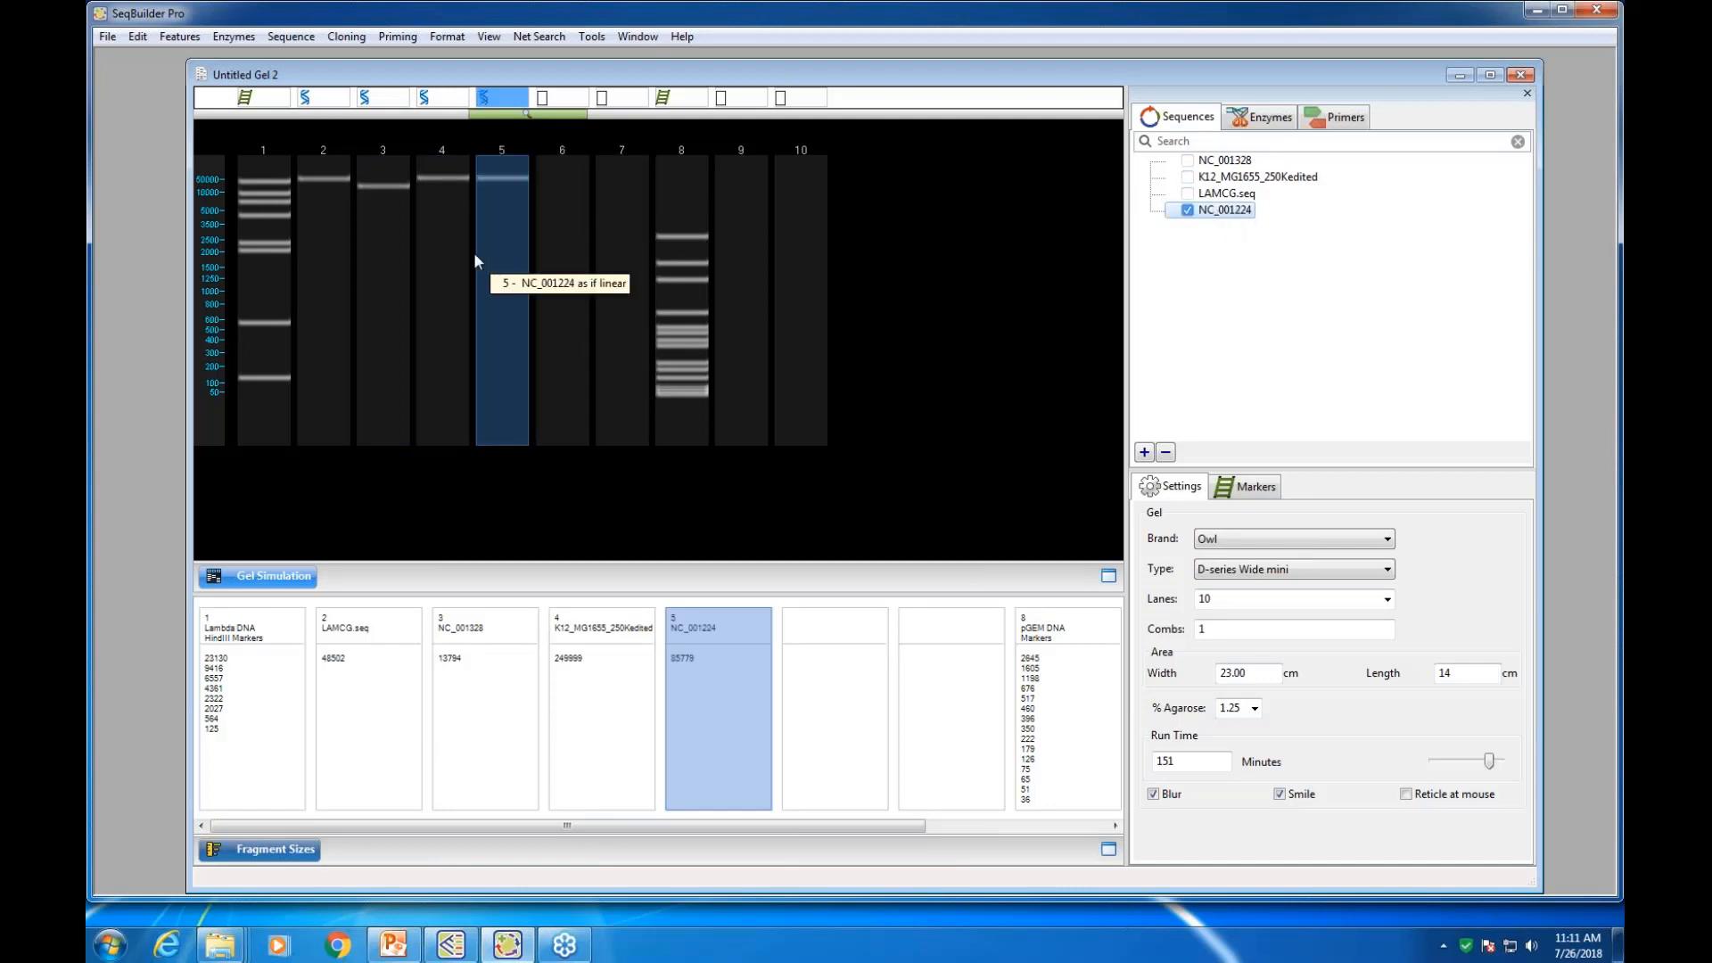
# Select lanes 2 to 6 one after another to check which sequence each contains
pyautogui.click(444, 223)
pyautogui.click(384, 241)
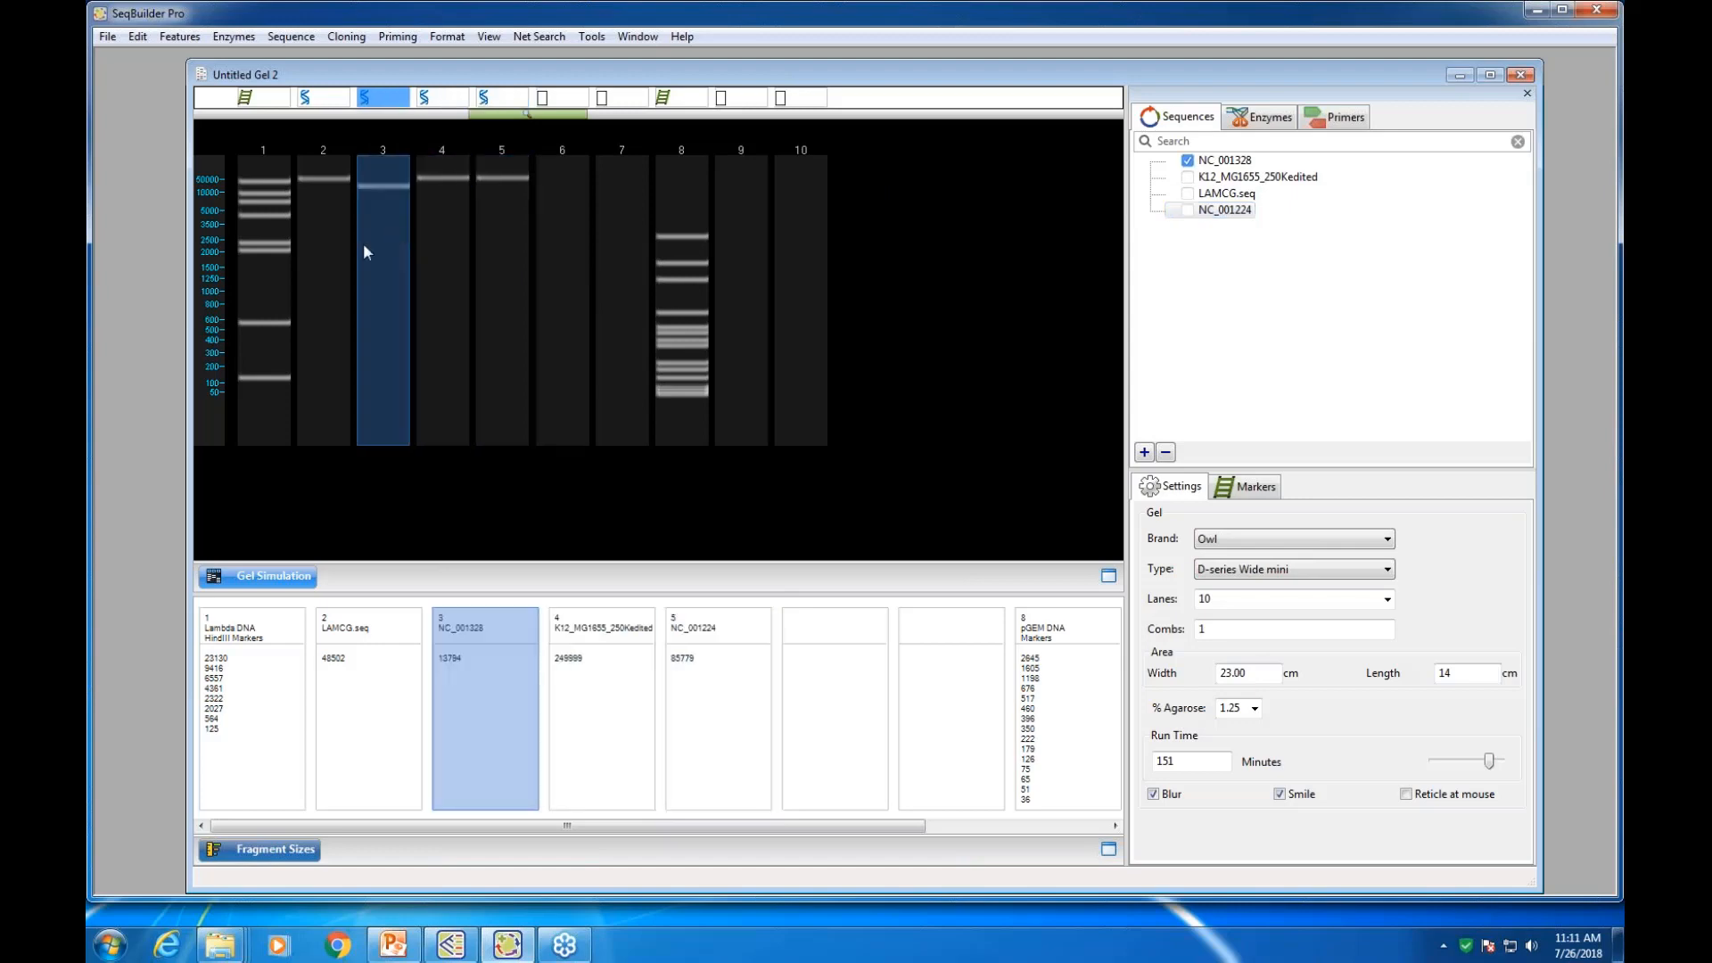
pyautogui.click(336, 248)
pyautogui.click(395, 256)
pyautogui.click(458, 255)
pyautogui.click(514, 257)
pyautogui.click(565, 259)
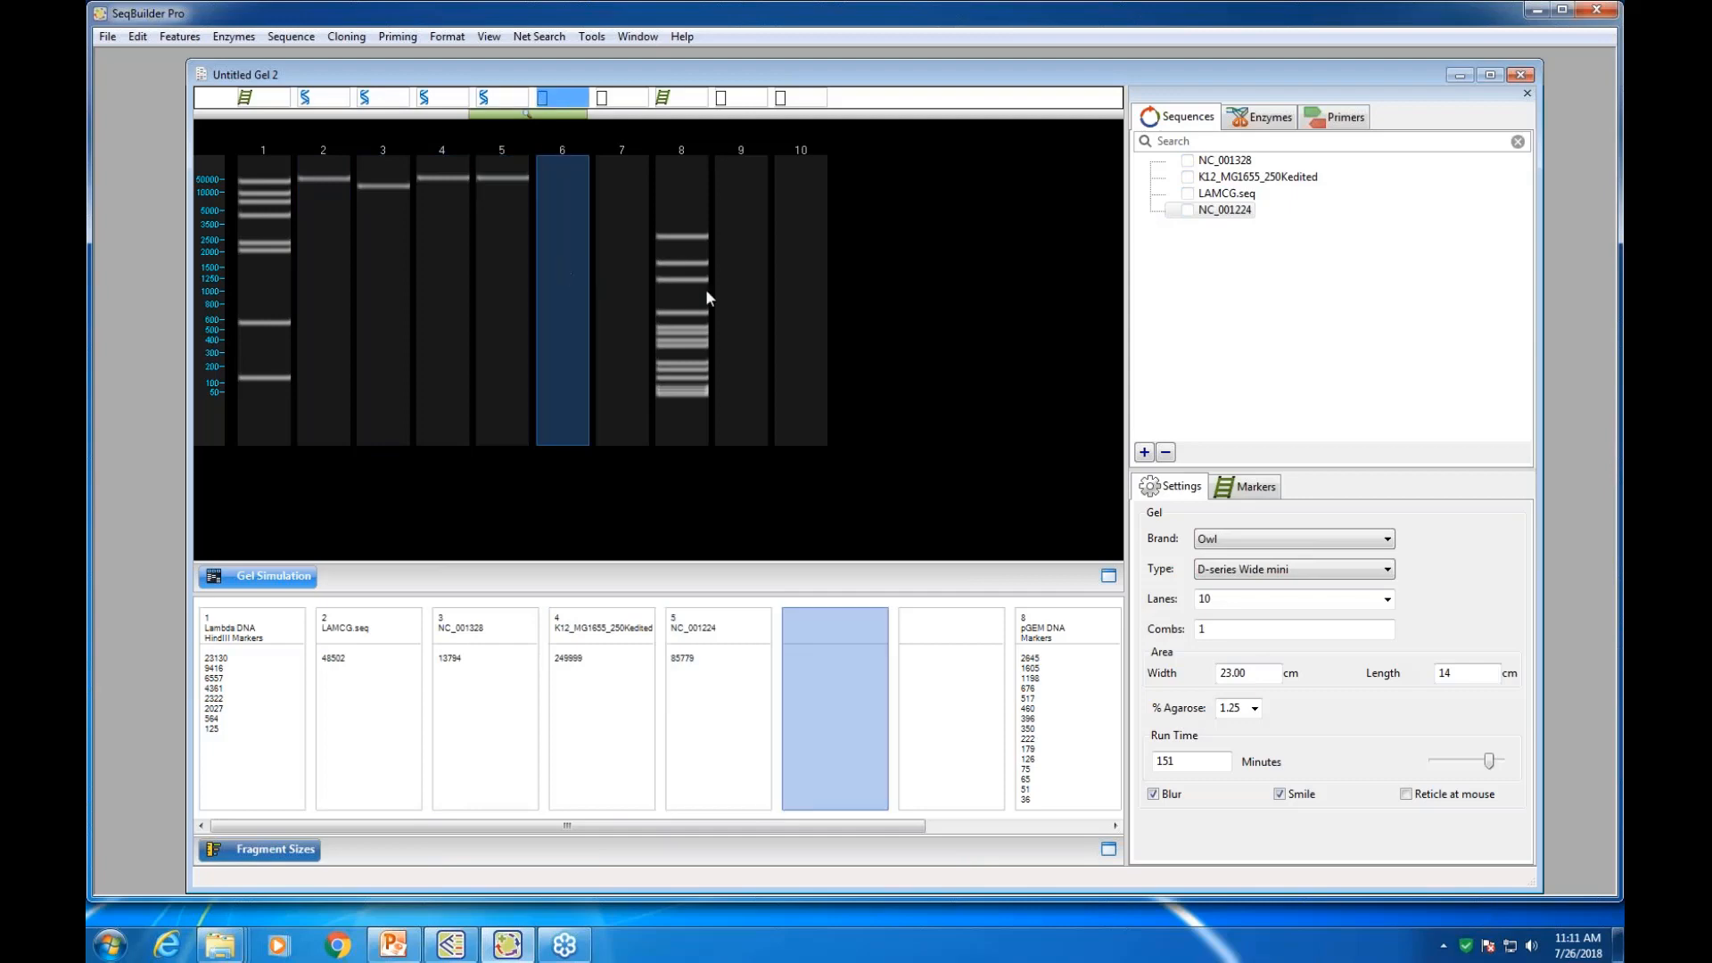
# Move the NC_001224 sequence from lane 5 to lane 6 by cutting and pasting
pyautogui.click(495, 195)
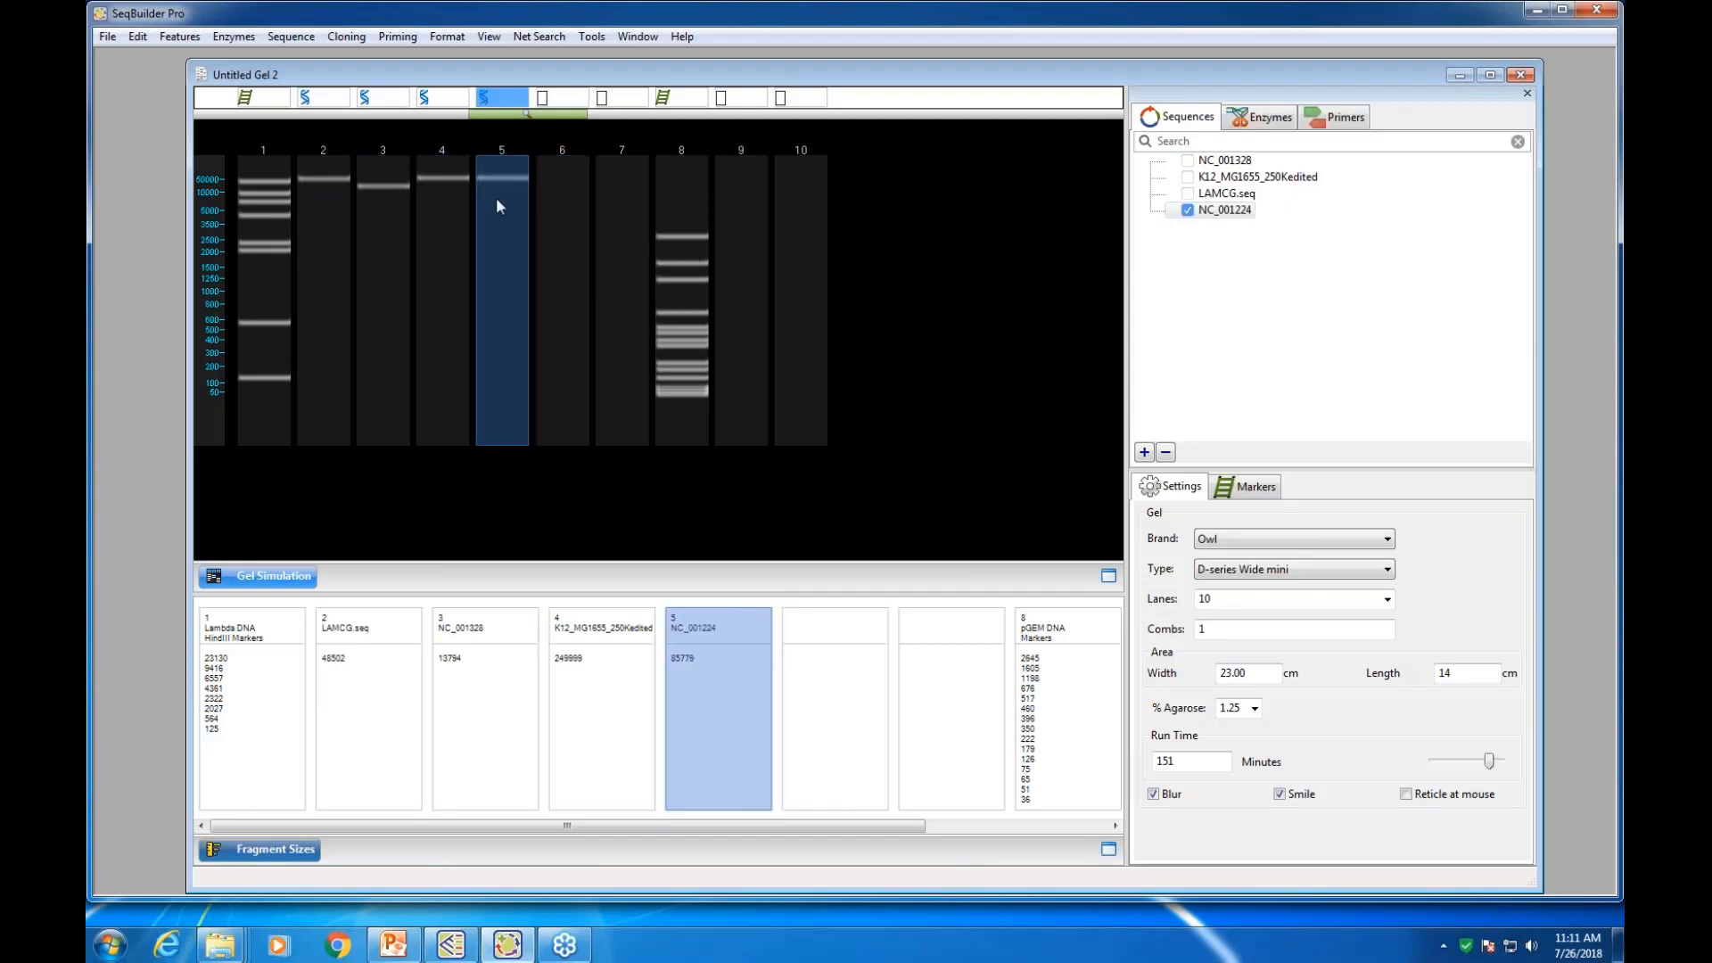
pyautogui.rightClick(471, 170)
pyautogui.click(509, 182)
pyautogui.click(557, 195)
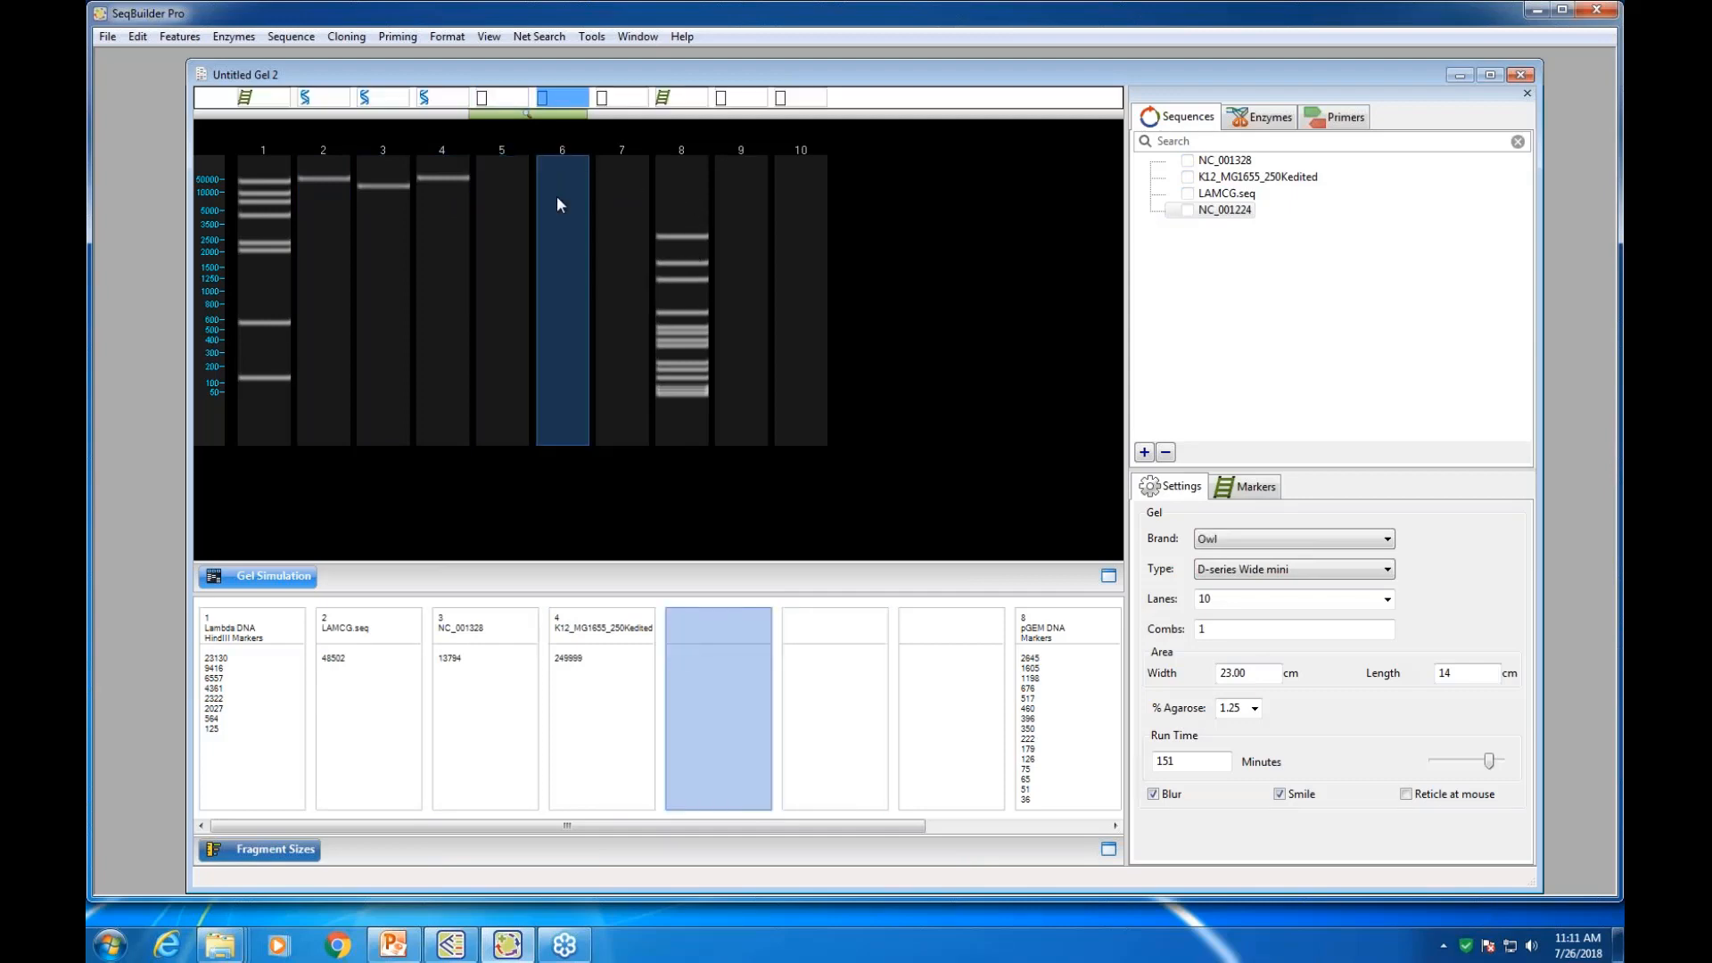
pyautogui.rightClick(556, 196)
pyautogui.click(565, 219)
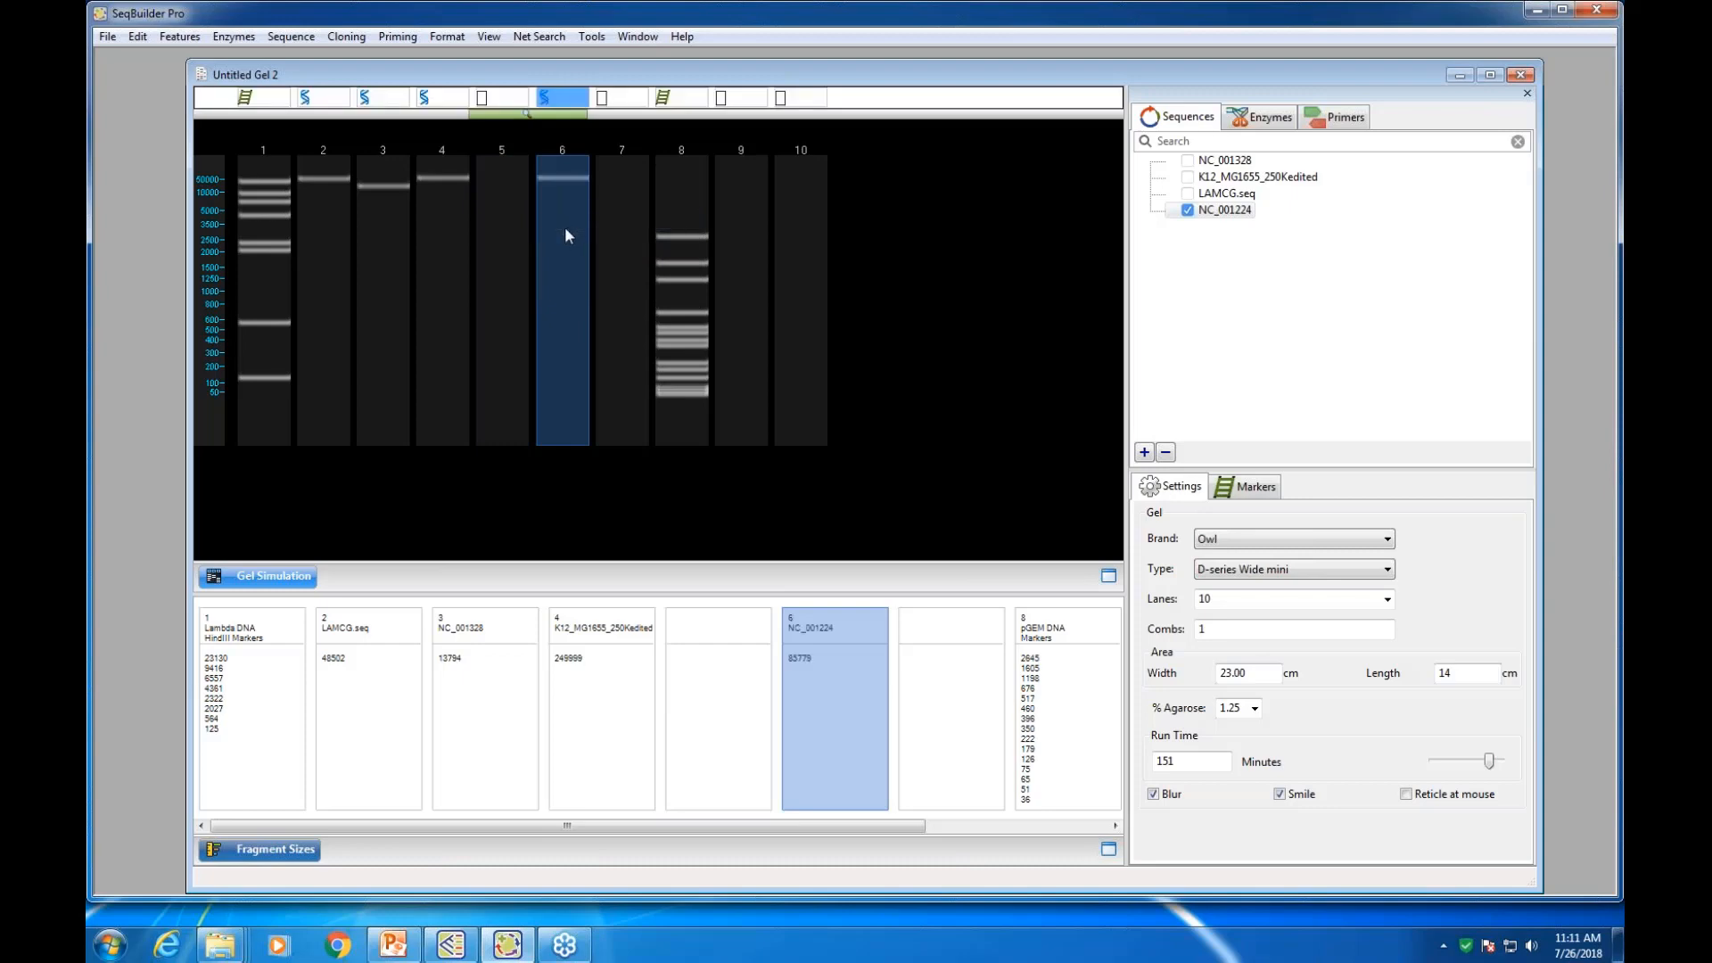
# Cut the NC_001224 sequence from lane 6 and paste it back into lane 5
pyautogui.rightClick(565, 226)
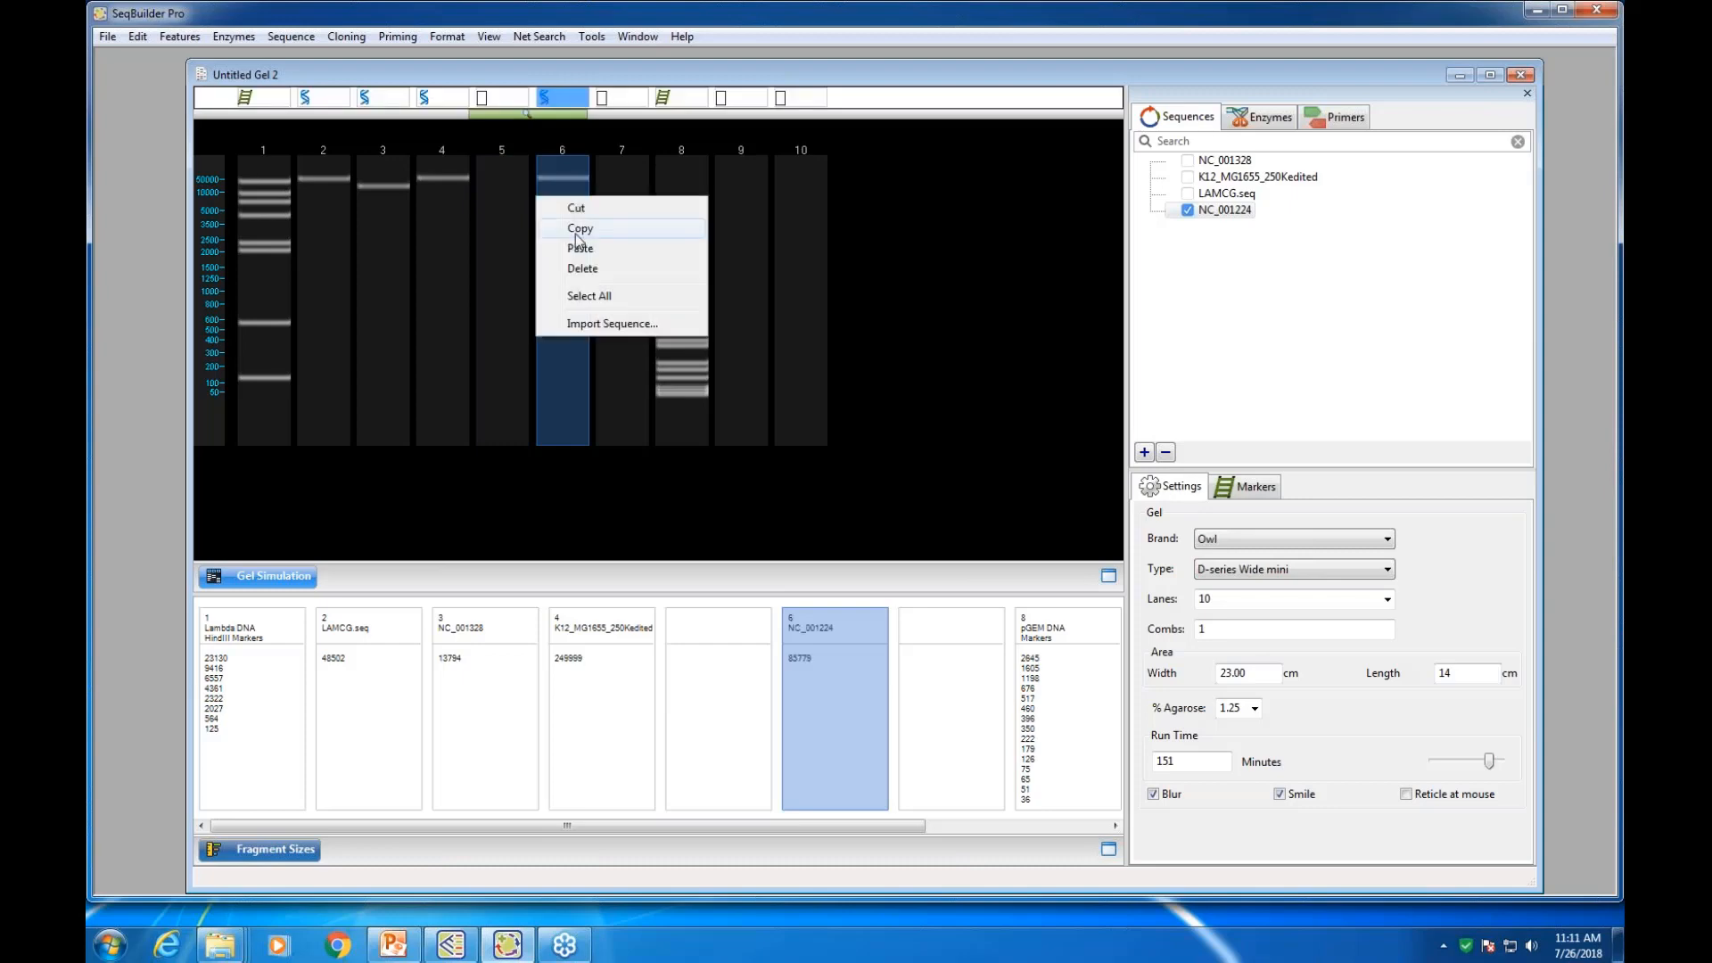
pyautogui.click(574, 207)
pyautogui.rightClick(512, 212)
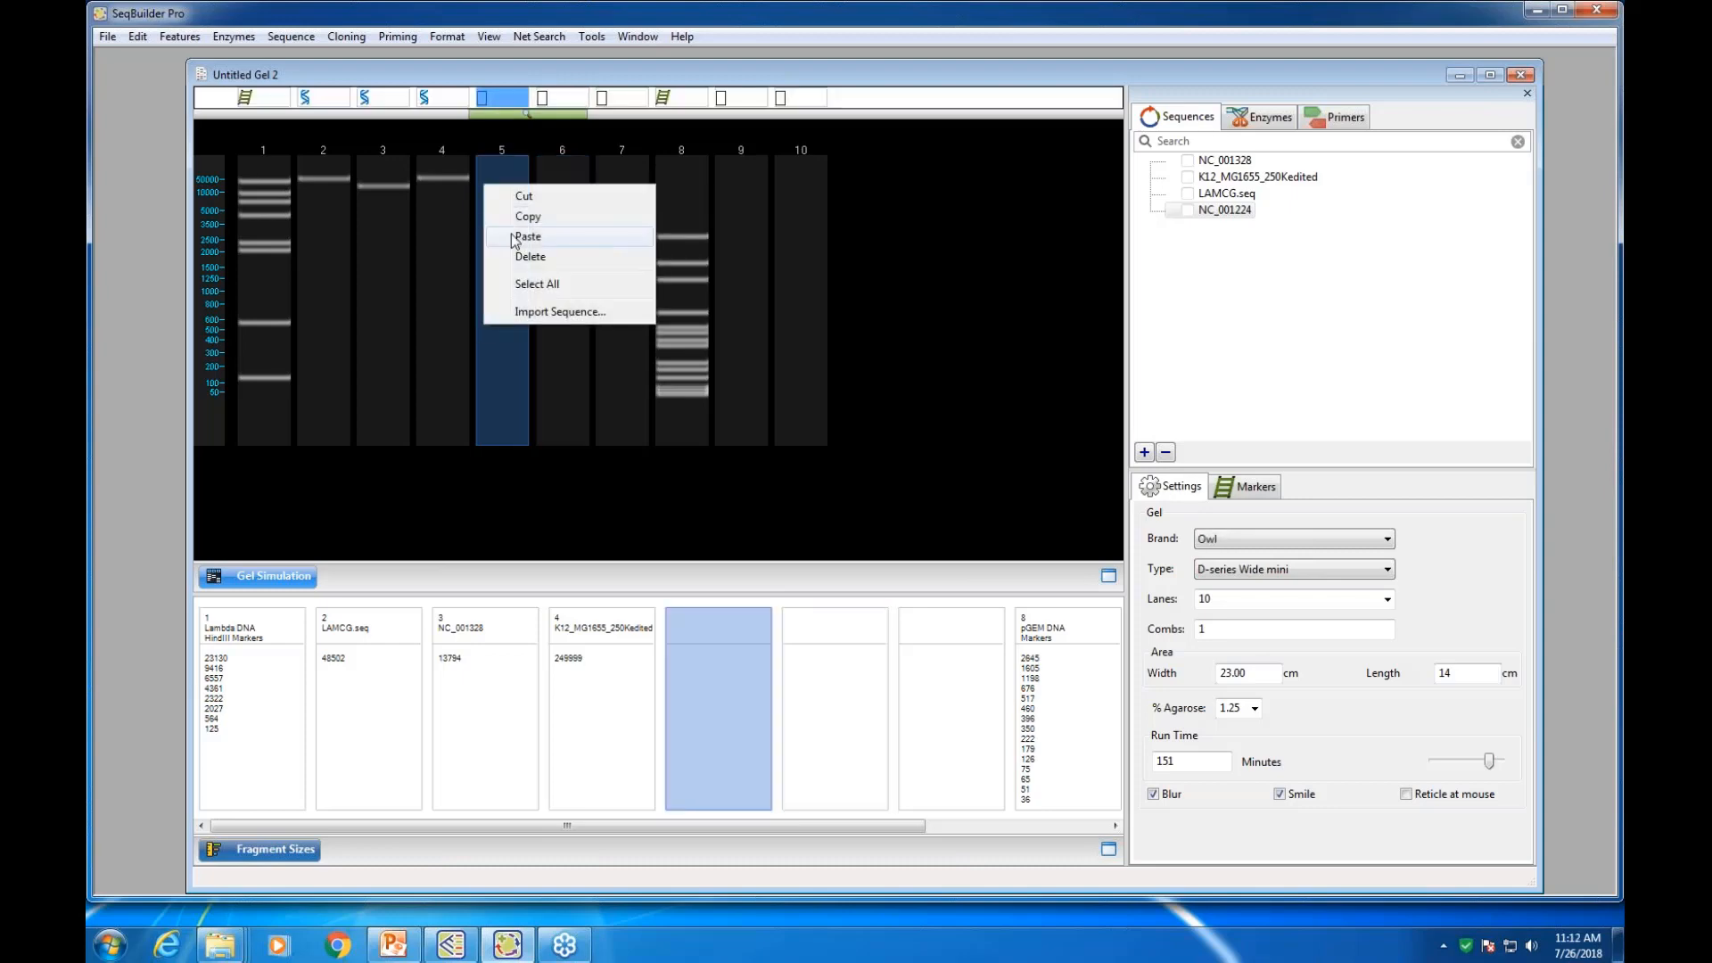
pyautogui.click(538, 239)
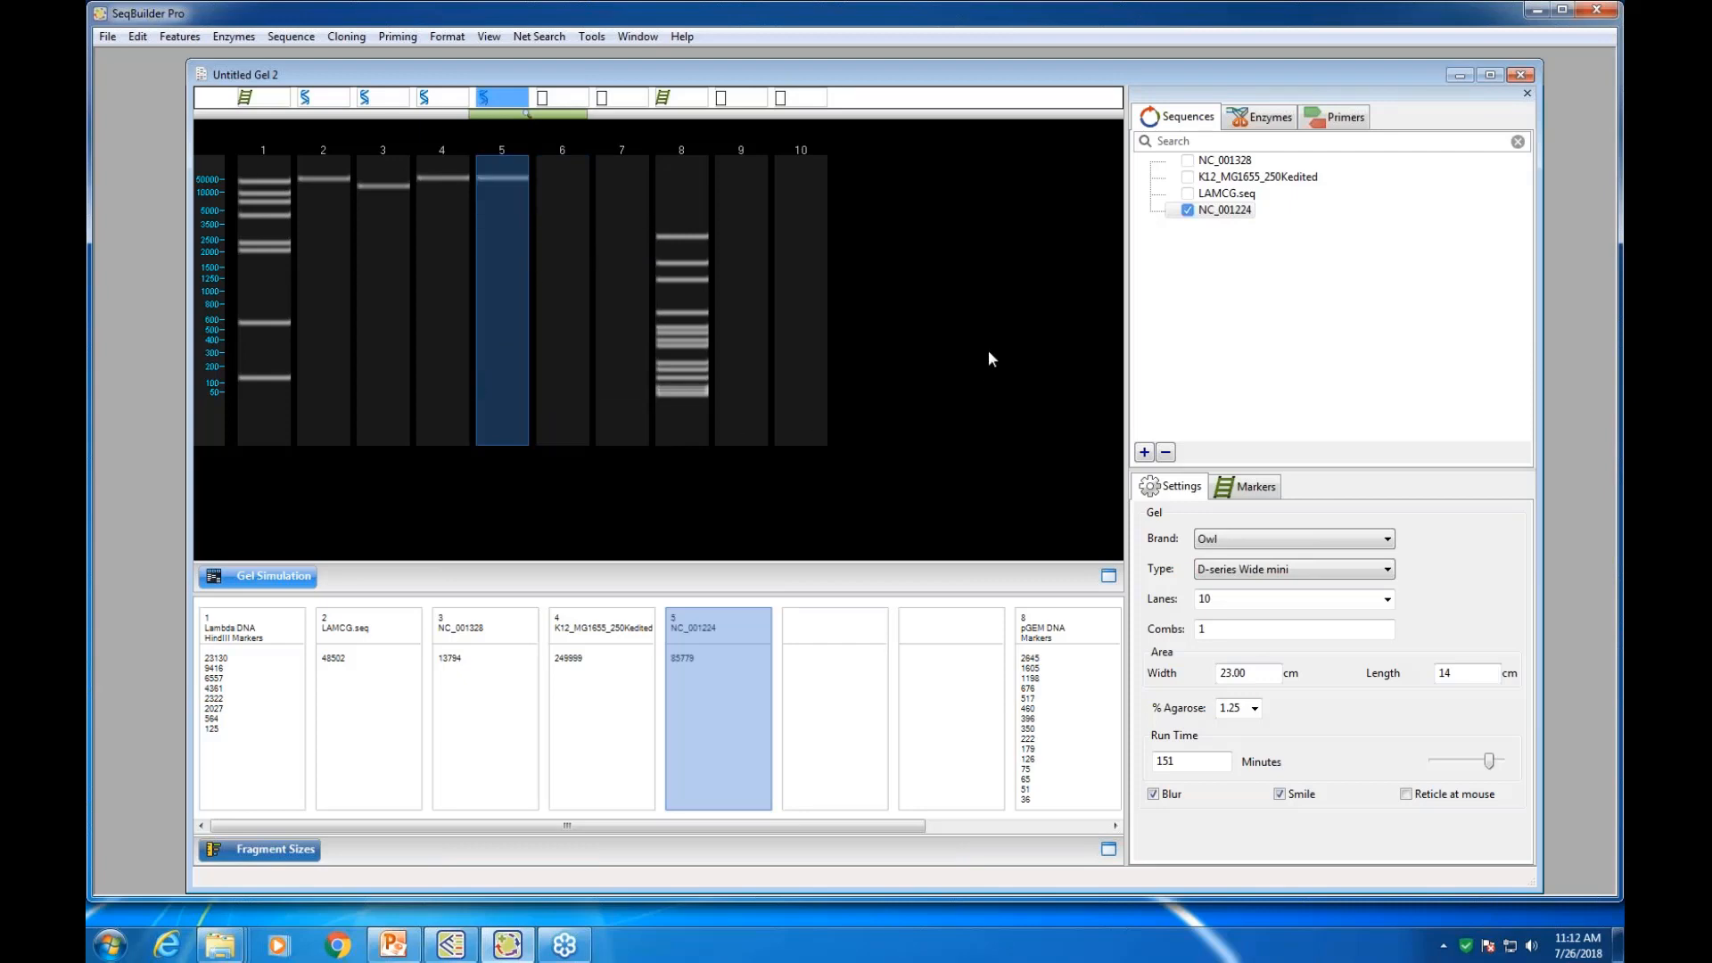
# Clear the lane selection and shift the gel window sideways in the workspace
pyautogui.click(947, 314)
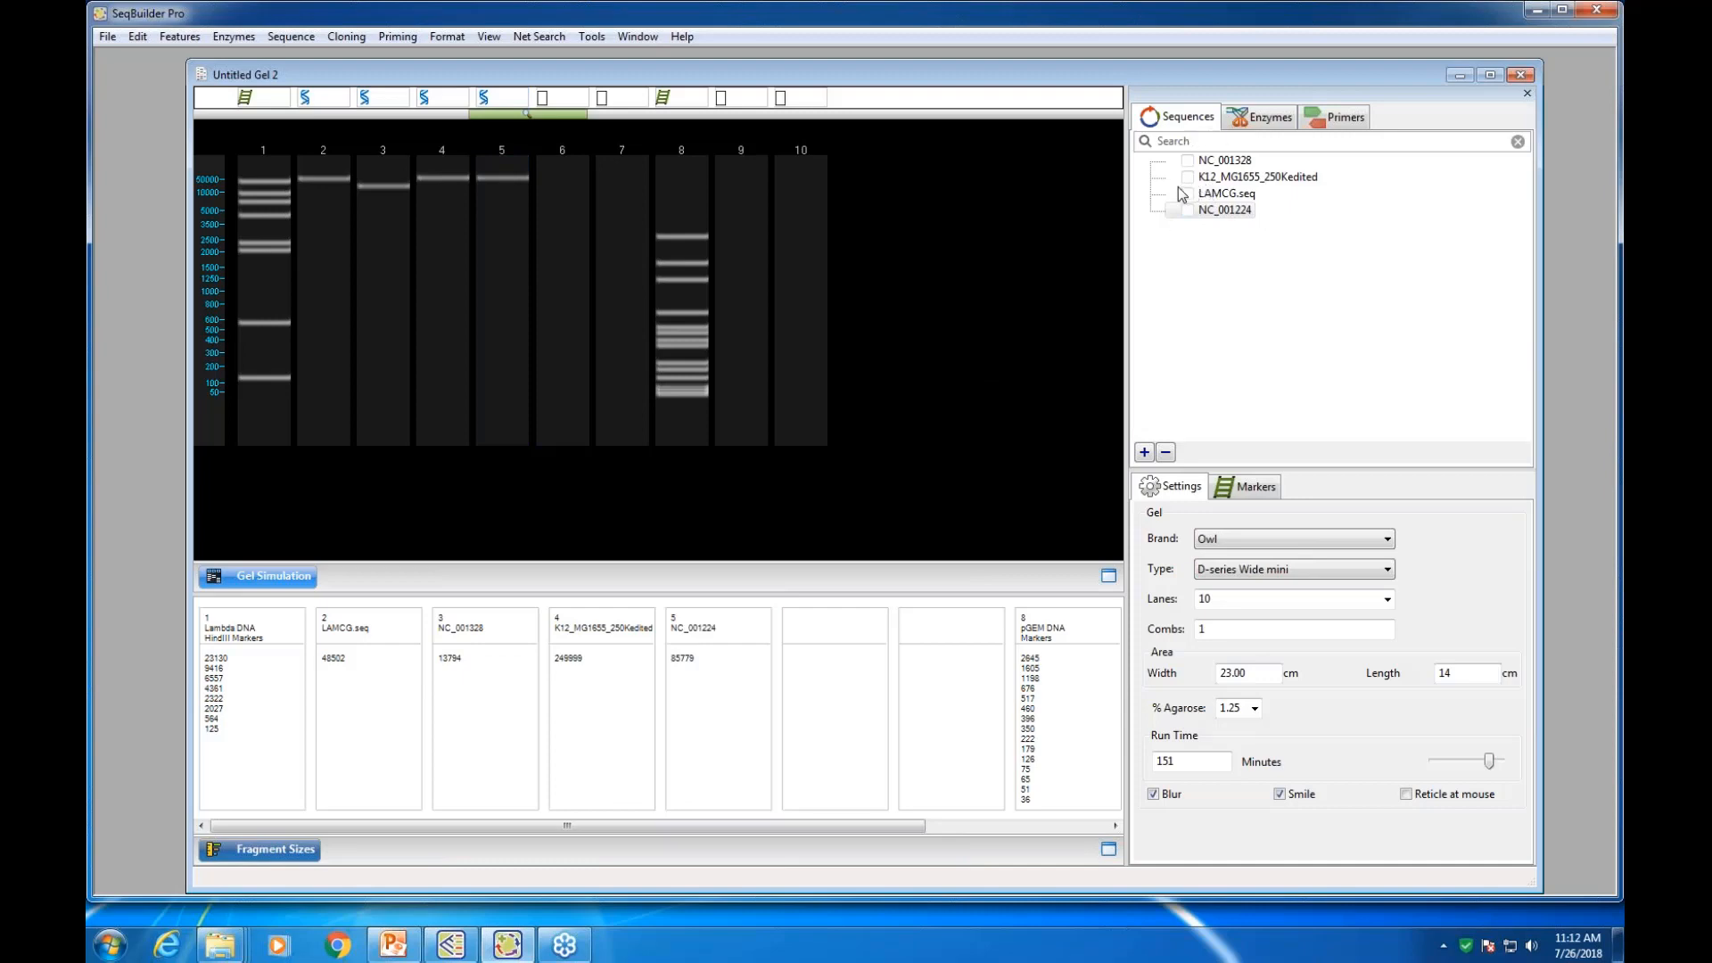
pyautogui.moveTo(1188, 199)
pyautogui.moveTo(1031, 73); pyautogui.dragTo(1089, 74)
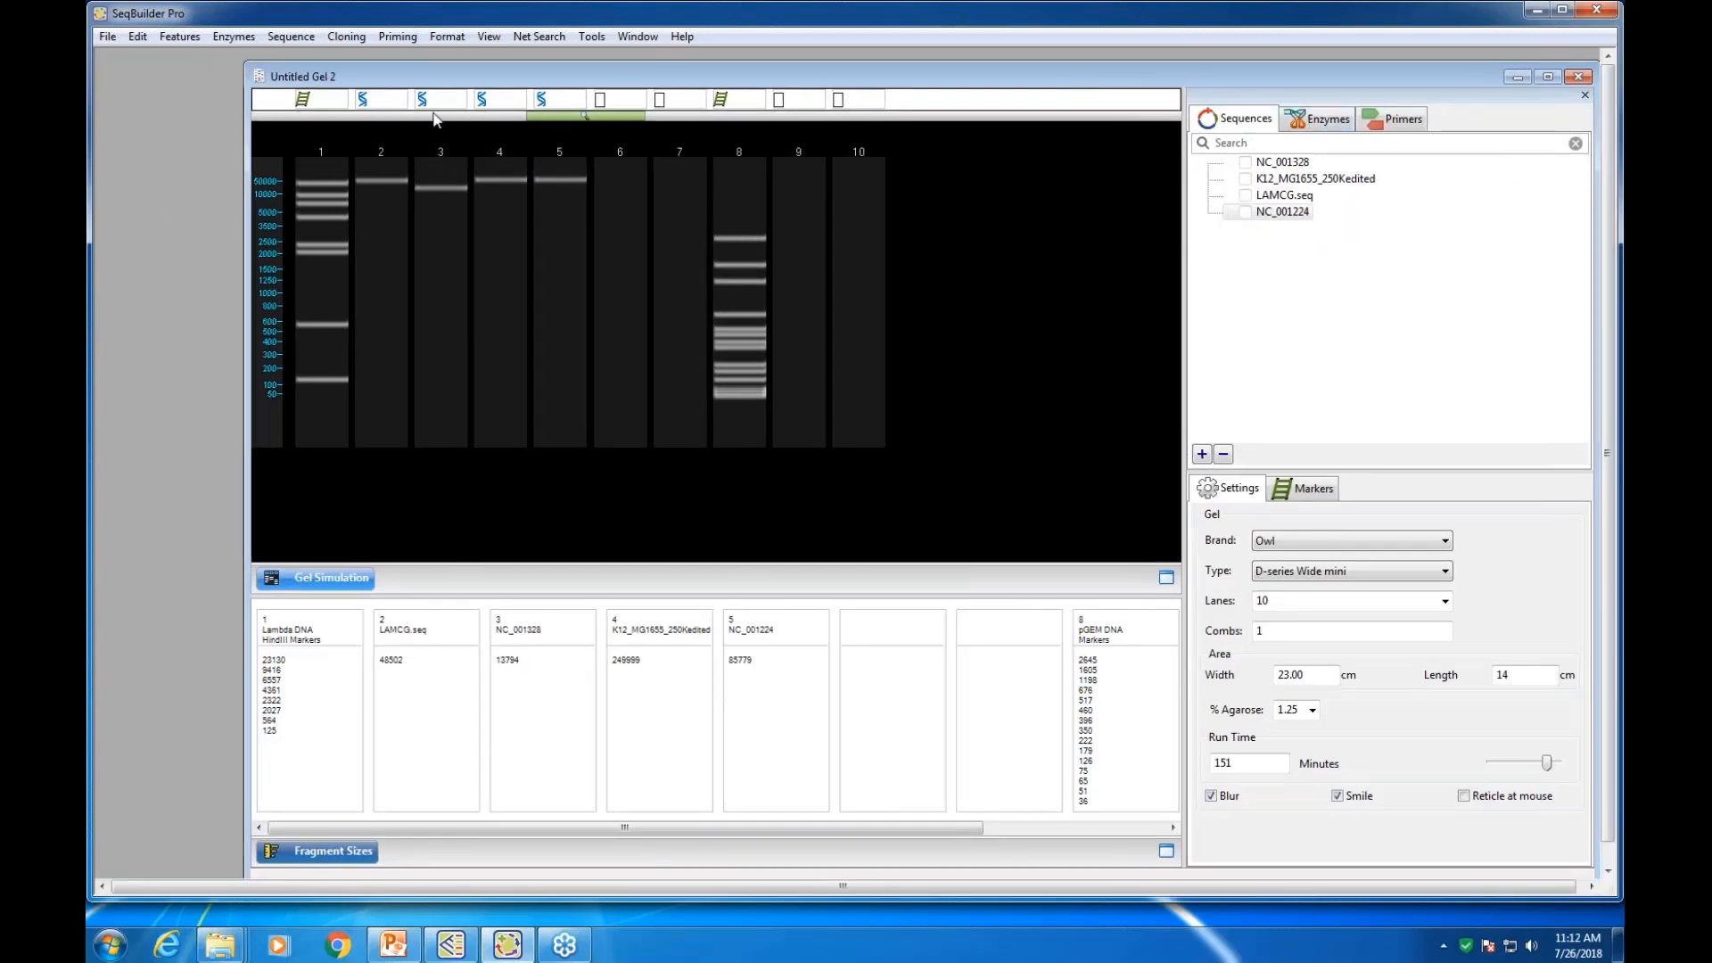
# Select gel lanes 2, 3 and 4 one after another to check which sequence each contains
pyautogui.moveTo(434, 74); pyautogui.dragTo(499, 81)
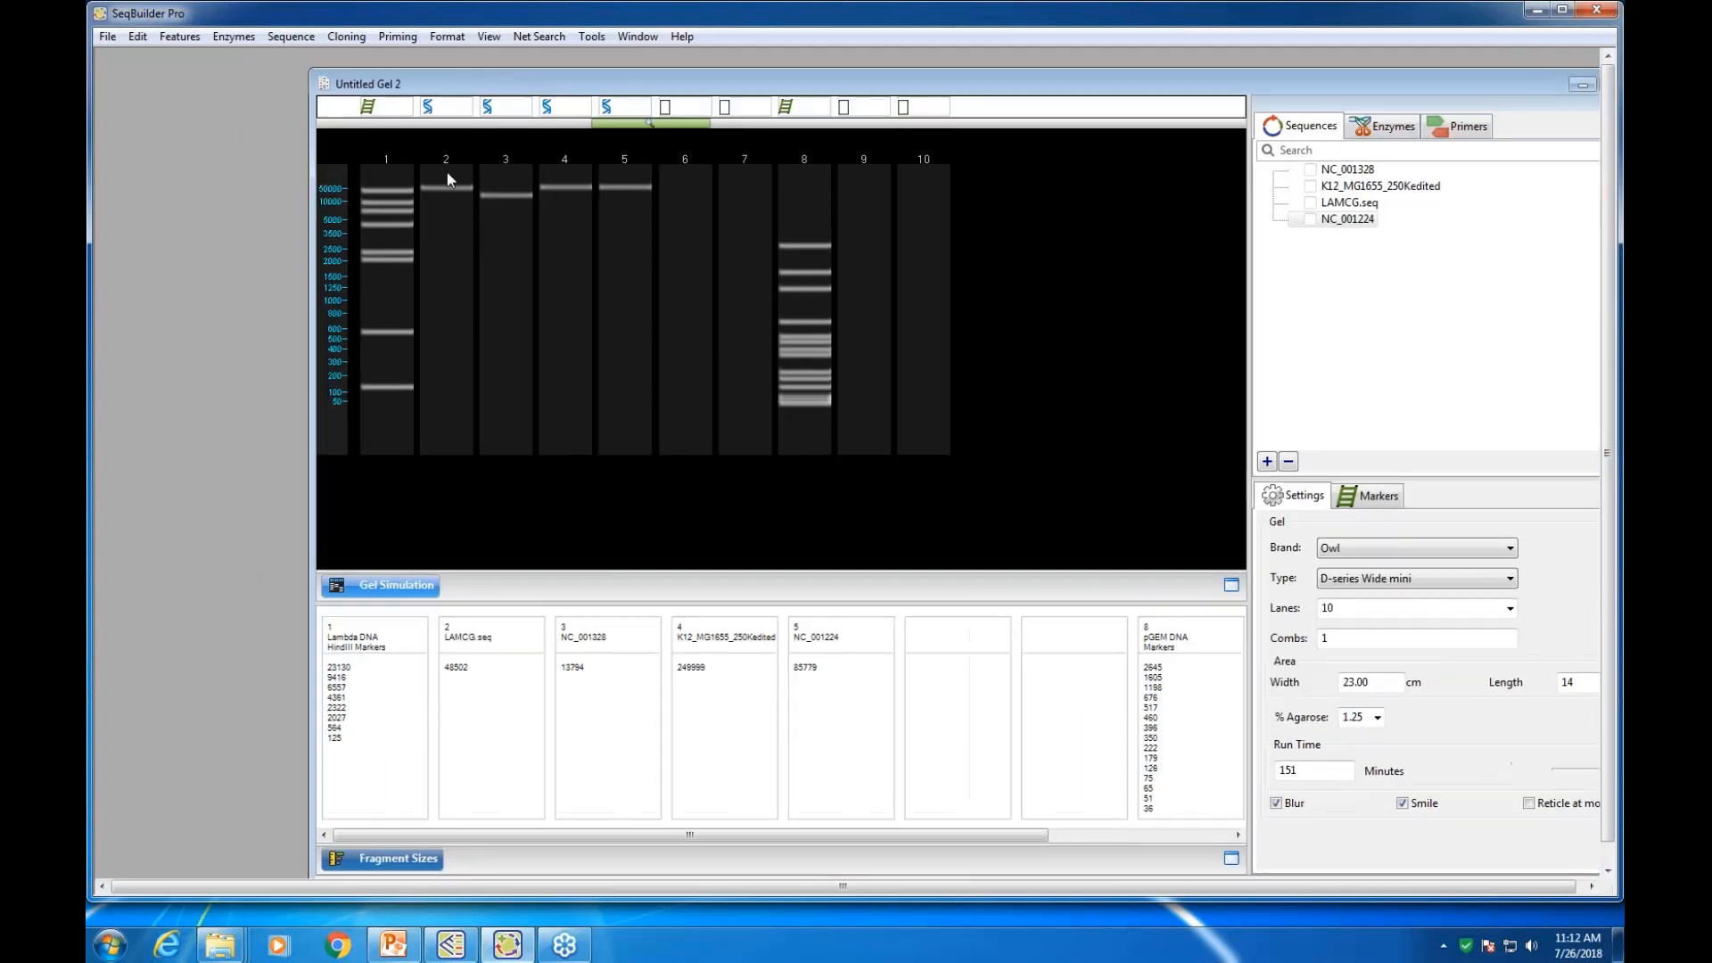
pyautogui.click(450, 217)
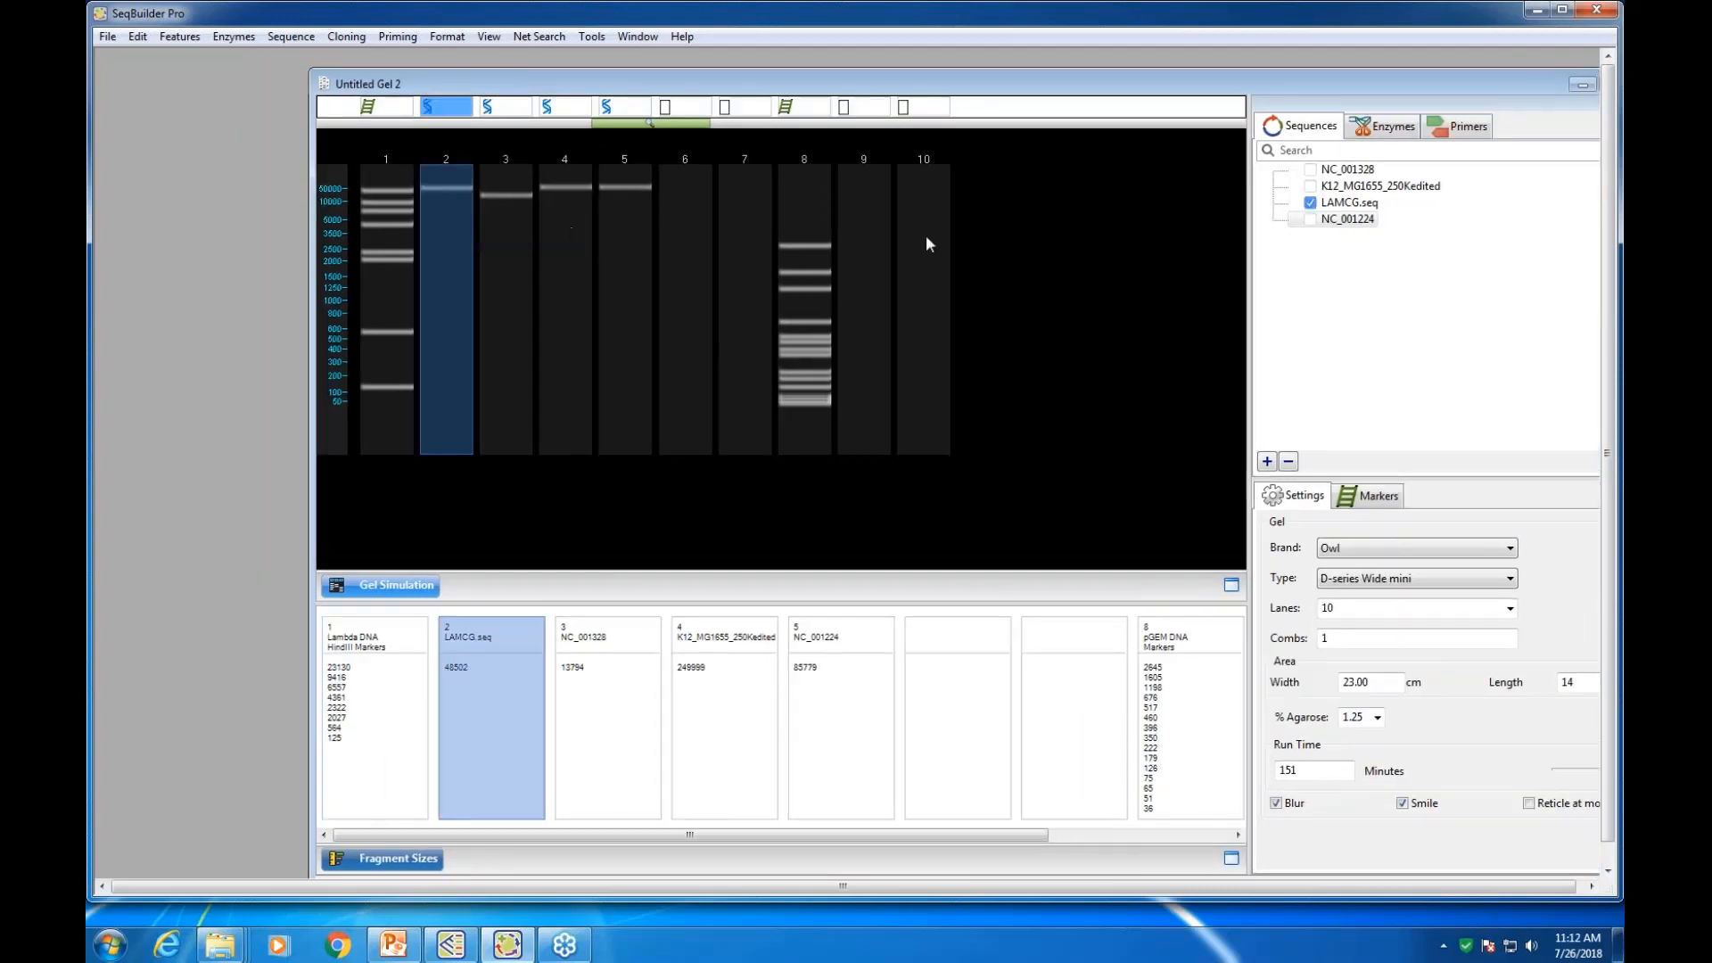
pyautogui.click(526, 281)
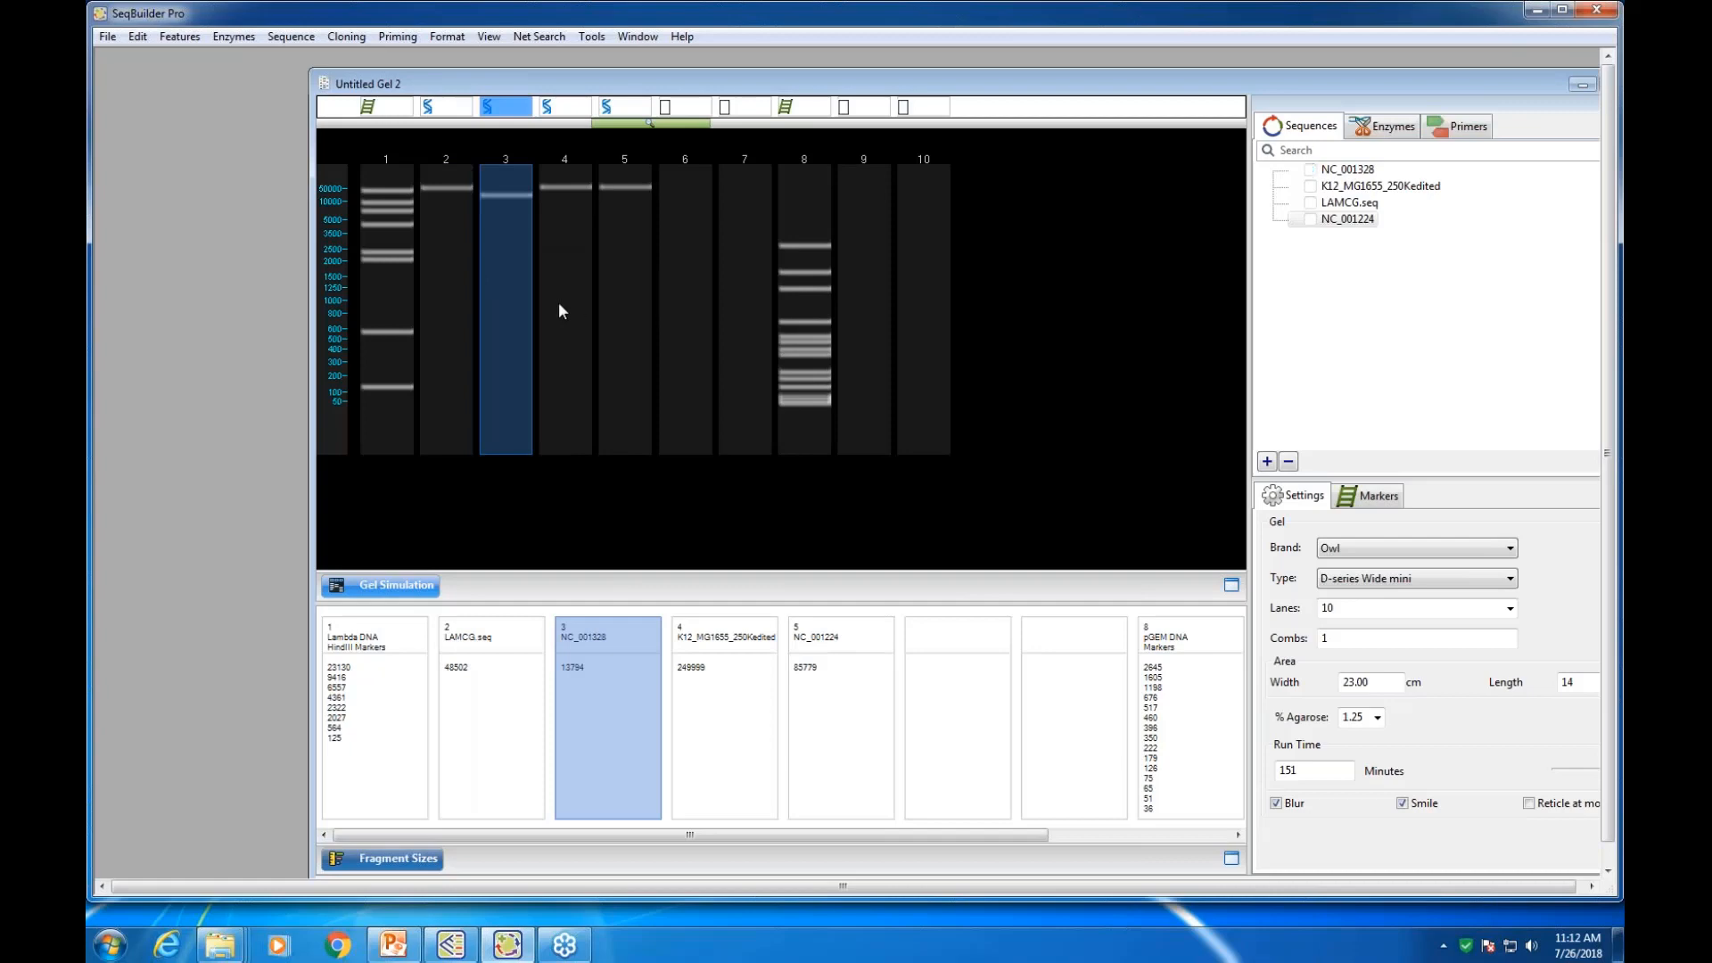
pyautogui.click(560, 305)
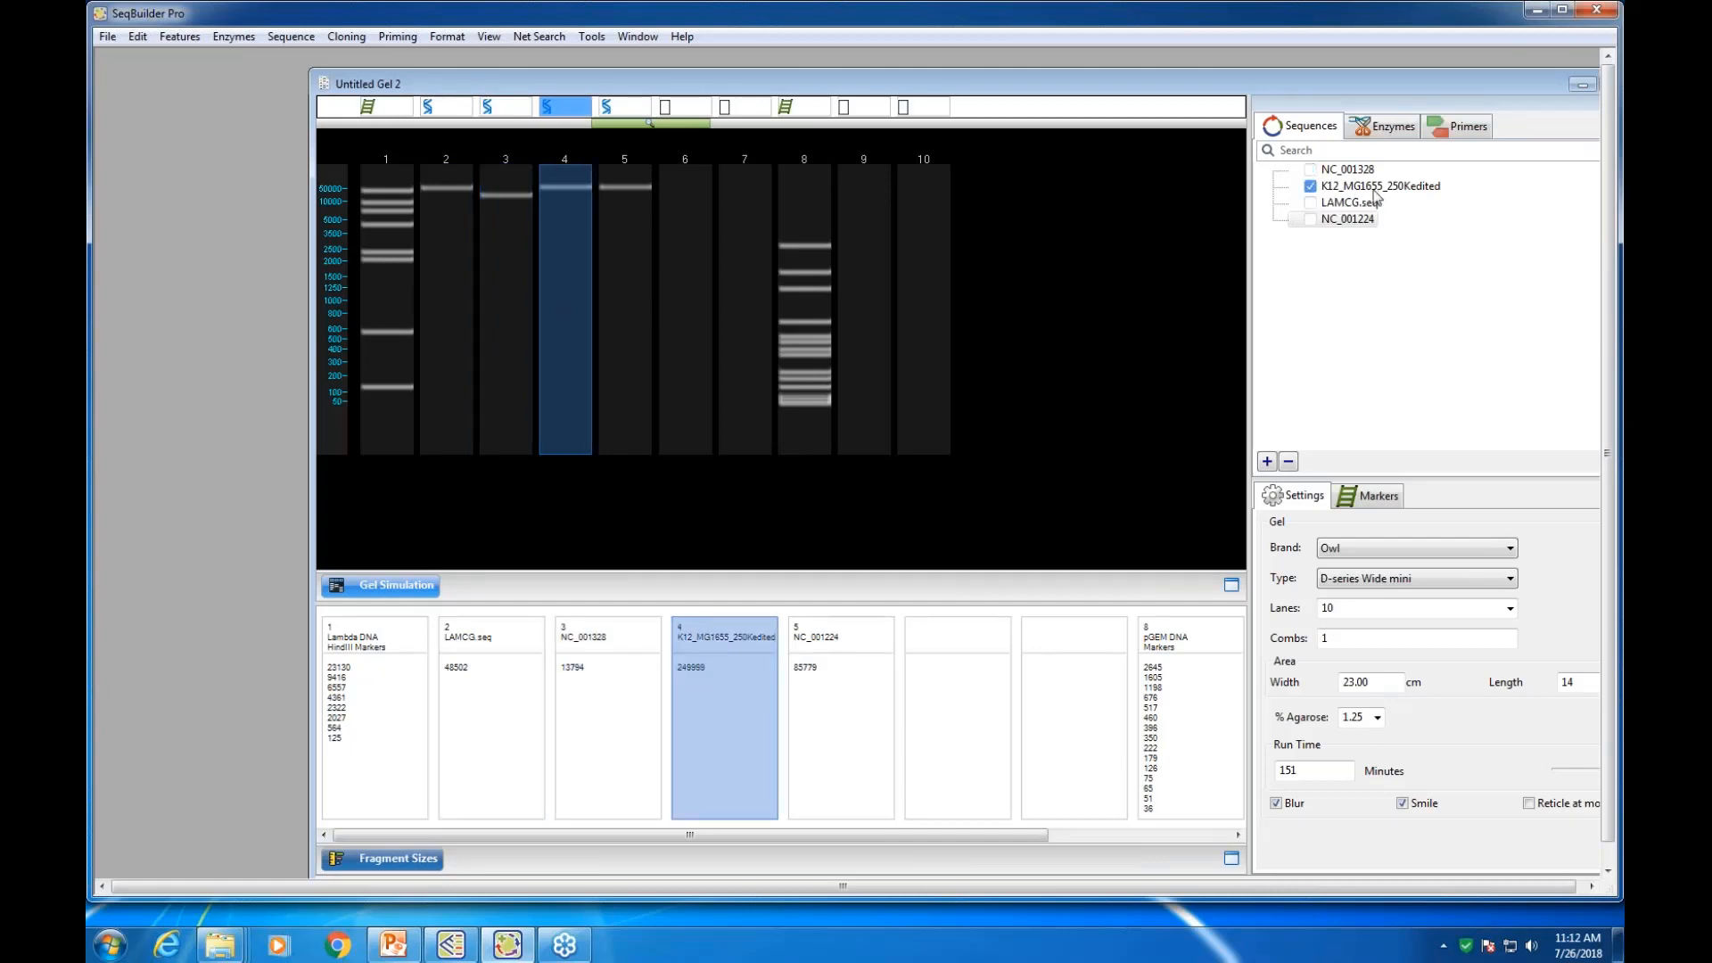
# Open the K12_MG1655_250Kedited sequence from the gel's sequence list in its own document window
pyautogui.moveTo(1362, 192)
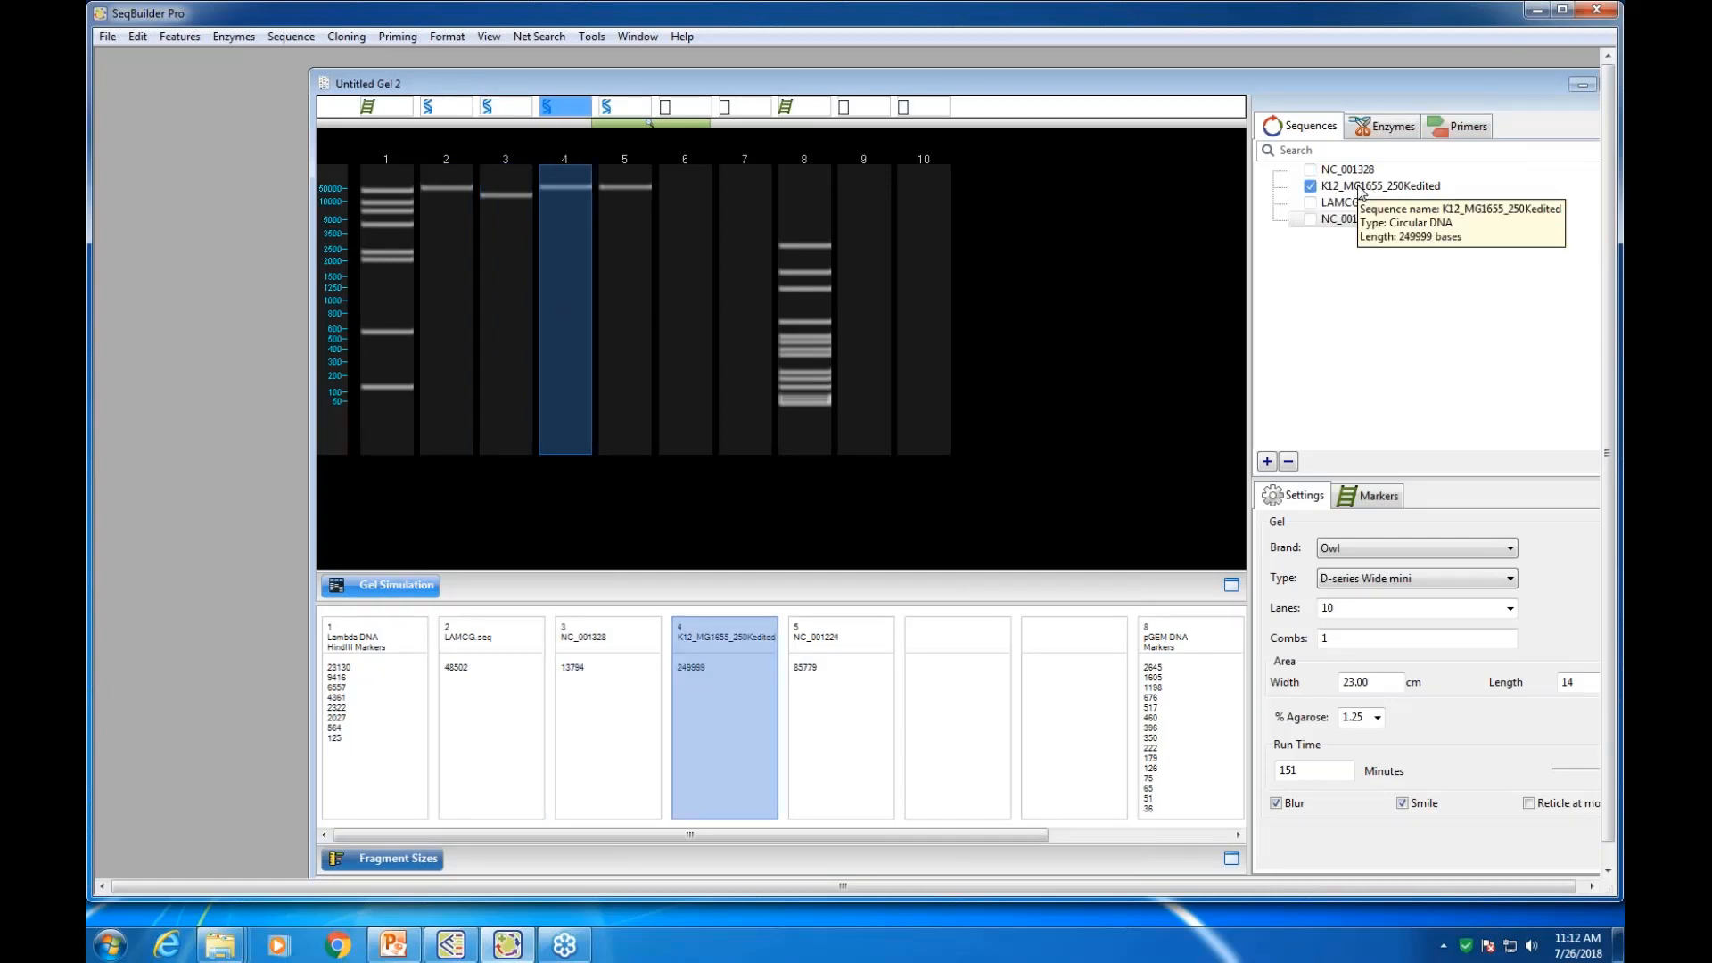
pyautogui.click(1362, 189)
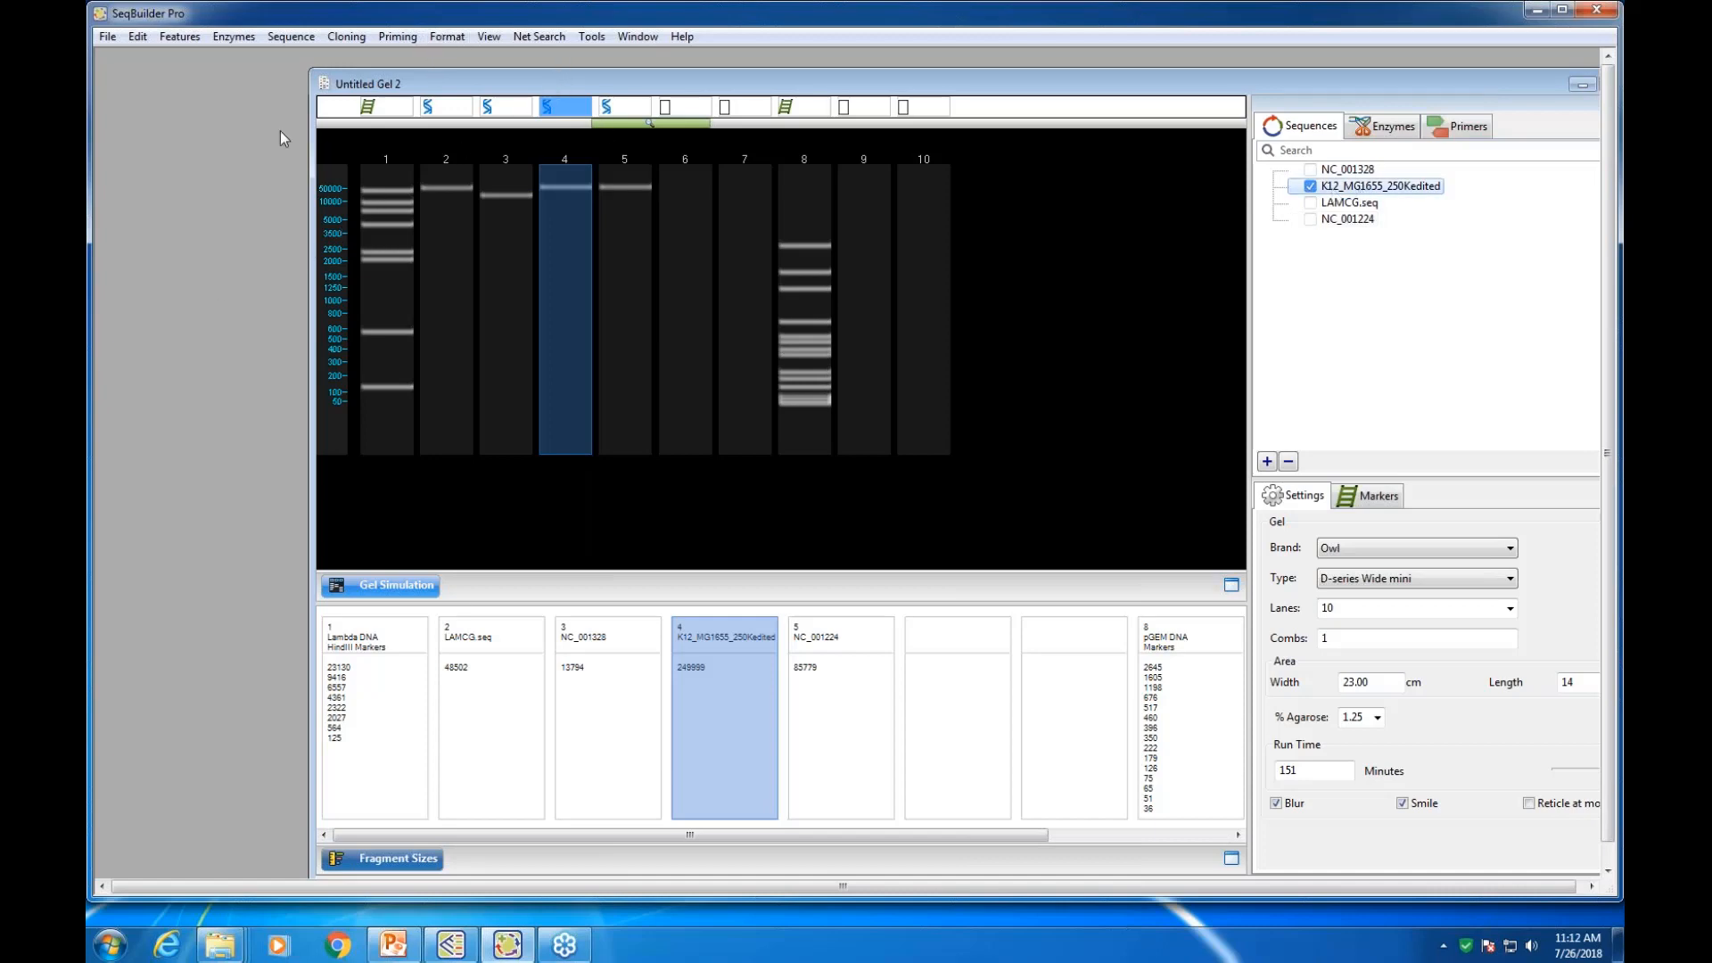
pyautogui.moveTo(476, 79); pyautogui.dragTo(504, 79)
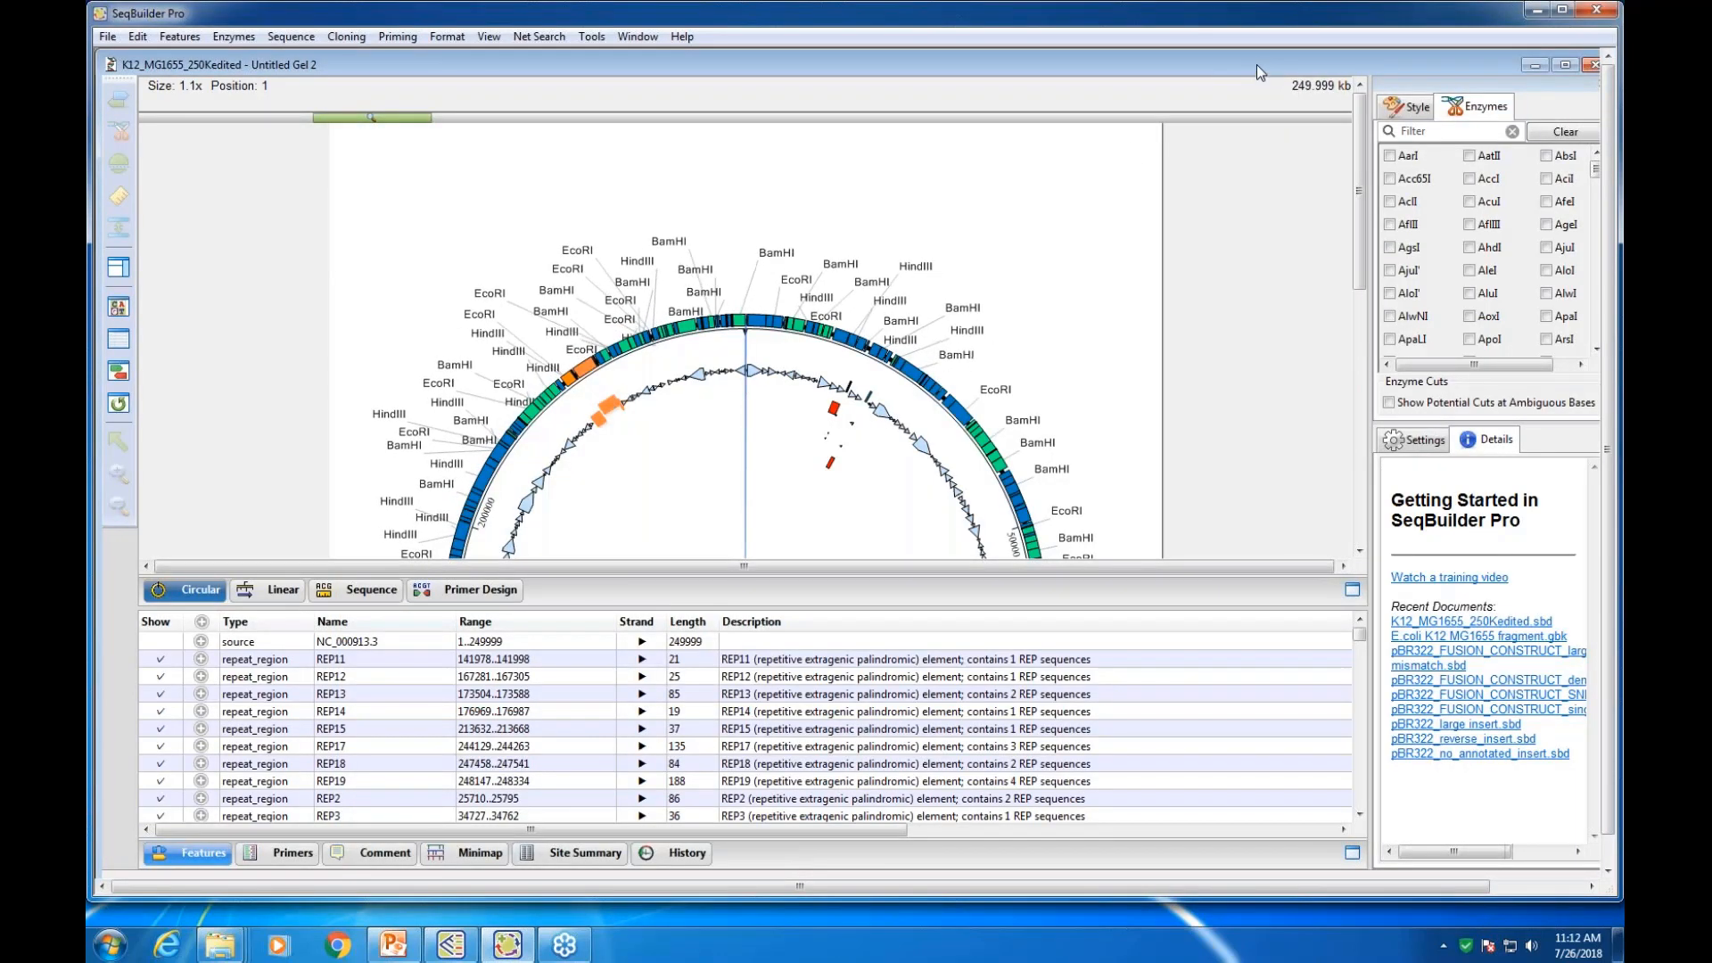
# Rearrange the K12_MG1655_250Kedited and Untitled Gel 2 windows so the gel lies in front with the sequence map partly showing behind it
pyautogui.moveTo(1256, 59); pyautogui.dragTo(1186, 296)
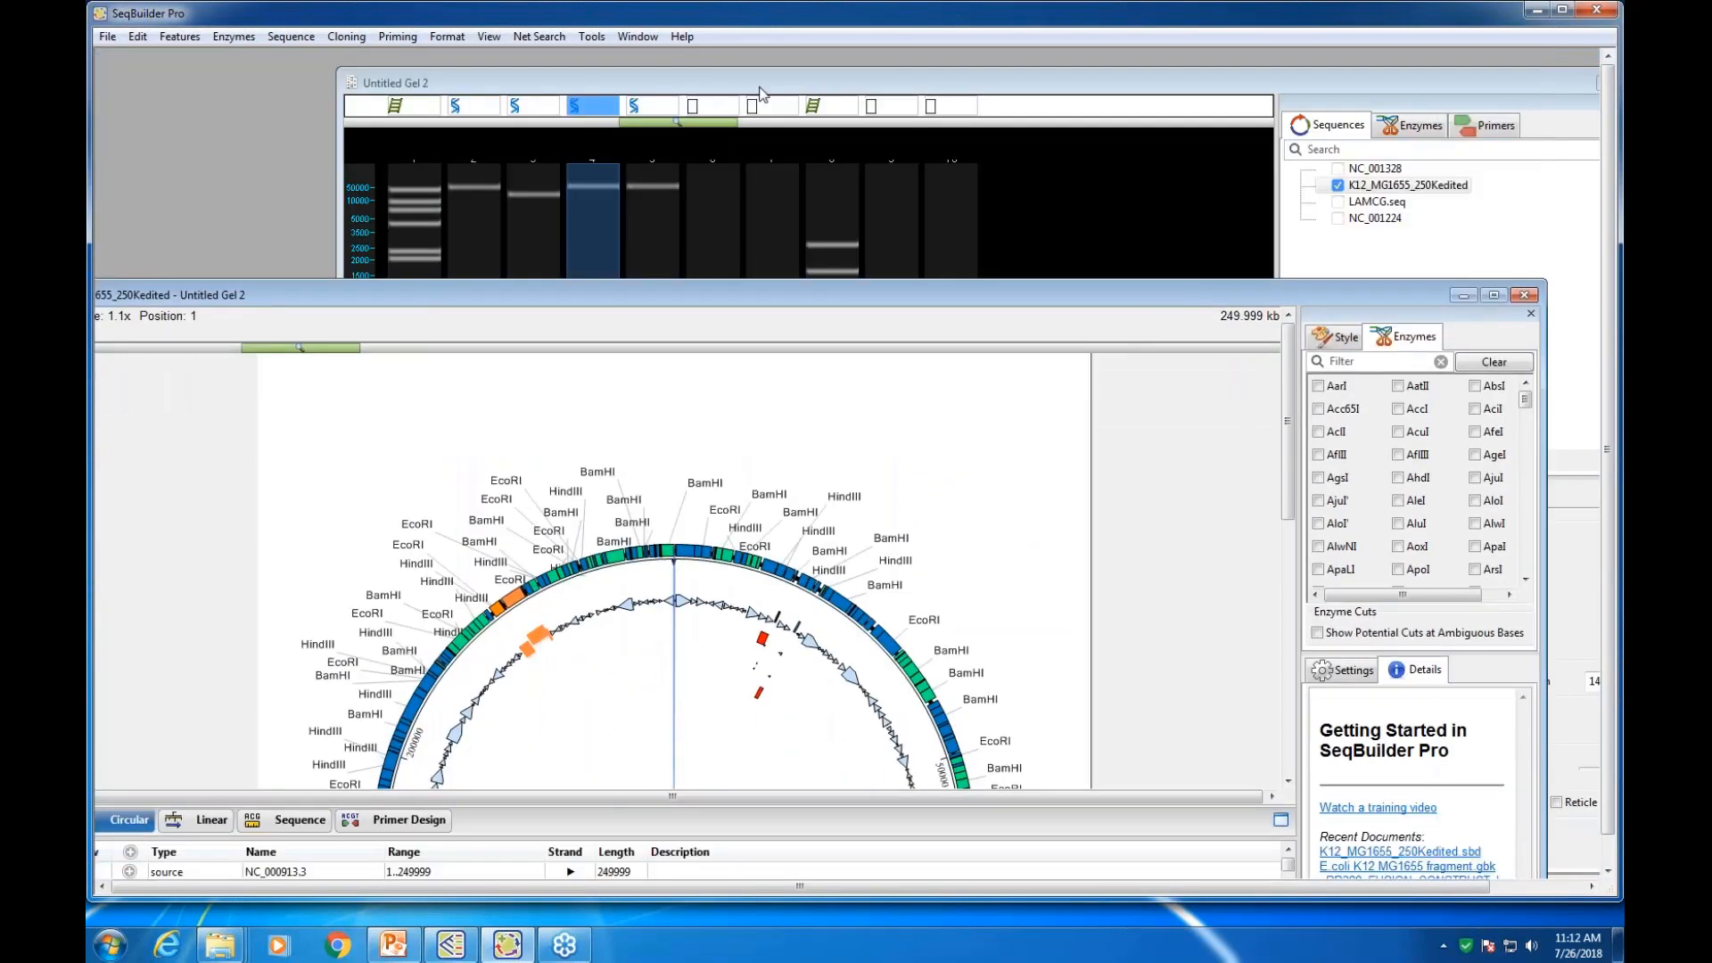
pyautogui.click(727, 89)
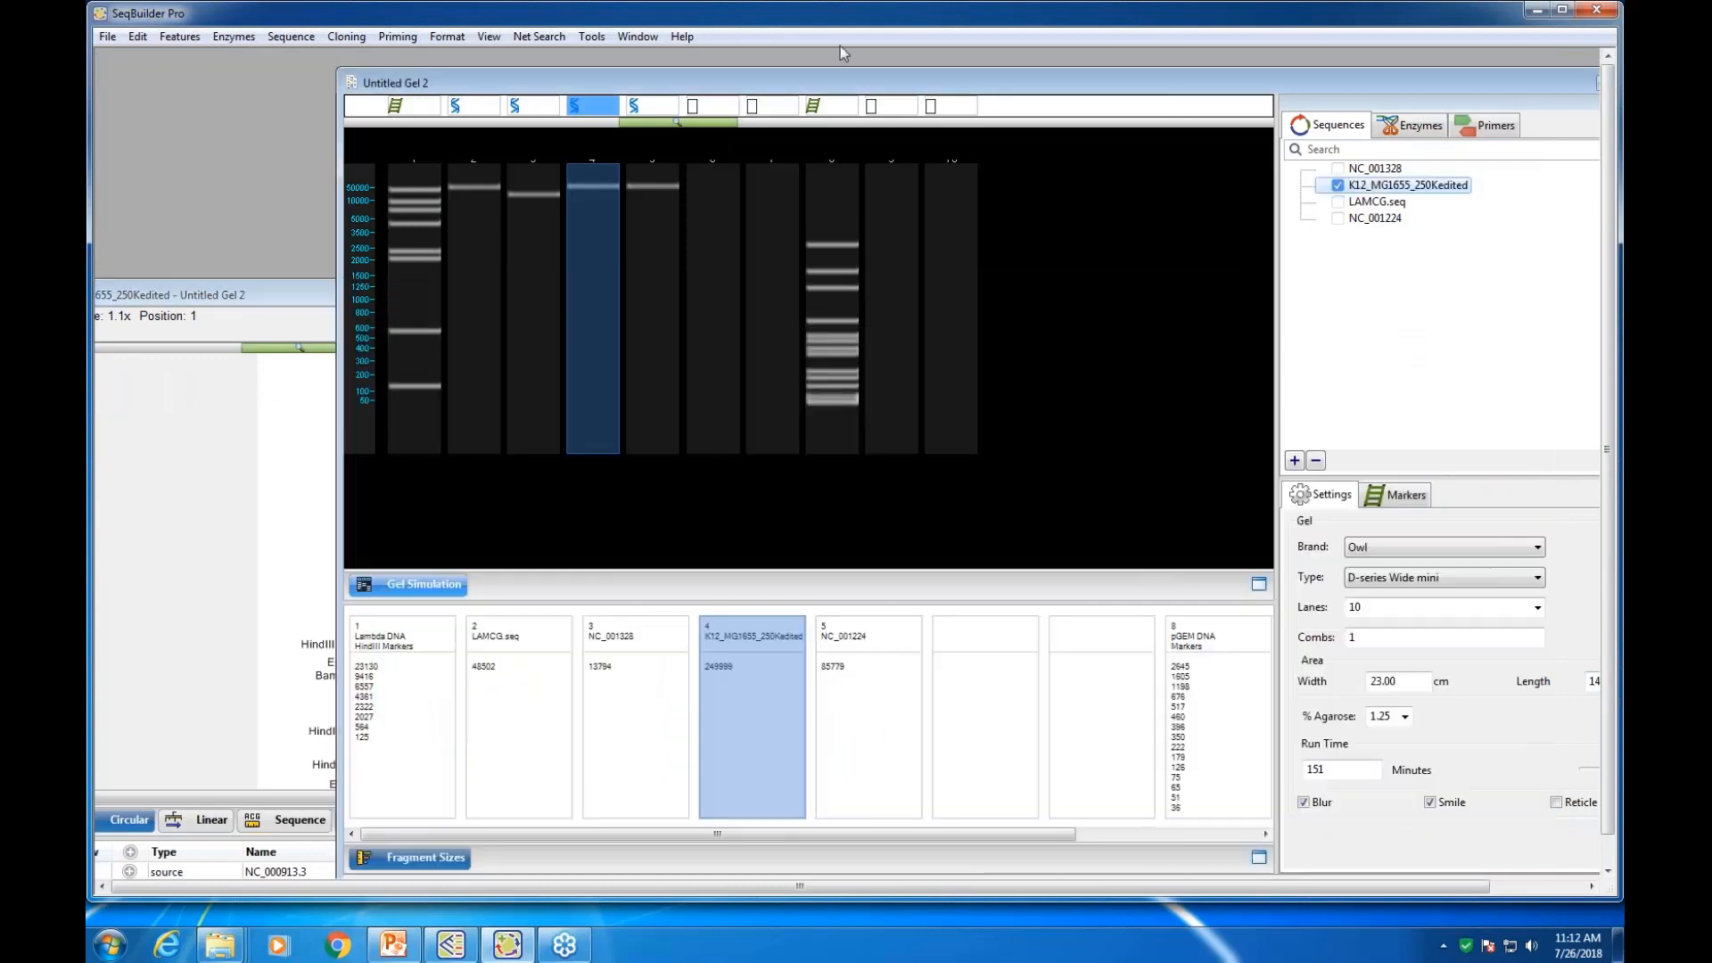
pyautogui.moveTo(792, 86); pyautogui.dragTo(1022, 82)
pyautogui.click(467, 299)
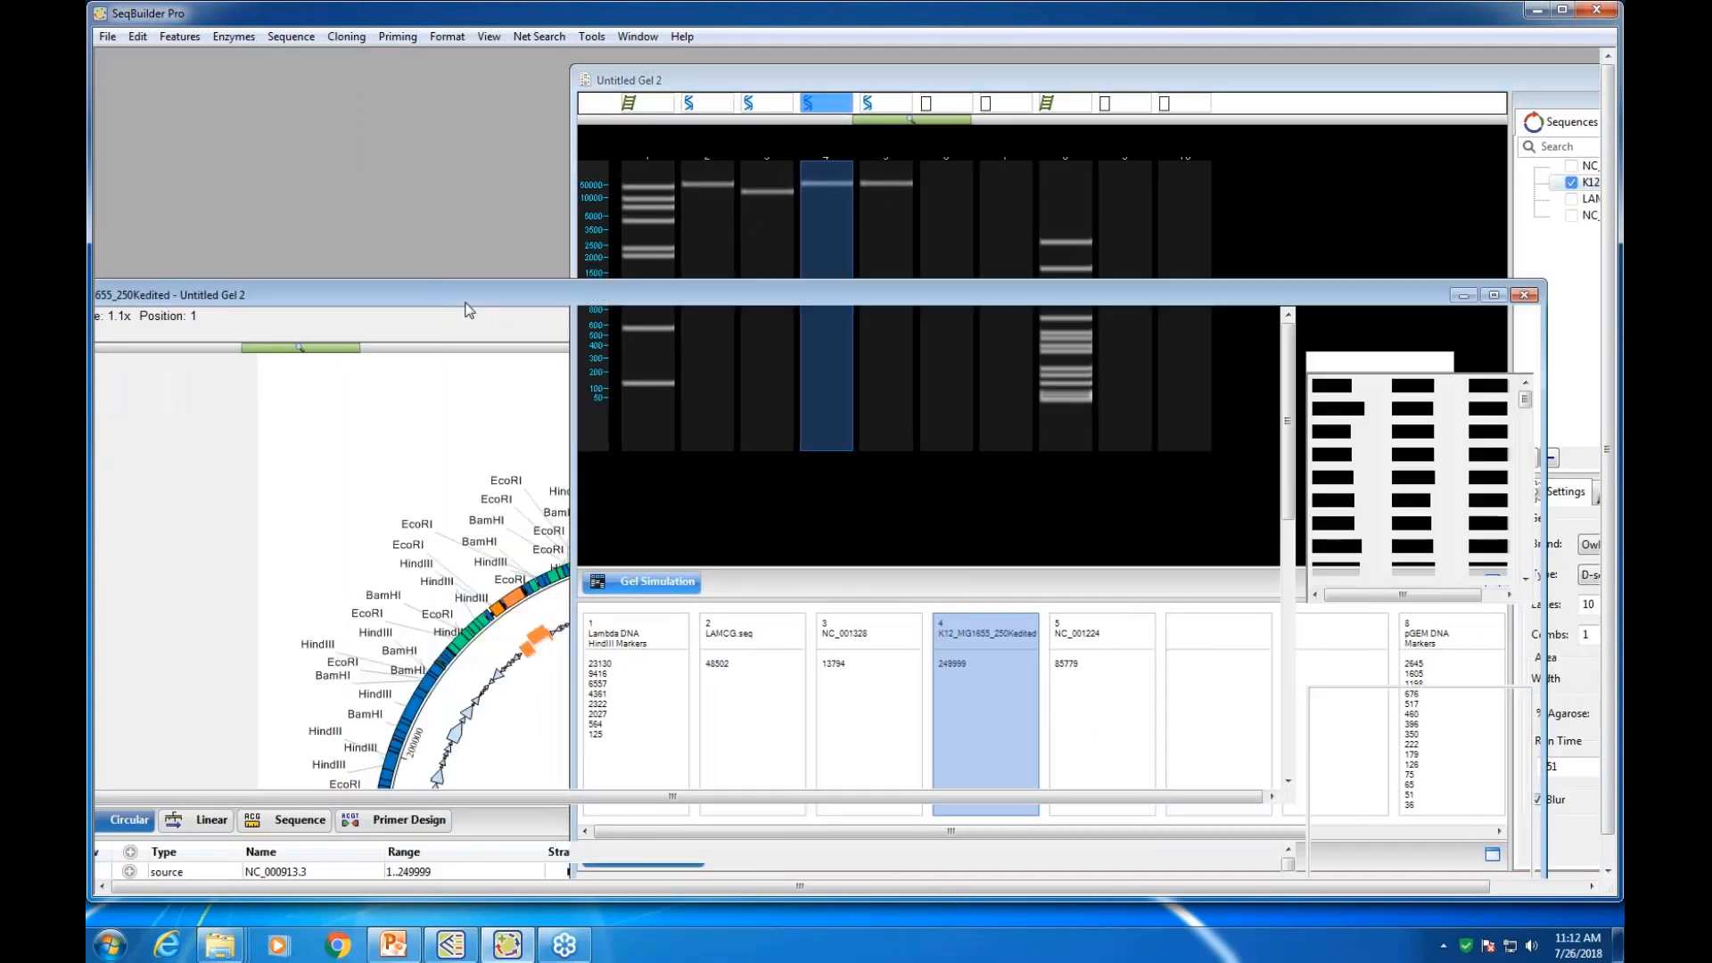
pyautogui.moveTo(575, 295); pyautogui.dragTo(603, 195)
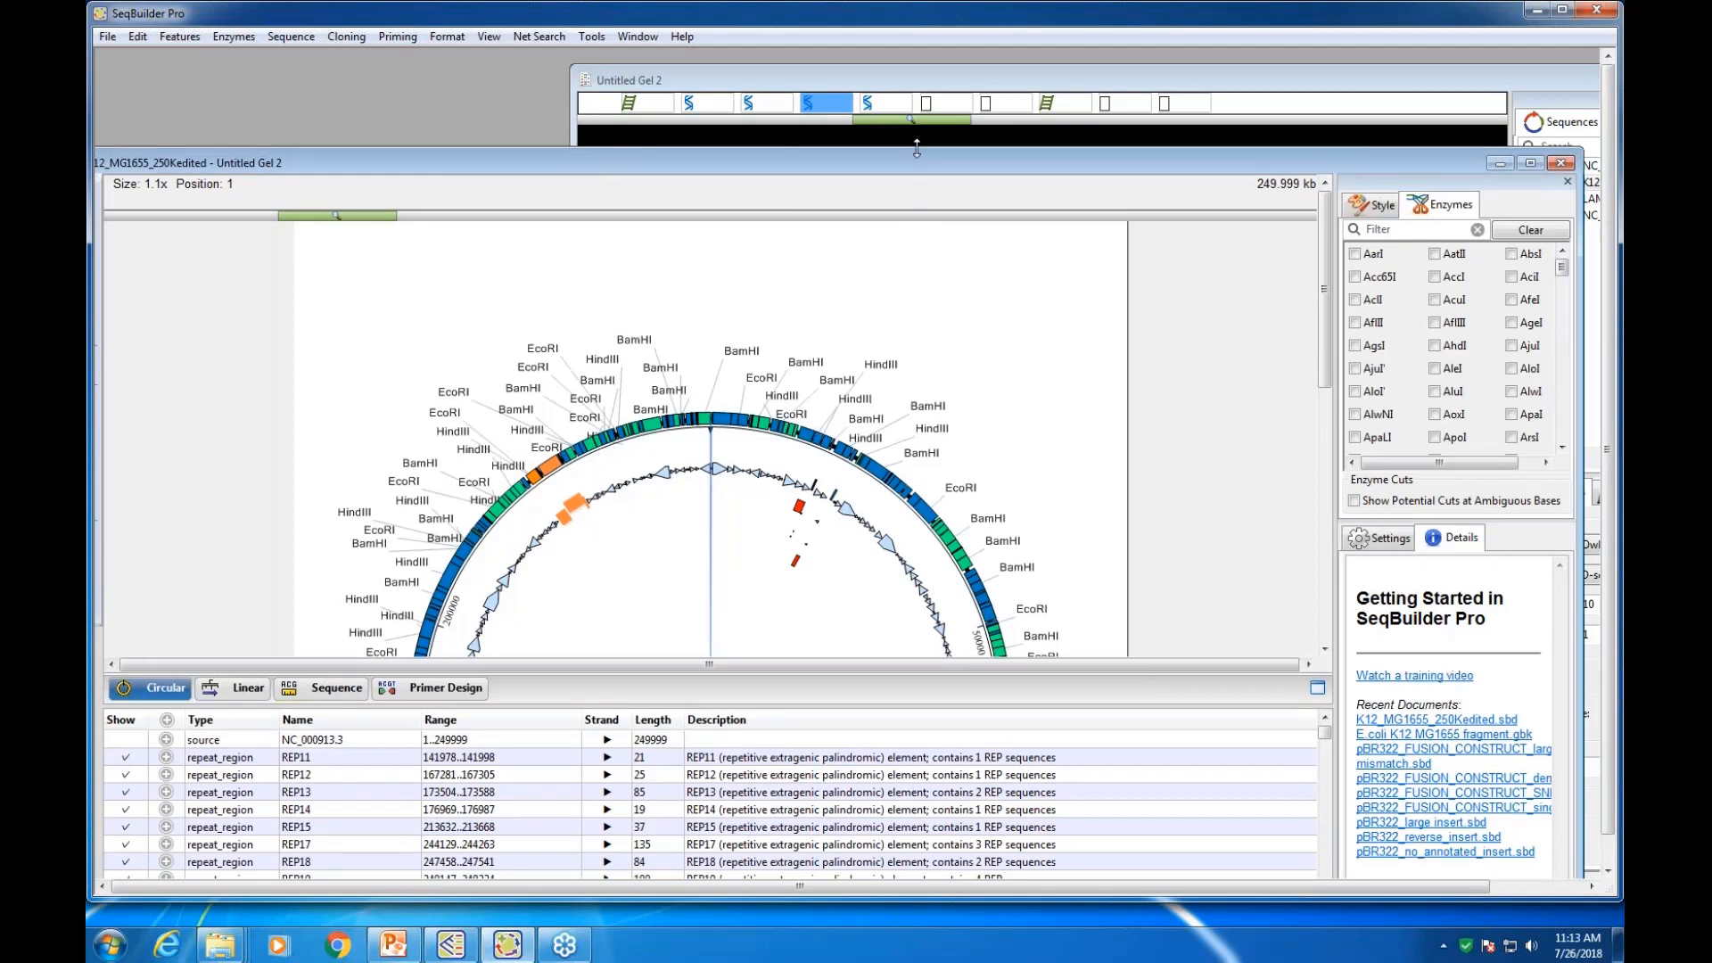
pyautogui.moveTo(905, 165); pyautogui.dragTo(905, 66)
pyautogui.moveTo(1351, 57); pyautogui.dragTo(1073, 287)
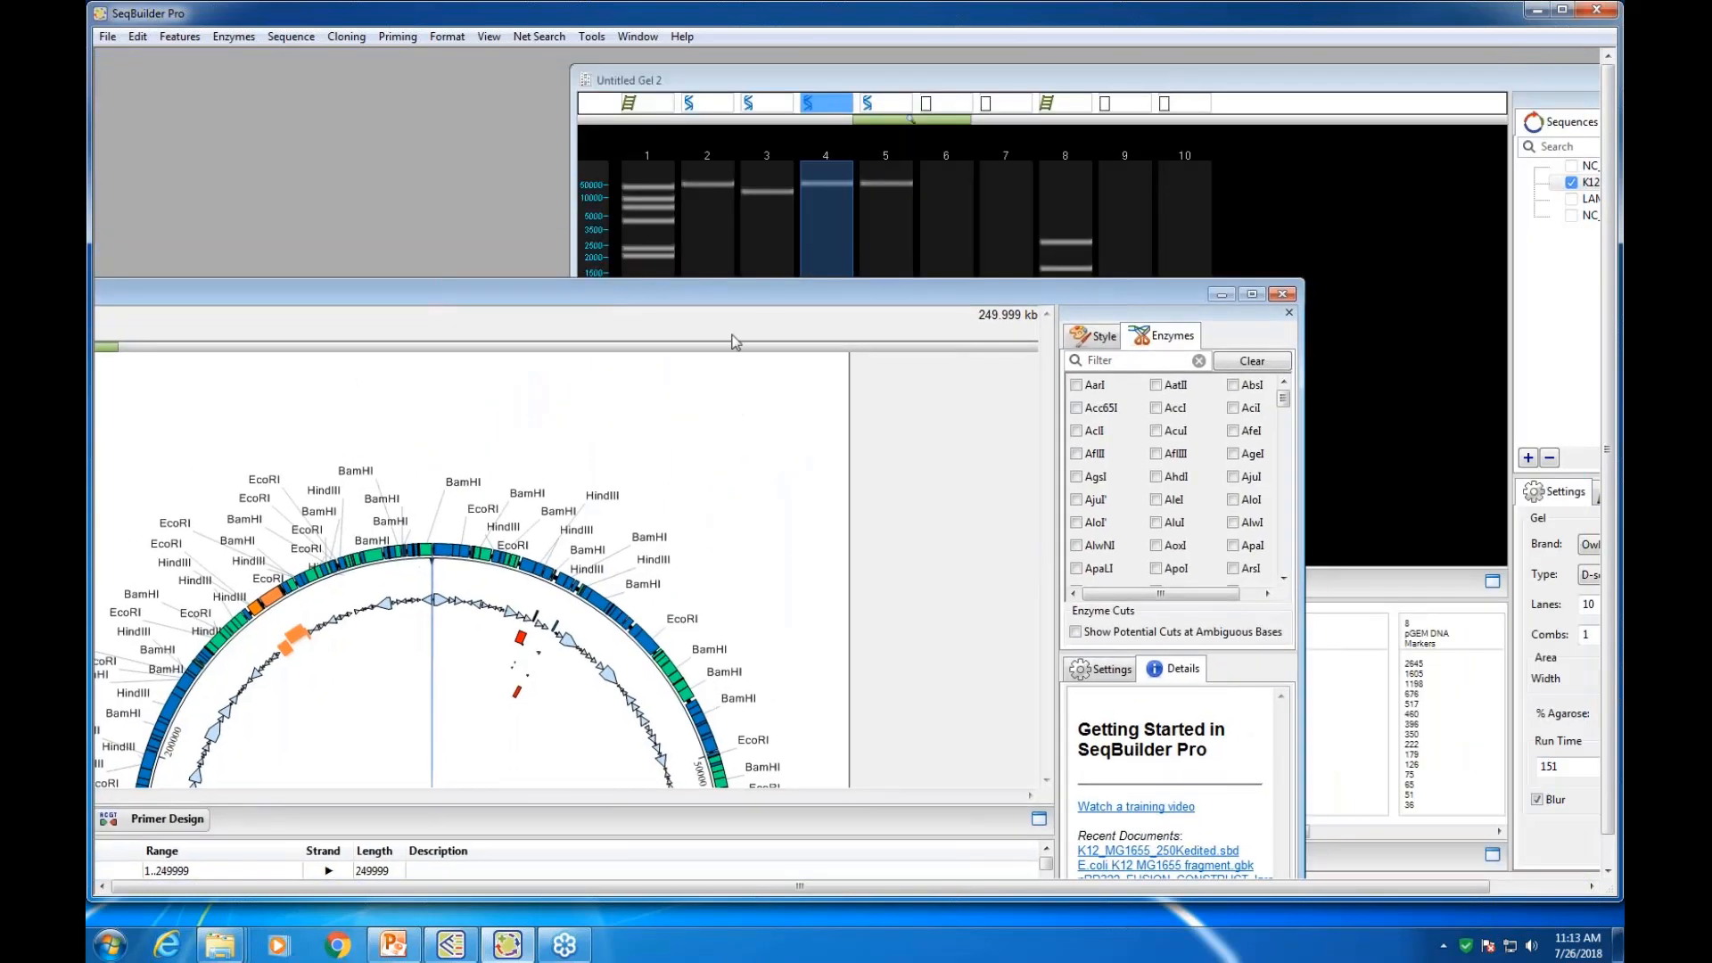
pyautogui.click(1113, 77)
pyautogui.moveTo(1119, 77); pyautogui.dragTo(932, 48)
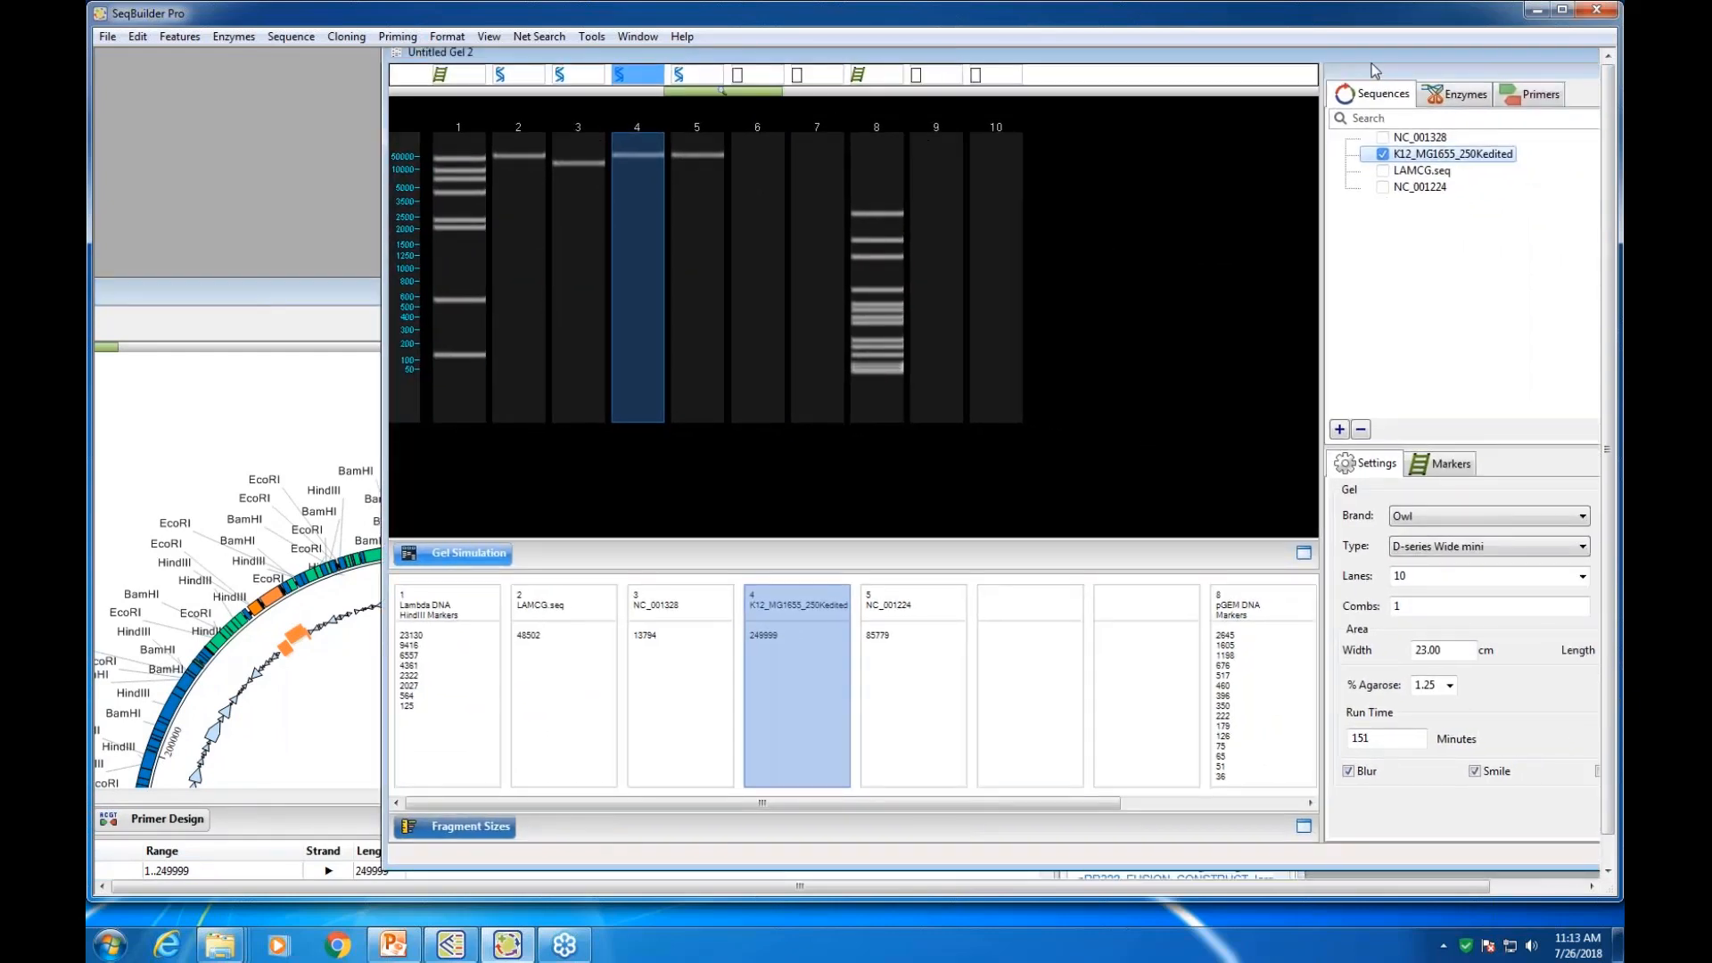
pyautogui.moveTo(812, 53); pyautogui.dragTo(761, 78)
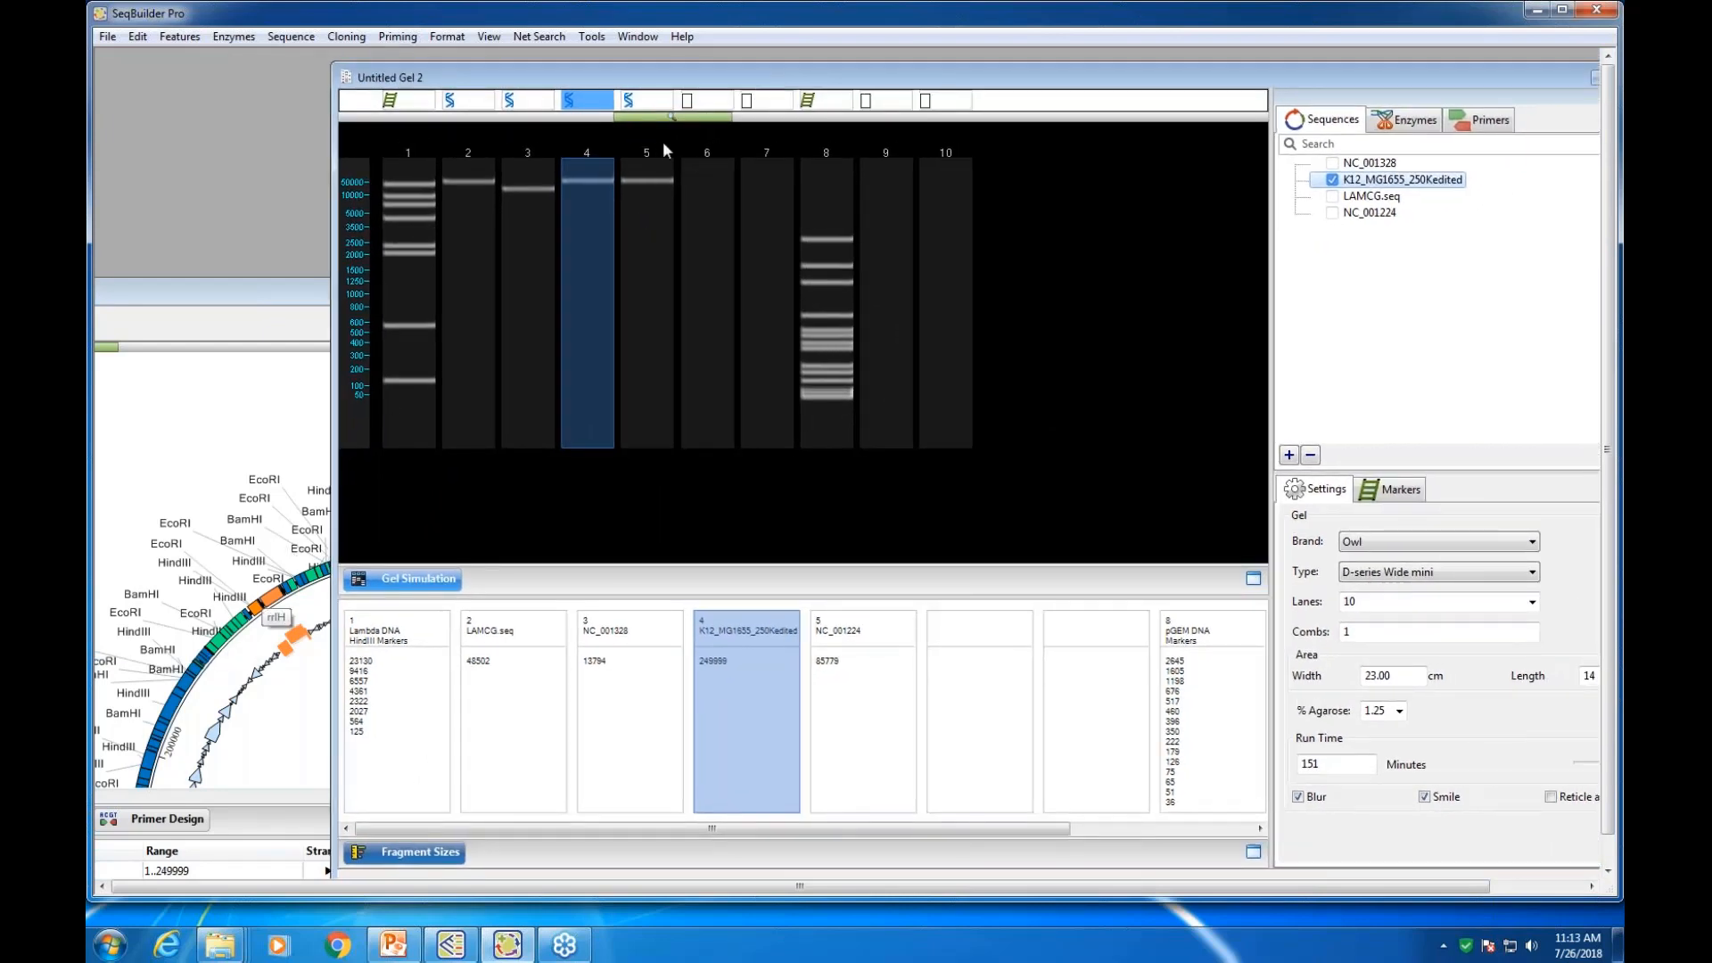
# Filter the gel's enzymes by "ec" and digest the K12_MG1655_250Kedited sequence in lane 4 with EcoRI
pyautogui.click(1418, 121)
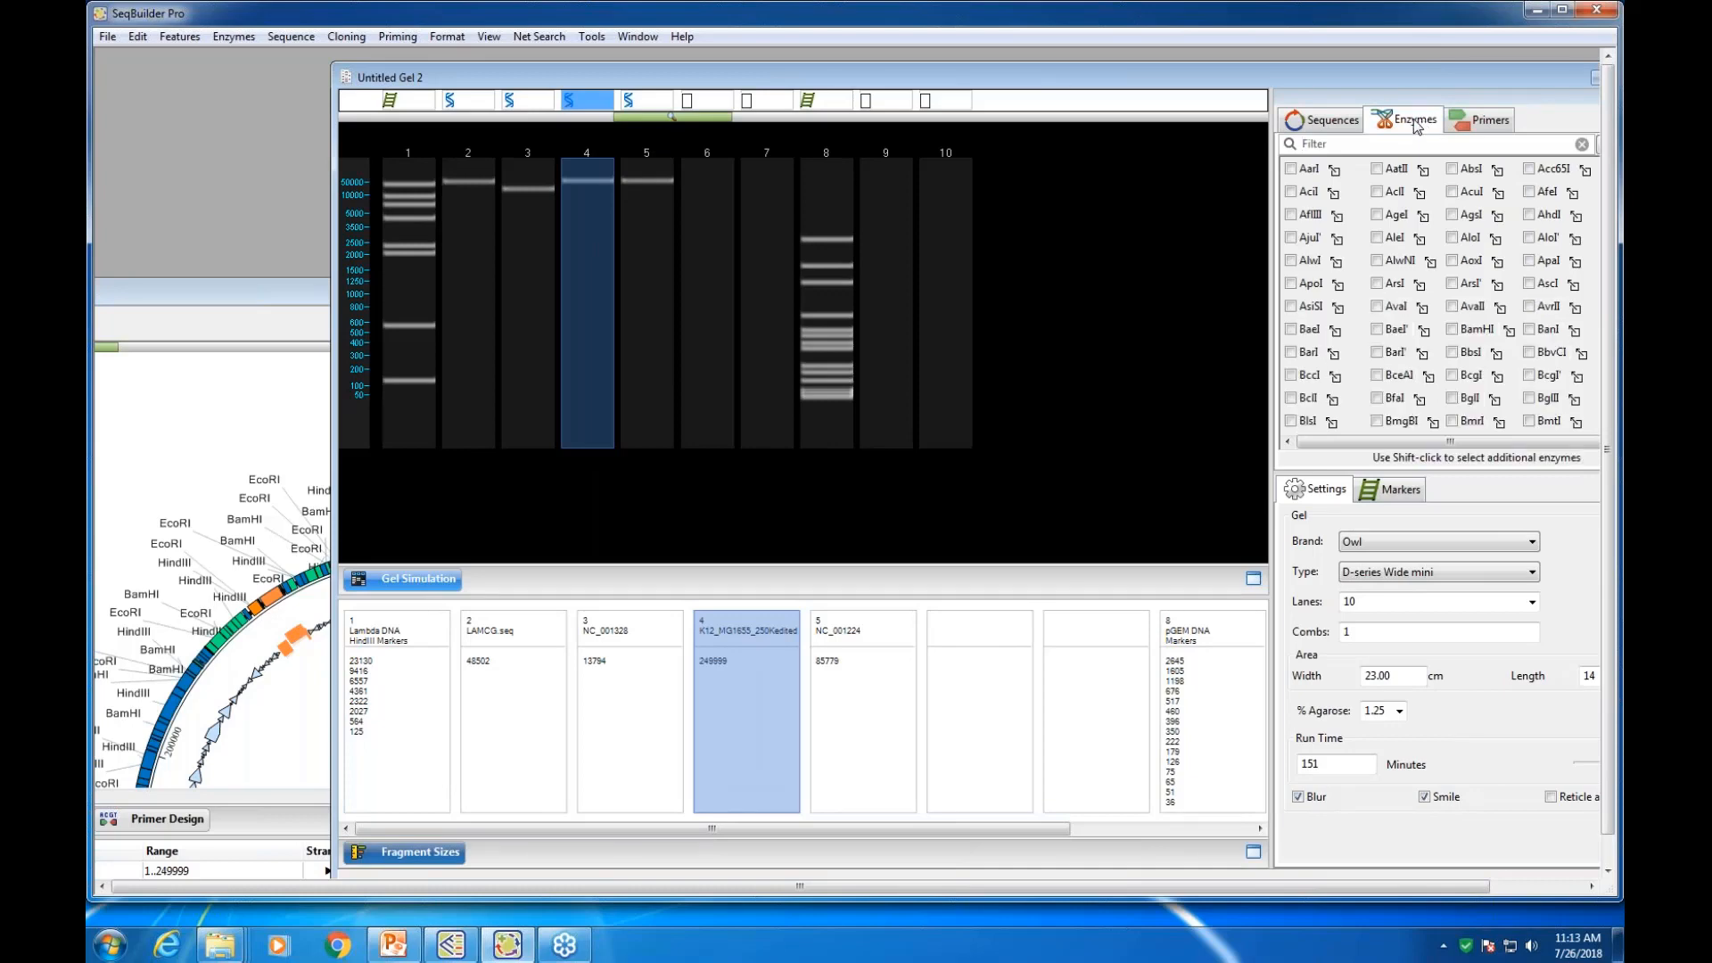
pyautogui.moveTo(1383, 82); pyautogui.dragTo(1229, 67)
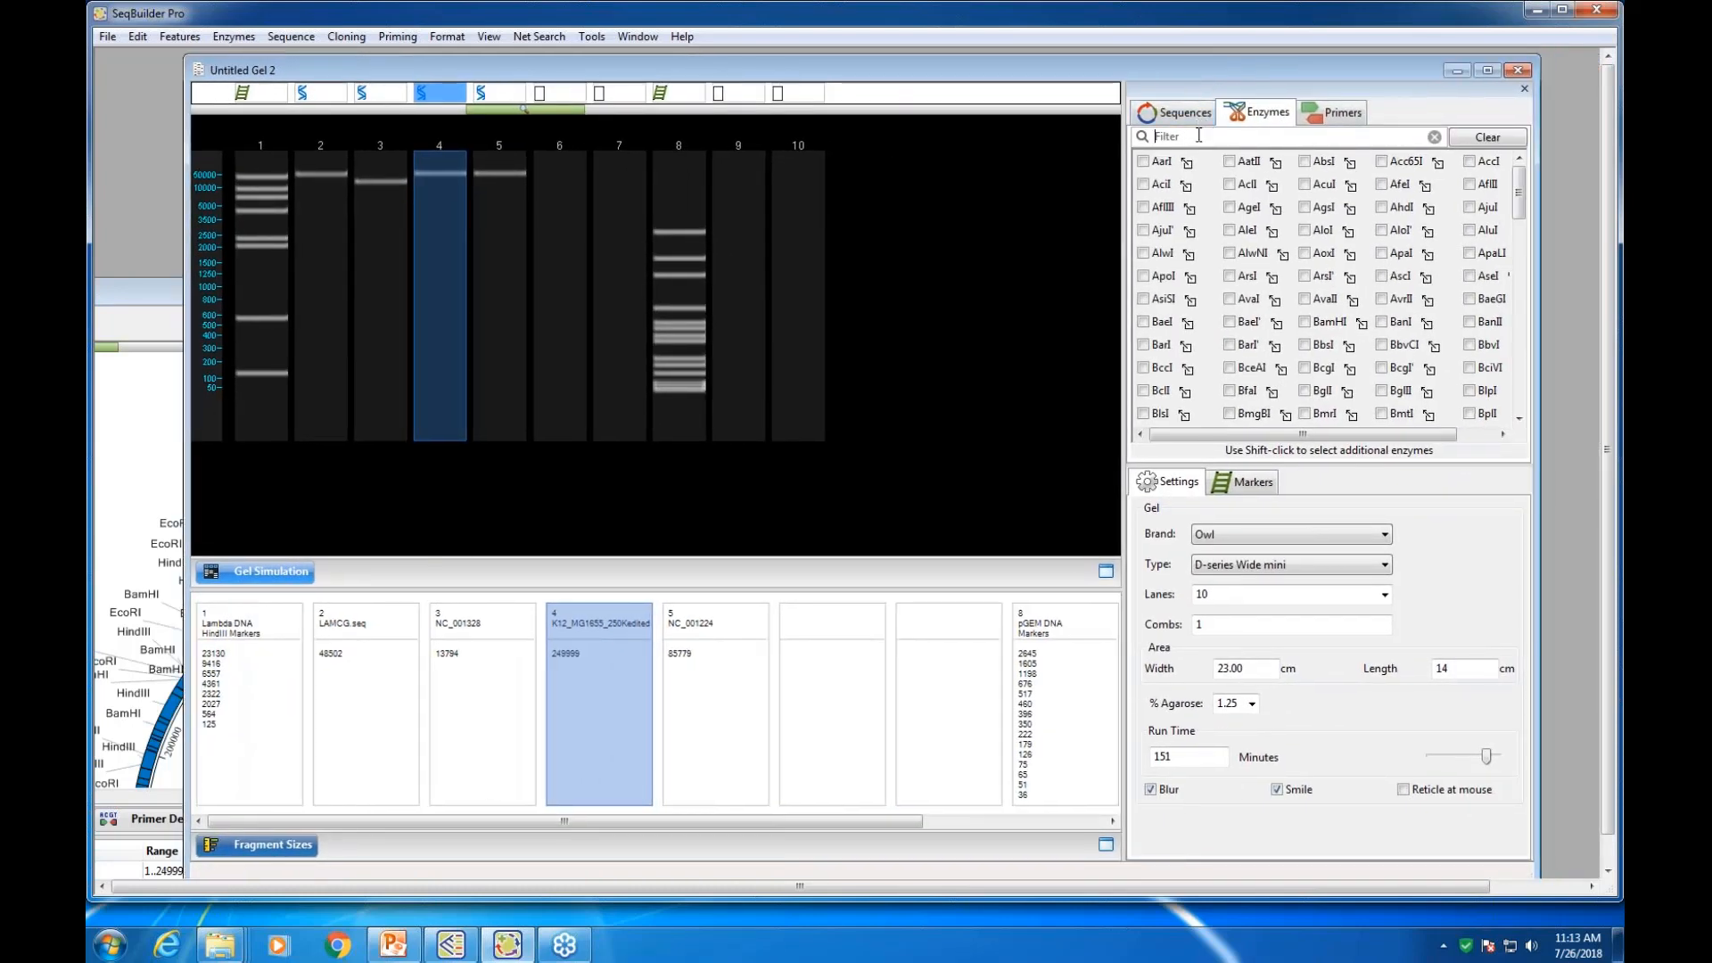
pyautogui.click(1199, 135)
pyautogui.write('ec')
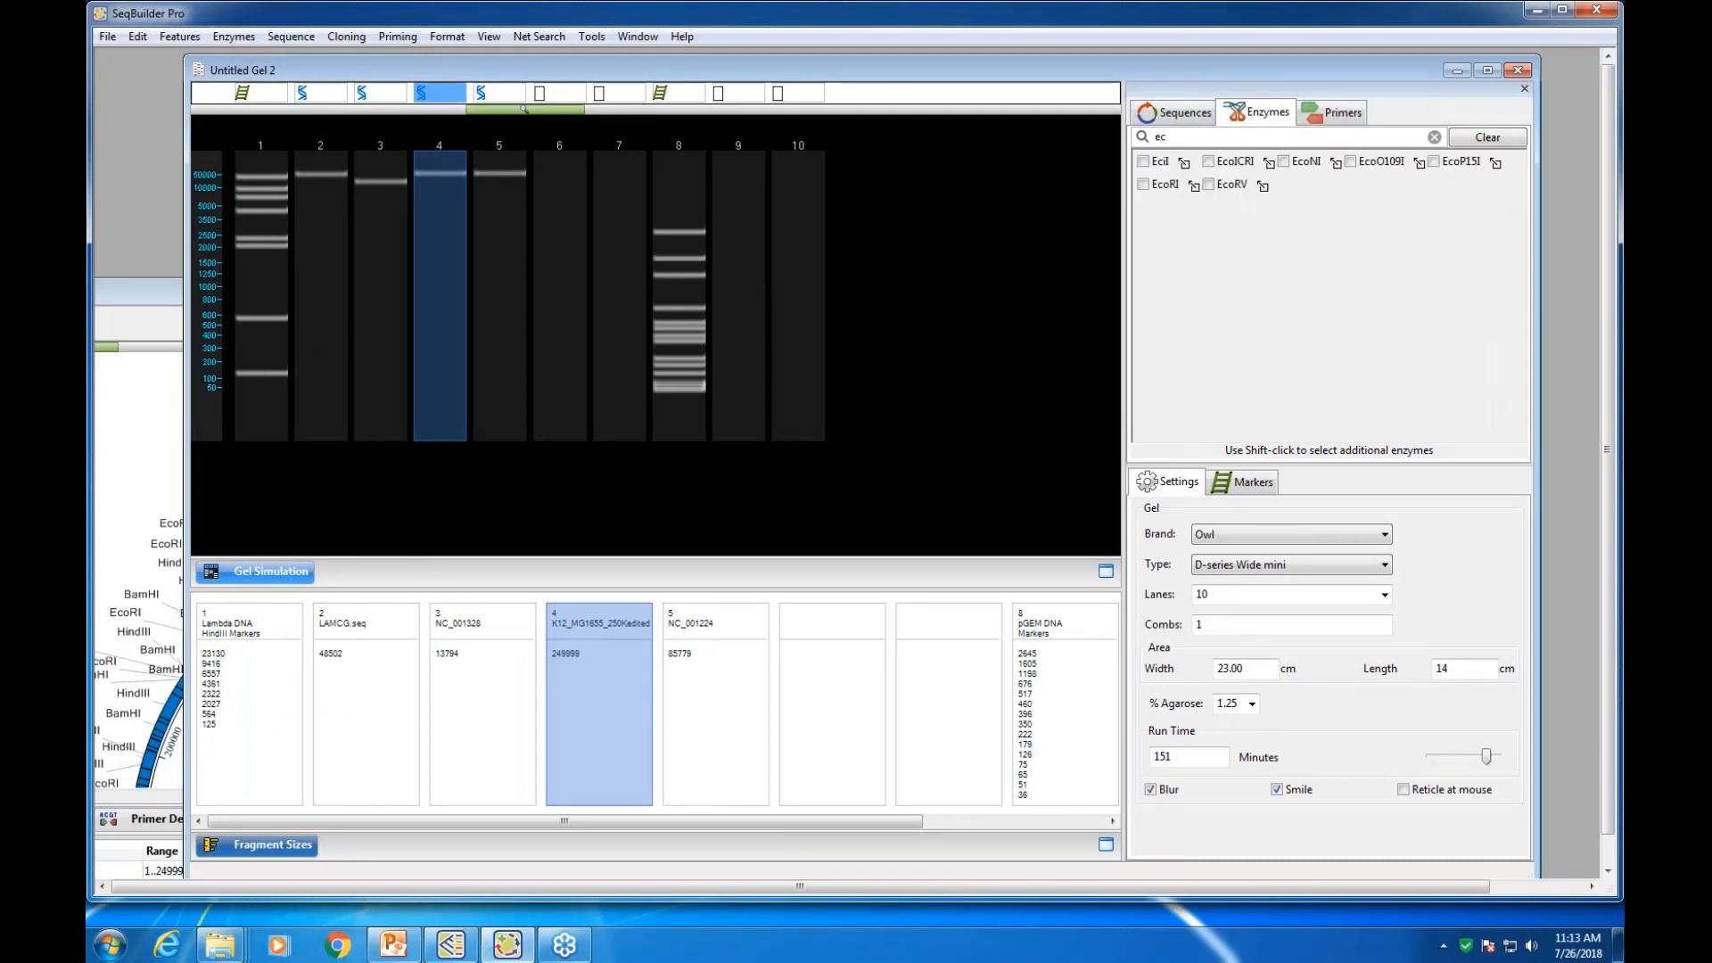
pyautogui.click(1143, 184)
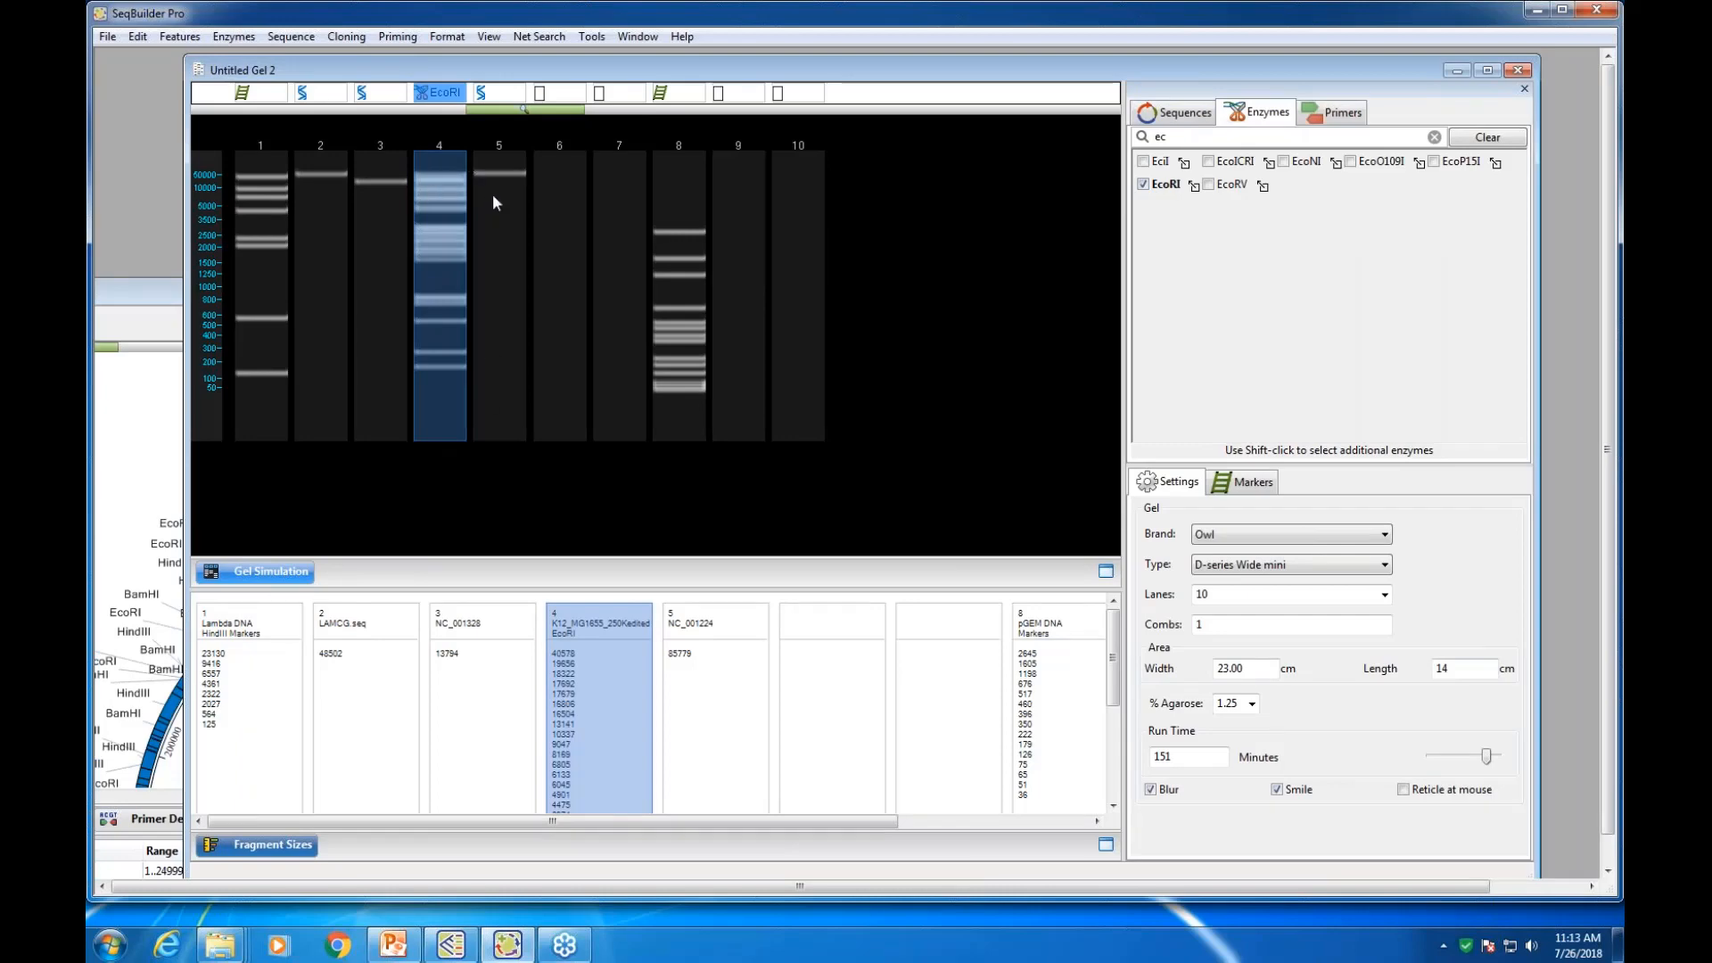
# Filter the enzymes by "bam" and add BamHI to the EcoRI digest in lane 4
pyautogui.press('BackSpace')
pyautogui.press('BackSpace')
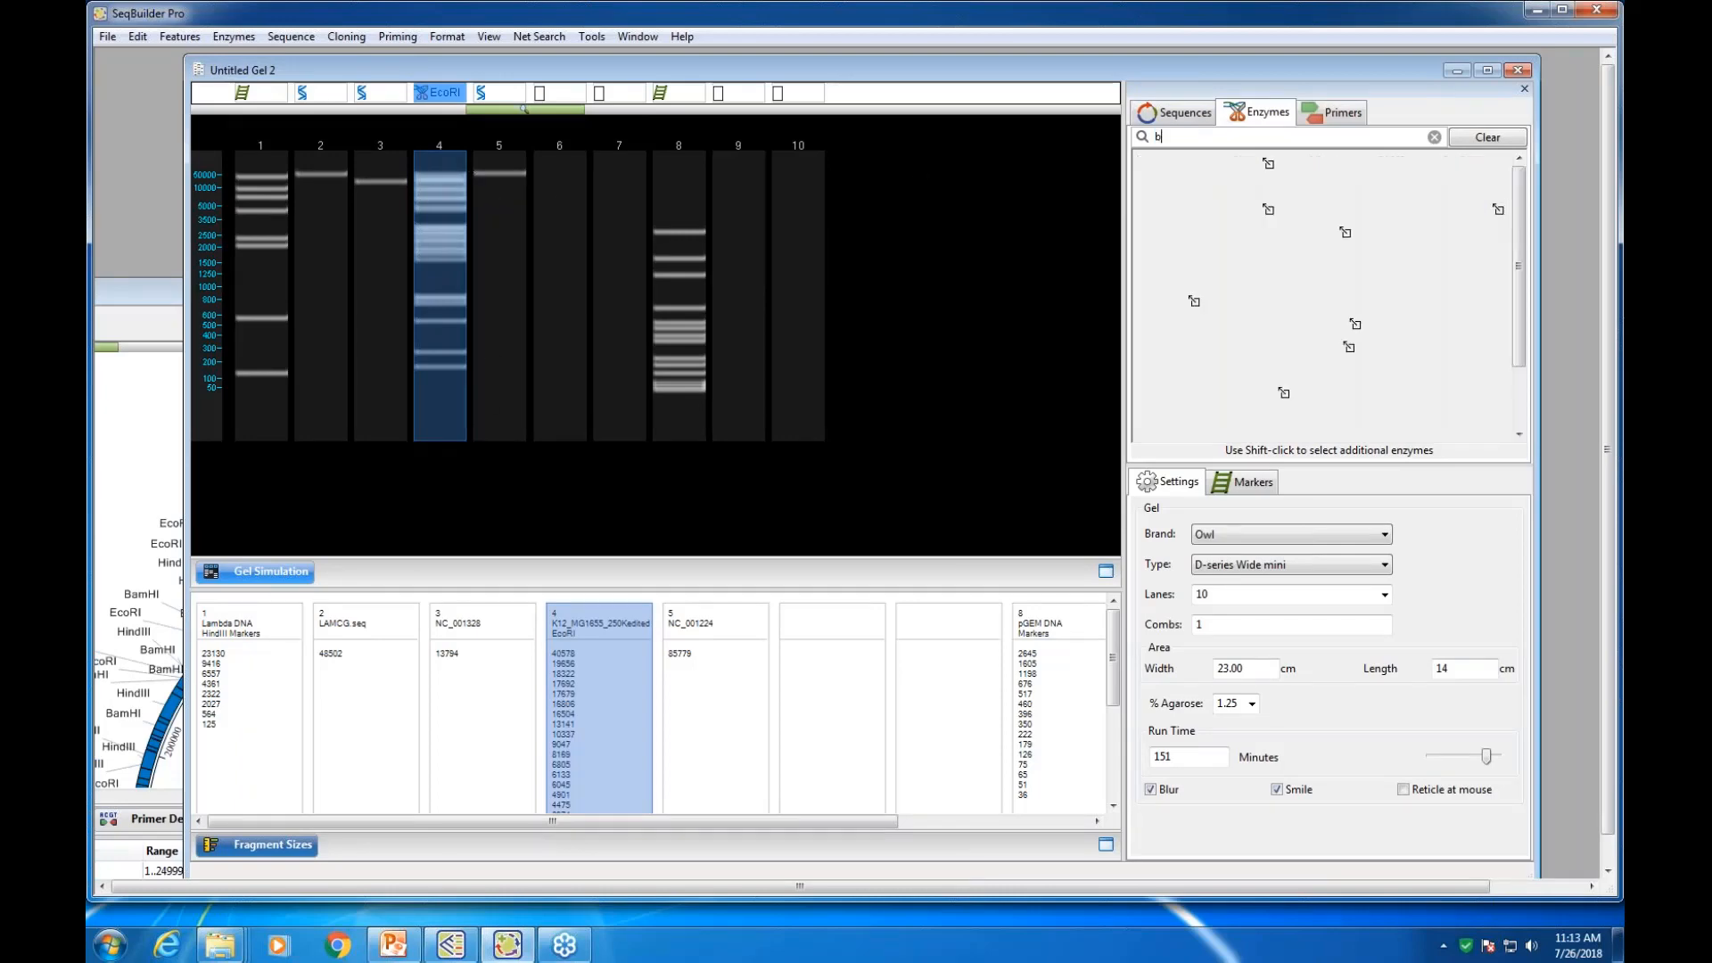
pyautogui.write('bam')
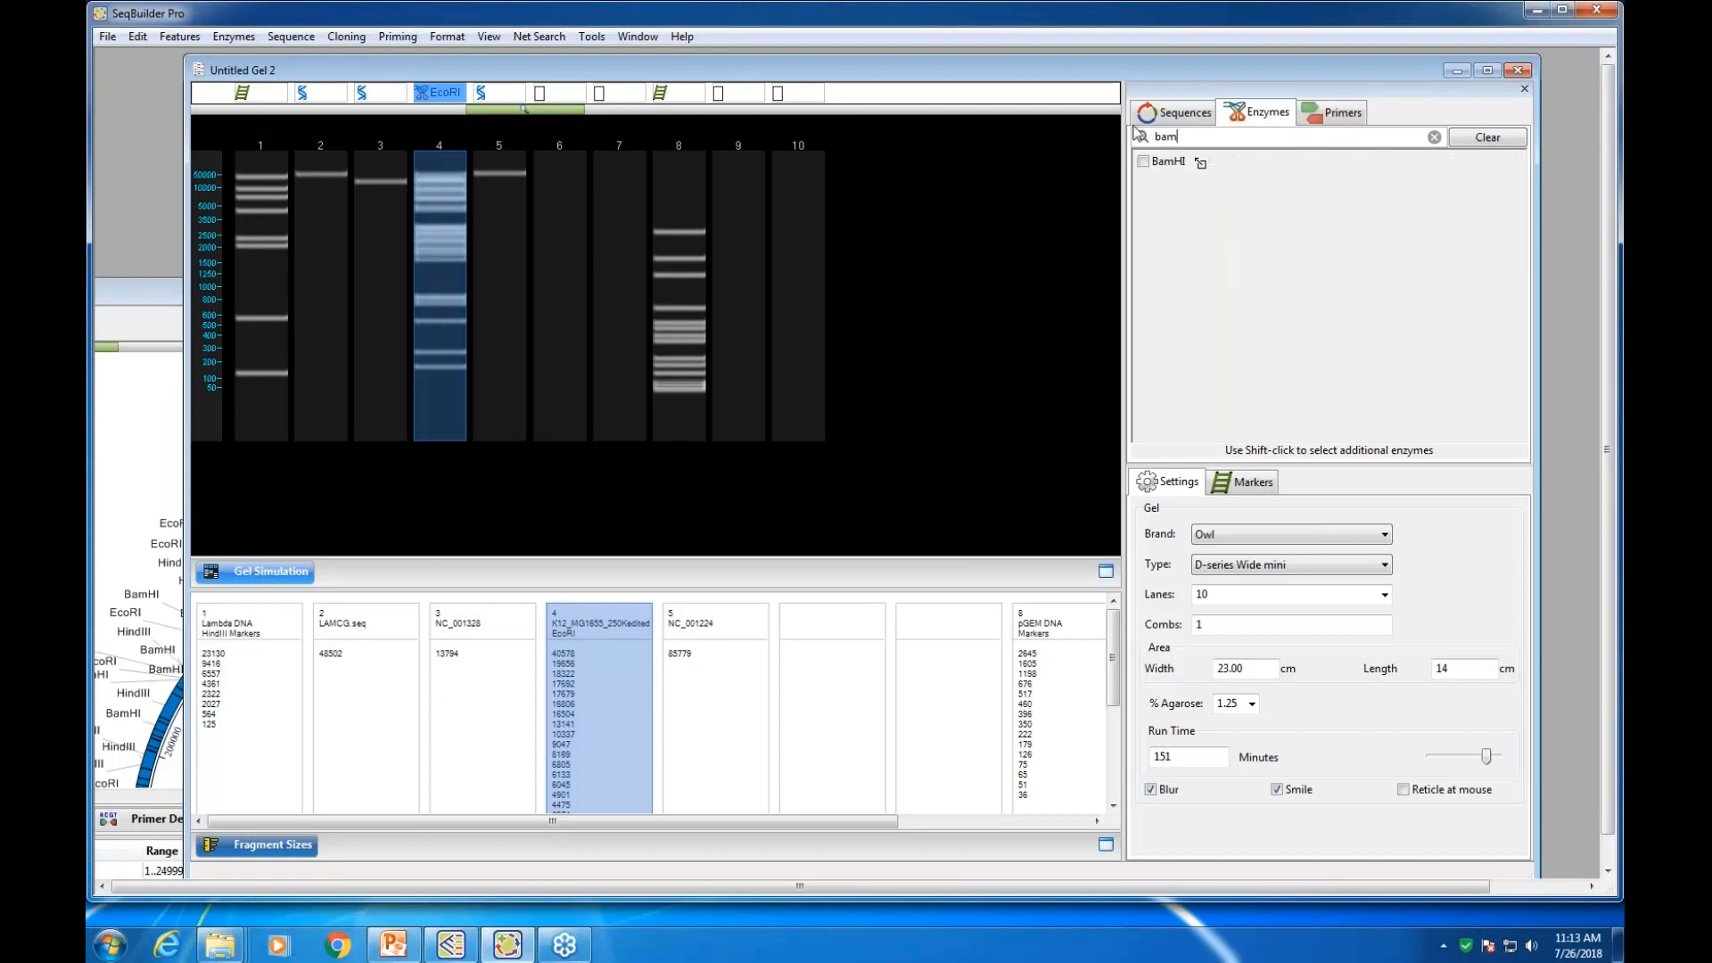
pyautogui.click(1144, 164)
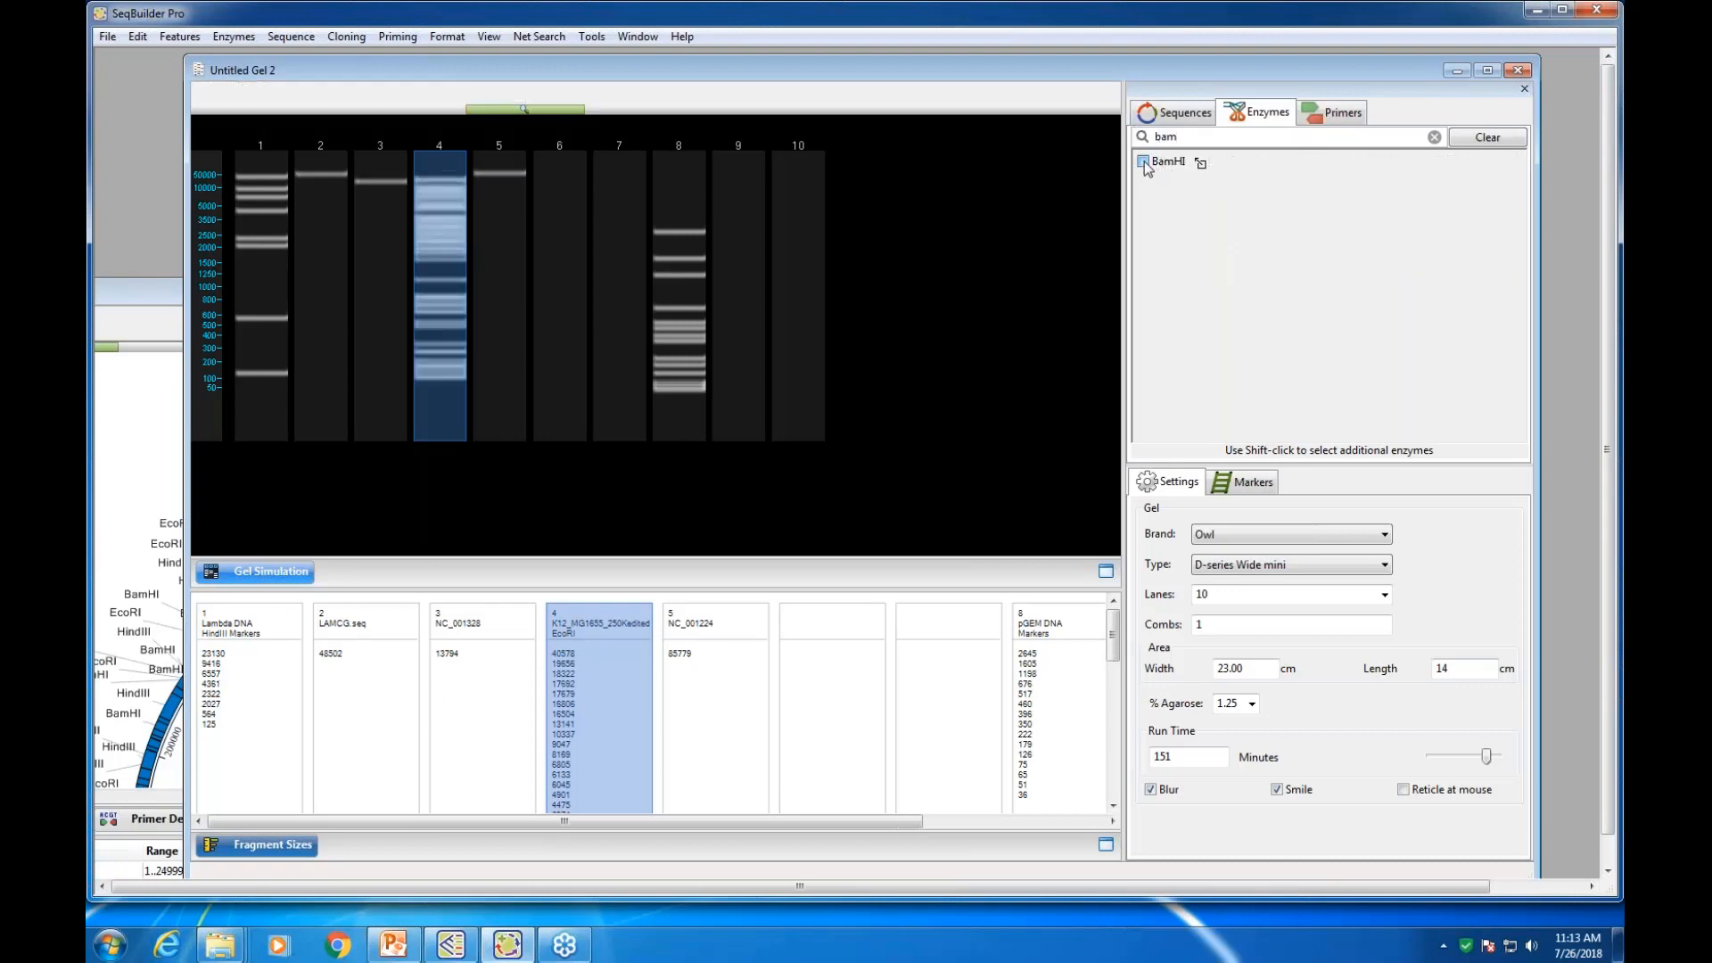
# Filter the enzymes by "hin" and digest lane 4 with HindIII alone
pyautogui.doubleClick(1189, 137)
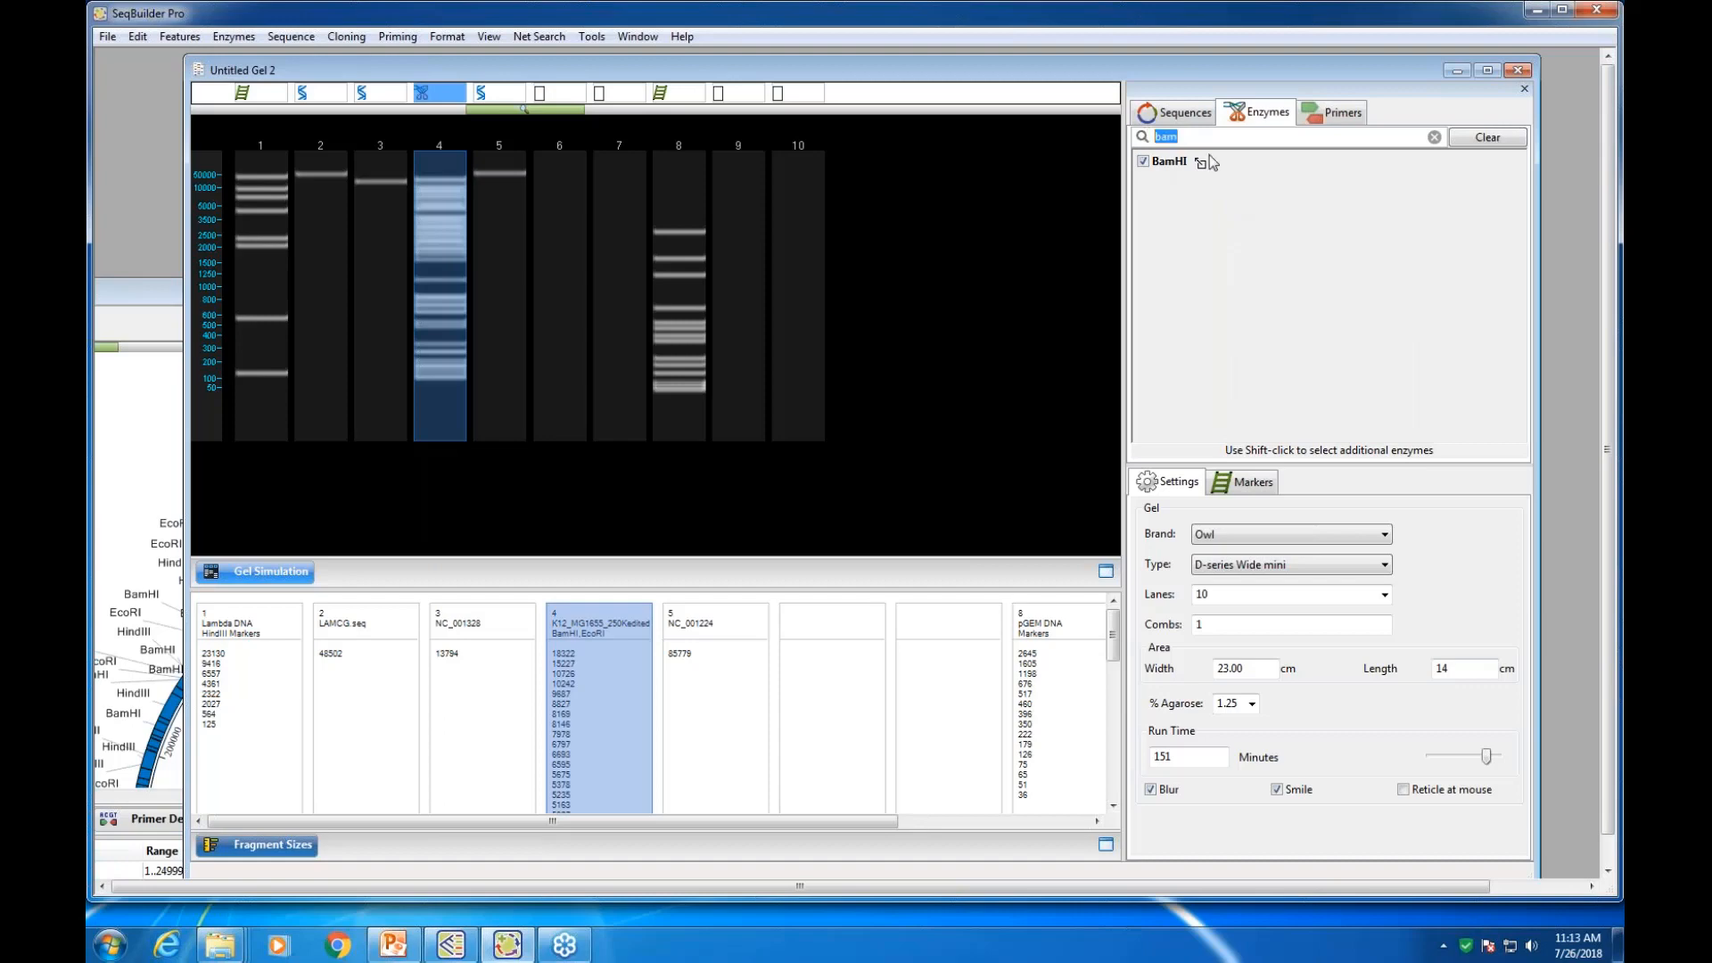
pyautogui.write('hin')
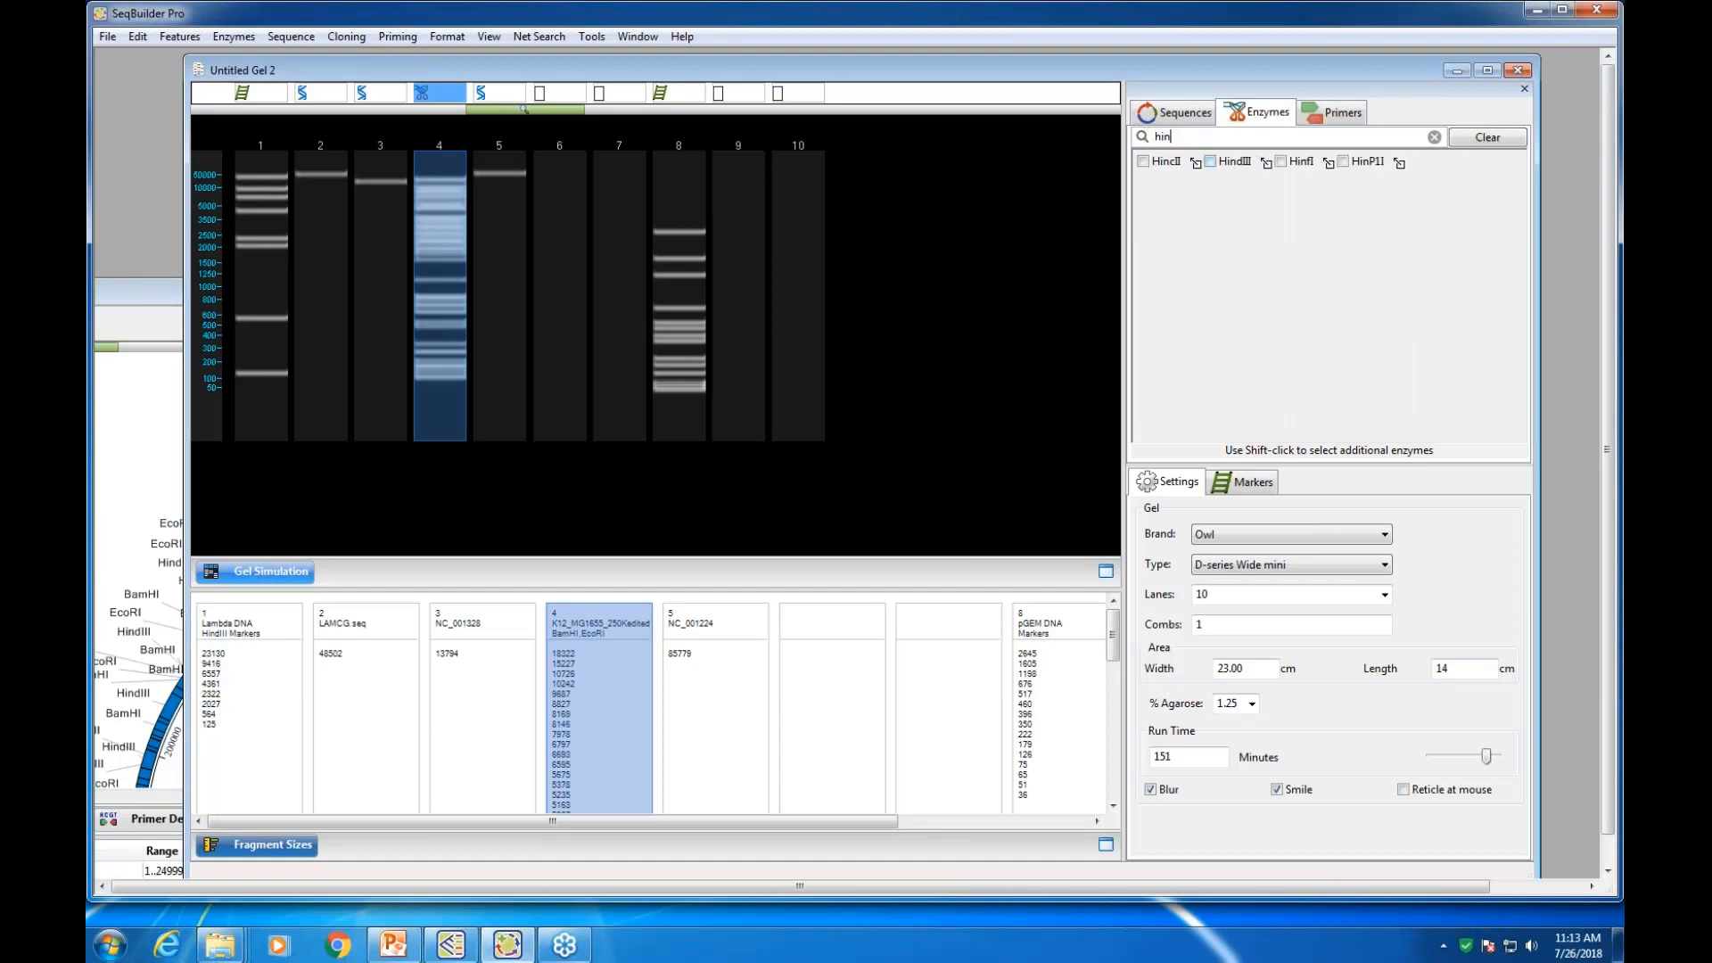
pyautogui.click(1211, 162)
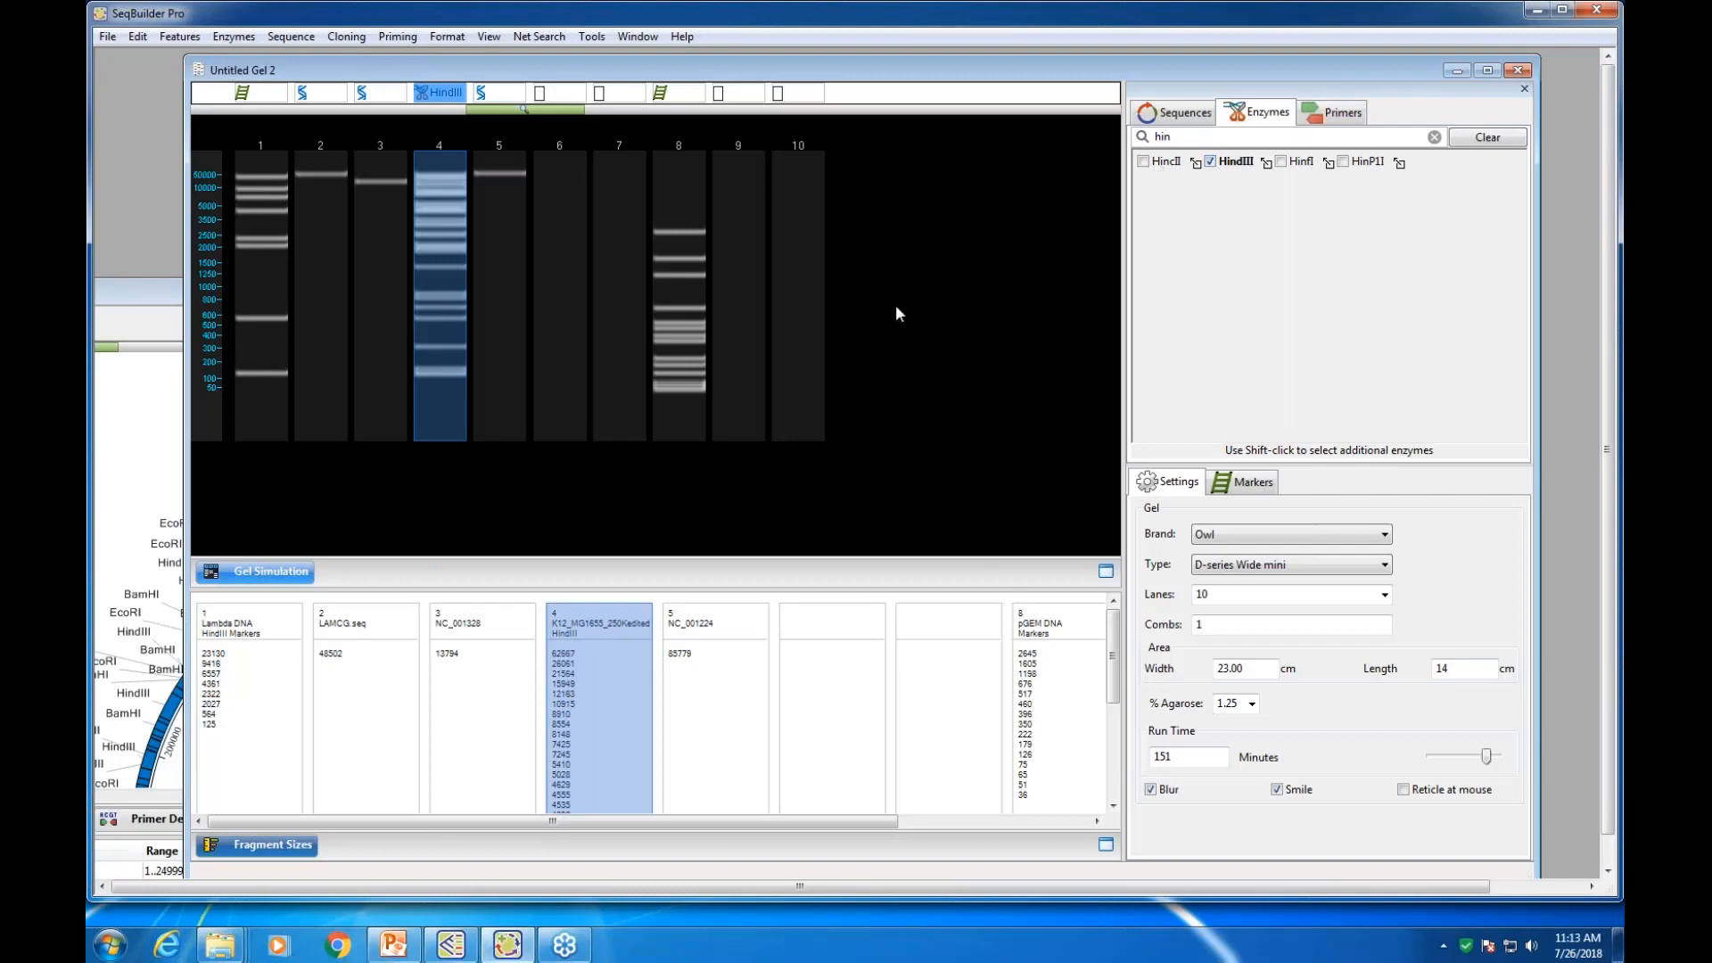
# Find EcoRI and BamHI with the enzyme filter and add both to the HindIII digest in lane 4
pyautogui.moveTo(437, 234)
pyautogui.moveTo(1155, 135); pyautogui.dragTo(1169, 138)
pyautogui.write('eco')
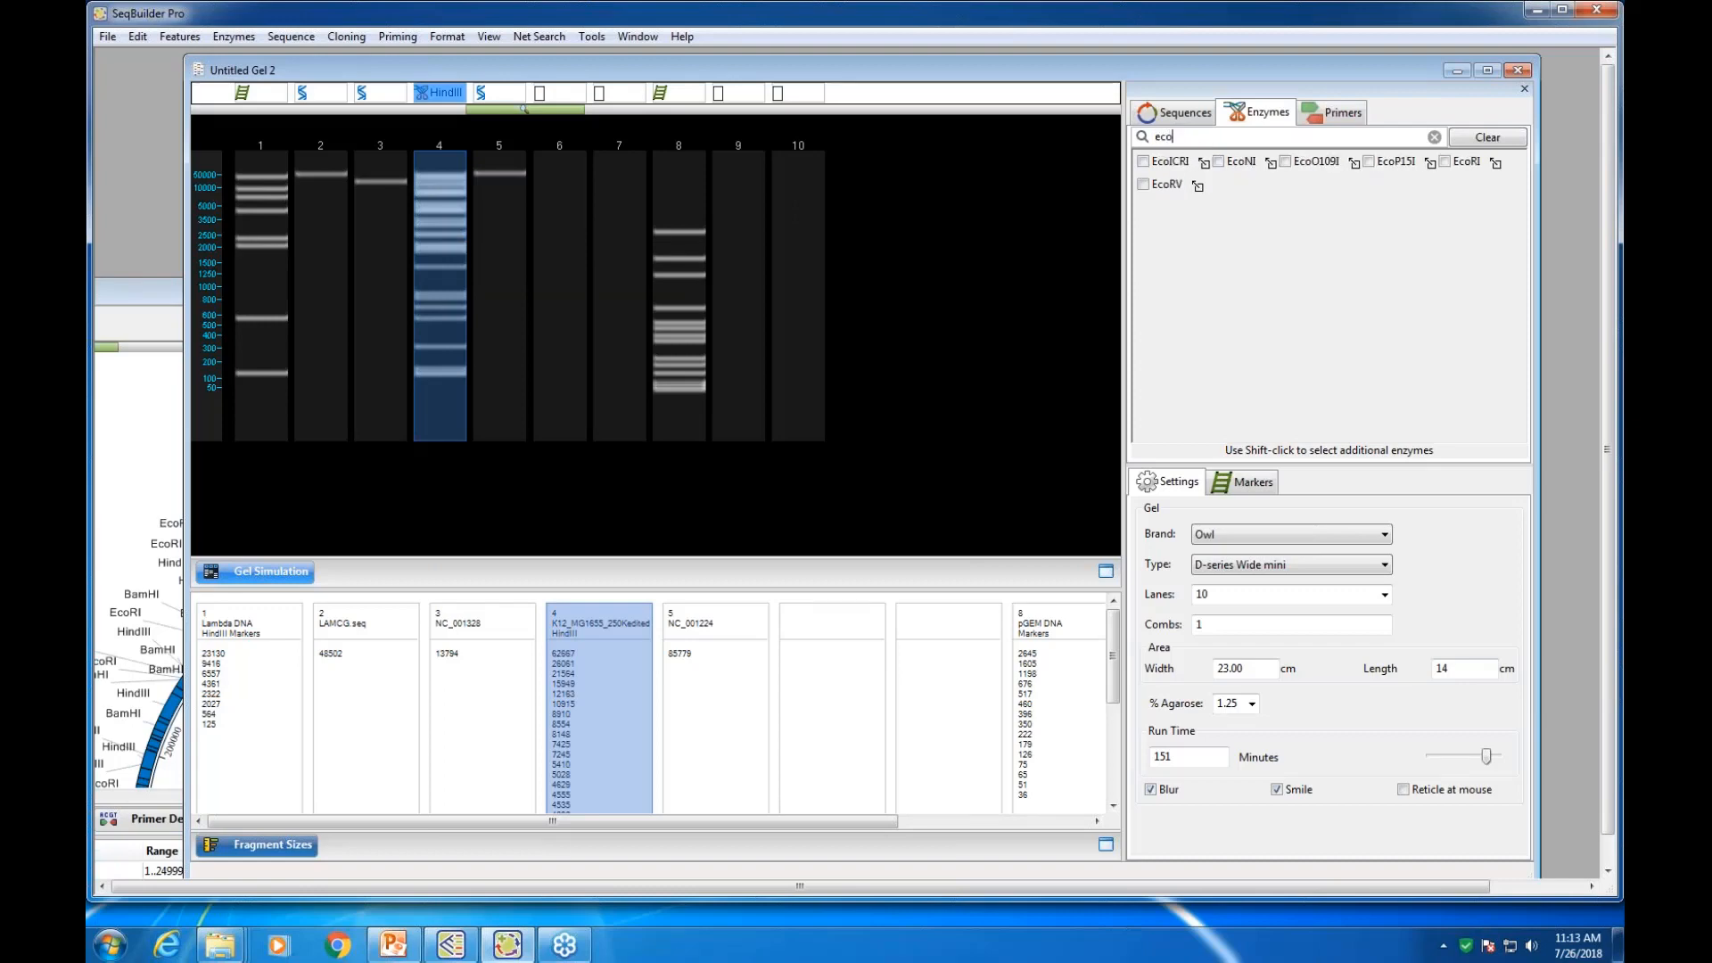
pyautogui.click(1444, 163)
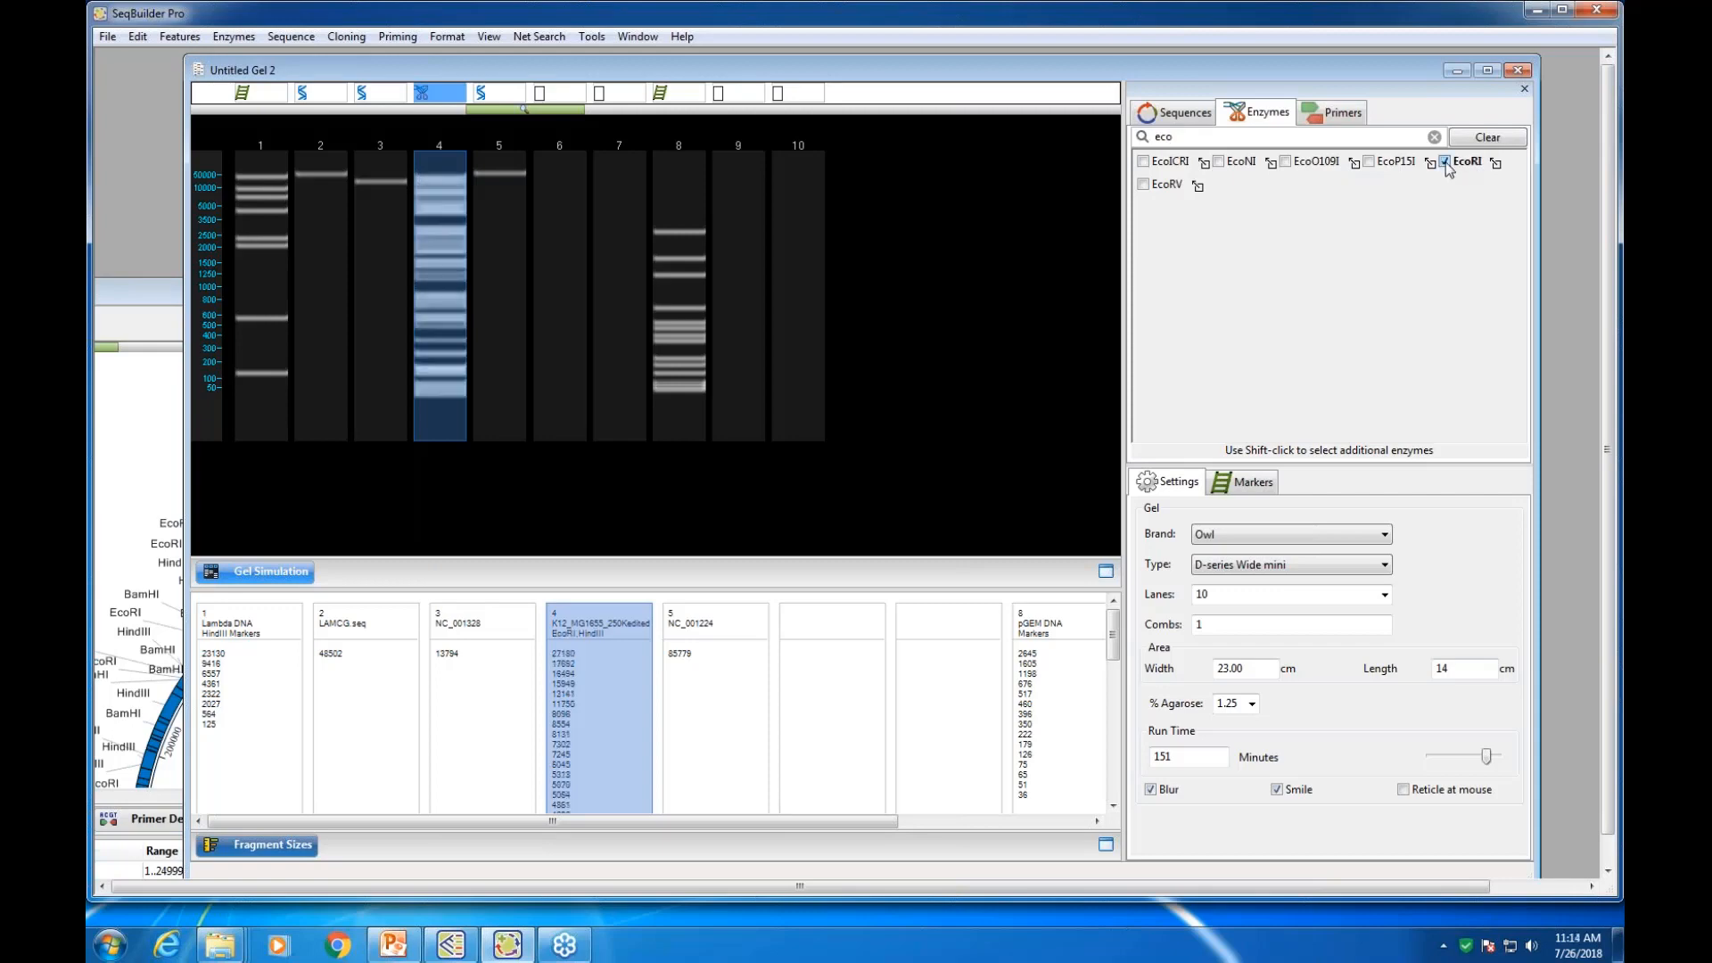
pyautogui.doubleClick(1187, 136)
pyautogui.write('bam')
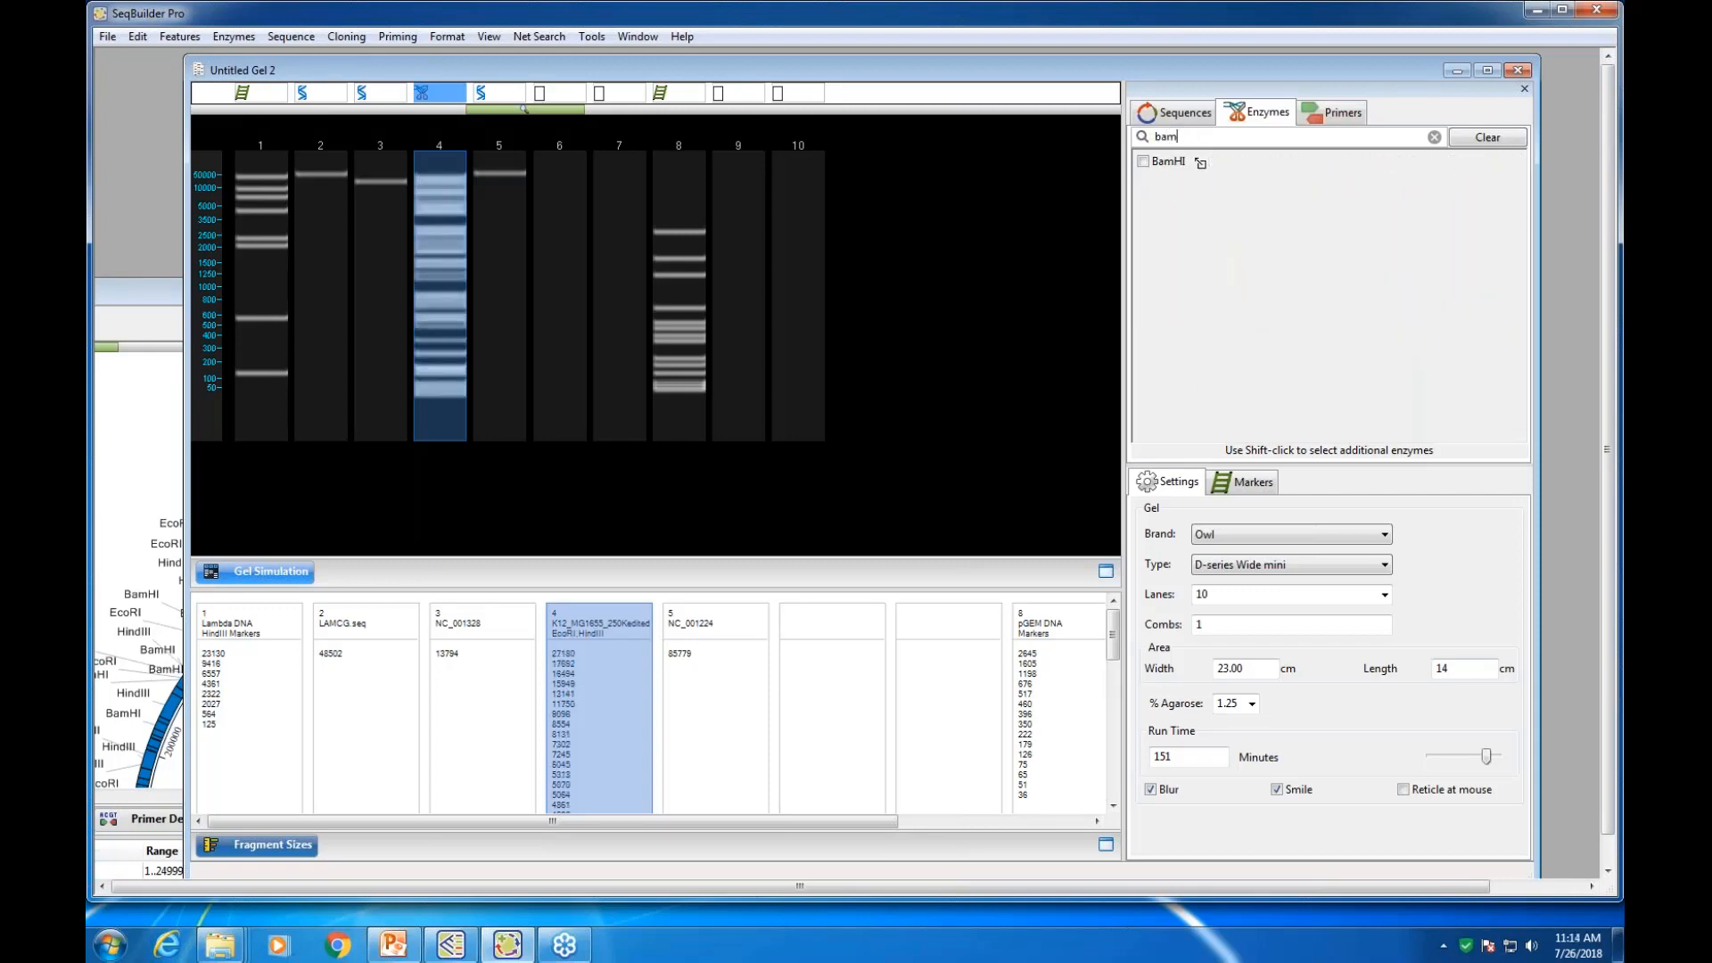
pyautogui.click(1143, 162)
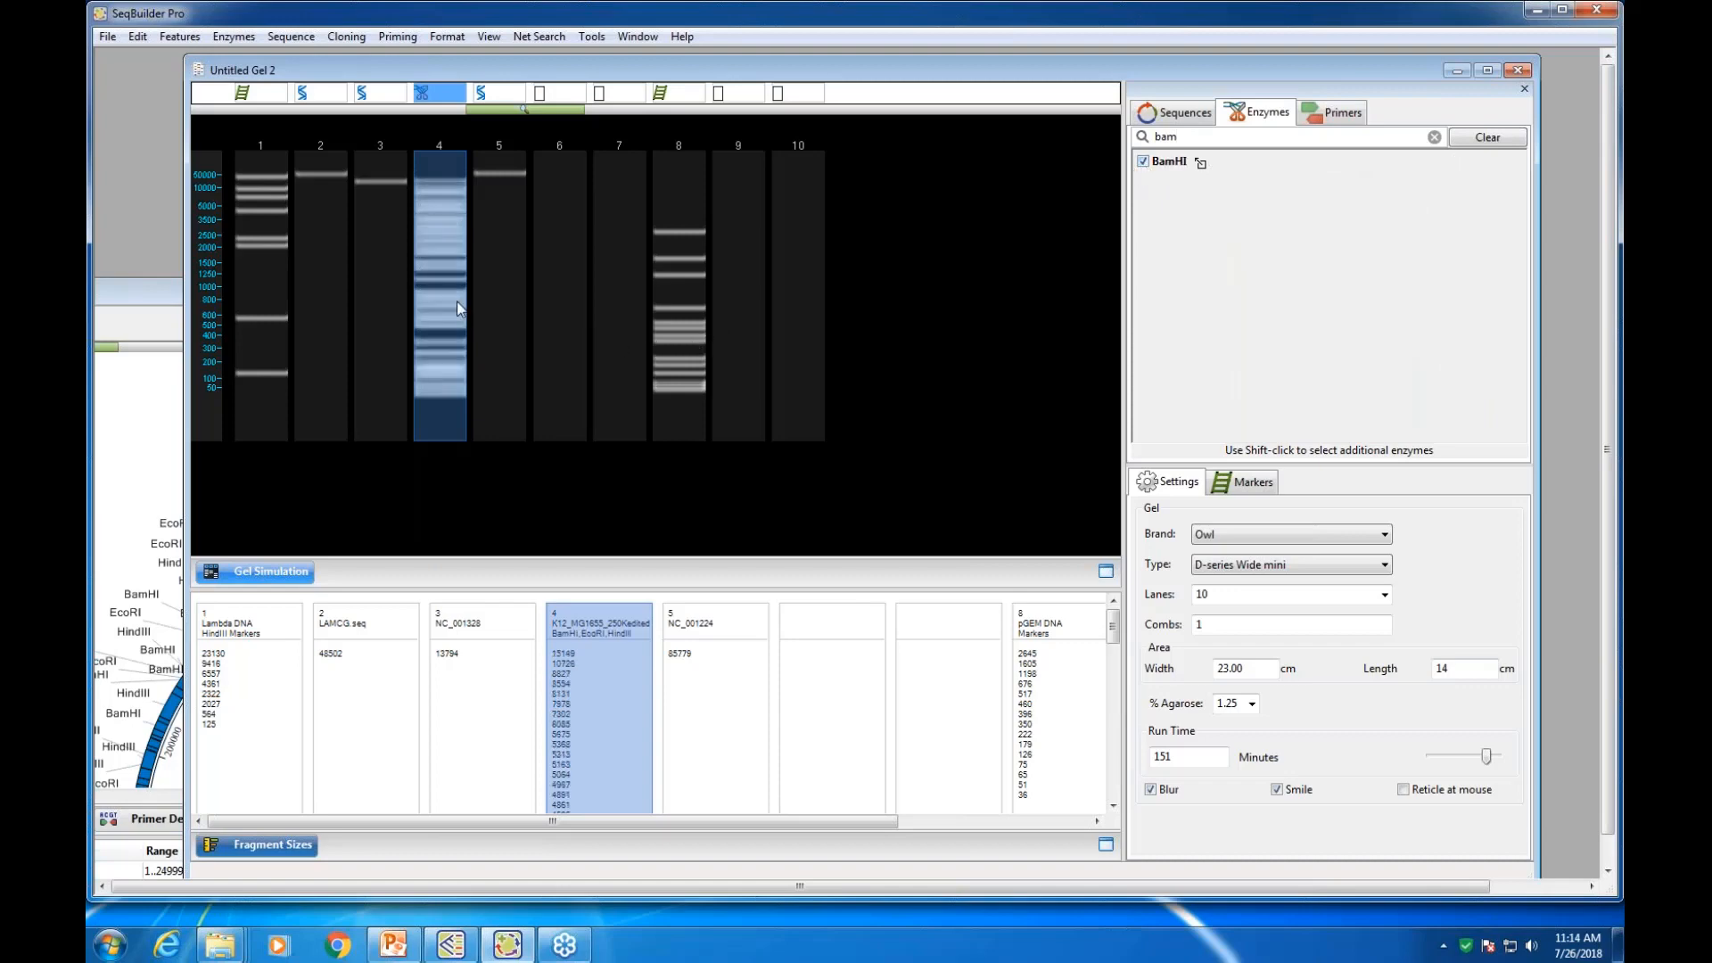
# Enlarge the fragment size list and examine the triple-digest bands in lane 4 along the gel at higher magnification
pyautogui.moveTo(462, 305)
pyautogui.moveTo(616, 589); pyautogui.dragTo(615, 486)
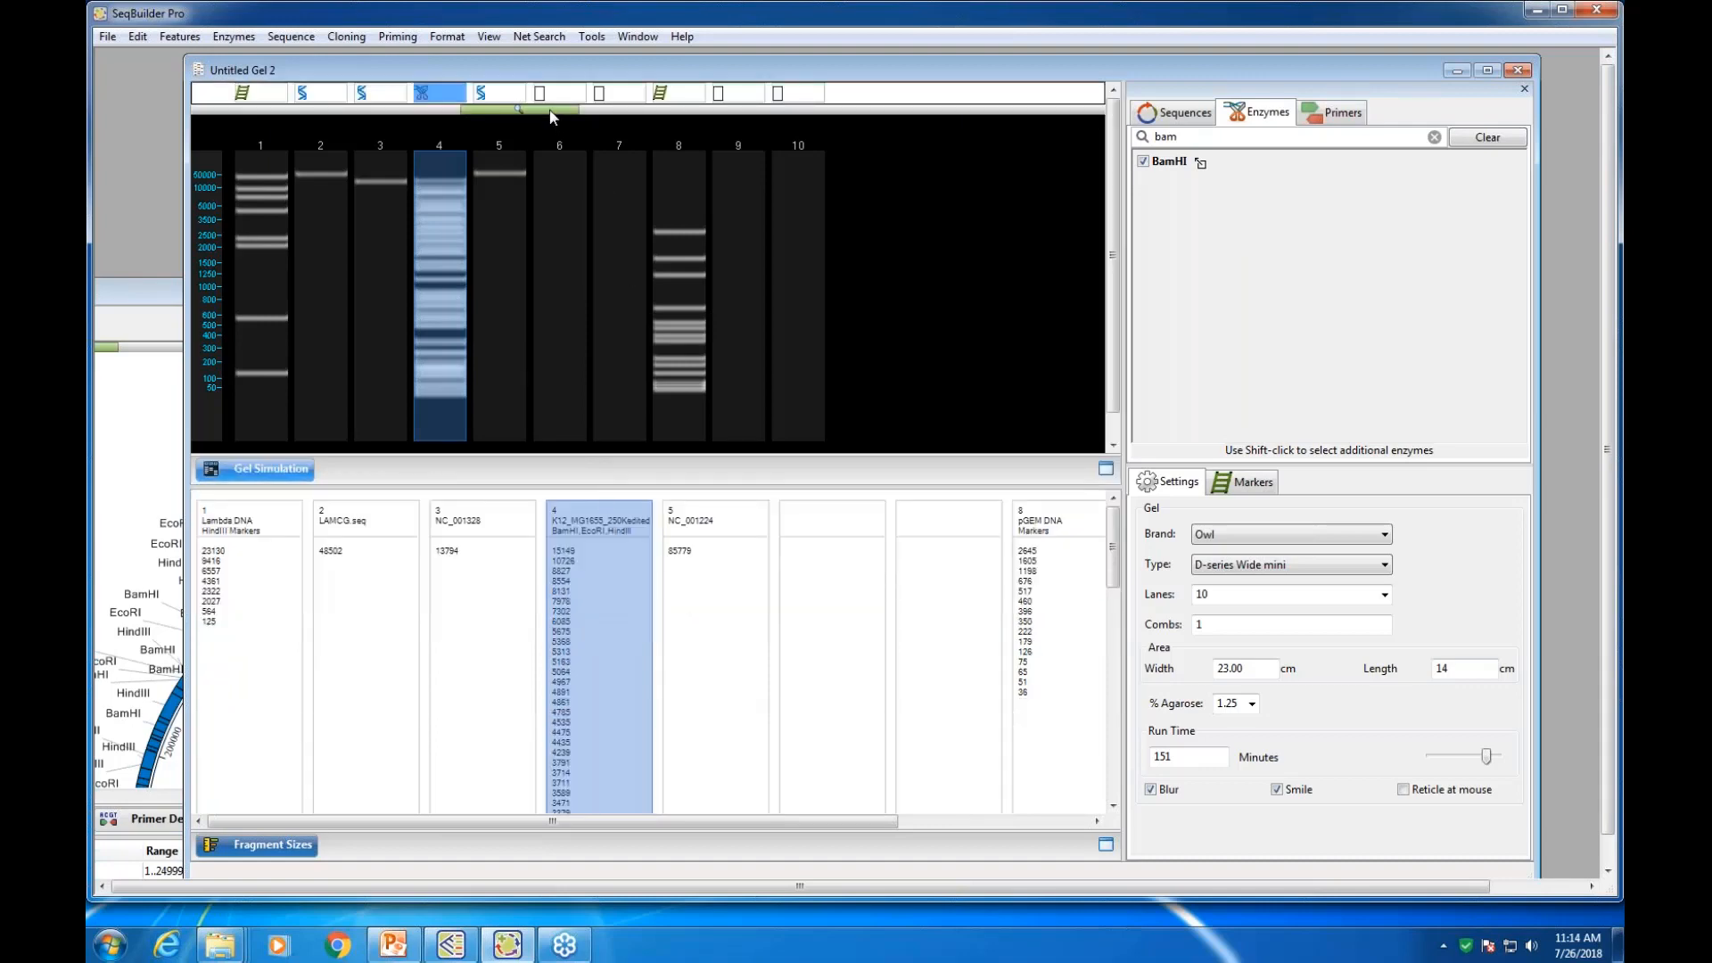
pyautogui.moveTo(553, 115); pyautogui.dragTo(724, 113)
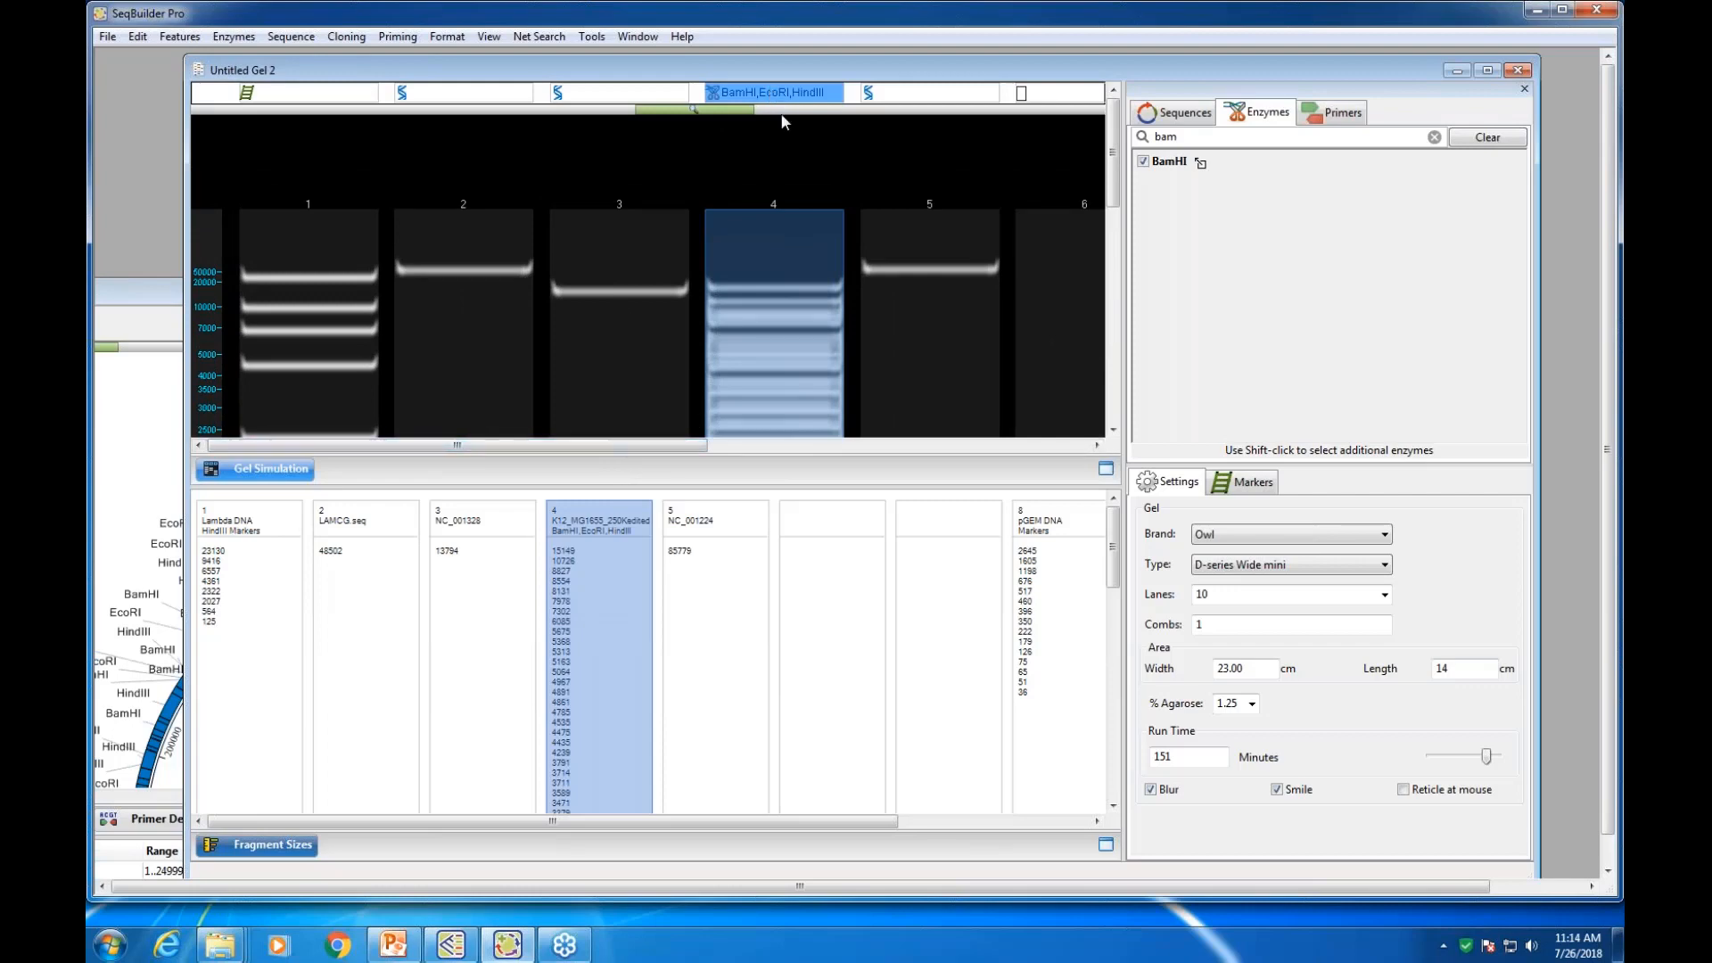
pyautogui.click(751, 115)
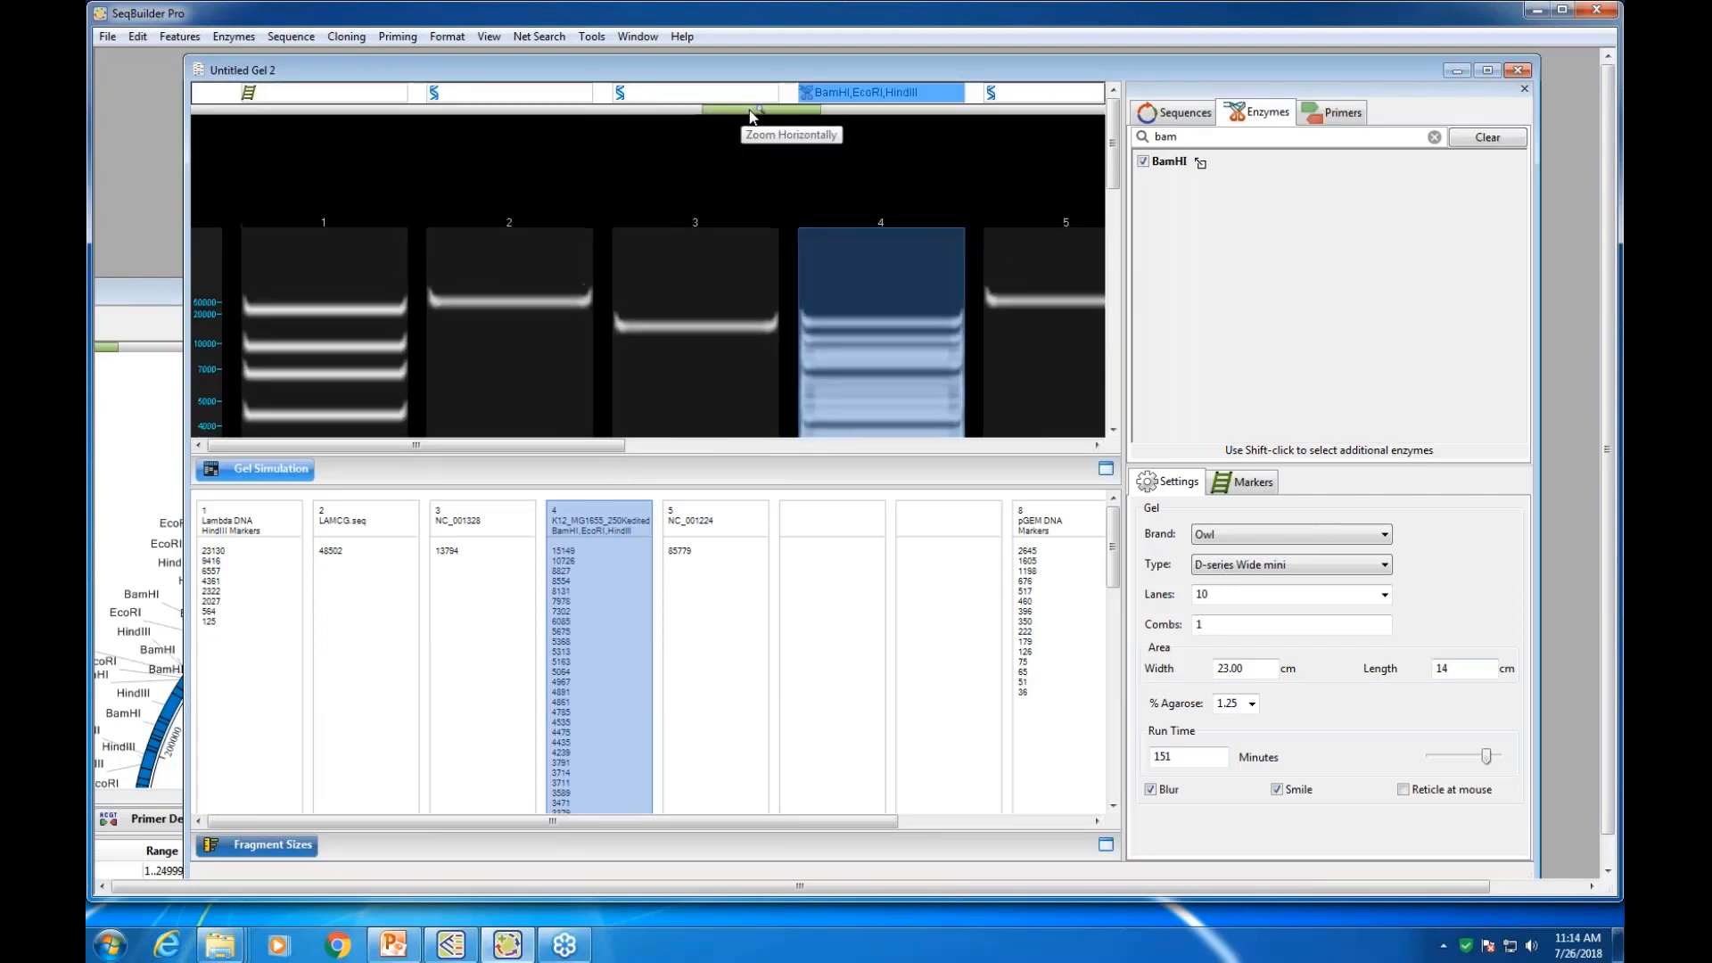
pyautogui.moveTo(751, 115); pyautogui.dragTo(754, 114)
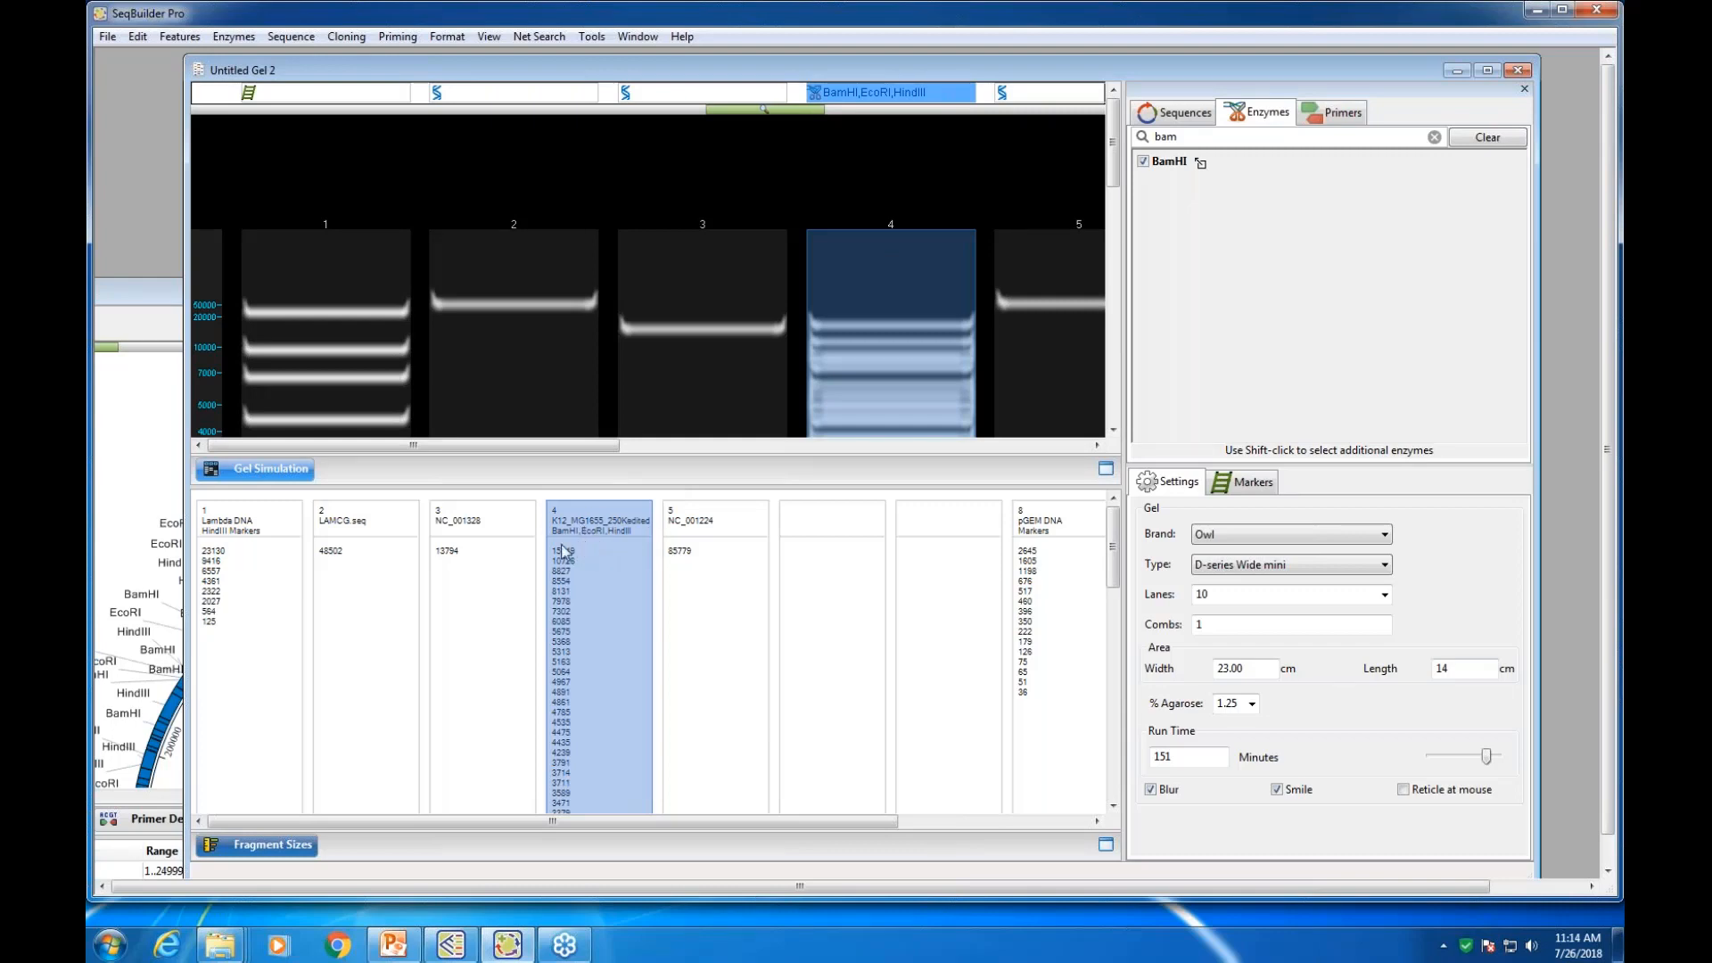
pyautogui.moveTo(1113, 553); pyautogui.dragTo(1110, 207)
pyautogui.scroll(-5, 1111, 207)
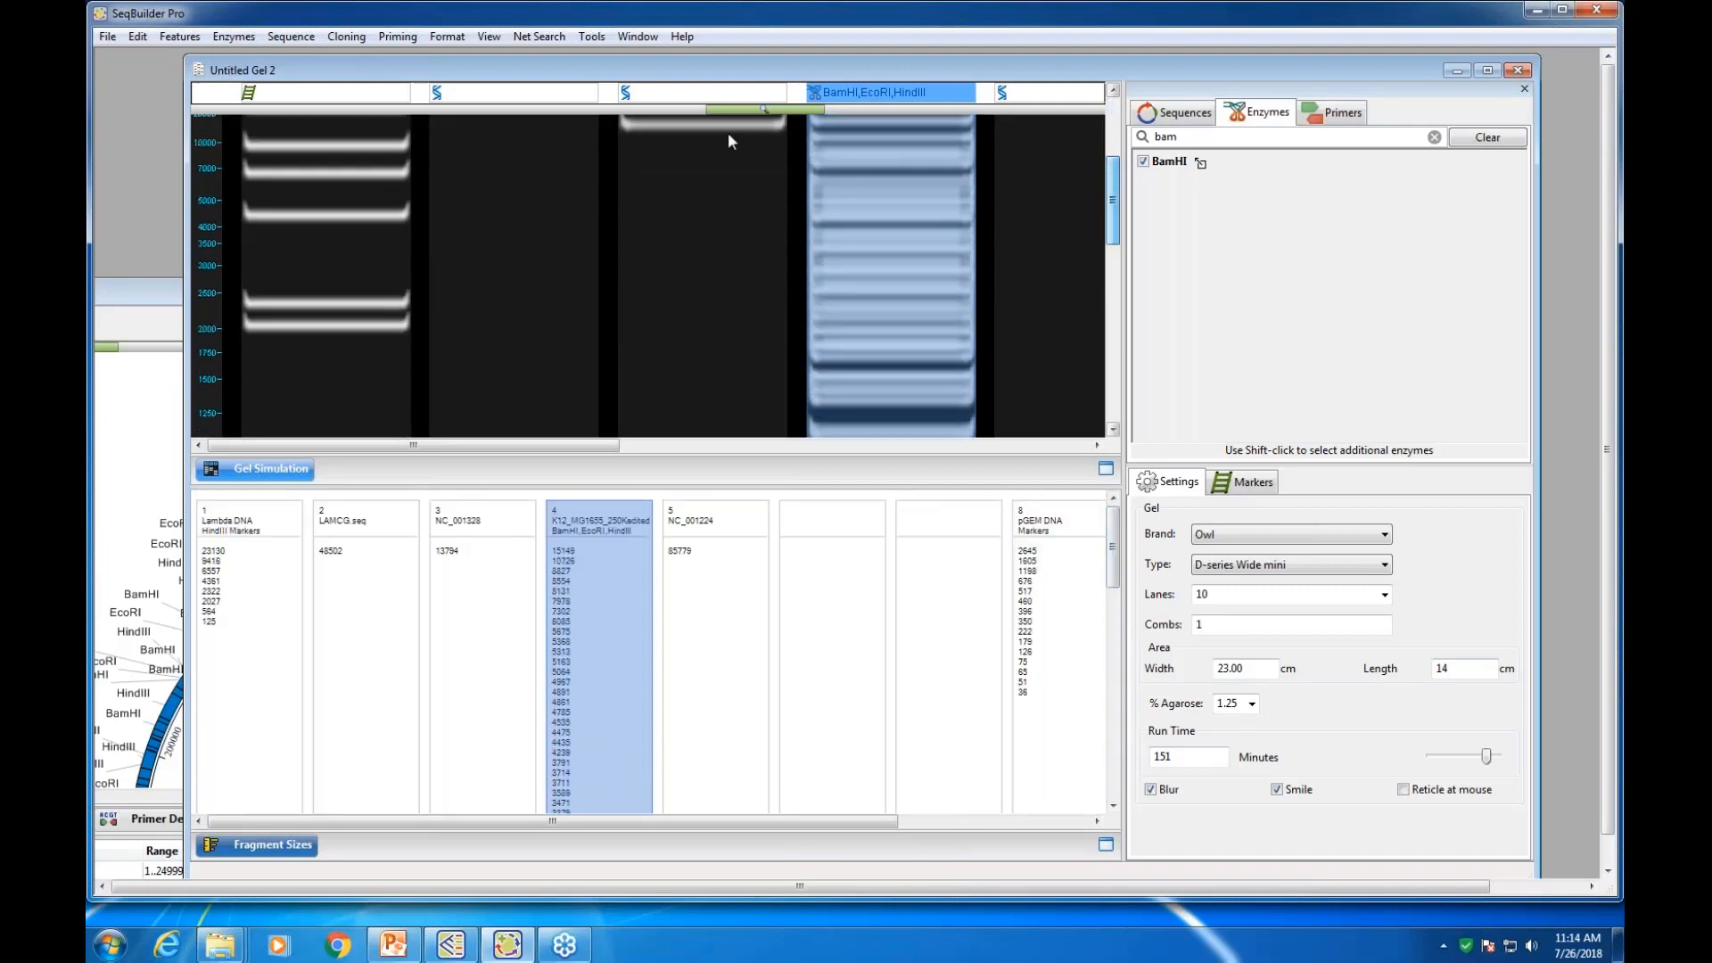
pyautogui.moveTo(763, 110); pyautogui.dragTo(615, 109)
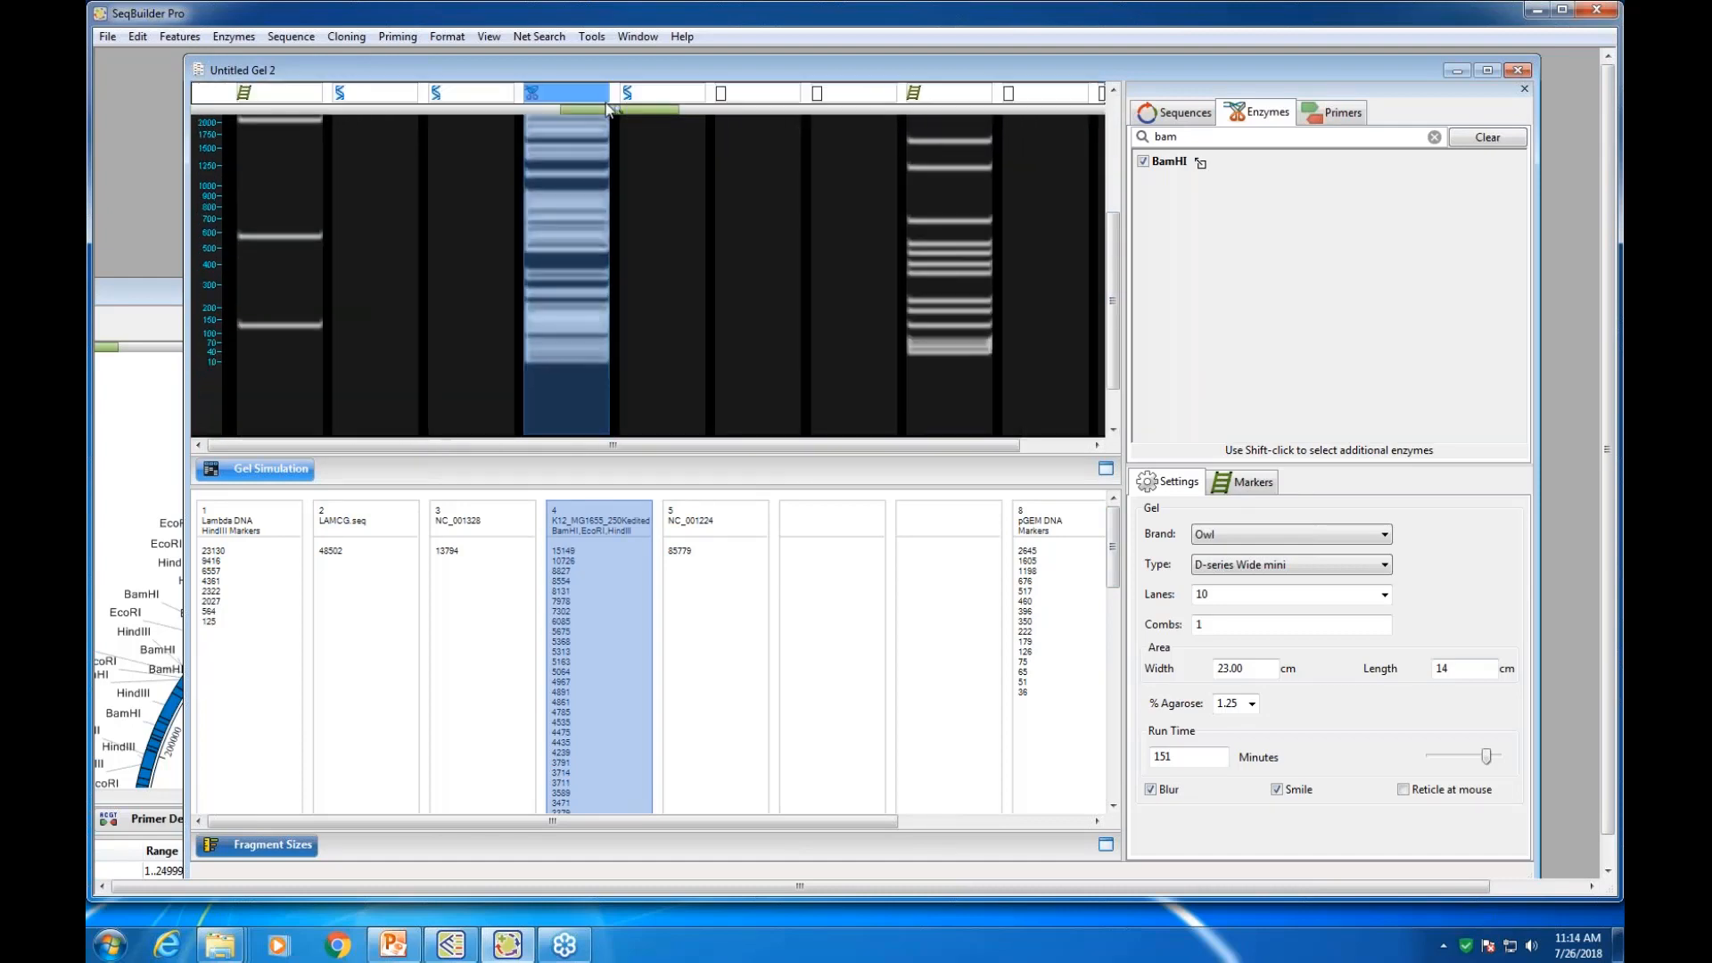
pyautogui.moveTo(1114, 229); pyautogui.dragTo(1114, 103)
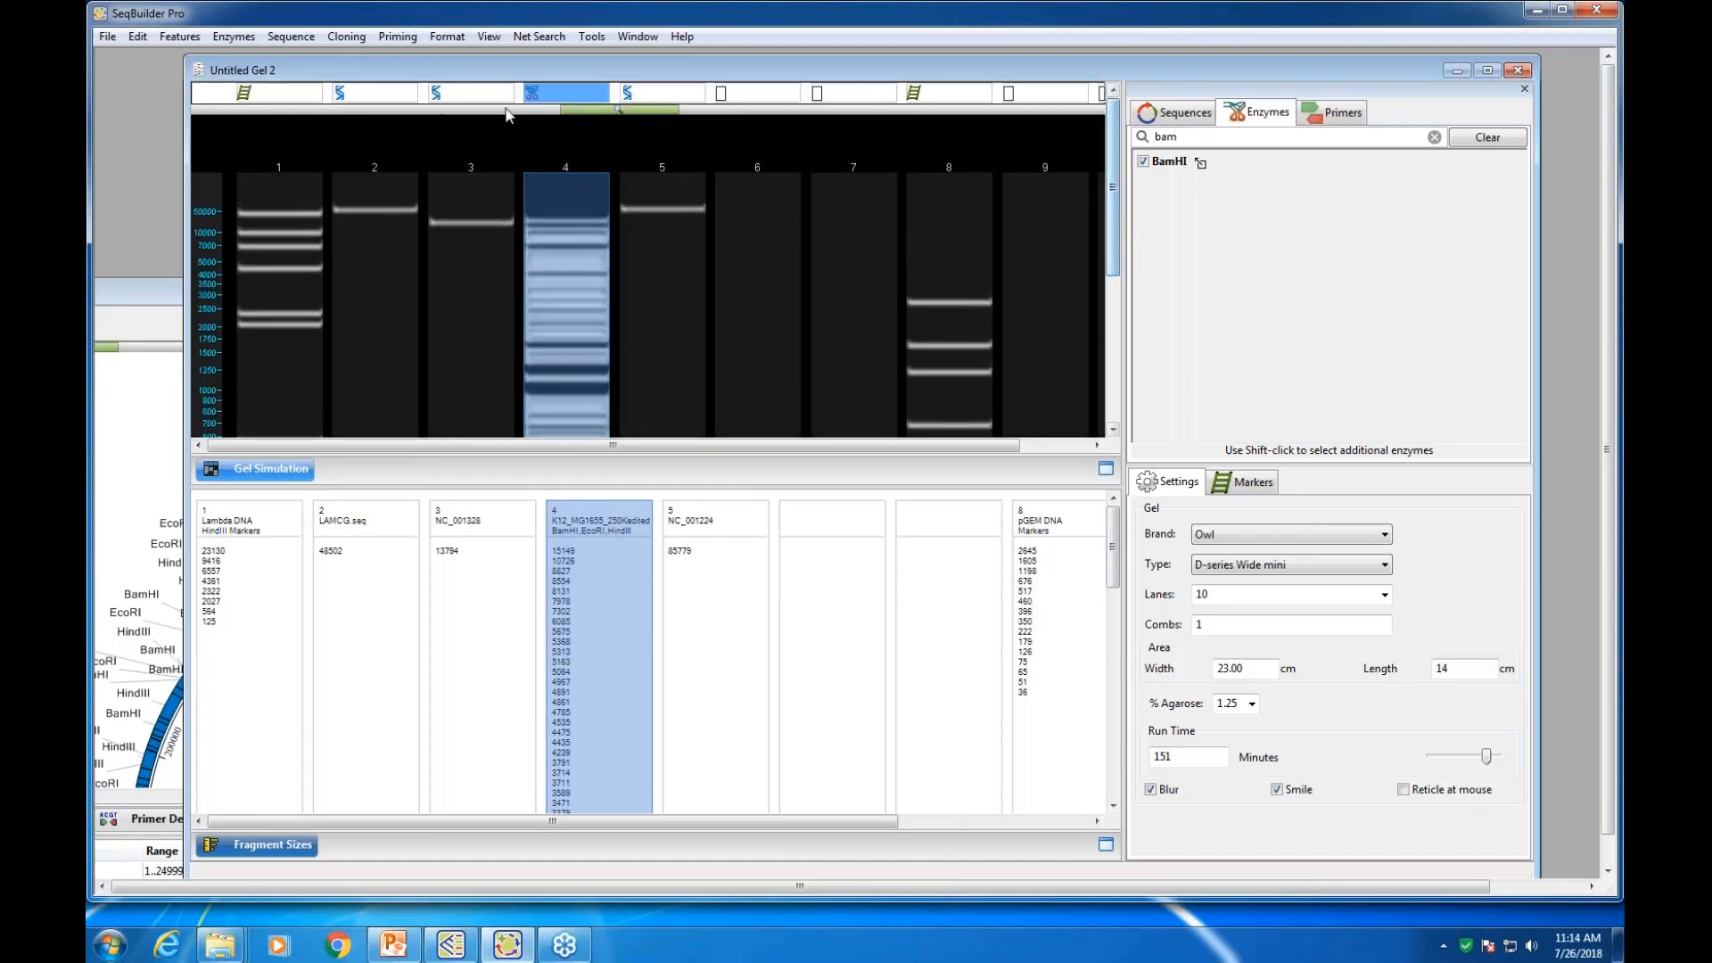
# Move the gel window off the circular map and select bands in lane 4 to locate their fragments on the map
pyautogui.moveTo(651, 111); pyautogui.dragTo(991, 87)
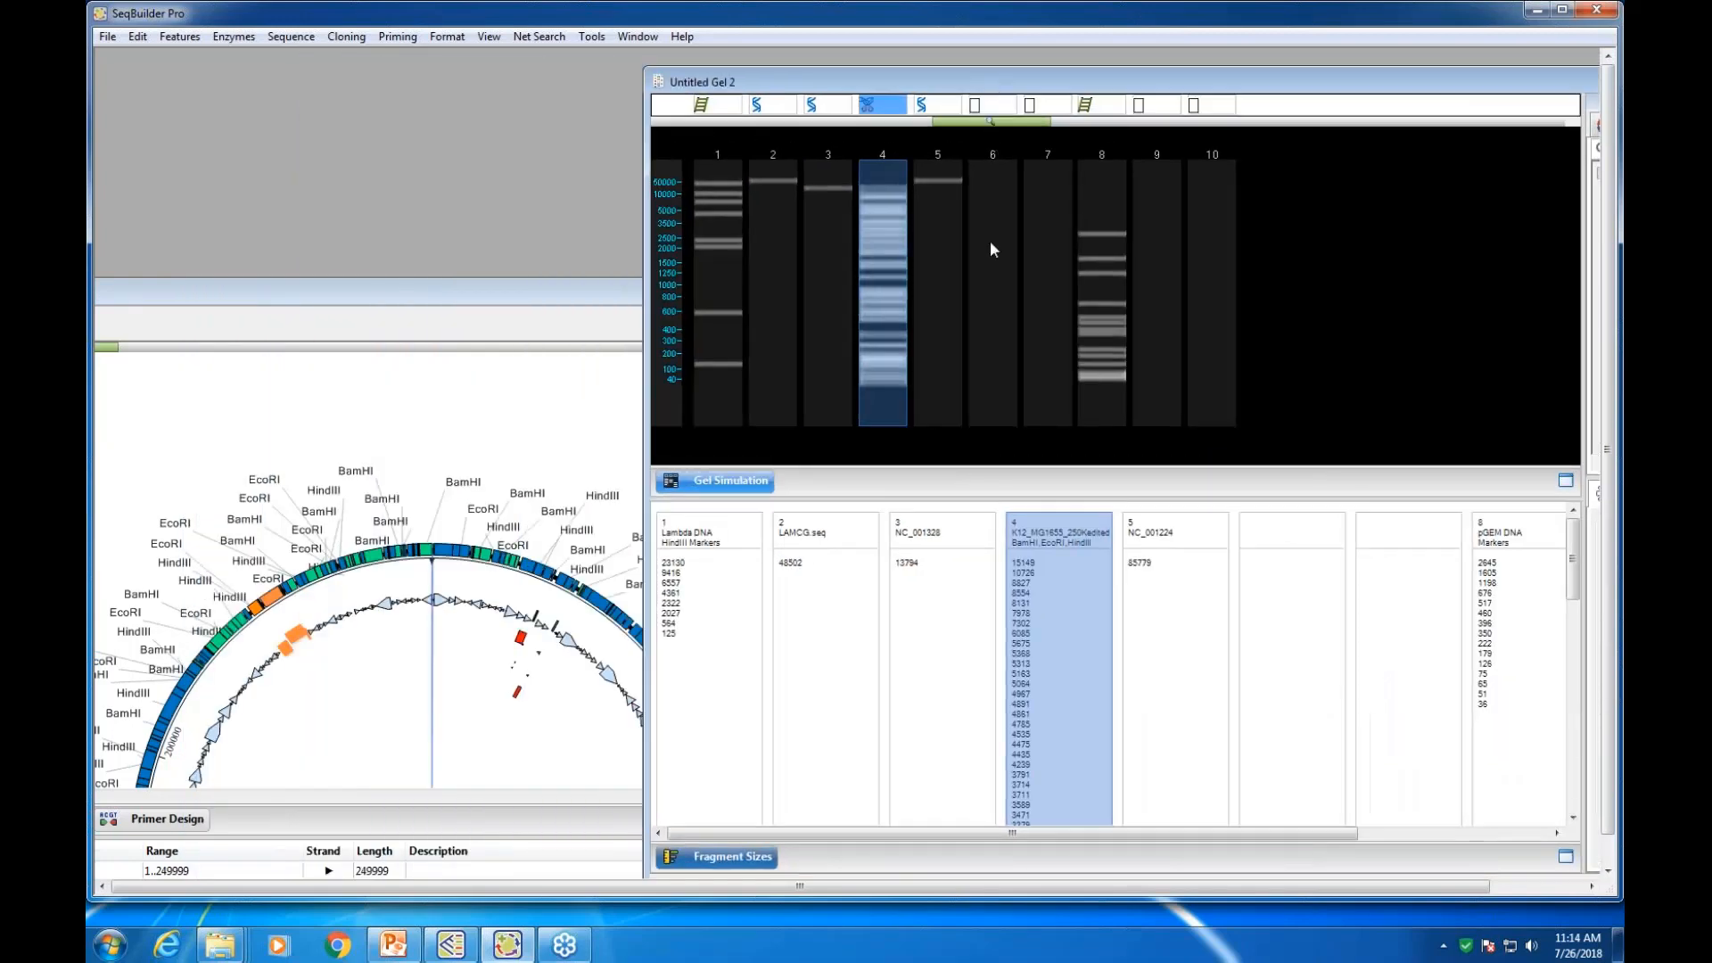
pyautogui.click(874, 285)
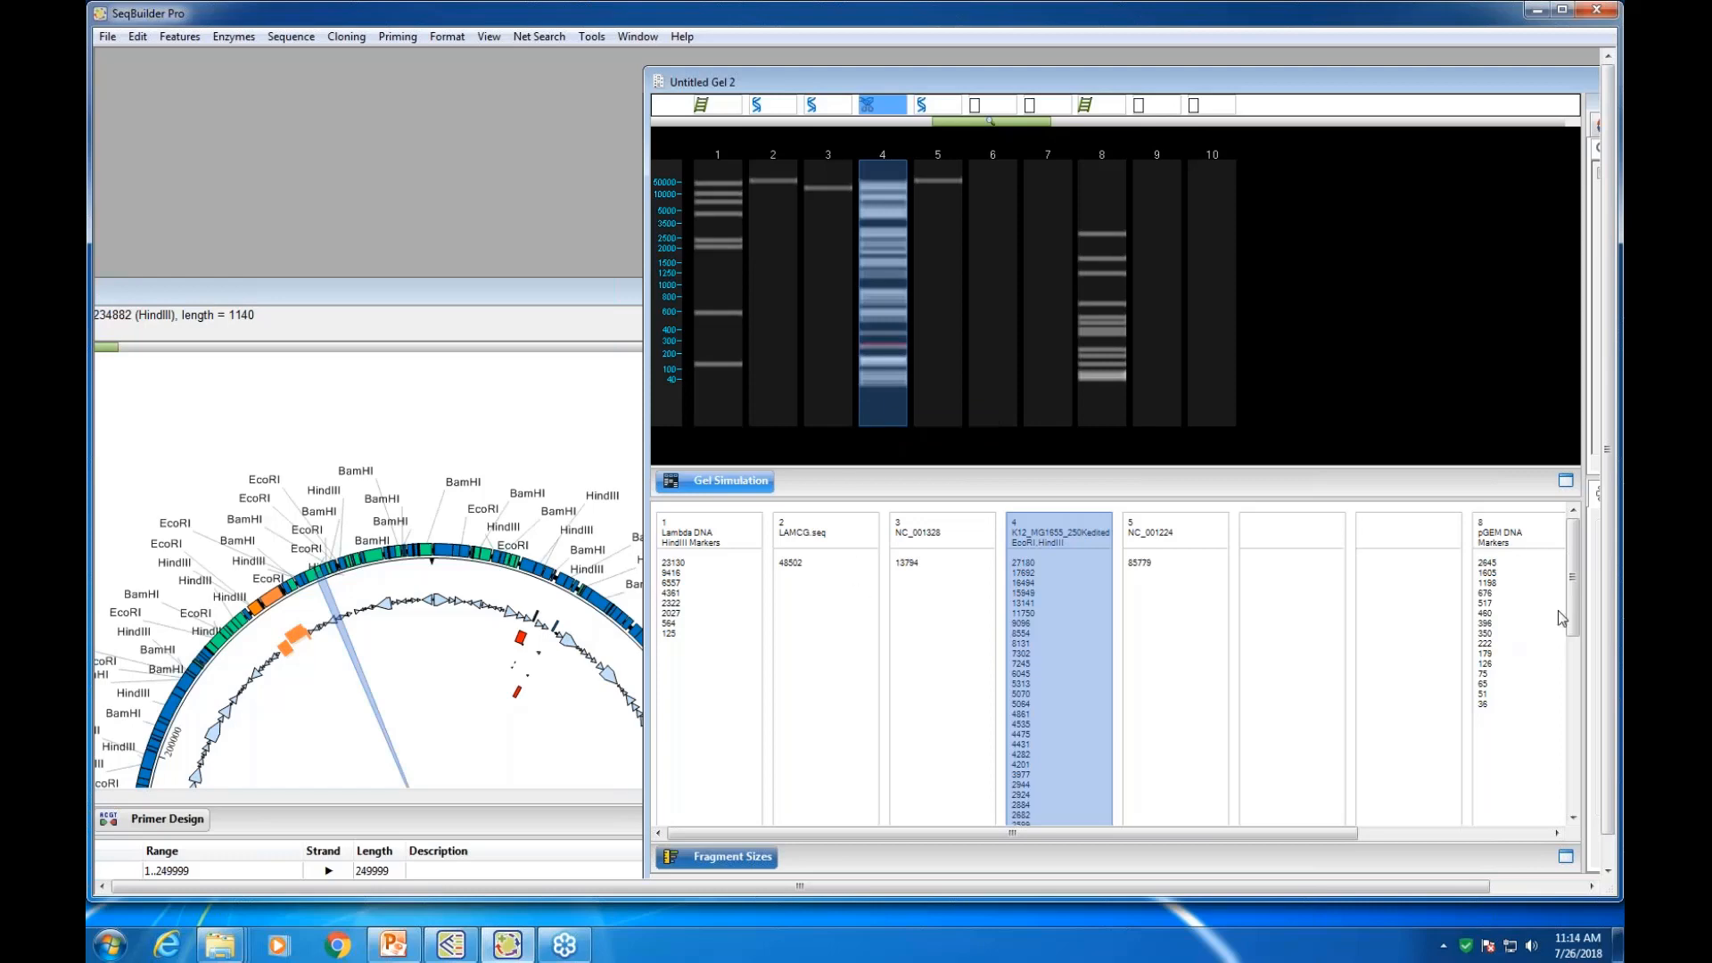
pyautogui.moveTo(1569, 620); pyautogui.dragTo(1573, 779)
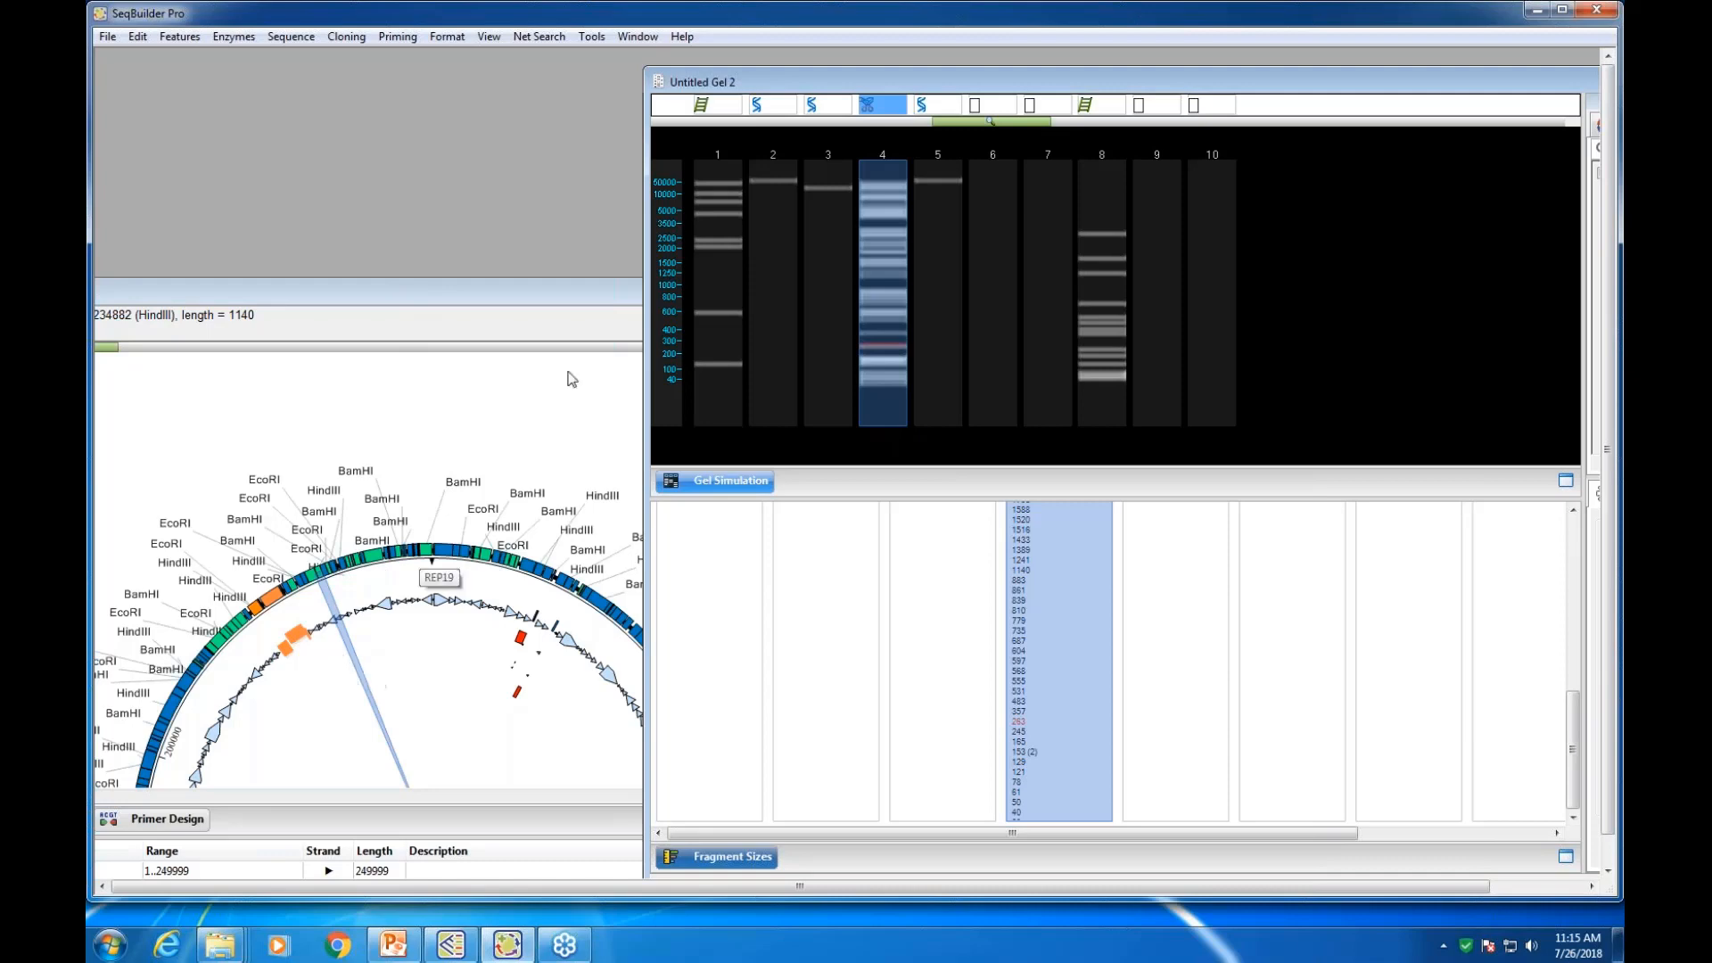
pyautogui.click(885, 184)
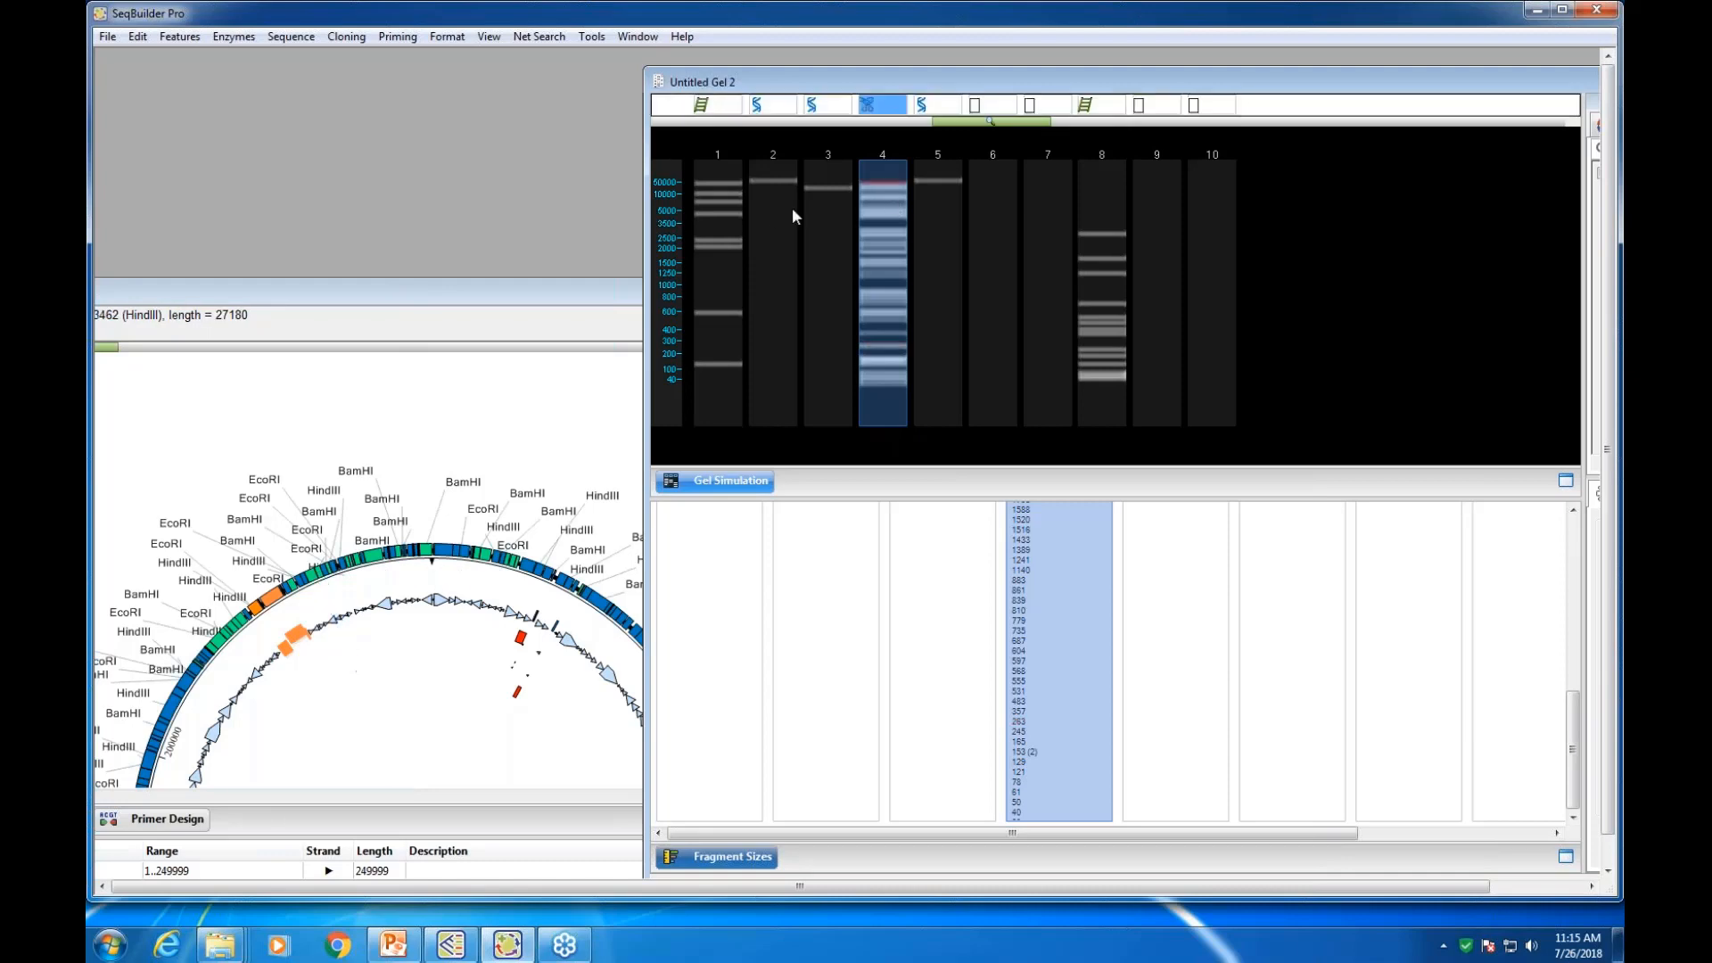
# Reposition the circular map and select the uppermost band of lane 4's HindIII digest to examine that fragment's position on the map
pyautogui.moveTo(512, 288); pyautogui.dragTo(565, 133)
pyautogui.click(1002, 395)
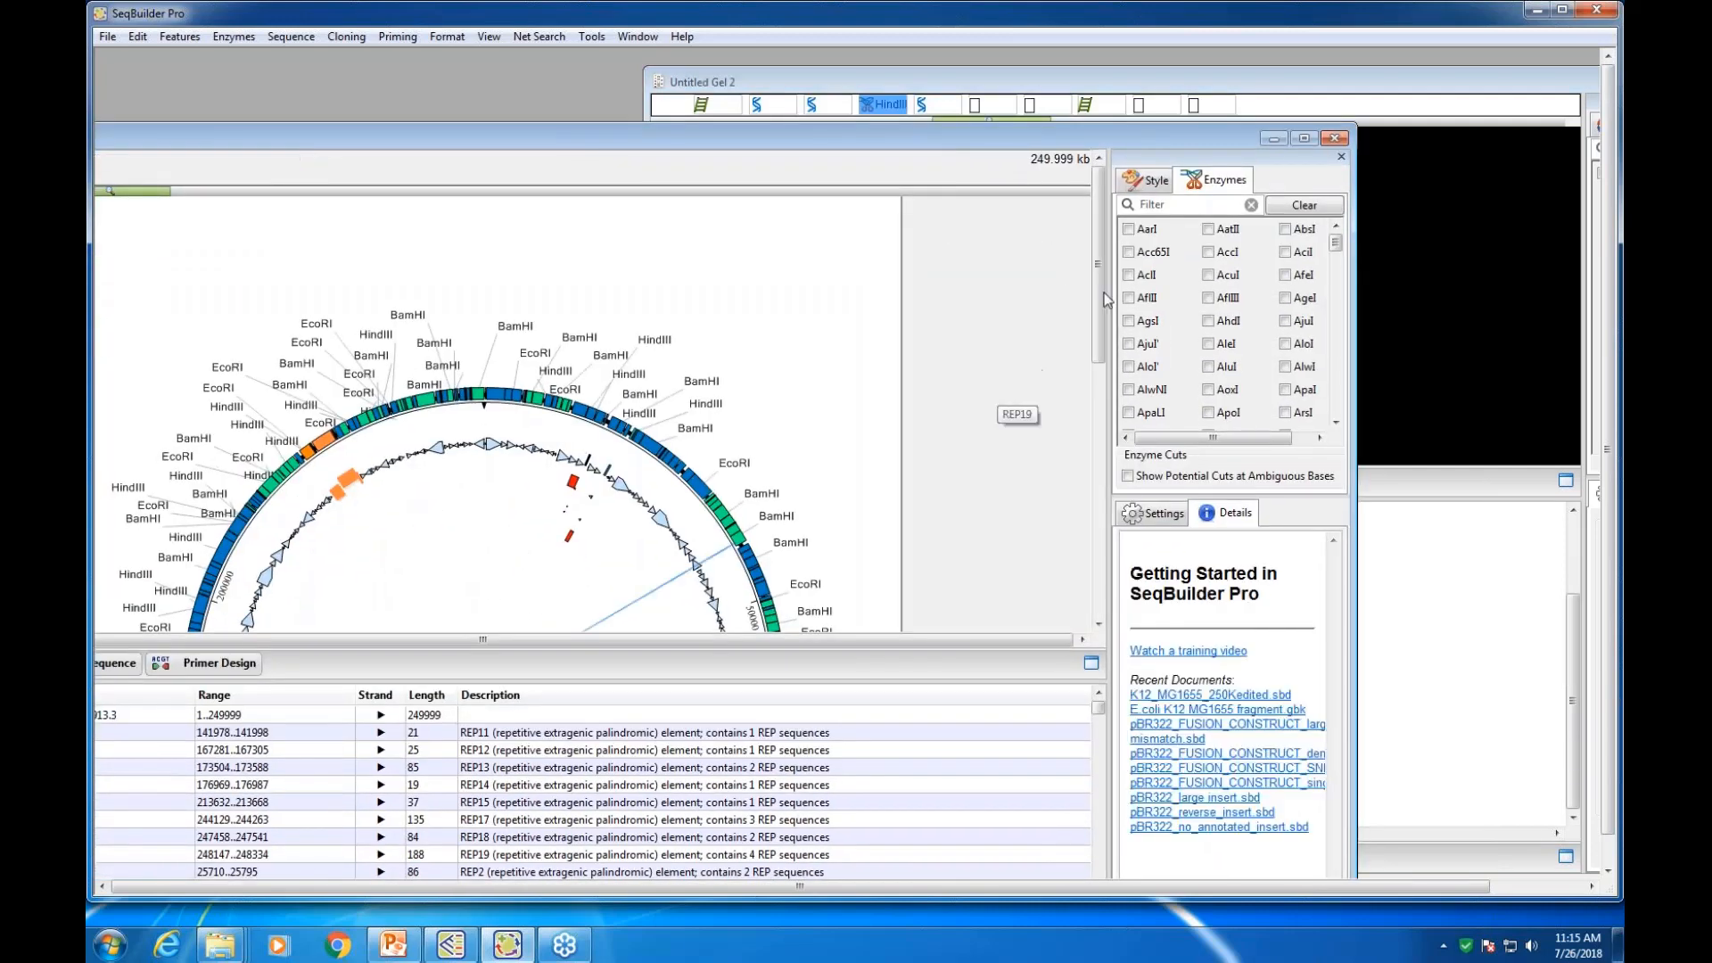
pyautogui.click(927, 85)
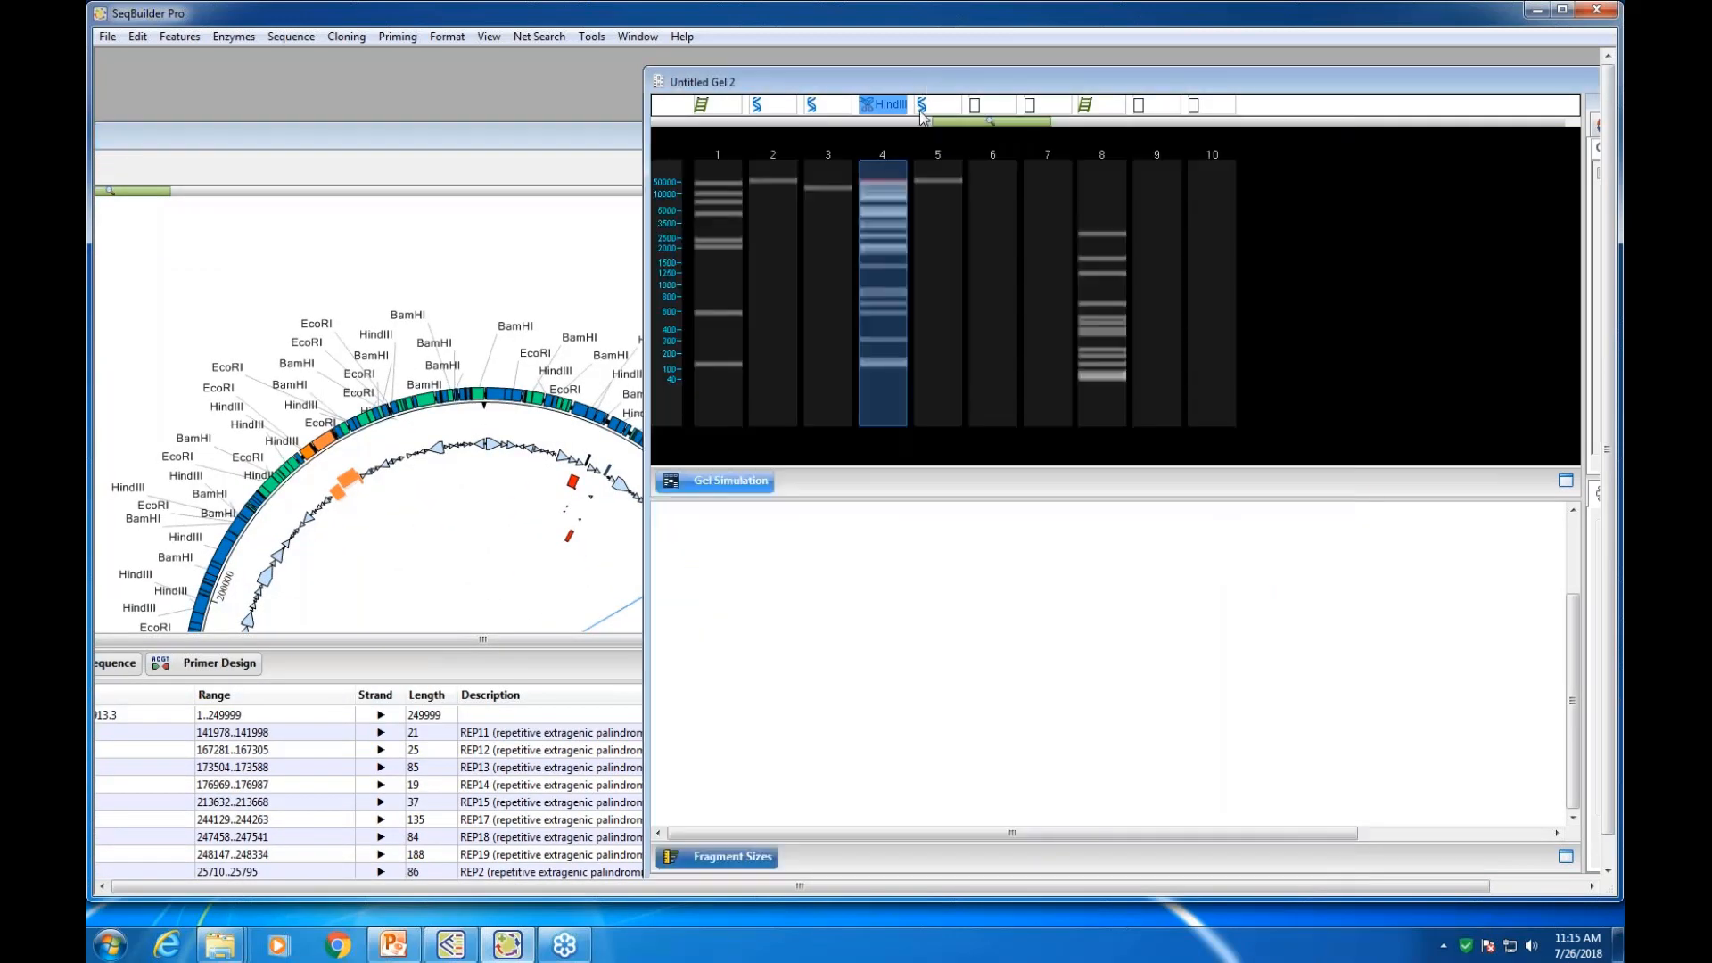
pyautogui.click(890, 183)
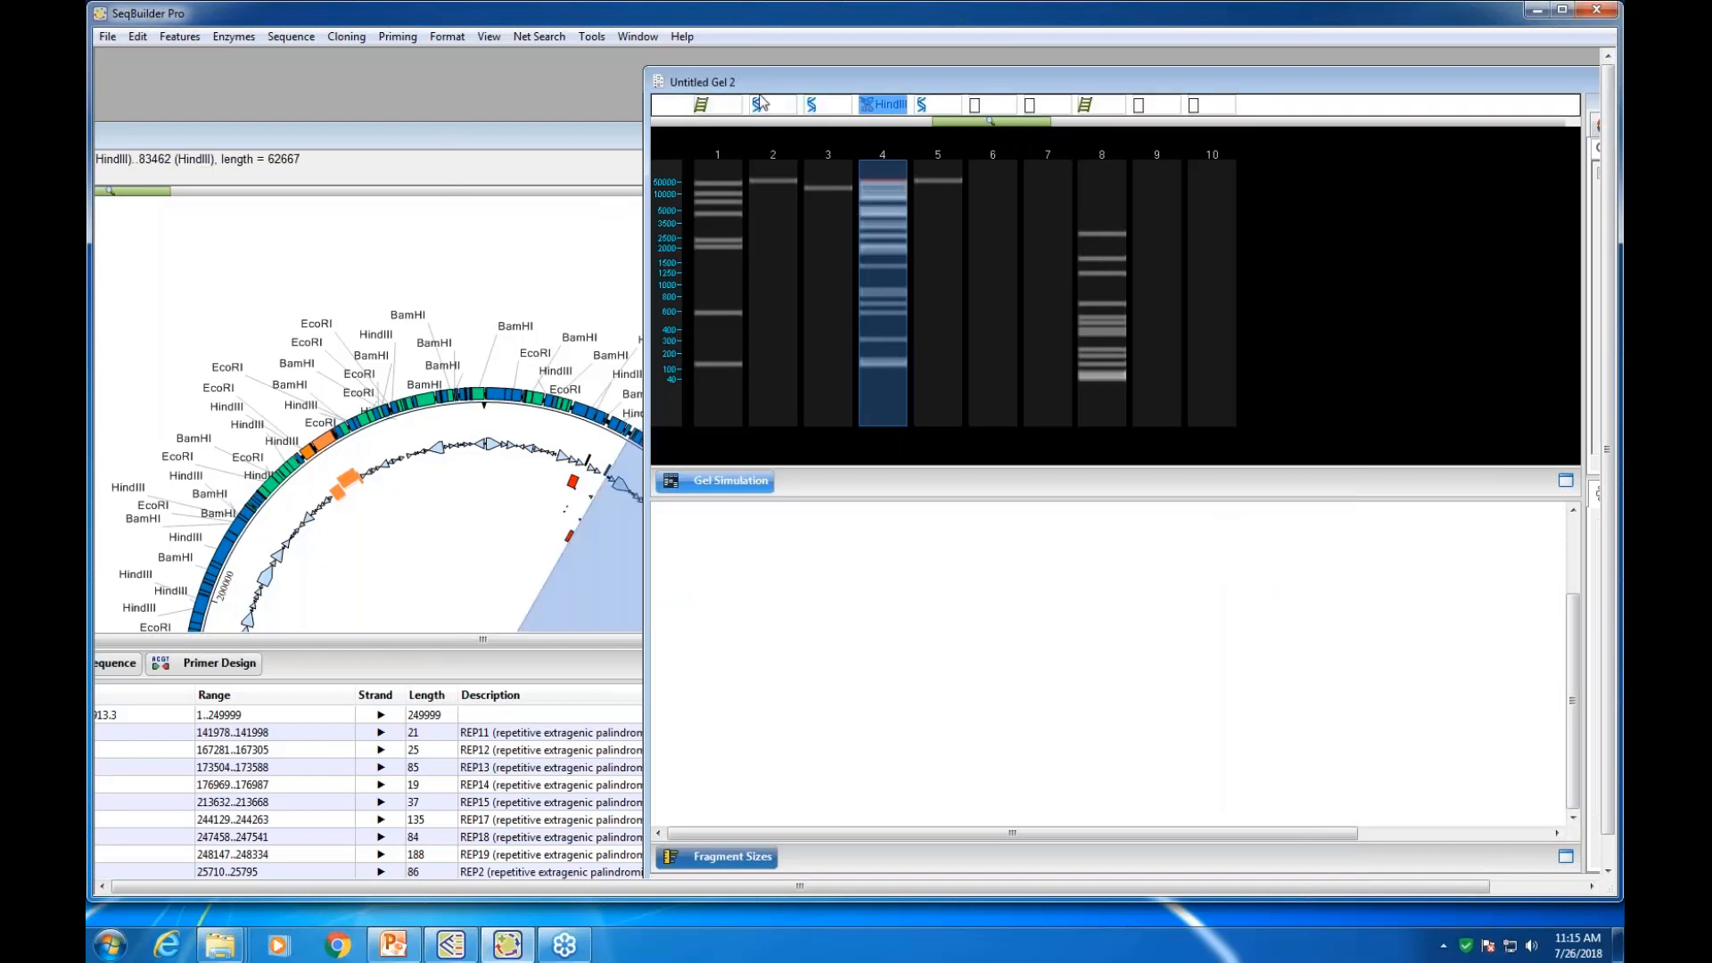
pyautogui.moveTo(778, 89); pyautogui.dragTo(1101, 294)
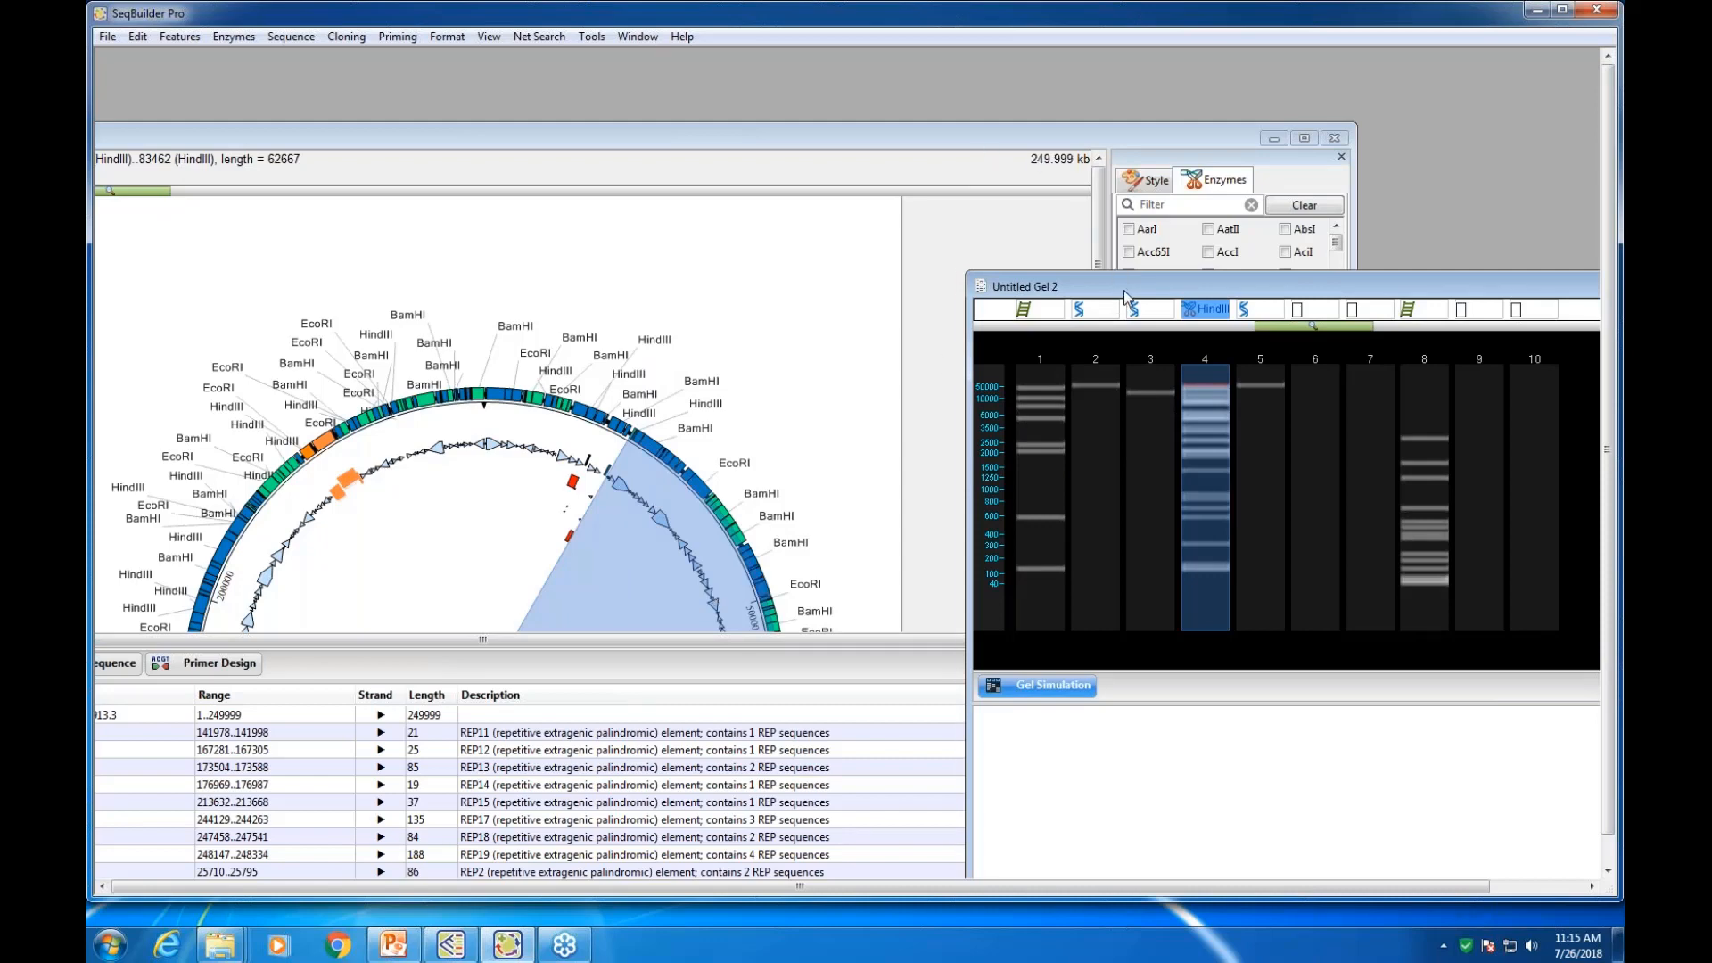
# Bring the gel settings back into view, filter the enzymes by "eco" and digest lane 2 with EcoRI
pyautogui.moveTo(1123, 290); pyautogui.dragTo(821, 195)
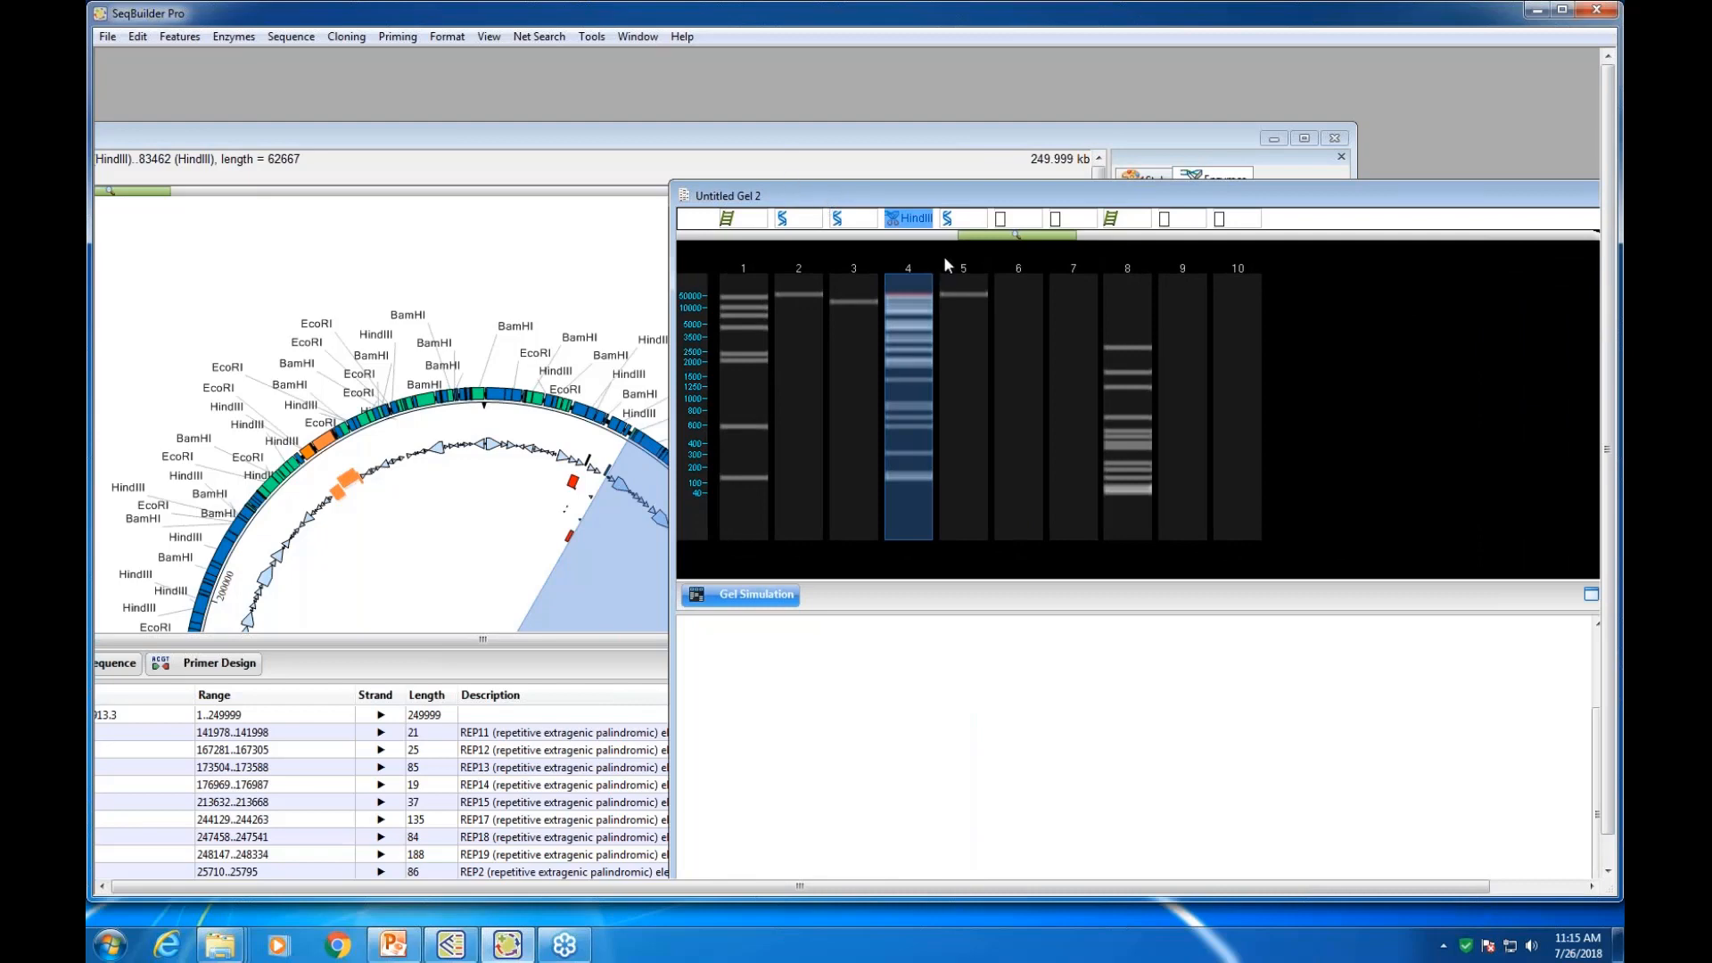
pyautogui.moveTo(890, 189); pyautogui.dragTo(559, 98)
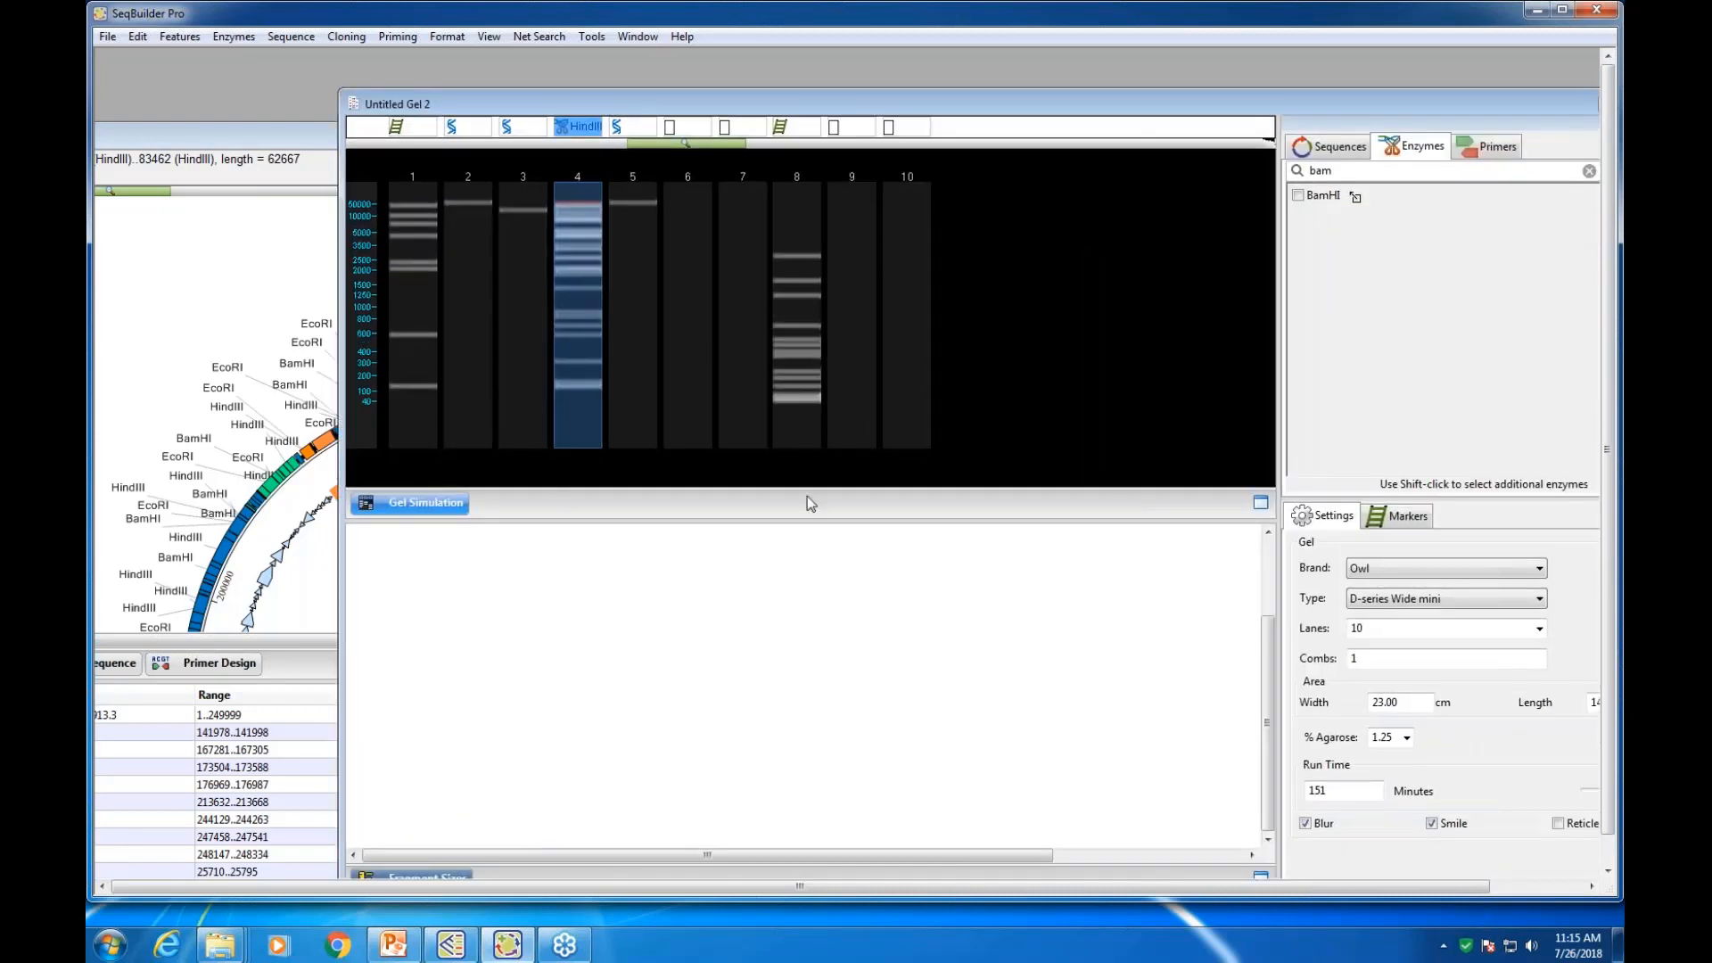
pyautogui.click(631, 273)
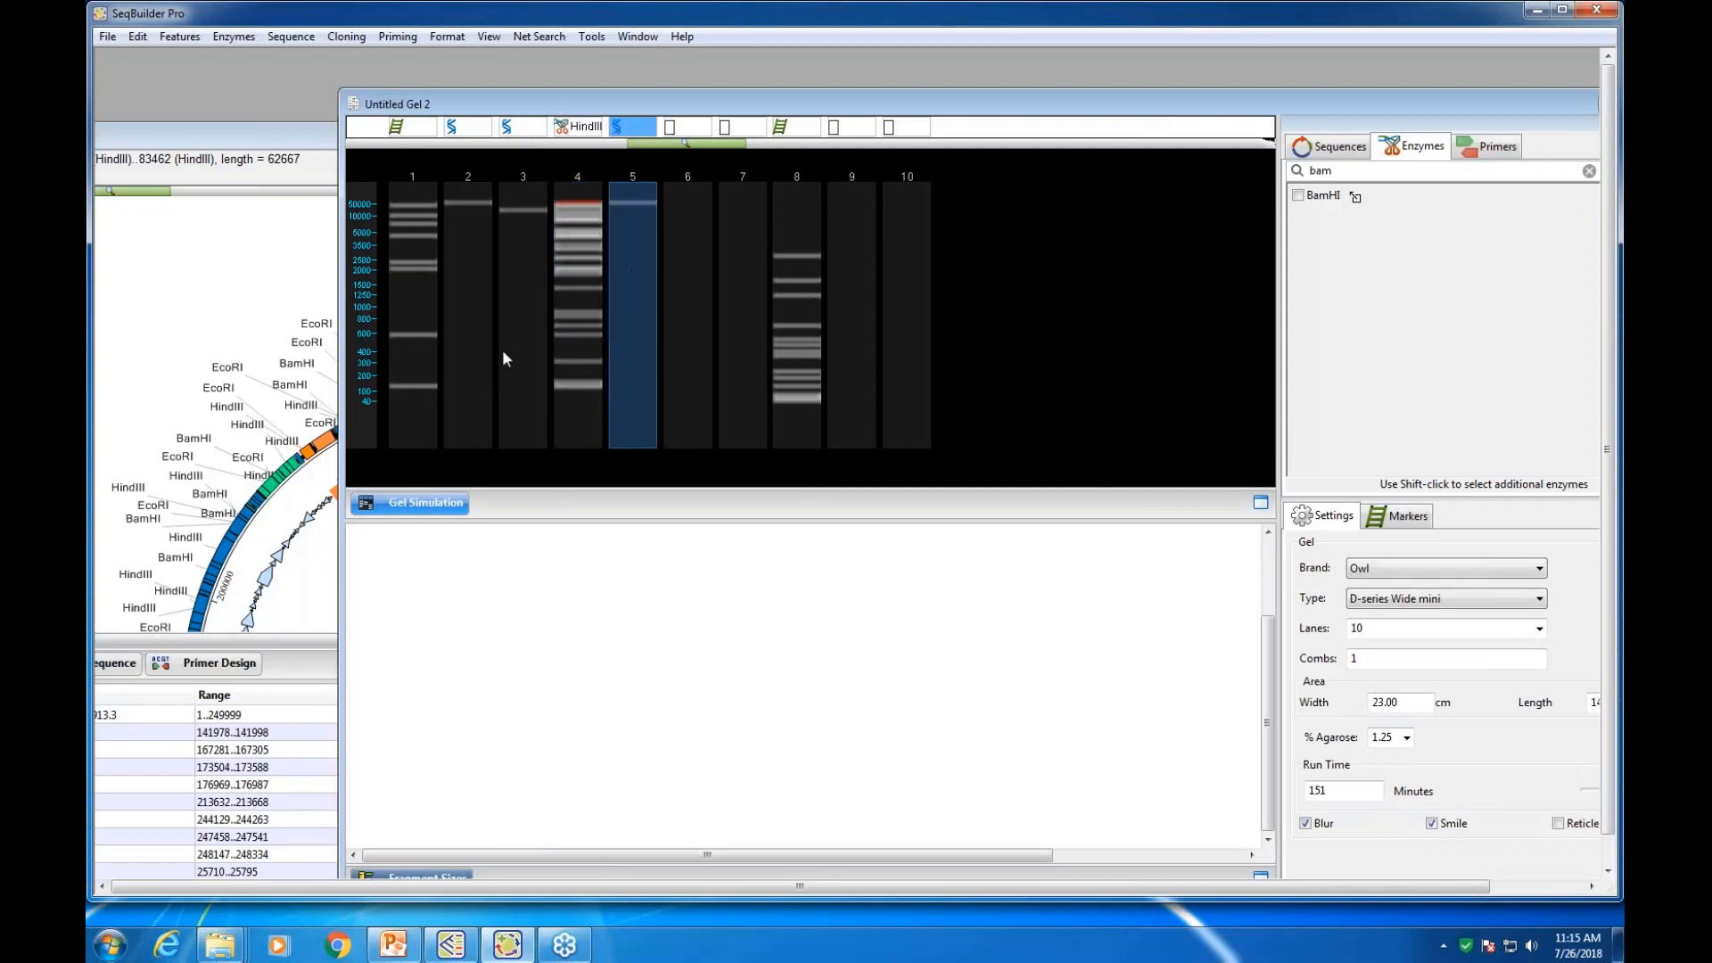
pyautogui.moveTo(606, 103); pyautogui.dragTo(533, 69)
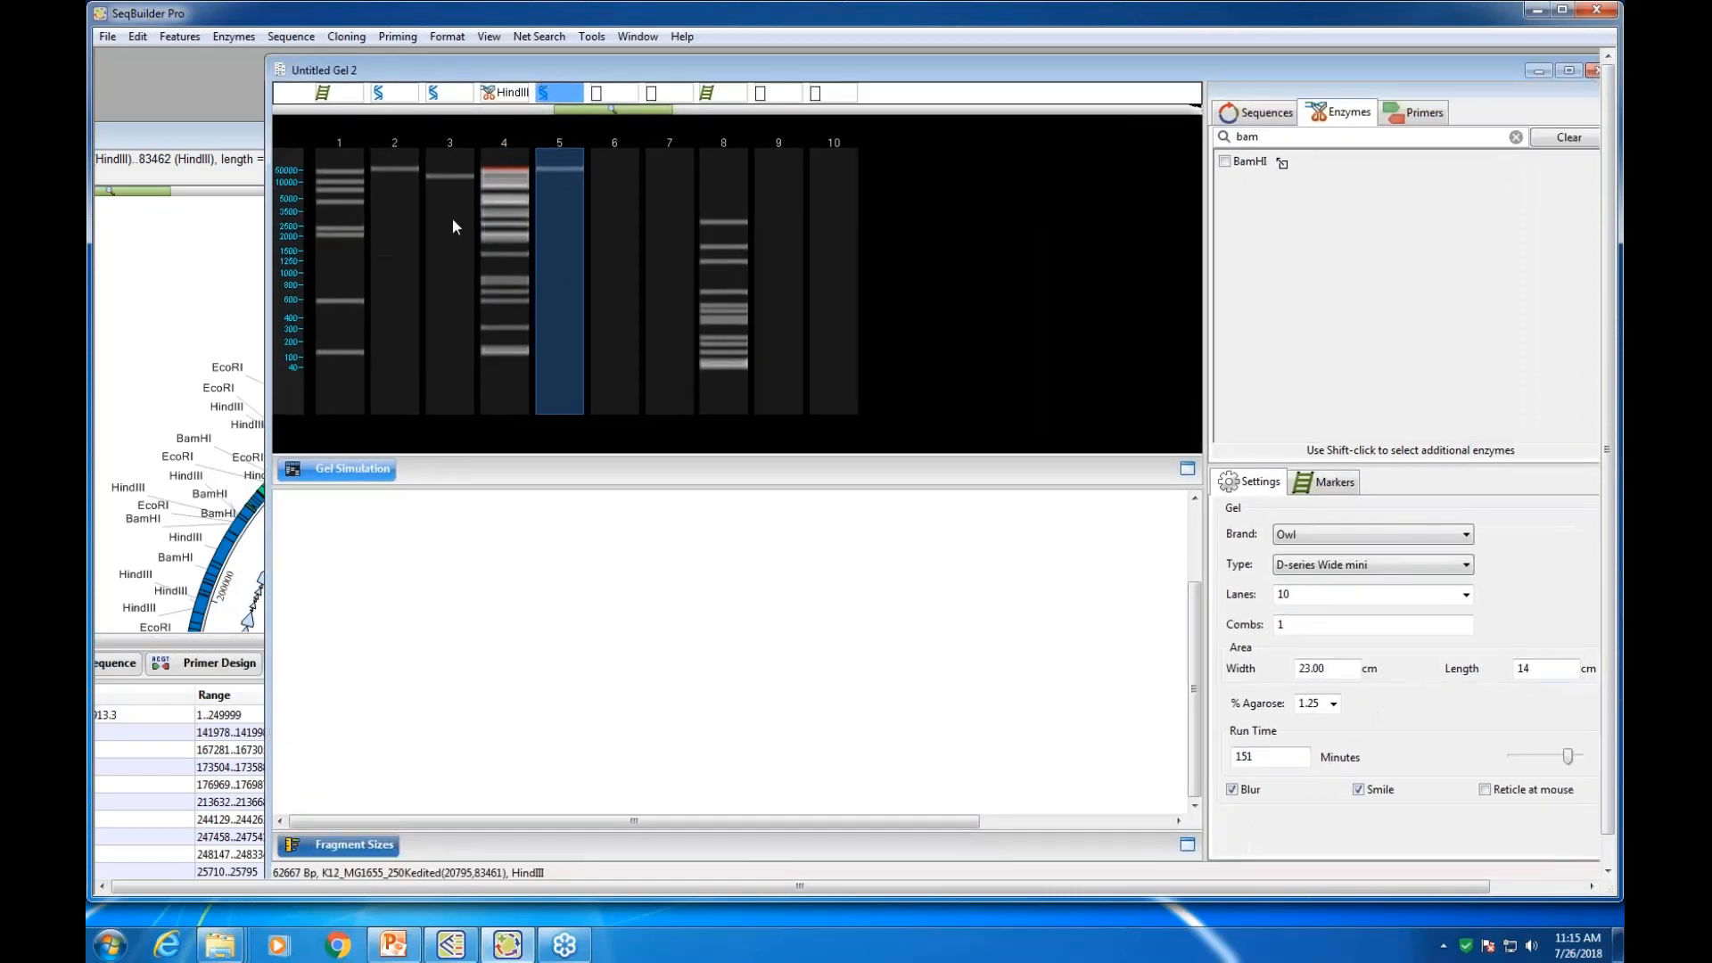
pyautogui.click(394, 216)
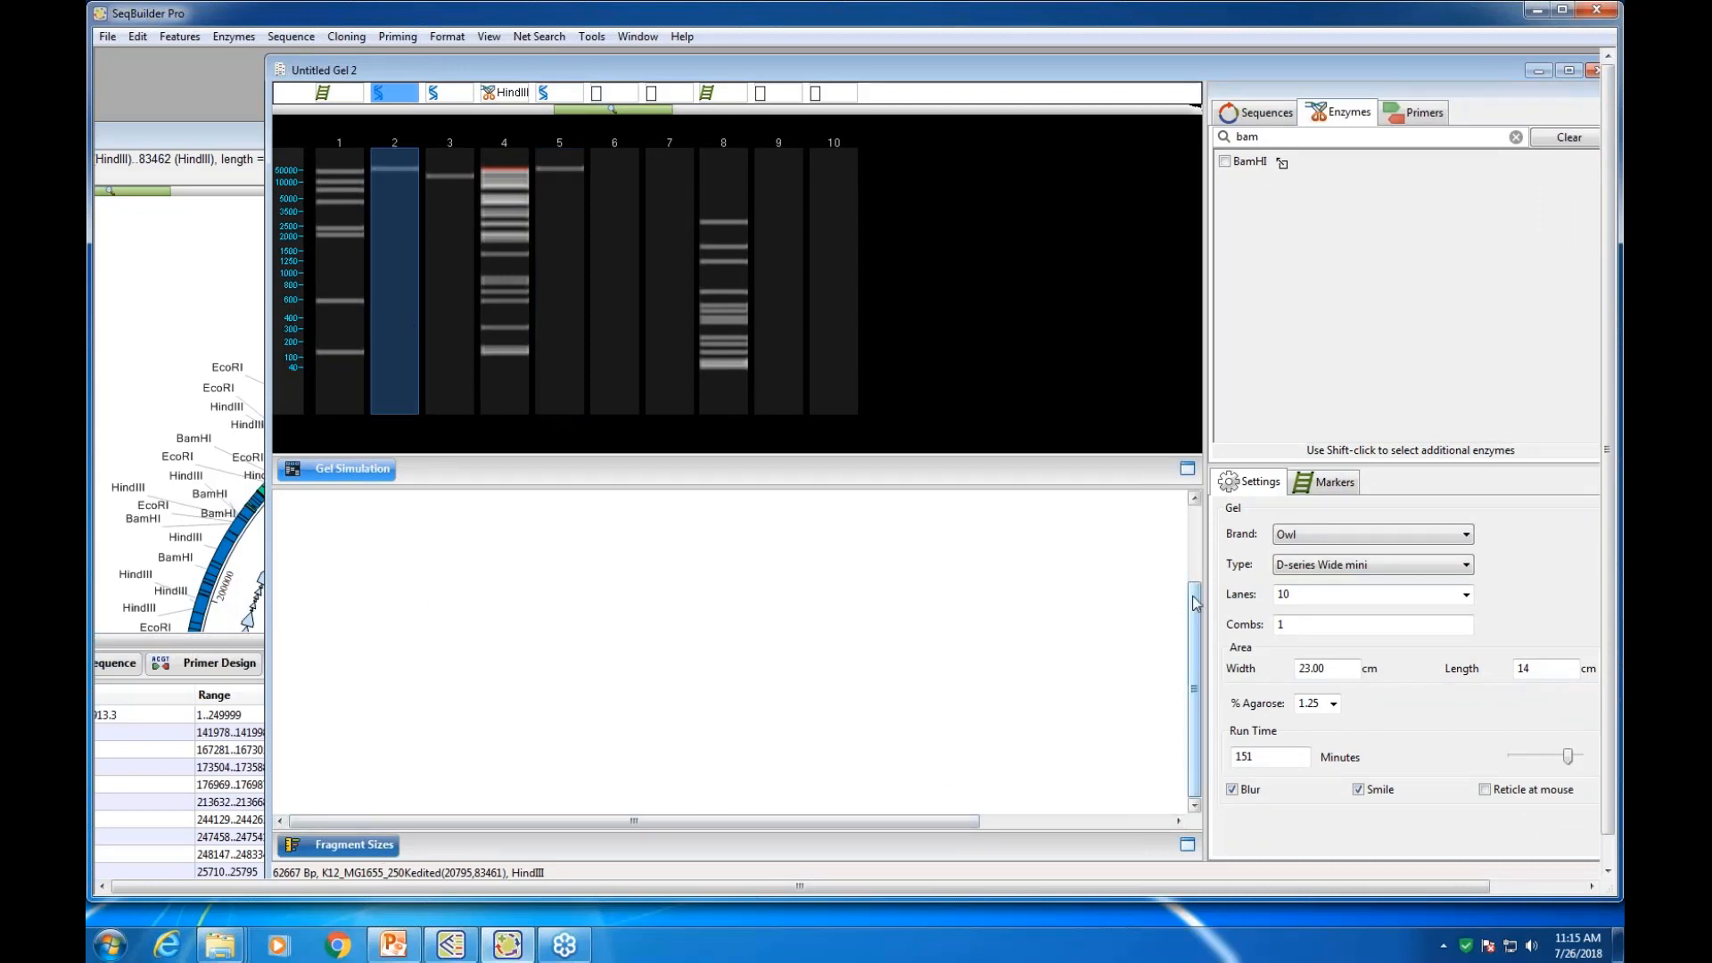
pyautogui.moveTo(1193, 603); pyautogui.dragTo(1193, 522)
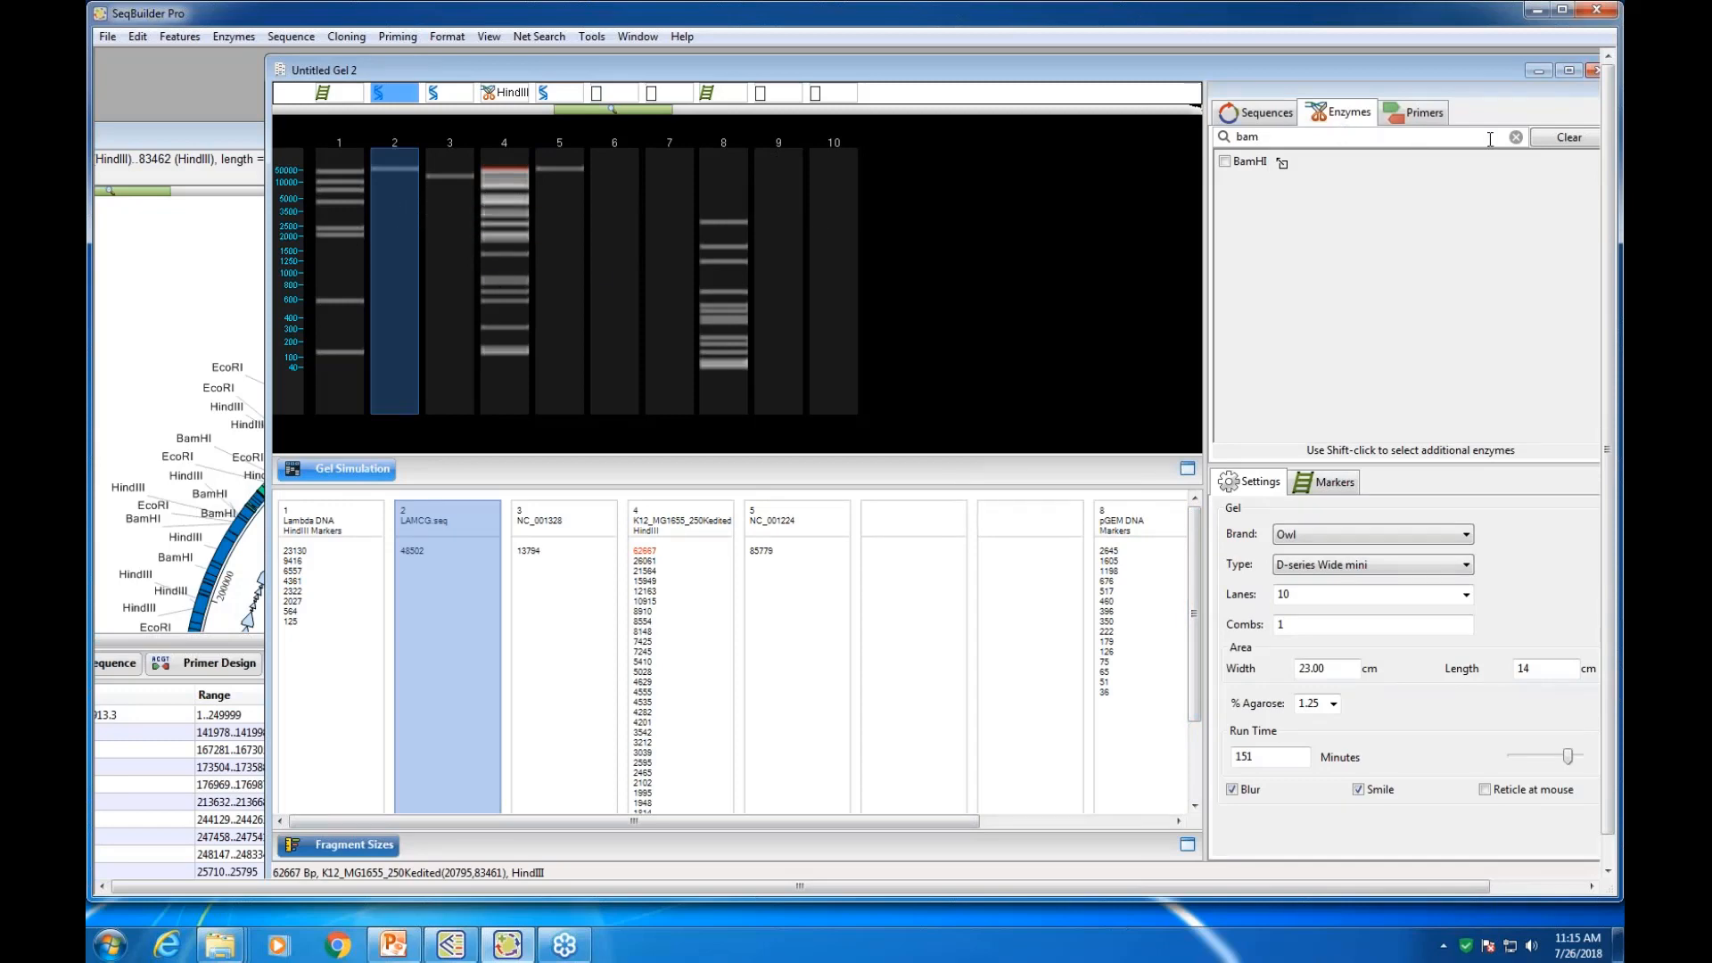
pyautogui.moveTo(1374, 71); pyautogui.dragTo(1264, 72)
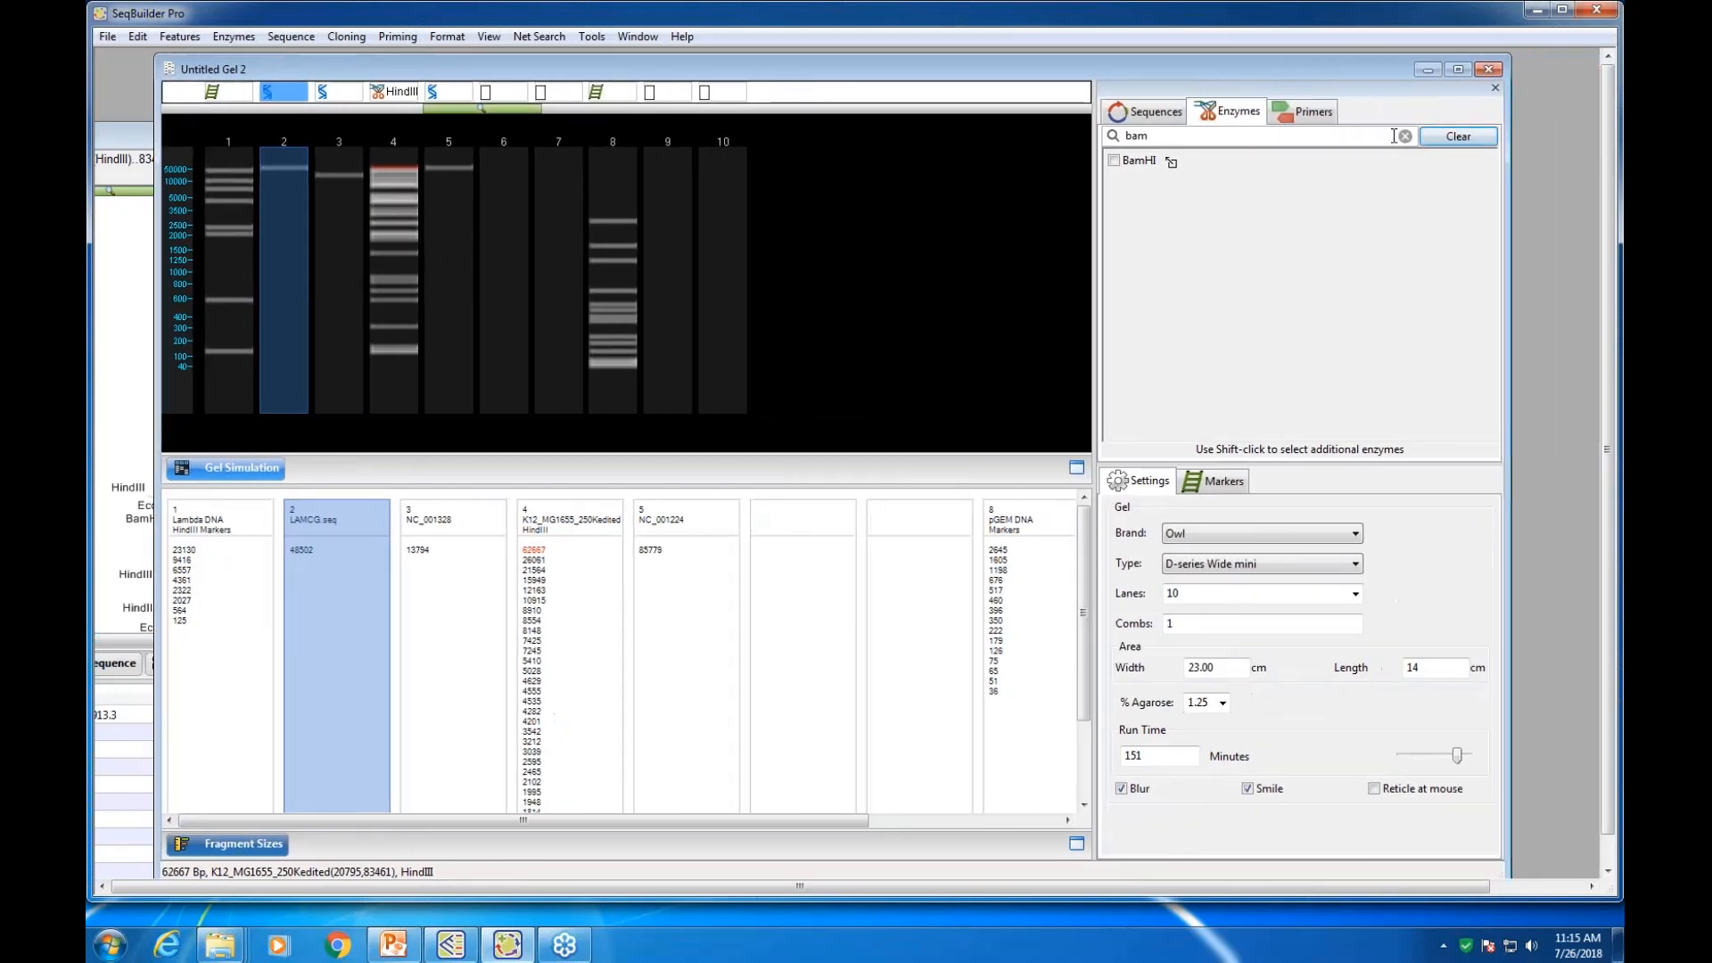
pyautogui.doubleClick(1164, 135)
pyautogui.write('eco')
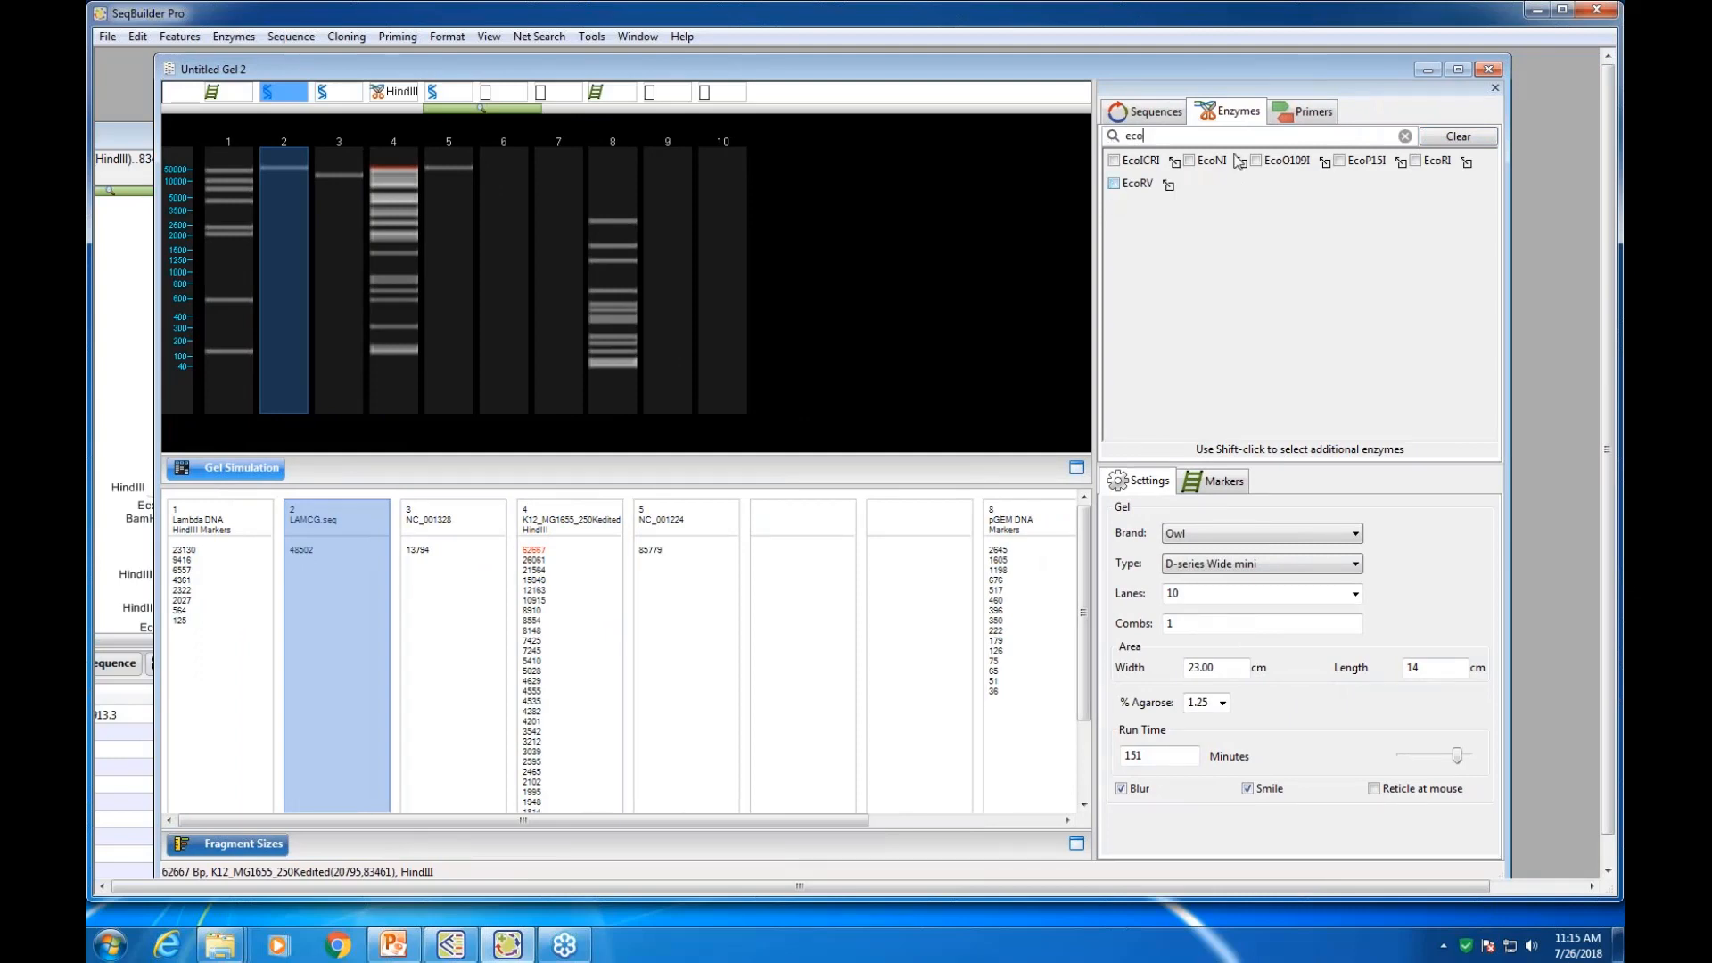
pyautogui.click(1418, 162)
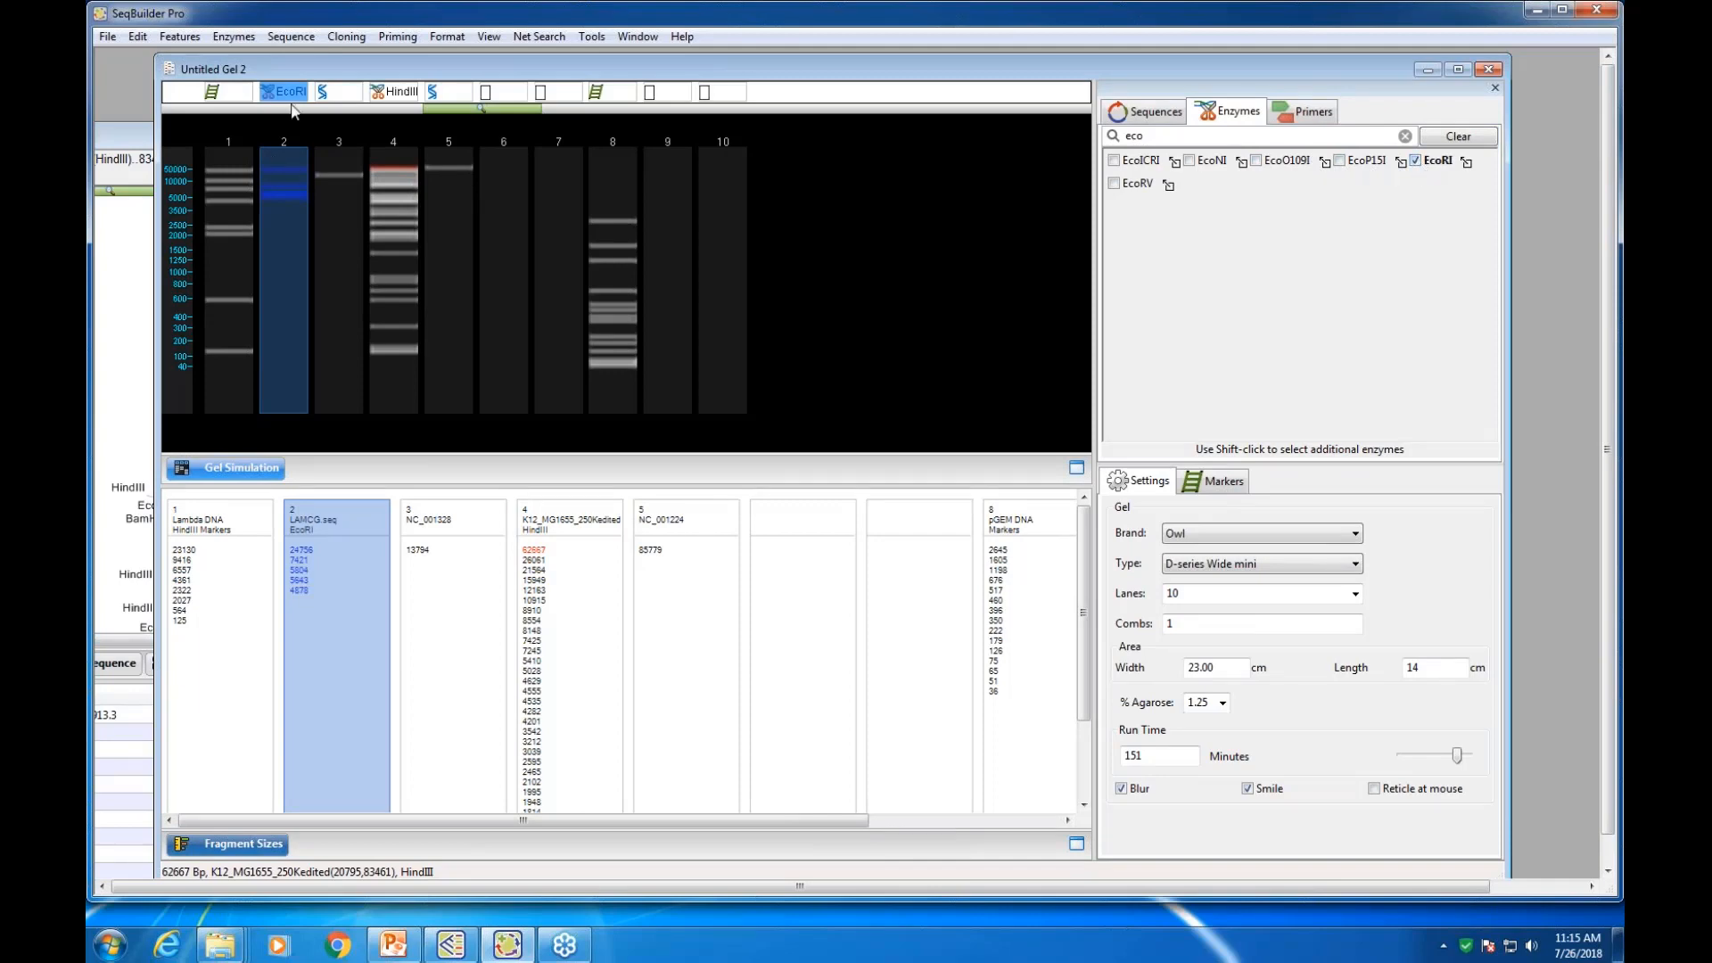
pyautogui.click(395, 264)
pyautogui.click(460, 264)
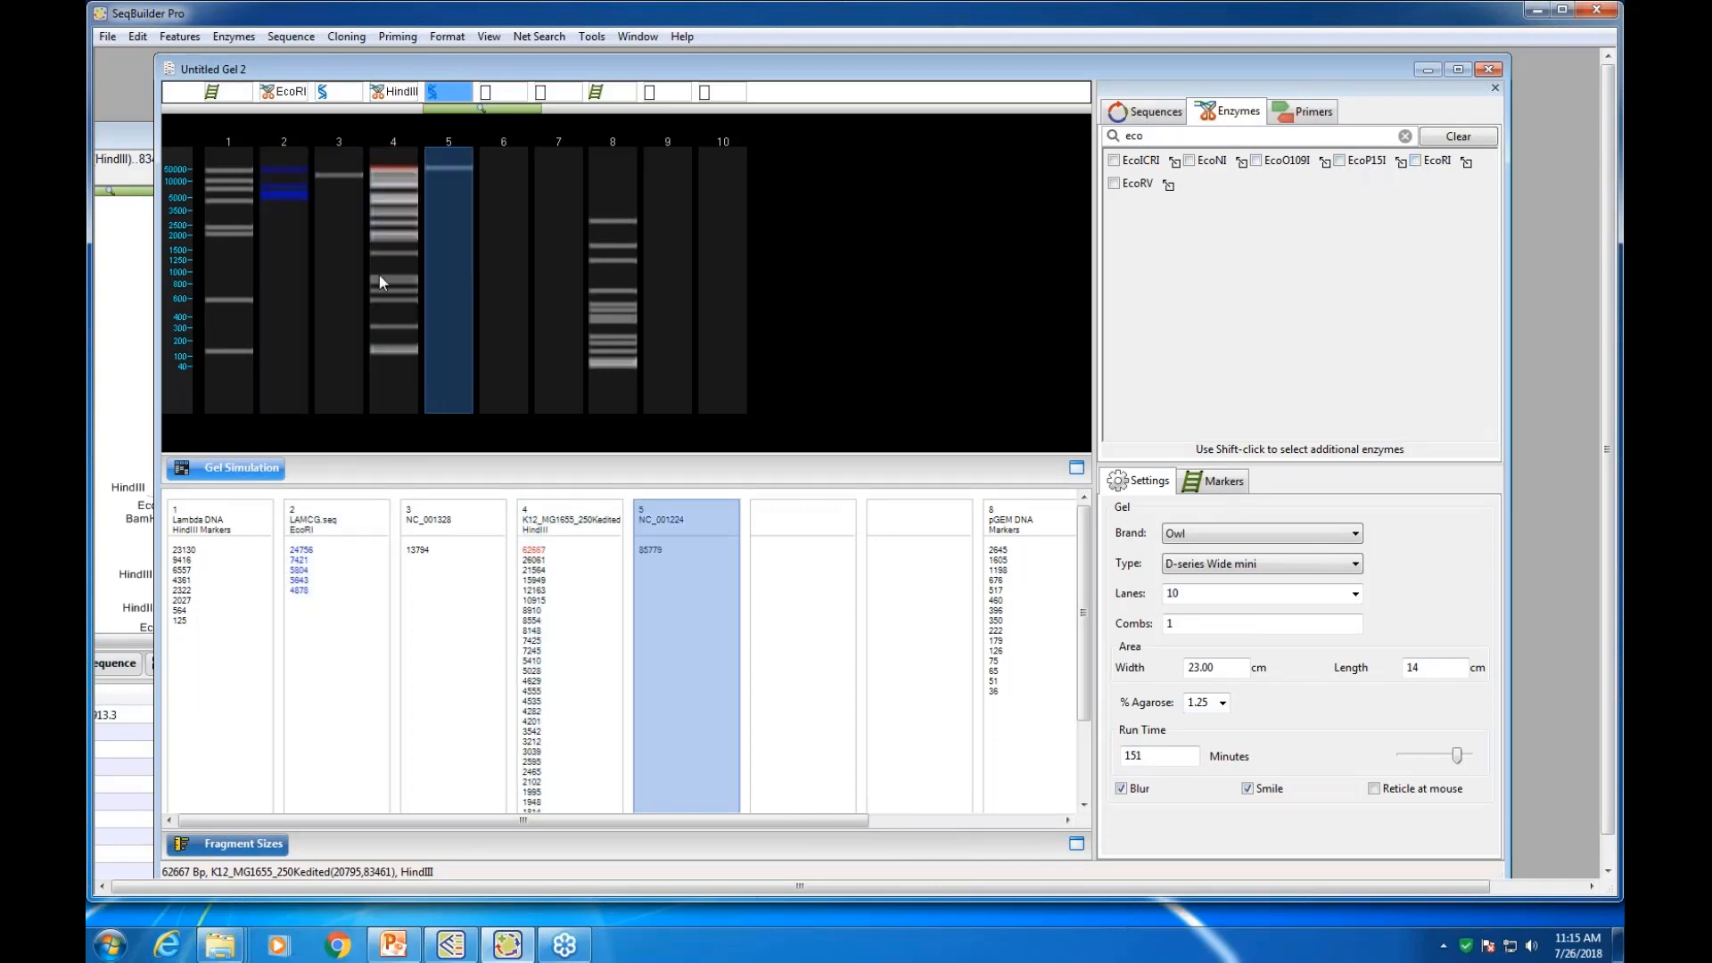
pyautogui.click(240, 388)
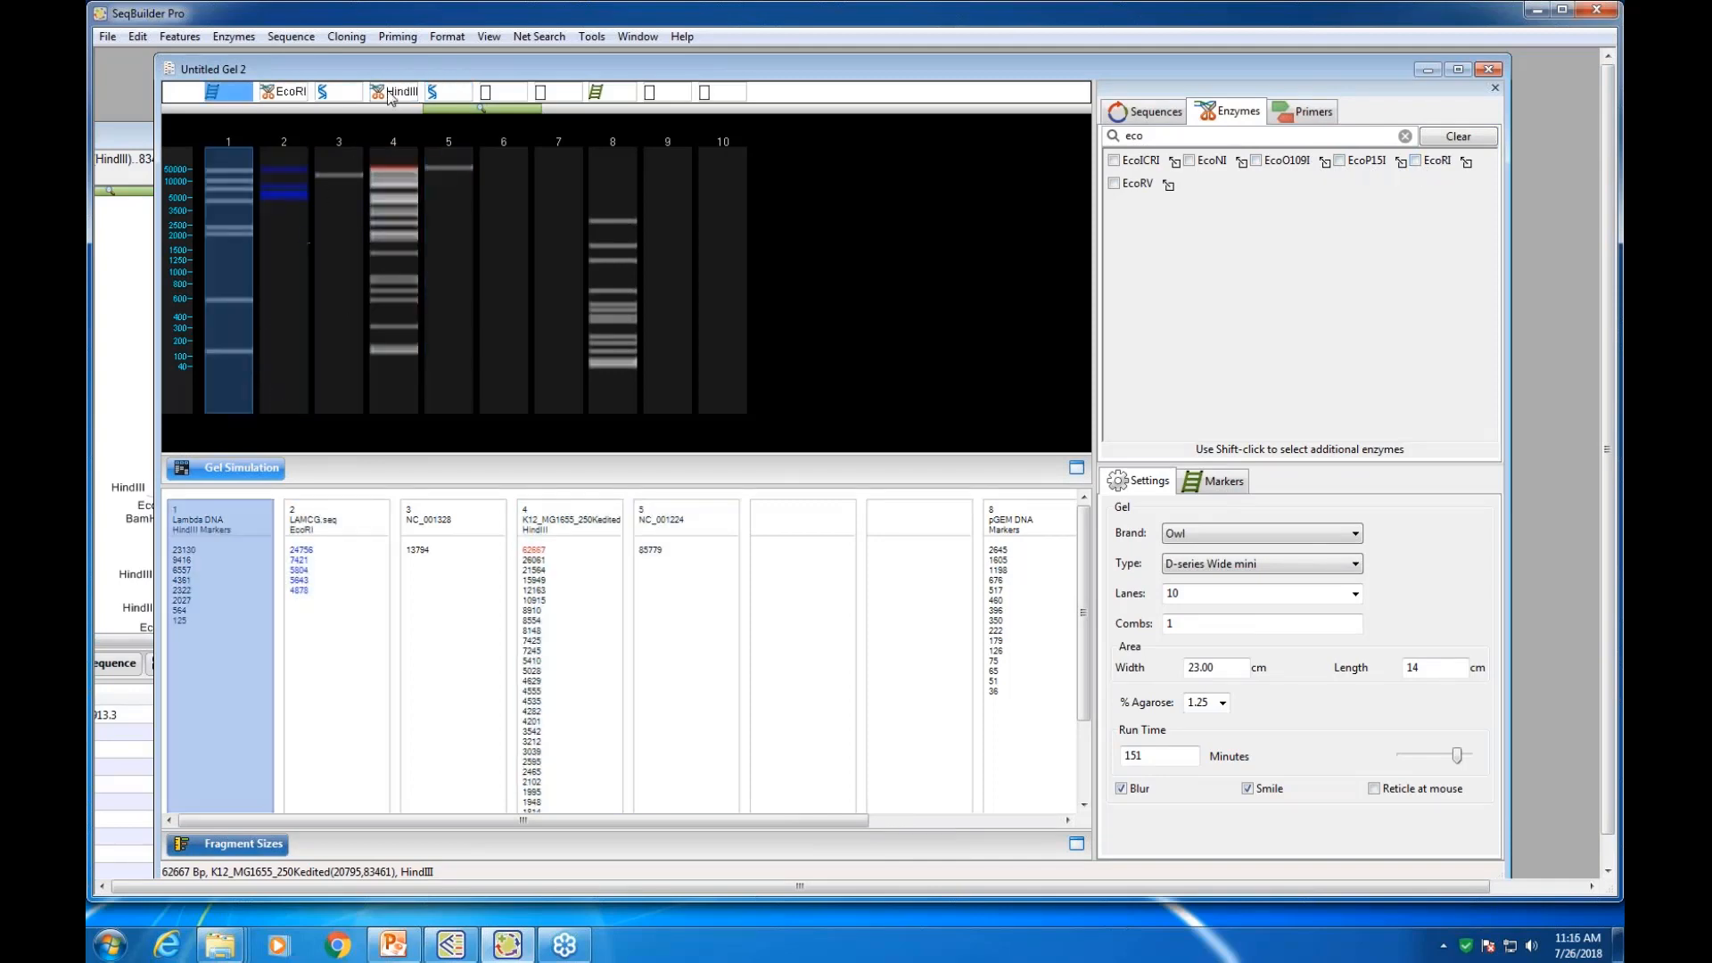
pyautogui.moveTo(390, 70); pyautogui.dragTo(489, 80)
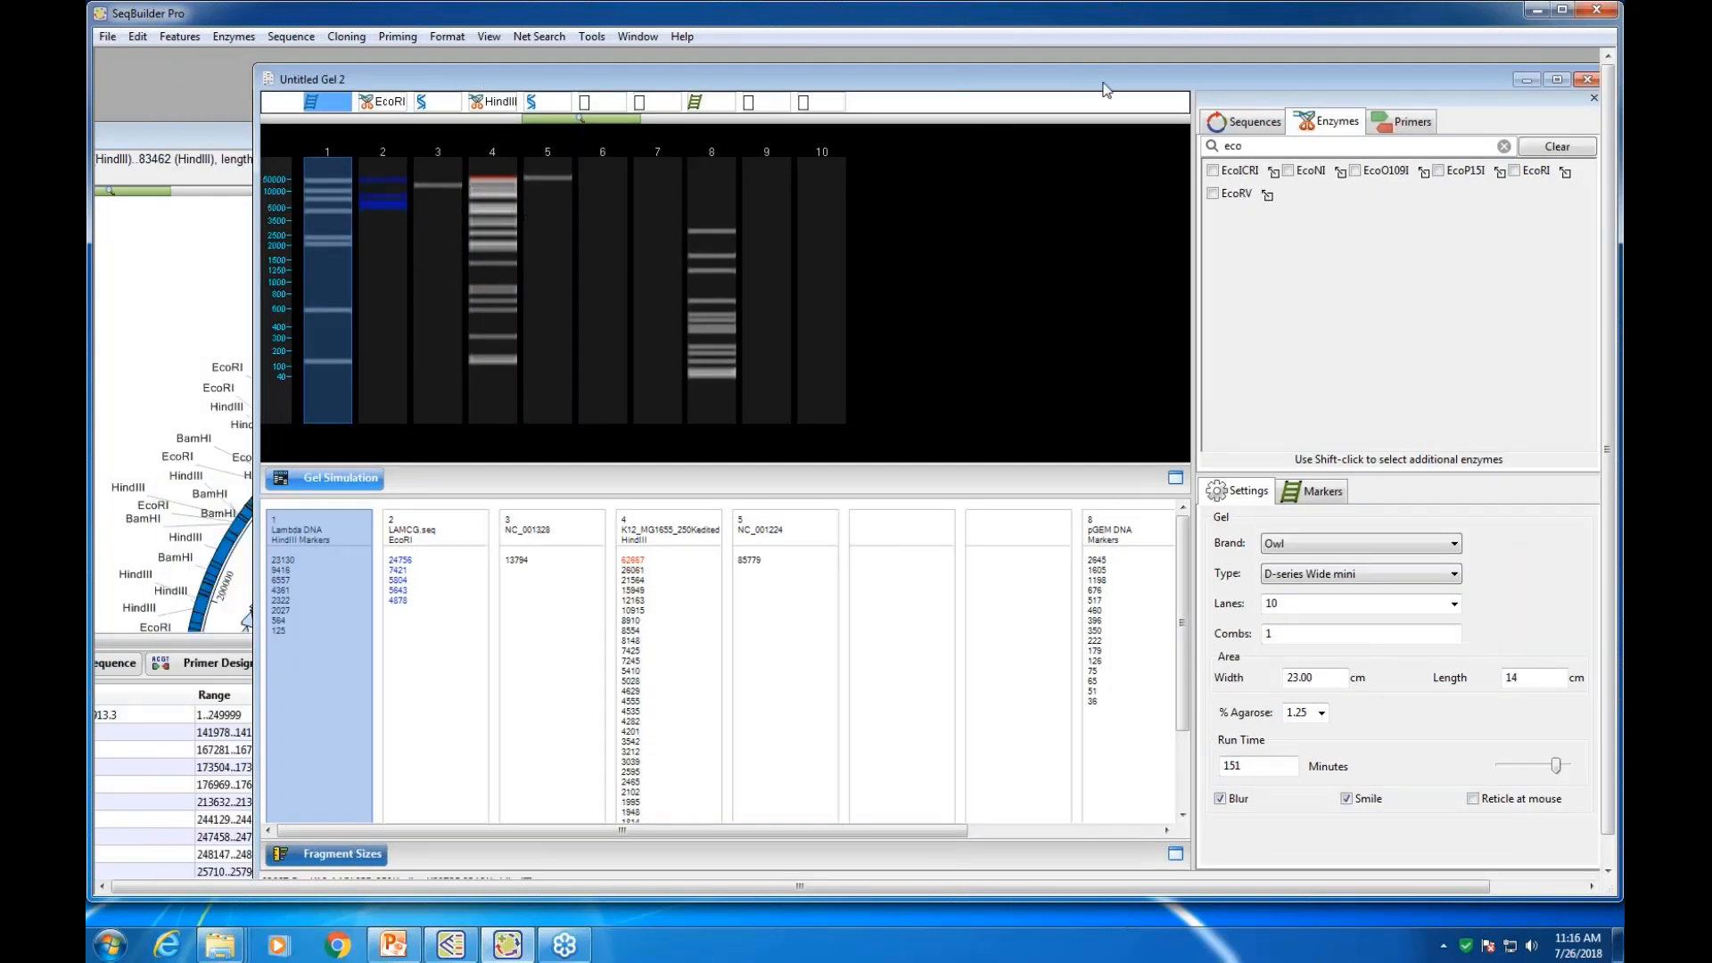
pyautogui.moveTo(1103, 83); pyautogui.dragTo(1057, 72)
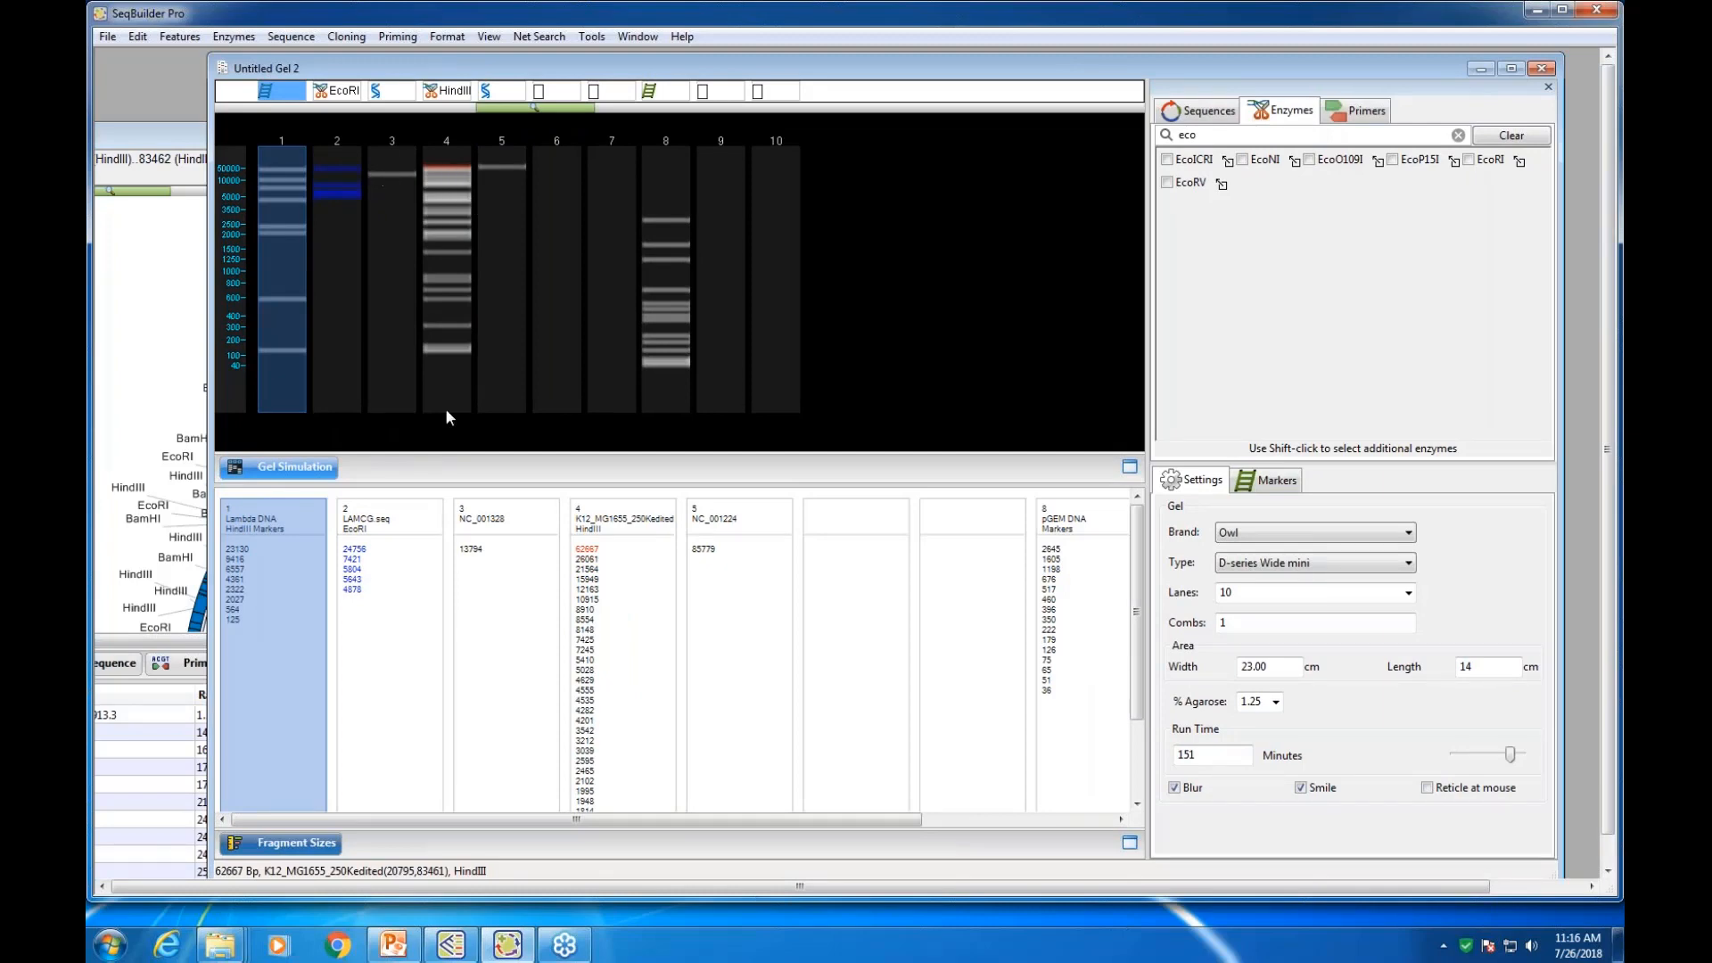
# View the fragment sizes alone and alongside the gel, ending with the gel simulation filling the view
pyautogui.moveTo(486, 482); pyautogui.dragTo(485, 442)
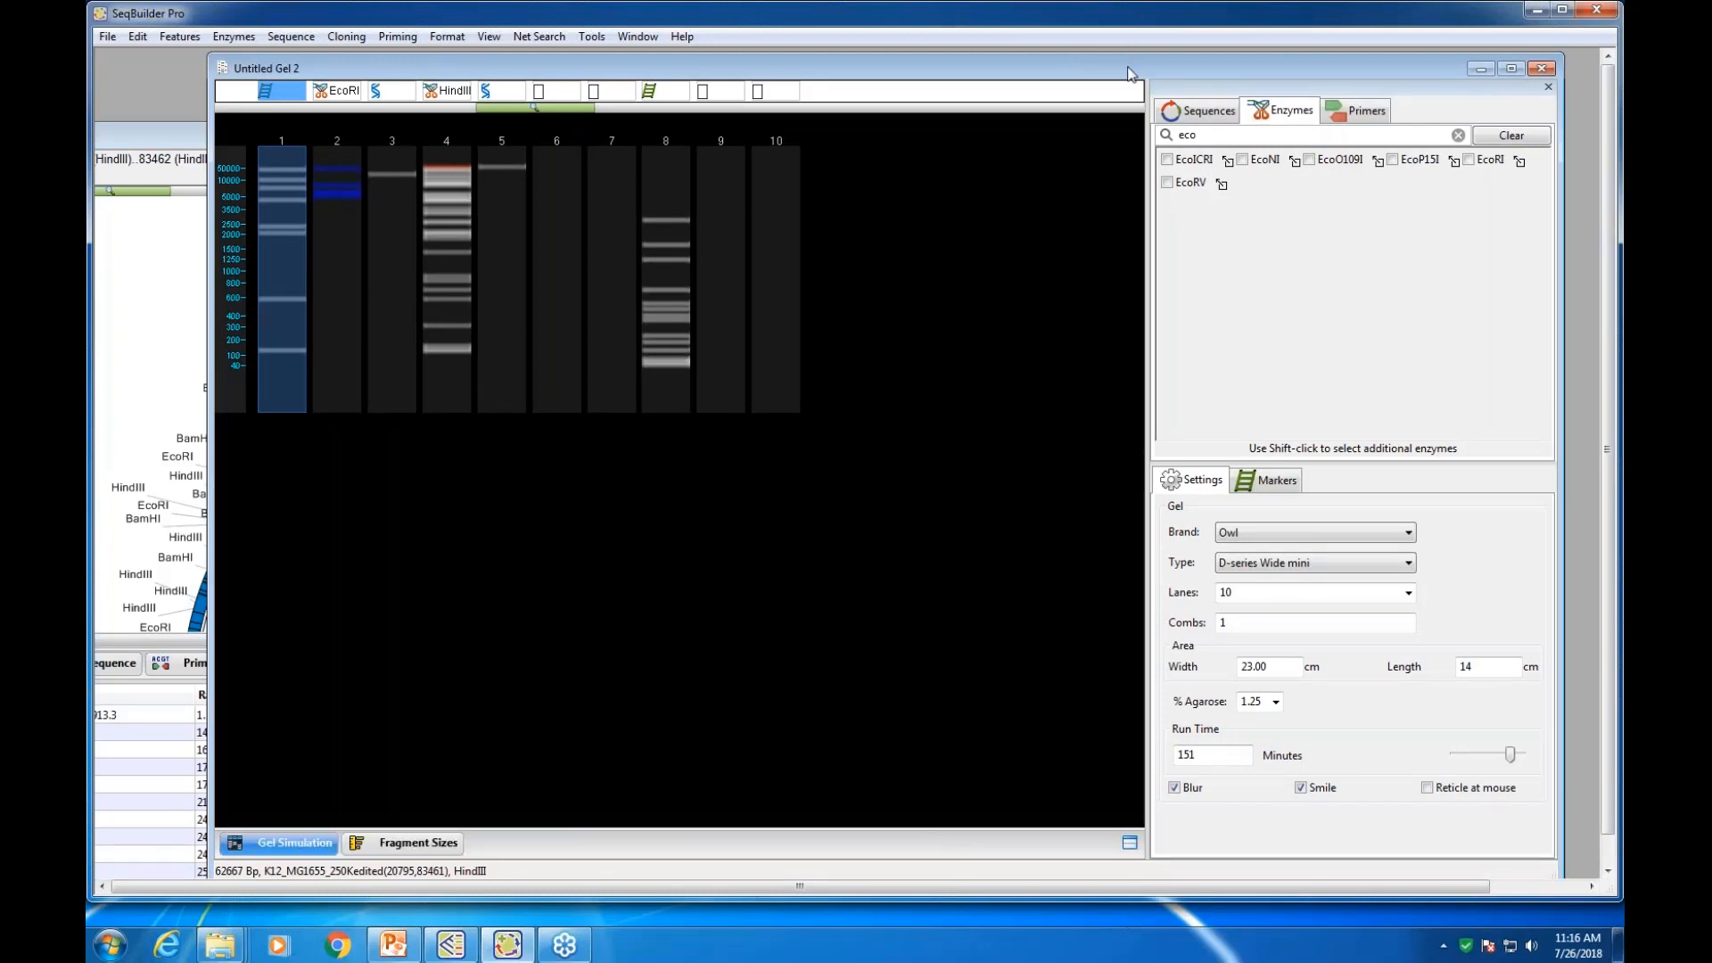
pyautogui.moveTo(1133, 71); pyautogui.dragTo(1096, 72)
pyautogui.click(358, 850)
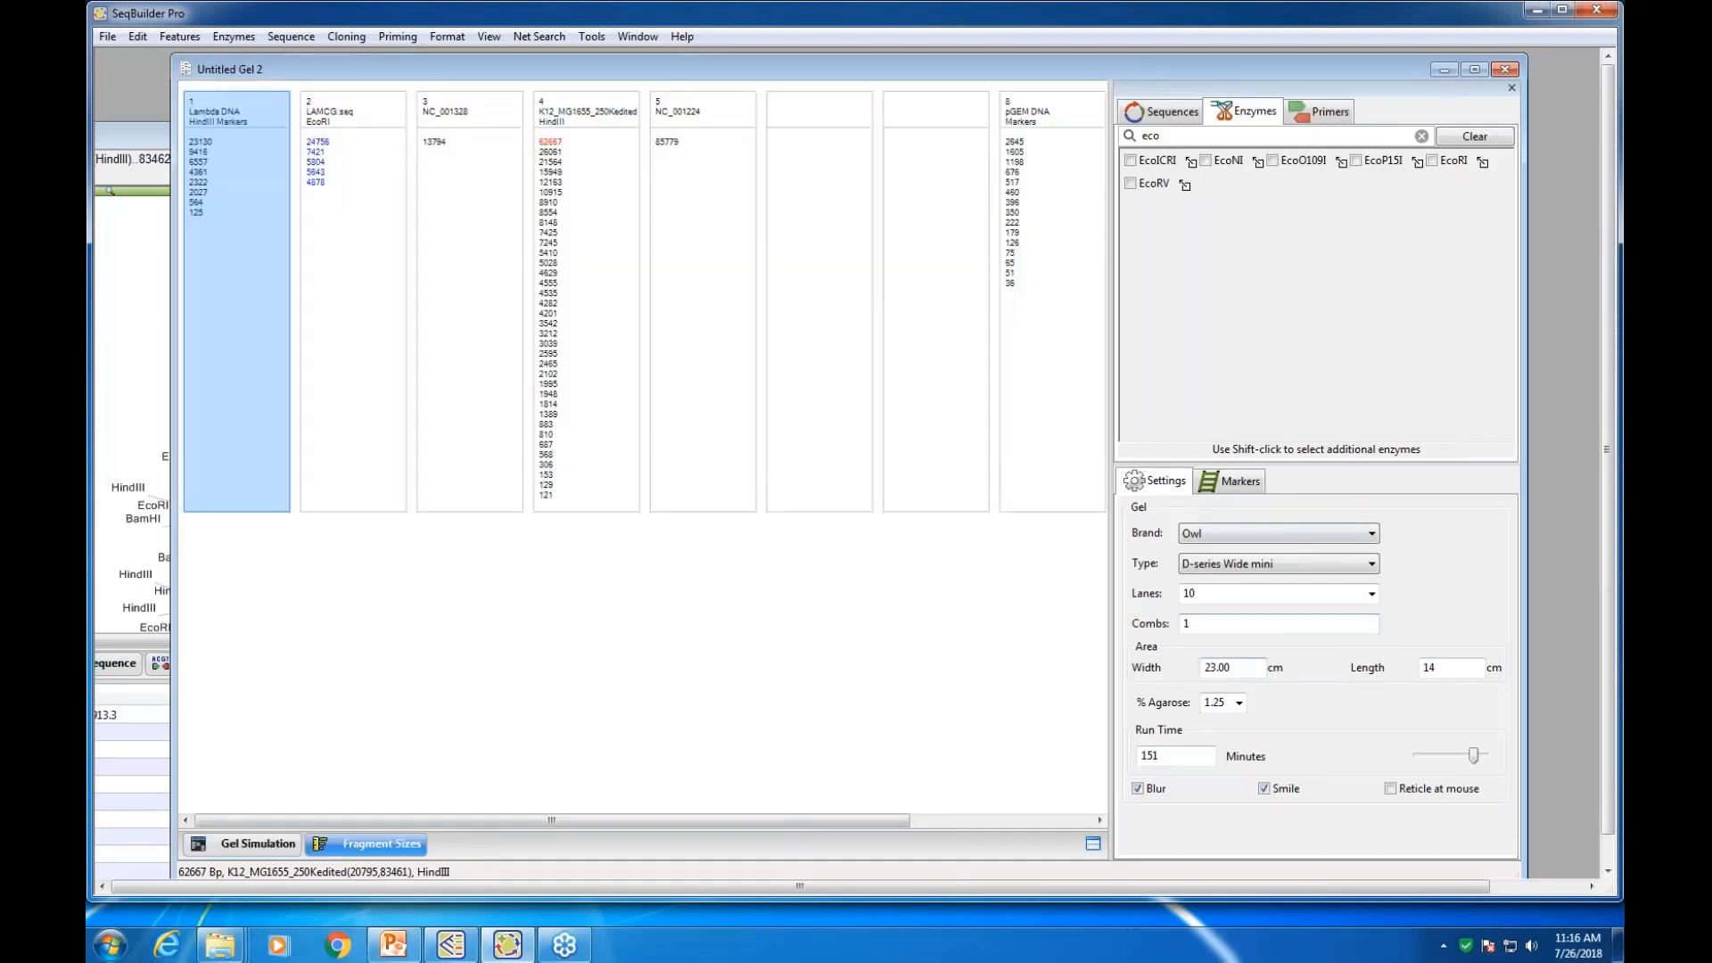
pyautogui.click(1093, 844)
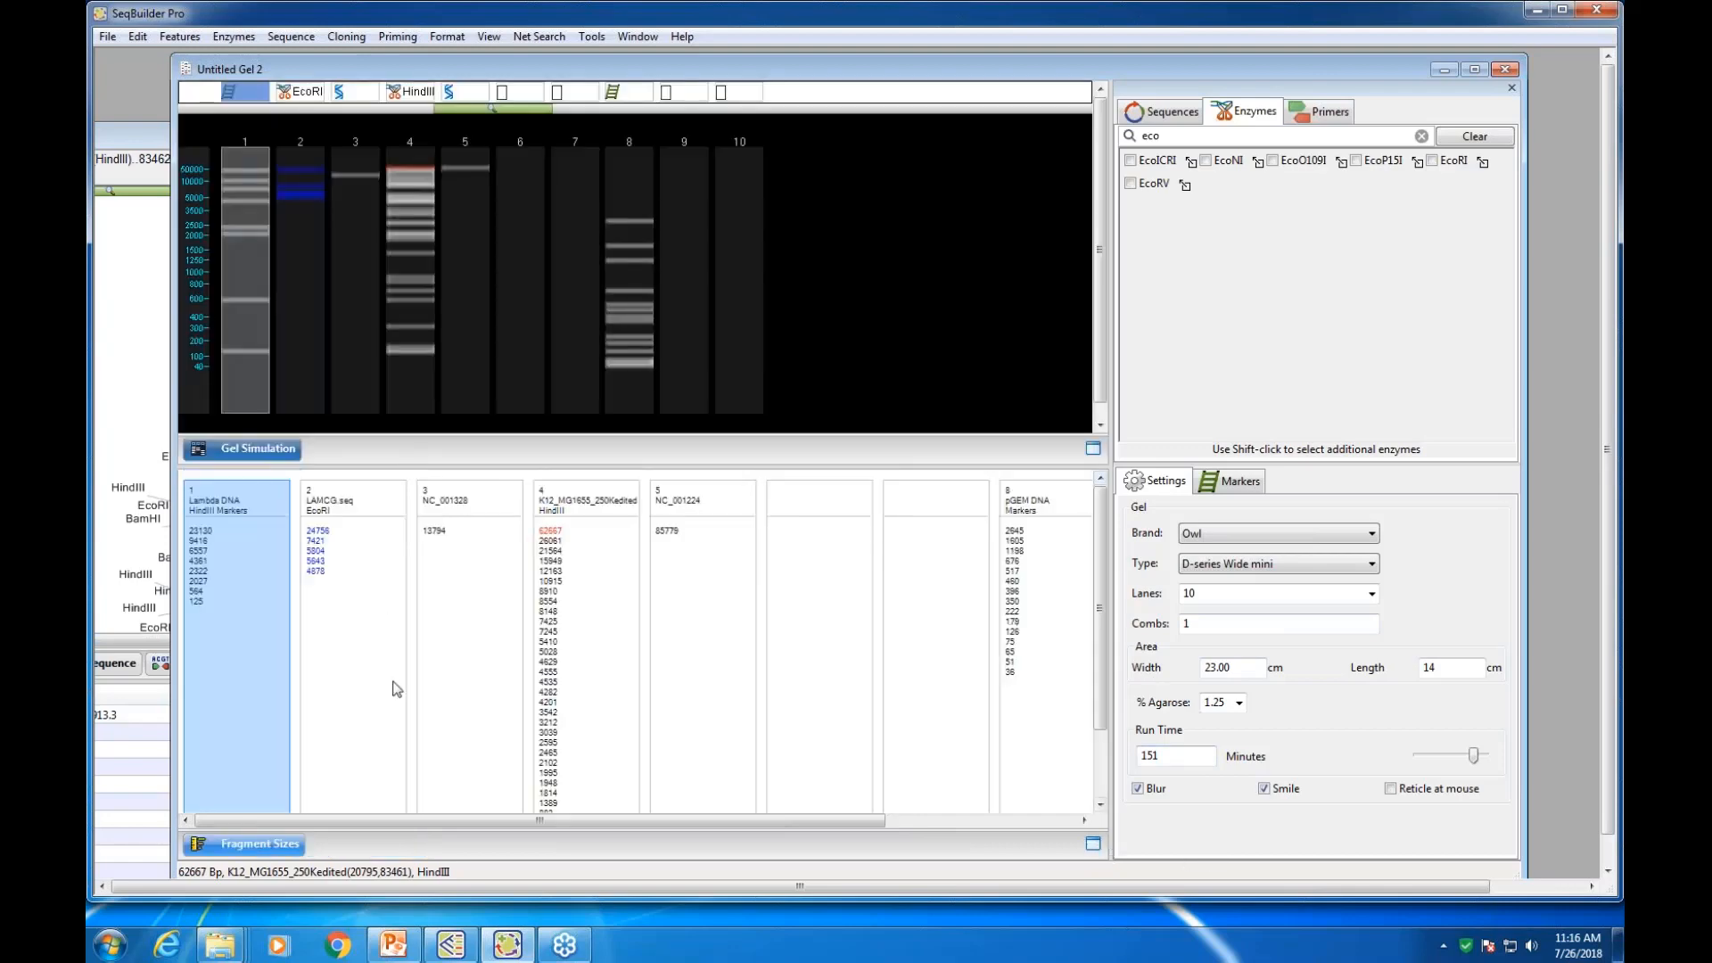
pyautogui.moveTo(513, 466); pyautogui.dragTo(512, 702)
pyautogui.click(1092, 684)
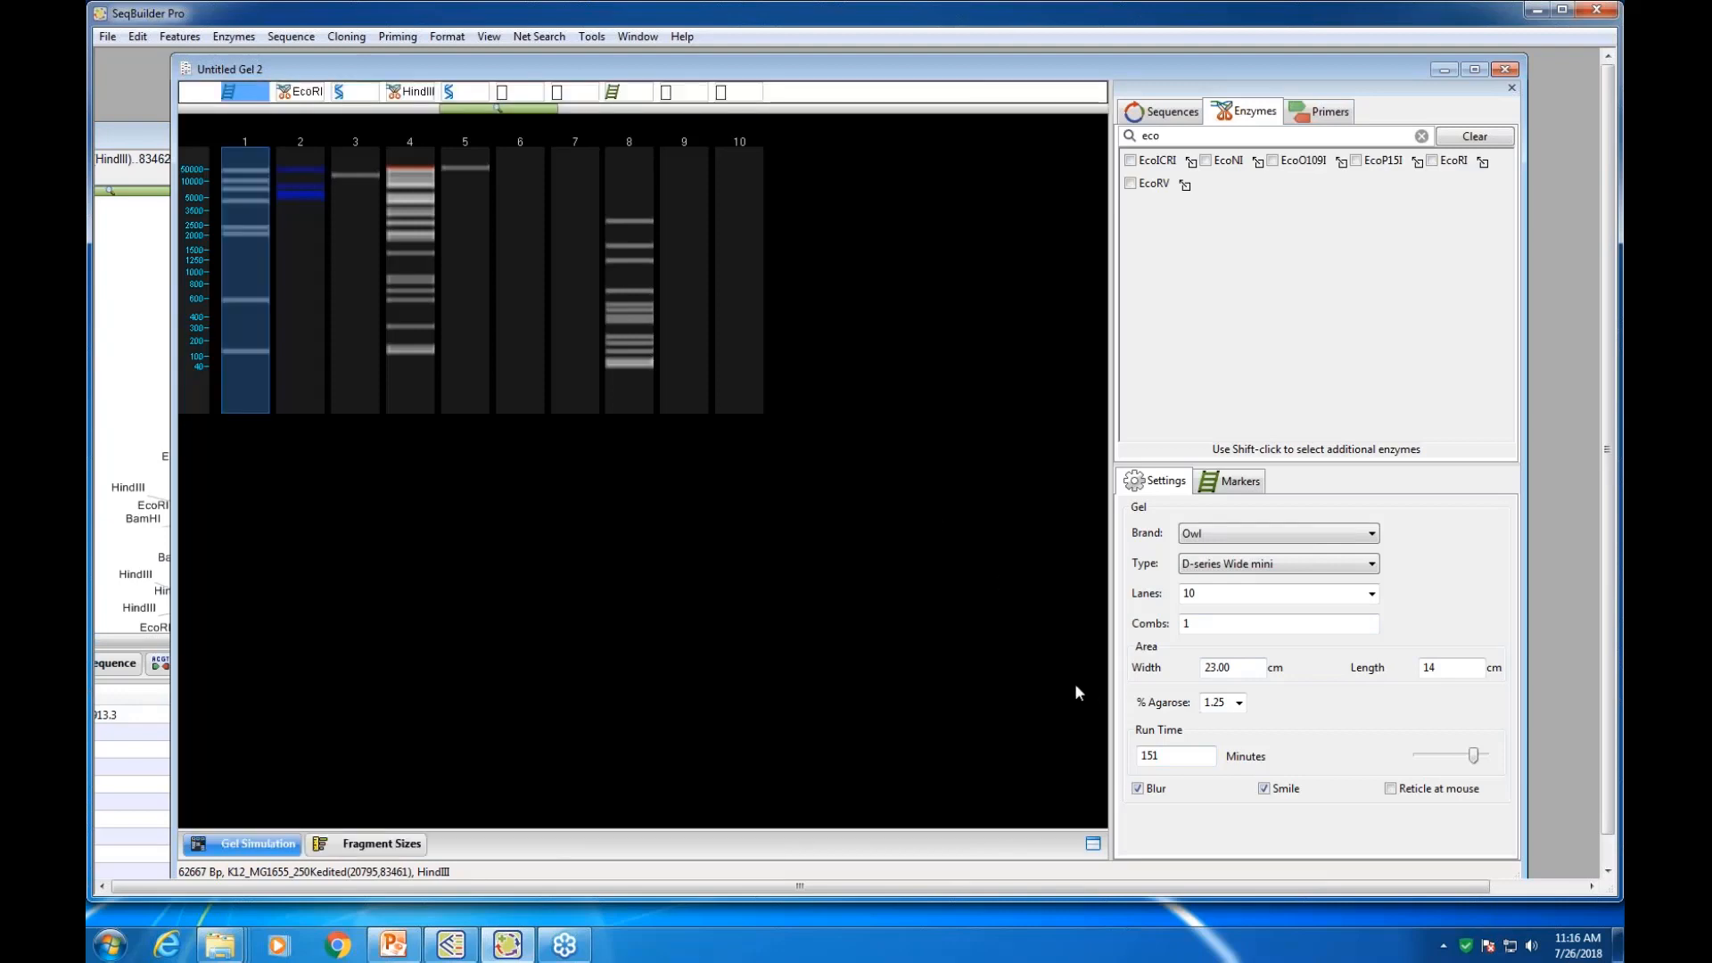
# Delete the samples from lanes 2, 3 and 5 of the enlarged gel
pyautogui.moveTo(529, 109); pyautogui.dragTo(649, 108)
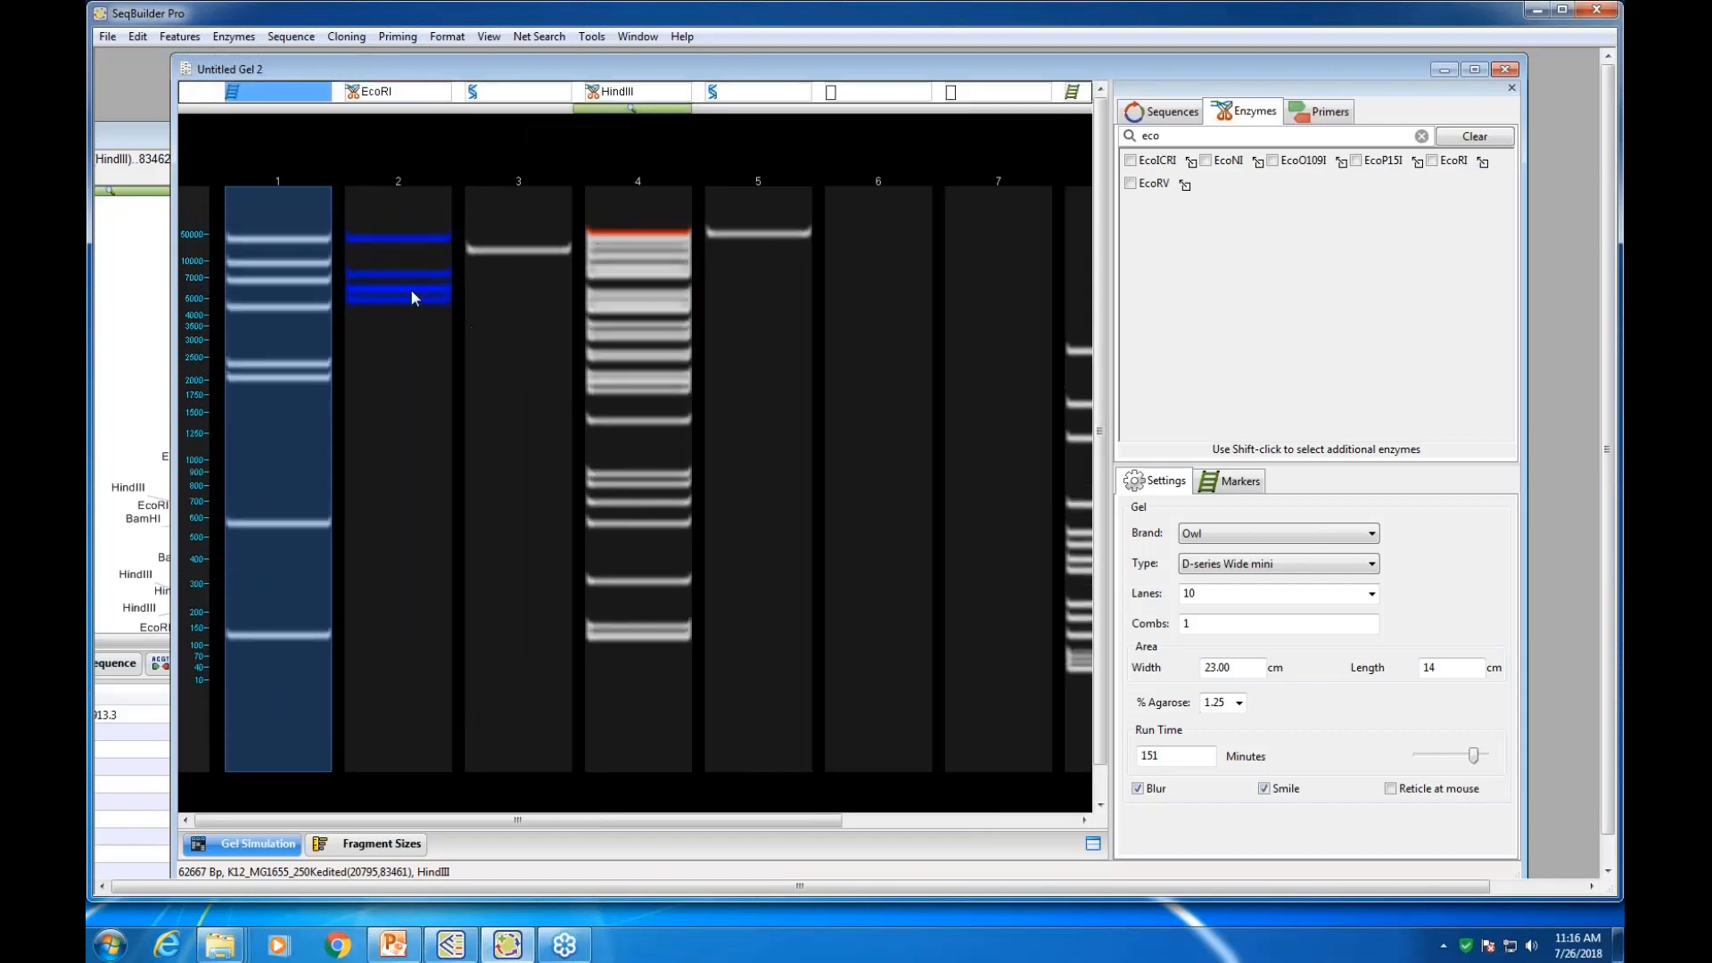
pyautogui.moveTo(524, 63); pyautogui.dragTo(473, 58)
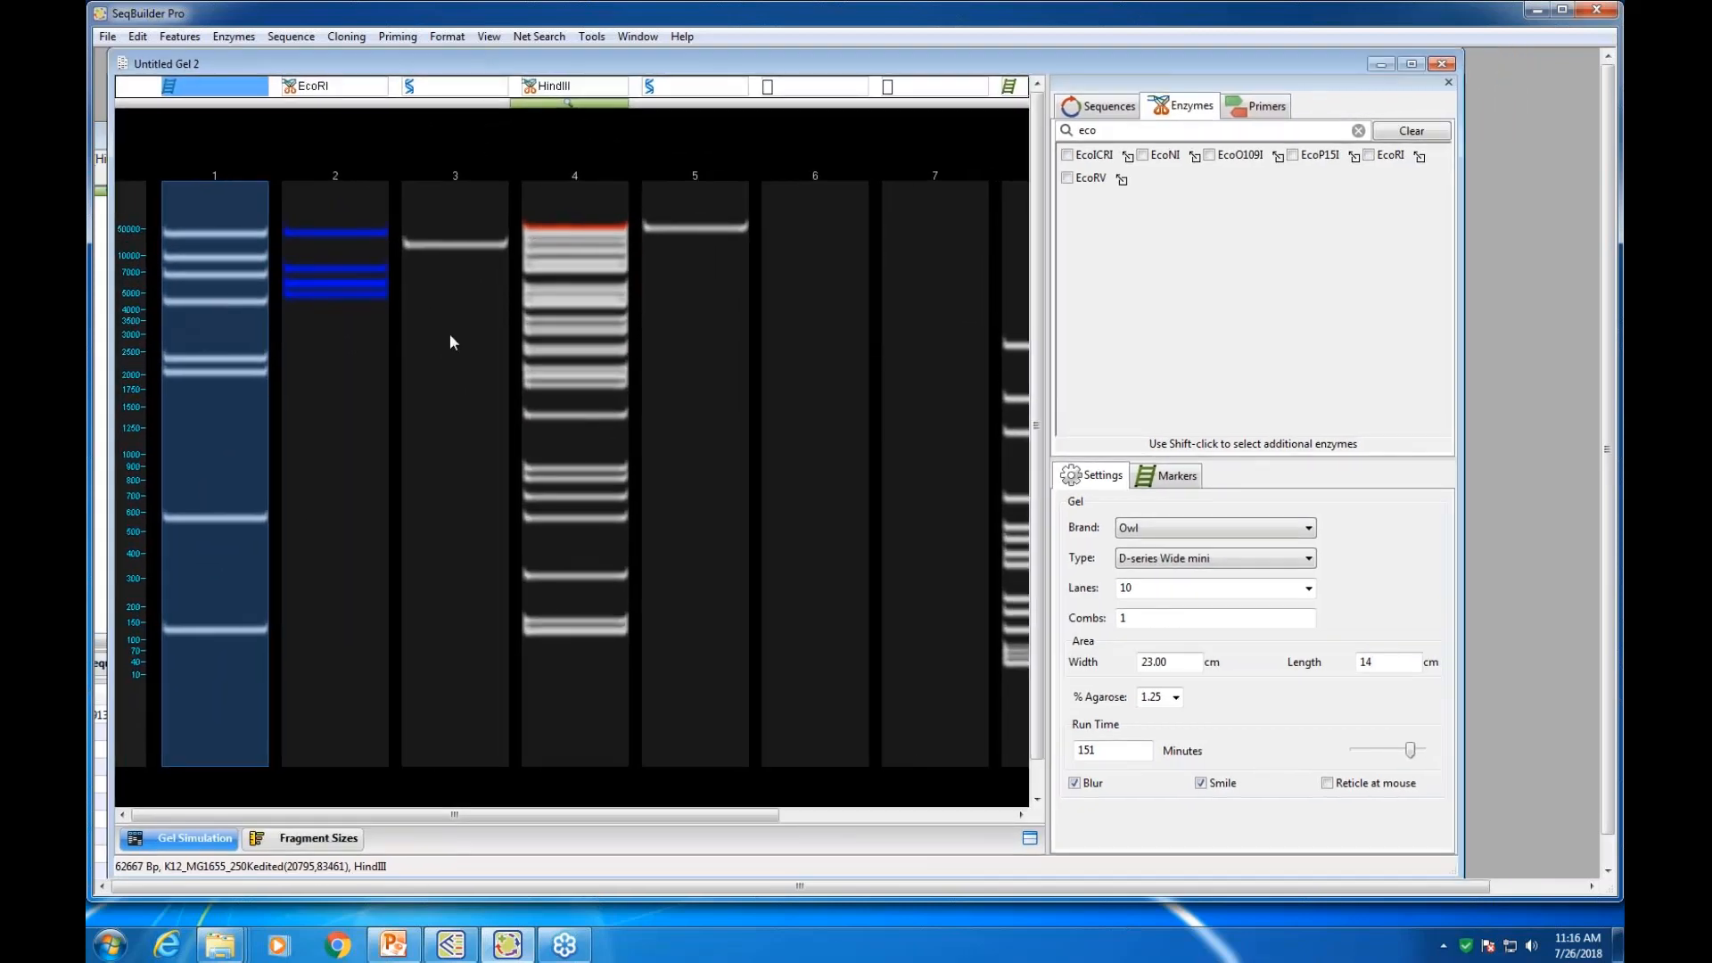
pyautogui.rightClick(317, 419)
pyautogui.click(375, 461)
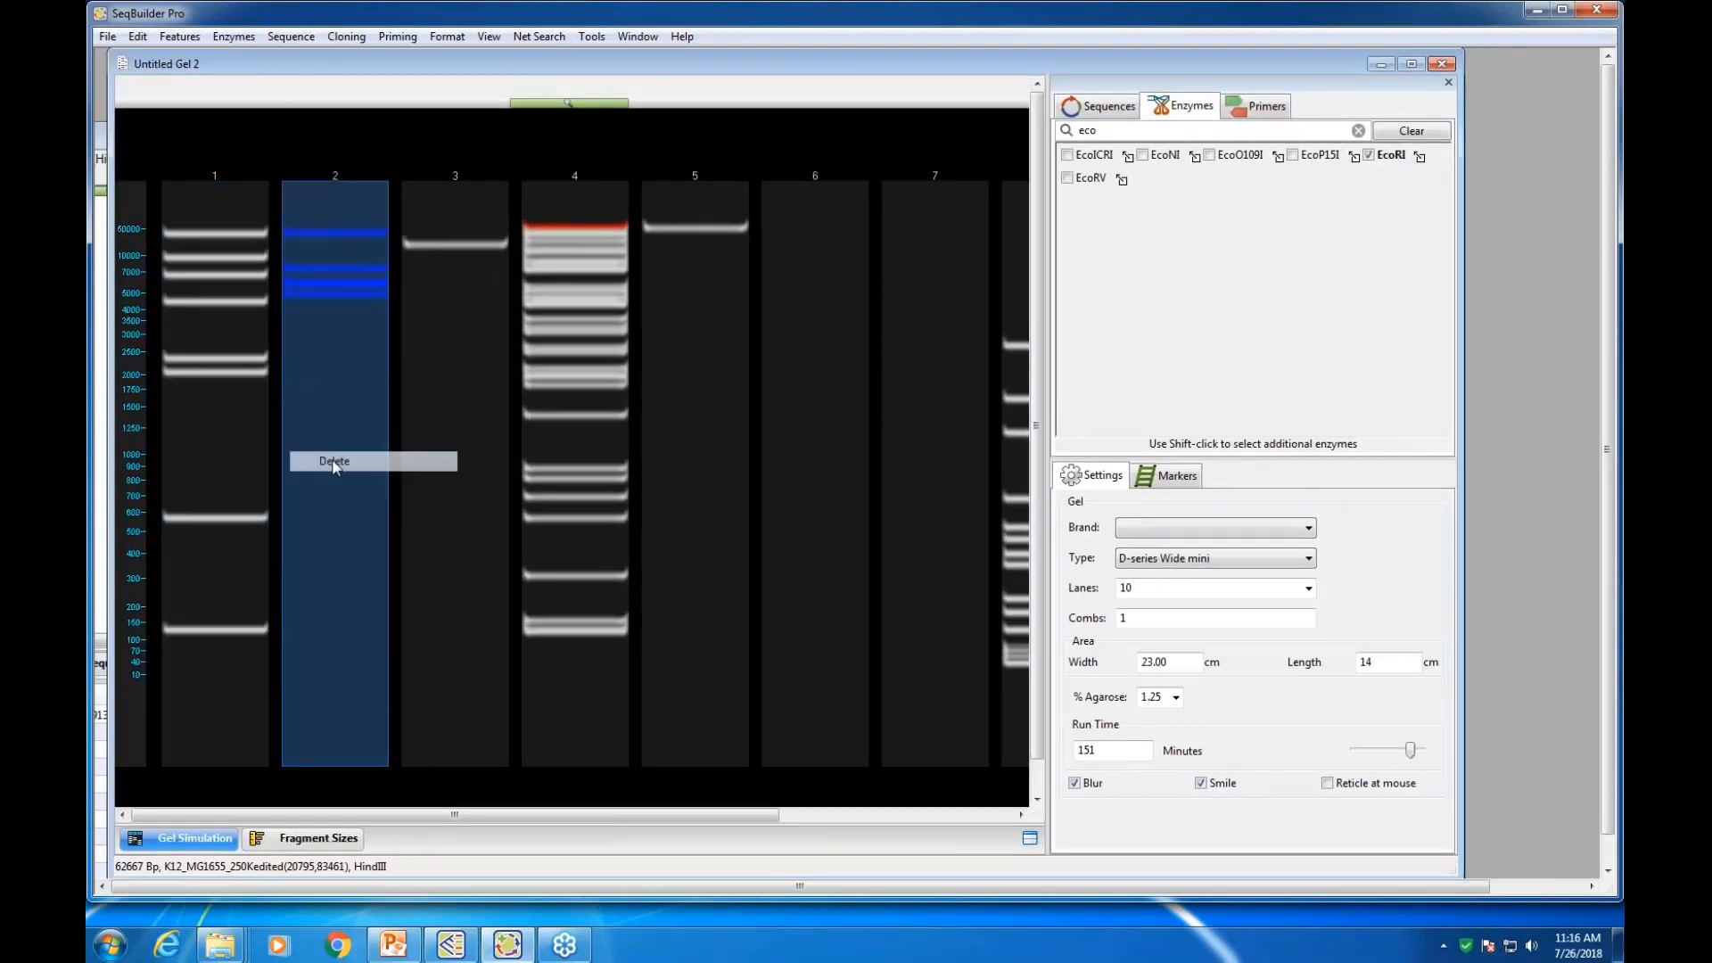
pyautogui.rightClick(415, 406)
pyautogui.click(480, 478)
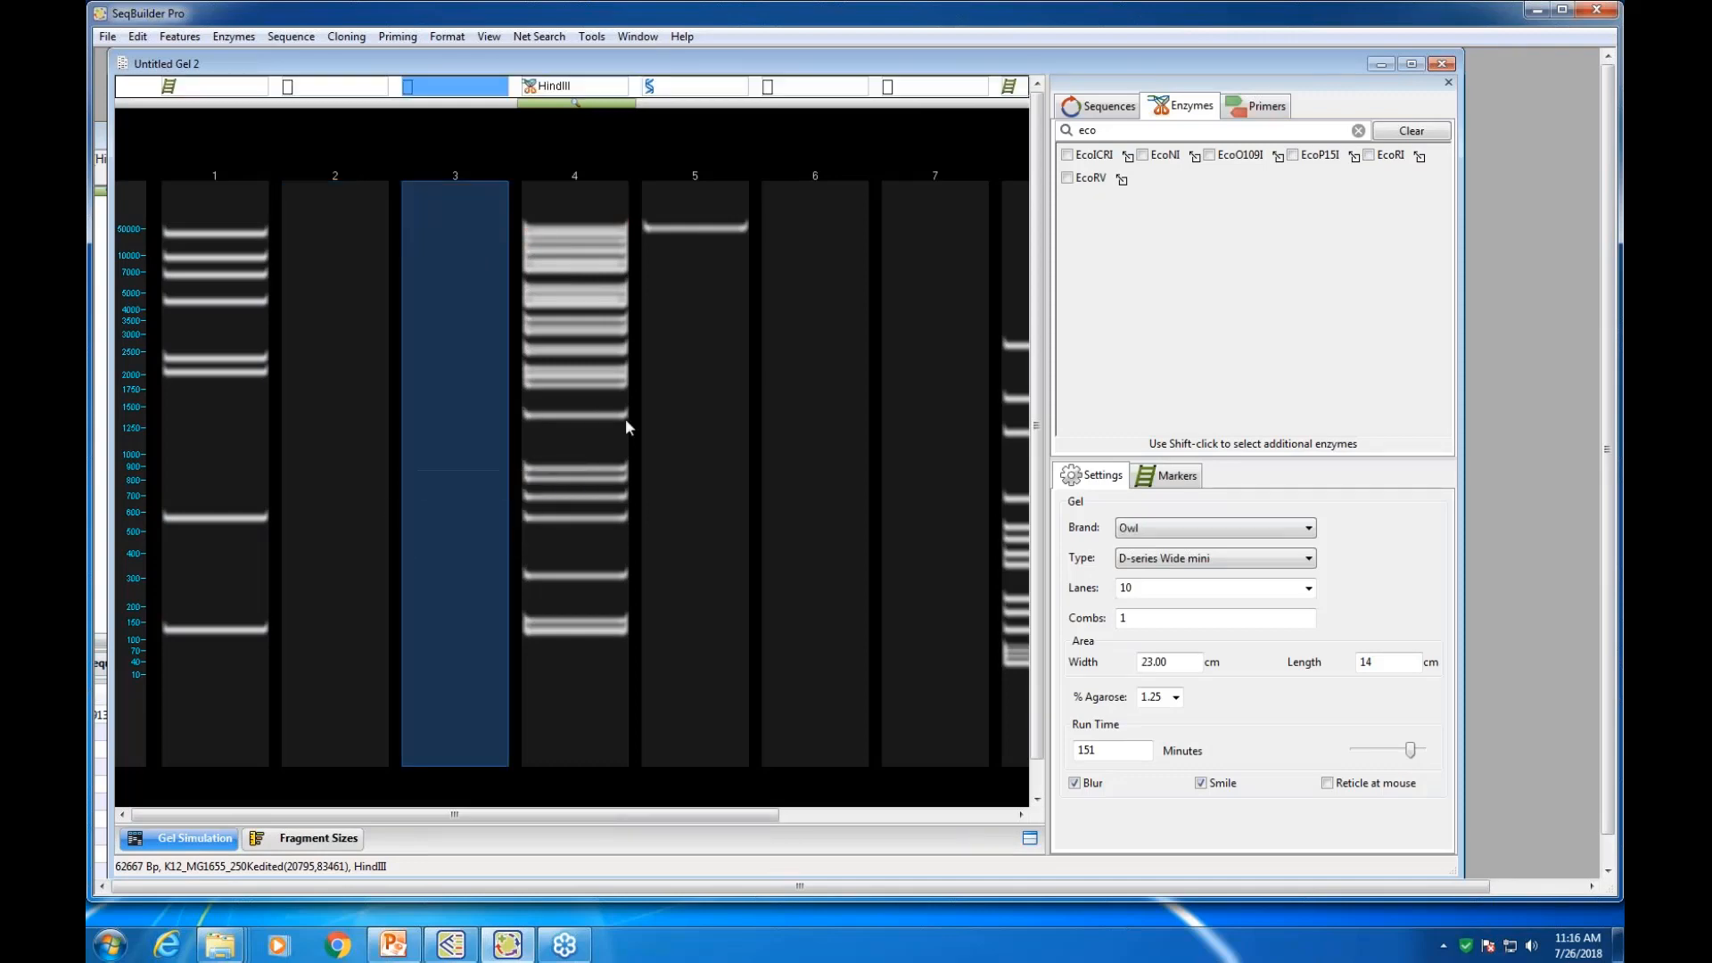
pyautogui.rightClick(670, 370)
pyautogui.click(784, 441)
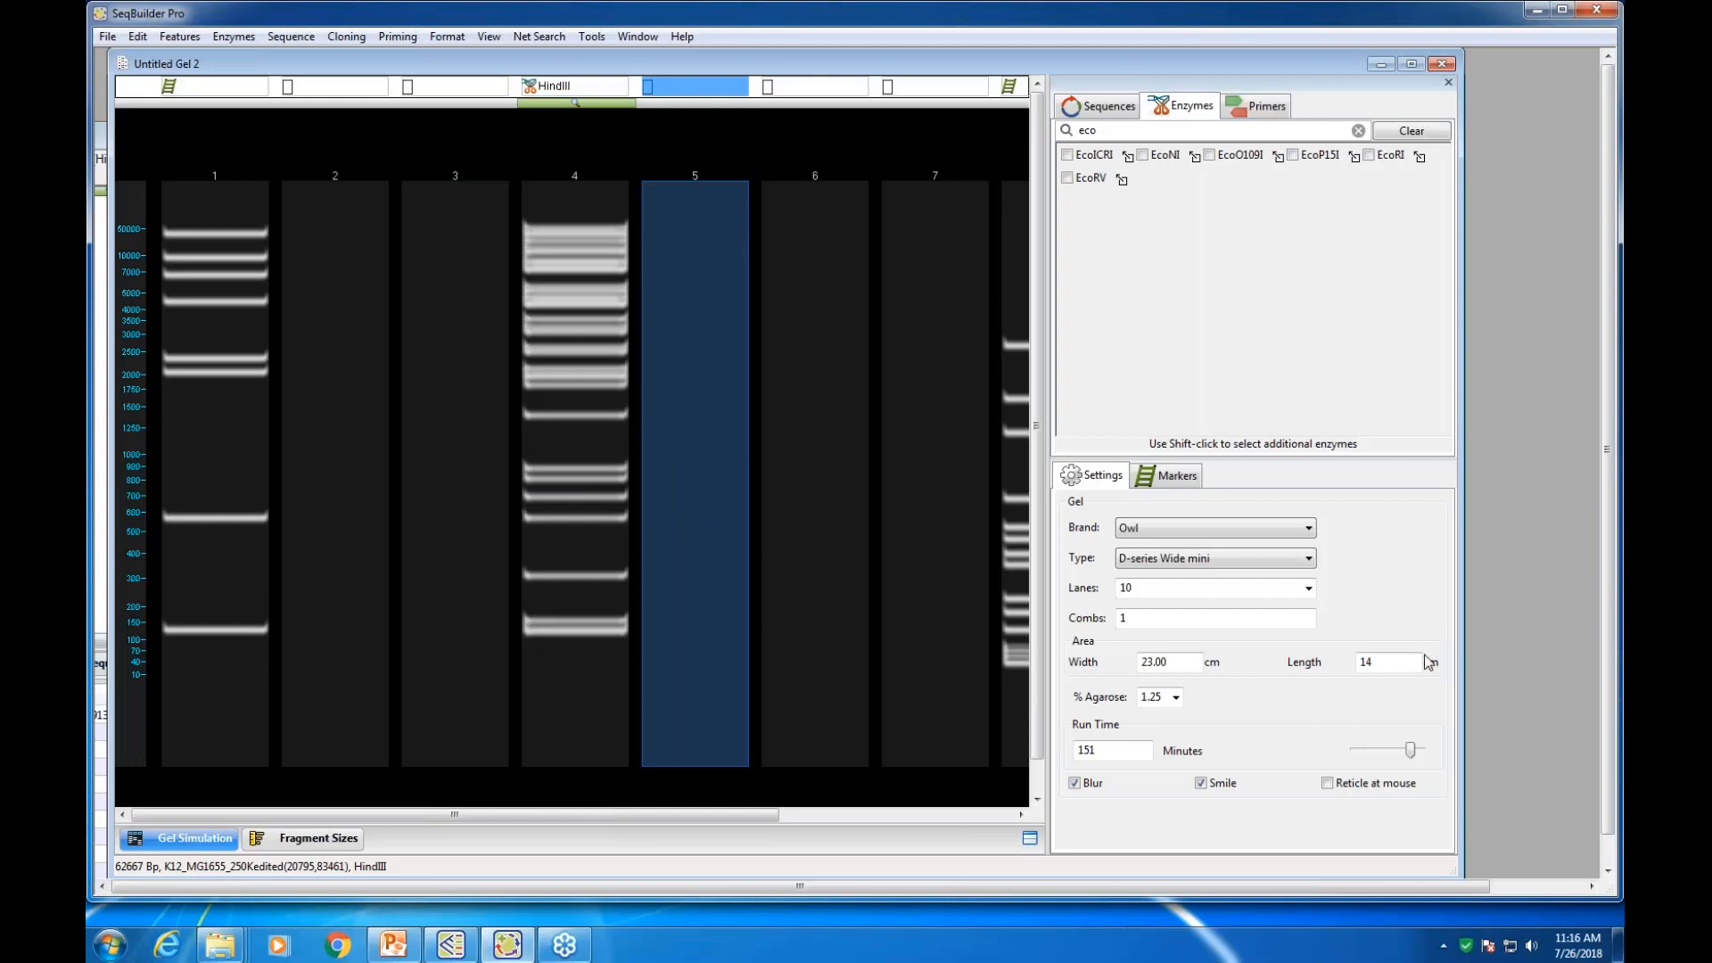
# Widen the gel window, show the sequence list and delete the contents of lanes 4 and 8
pyautogui.moveTo(1458, 704); pyautogui.dragTo(1579, 717)
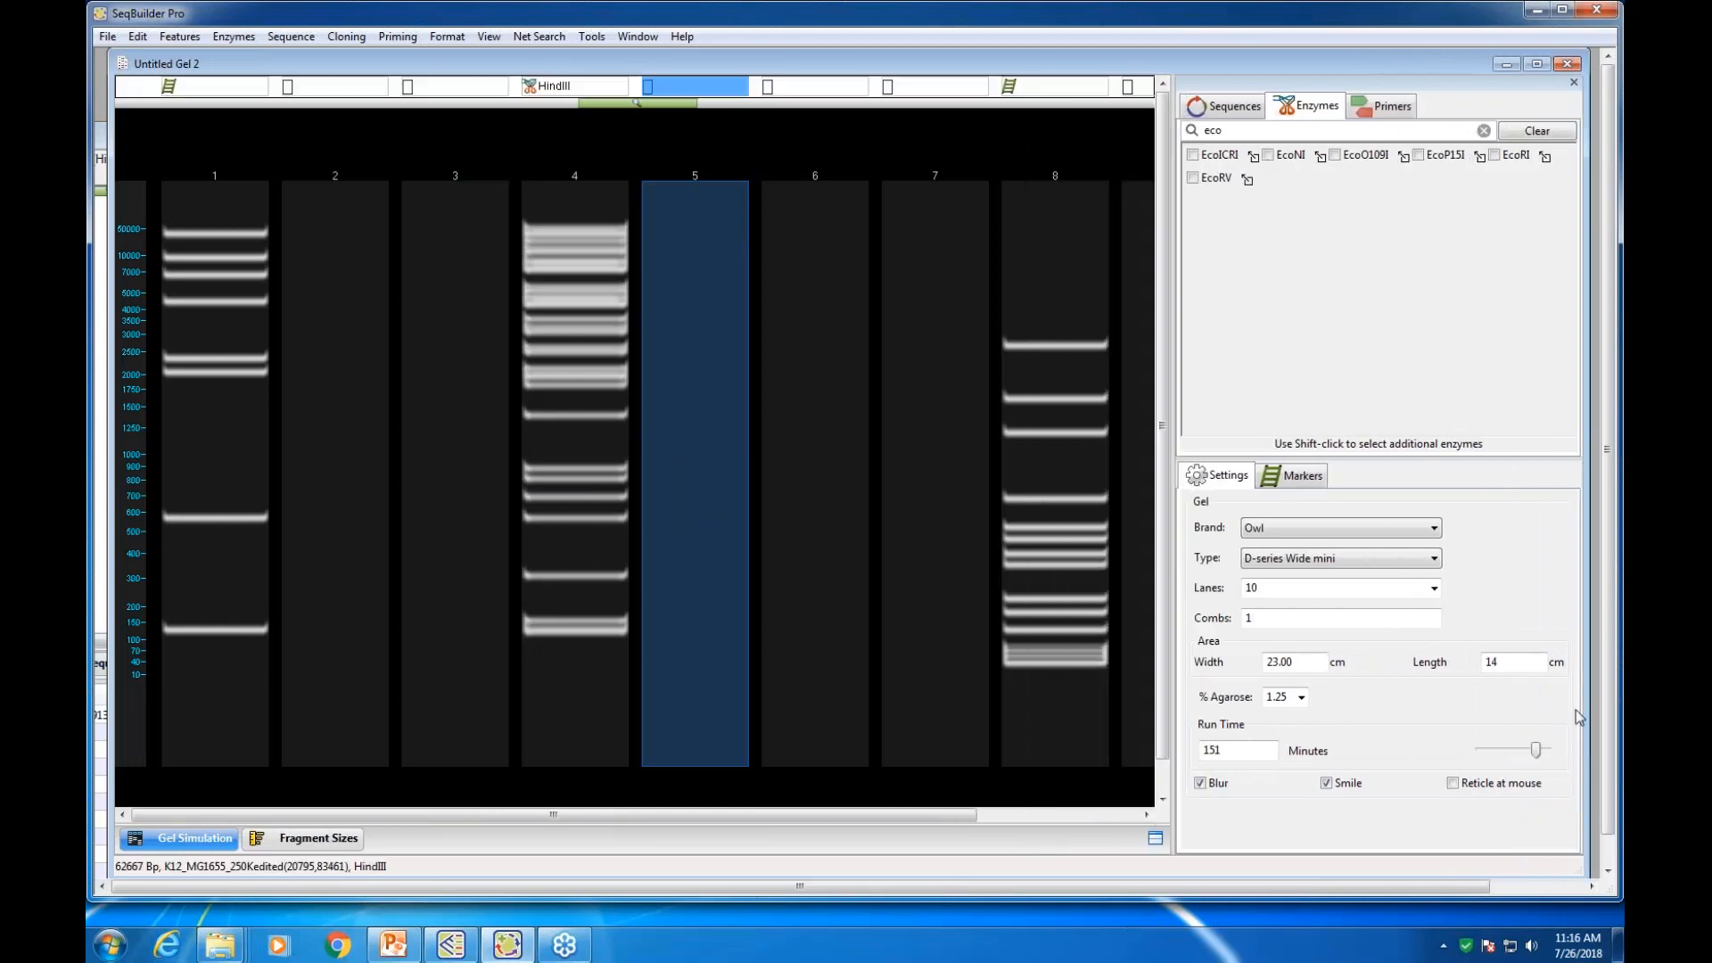
pyautogui.moveTo(853, 68); pyautogui.dragTo(876, 68)
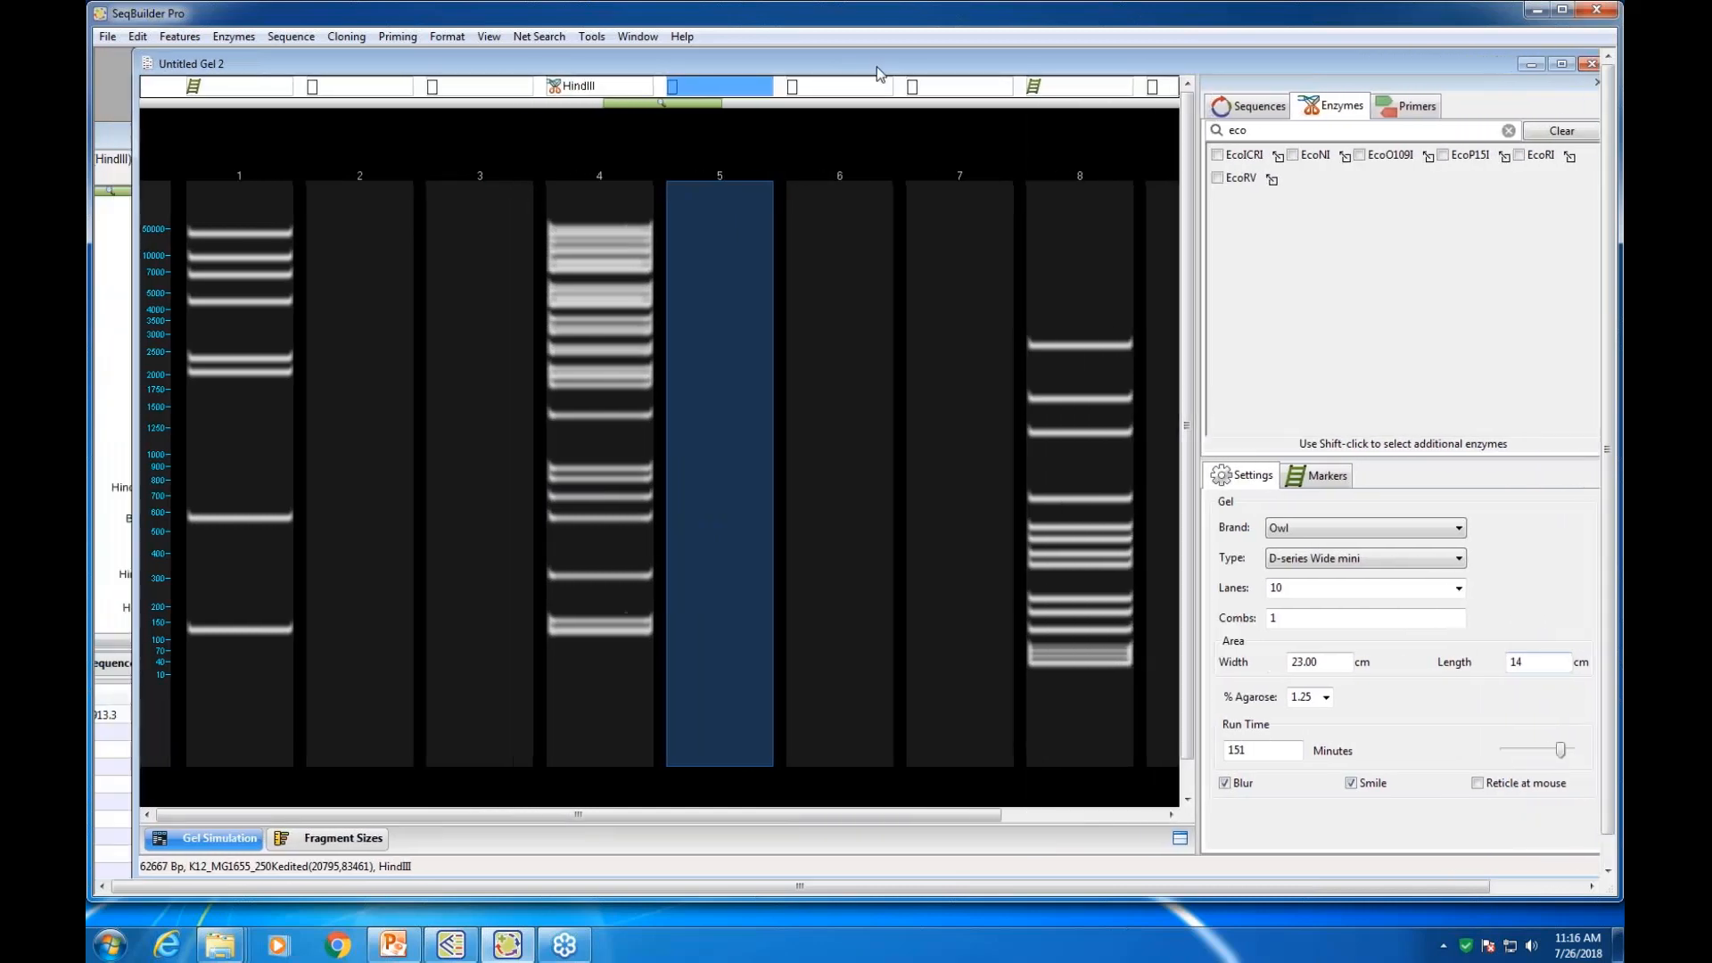
pyautogui.click(1248, 106)
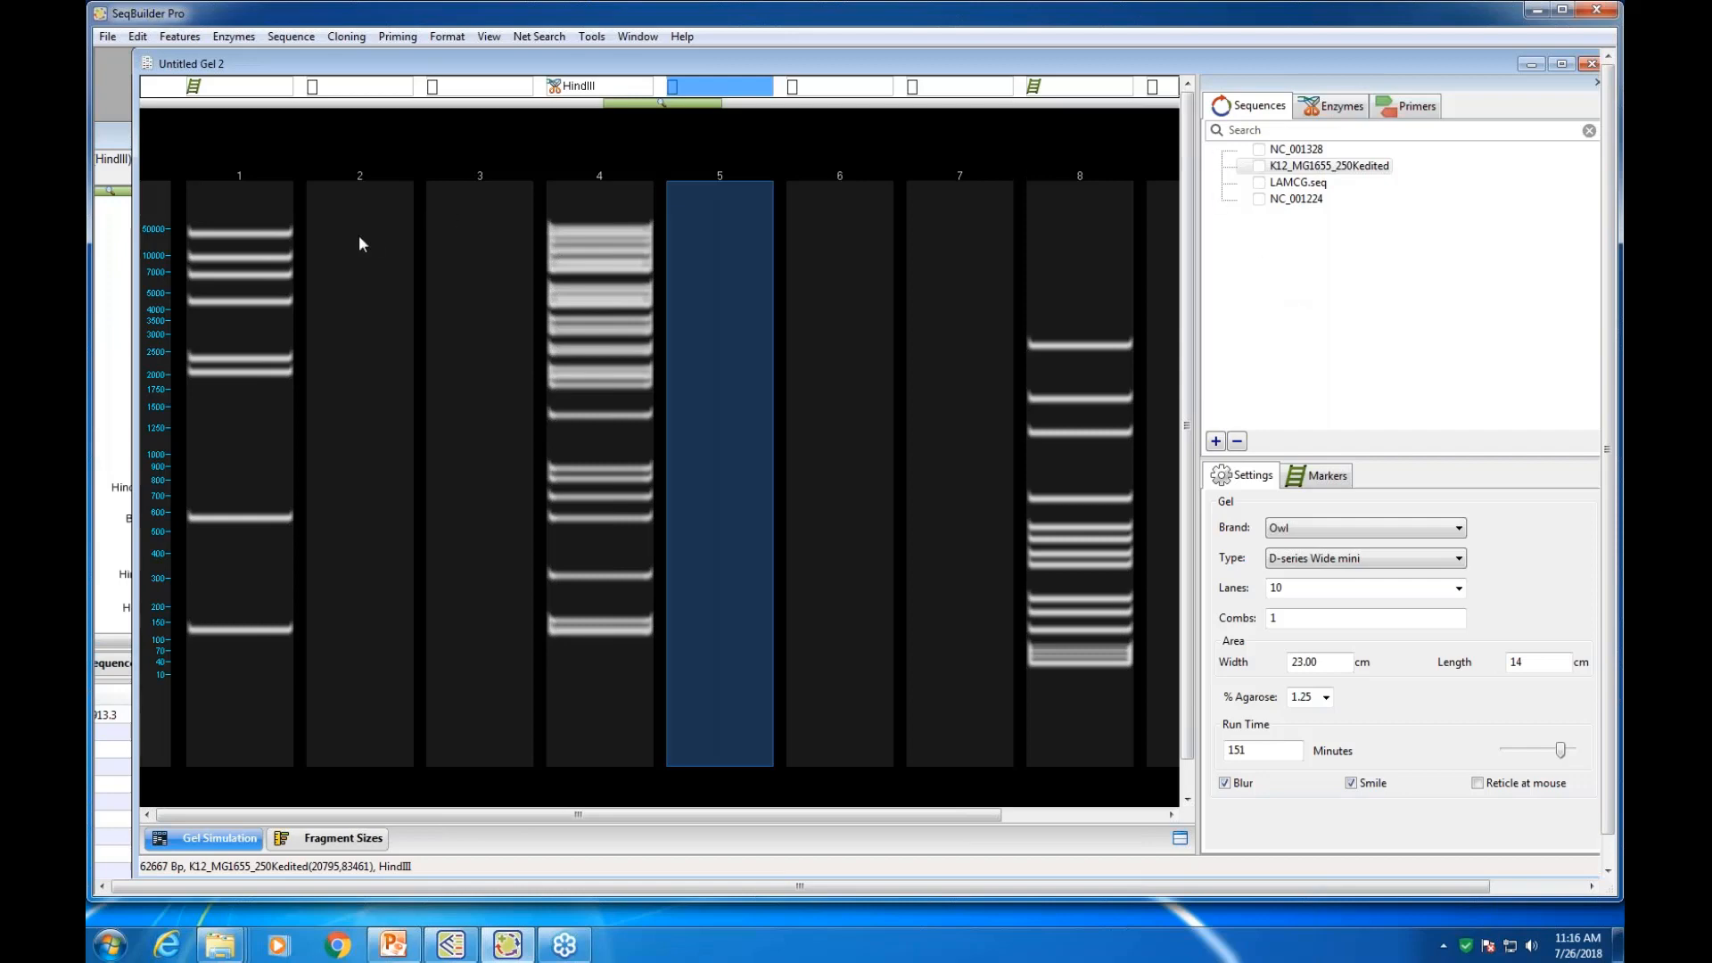
pyautogui.rightClick(596, 233)
pyautogui.click(599, 253)
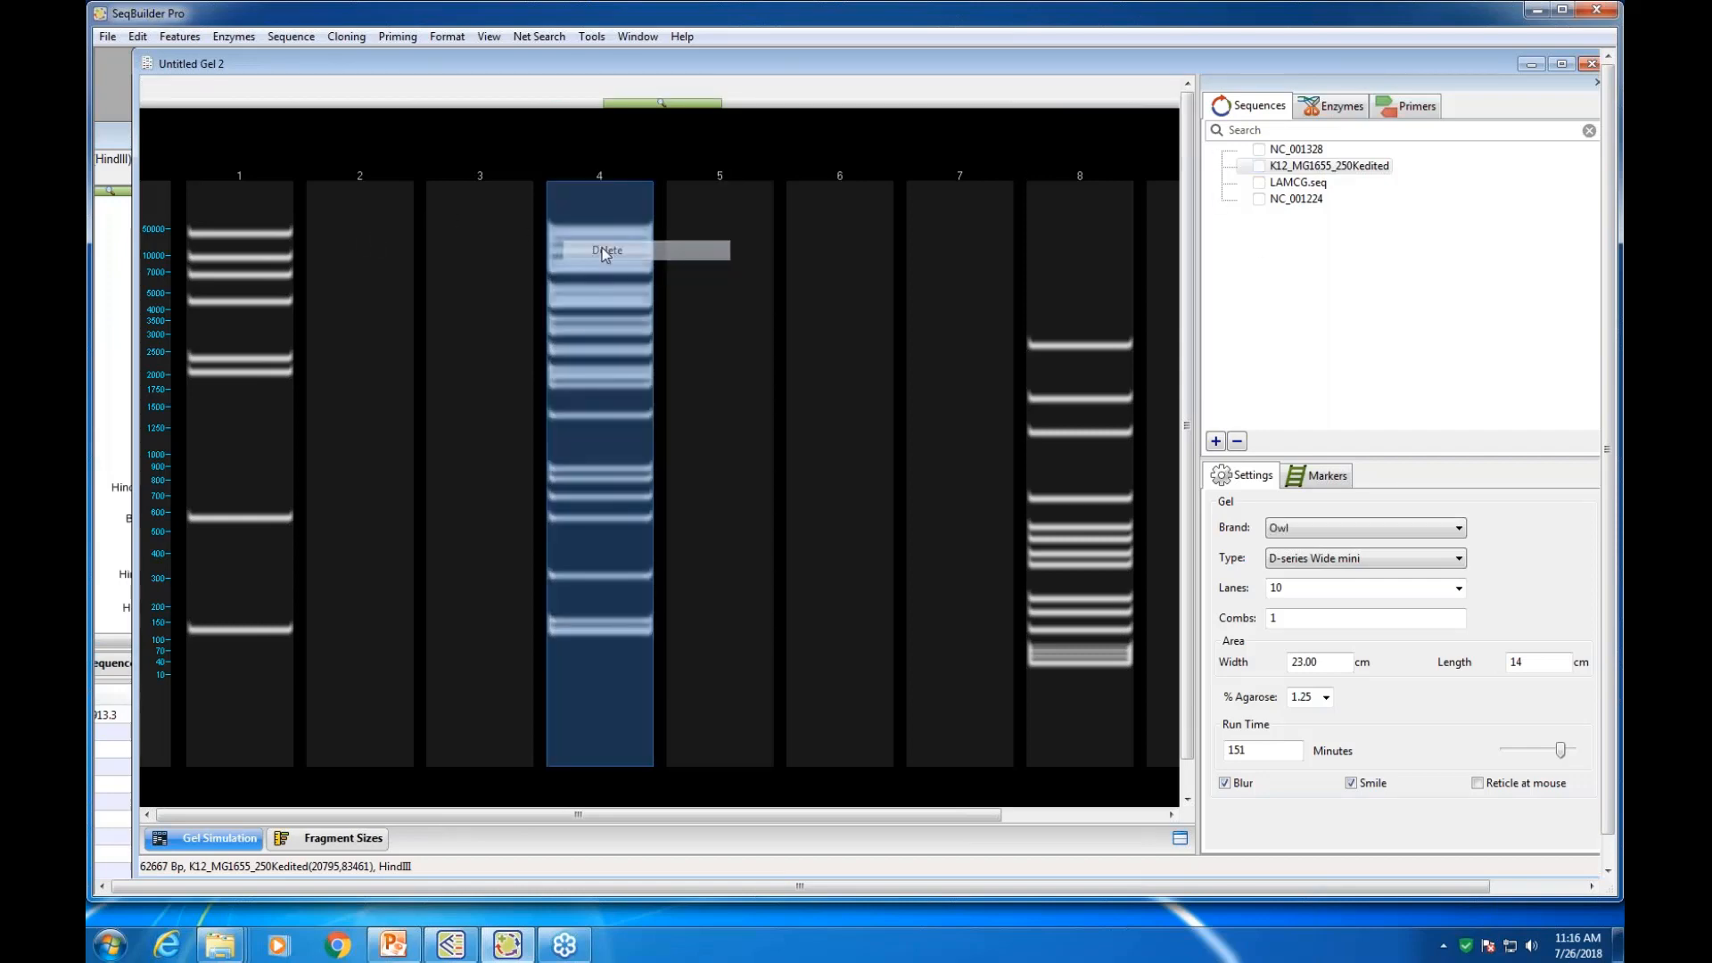
pyautogui.rightClick(1050, 259)
pyautogui.click(1088, 339)
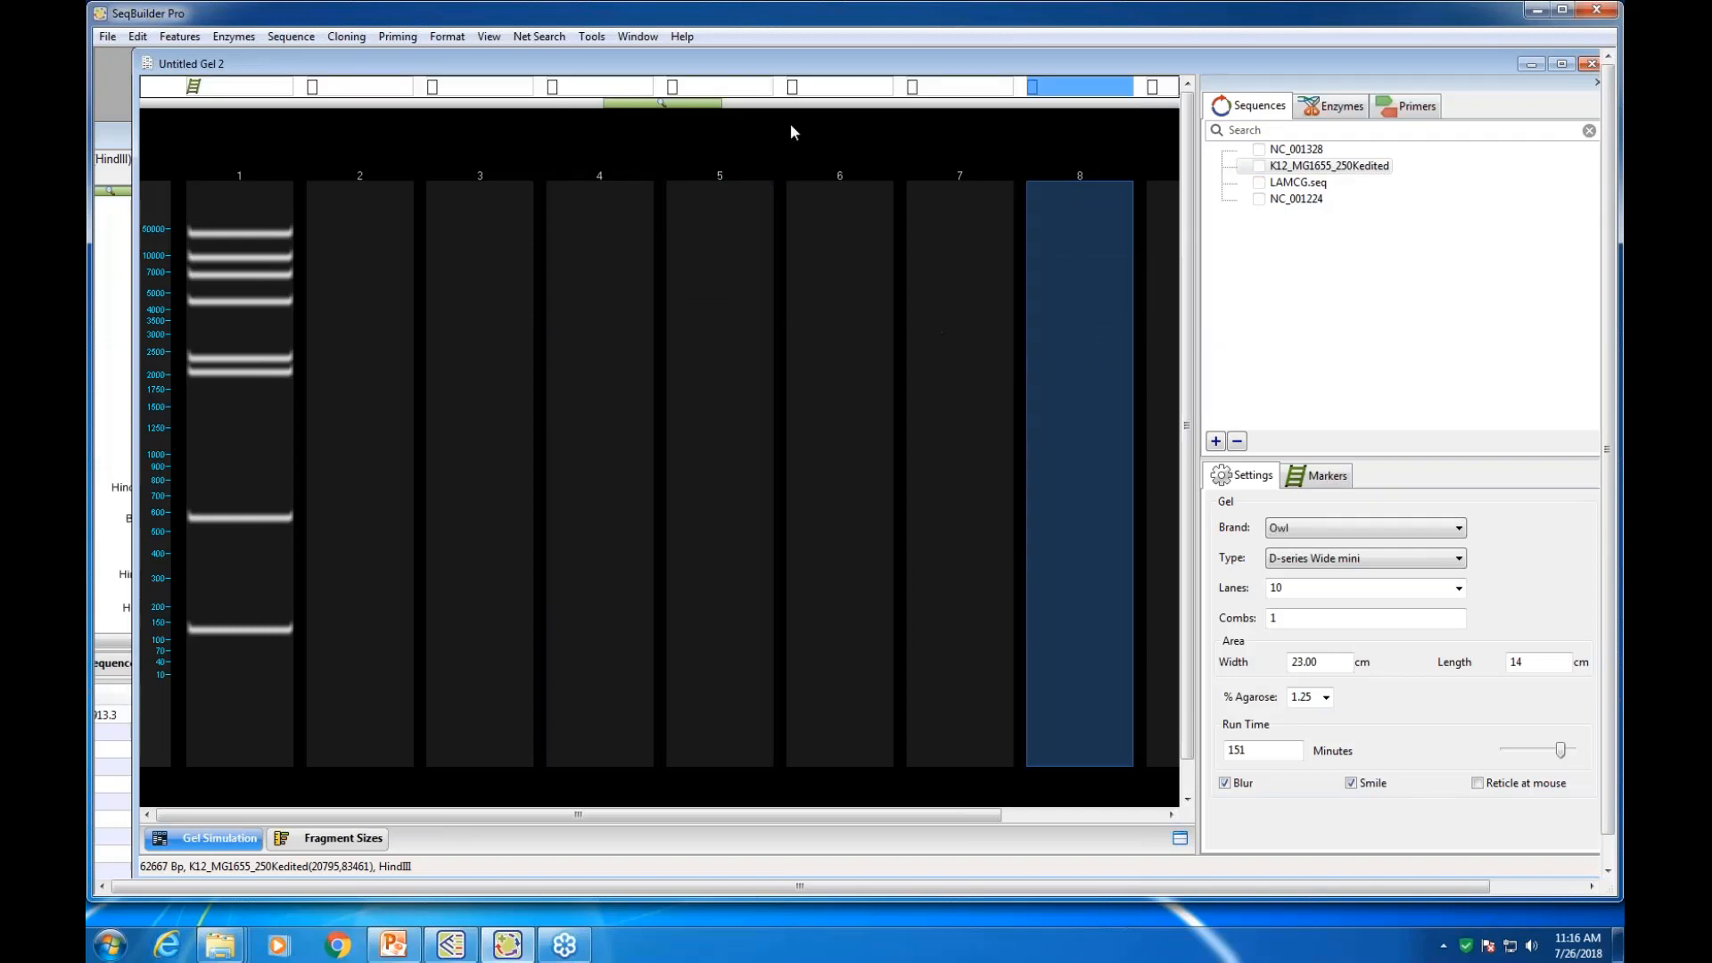
# Change the gel type to B2/3-series Mini and set it to 16 lanes
pyautogui.moveTo(699, 103); pyautogui.dragTo(579, 107)
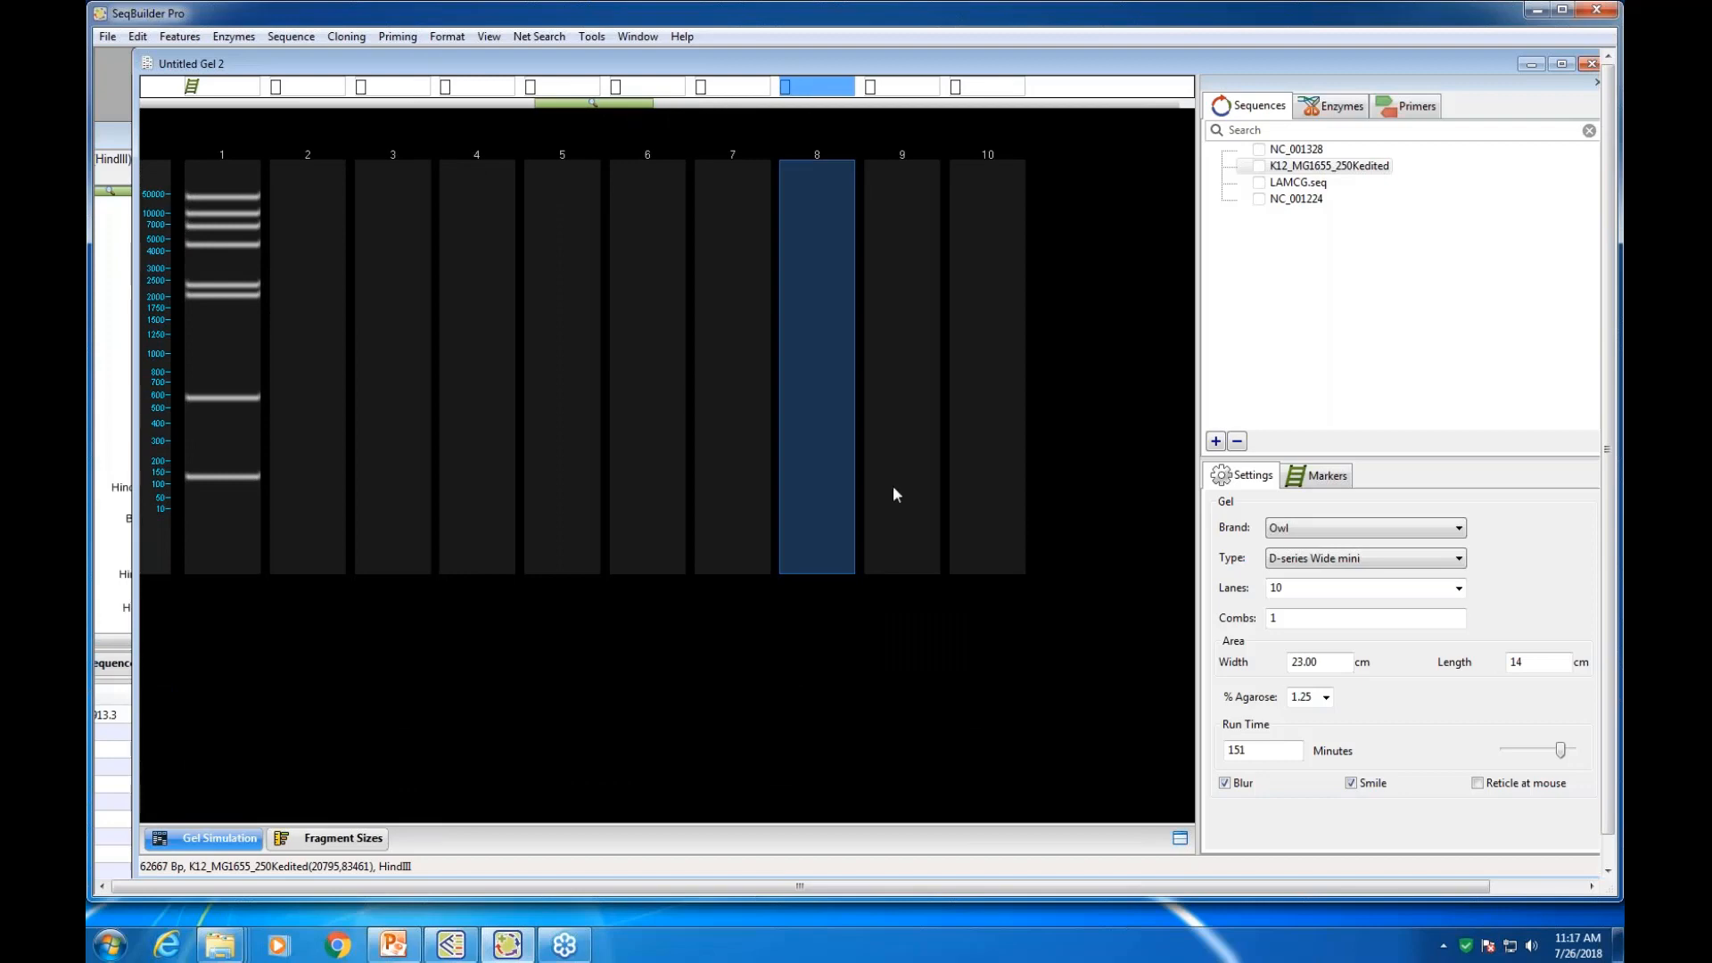
pyautogui.click(1347, 588)
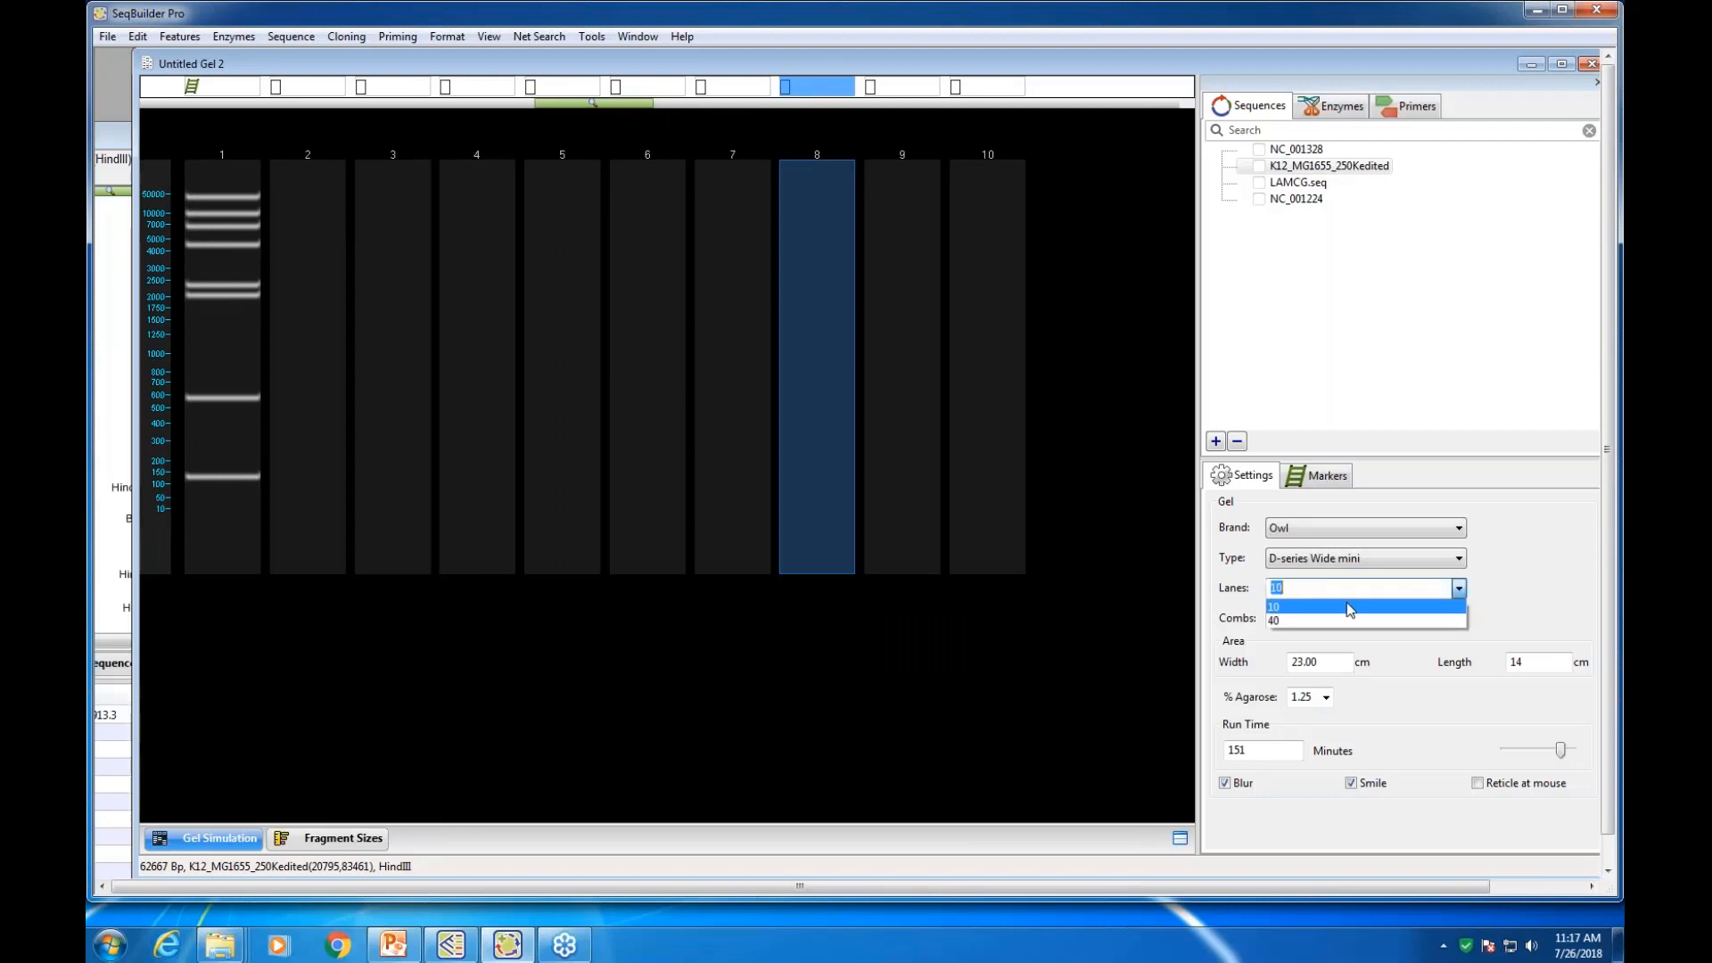
pyautogui.click(1459, 588)
pyautogui.click(1459, 558)
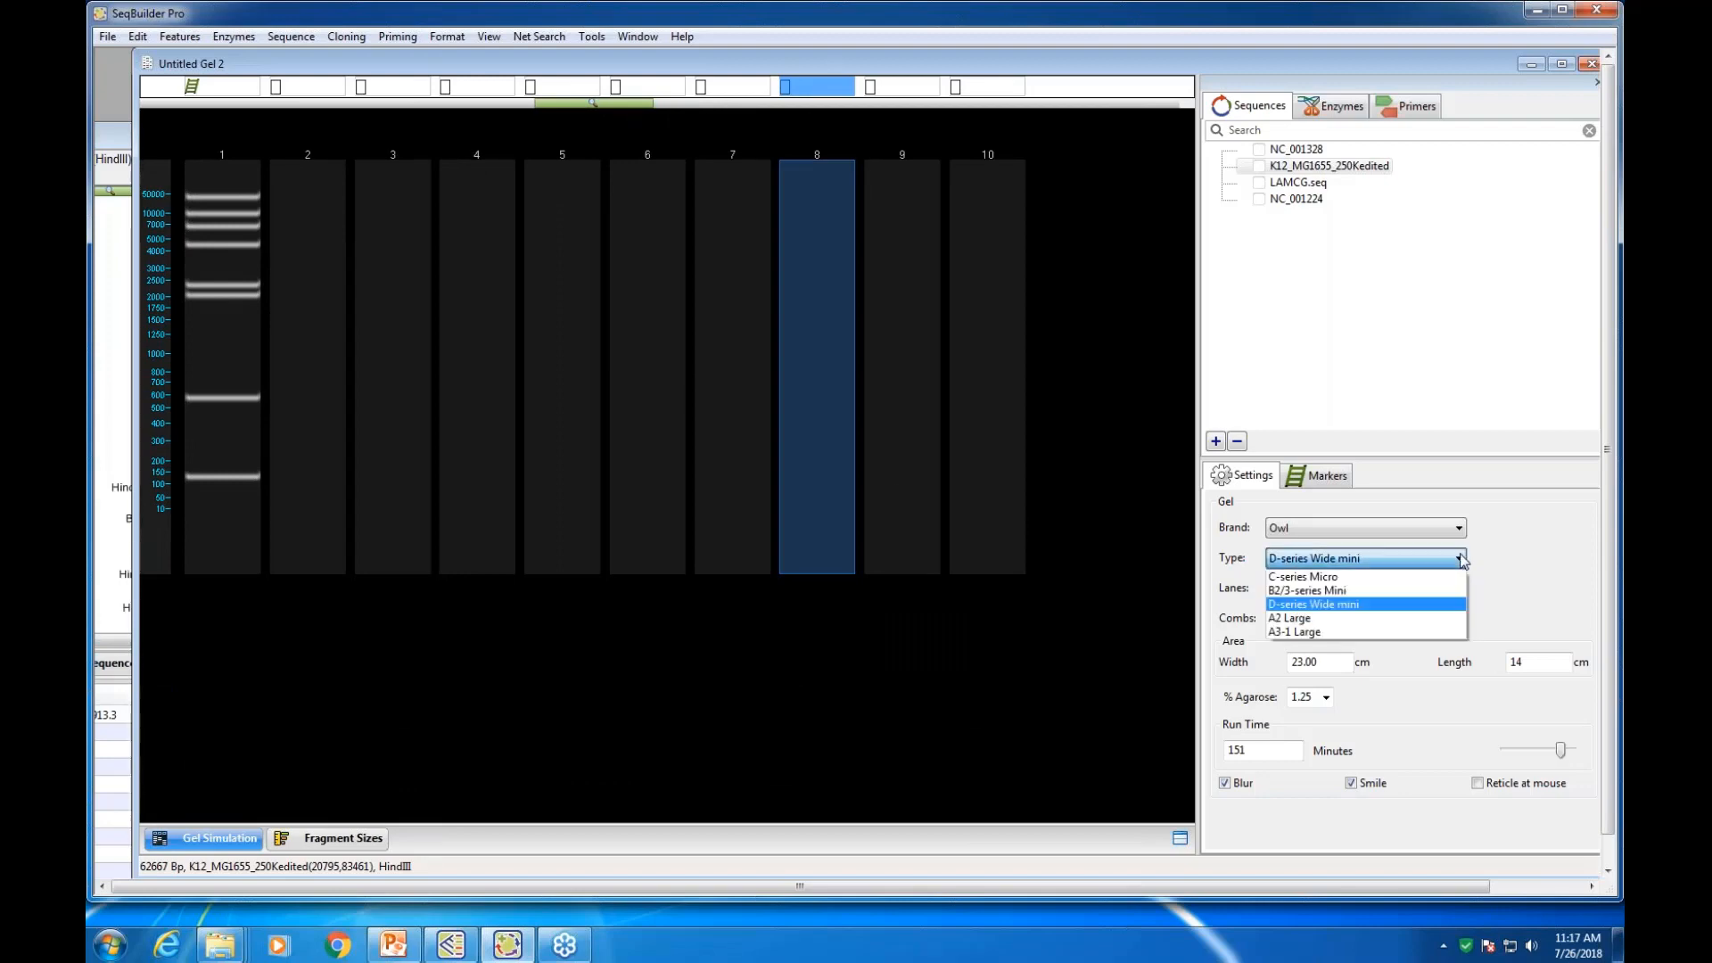
pyautogui.press('Up')
pyautogui.press('Return')
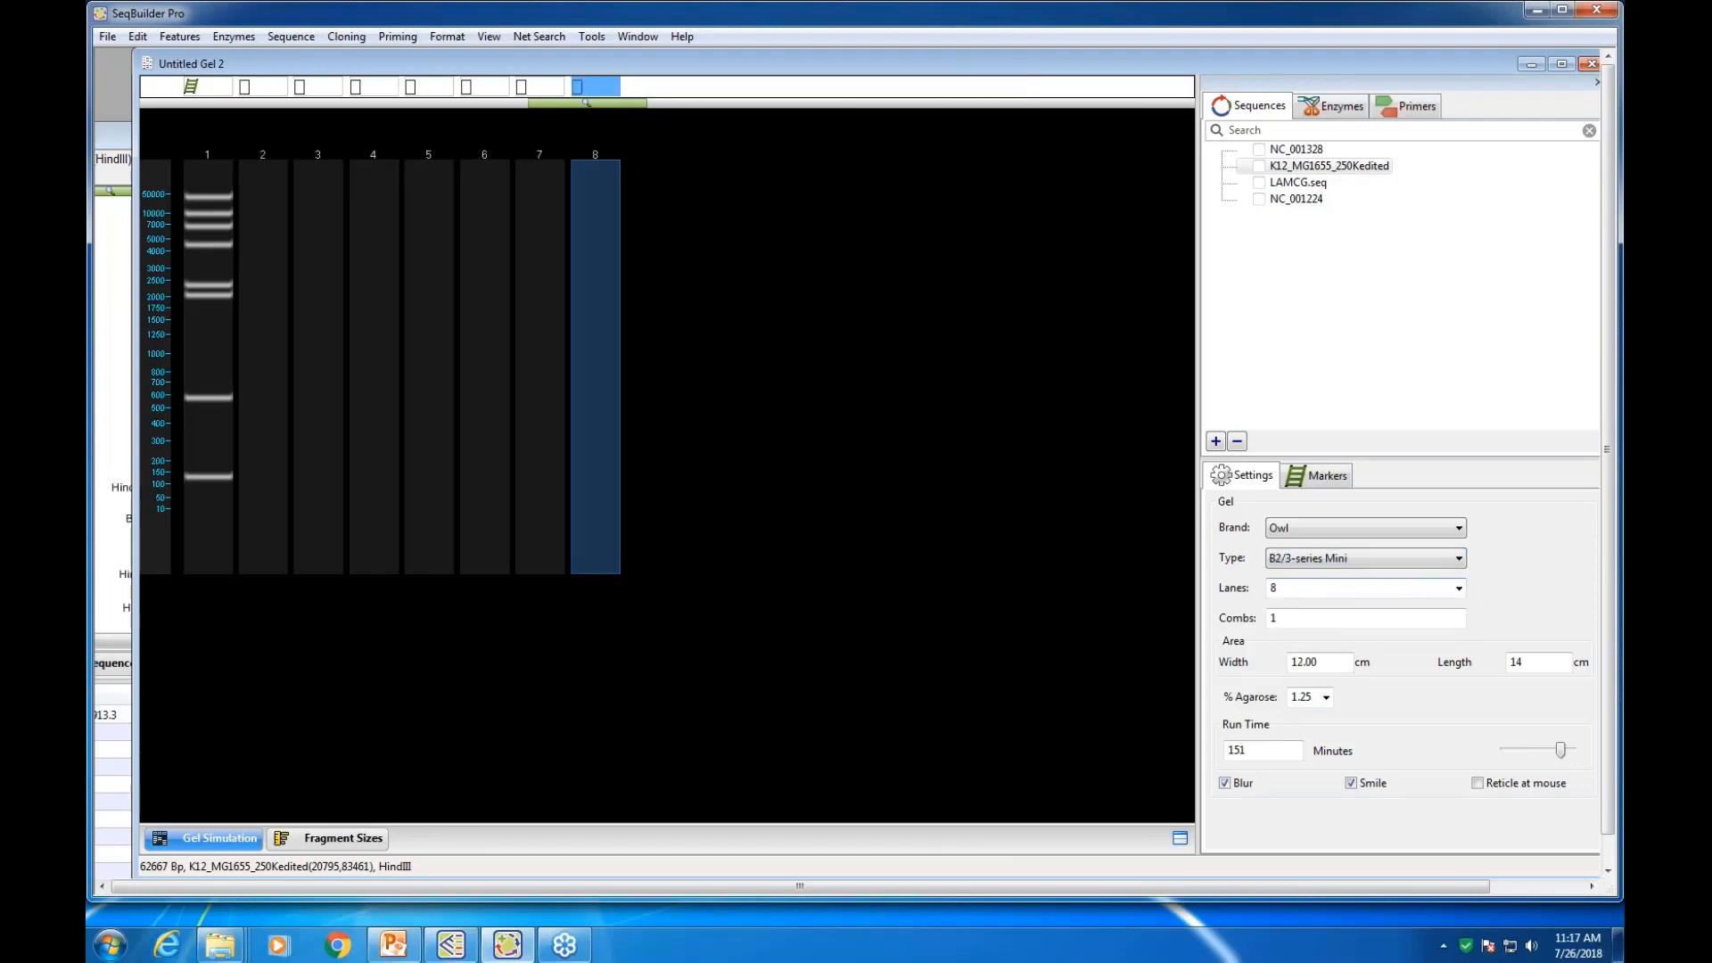
pyautogui.click(1453, 588)
pyautogui.click(1274, 647)
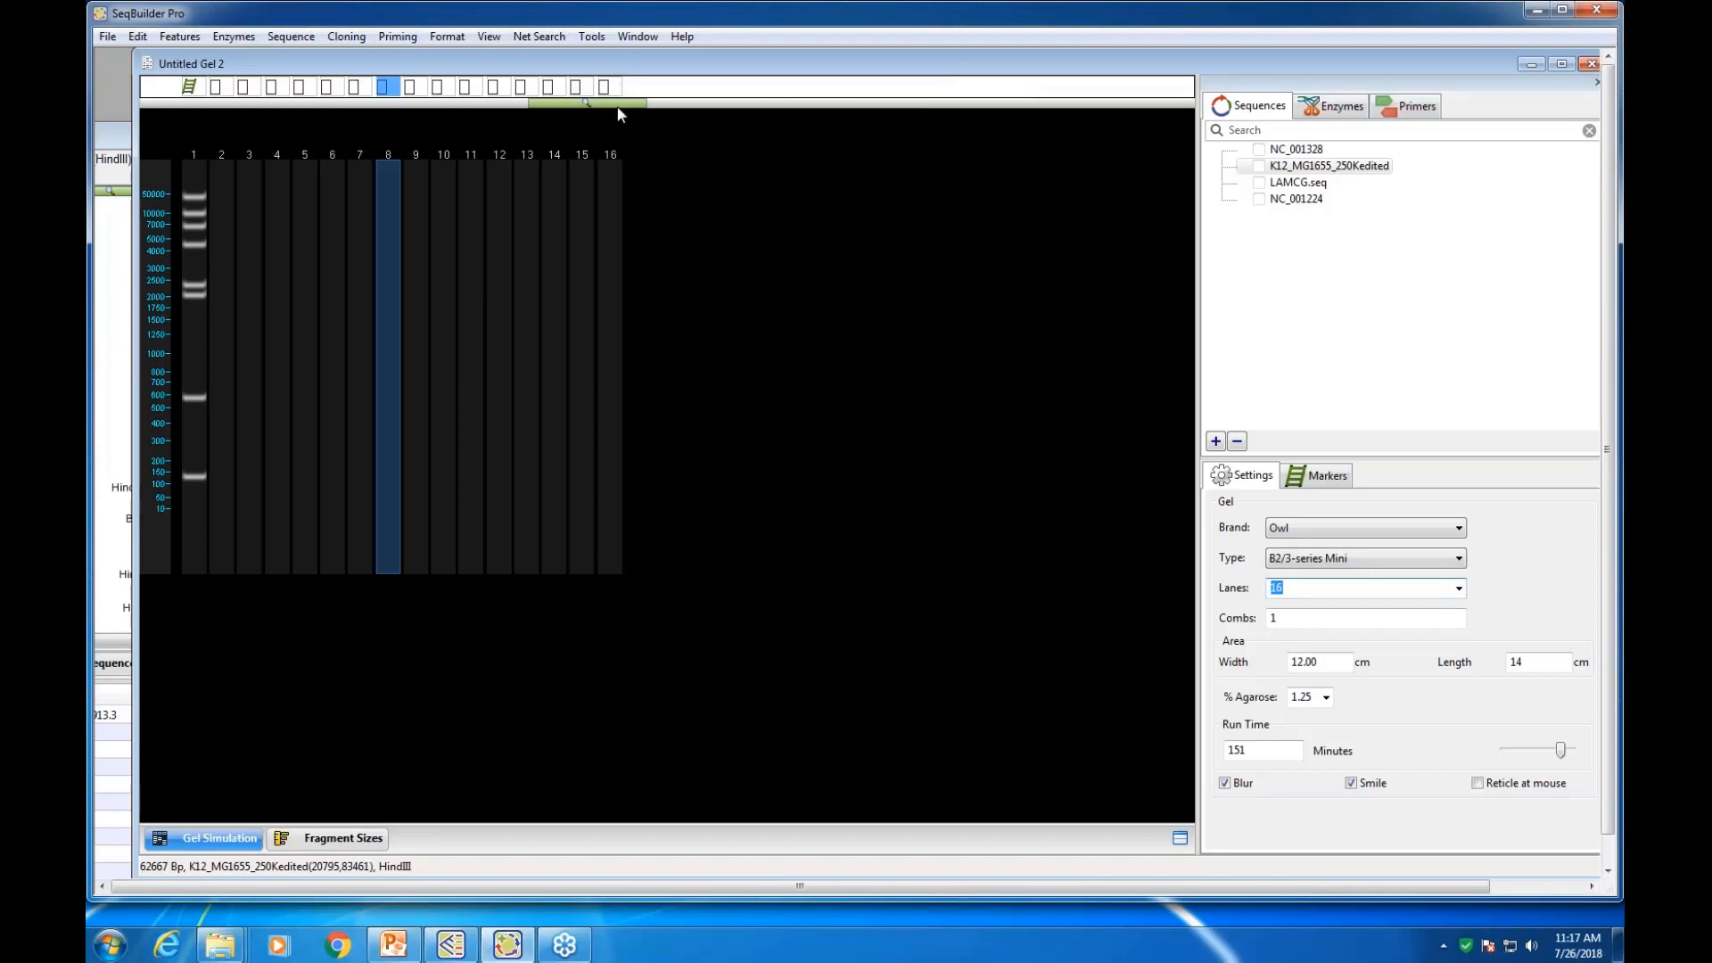
pyautogui.moveTo(612, 105); pyautogui.dragTo(682, 112)
pyautogui.click(699, 131)
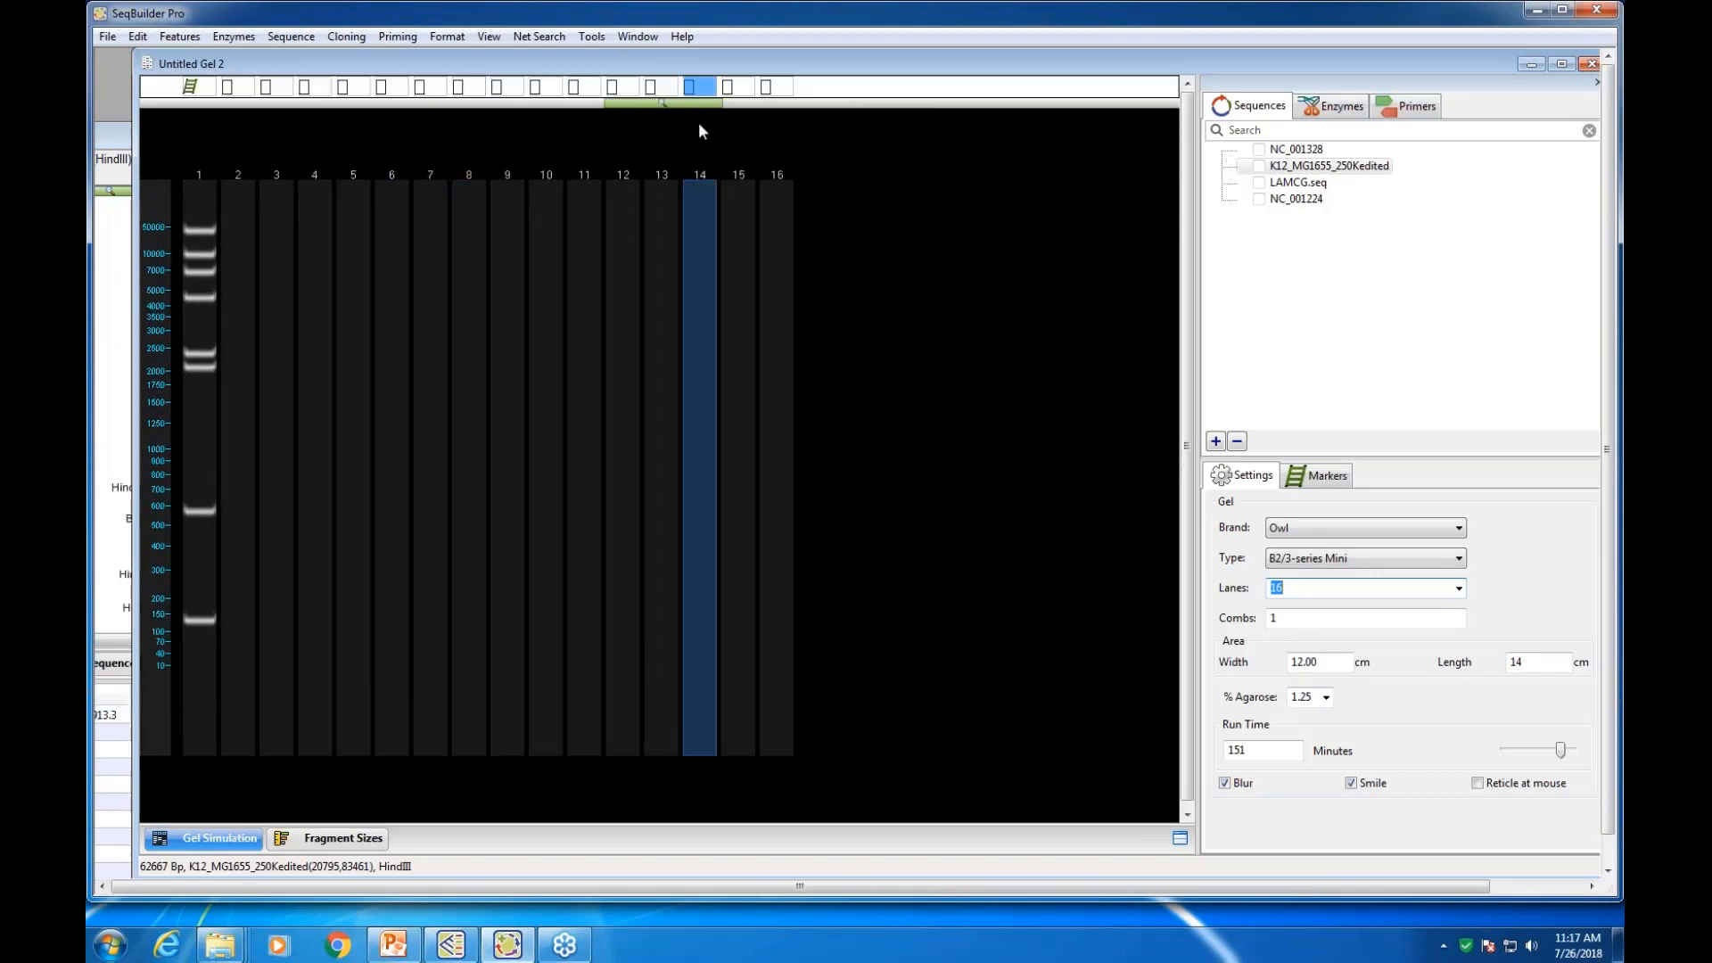
# Delete the marker from lane 1 and set the agarose percentage to 2.0
pyautogui.rightClick(168, 179)
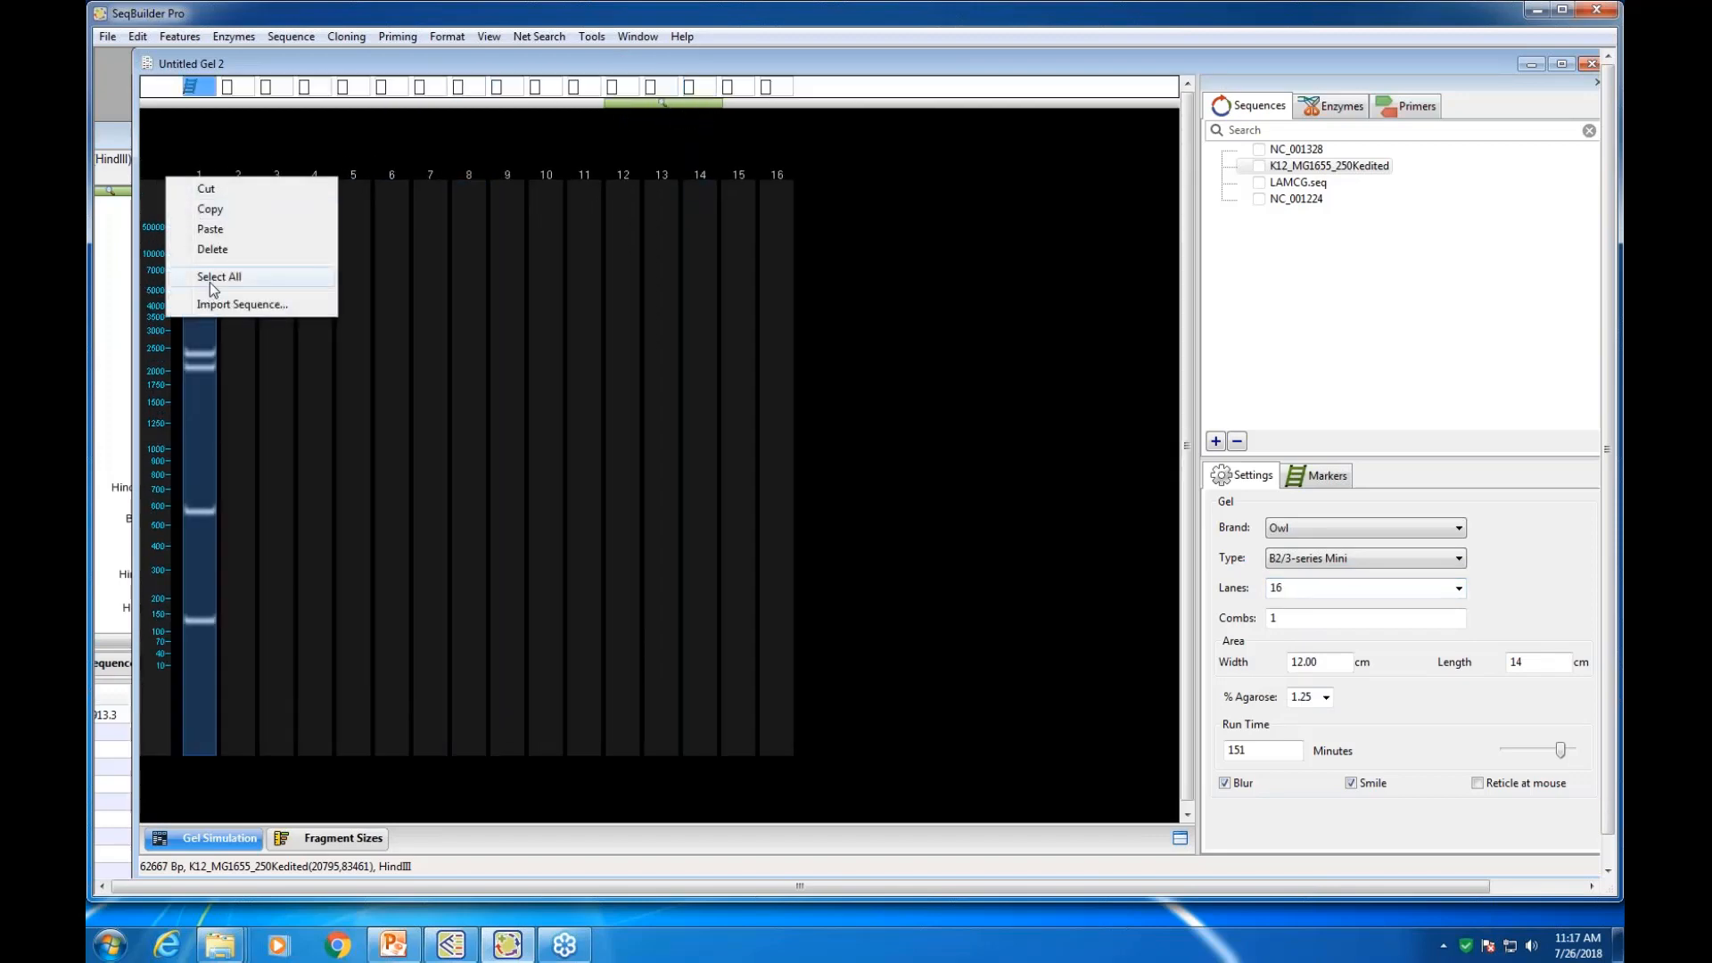
pyautogui.click(210, 249)
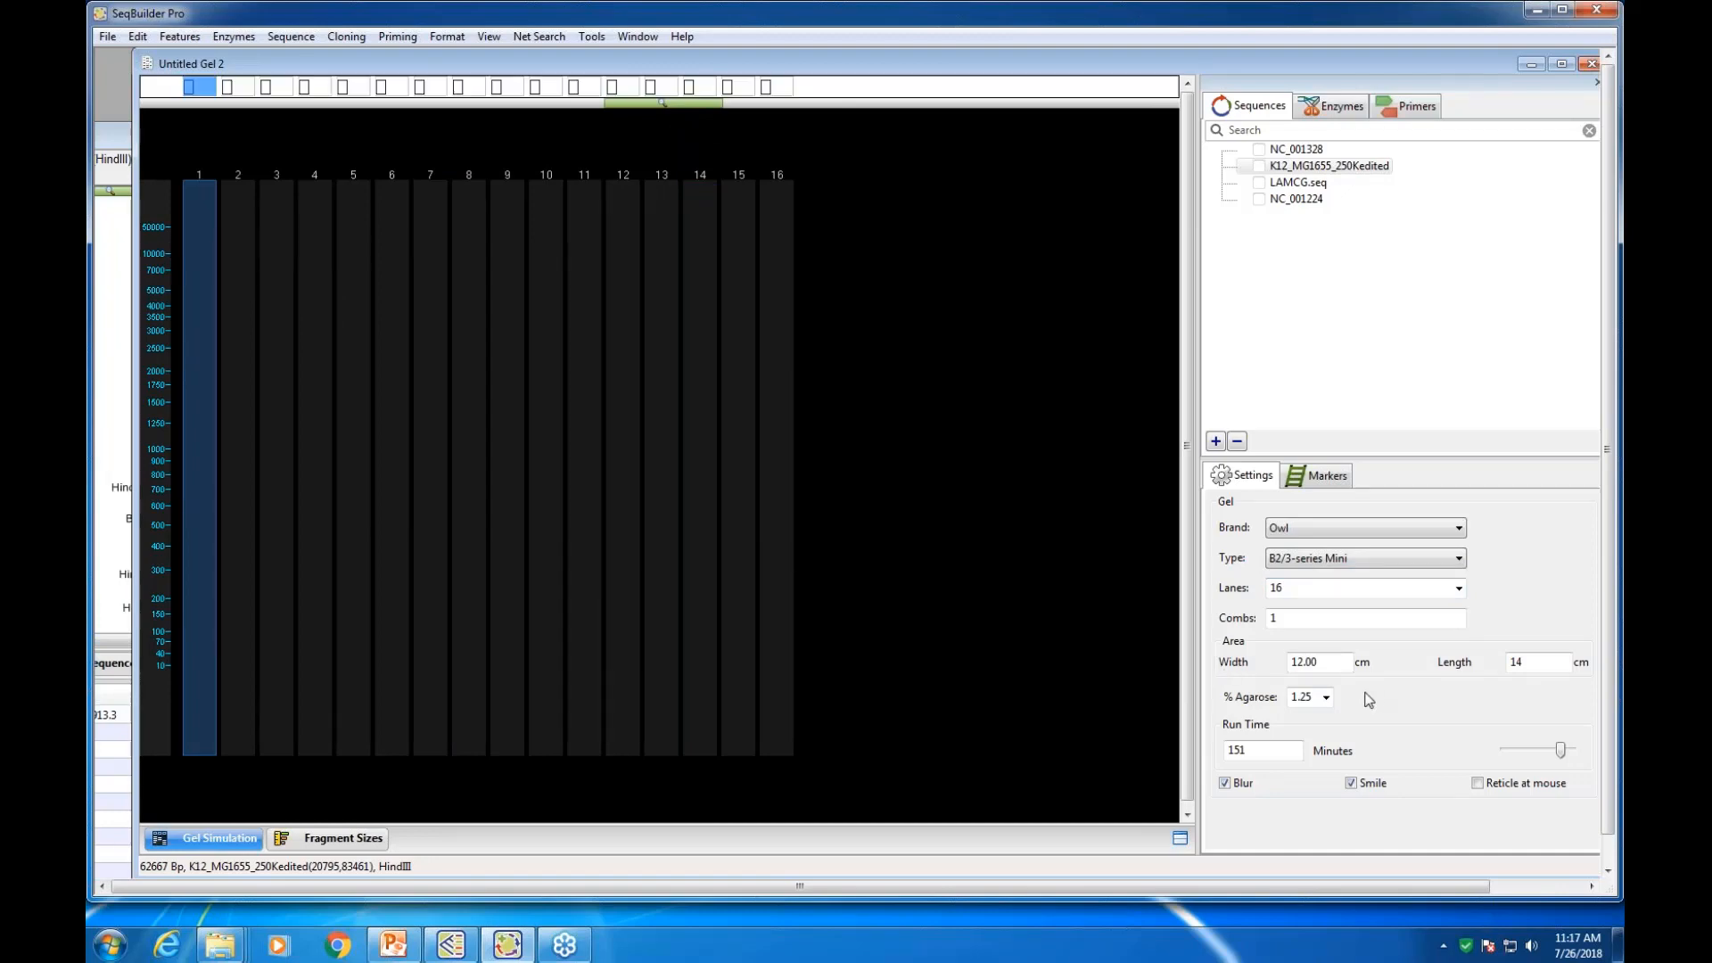
pyautogui.click(1325, 698)
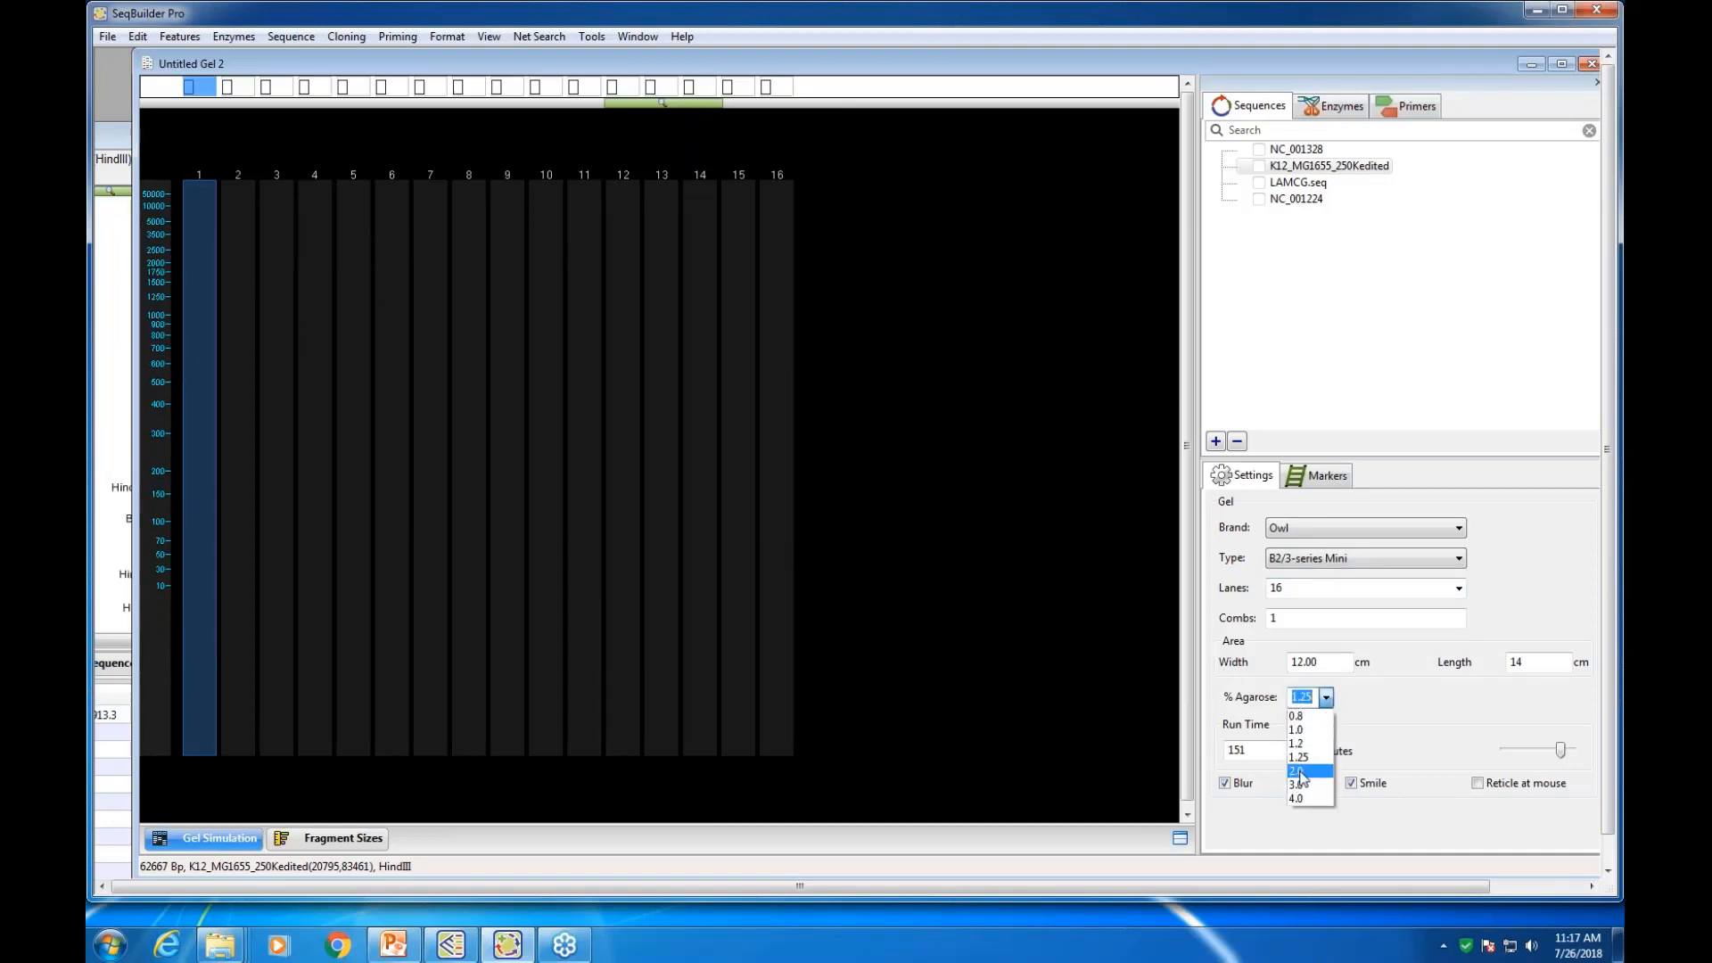
pyautogui.click(1301, 772)
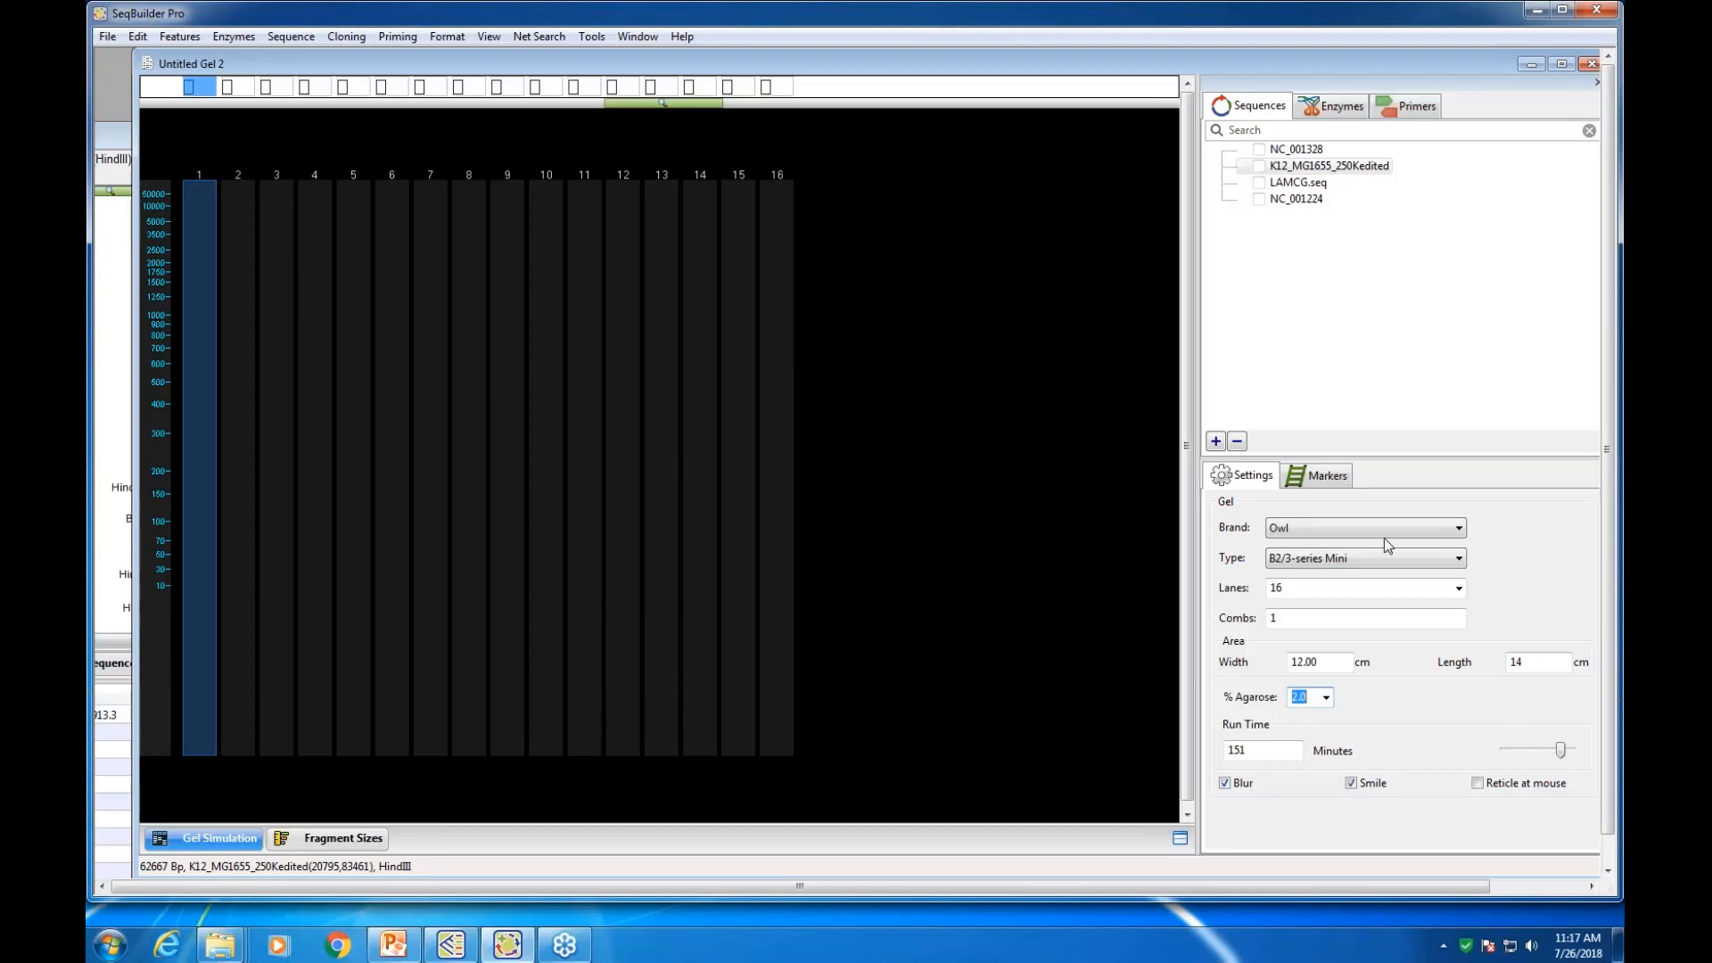
# Load Promega's 50bp DNA Step Ladder into lane 1 and its 25bp DNA Step Ladder into lane 2
pyautogui.click(1321, 476)
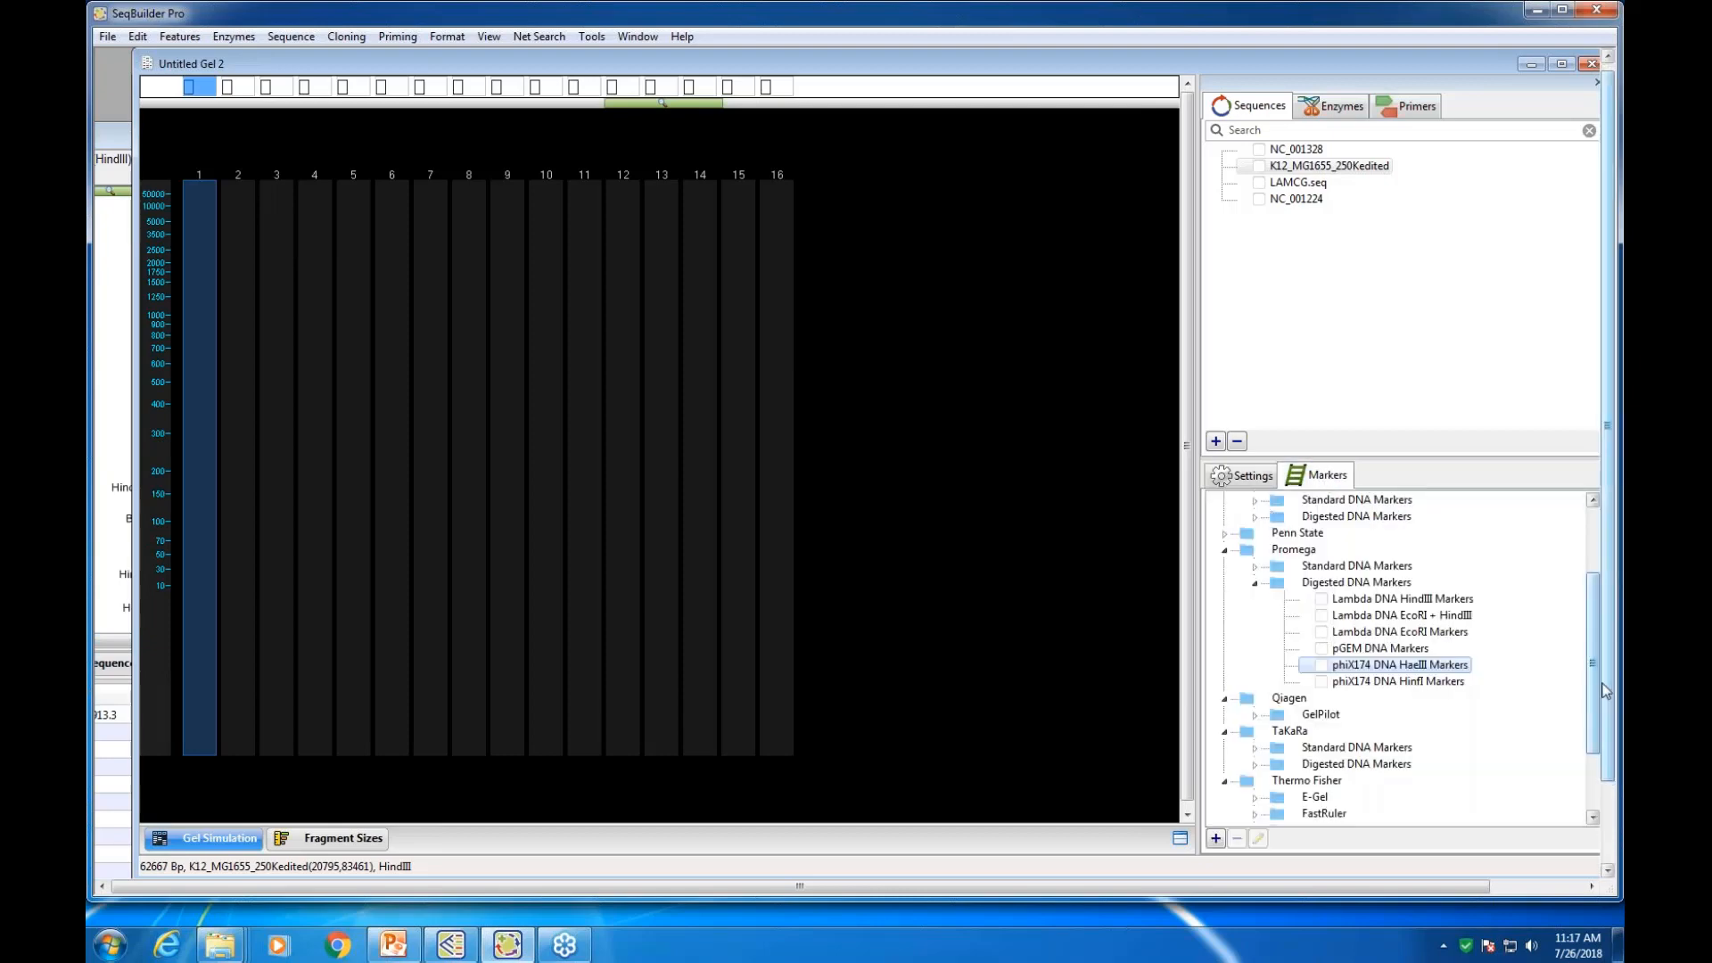
pyautogui.moveTo(1597, 676); pyautogui.dragTo(1597, 681)
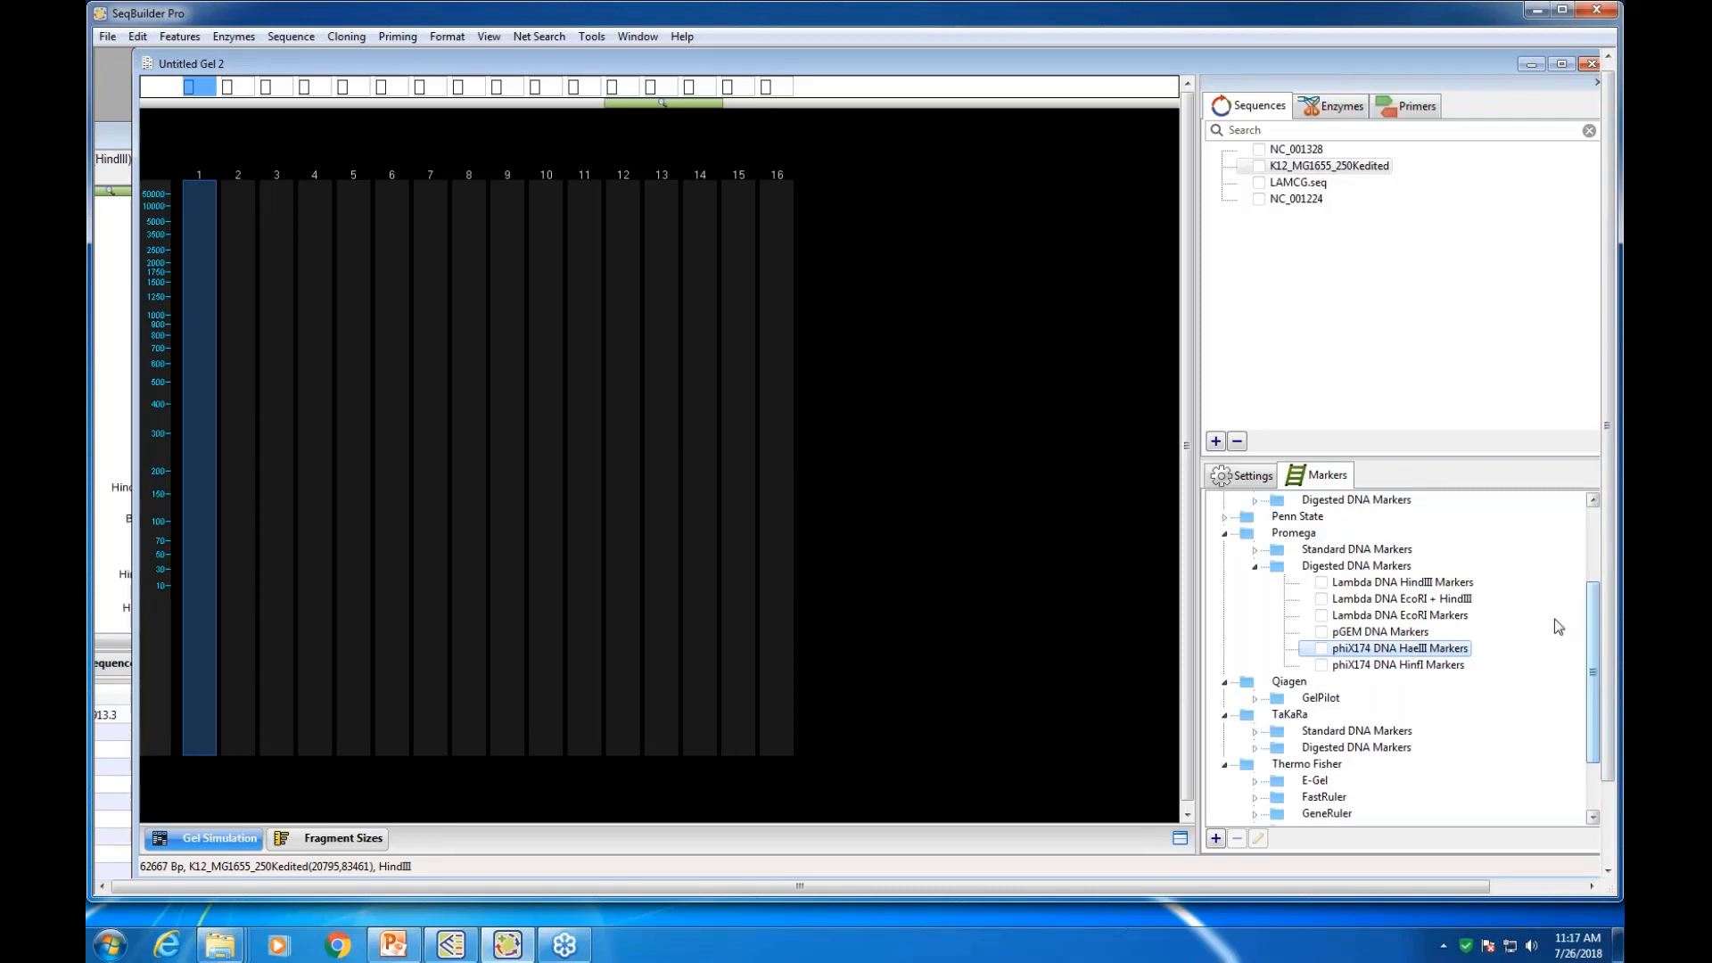
pyautogui.click(1254, 550)
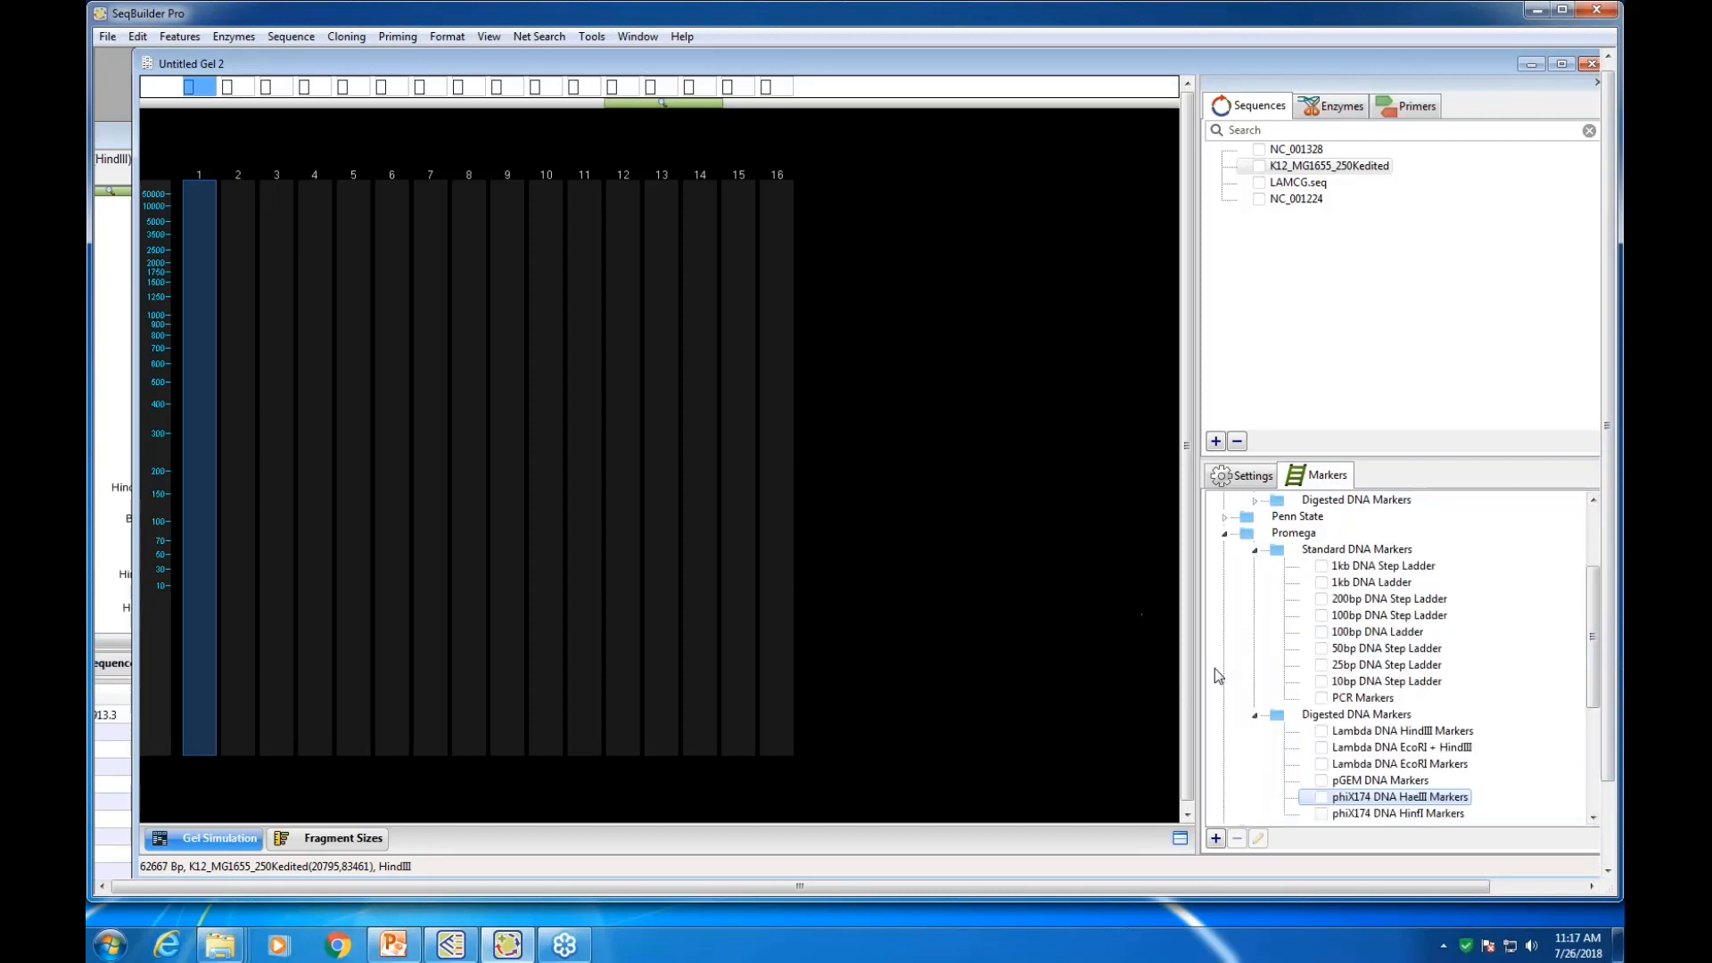
pyautogui.click(1322, 649)
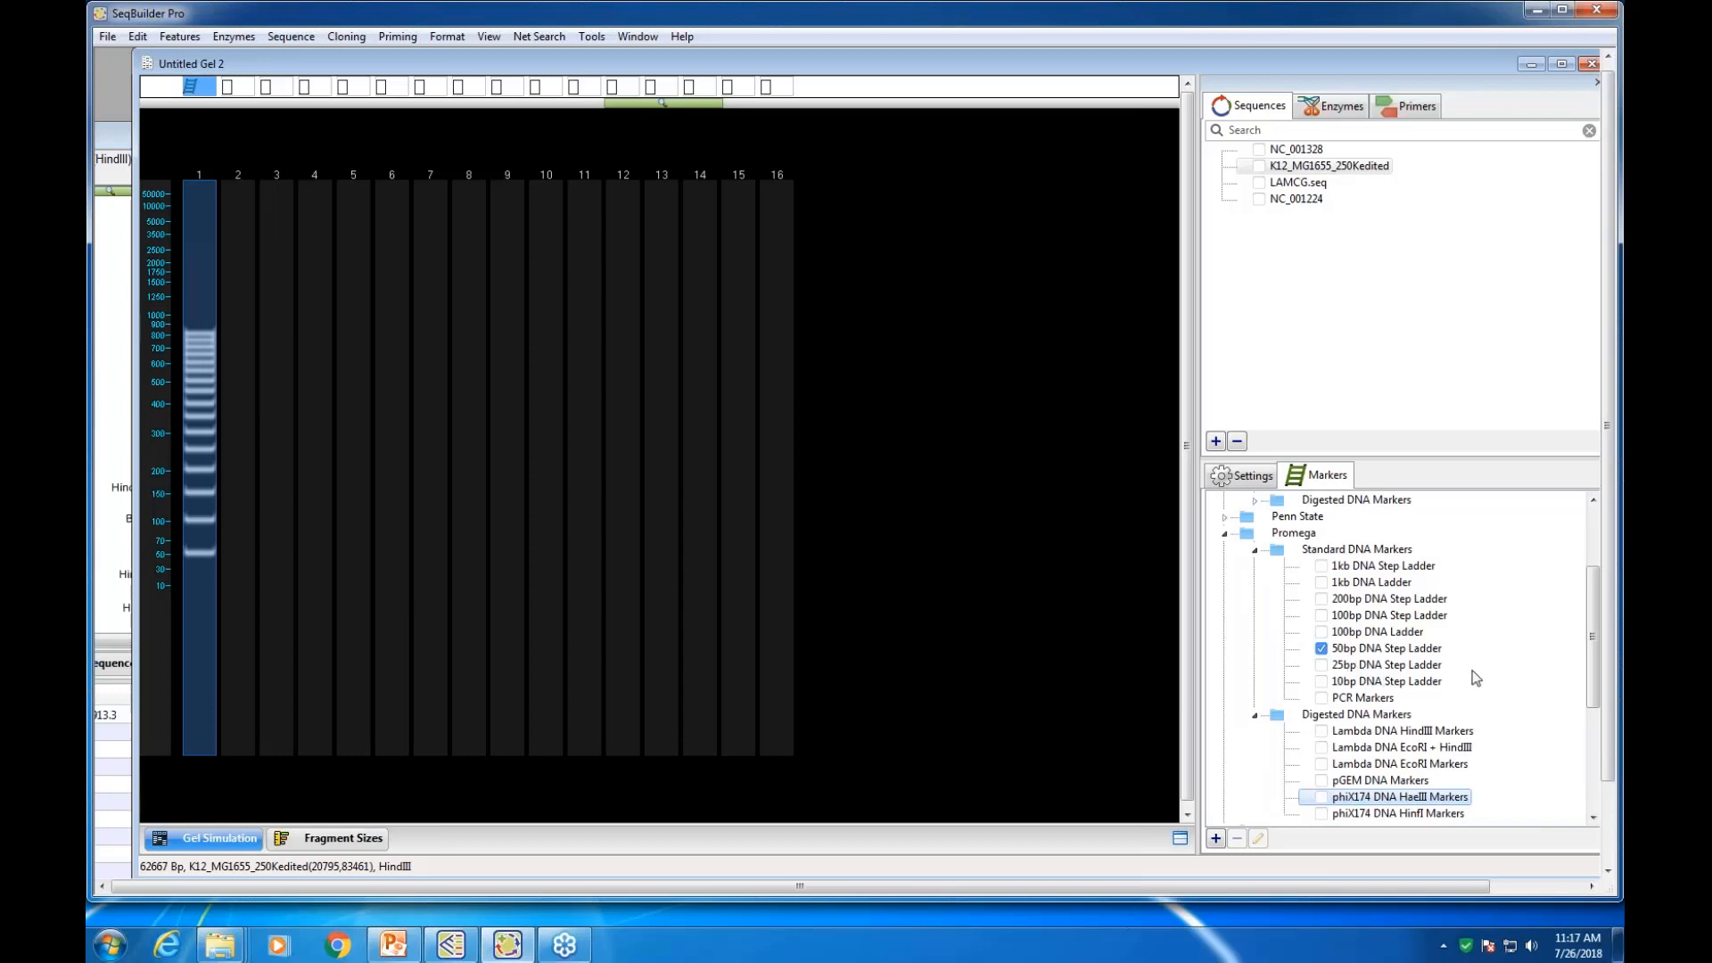
pyautogui.click(242, 367)
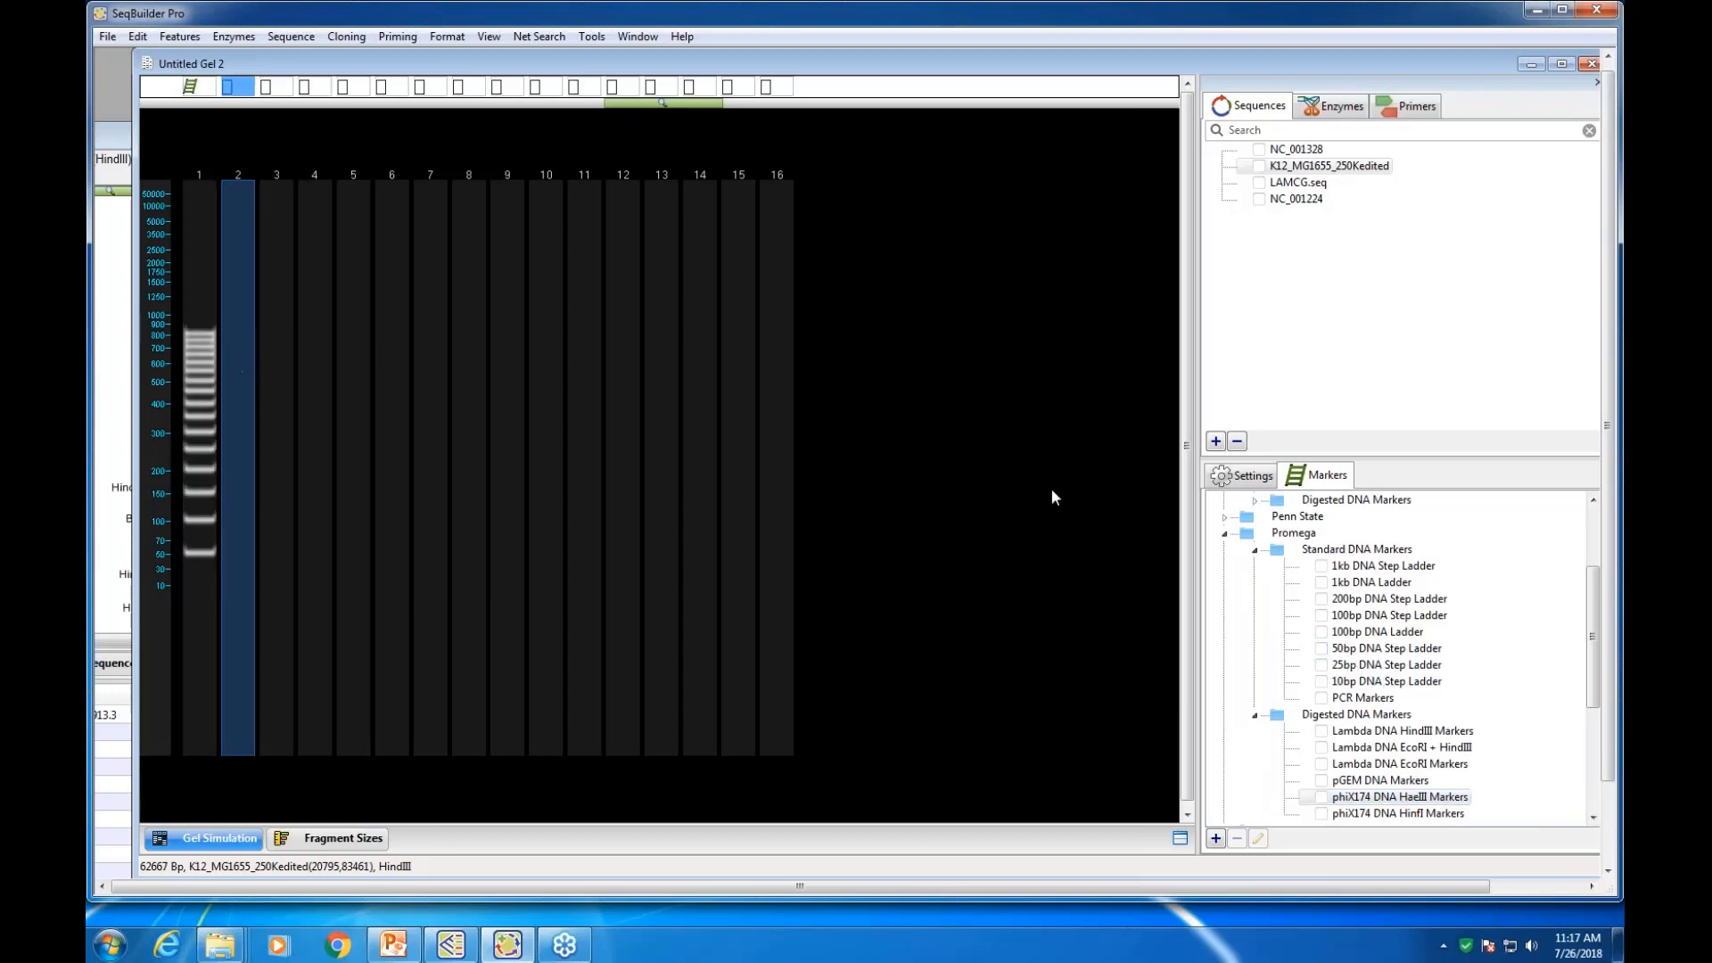
pyautogui.click(1321, 665)
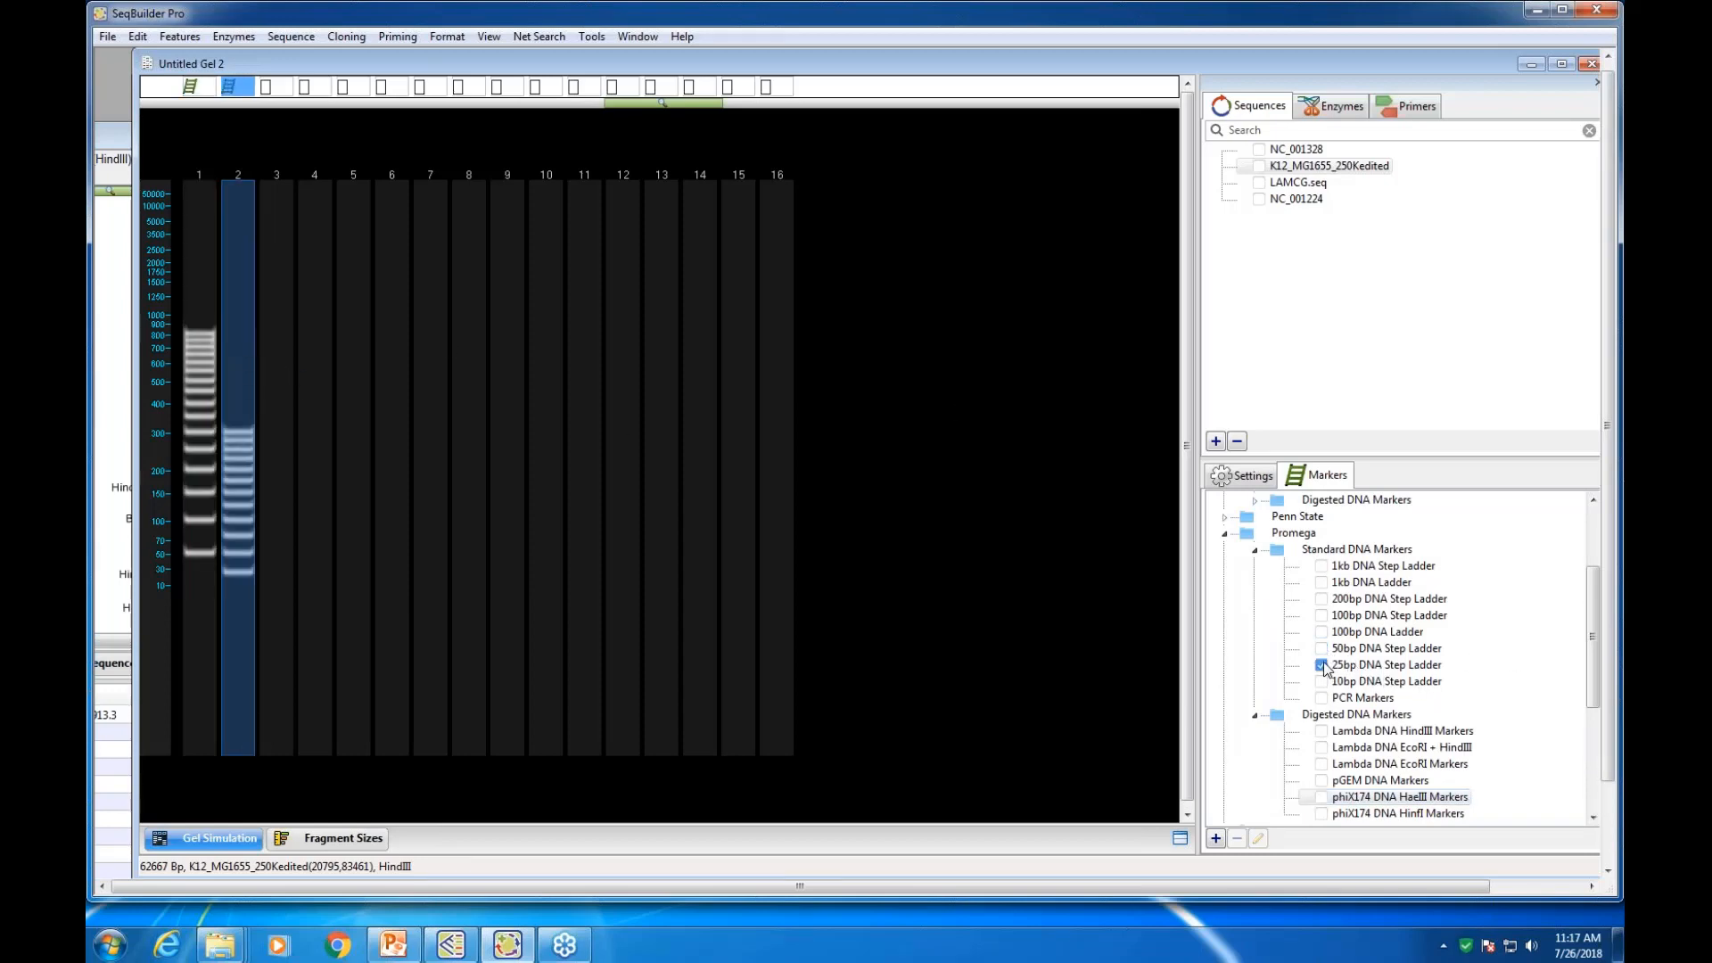
# Add Promega's 10bp DNA Step Ladder to lane 3 and its PCR Markers to lane 4
pyautogui.click(276, 469)
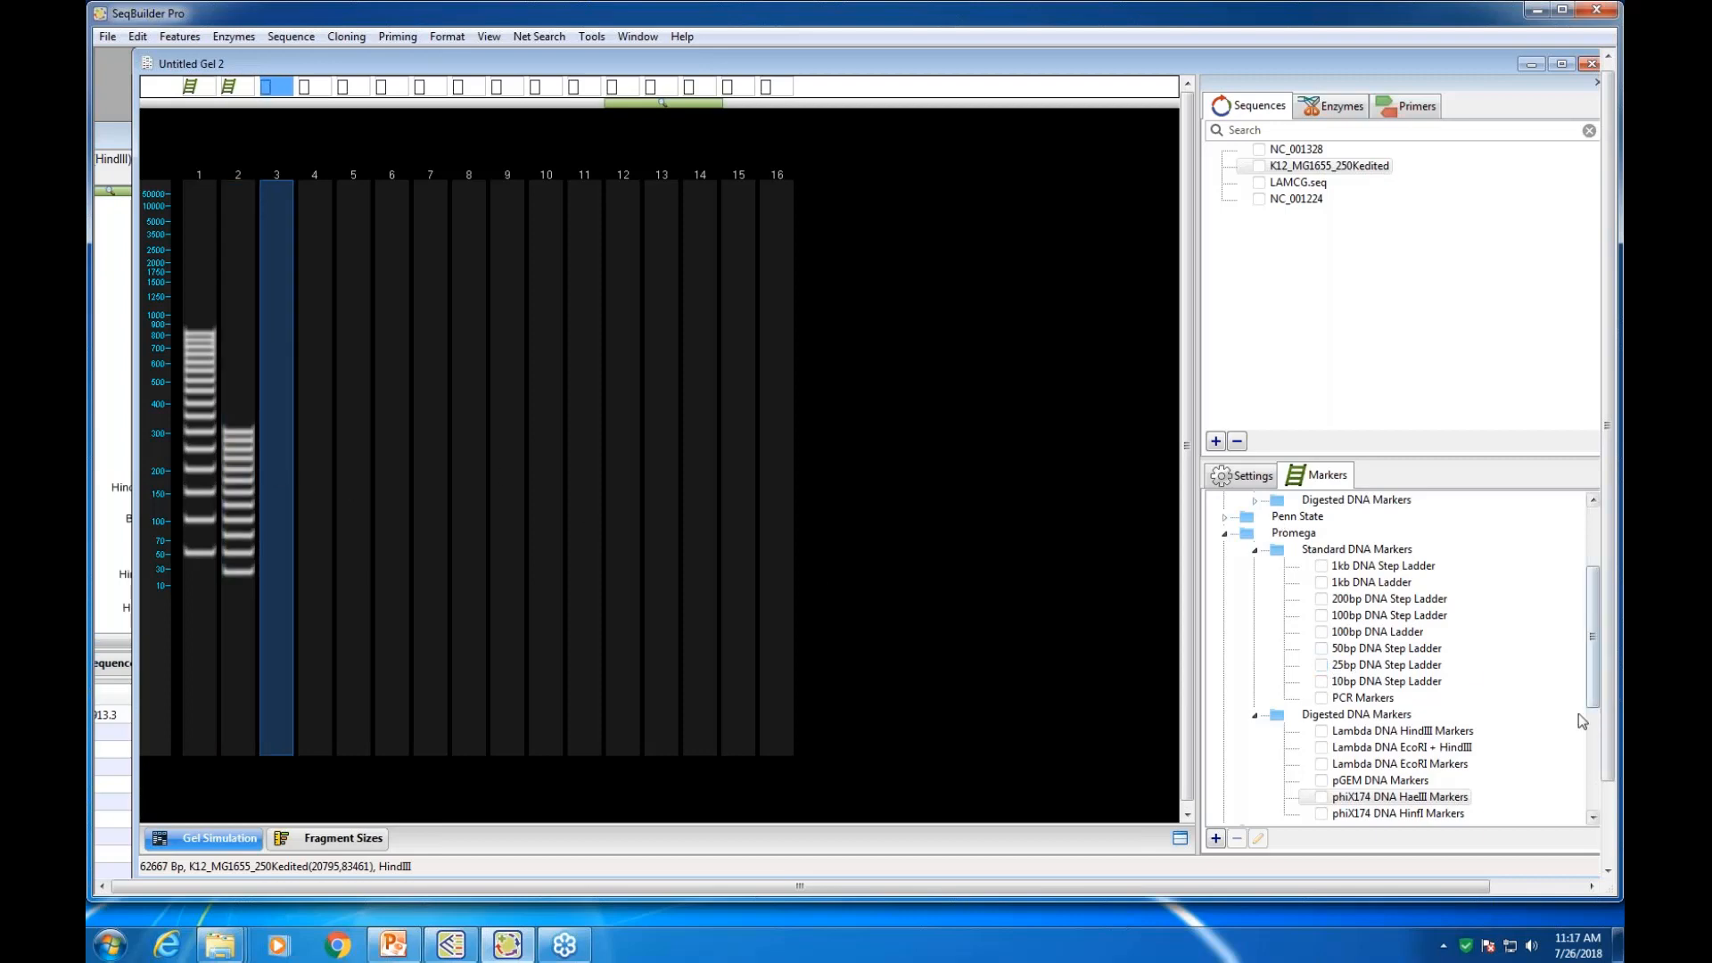
pyautogui.click(1323, 682)
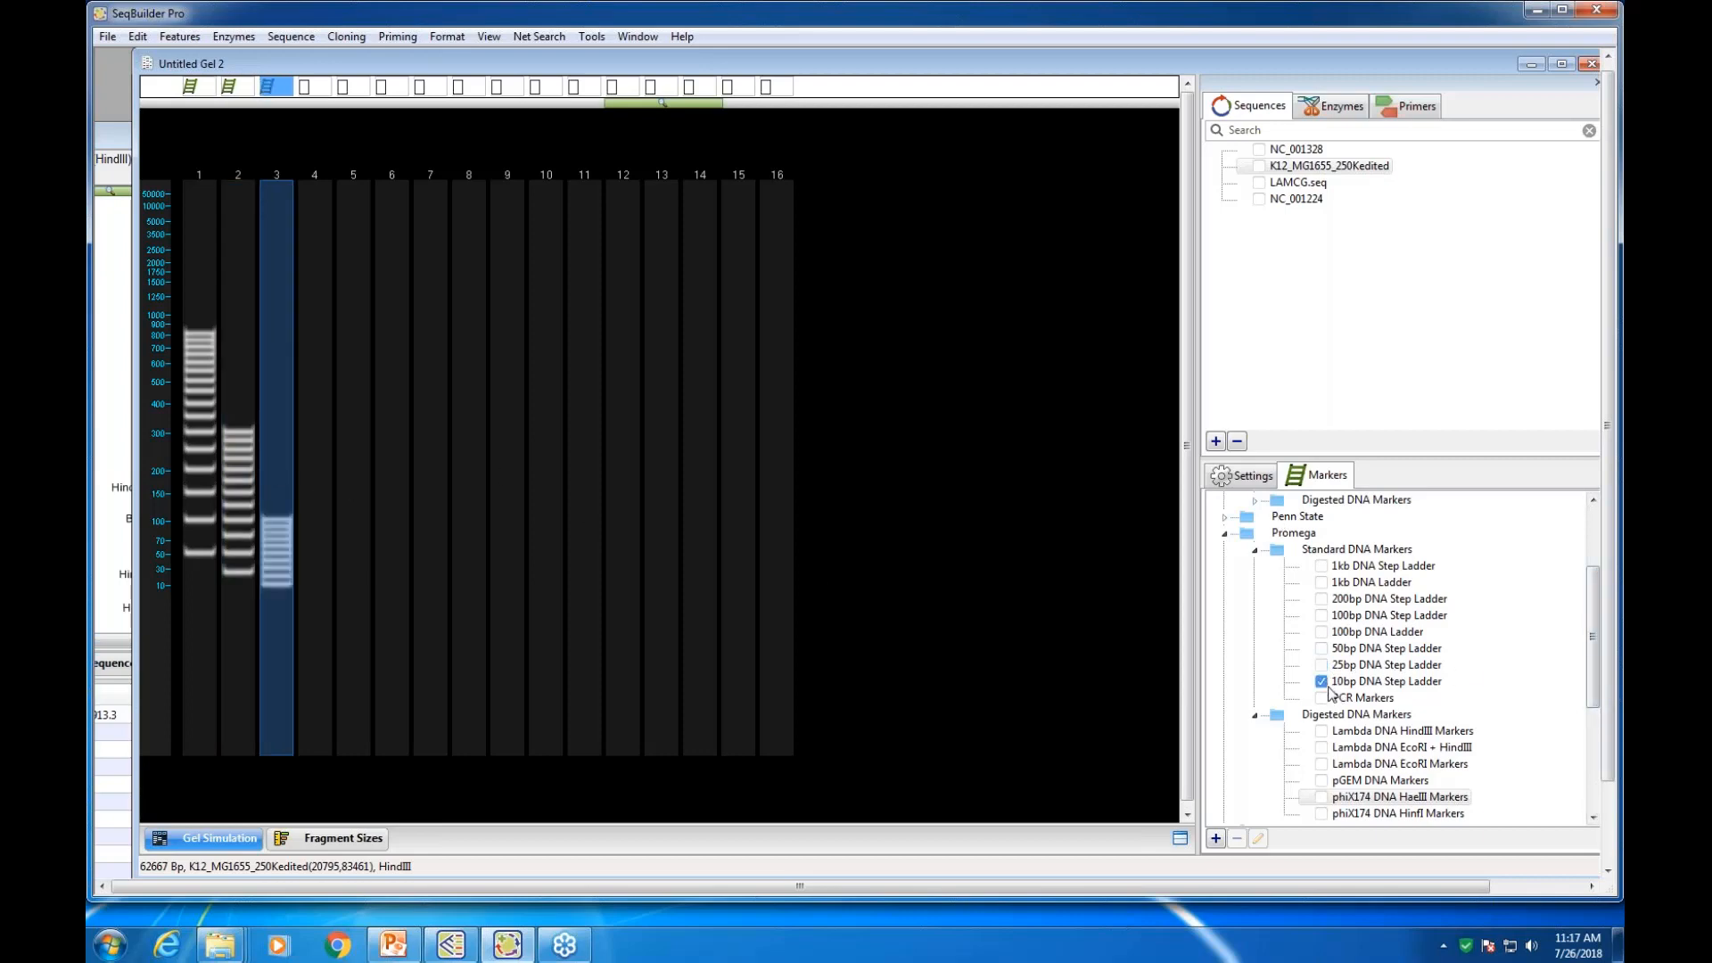
pyautogui.click(310, 570)
pyautogui.click(1322, 698)
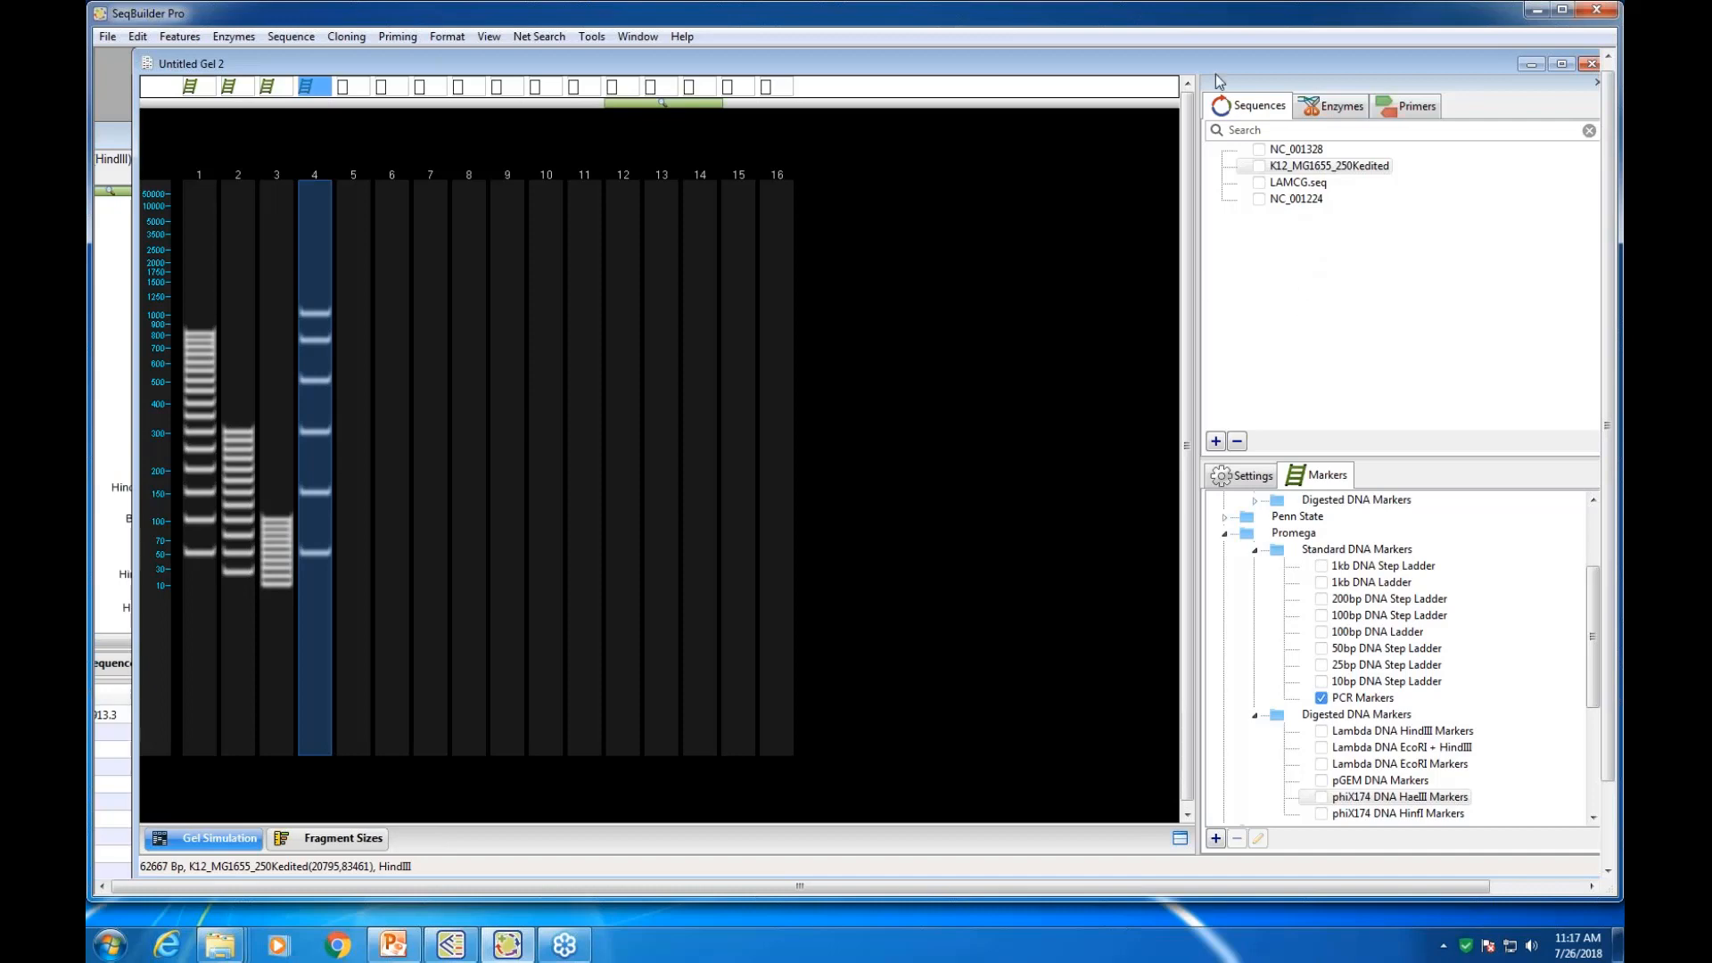
# Move the gel window aside and close the K12_MG1655_250Kedited sequence window behind it
pyautogui.moveTo(1131, 66); pyautogui.dragTo(1377, 134)
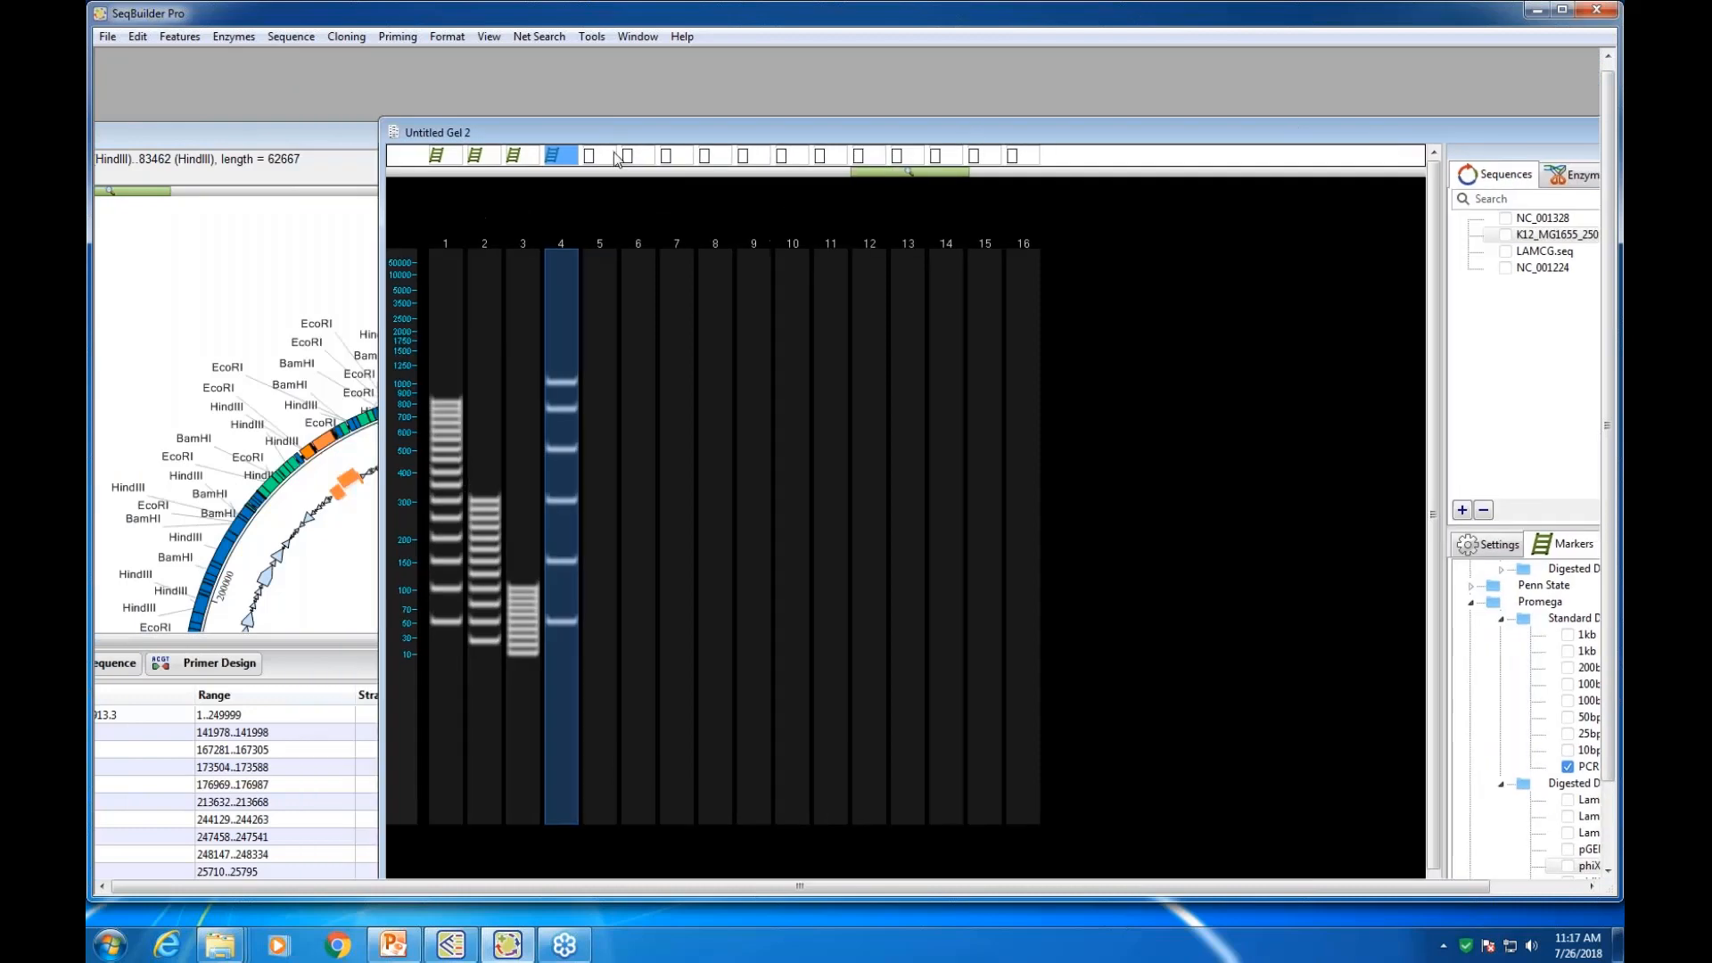
pyautogui.click(286, 138)
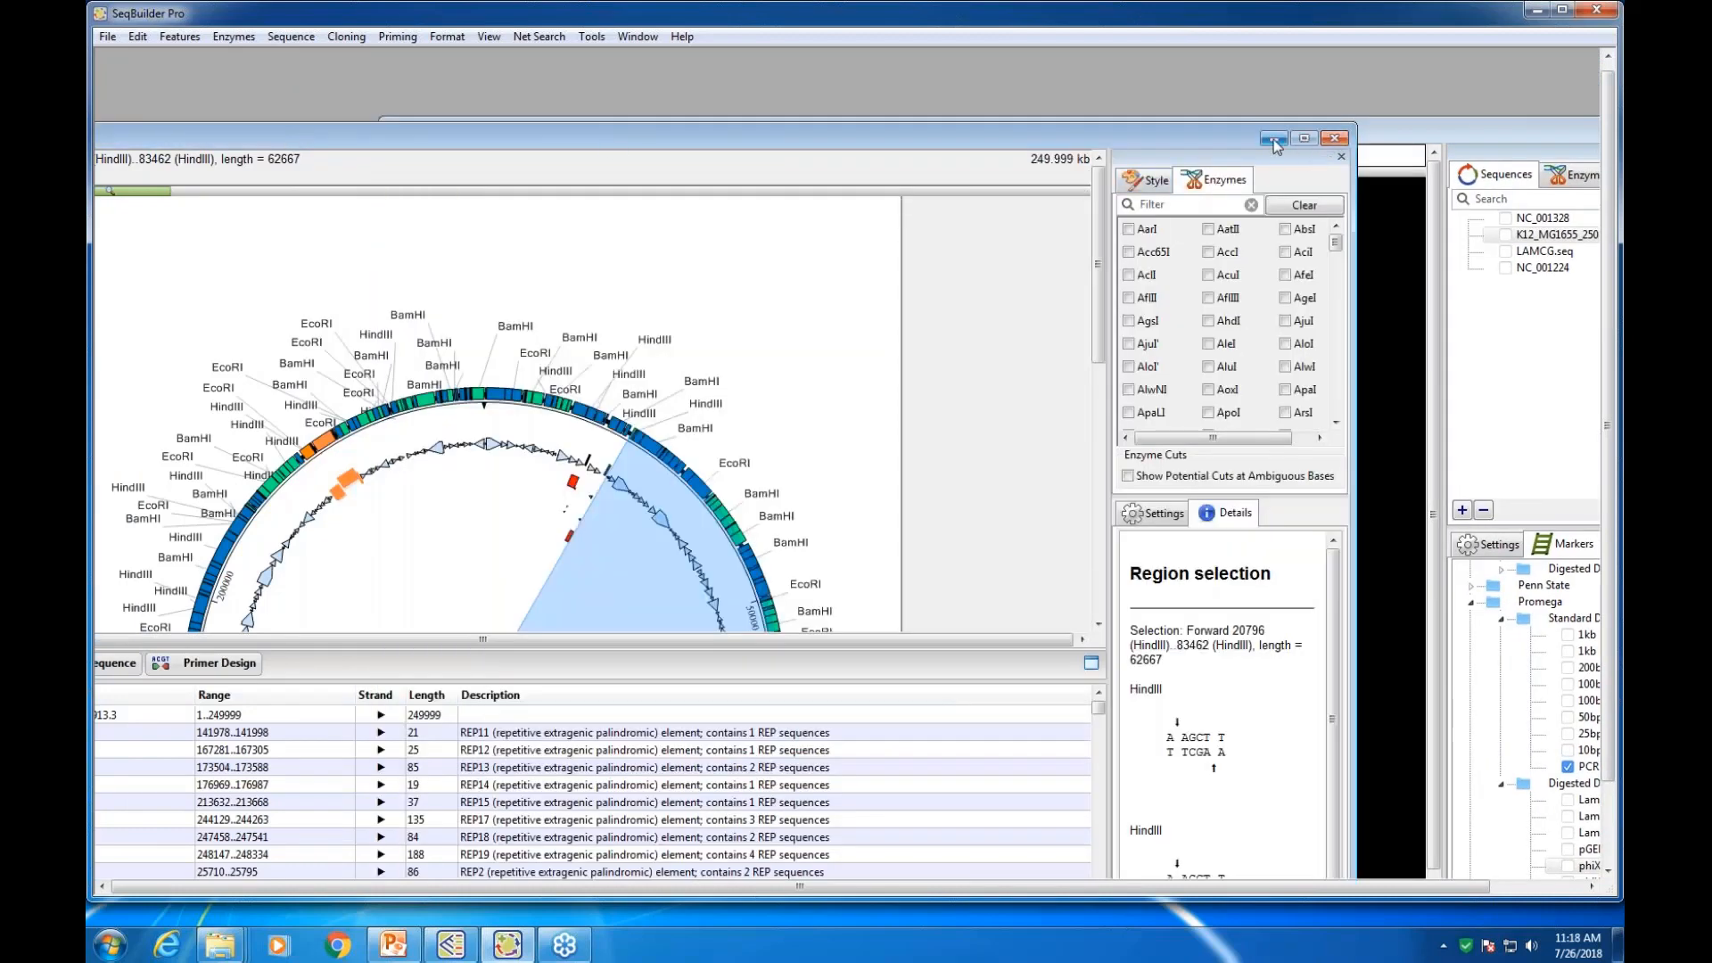
pyautogui.click(1329, 136)
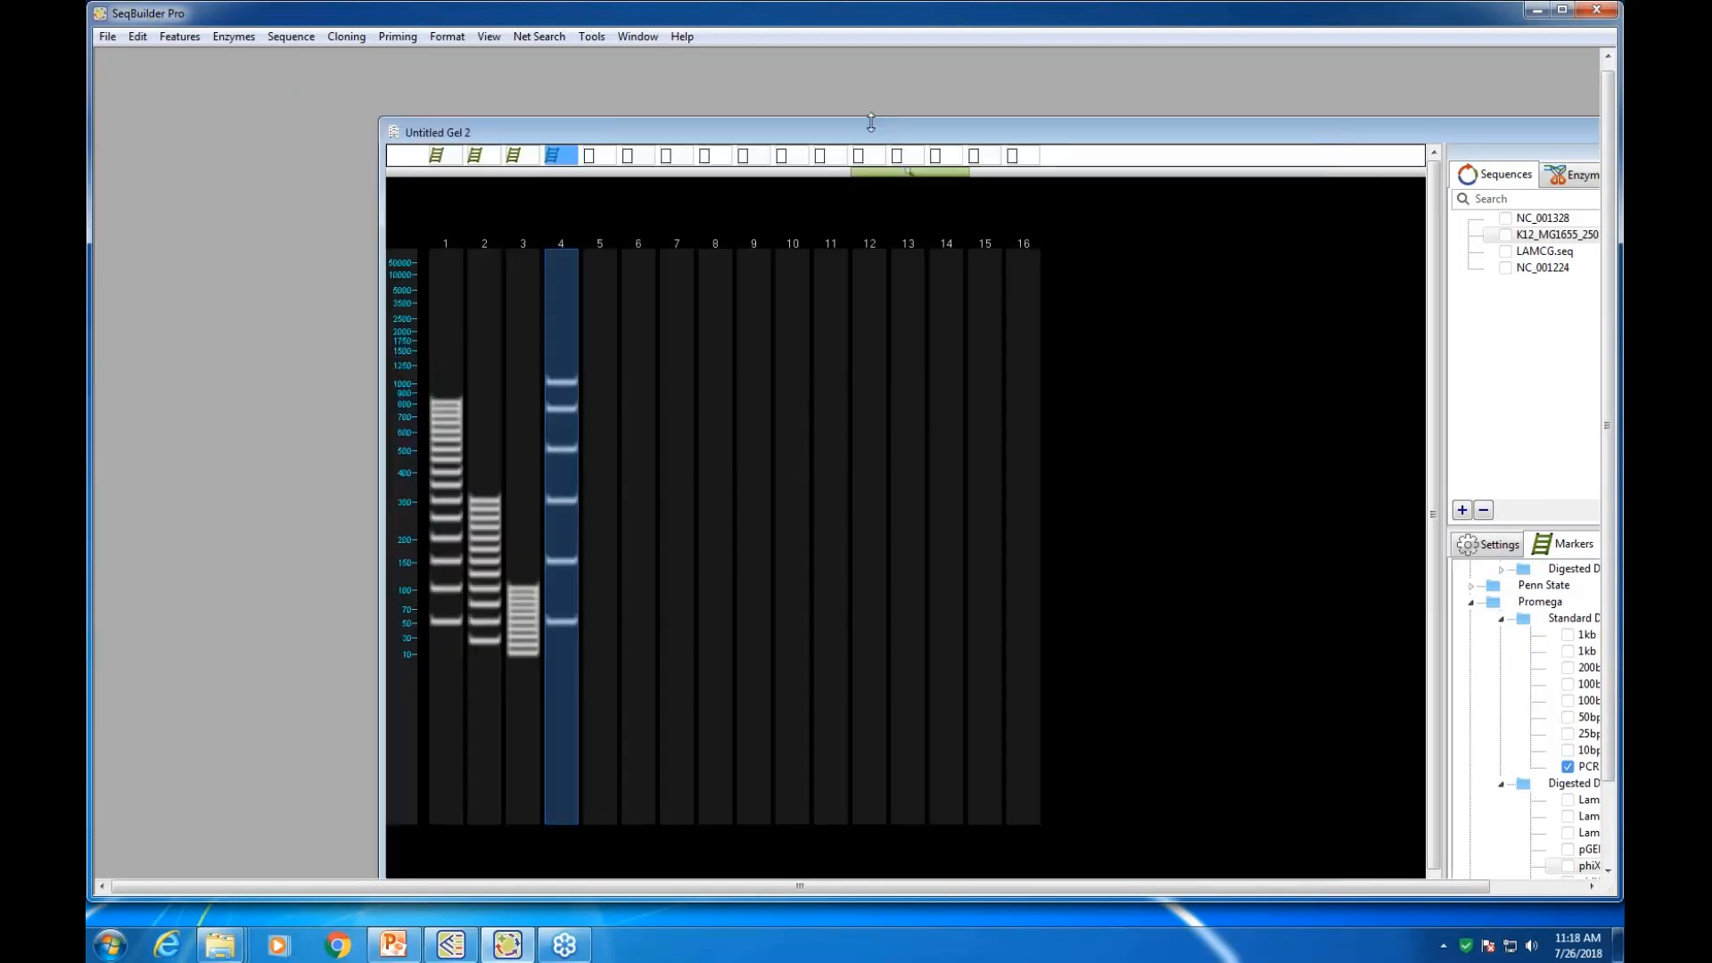
# Open the K12_MG1655_10K_Primers.sbd file from the Agarose gels folder
pyautogui.click(107, 36)
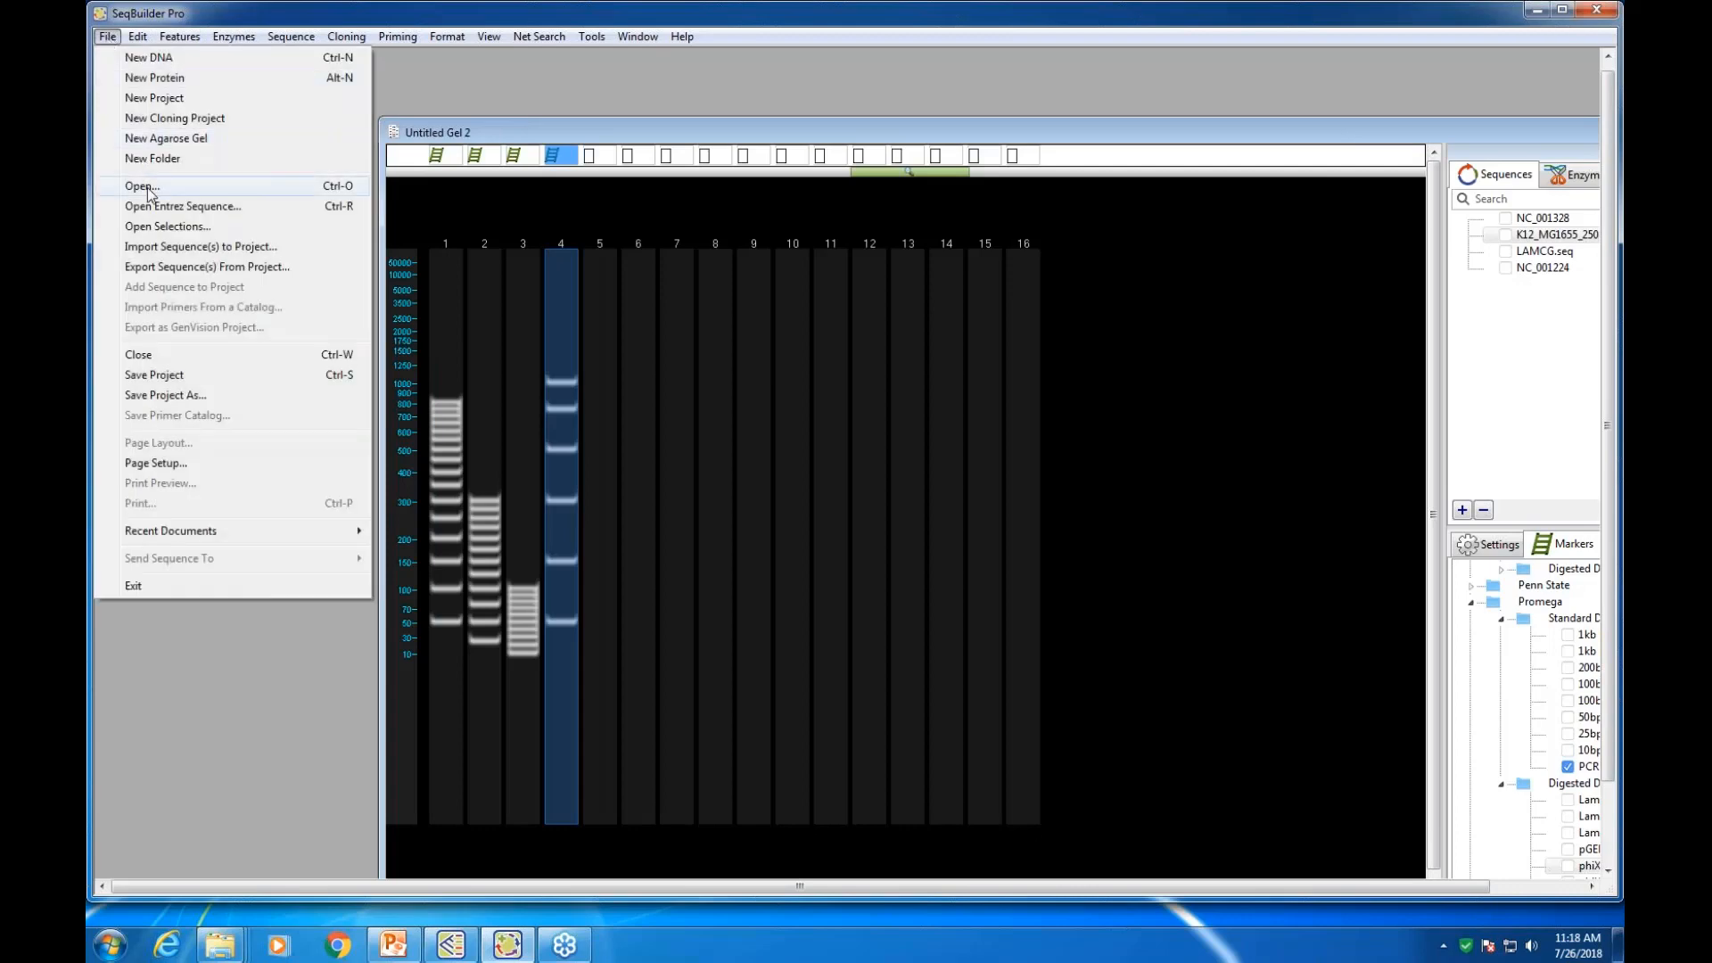
pyautogui.click(143, 185)
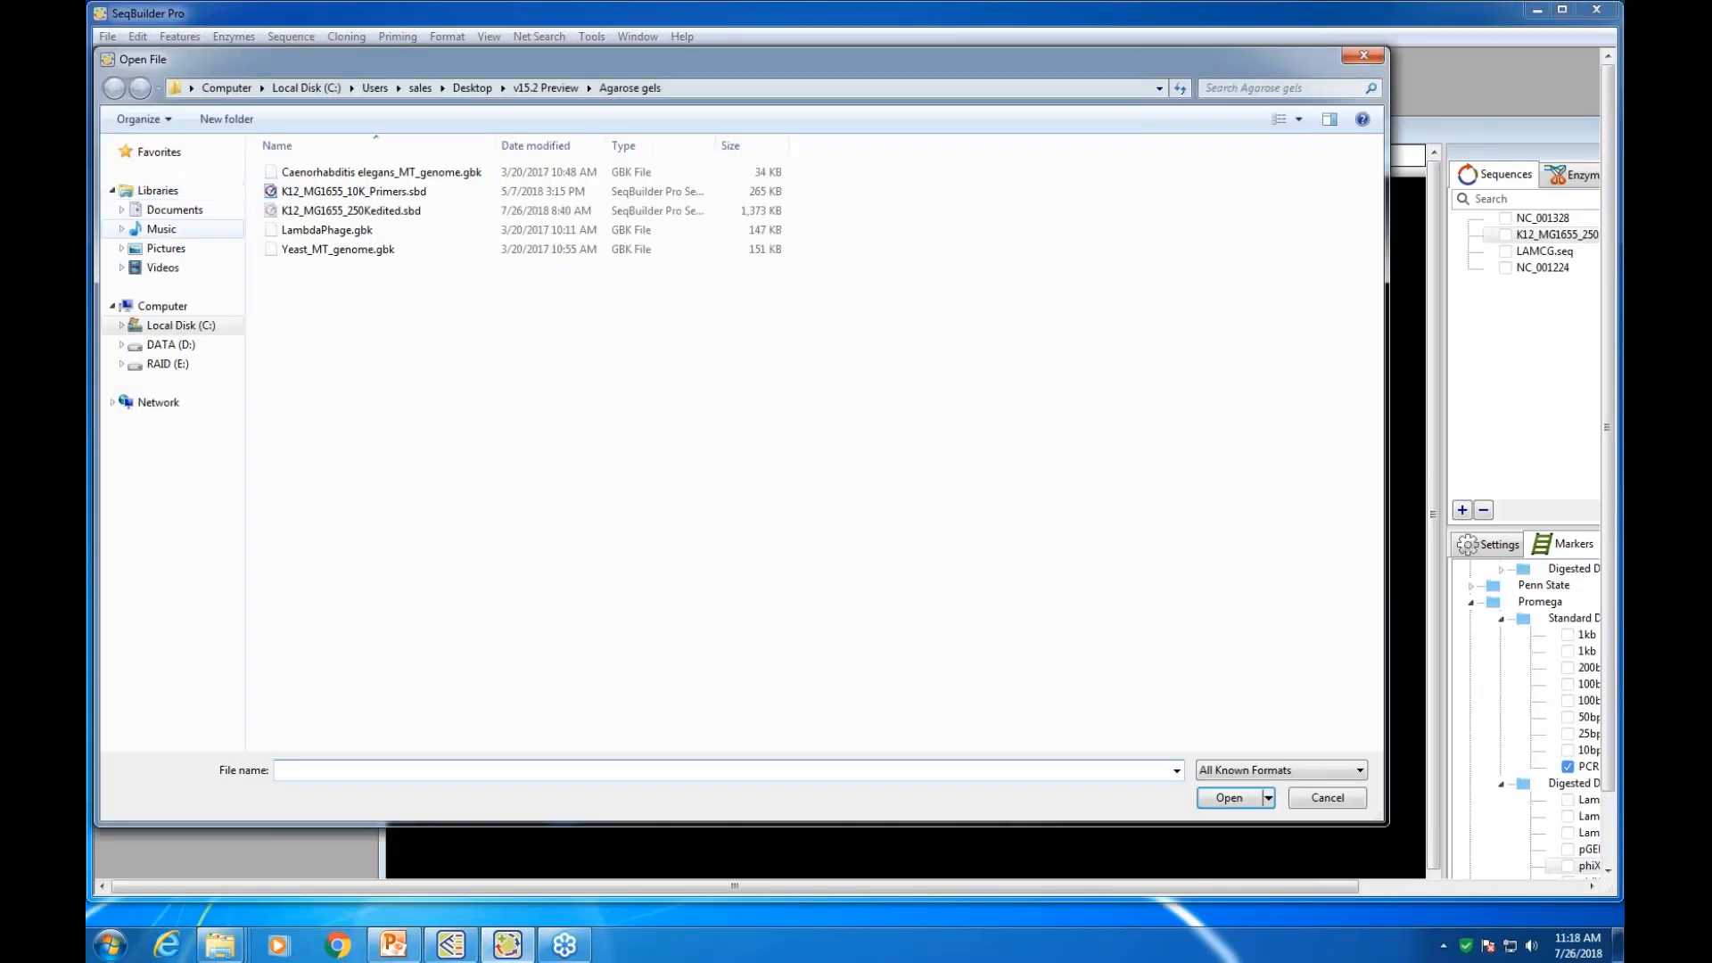
pyautogui.click(361, 192)
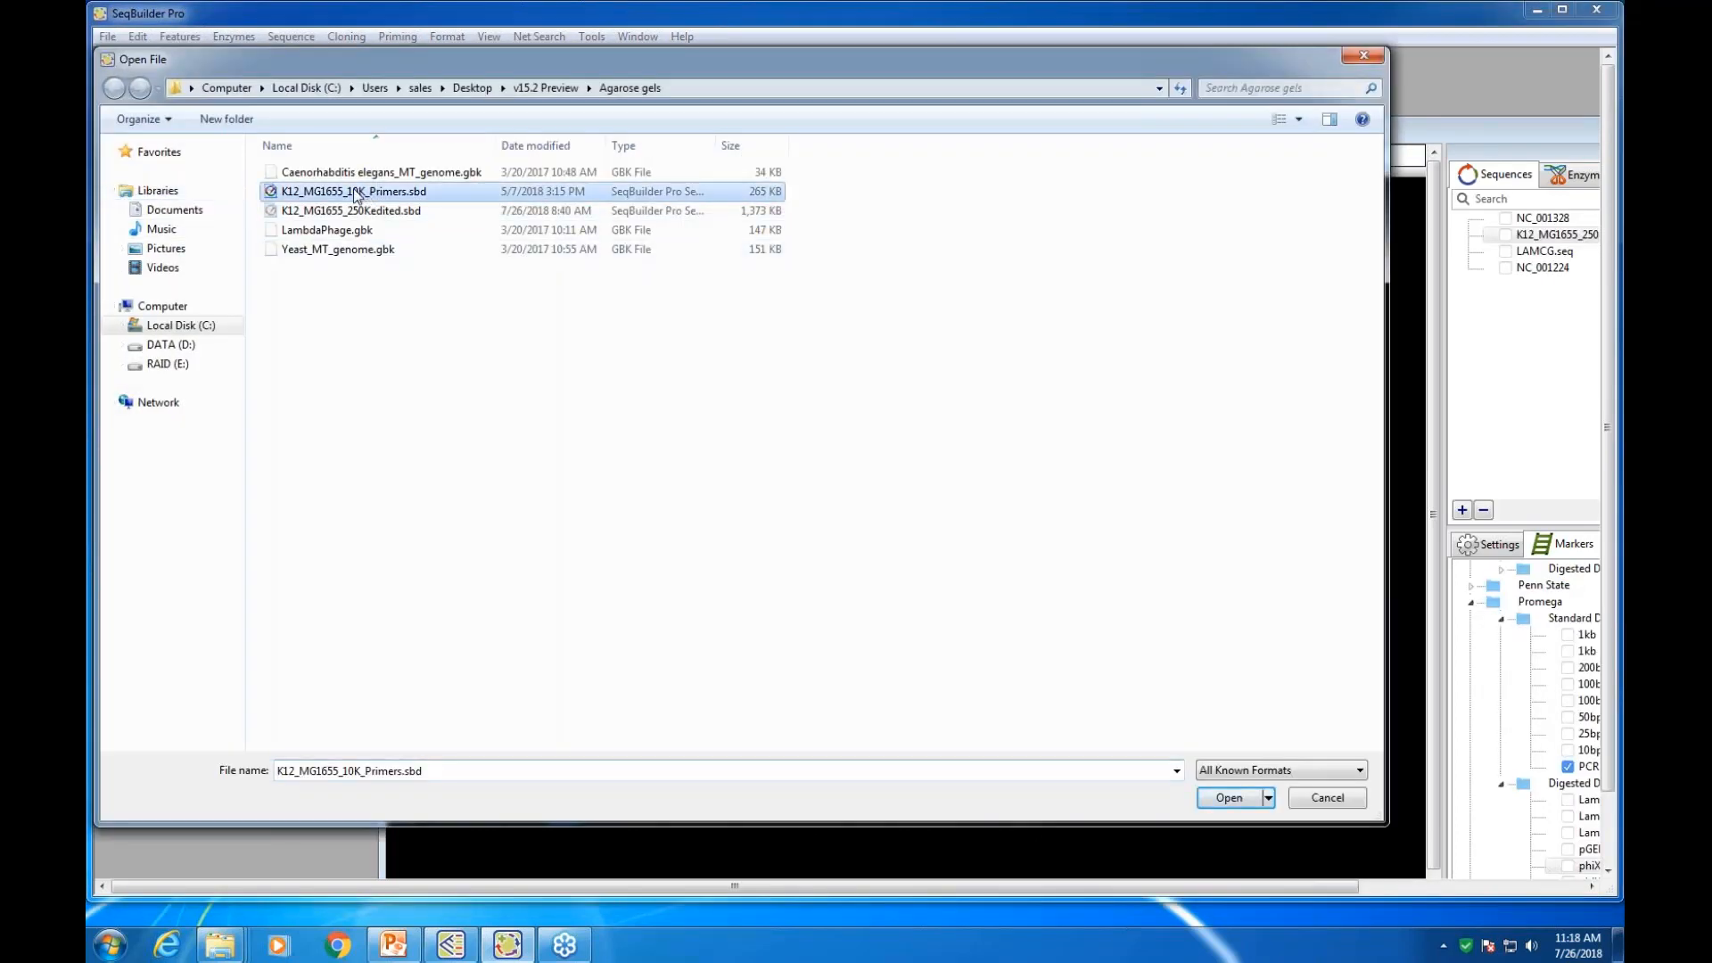
pyautogui.click(1230, 799)
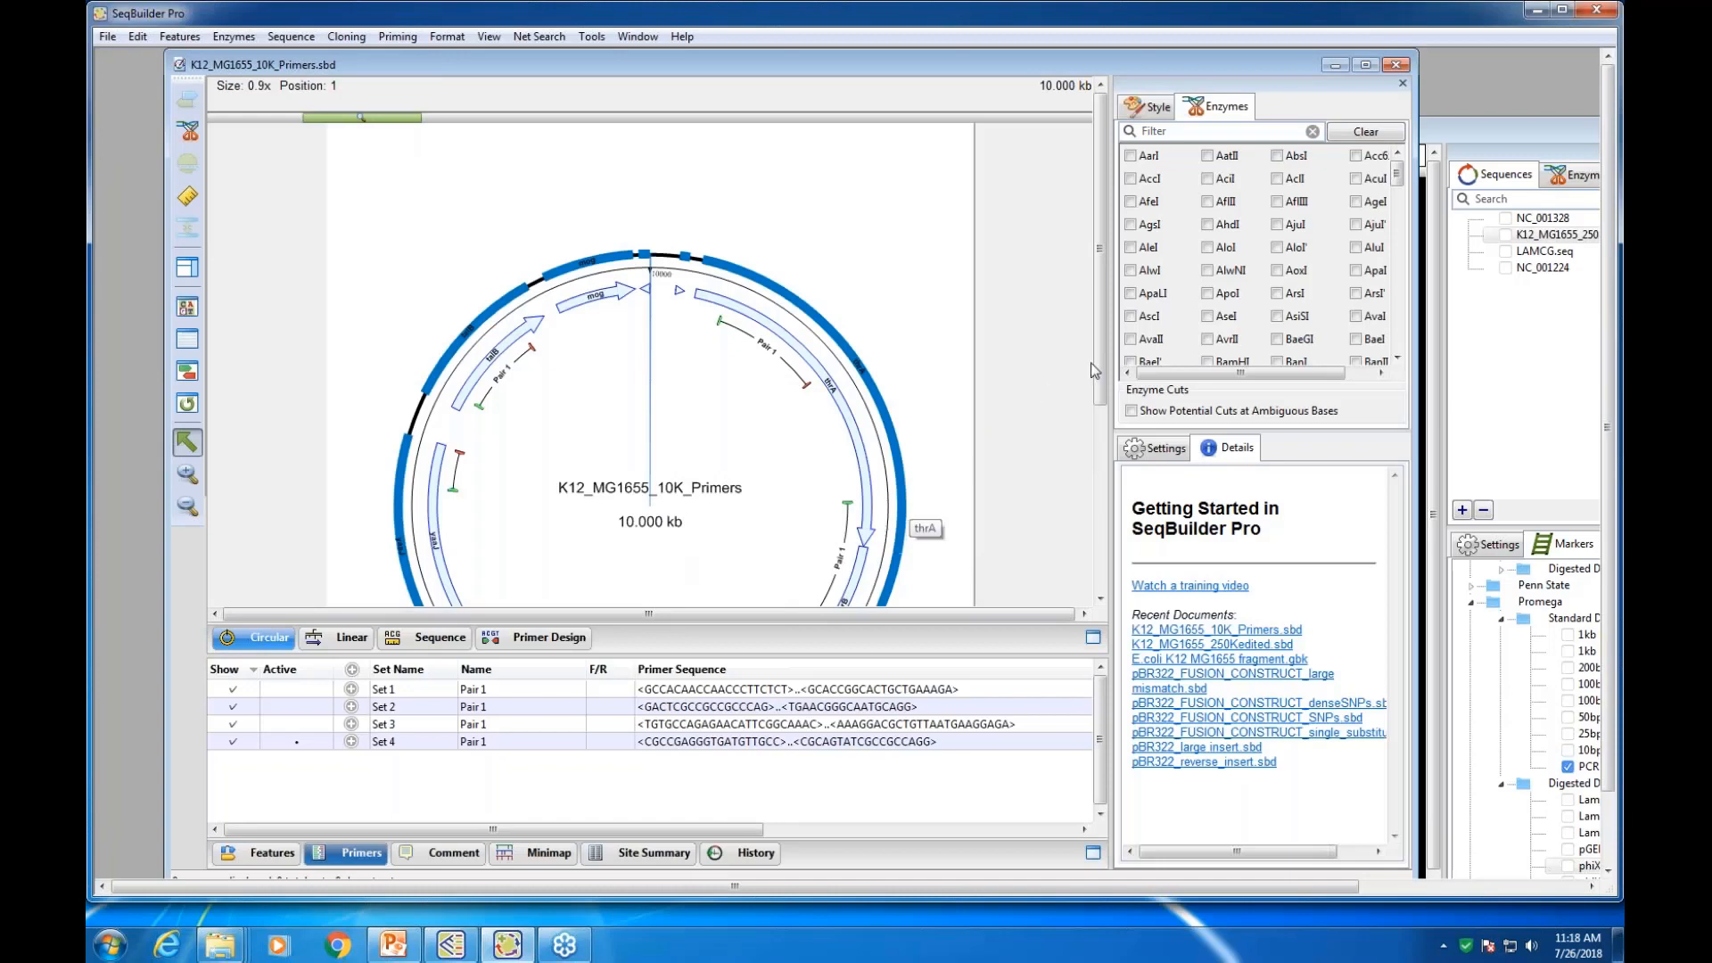
# Examine the mog feature and primer pairs on the circular map, and the forward and reverse primers of Set 4
pyautogui.moveTo(1096, 367); pyautogui.dragTo(1098, 416)
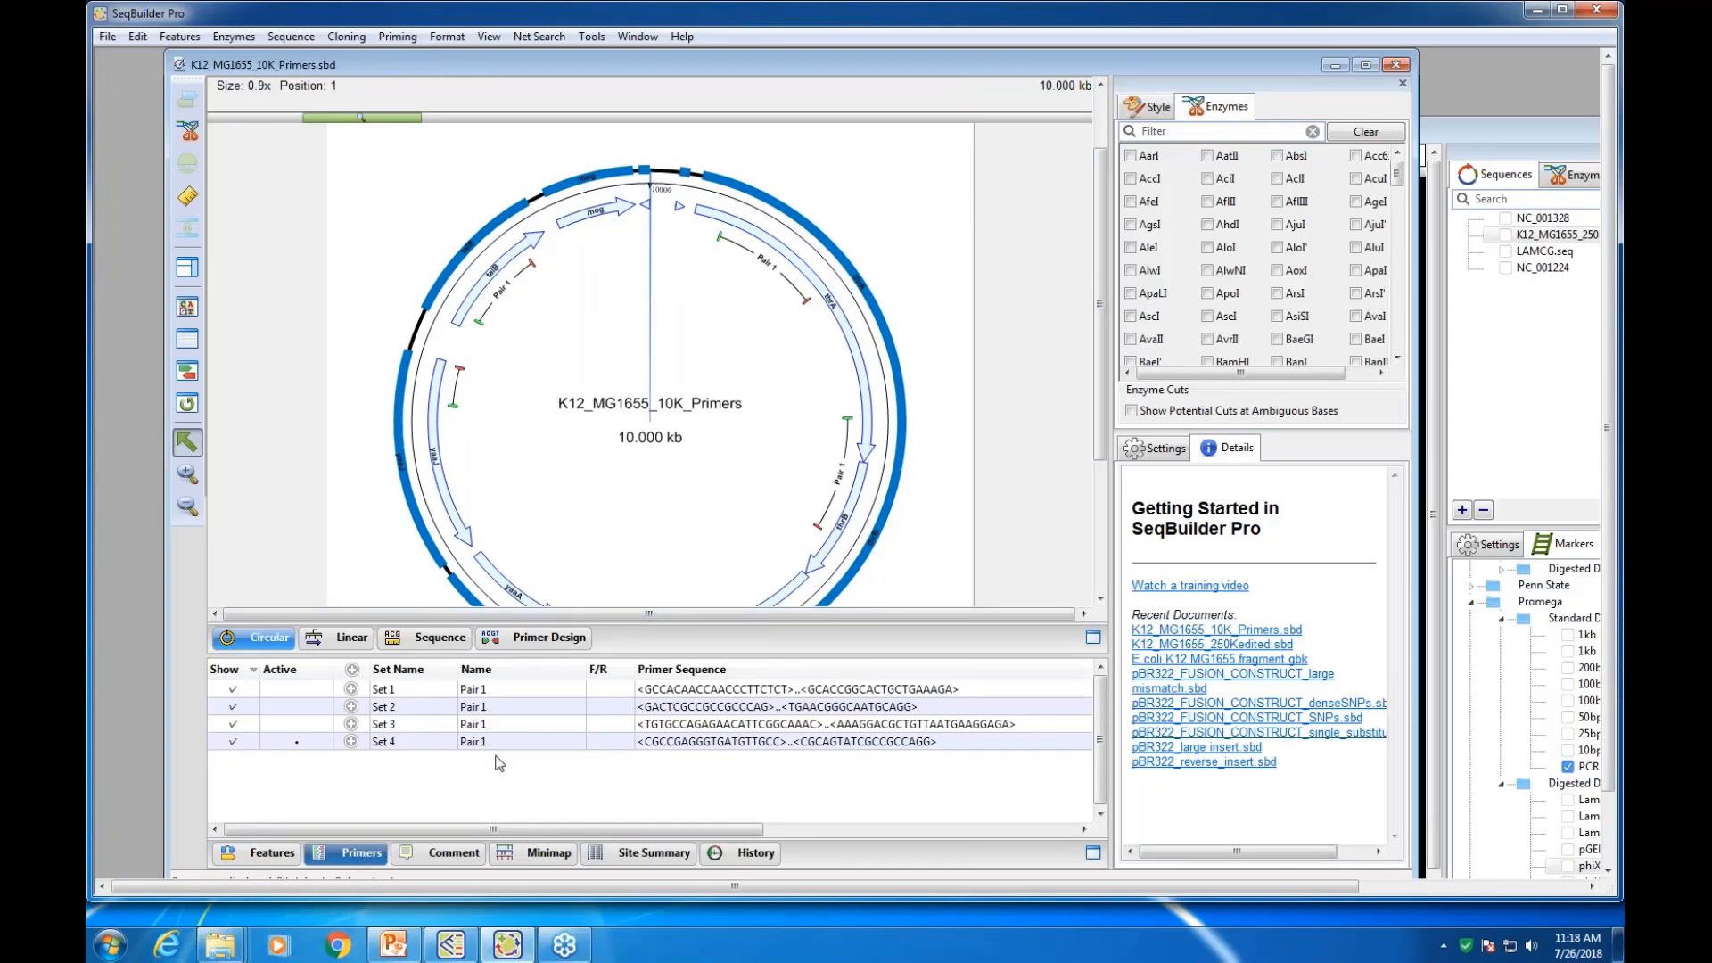
pyautogui.click(603, 220)
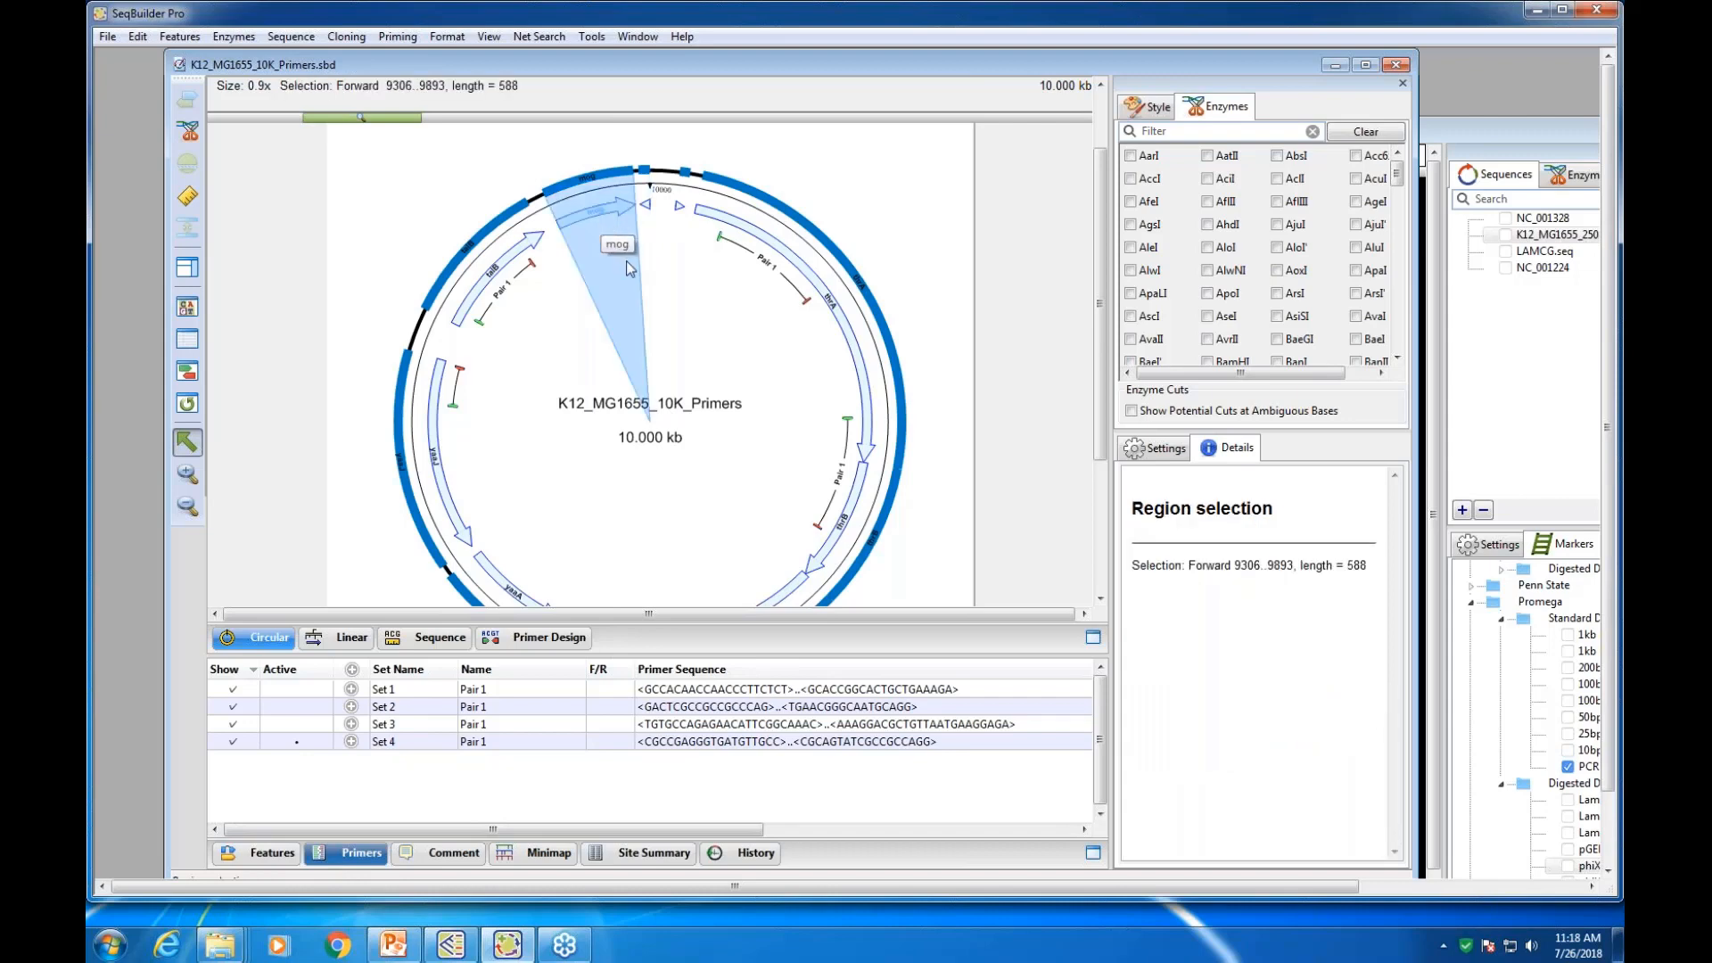
pyautogui.click(398, 36)
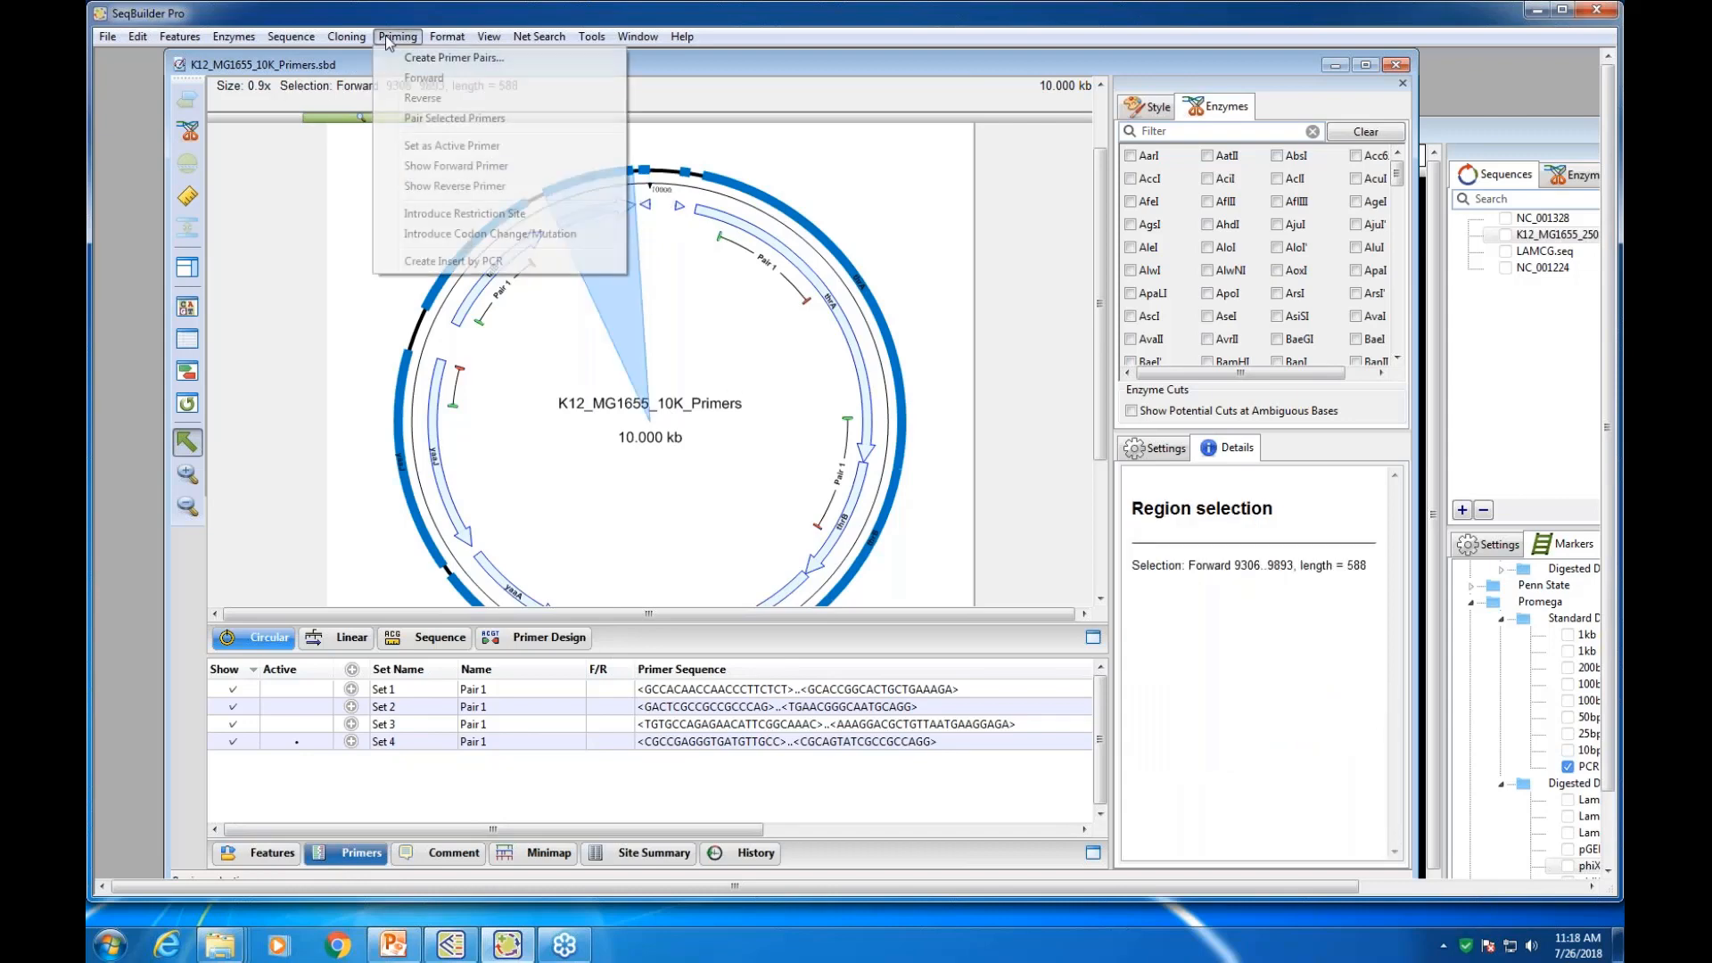
pyautogui.click(814, 172)
pyautogui.click(802, 172)
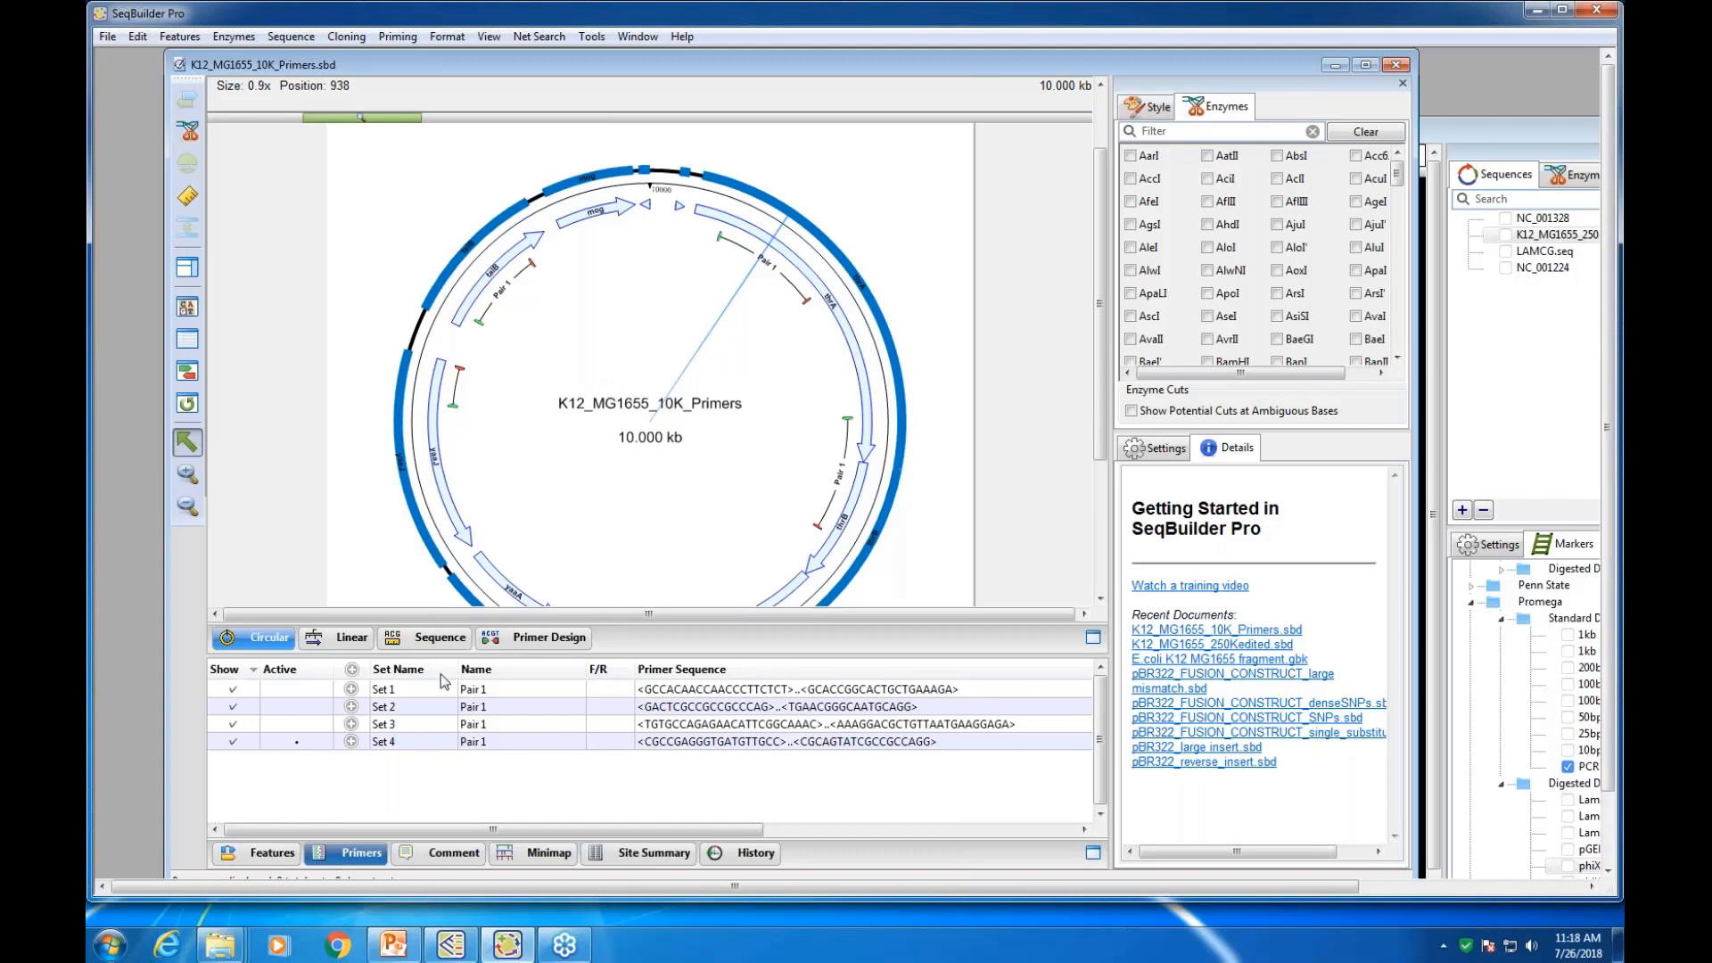
pyautogui.click(352, 742)
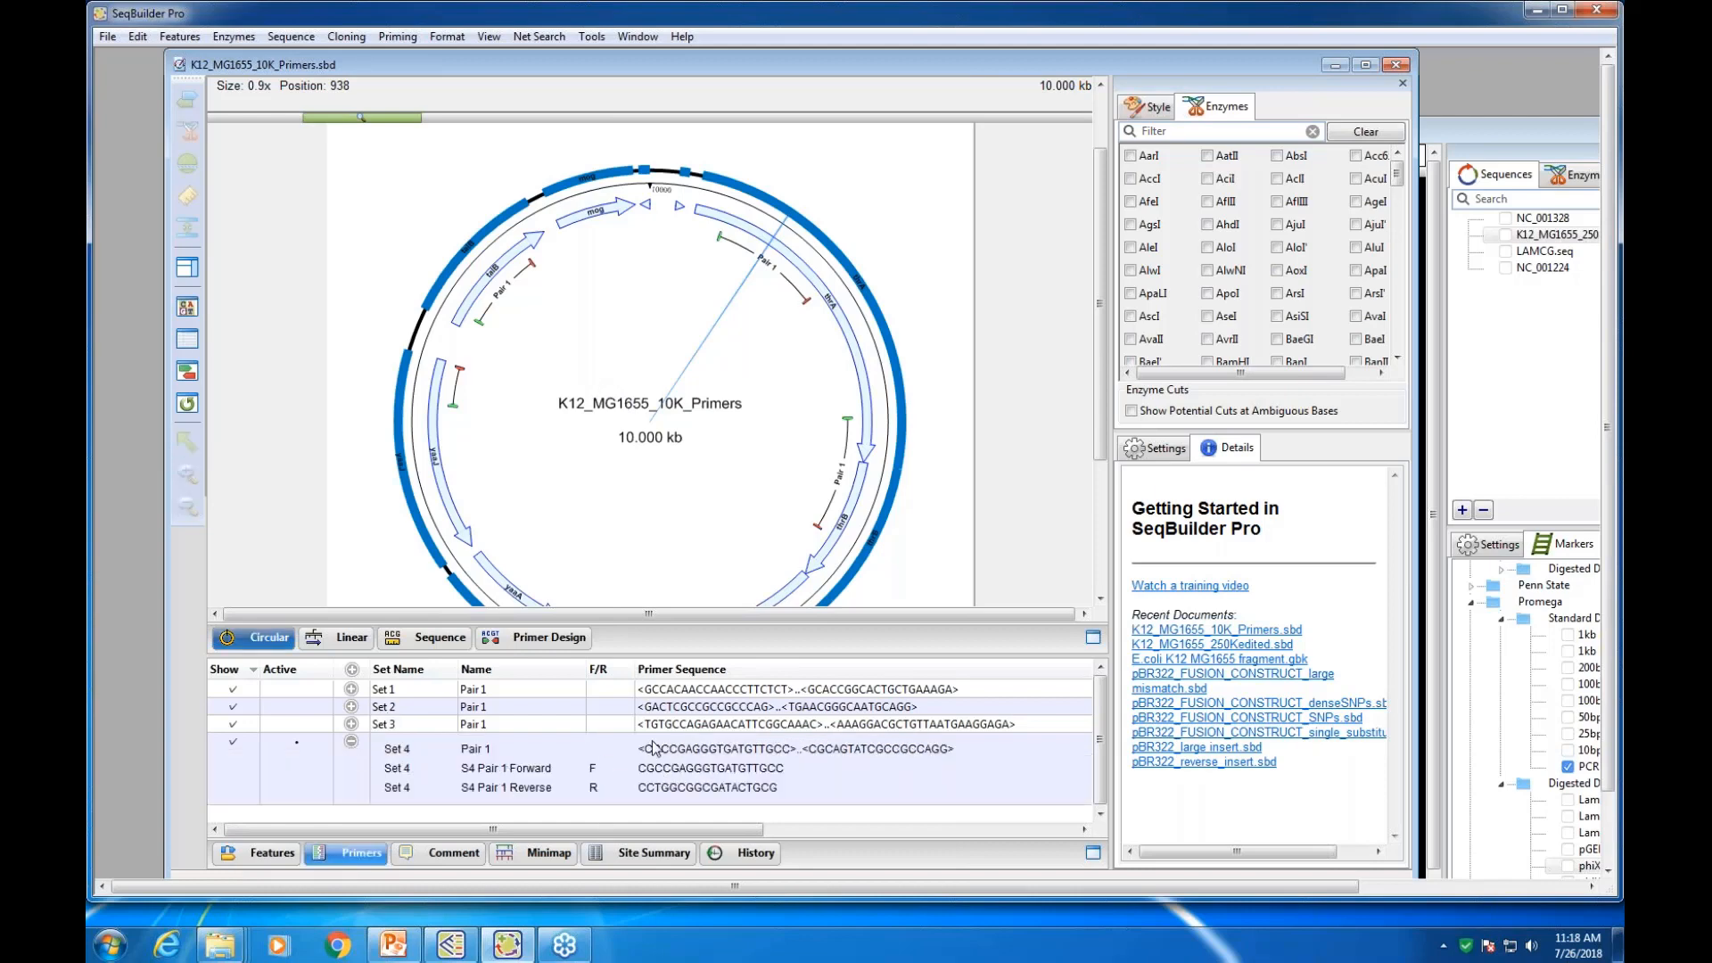
pyautogui.click(351, 742)
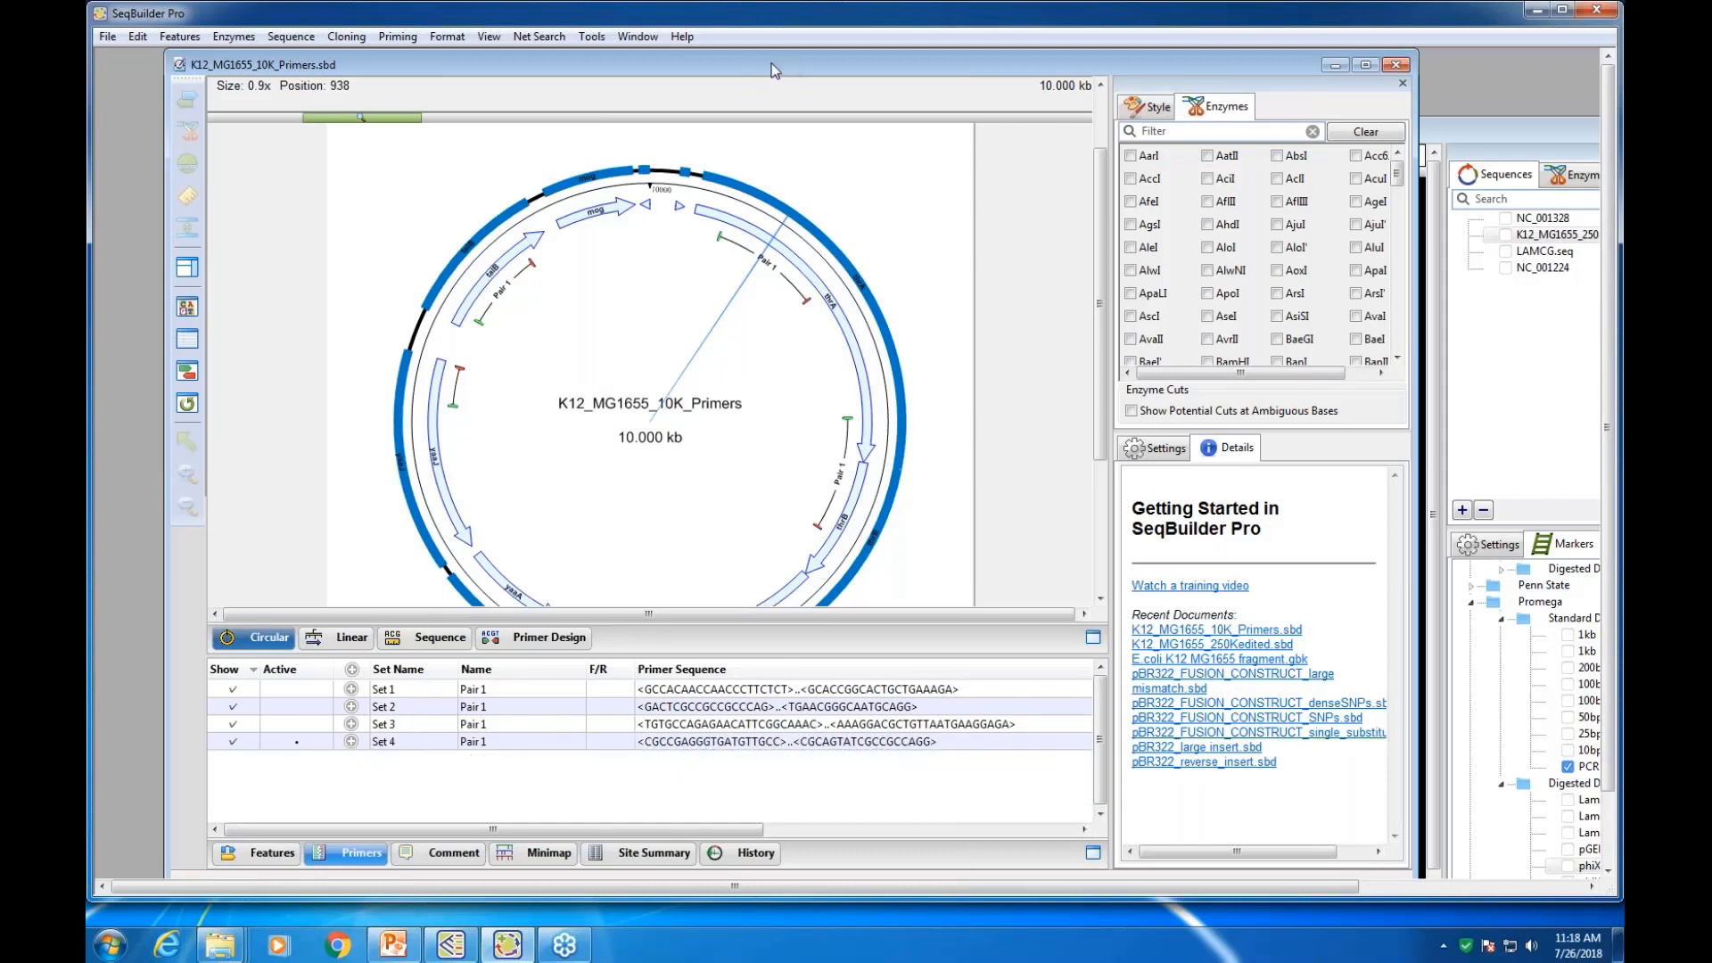
# Uncover the gel behind the primer sequence and close the Untitled Gel 2 window
pyautogui.moveTo(770, 64); pyautogui.dragTo(610, 312)
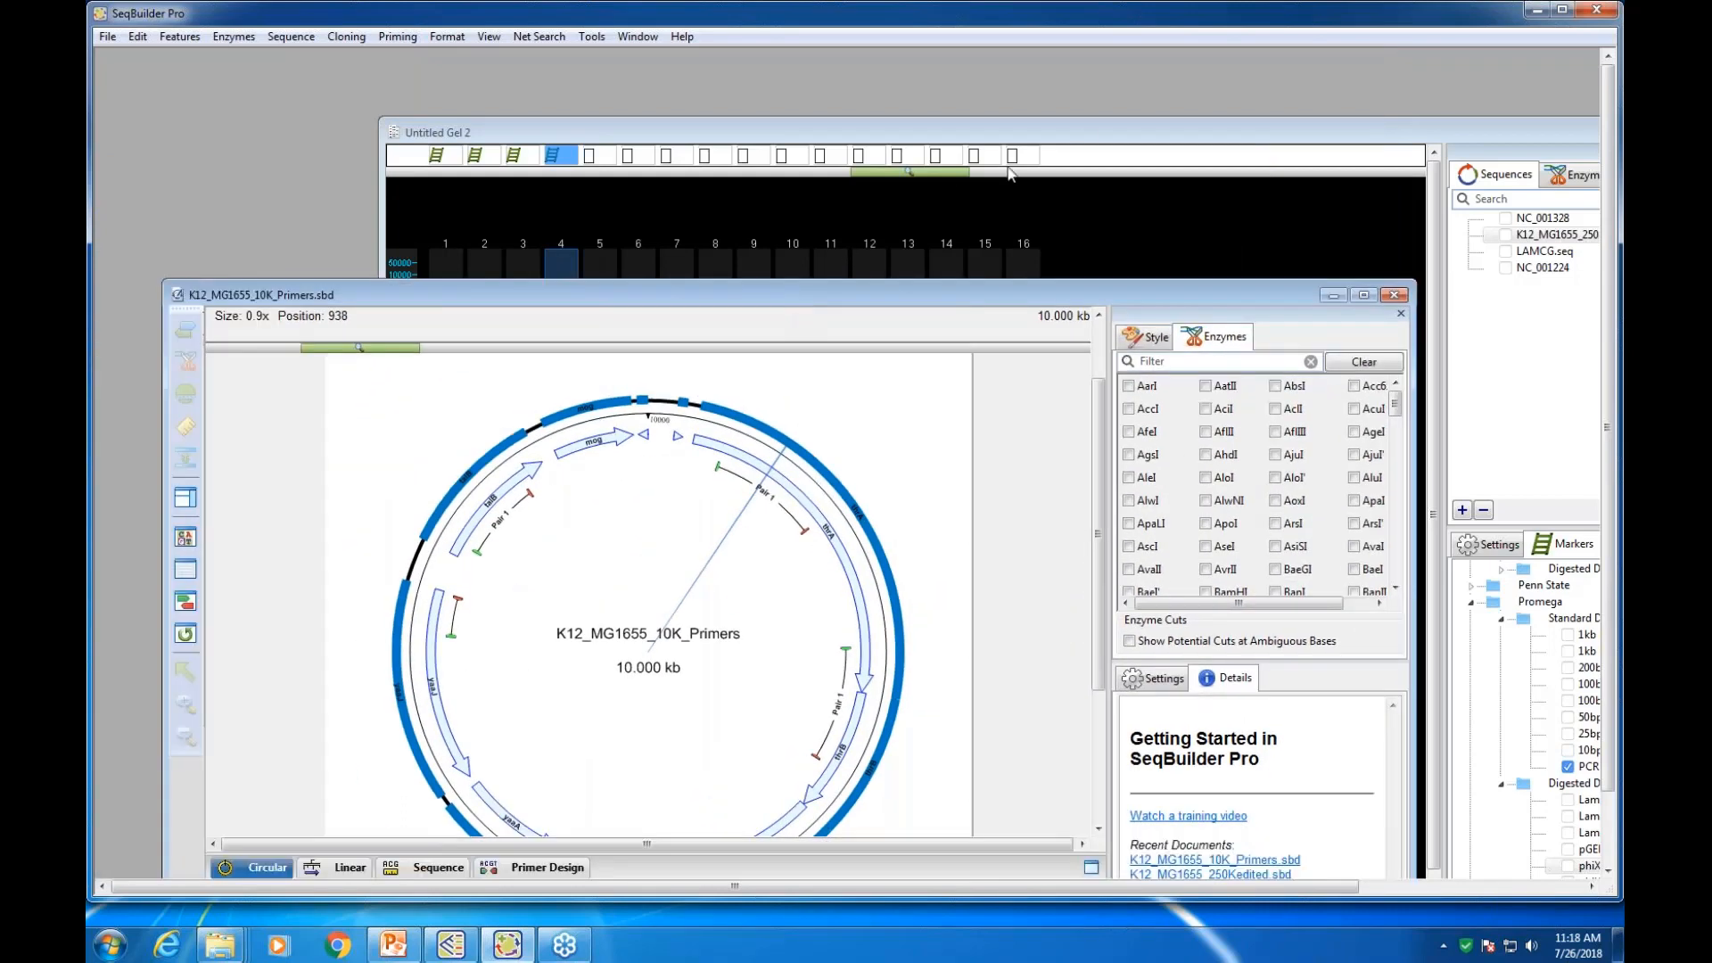
pyautogui.click(1010, 174)
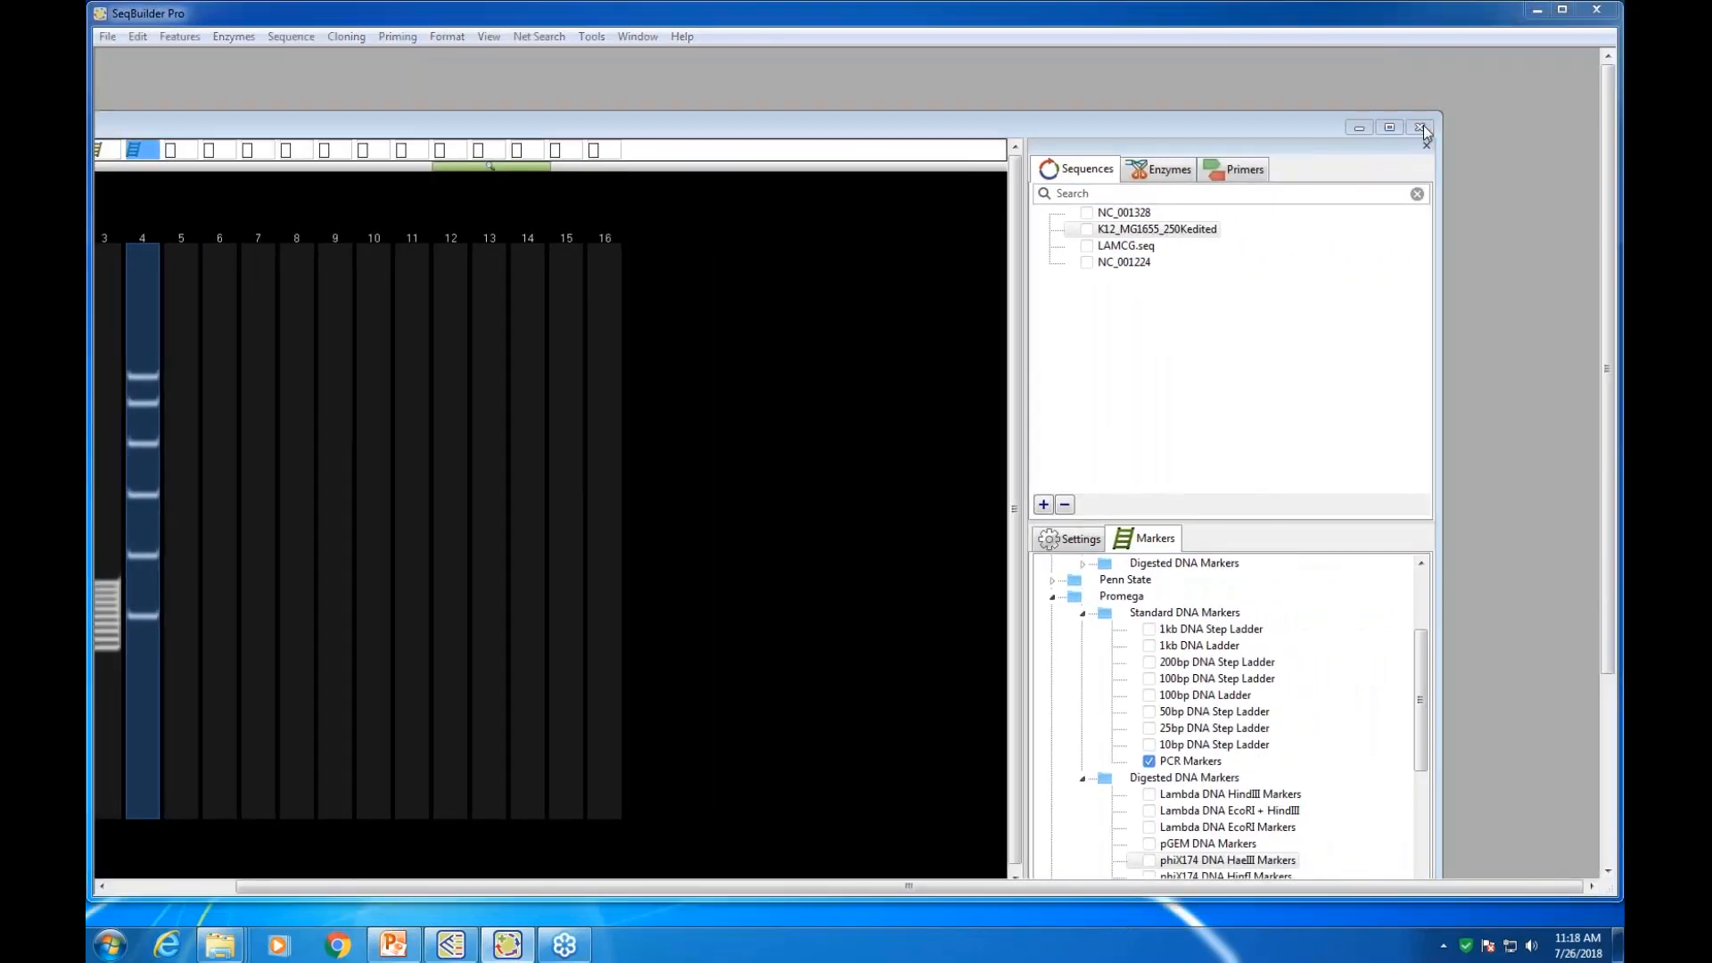
pyautogui.click(1423, 127)
pyautogui.click(908, 459)
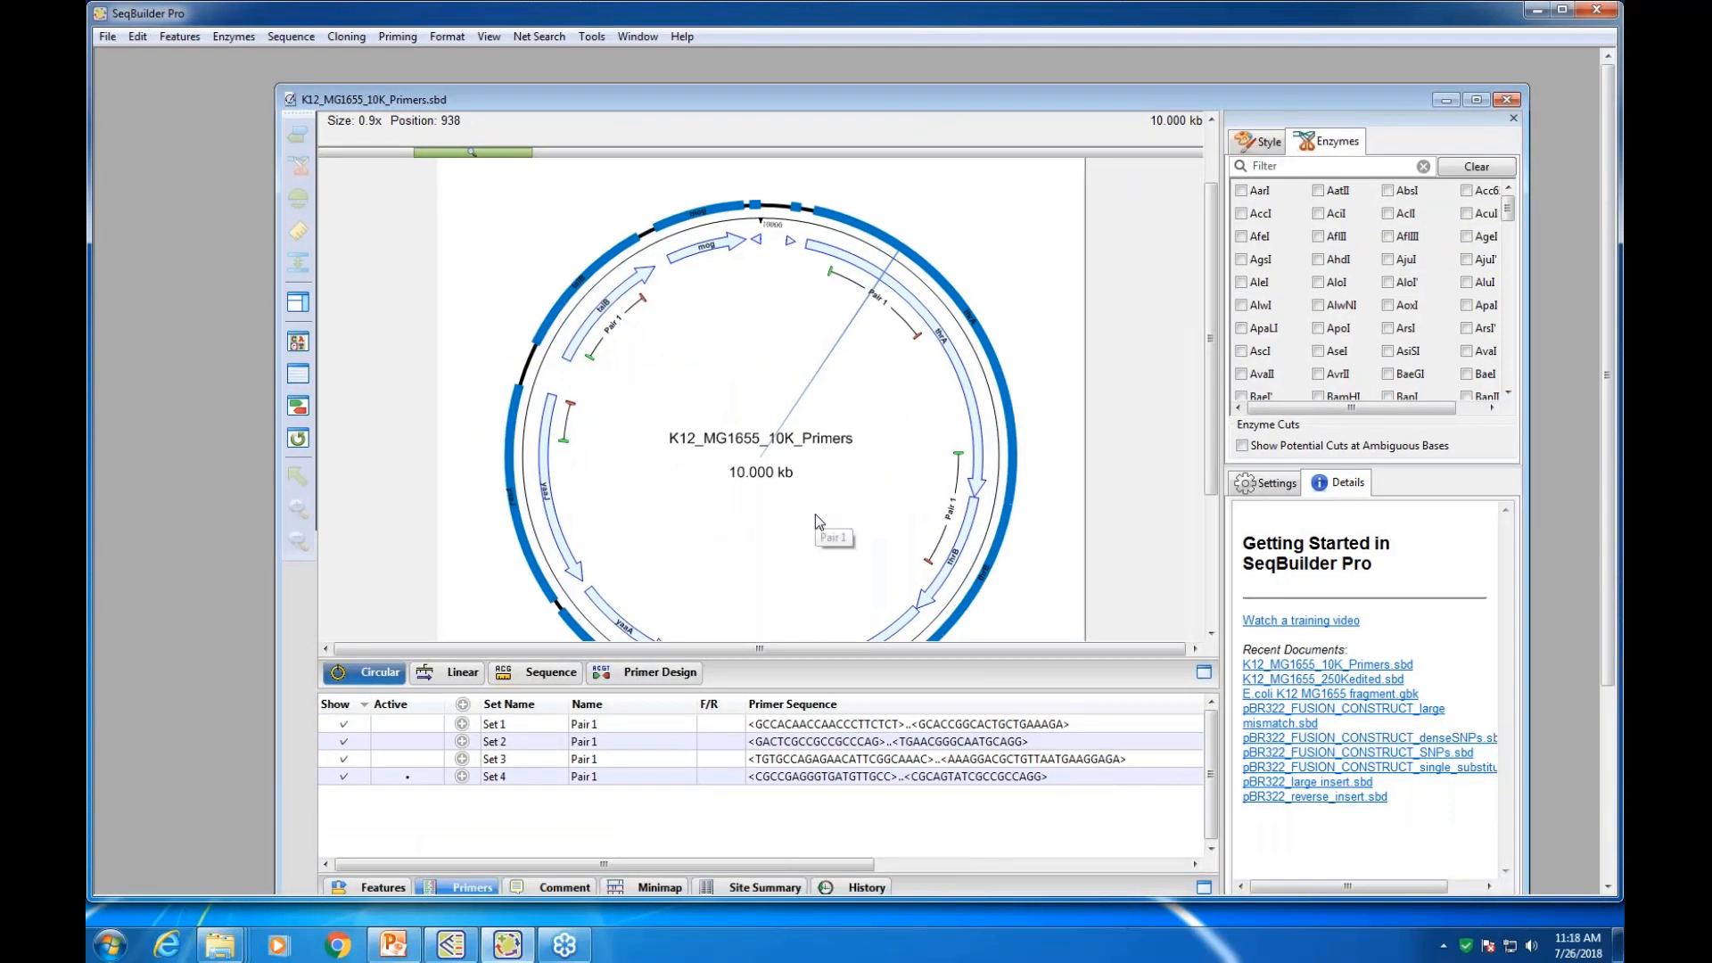
# Create a new agarose gel from the open primer sequence and enlarge its window
pyautogui.click(109, 36)
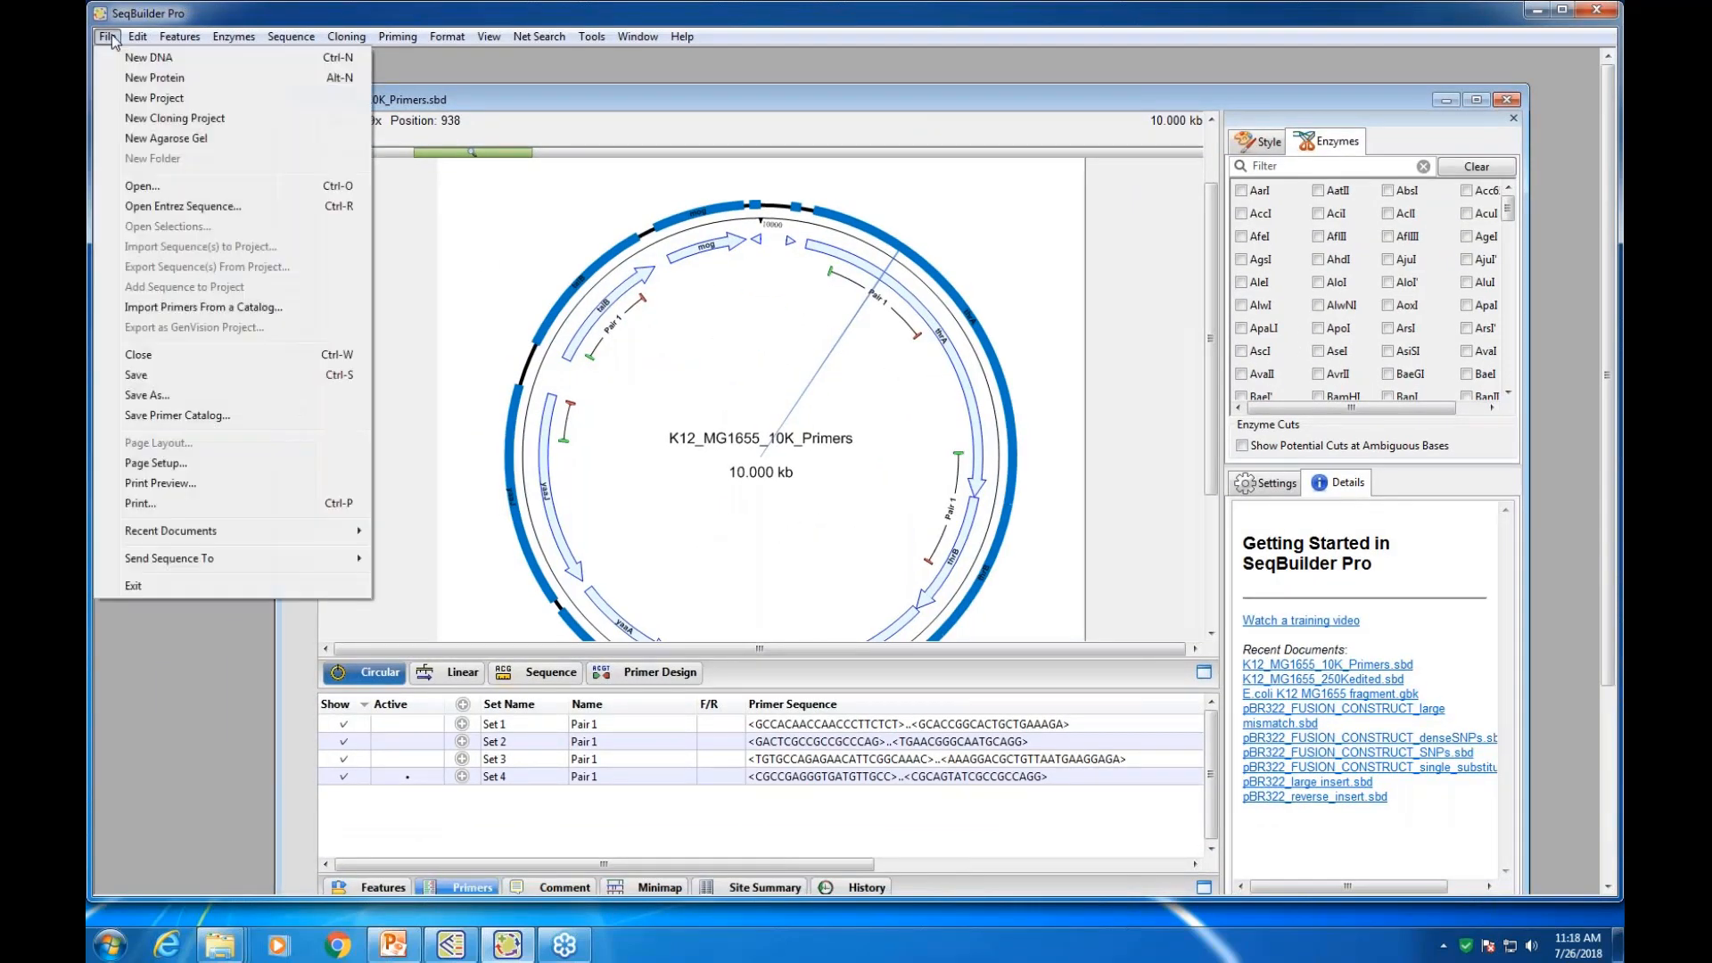
pyautogui.click(162, 143)
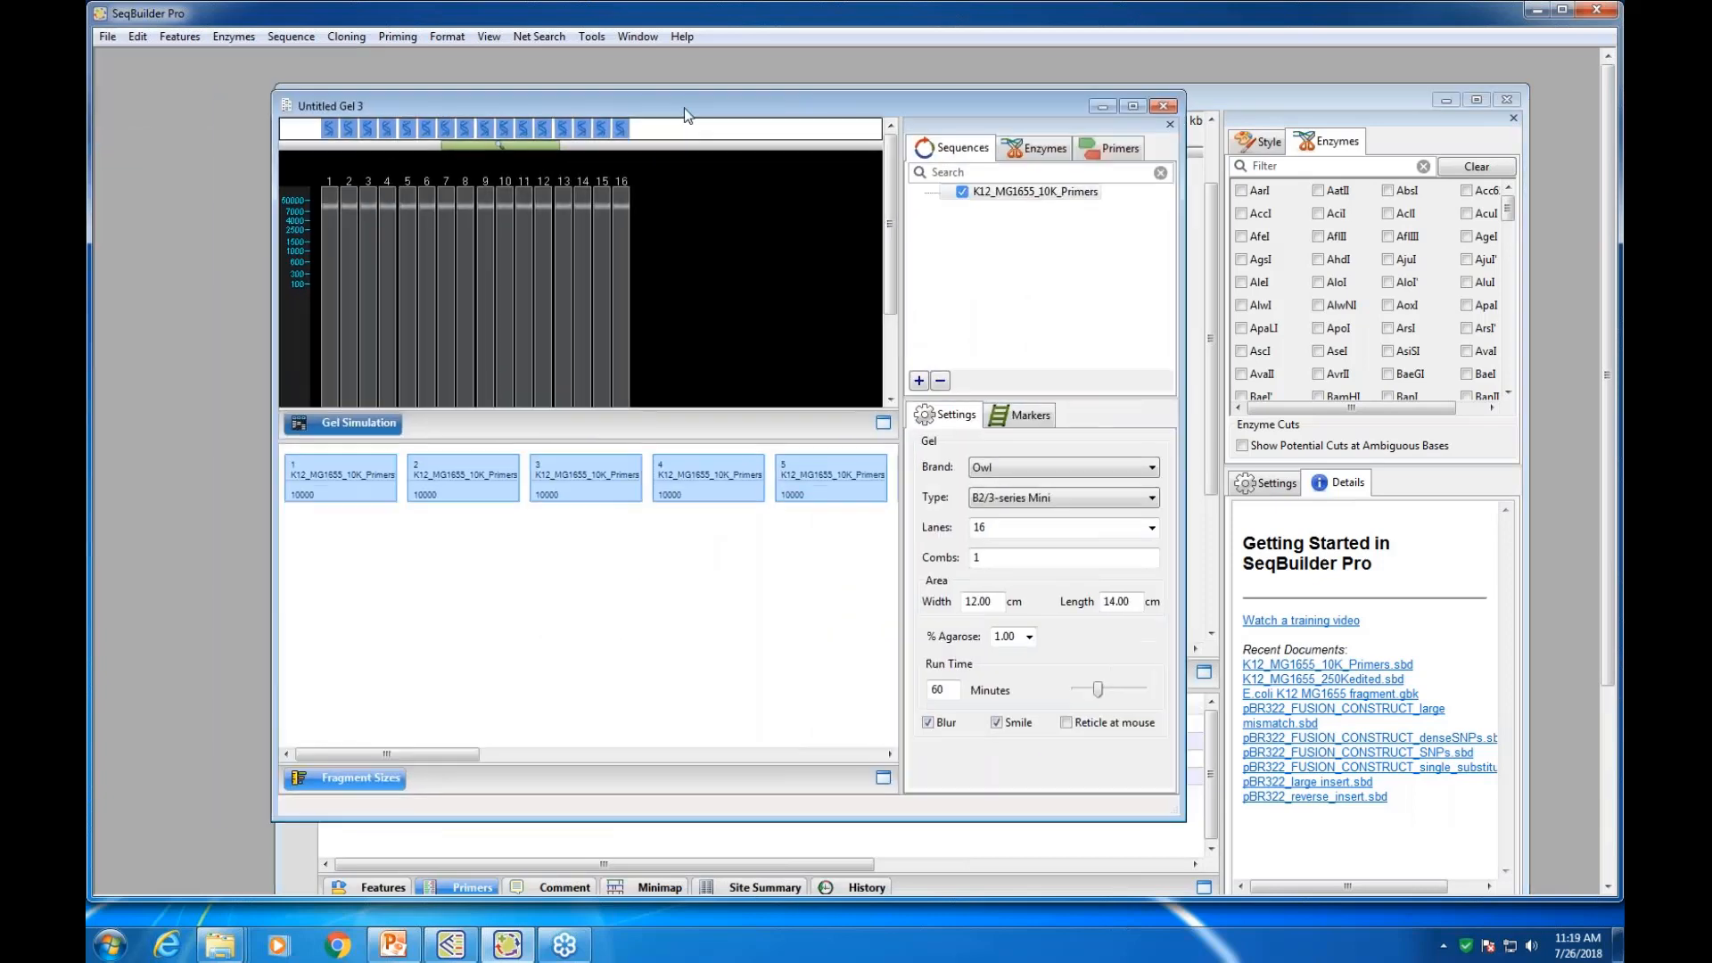
pyautogui.moveTo(628, 110); pyautogui.dragTo(683, 105)
pyautogui.moveTo(1178, 816); pyautogui.dragTo(1416, 889)
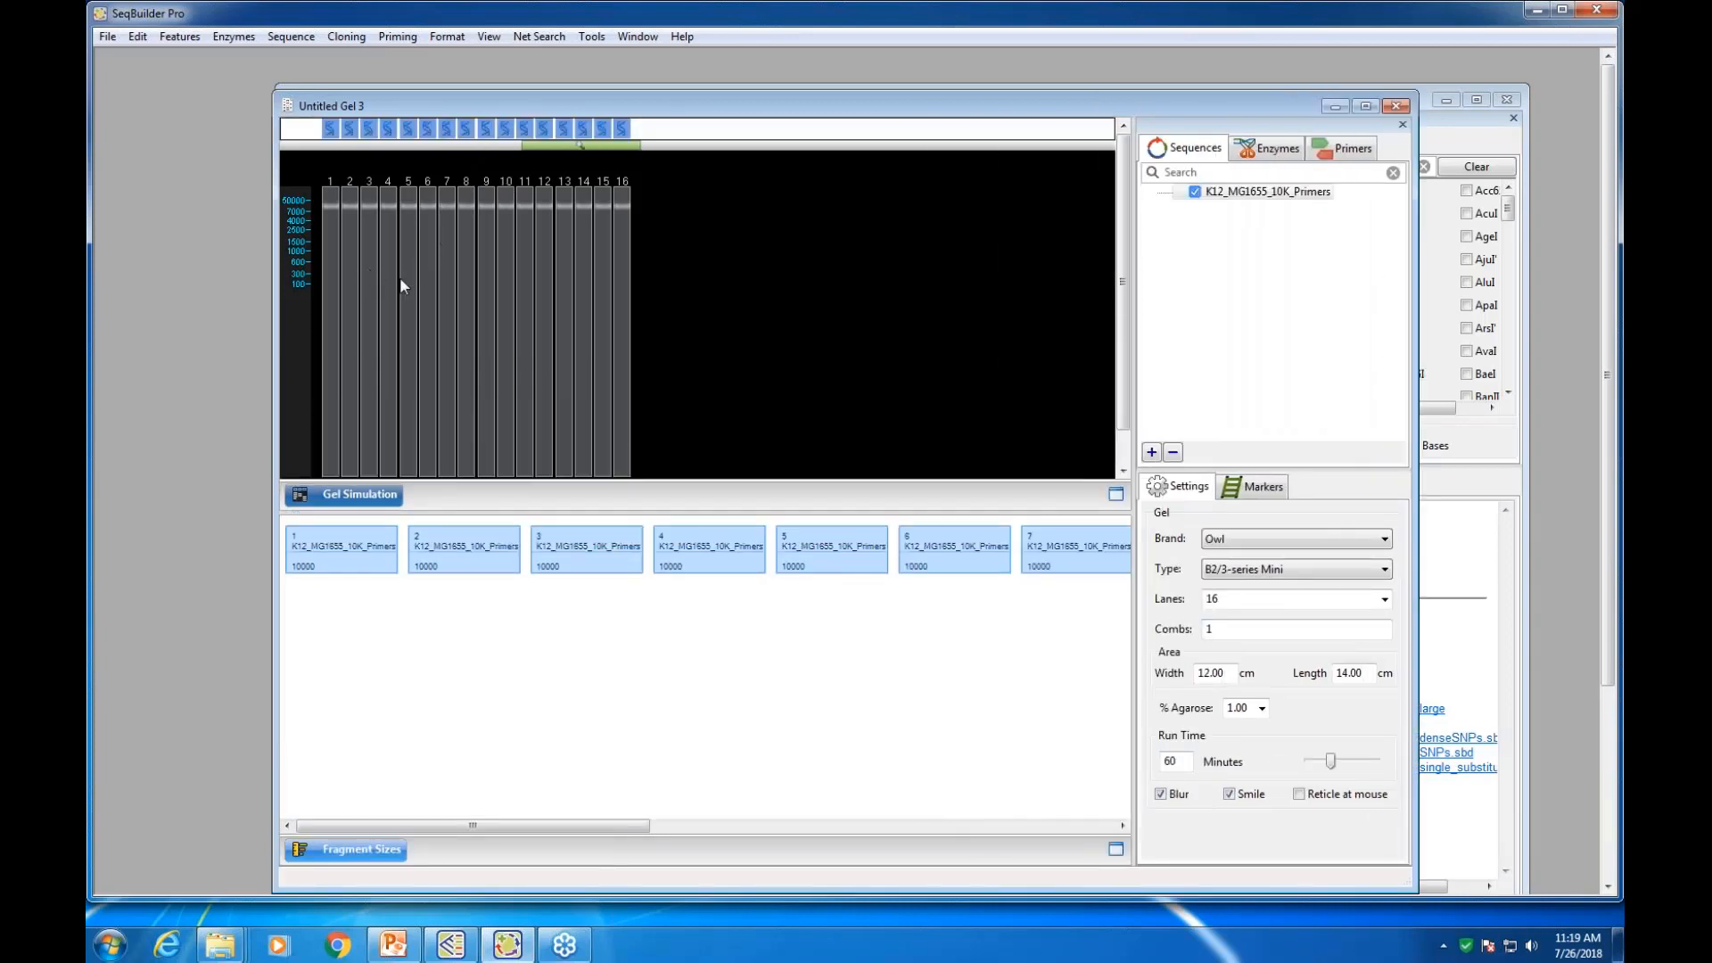
# Delete the K12_MG1655_10K_Primers sequence from all 16 lanes and list the sequence's primer sets
pyautogui.rightClick(327, 285)
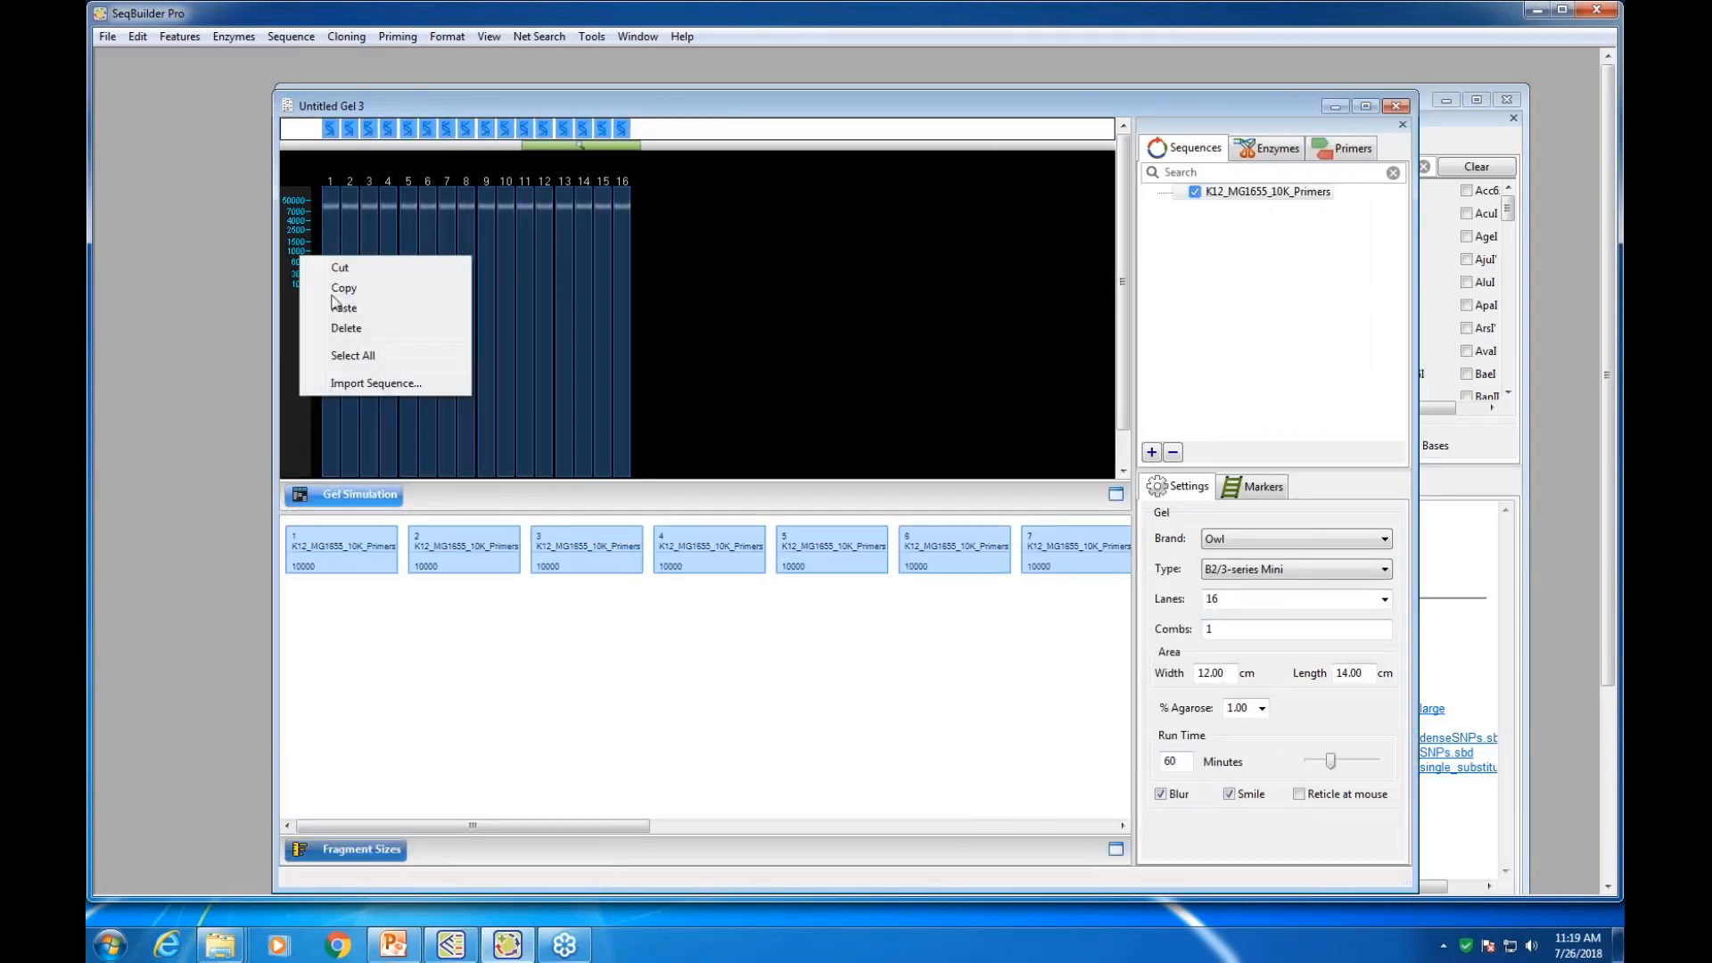
pyautogui.click(357, 336)
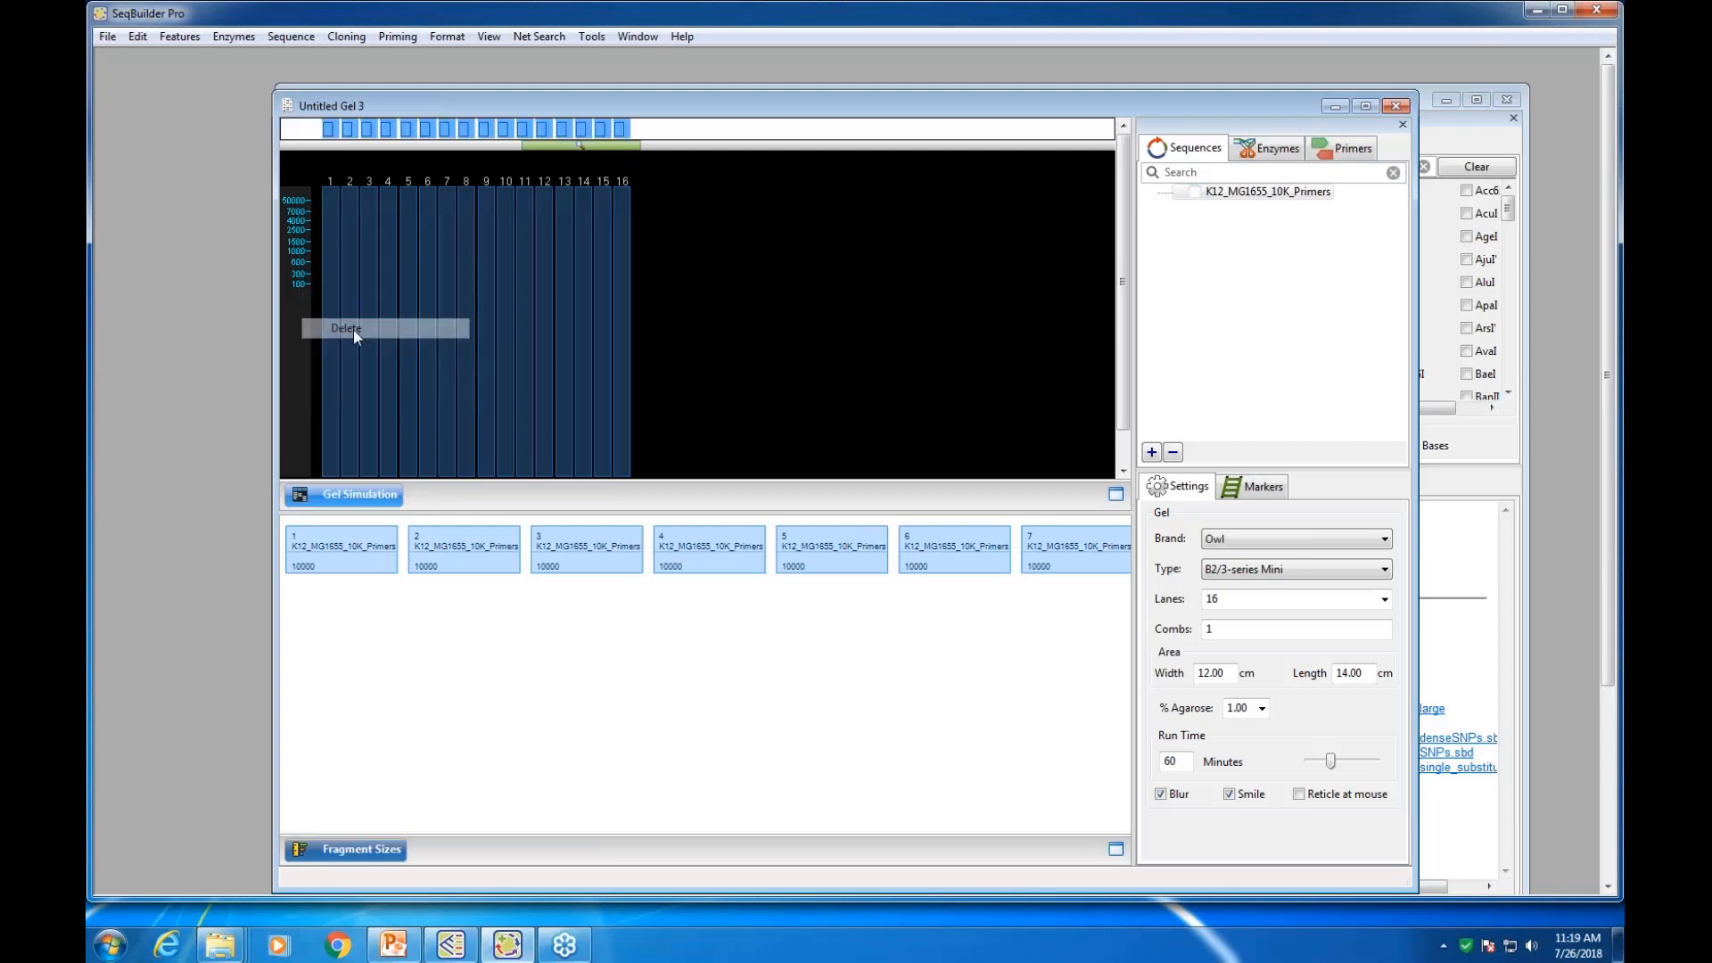
pyautogui.click(1351, 154)
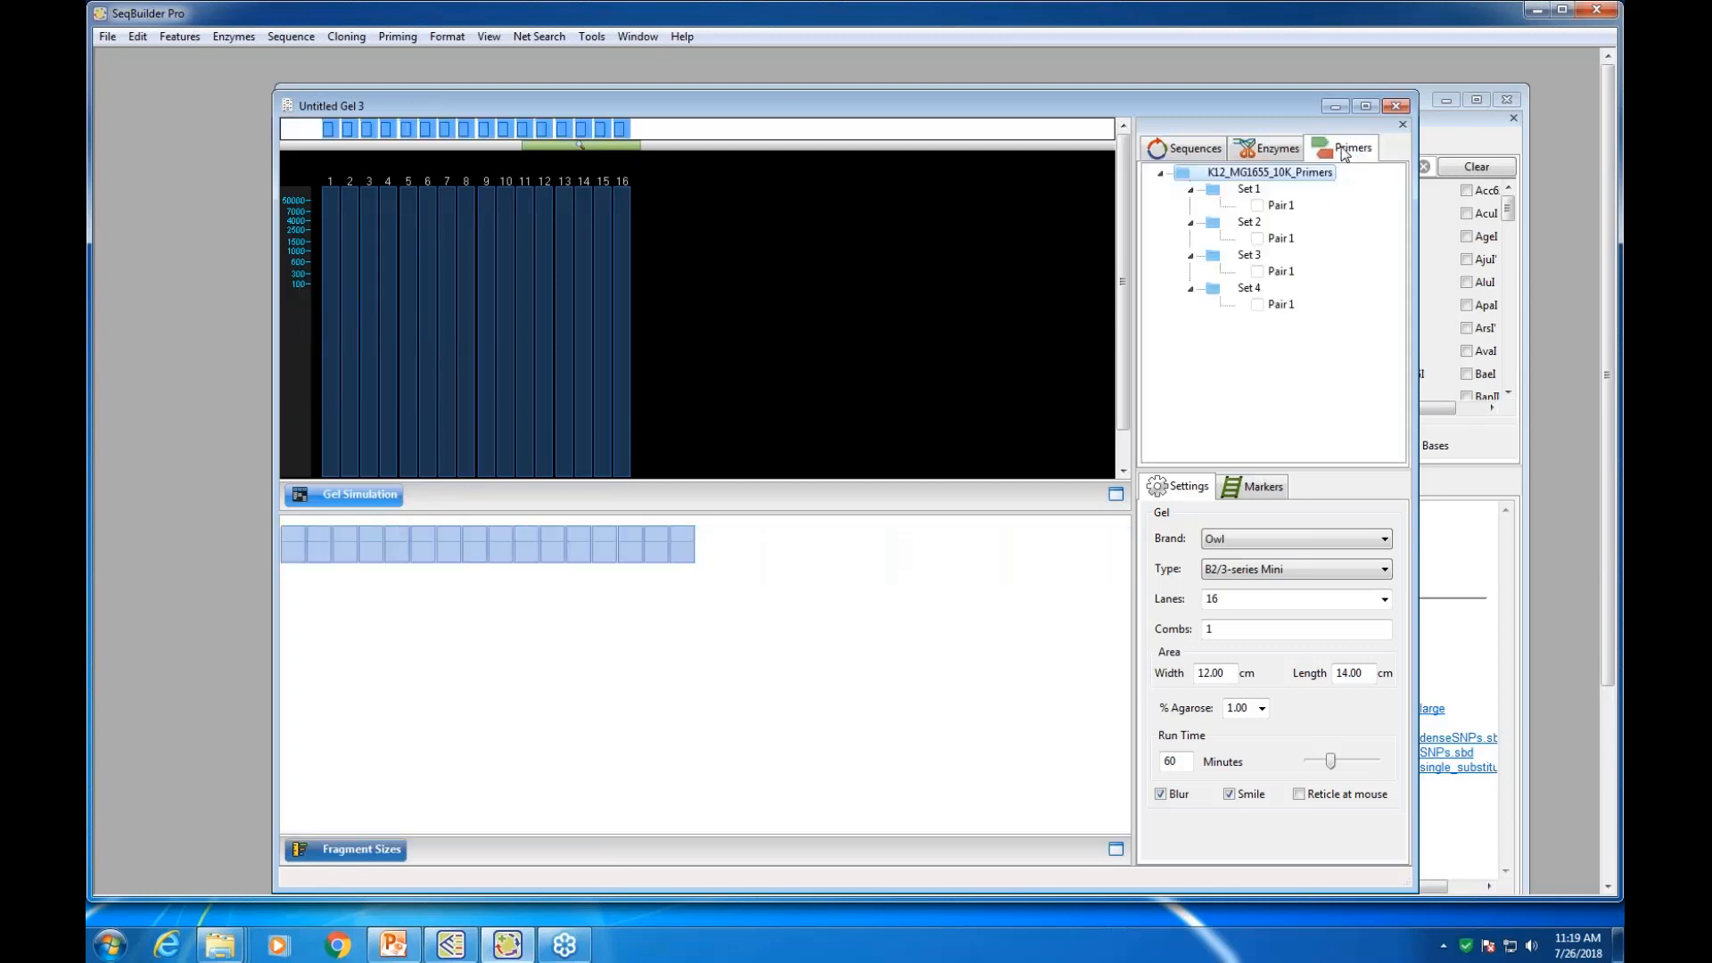
pyautogui.moveTo(618, 146); pyautogui.dragTo(731, 149)
pyautogui.click(749, 137)
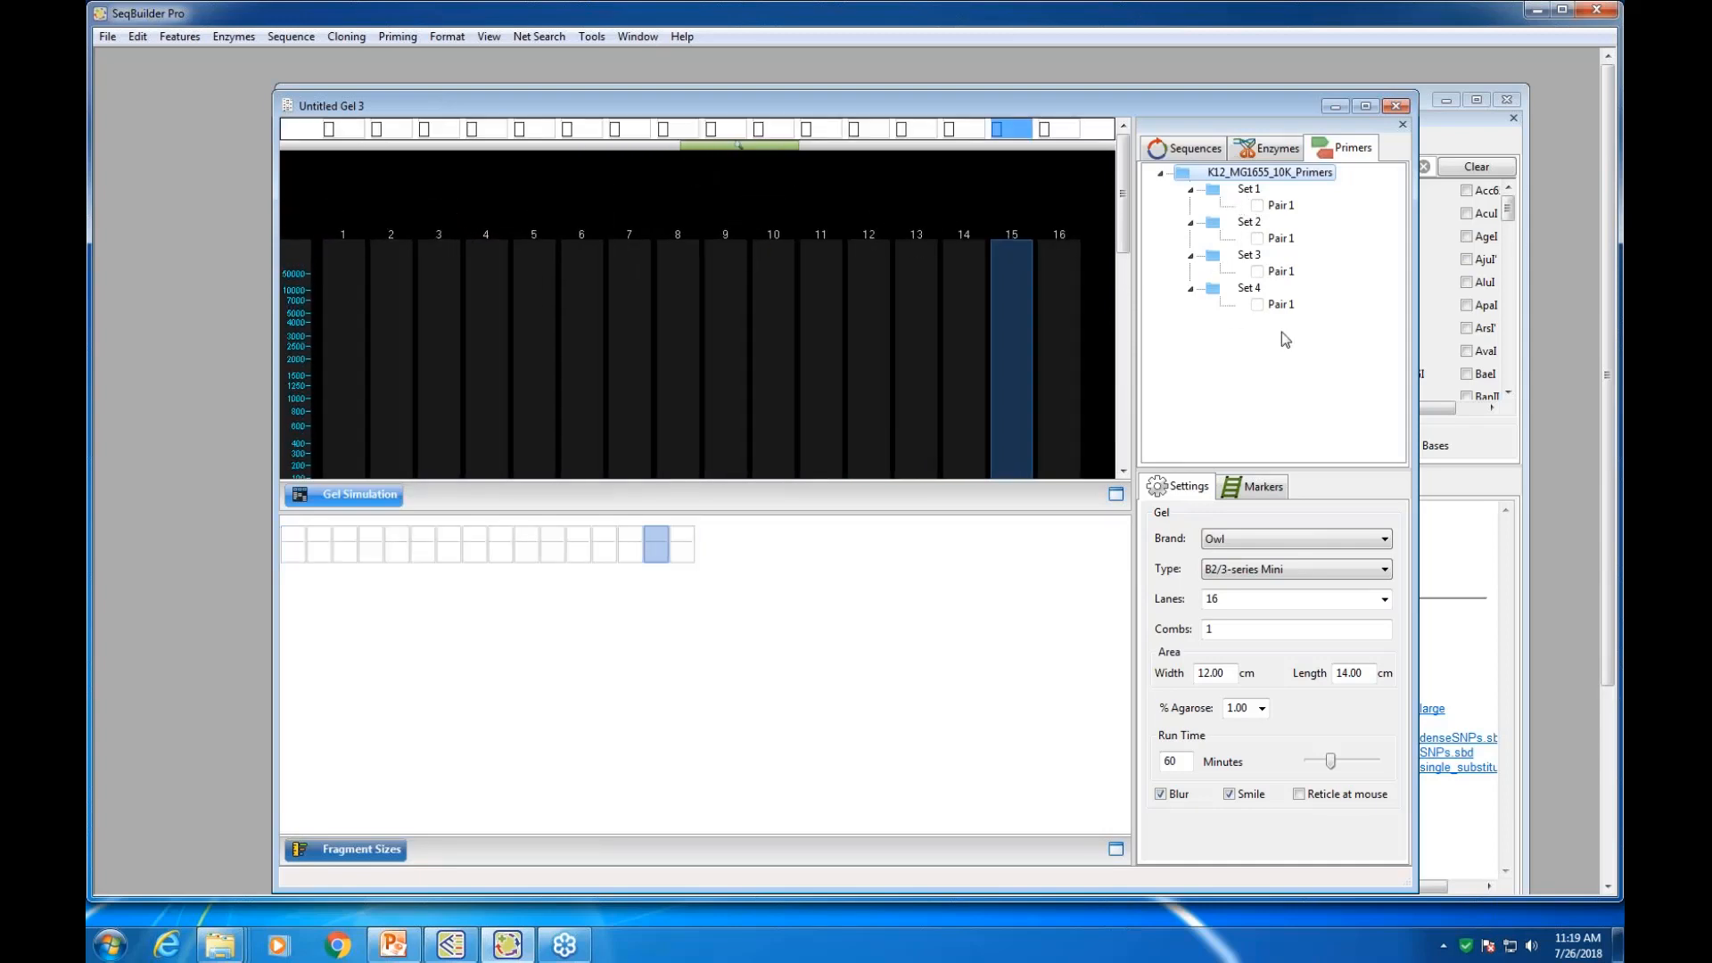
# Load the PCR products of Pair 1 from Sets 1, 2, 3 and 4 into lanes 2 to 5 respectively
pyautogui.click(399, 287)
pyautogui.click(1259, 206)
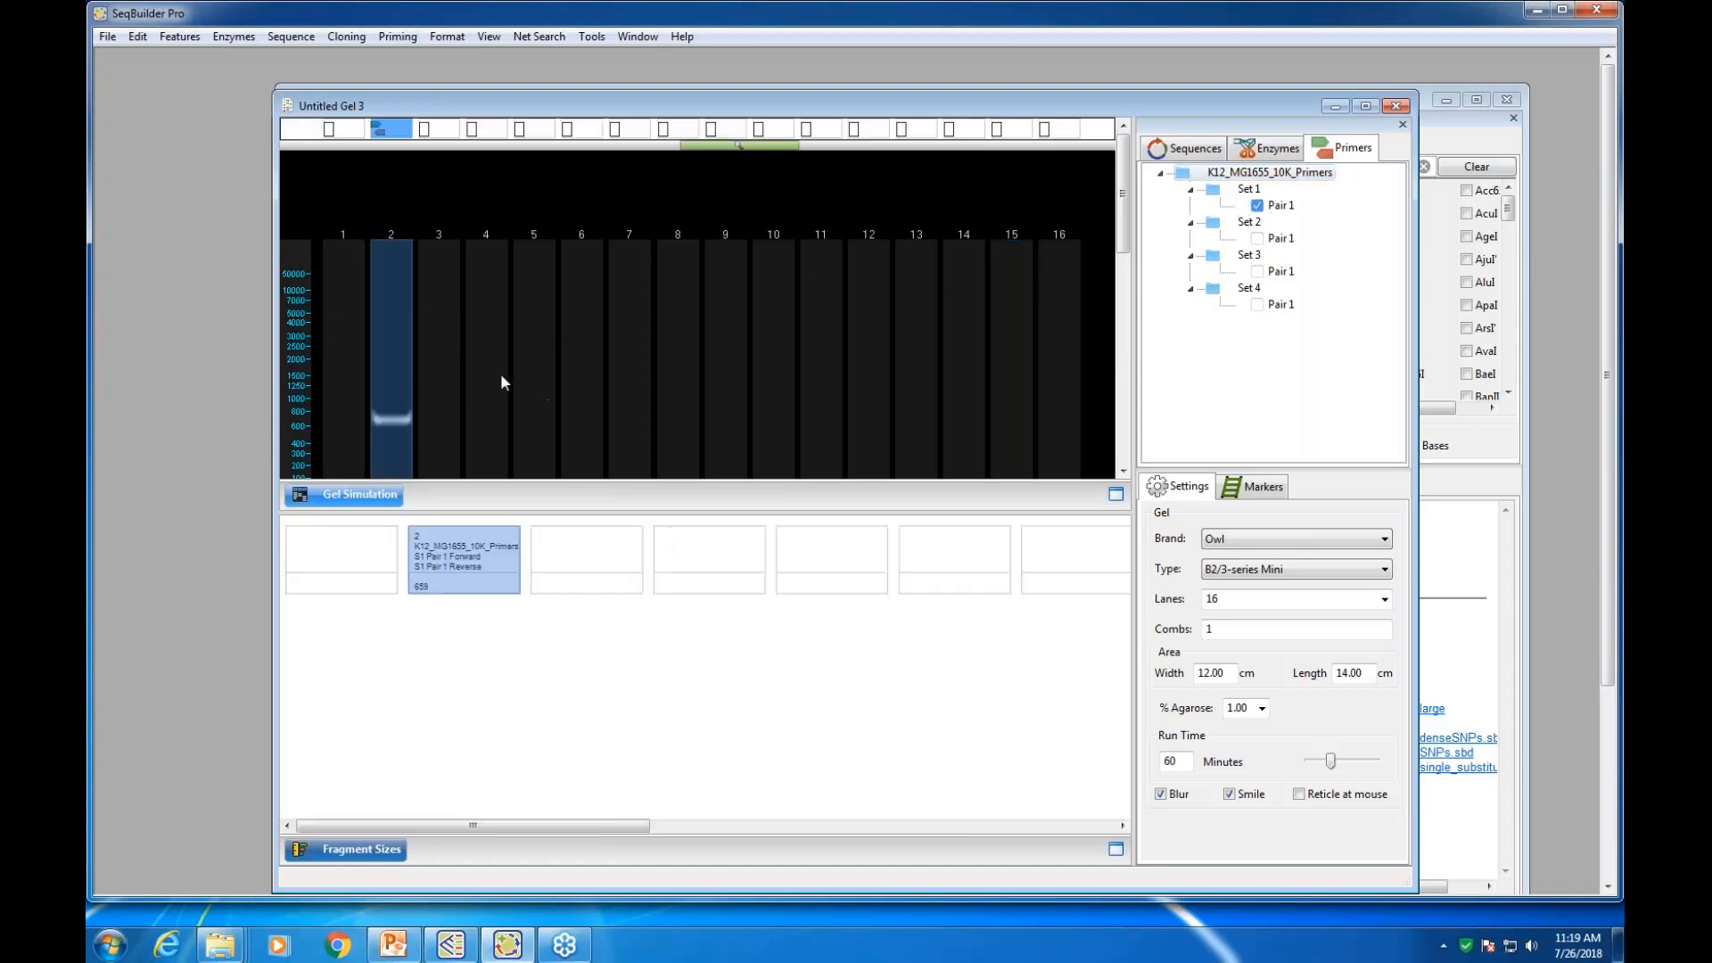
pyautogui.click(444, 370)
pyautogui.click(1257, 238)
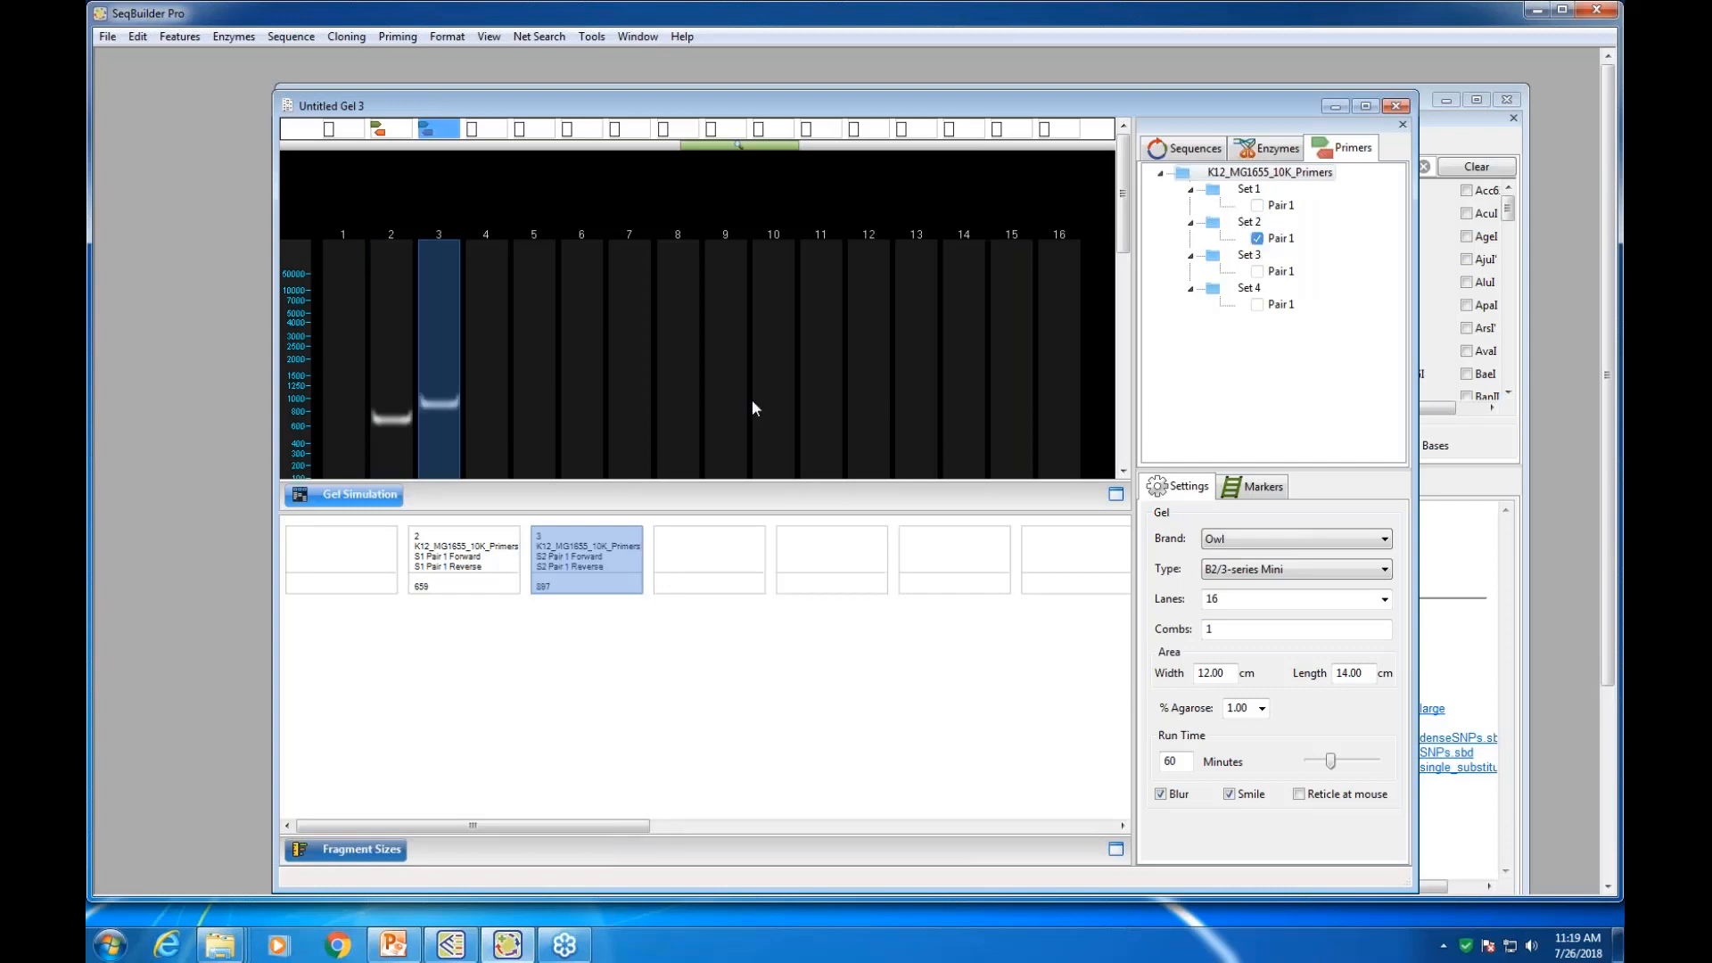
pyautogui.click(481, 367)
pyautogui.click(1257, 271)
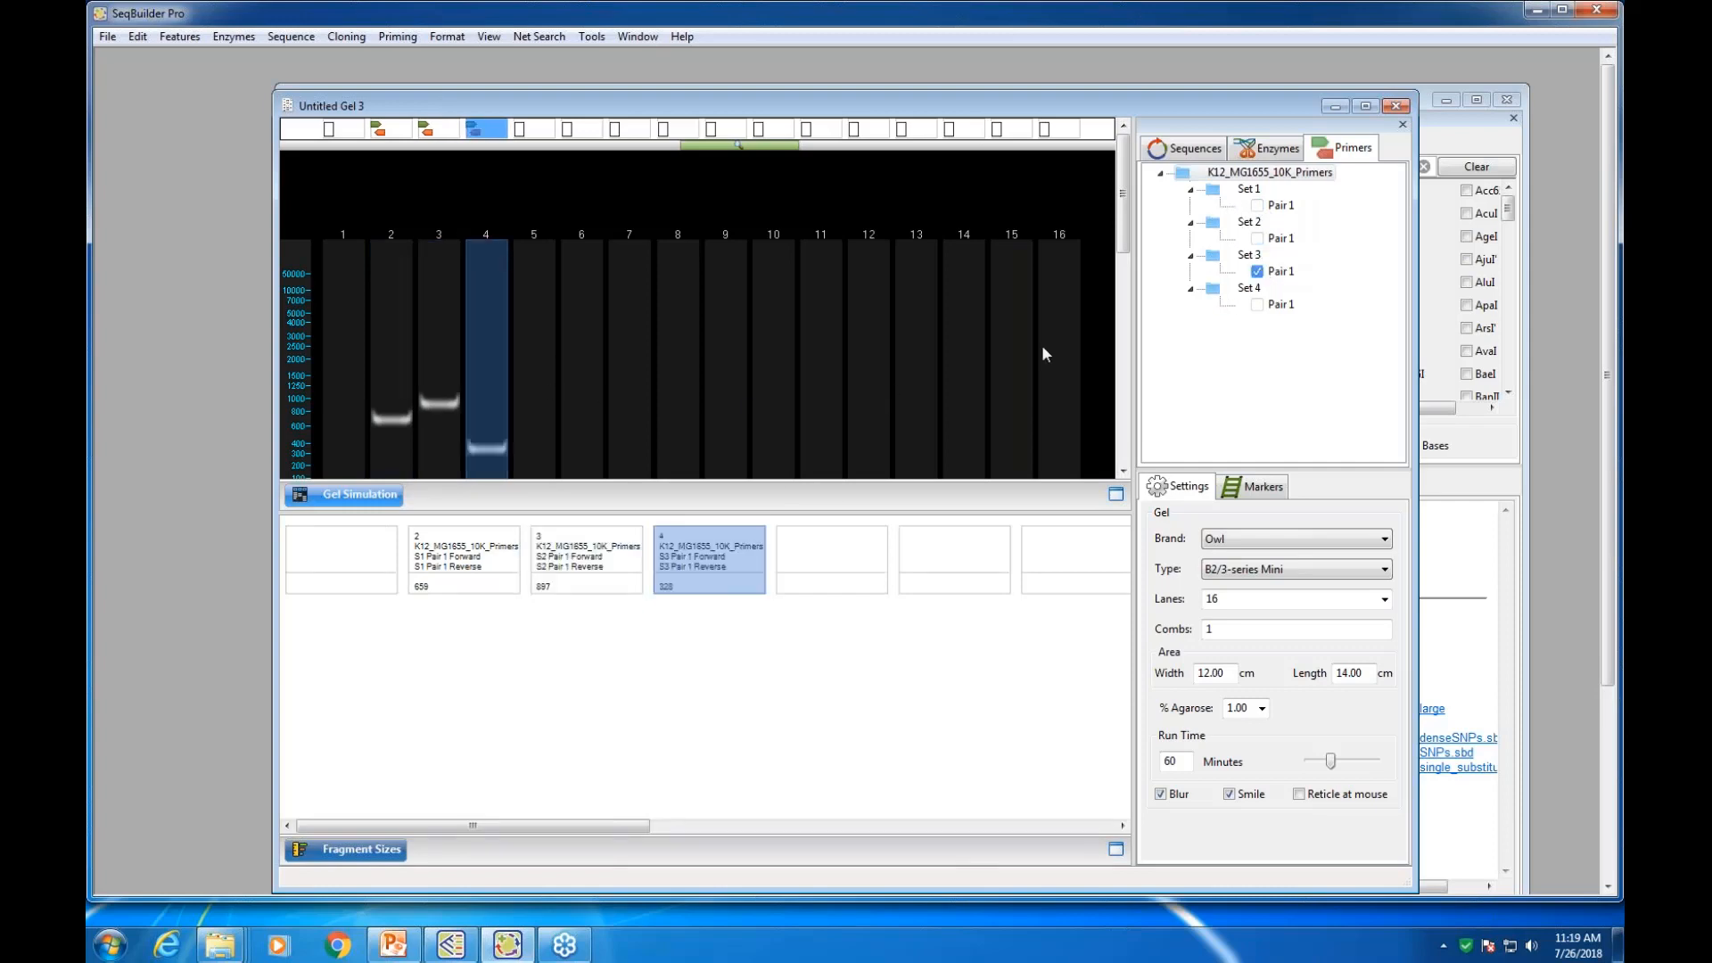
pyautogui.click(536, 367)
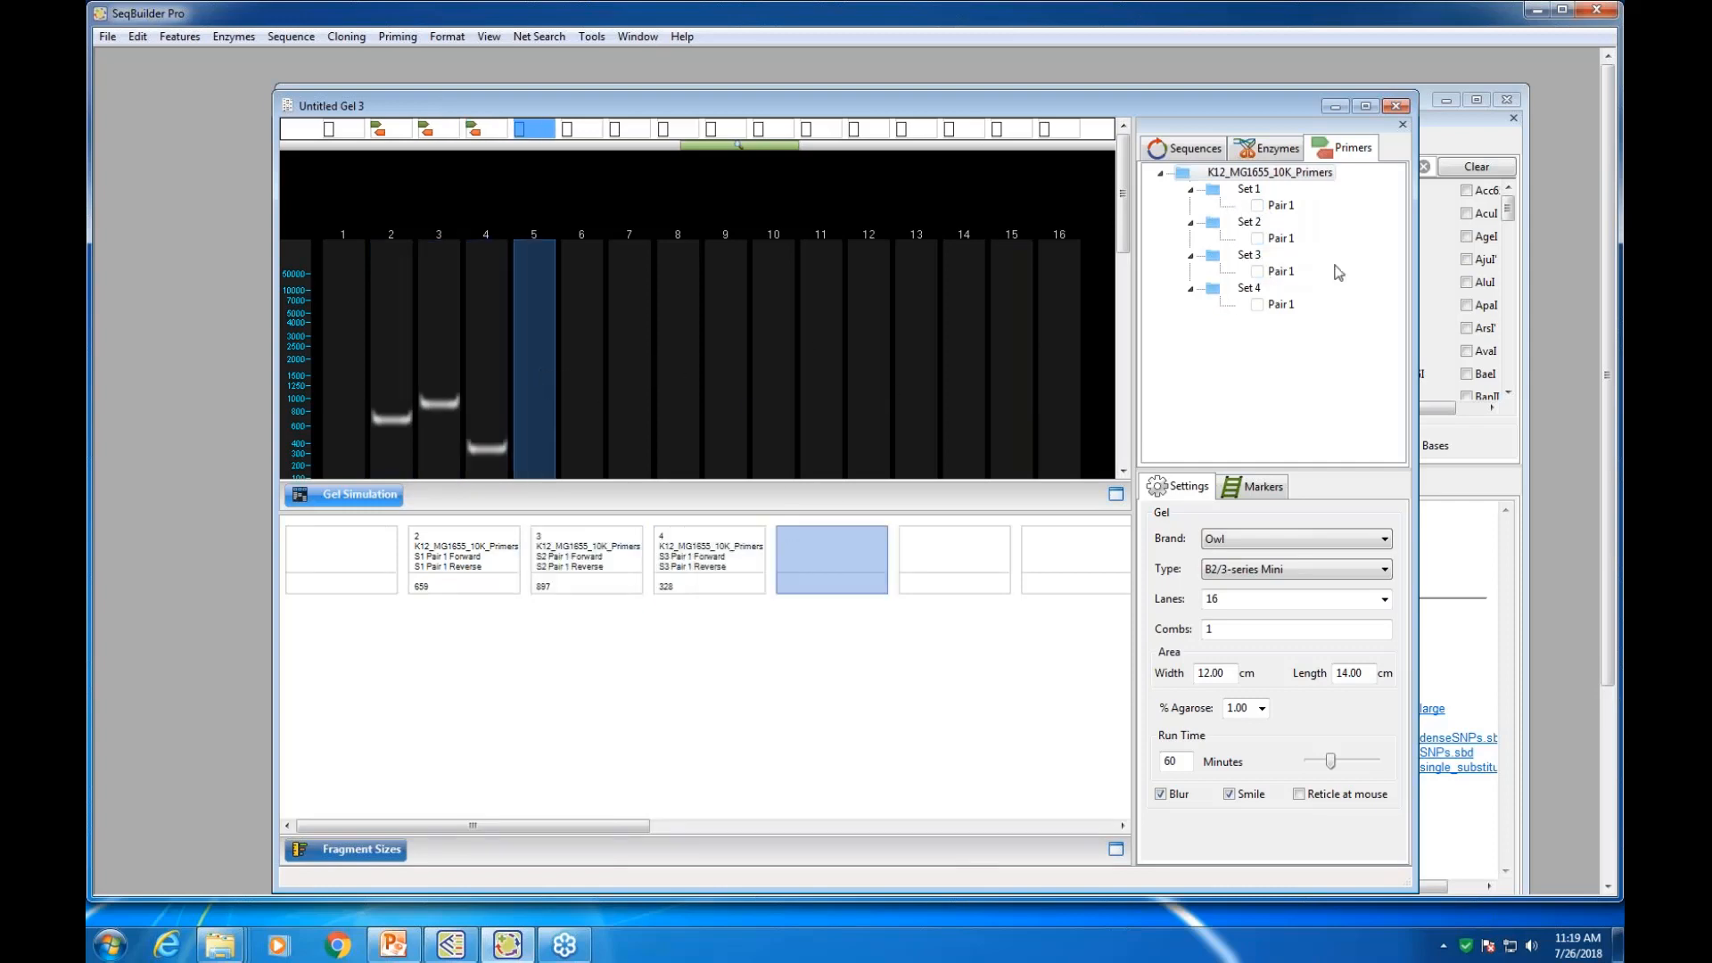
pyautogui.click(1257, 305)
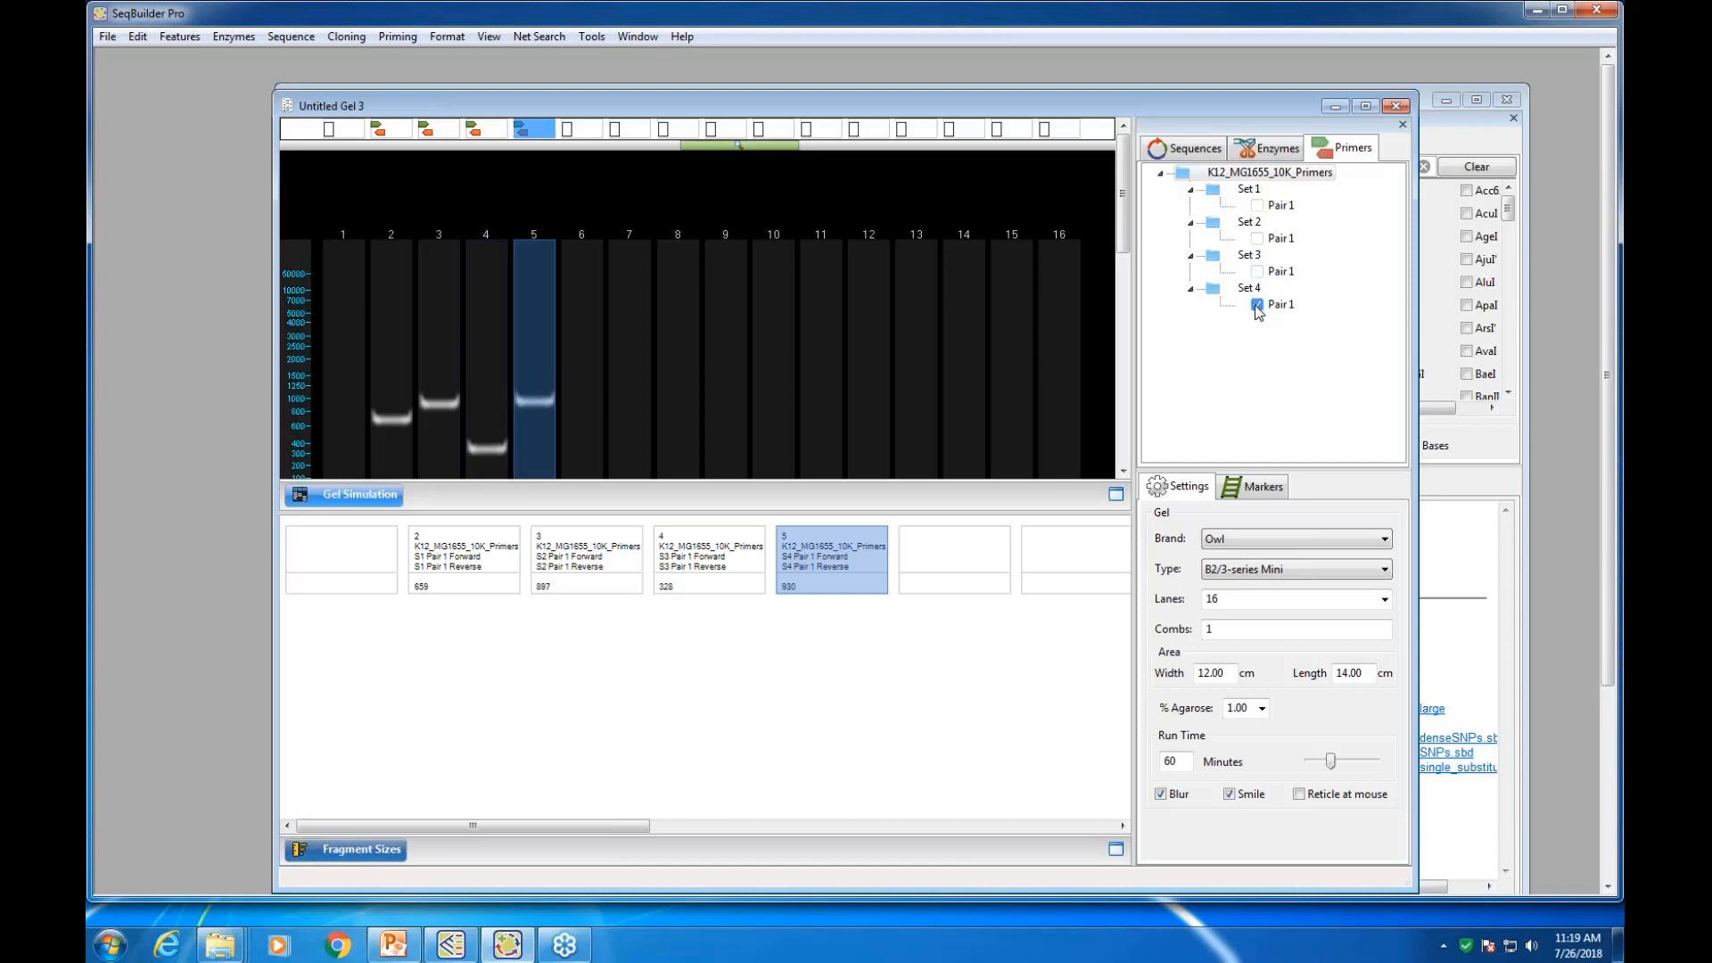
# Load the Promega standard PCR Markers into lane 1
pyautogui.click(349, 349)
pyautogui.click(1262, 489)
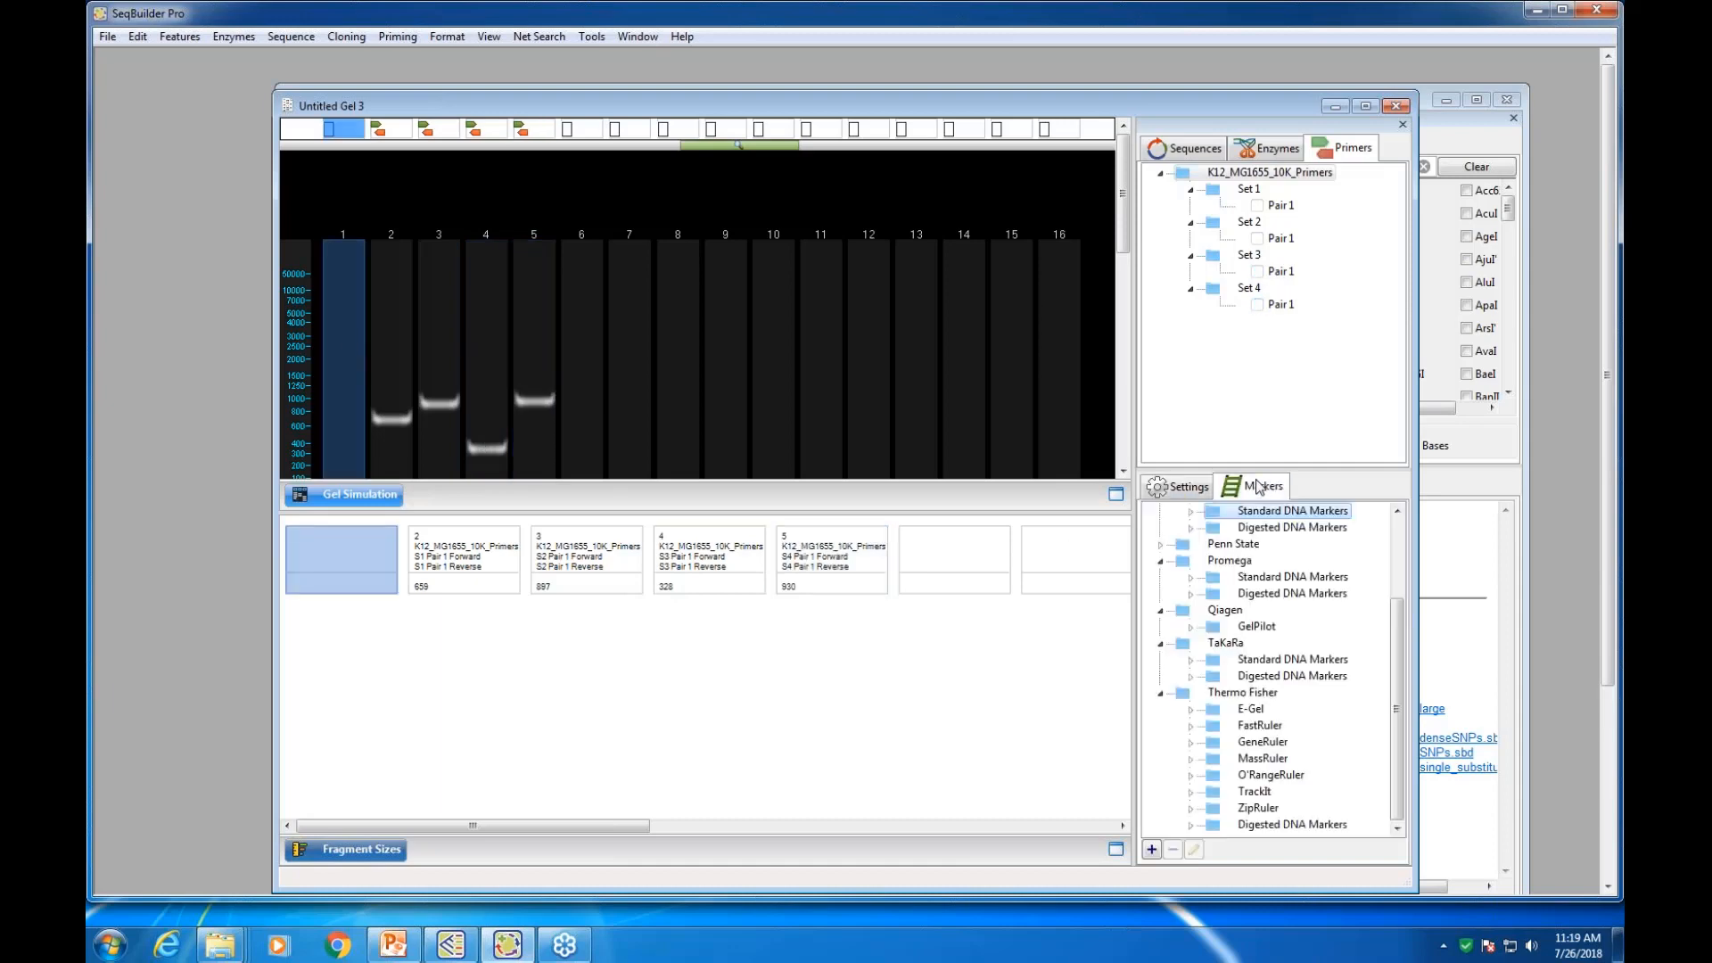
pyautogui.click(1191, 579)
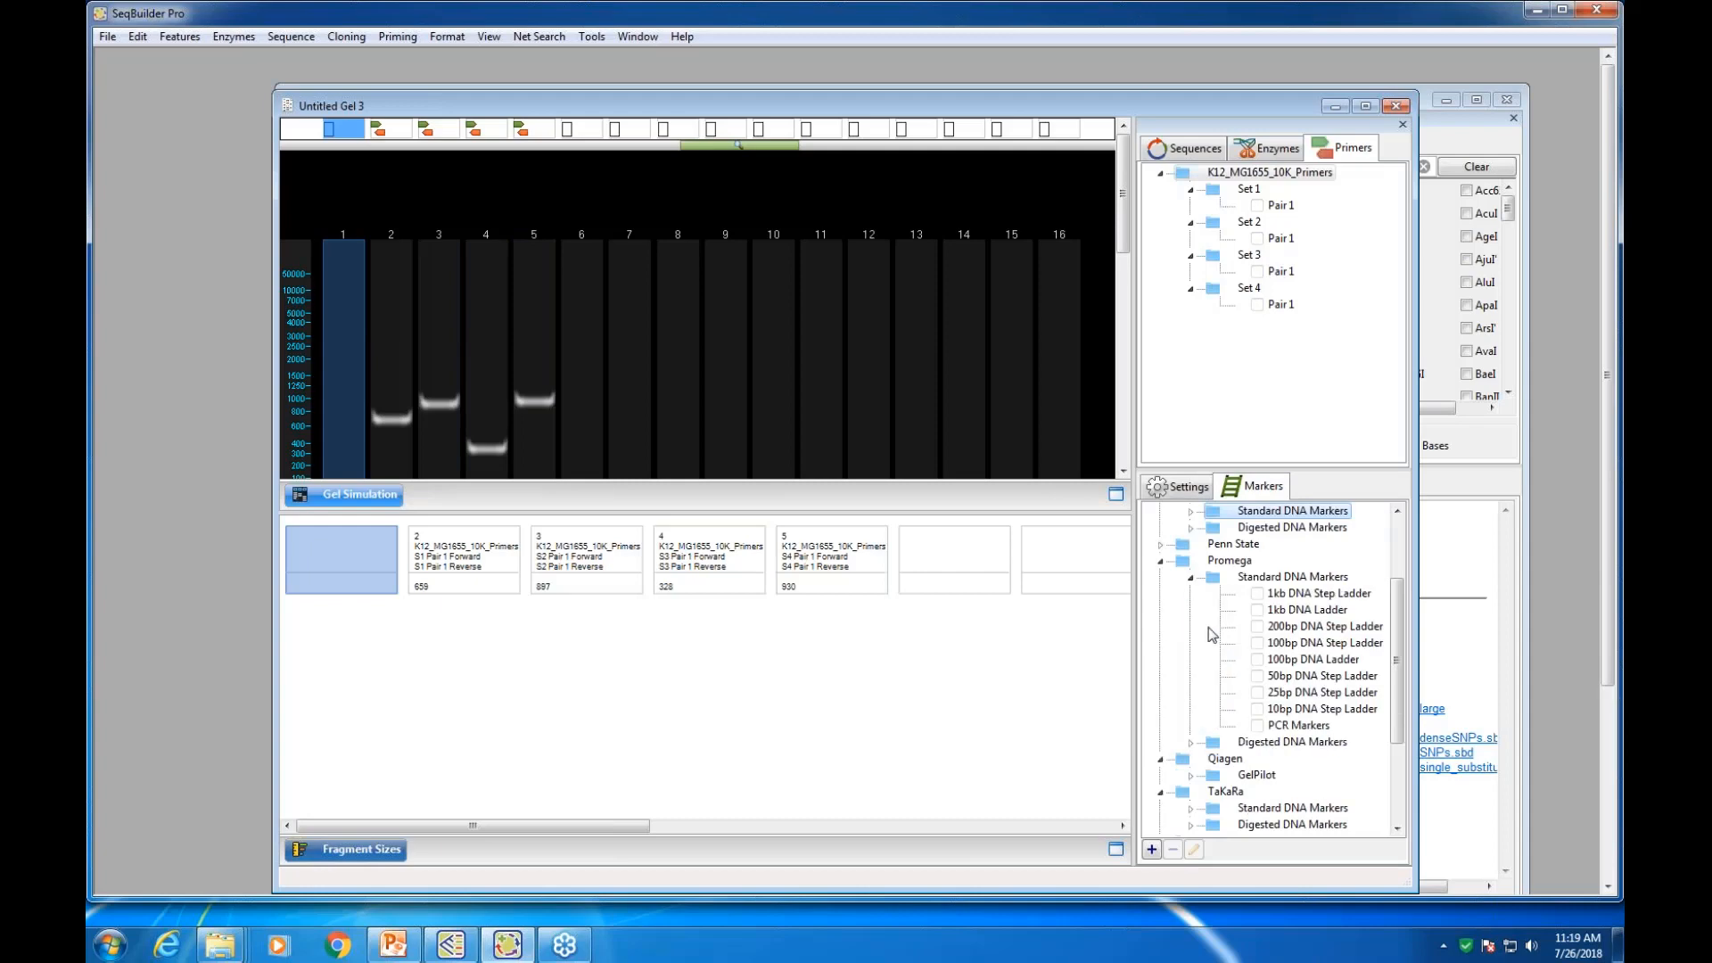
pyautogui.click(1257, 725)
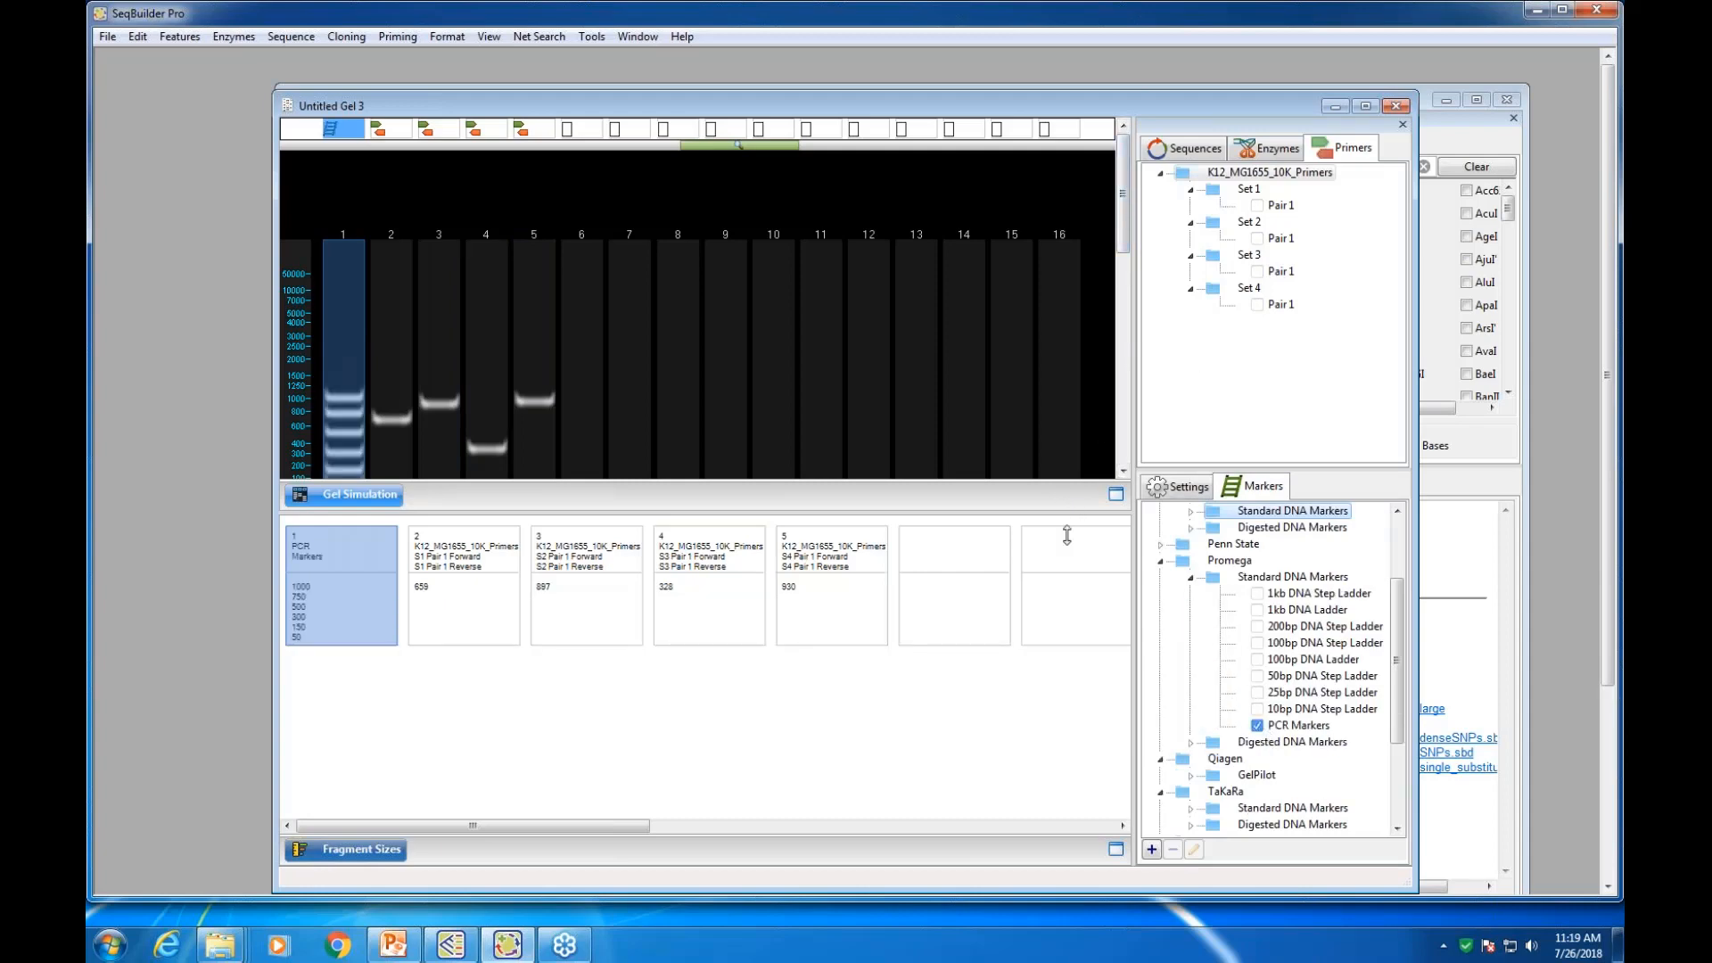
# Enlarge the gel simulation view above the fragment sizes, and reposition and resize the gel window
pyautogui.moveTo(1066, 535); pyautogui.dragTo(1051, 700)
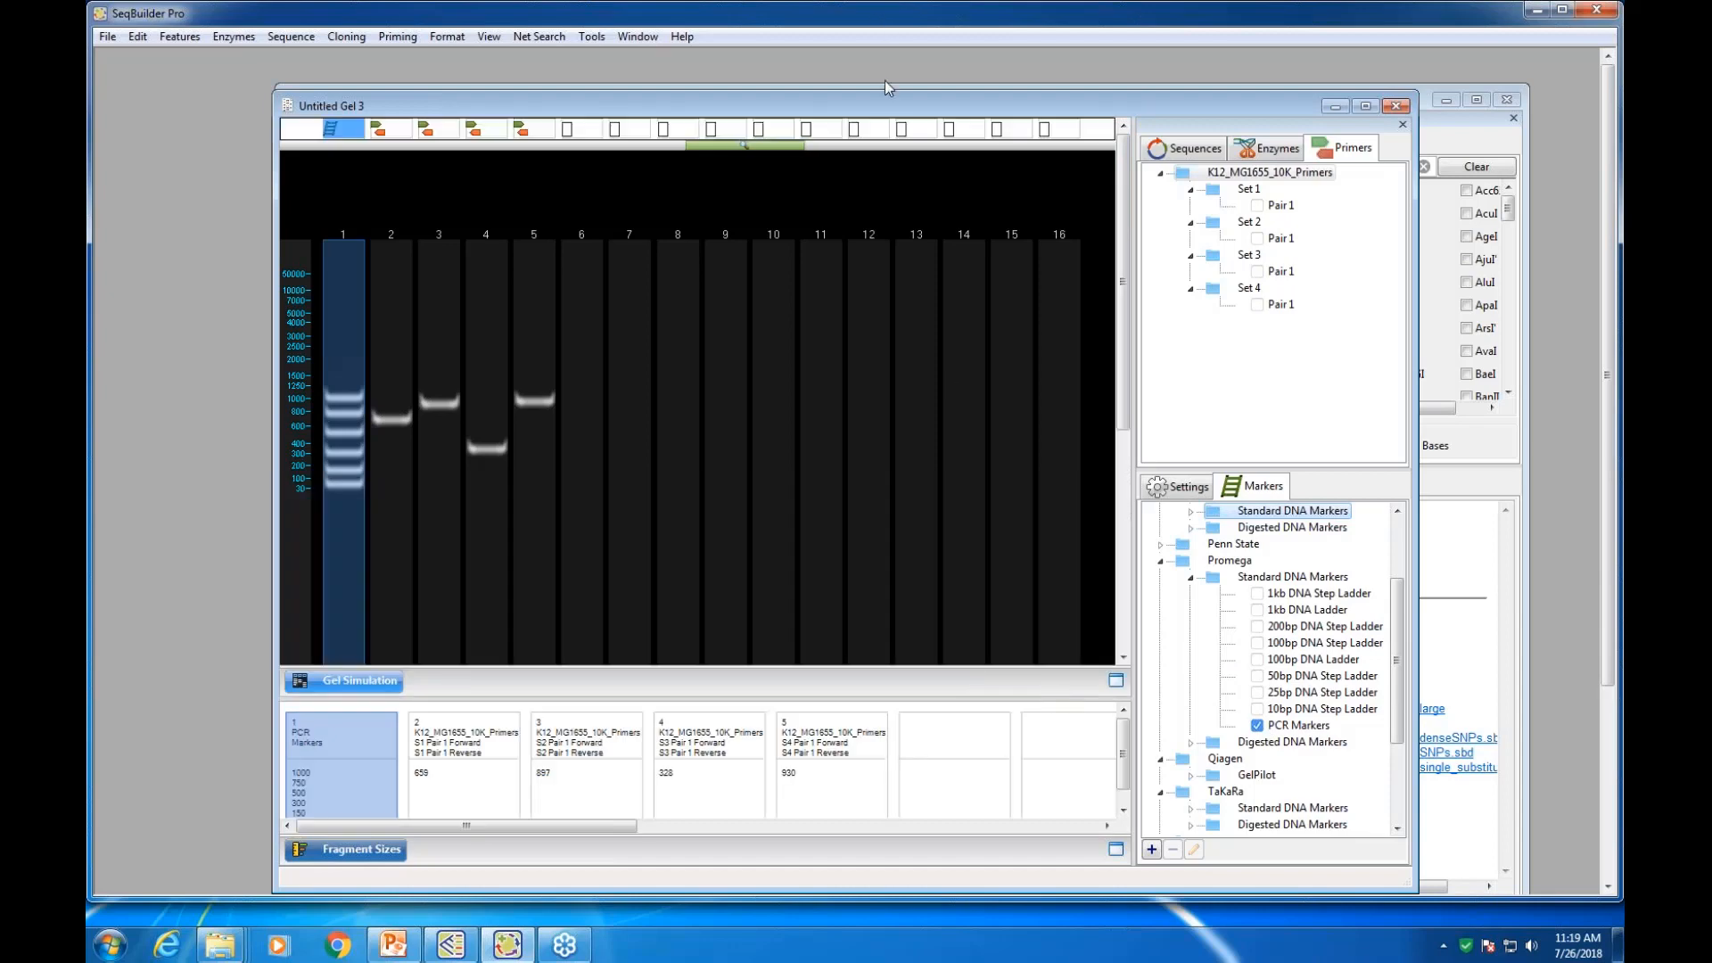
pyautogui.moveTo(878, 112); pyautogui.dragTo(790, 73)
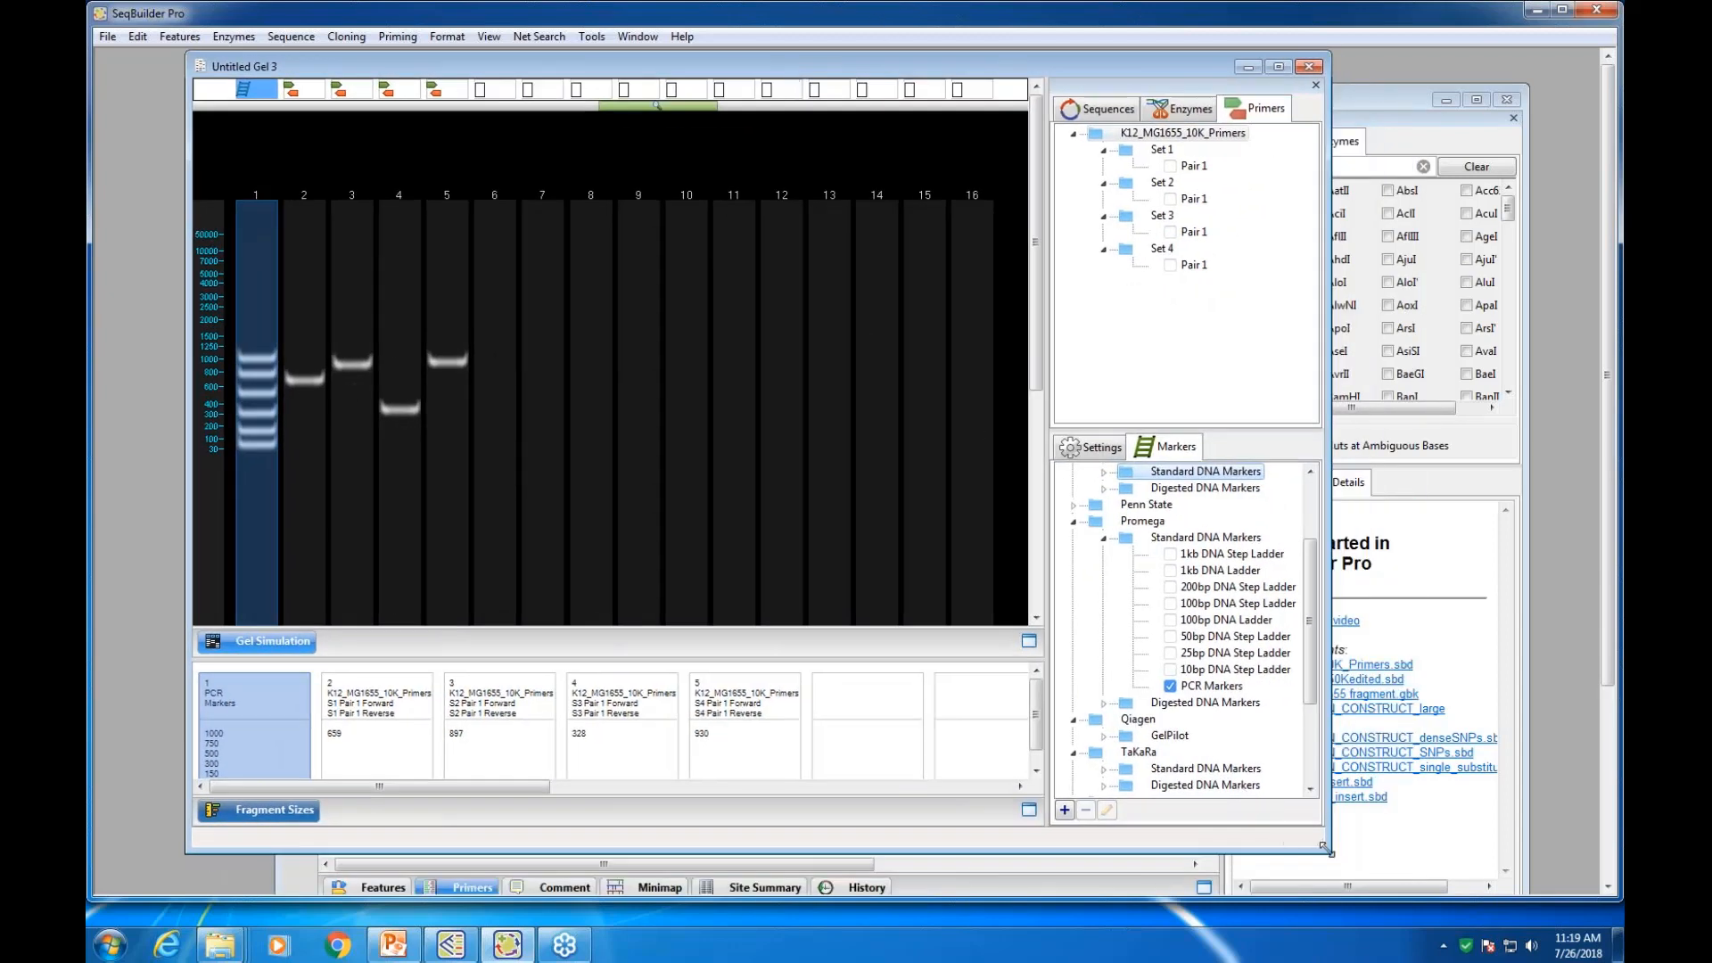
pyautogui.moveTo(1325, 849); pyautogui.dragTo(1403, 876)
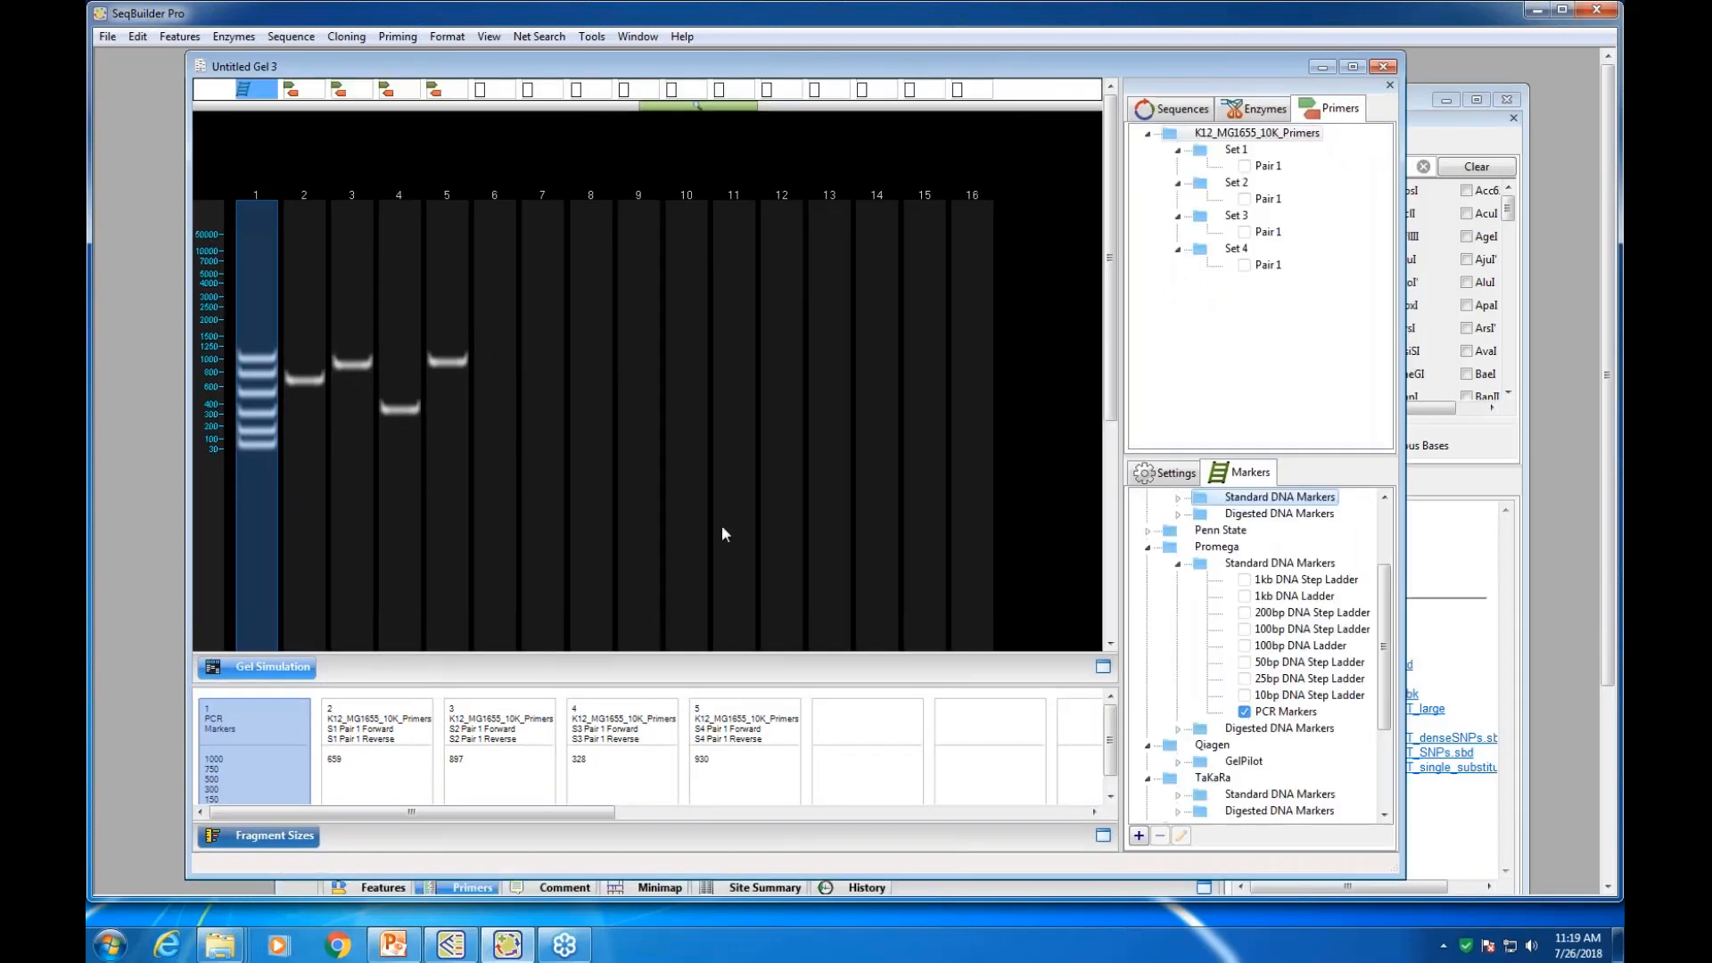
# Load the Promega 50bp, 25bp and 10bp DNA Step Ladders into lanes 6, 7 and 8 respectively
pyautogui.click(510, 246)
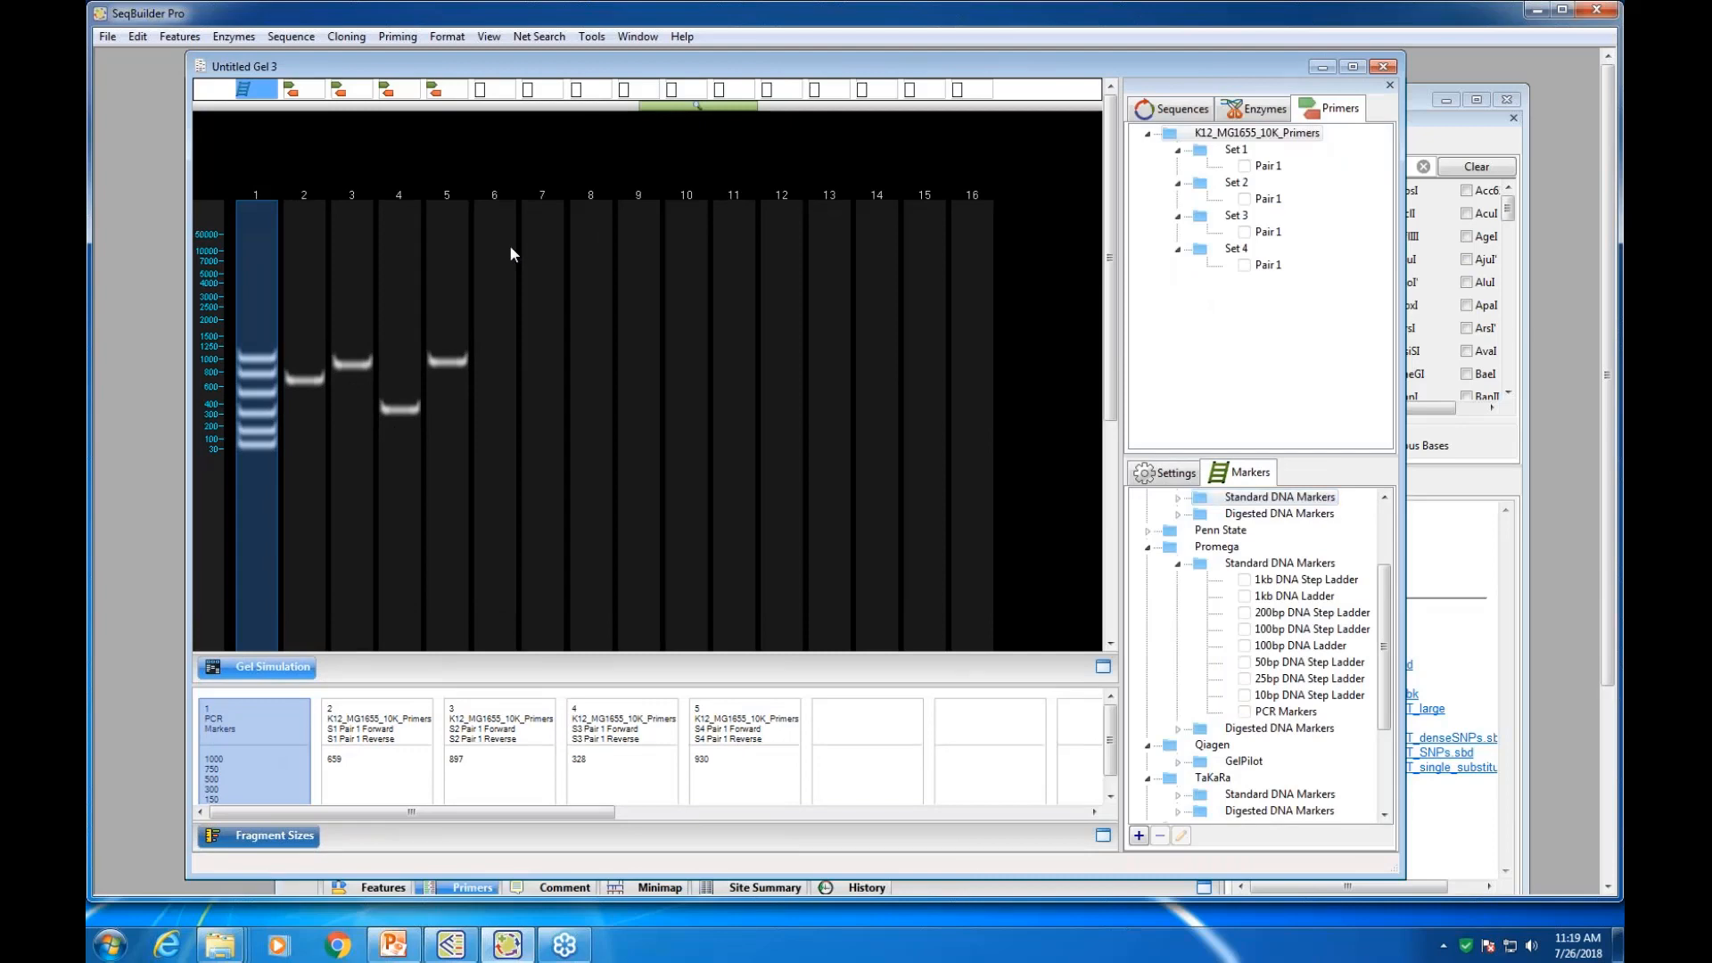
pyautogui.click(1243, 662)
pyautogui.click(554, 419)
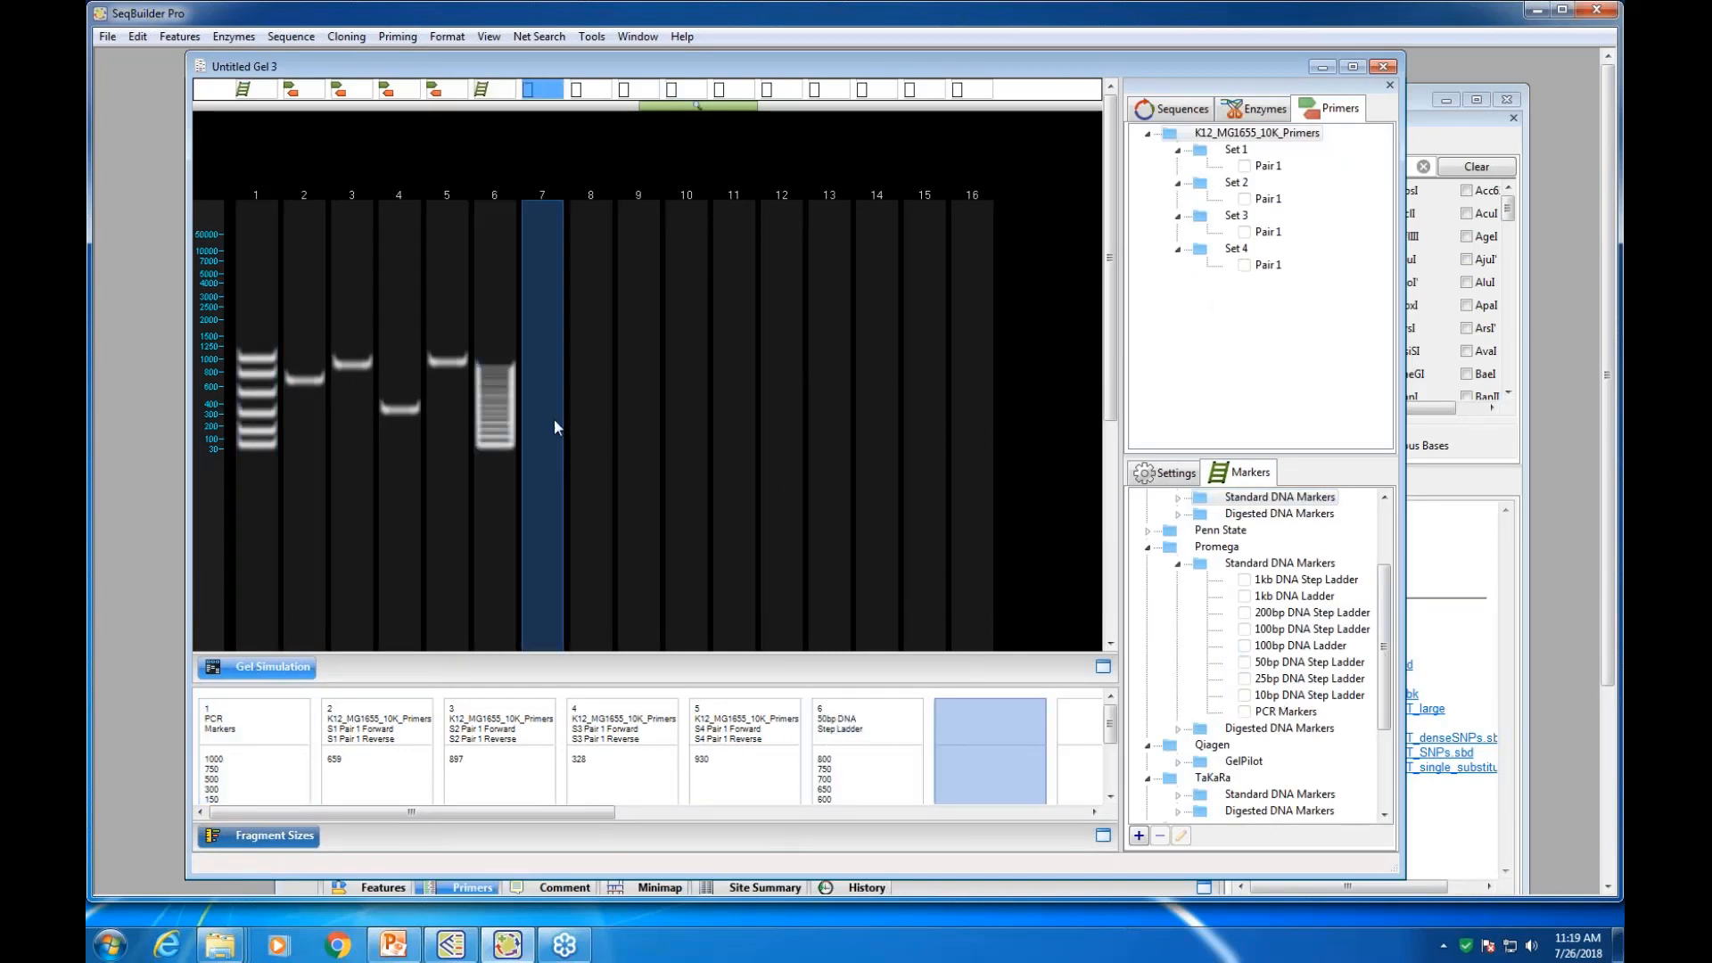
pyautogui.click(1244, 679)
pyautogui.click(580, 453)
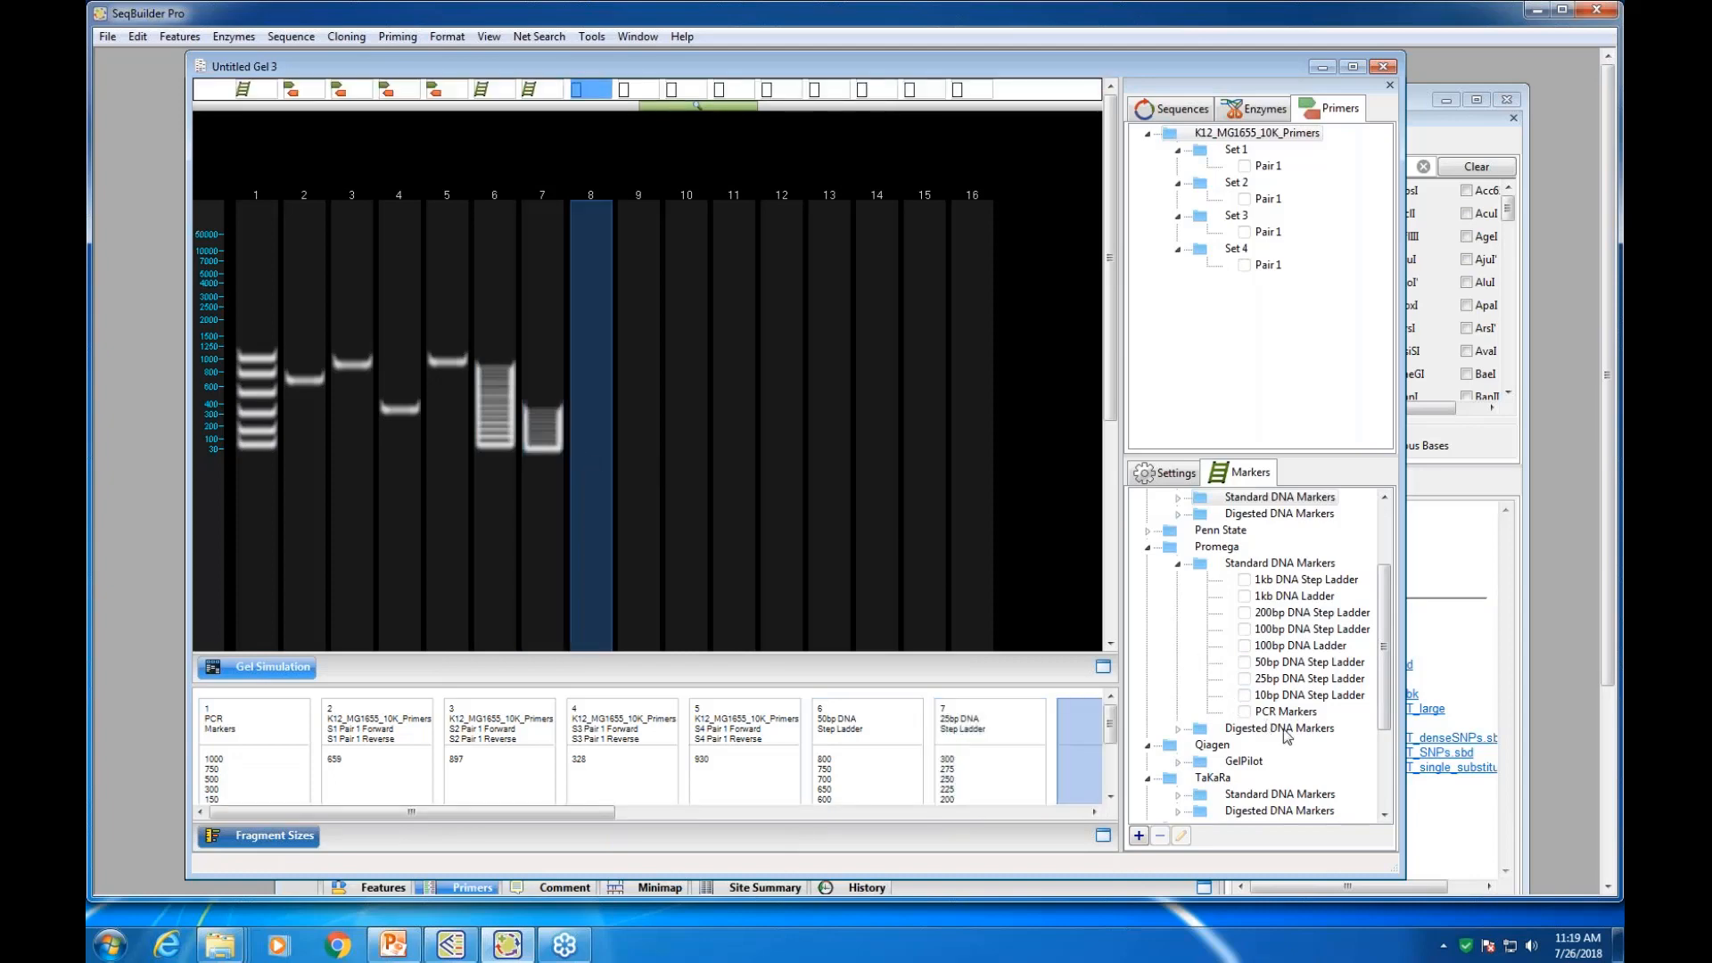
pyautogui.click(1244, 694)
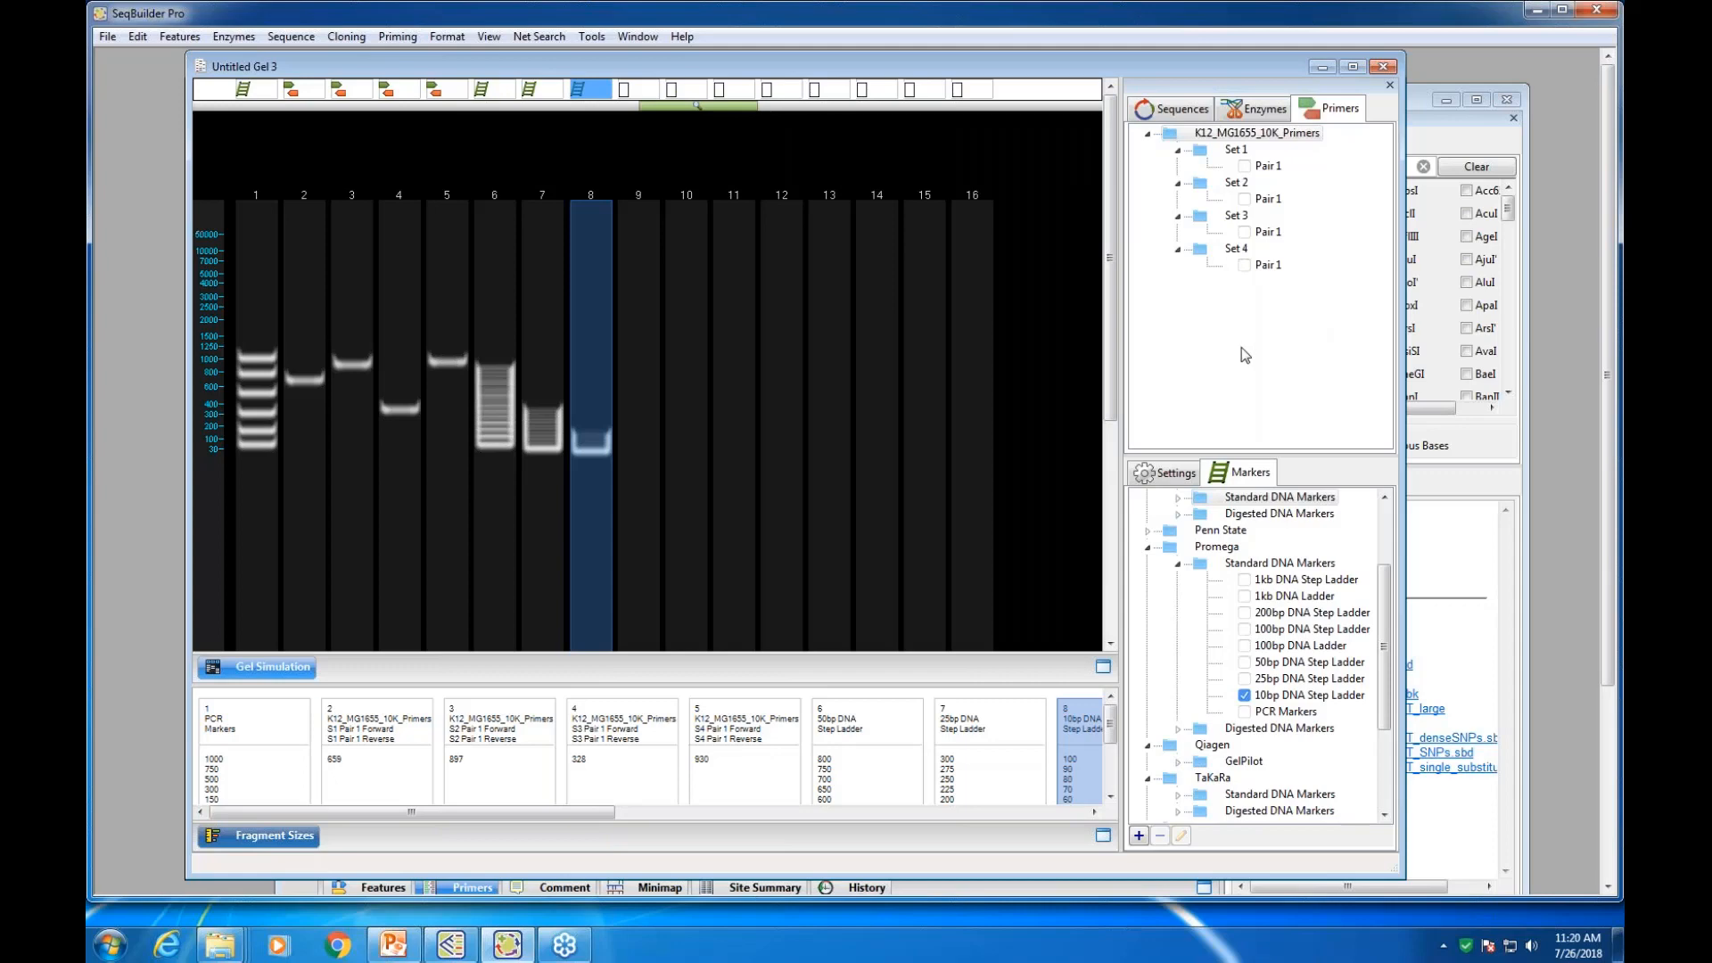
# Raise the gel's agarose percentage to 3.0 and lengthen the run time to 148 minutes
pyautogui.click(1175, 473)
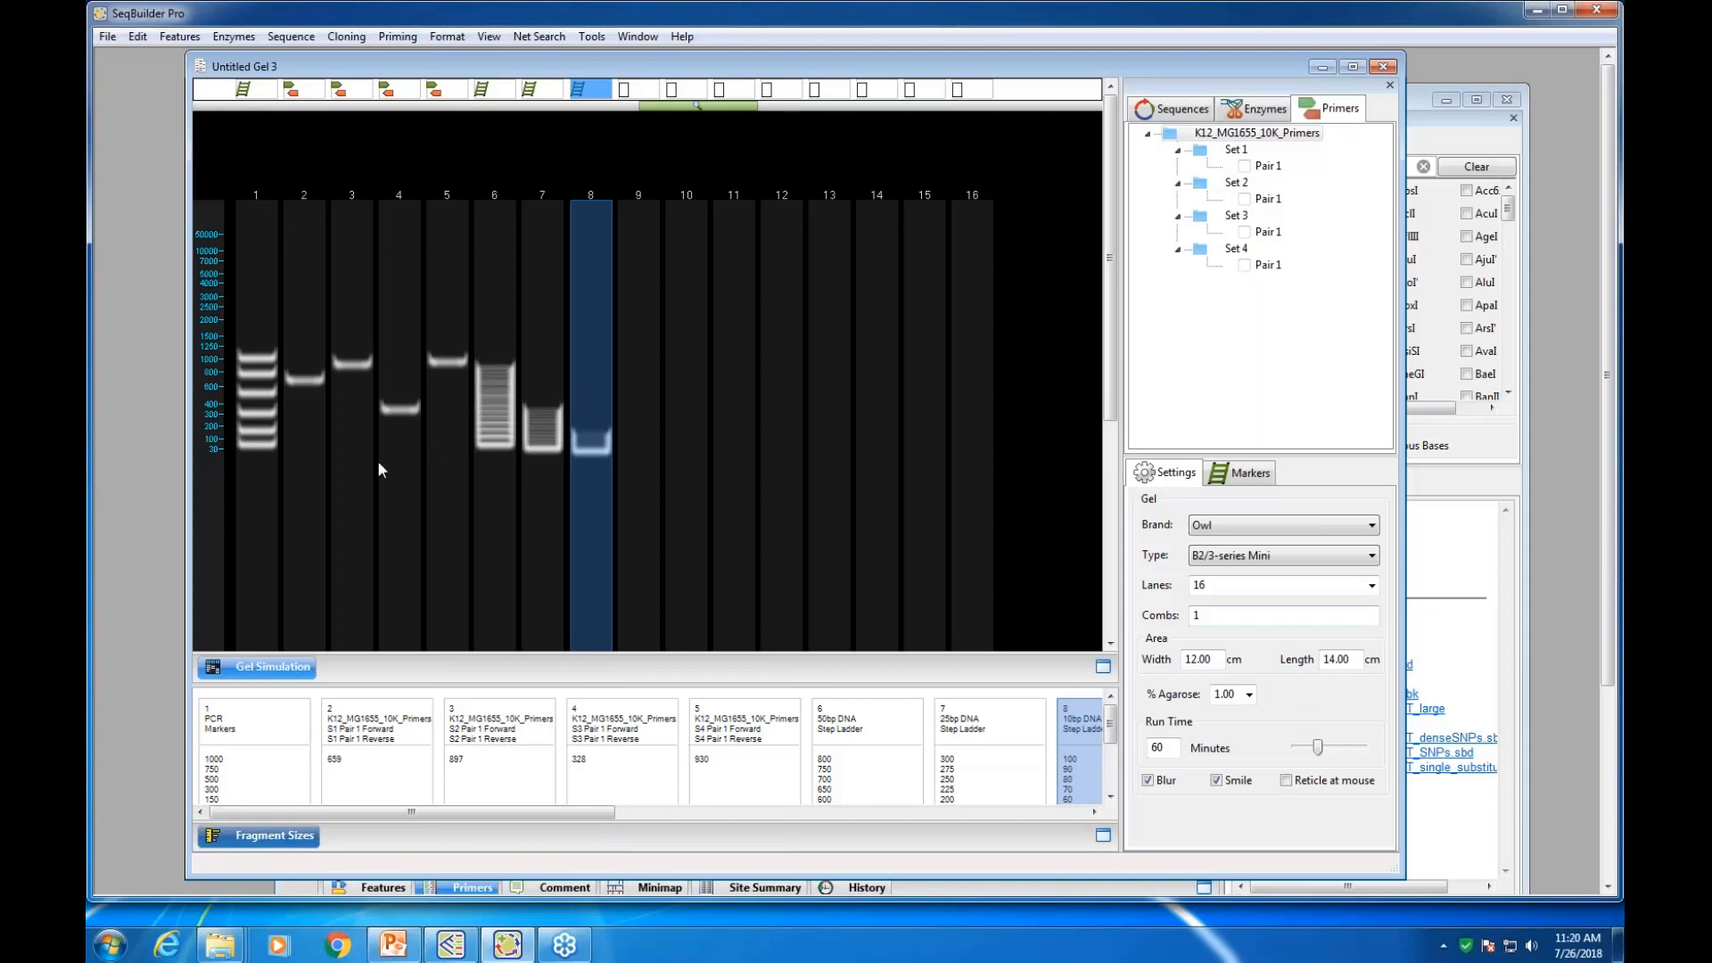
pyautogui.click(1249, 694)
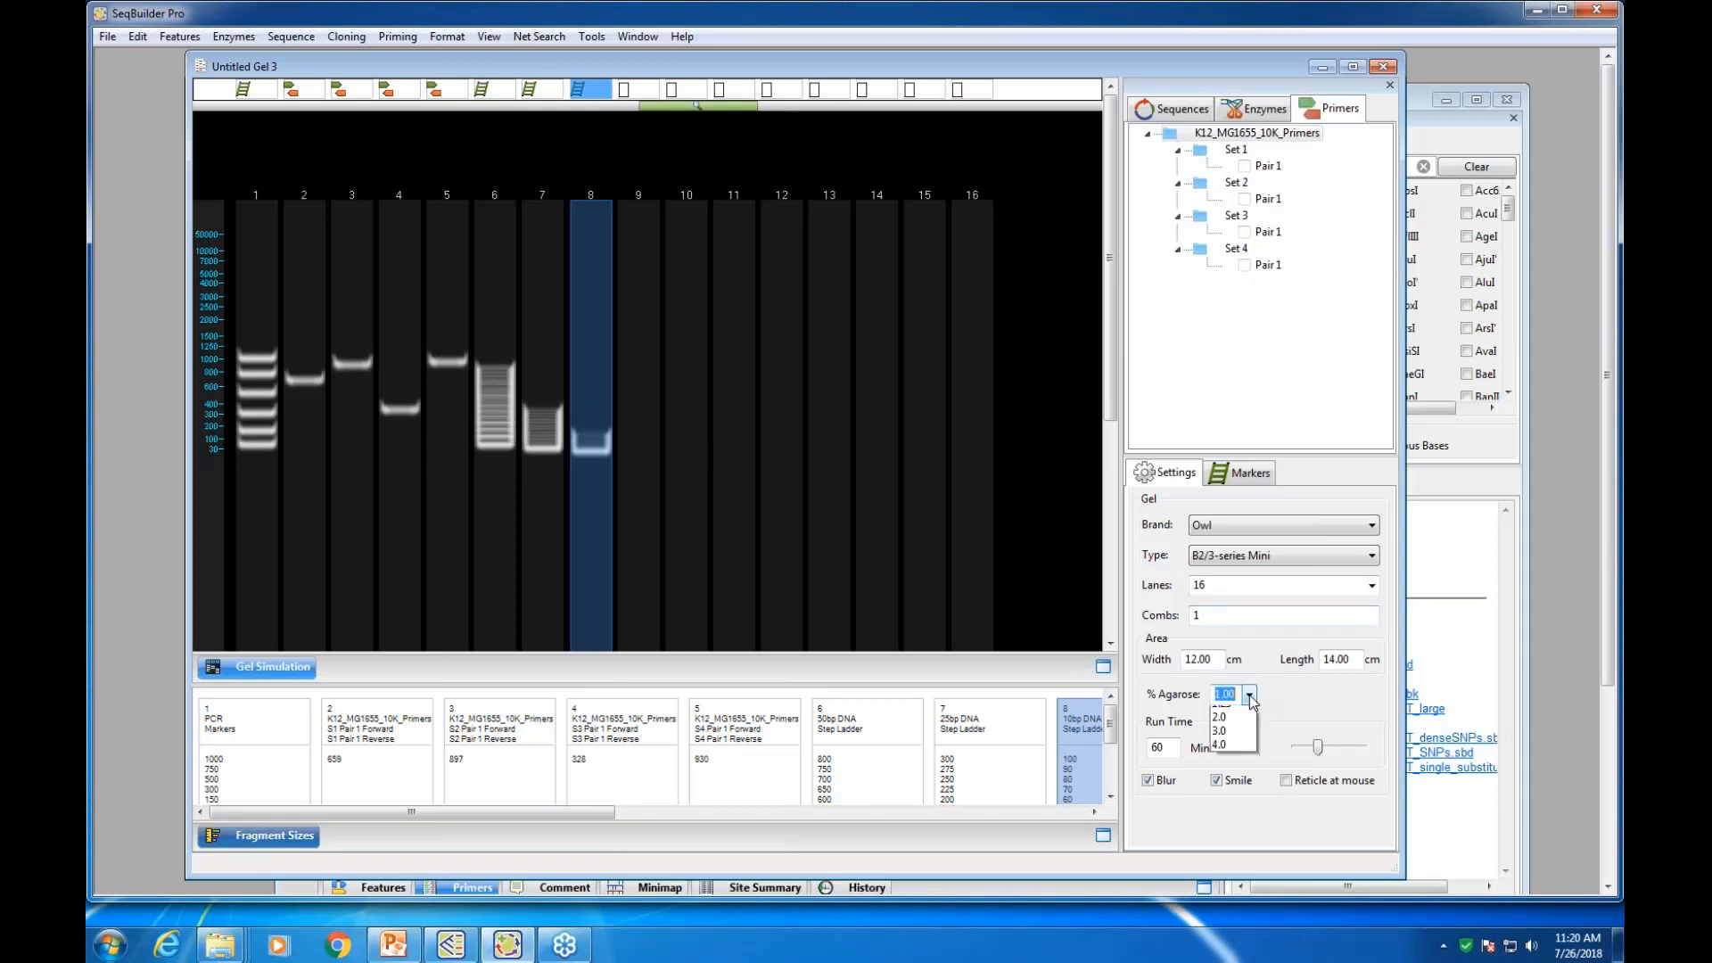
pyautogui.click(1221, 768)
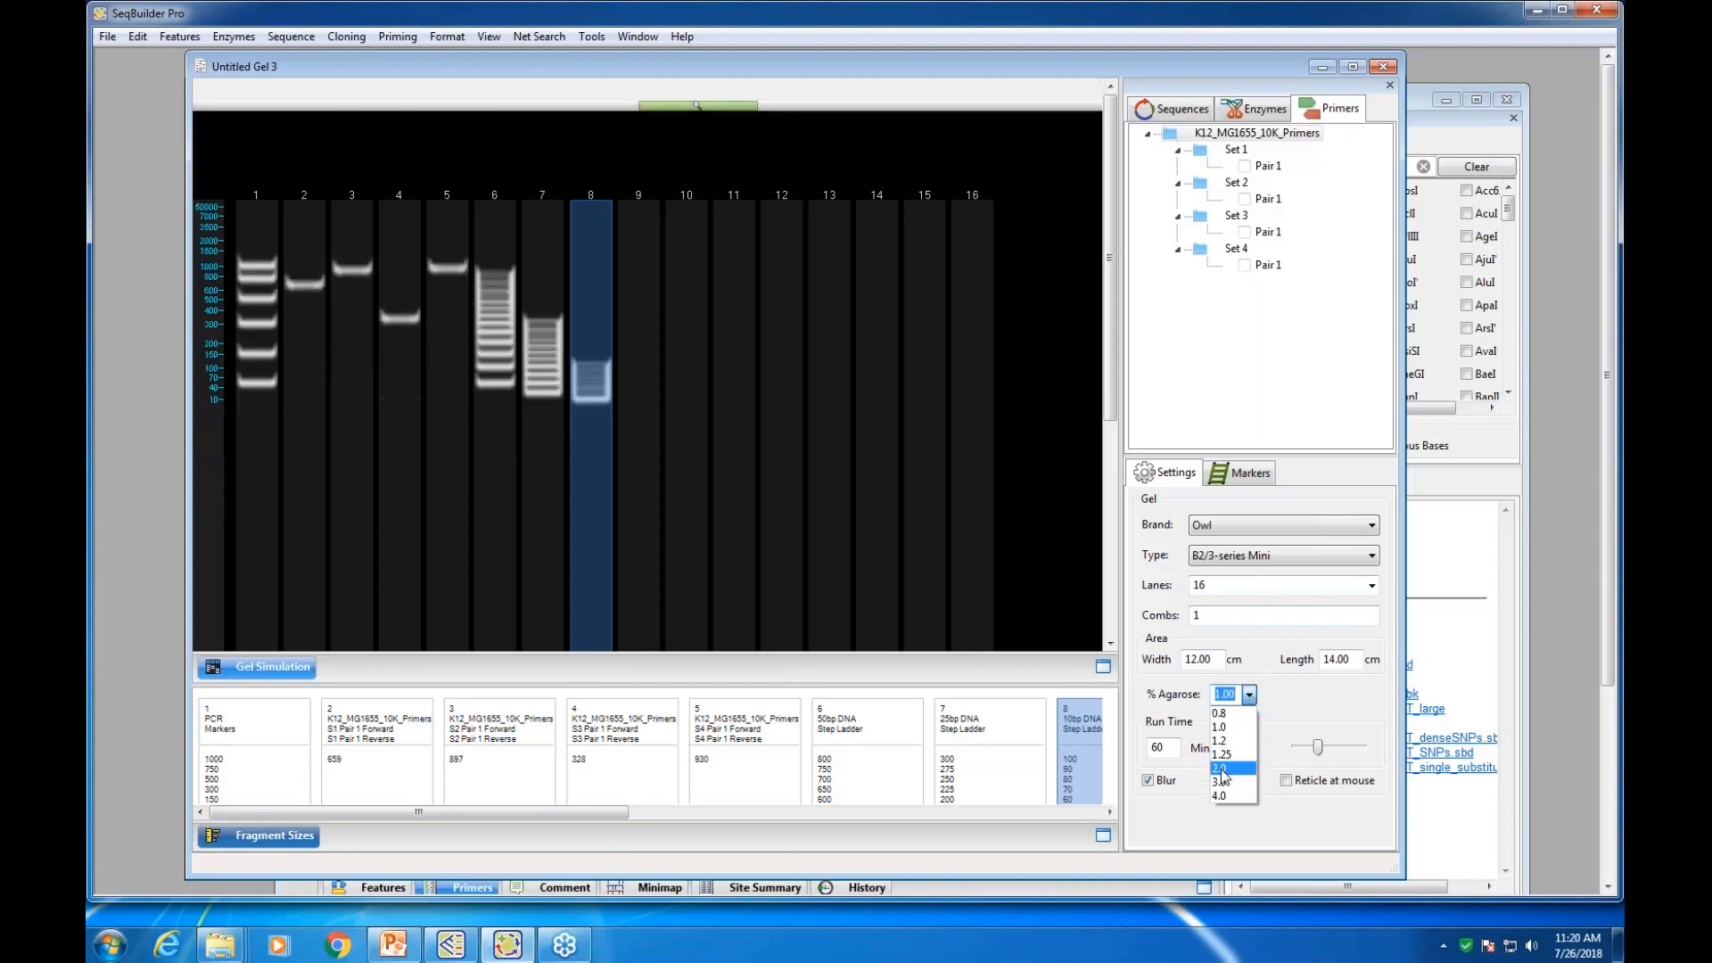
pyautogui.click(1249, 695)
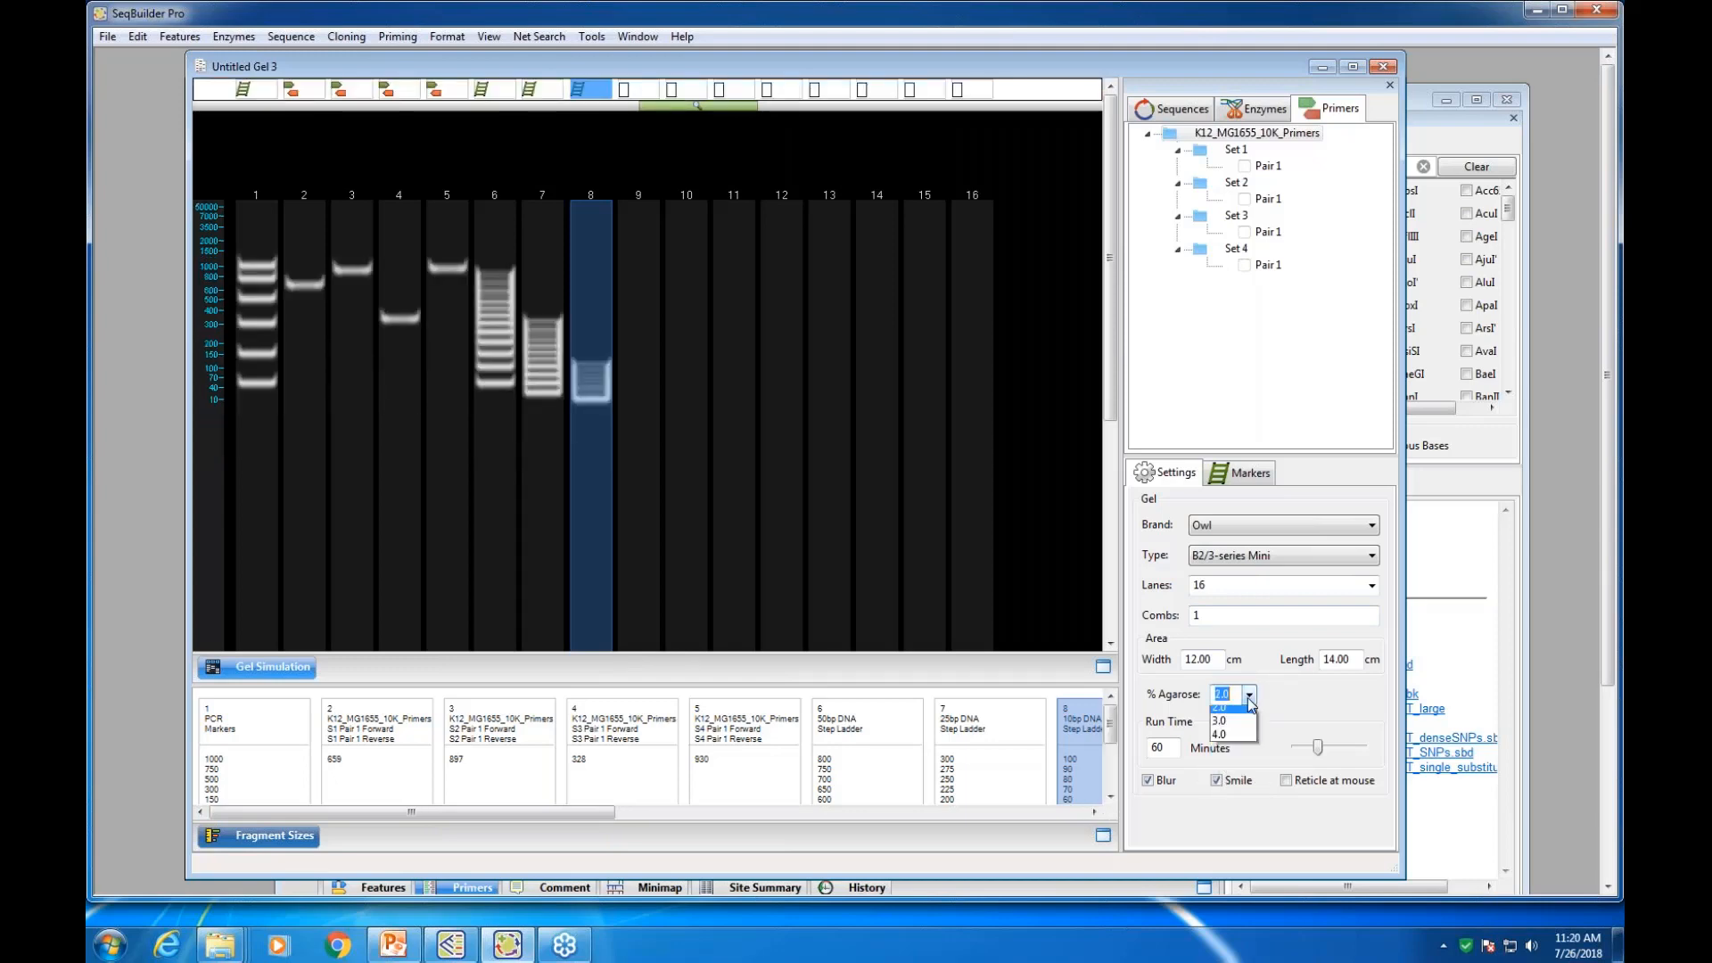
pyautogui.click(1226, 782)
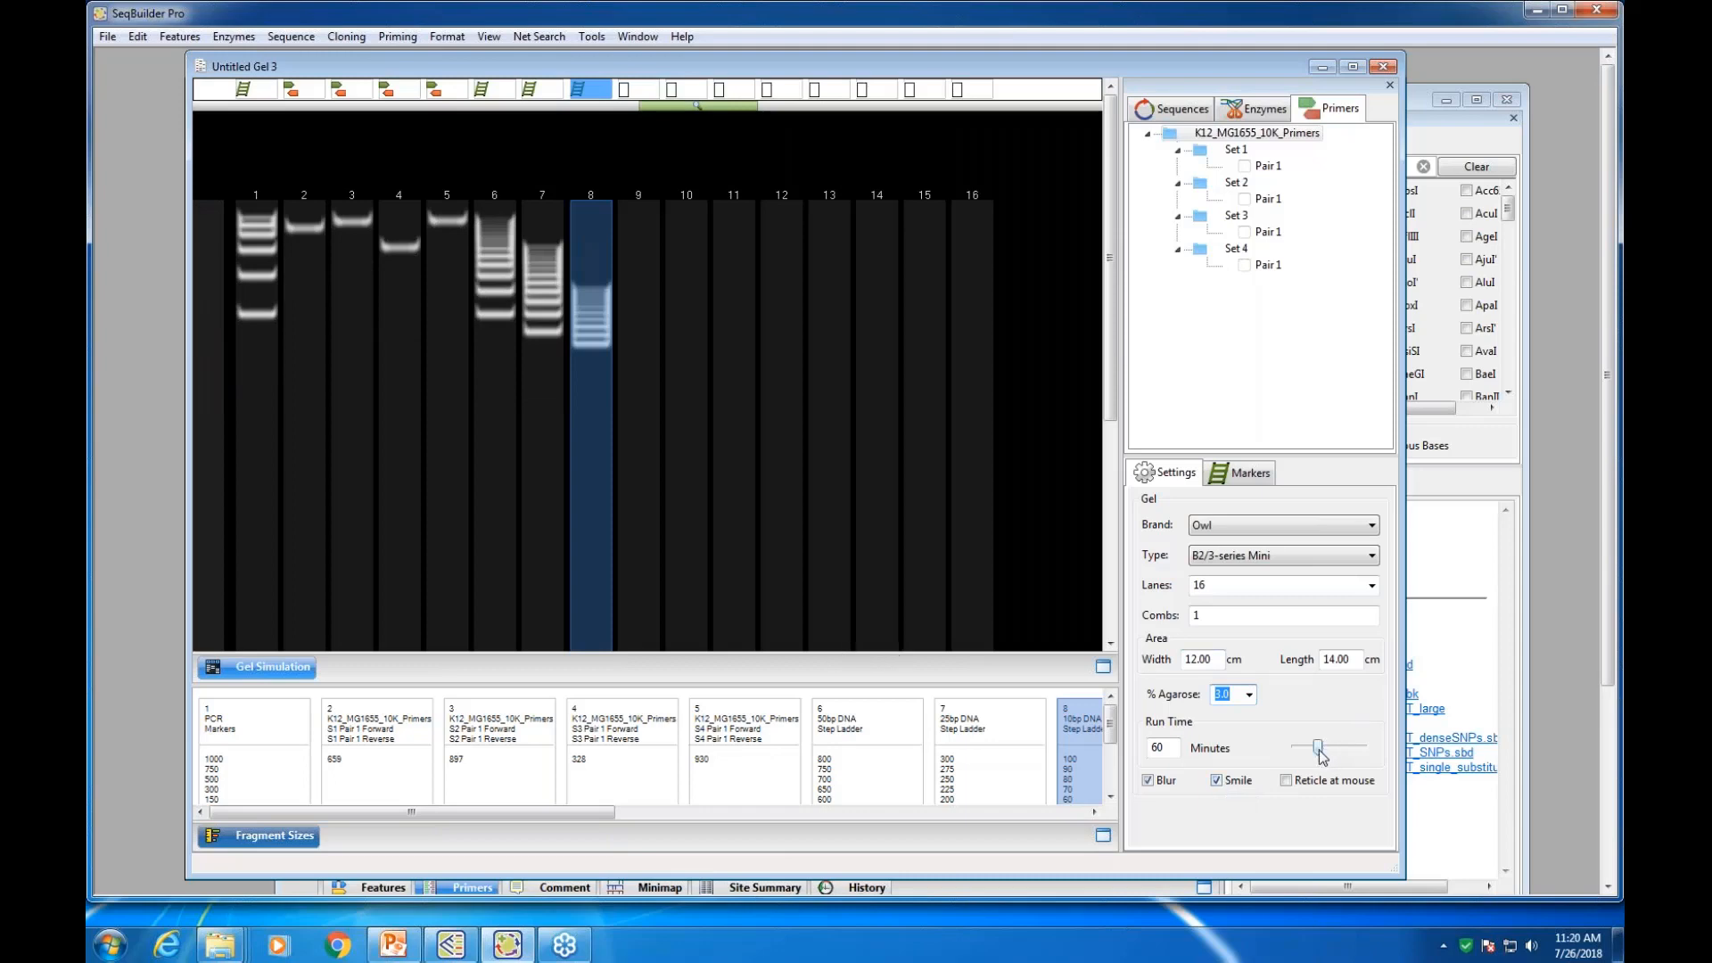
pyautogui.moveTo(1317, 748); pyautogui.dragTo(1354, 754)
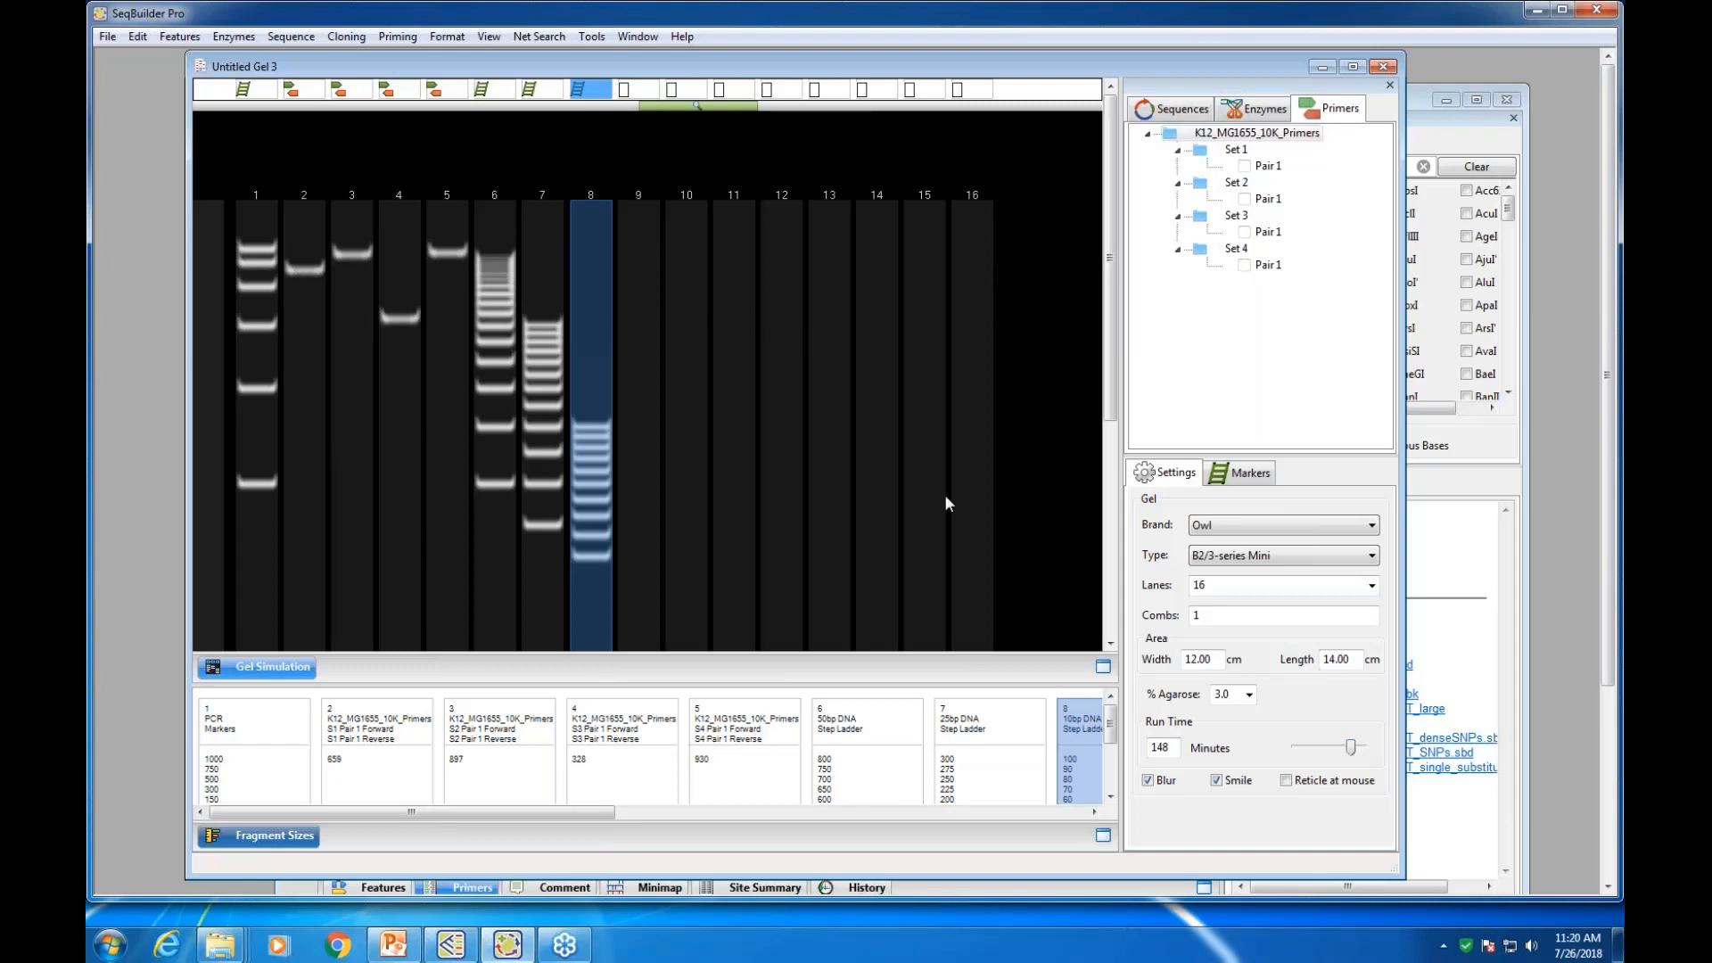
# Use the reticle to read fragment sizes across the gel, select lane 4, and turn the reticle off again
pyautogui.click(1295, 782)
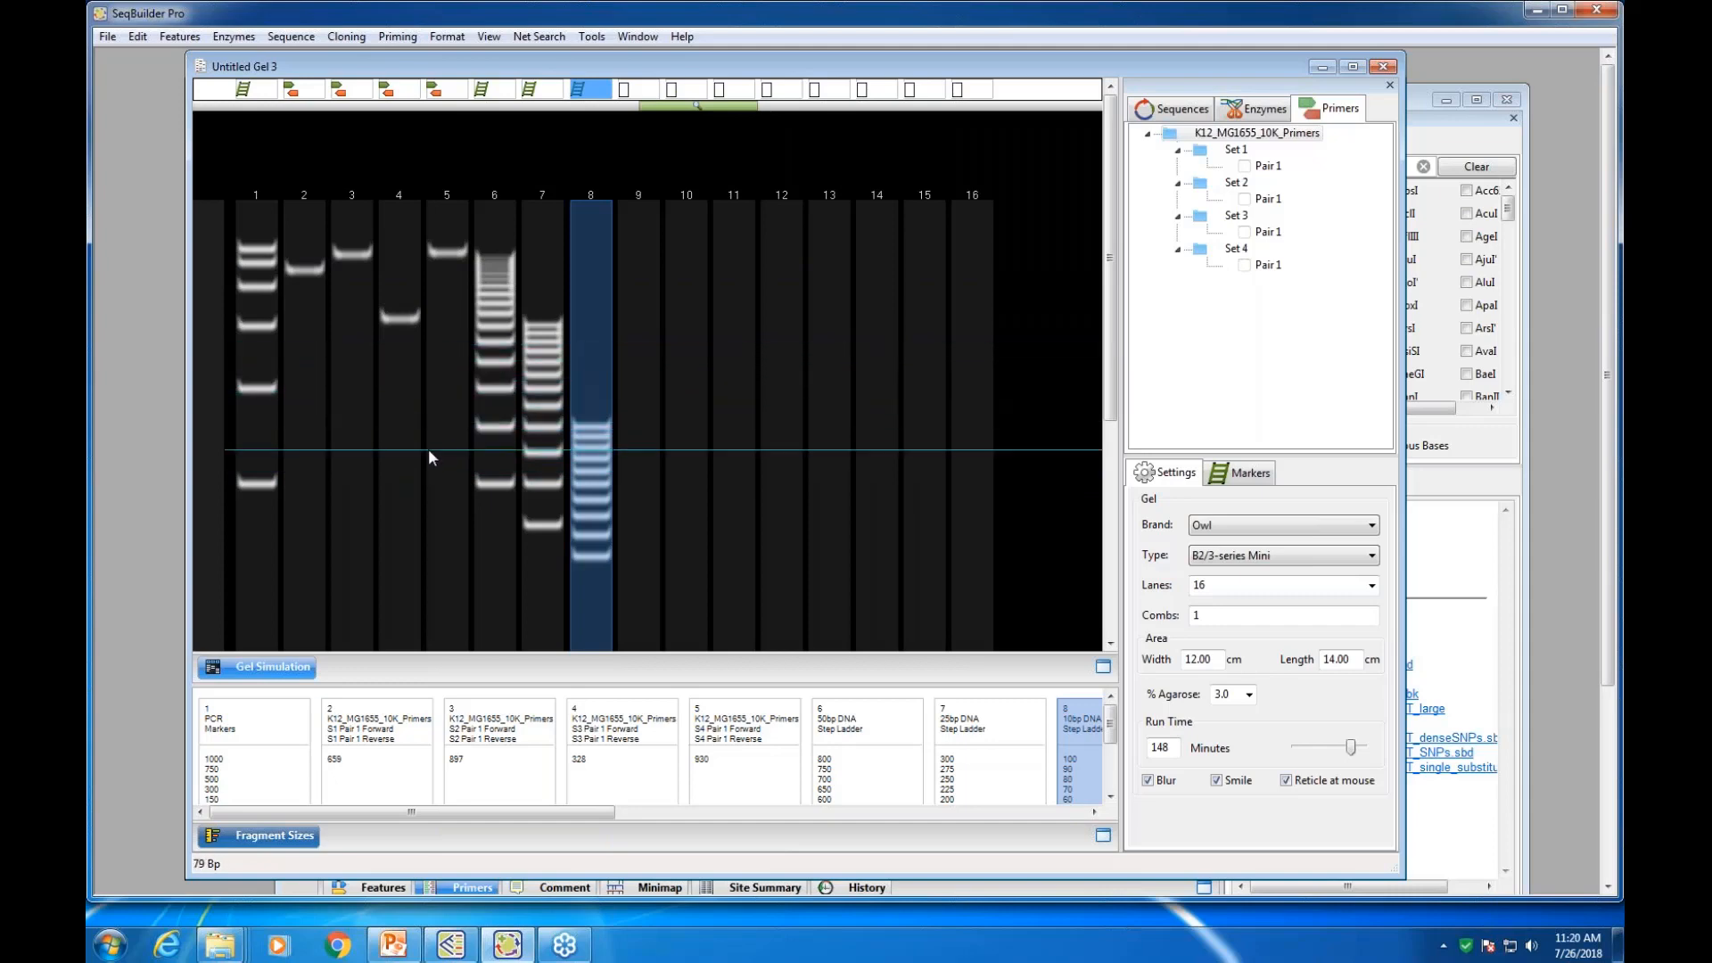
pyautogui.moveTo(428, 454)
pyautogui.click(417, 423)
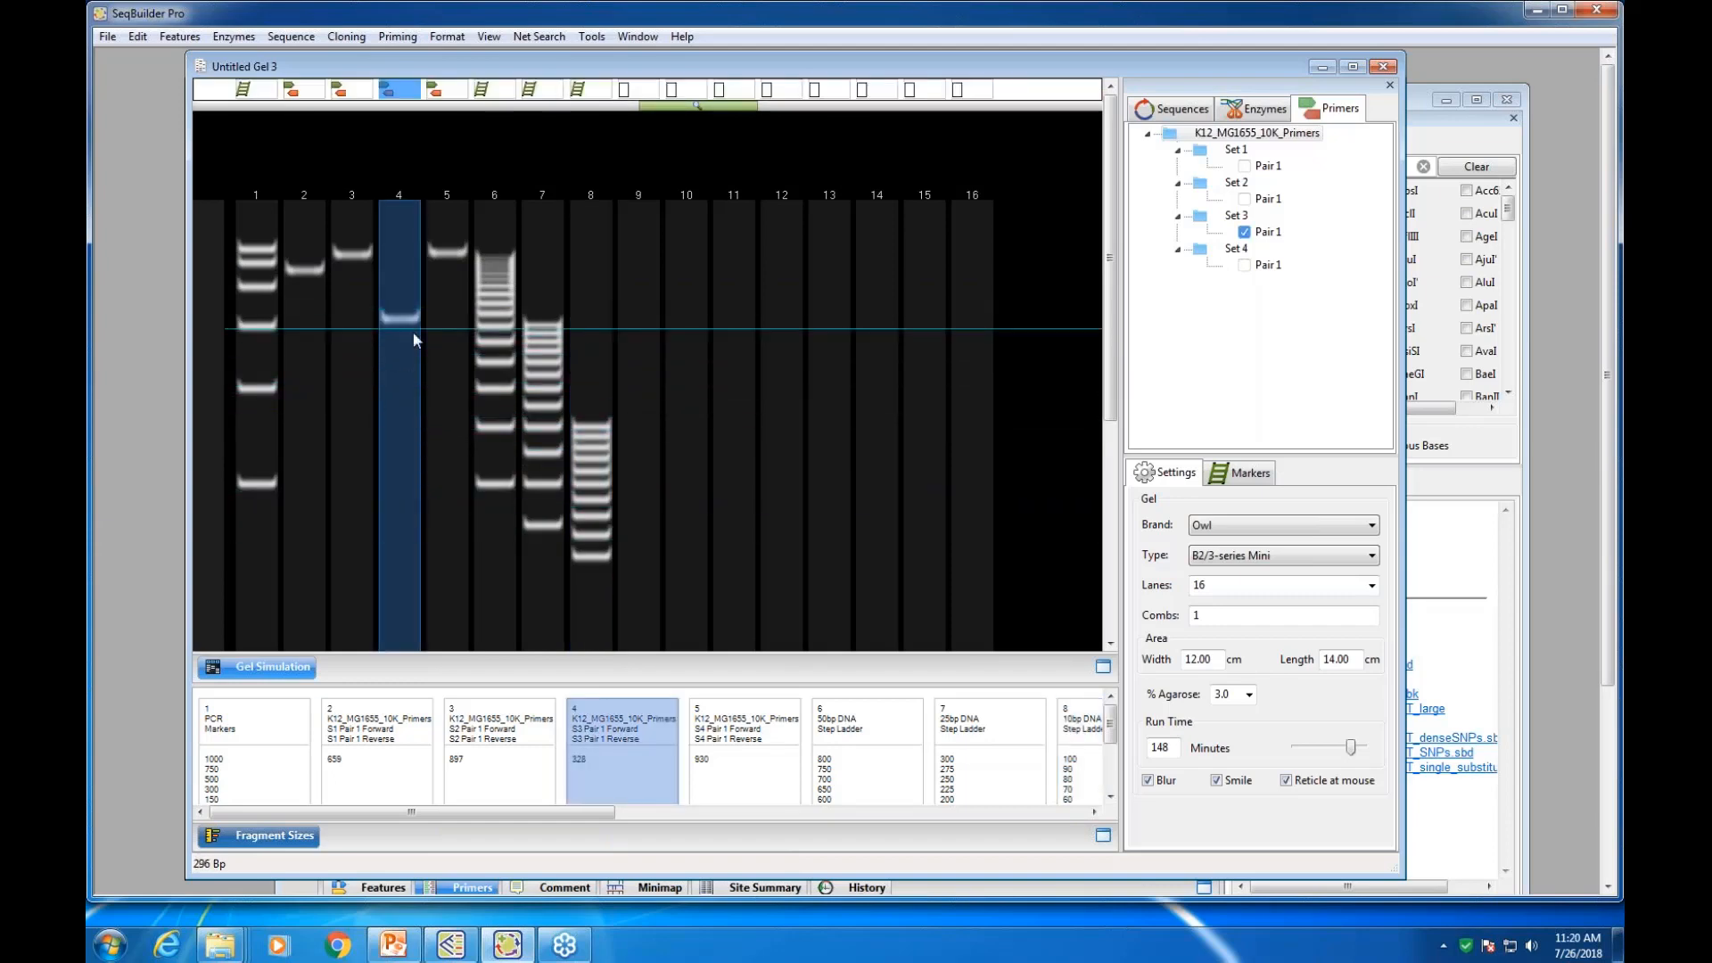
pyautogui.click(1286, 781)
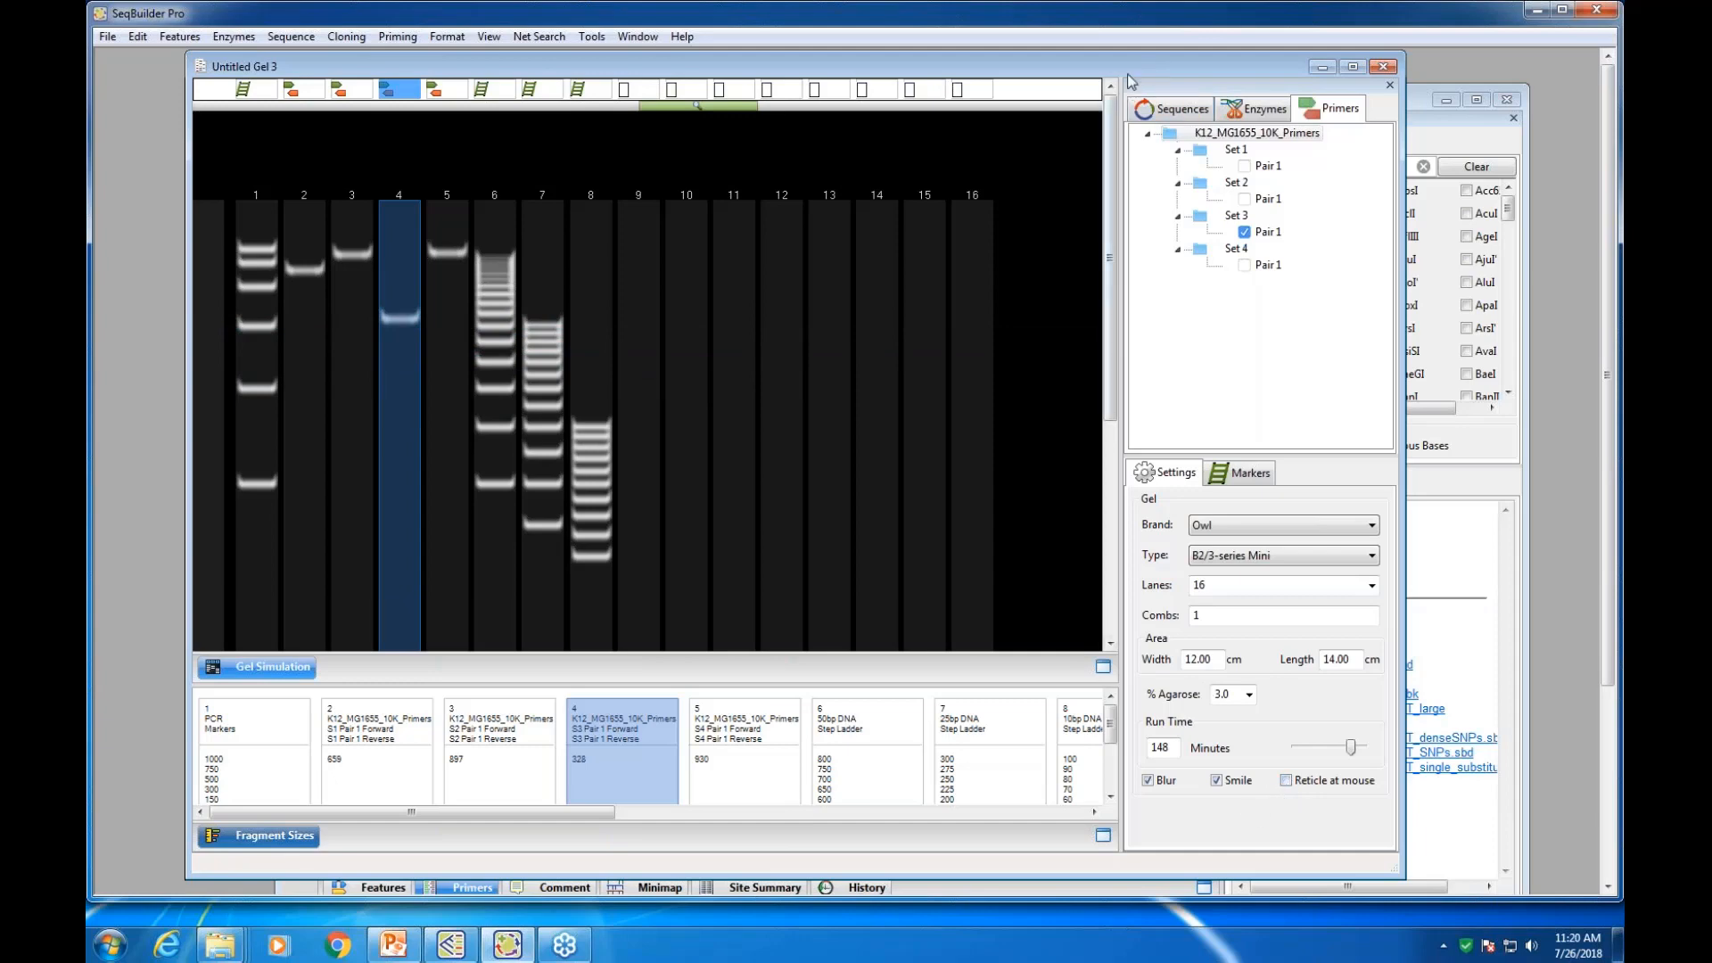
# Look through the gel brand and lane count options, and set the number of combs to 4
pyautogui.moveTo(1129, 69); pyautogui.dragTo(1104, 75)
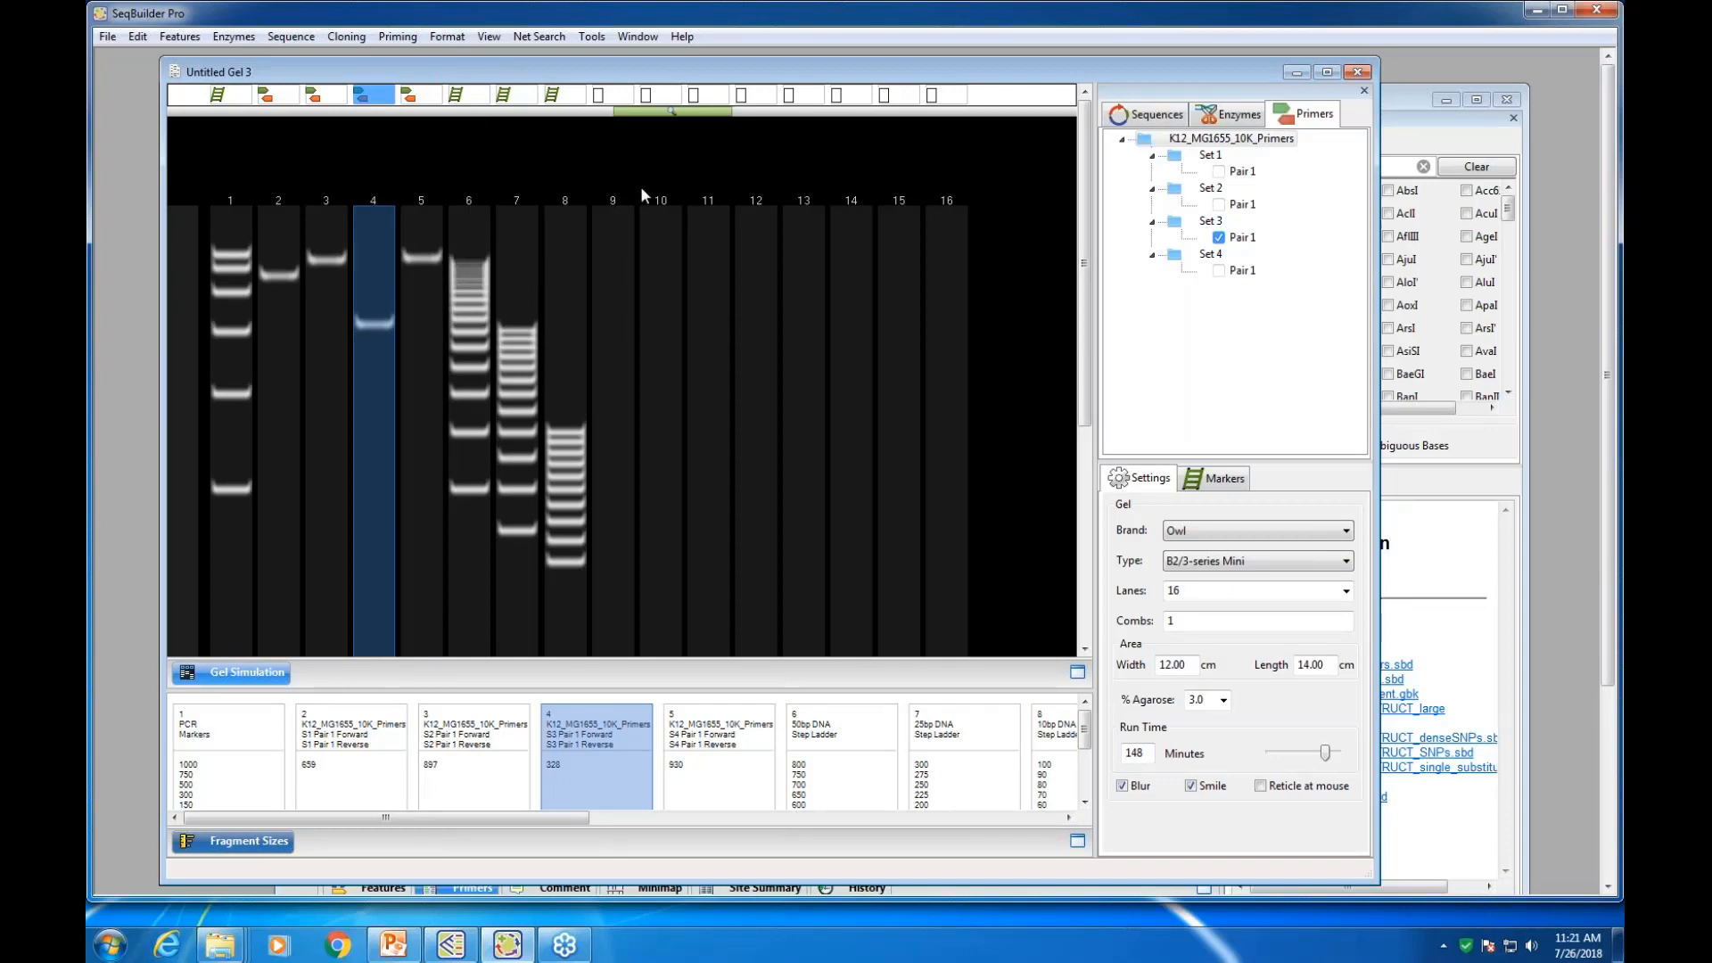
pyautogui.click(1347, 531)
pyautogui.click(1345, 592)
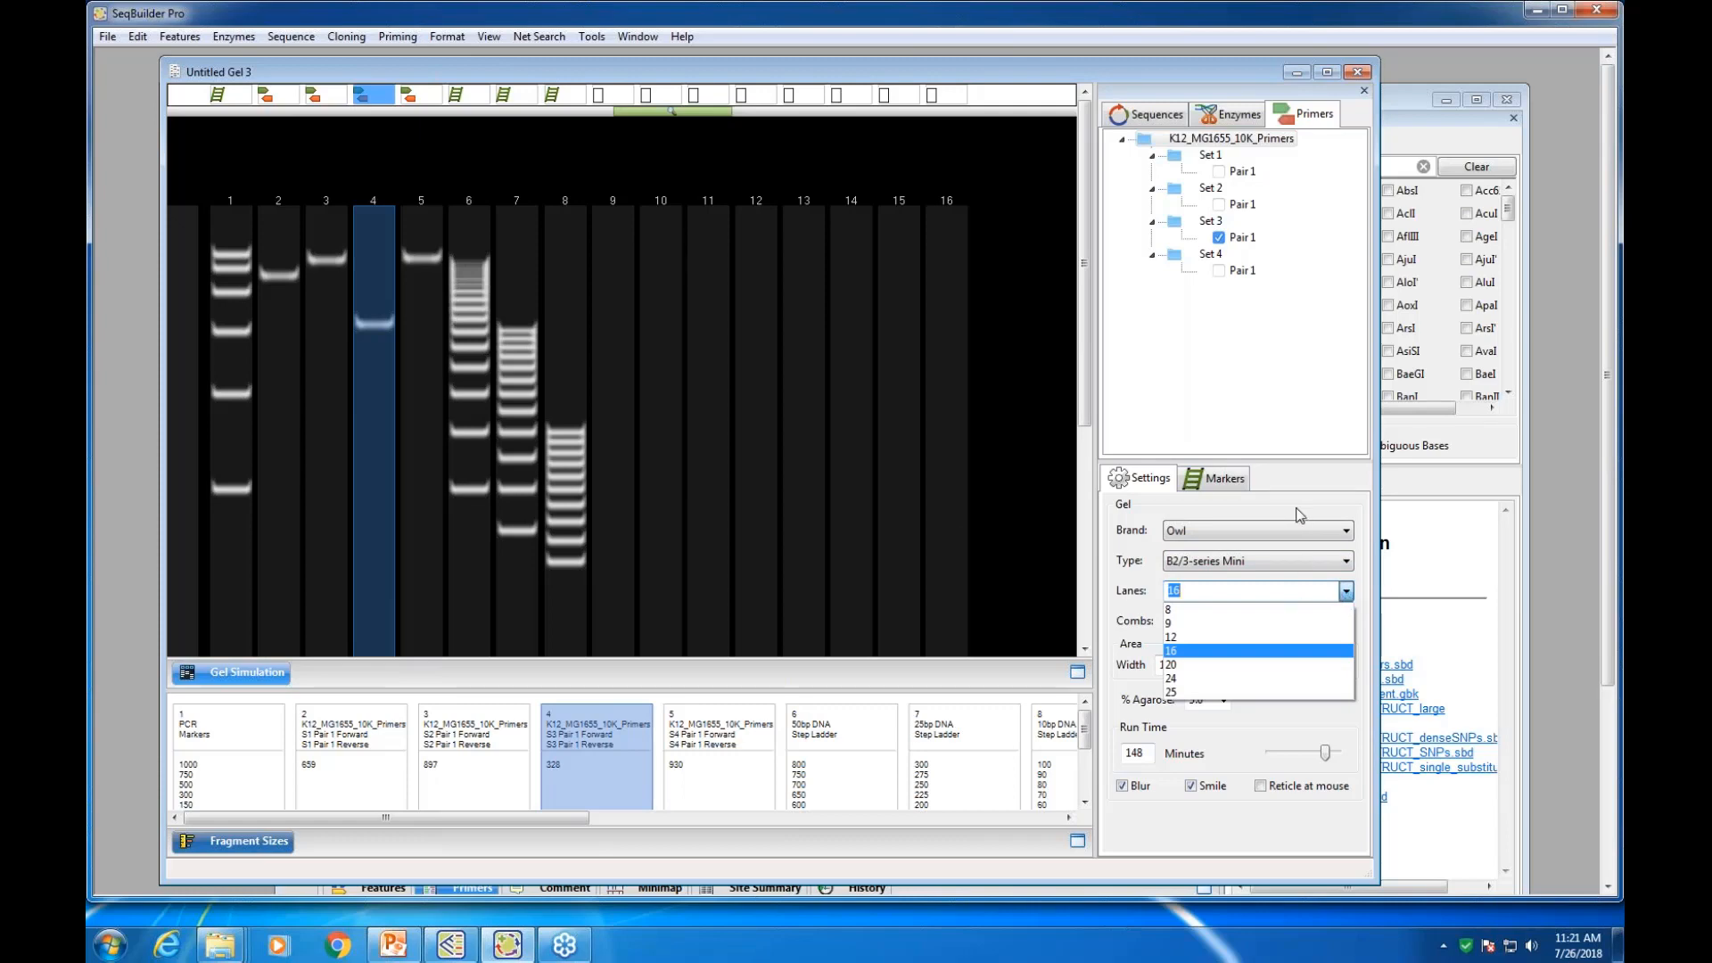
pyautogui.click(1345, 592)
pyautogui.press('Tab')
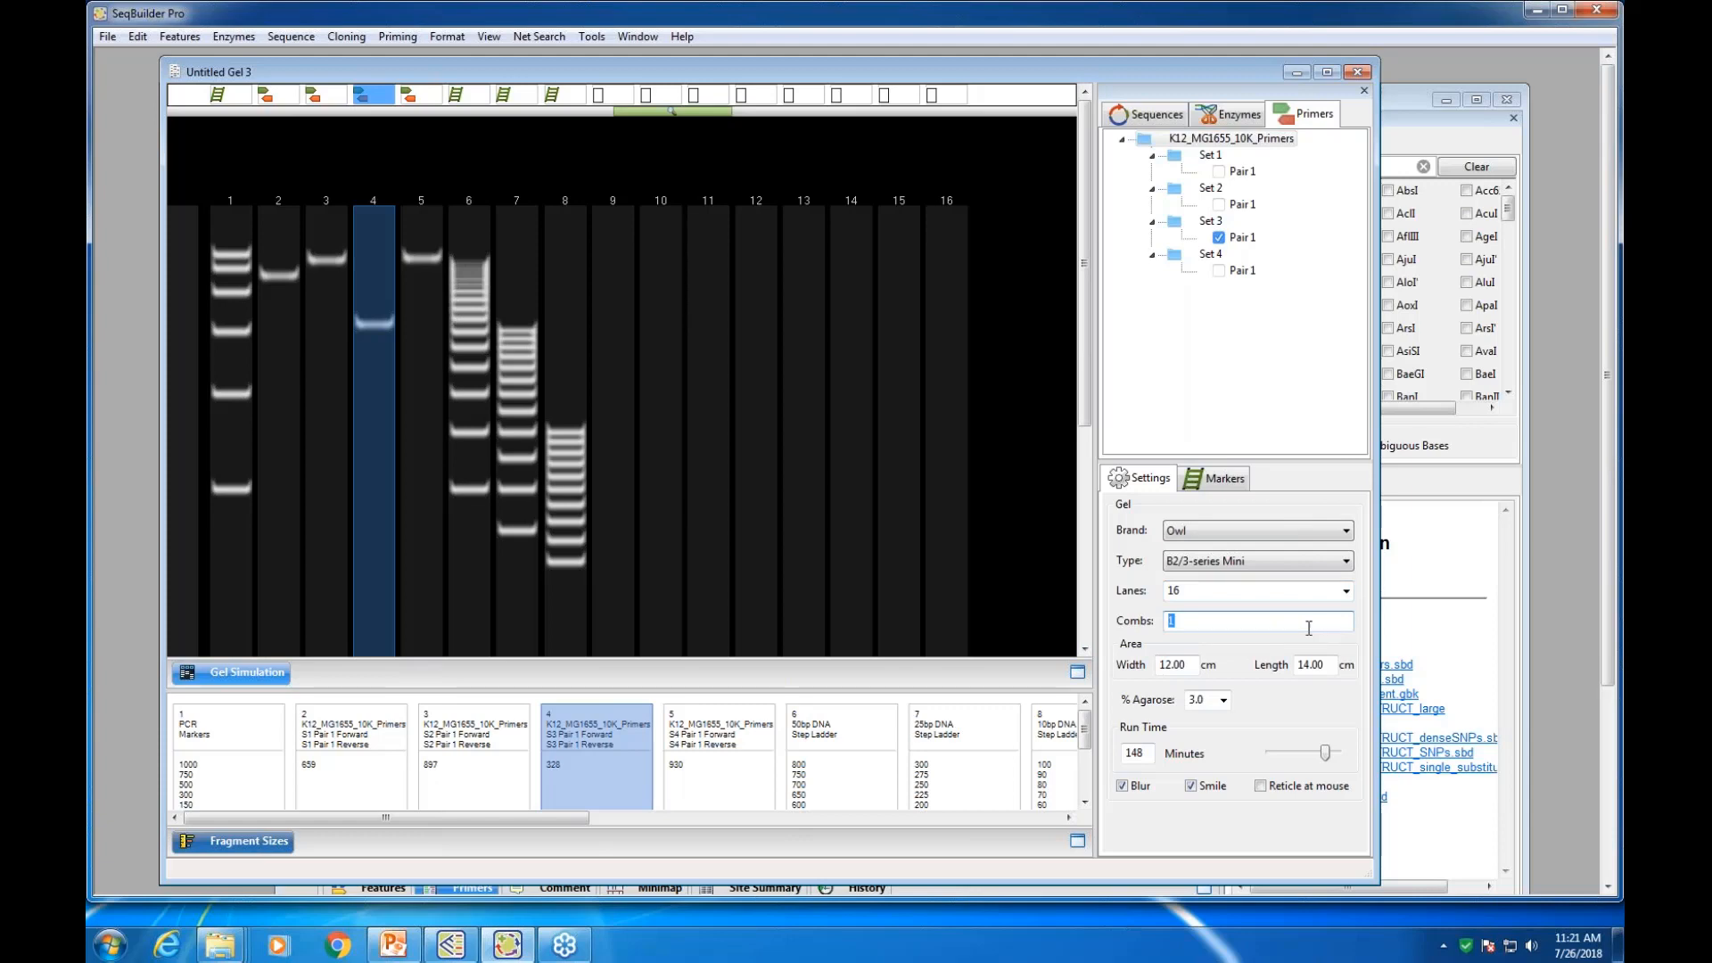
pyautogui.write('4')
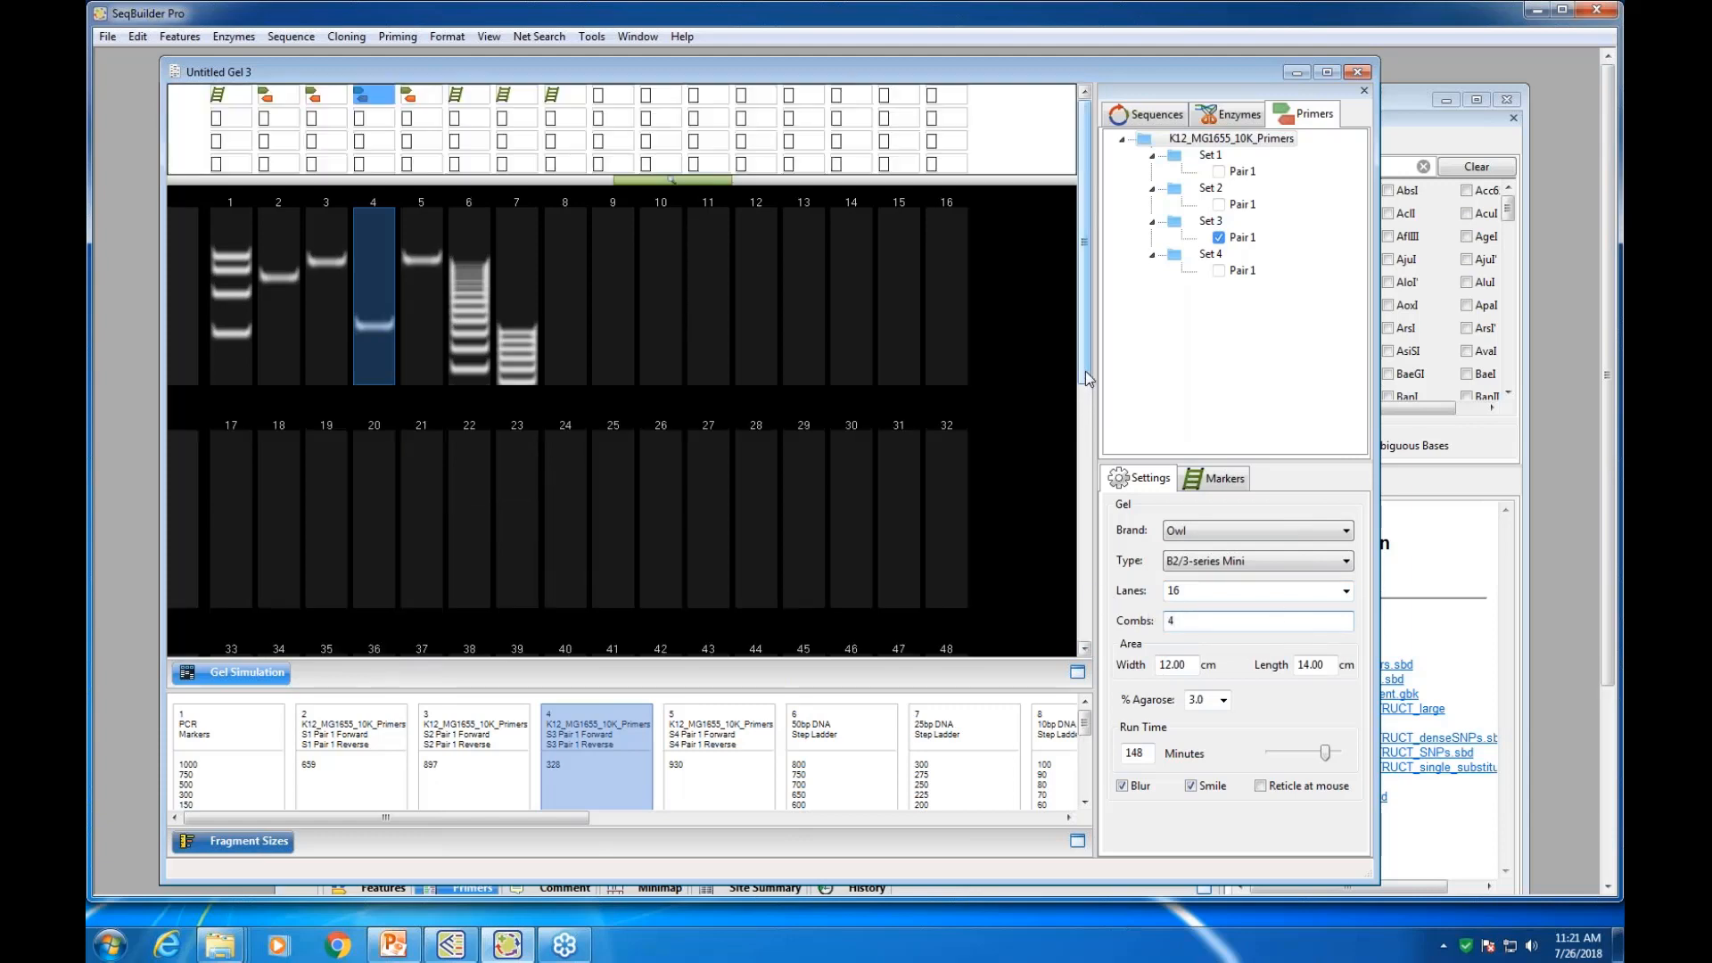
# View the added rows of lanes, move the Untitled Gel 3 window aside and close it
pyautogui.moveTo(1087, 379)
pyautogui.mouseDown()
pyautogui.moveTo(1086, 530)
pyautogui.moveTo(1086, 408)
pyautogui.mouseUp()
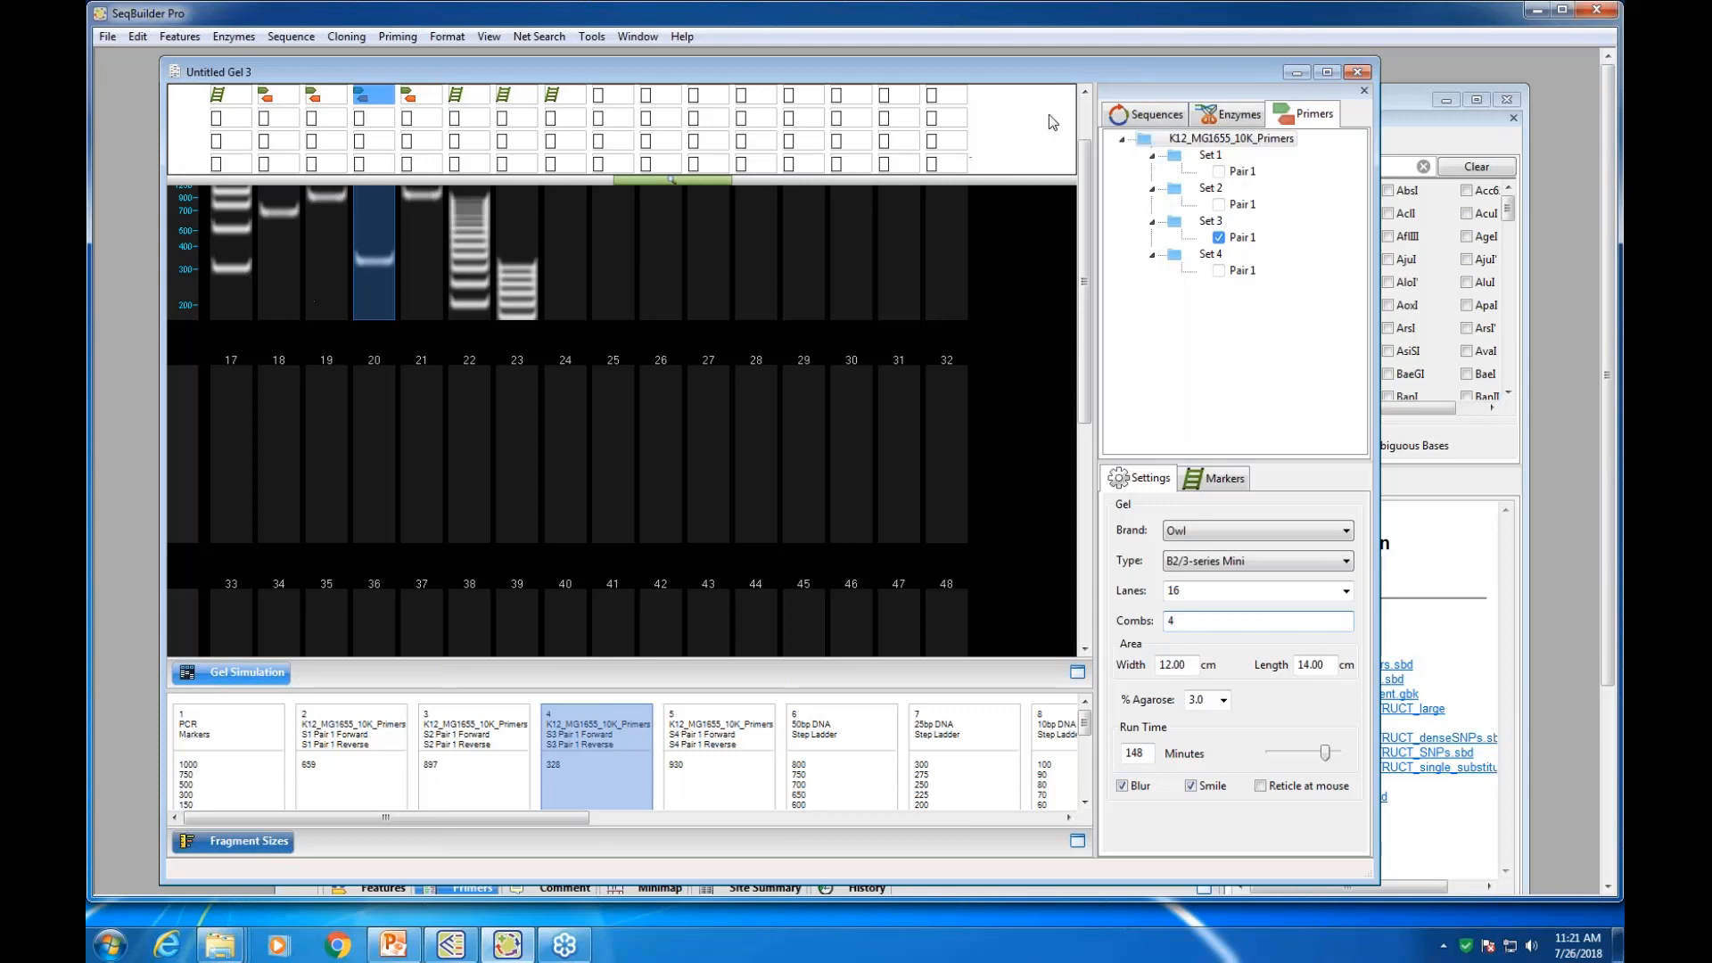
pyautogui.moveTo(1266, 74); pyautogui.dragTo(1207, 247)
pyautogui.click(1298, 250)
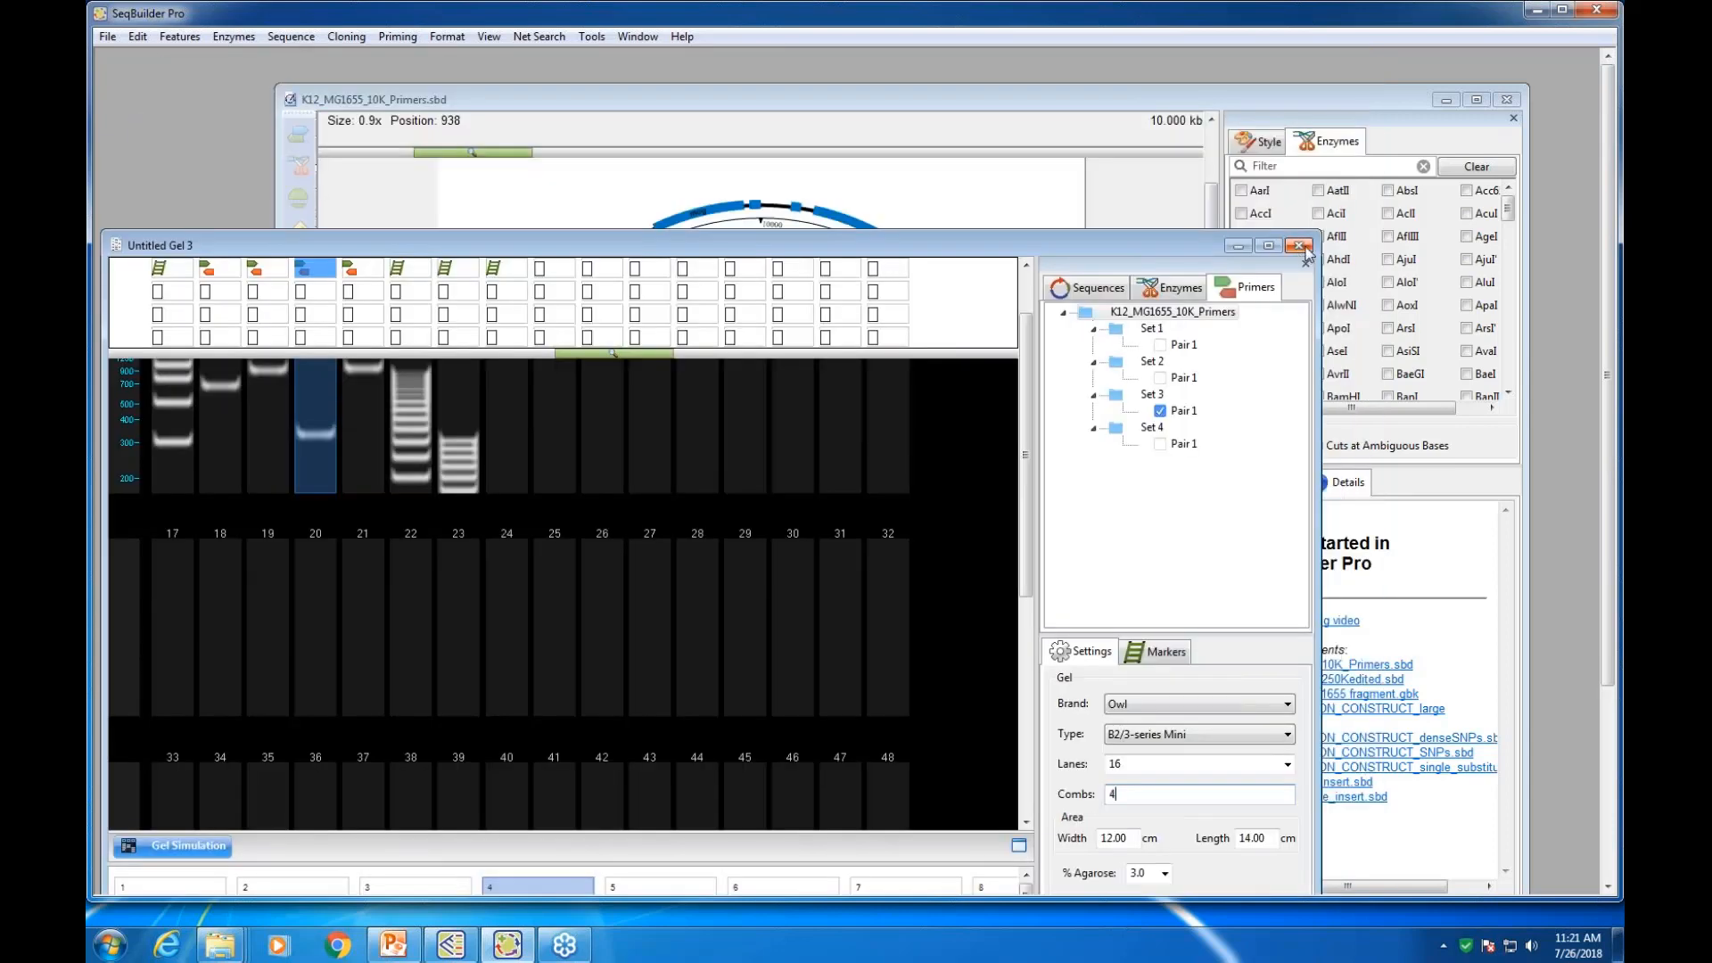
# Close the untitled gel simulation and the K12_MG1655_10K_Primers.sbd document without saving its changes
pyautogui.click(897, 464)
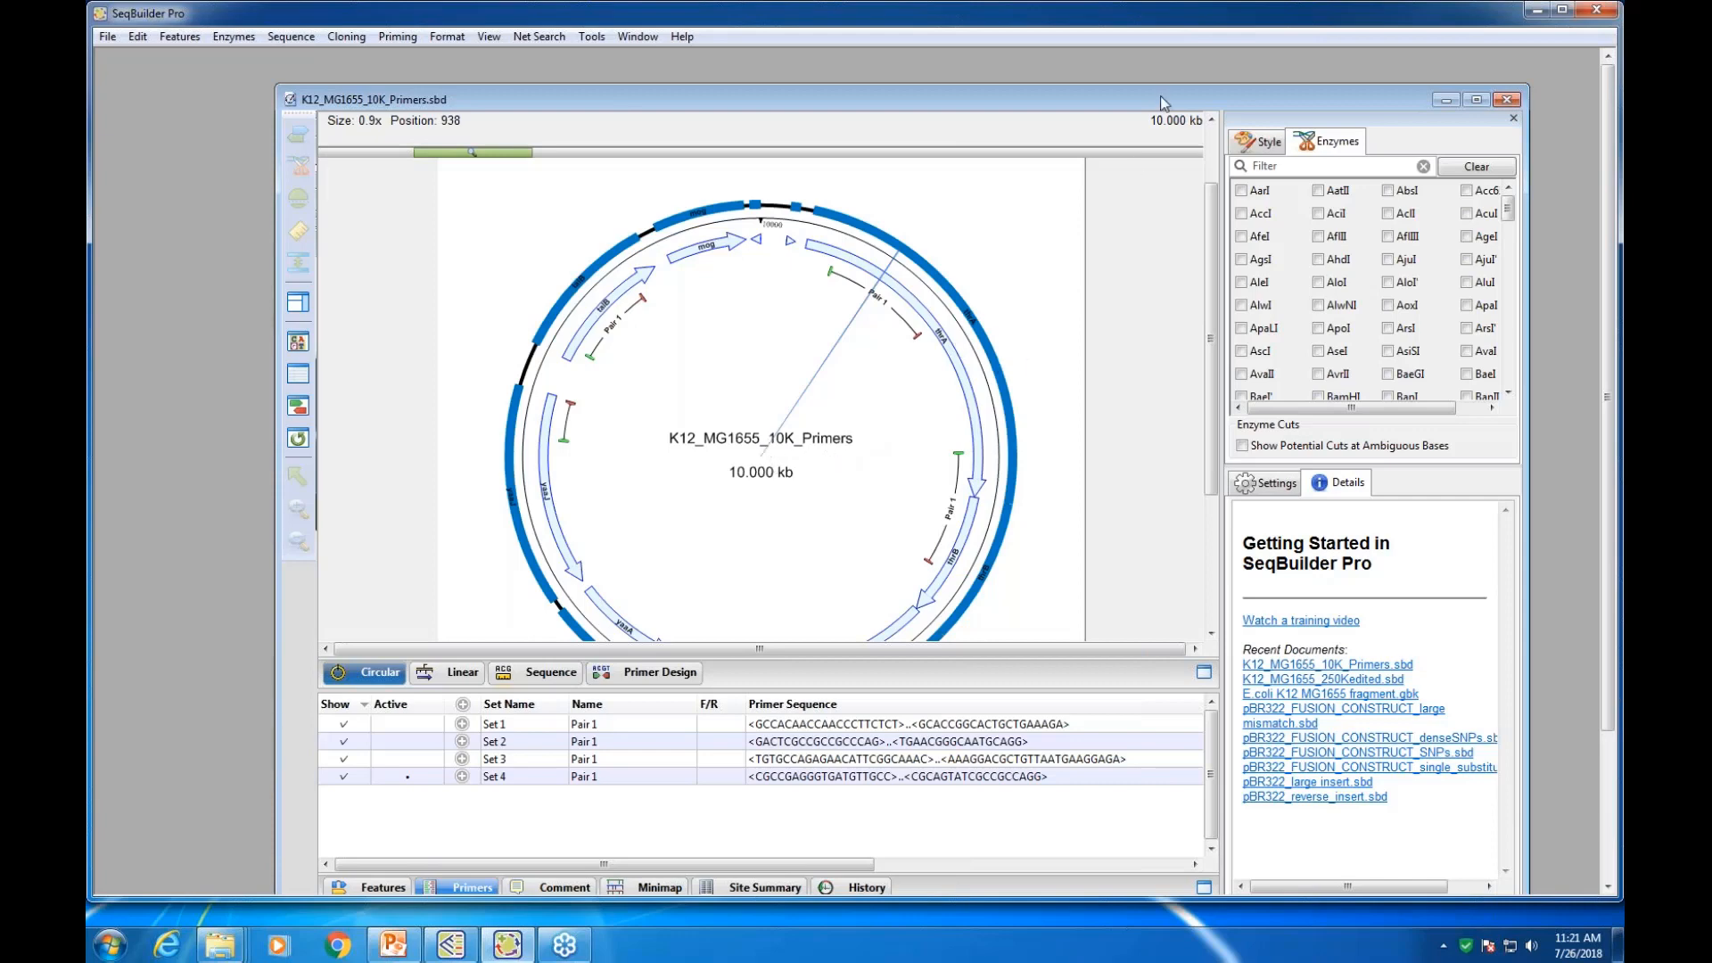
pyautogui.moveTo(1079, 107); pyautogui.dragTo(952, 134)
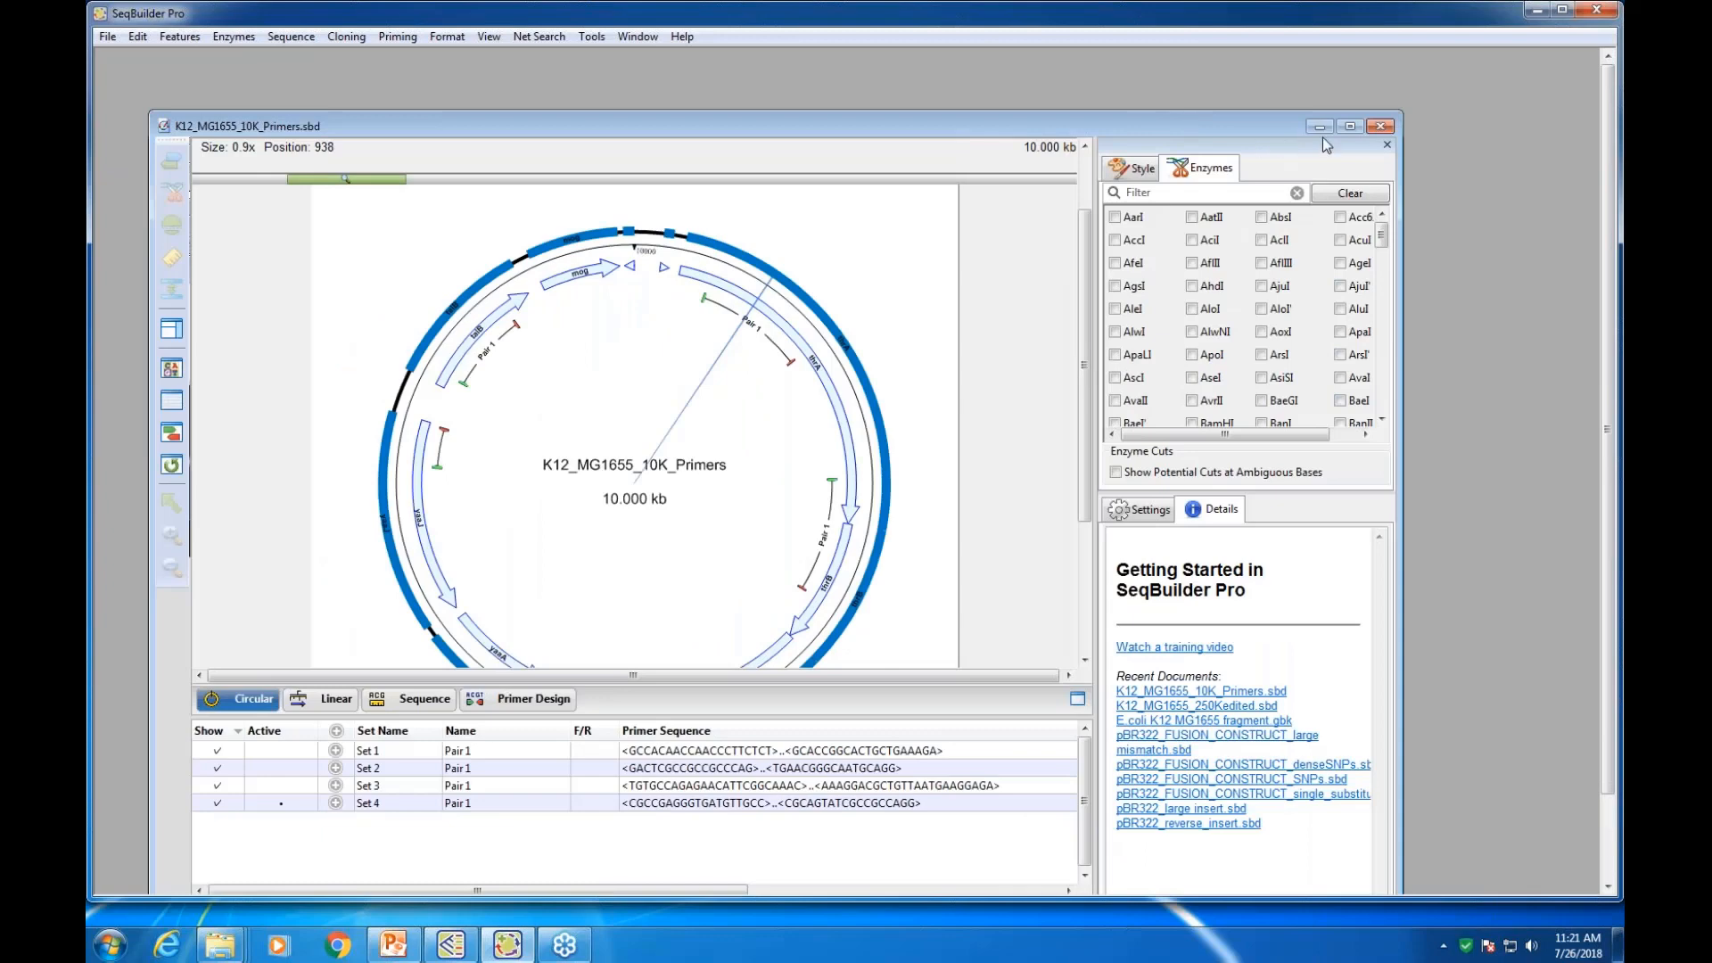
pyautogui.click(1386, 132)
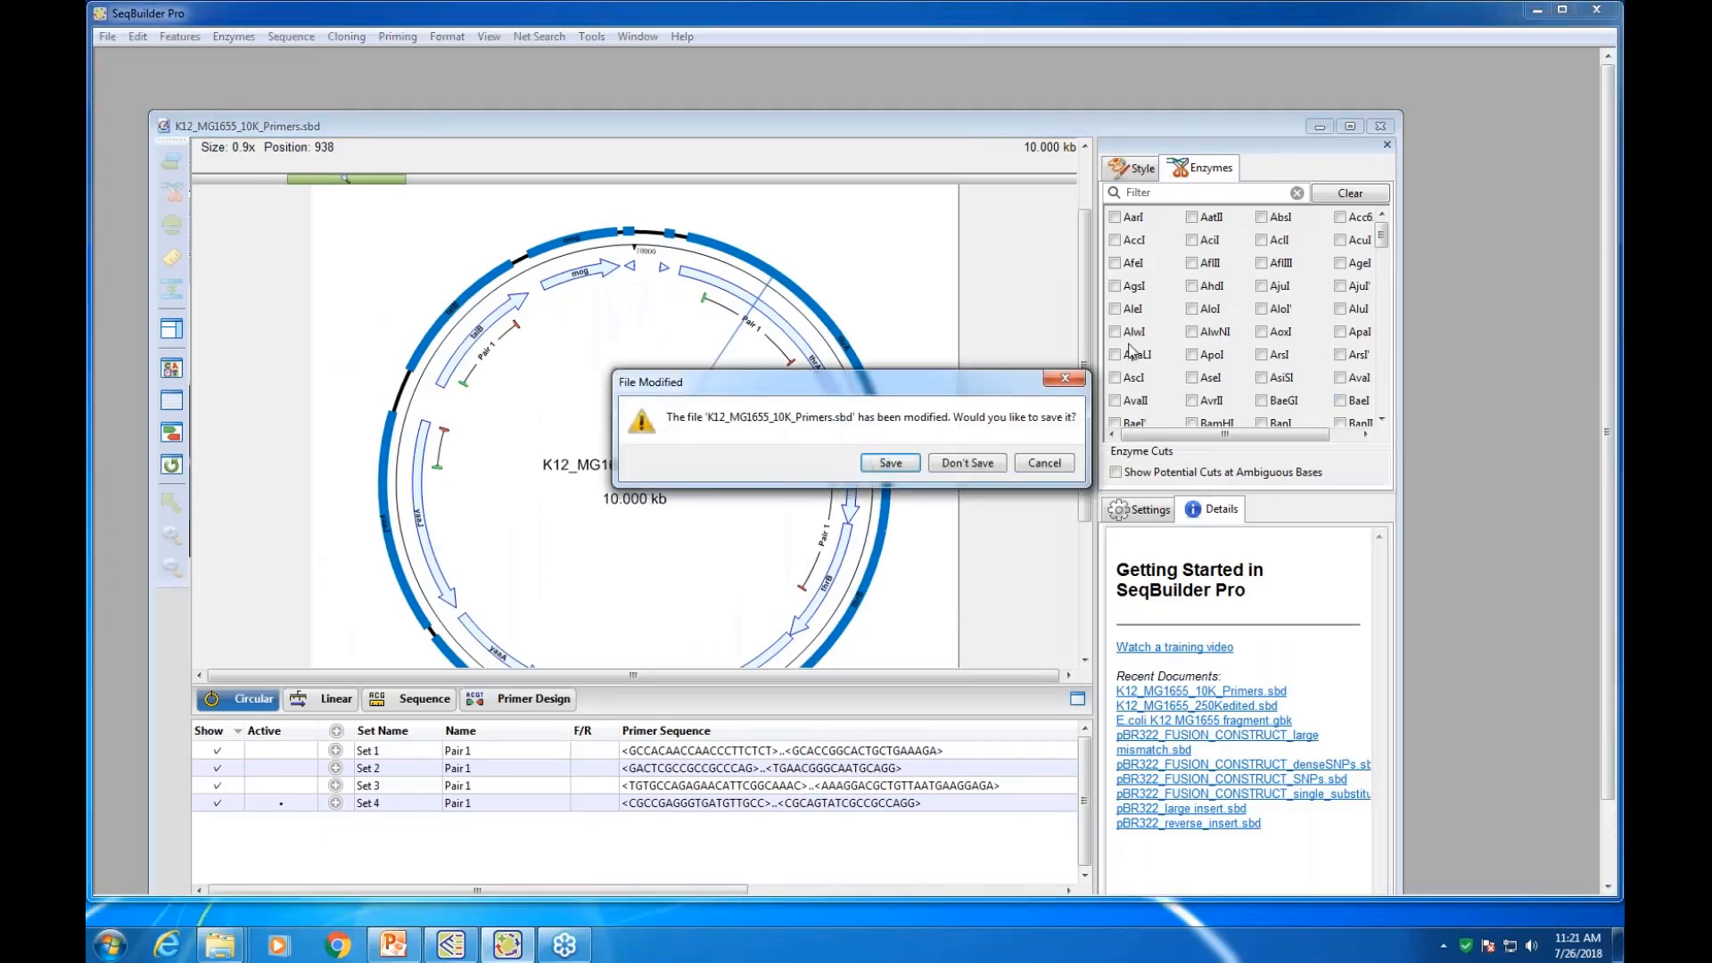
pyautogui.click(984, 462)
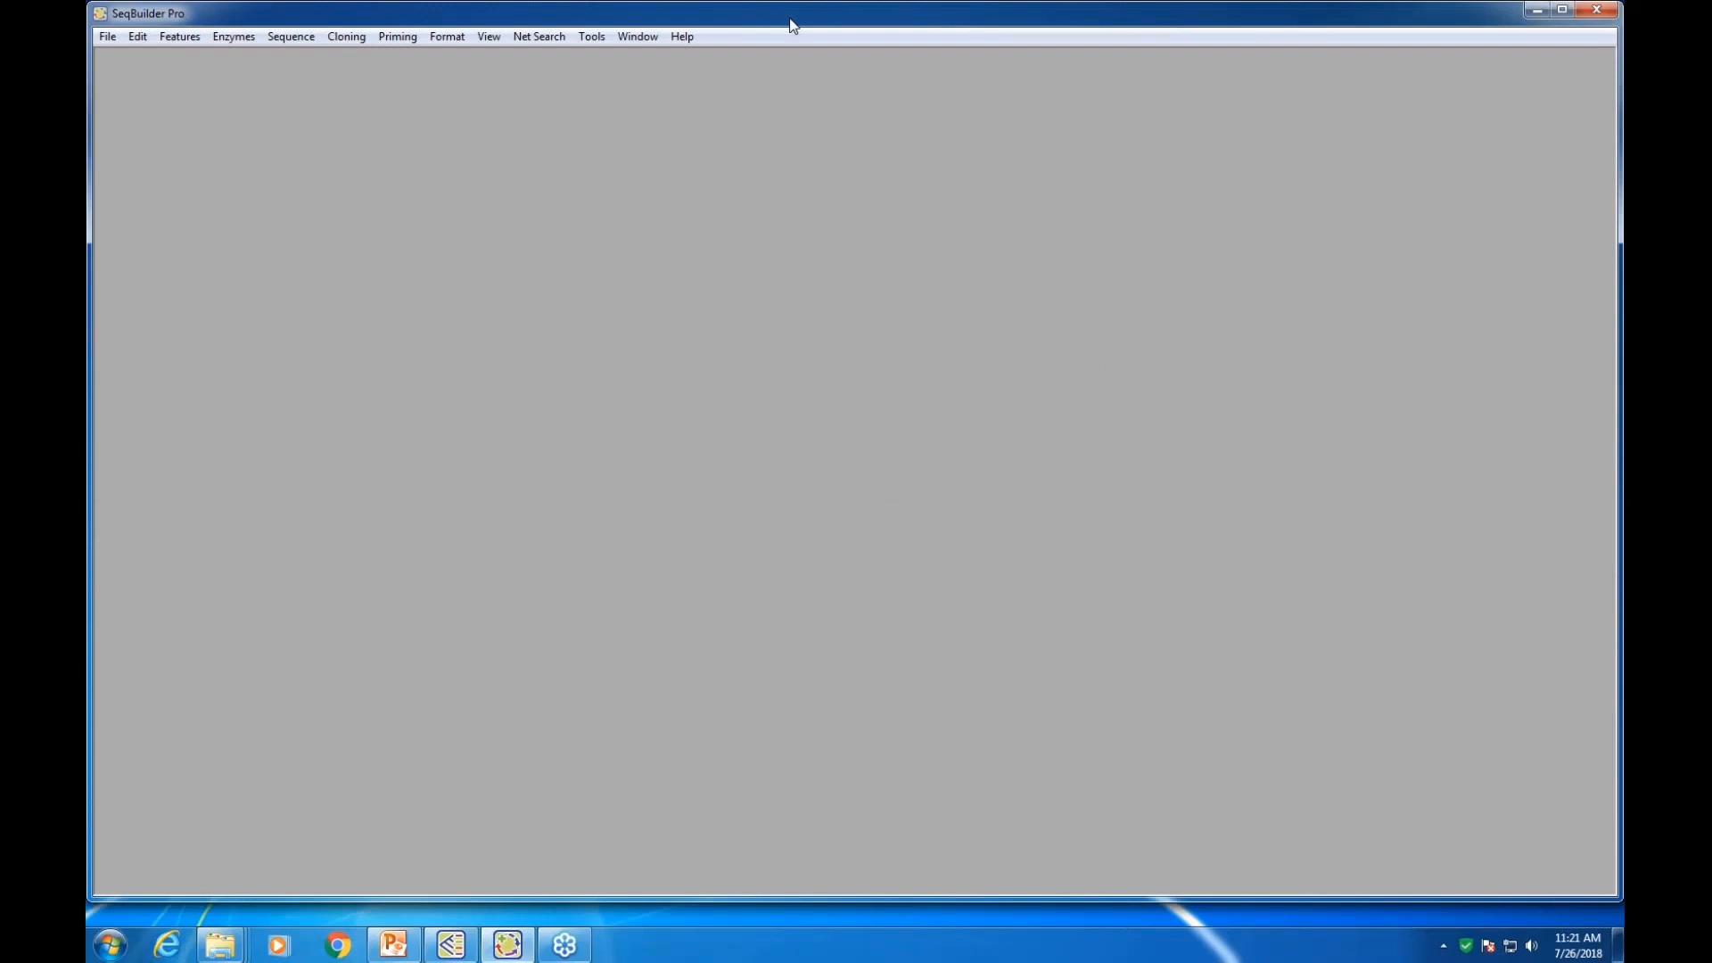
# Start a new project for sampling sequences by length and move its window clear of the workspace's edge
pyautogui.click(591, 37)
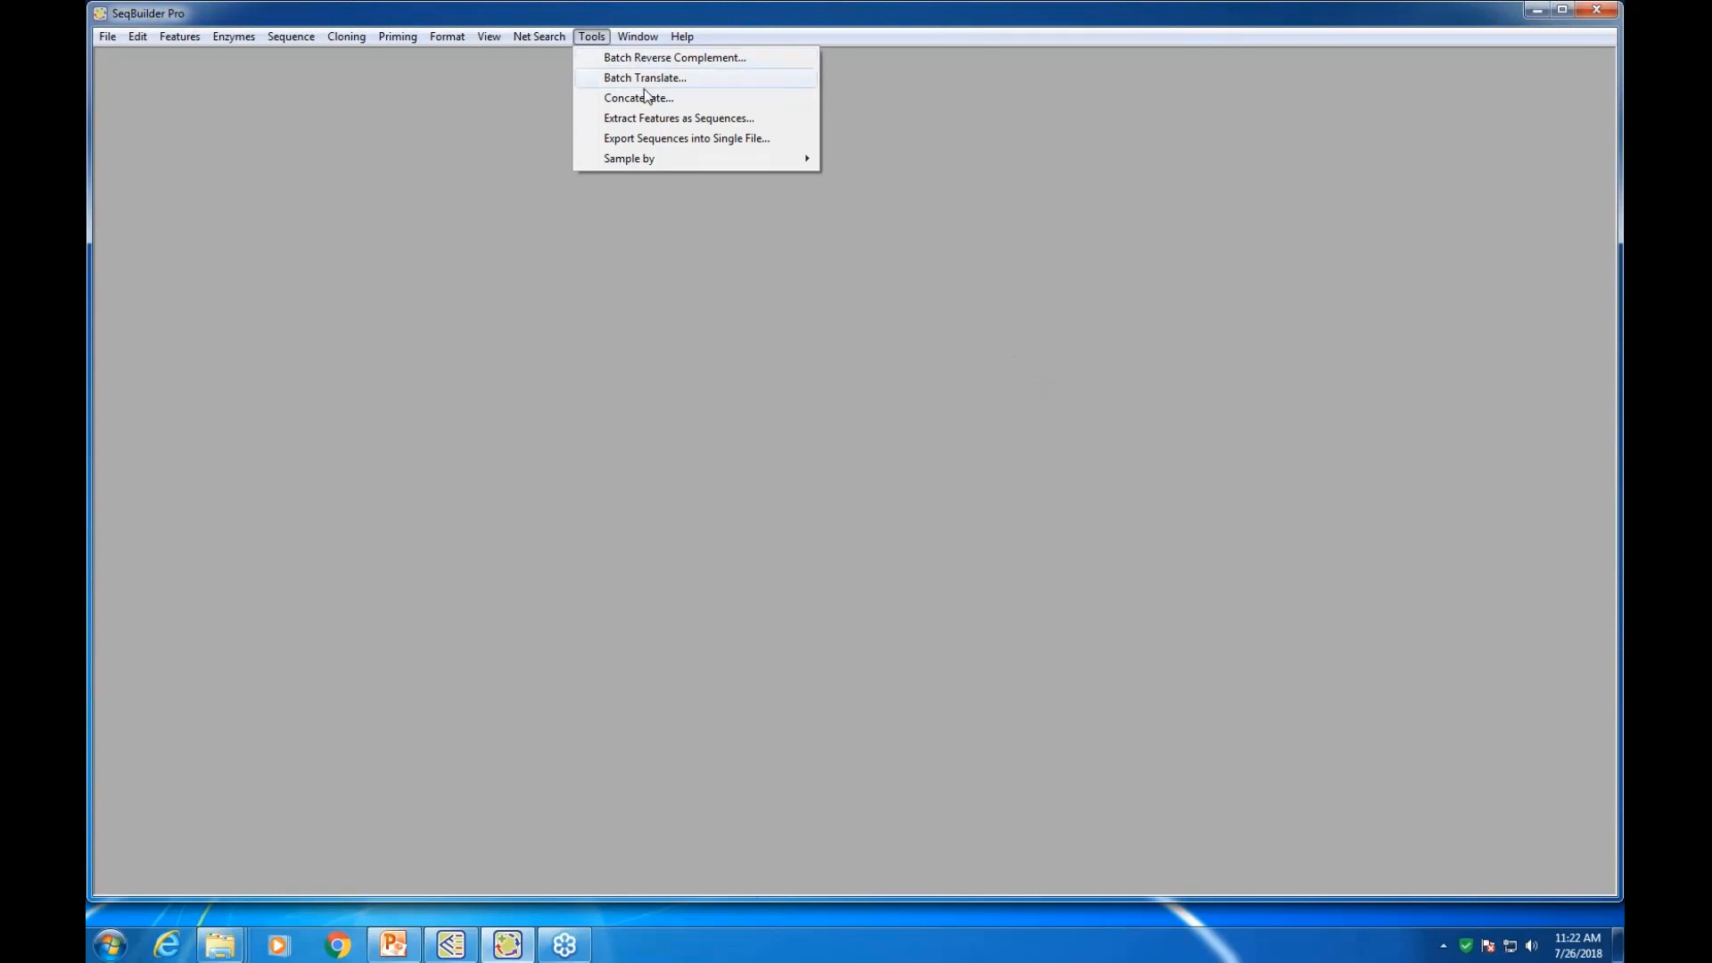
pyautogui.moveTo(645, 162)
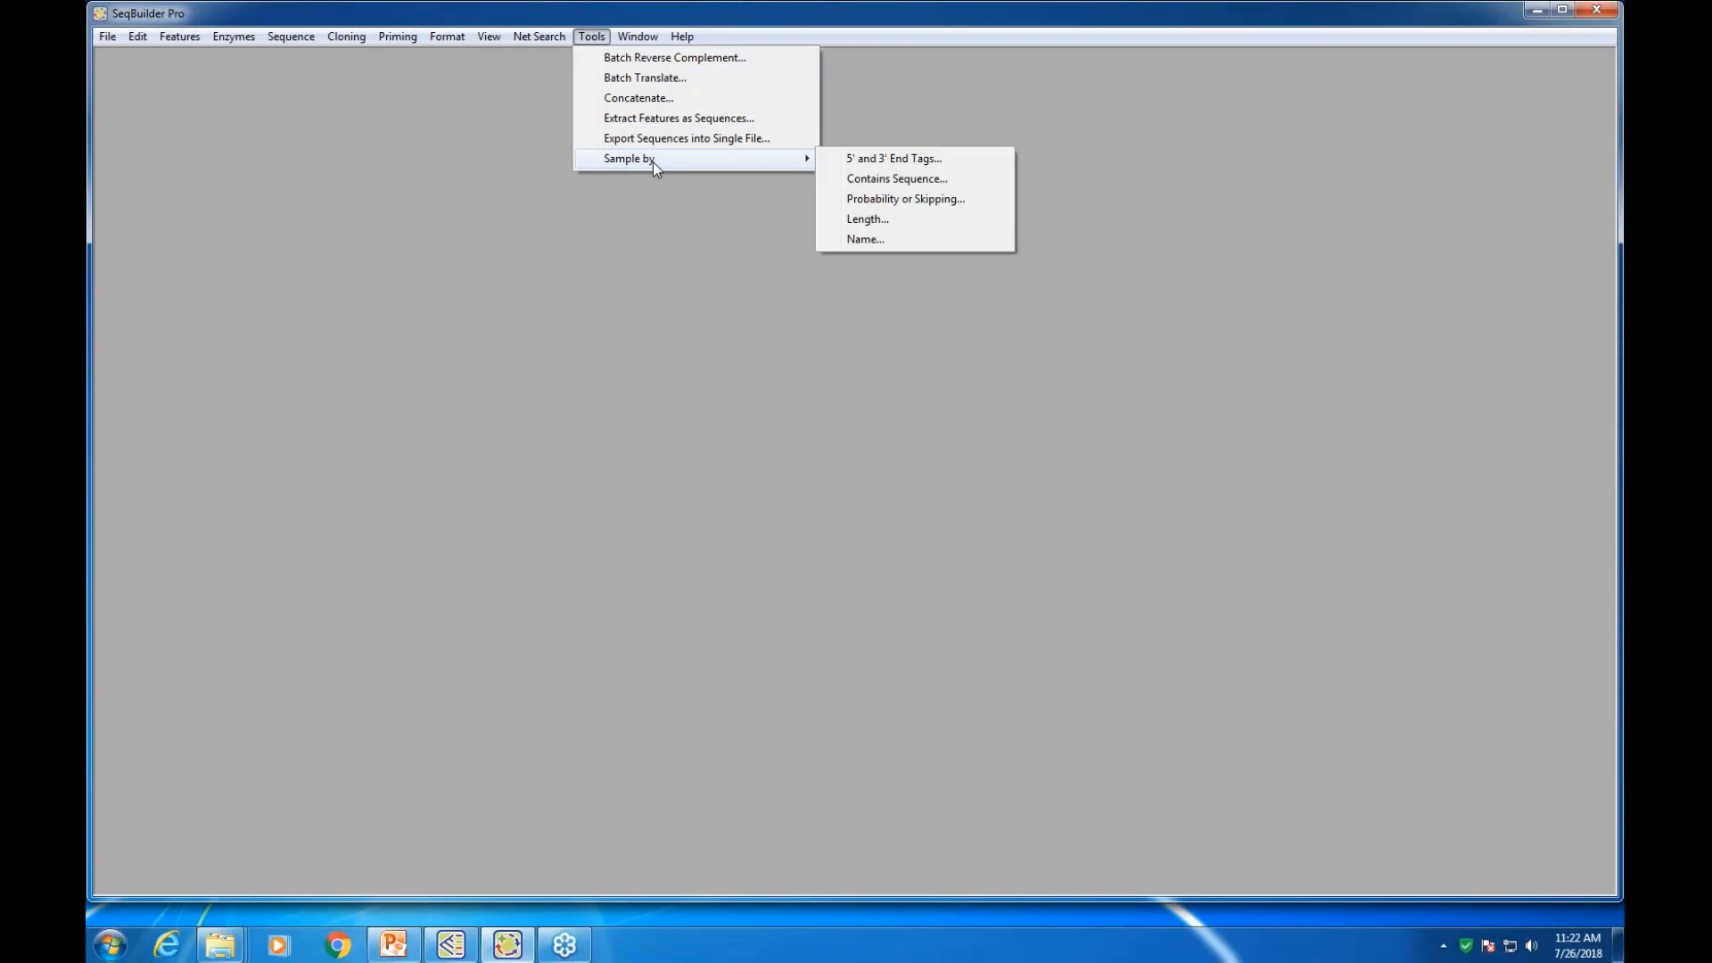
pyautogui.click(871, 221)
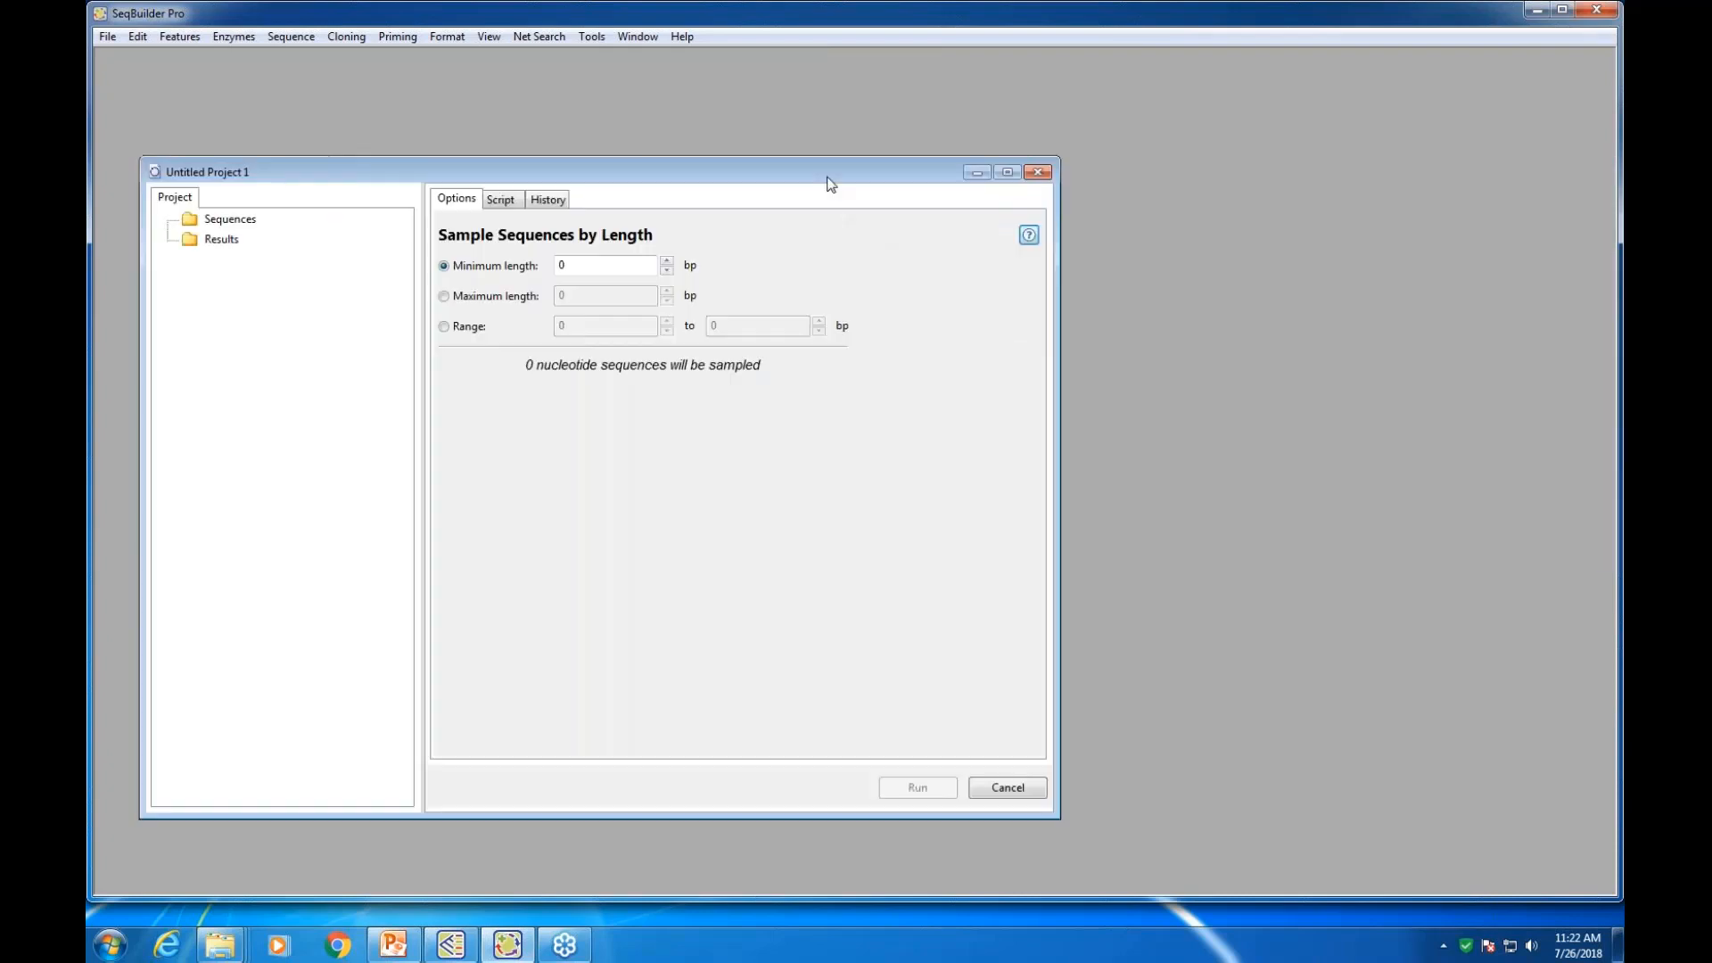
pyautogui.moveTo(674, 173); pyautogui.dragTo(1102, 176)
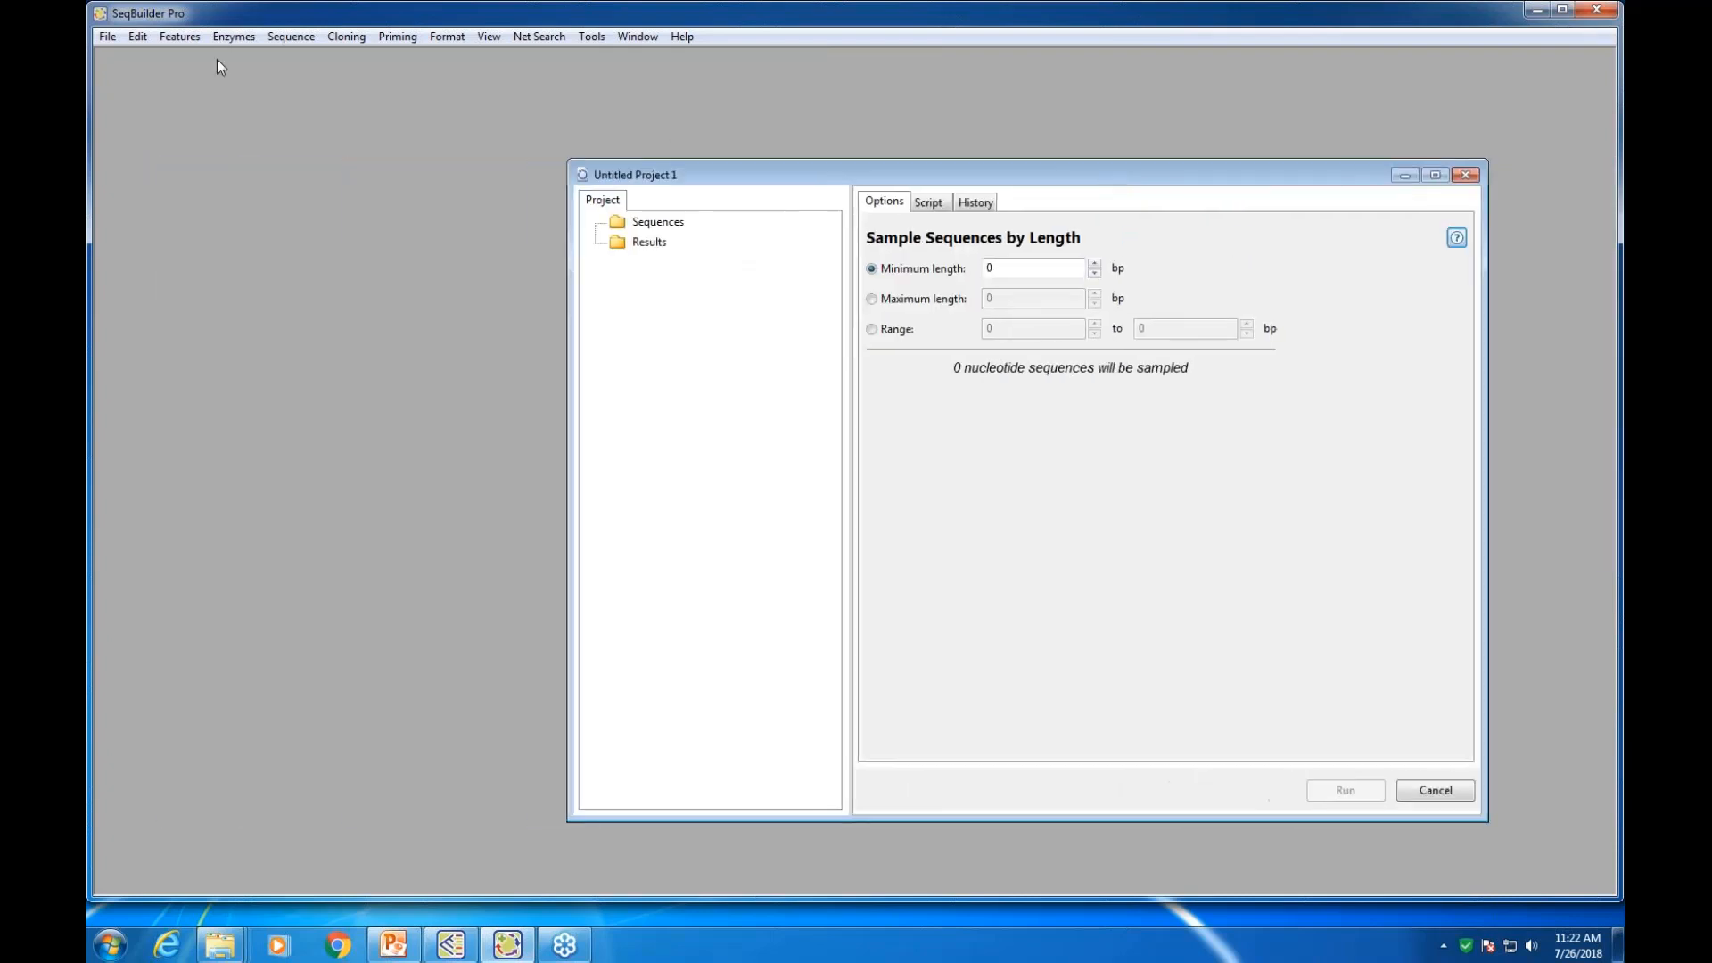
pyautogui.click(108, 35)
pyautogui.click(146, 187)
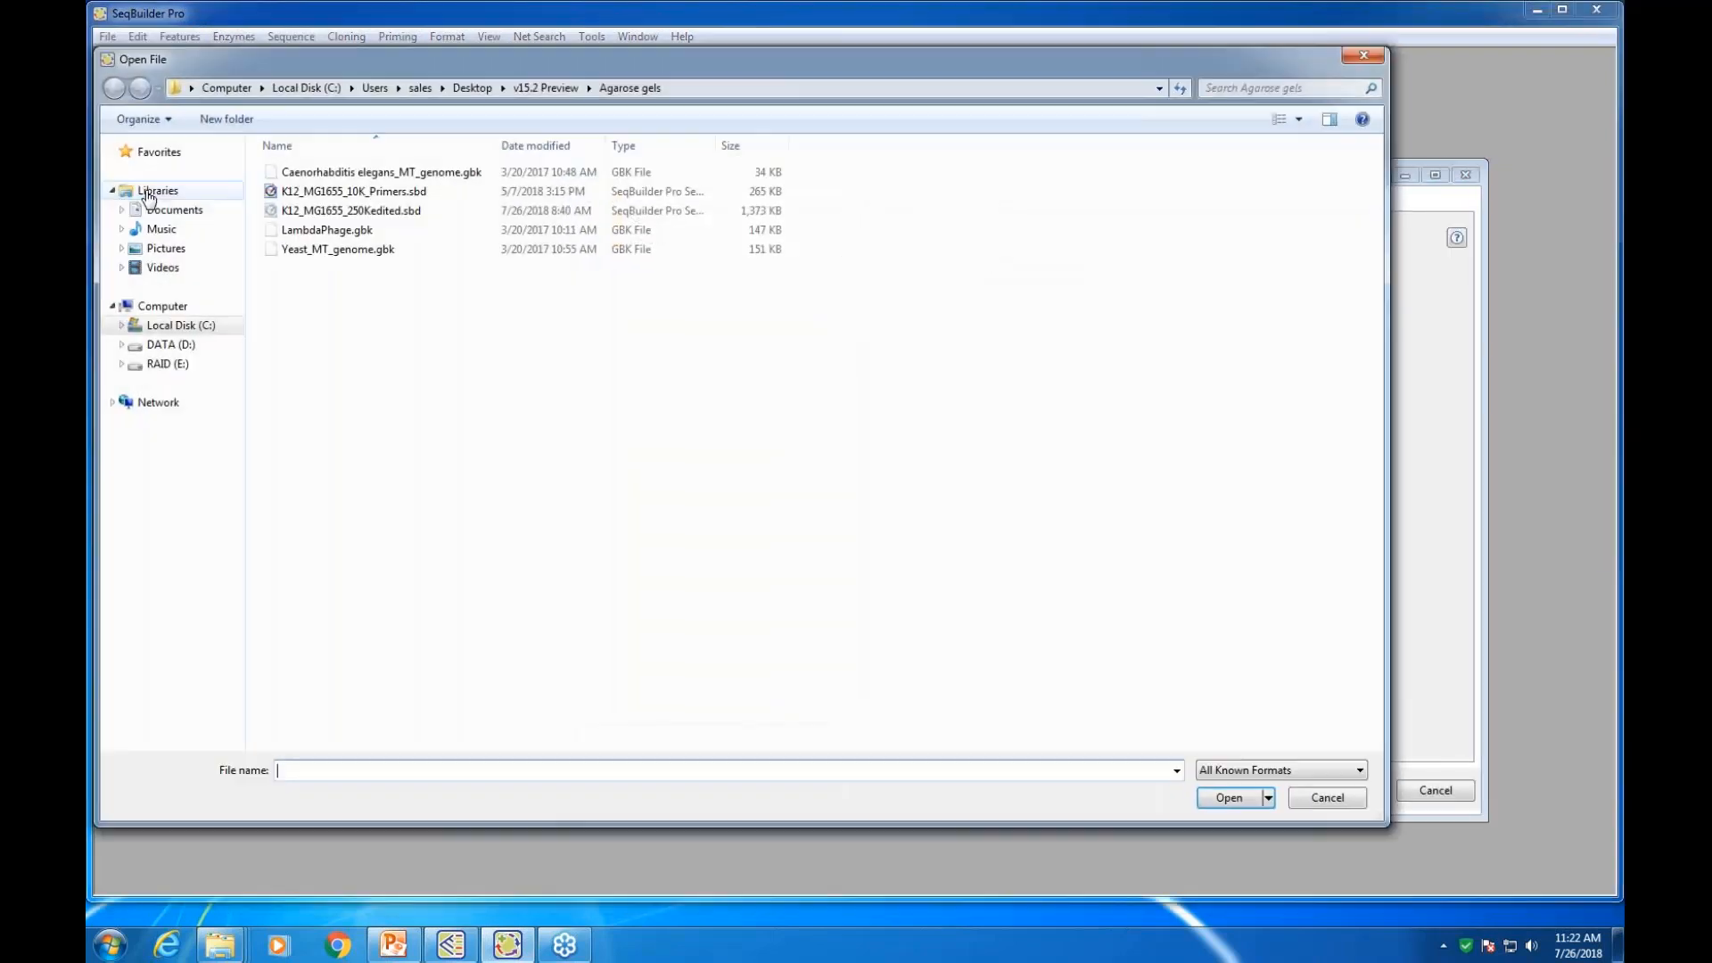
pyautogui.click(529, 89)
pyautogui.moveTo(459, 64); pyautogui.dragTo(505, 159)
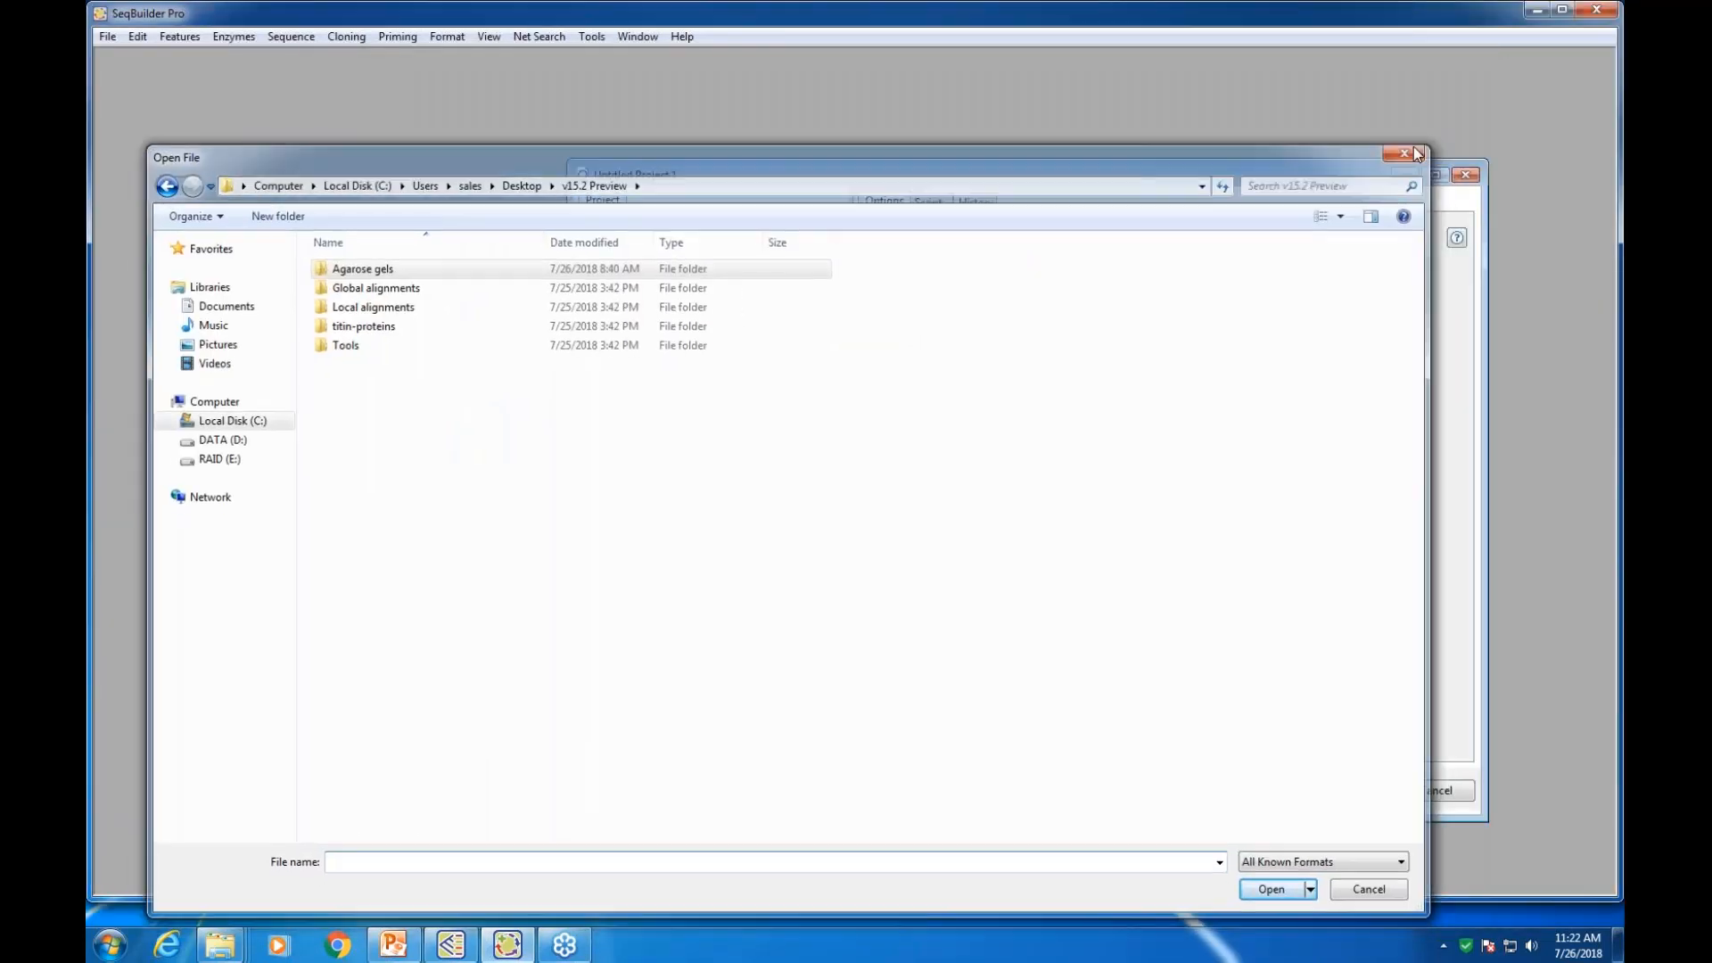
pyautogui.click(1414, 148)
# Uncover the desktop and open the ref_mRNA-UCSC folder within Tools in the v15.2 Preview folder
pyautogui.moveTo(267, 25); pyautogui.dragTo(770, 63)
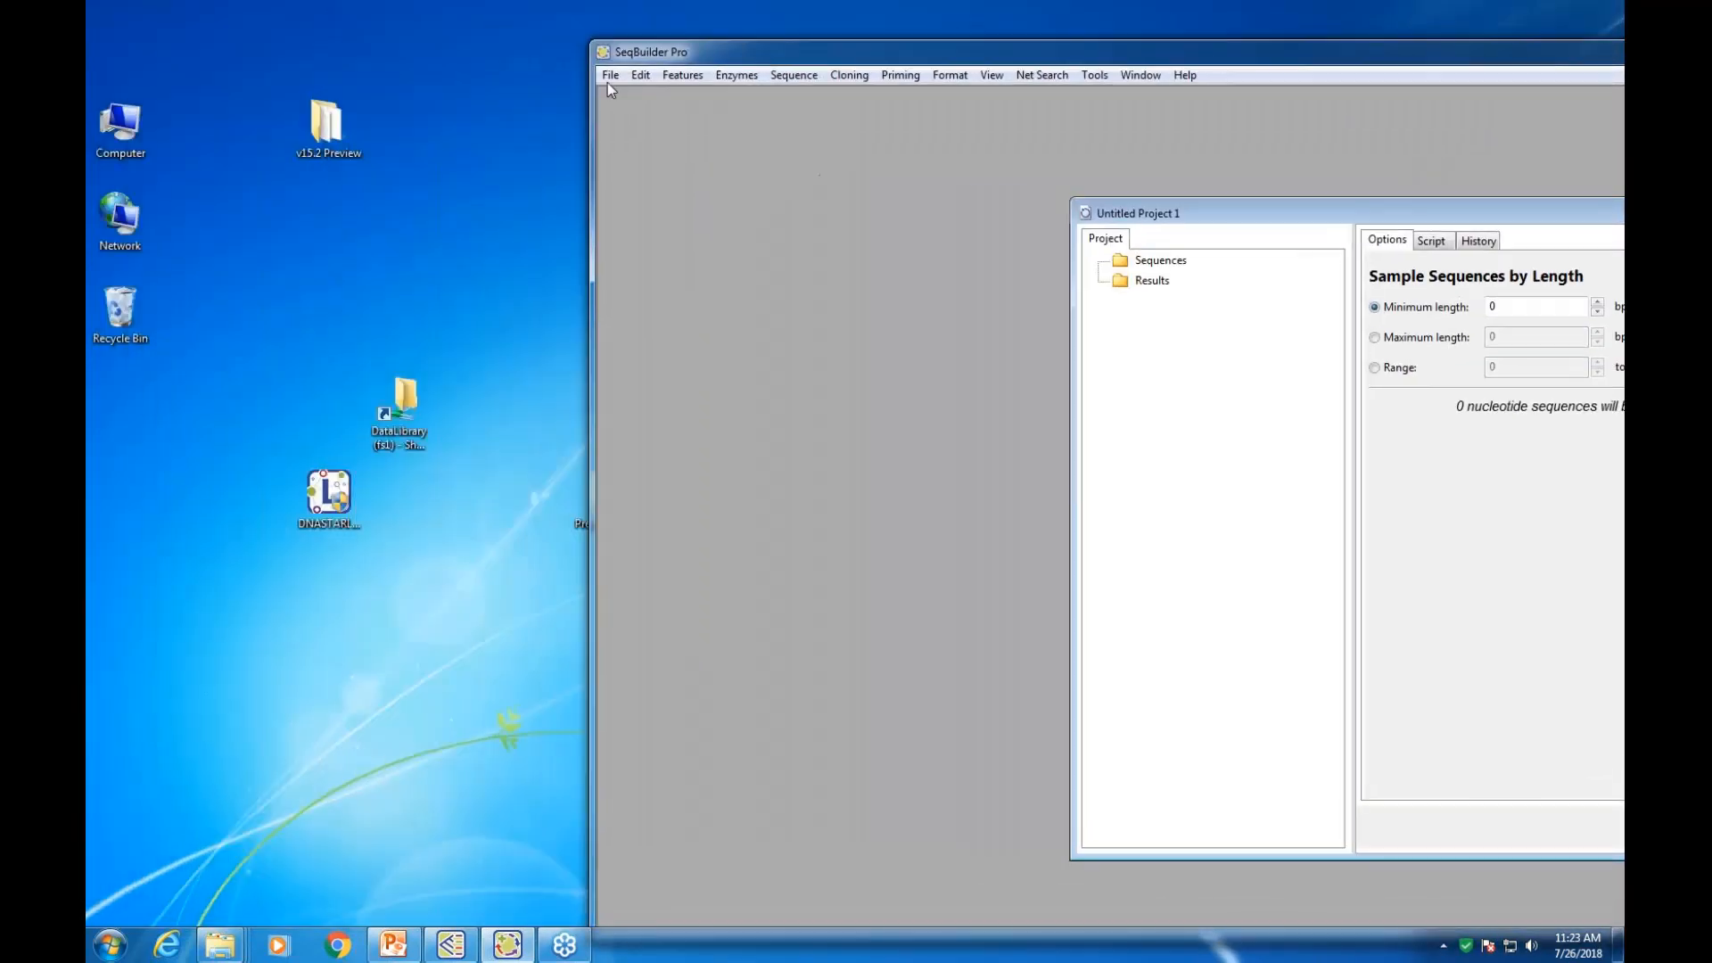
pyautogui.doubleClick(323, 131)
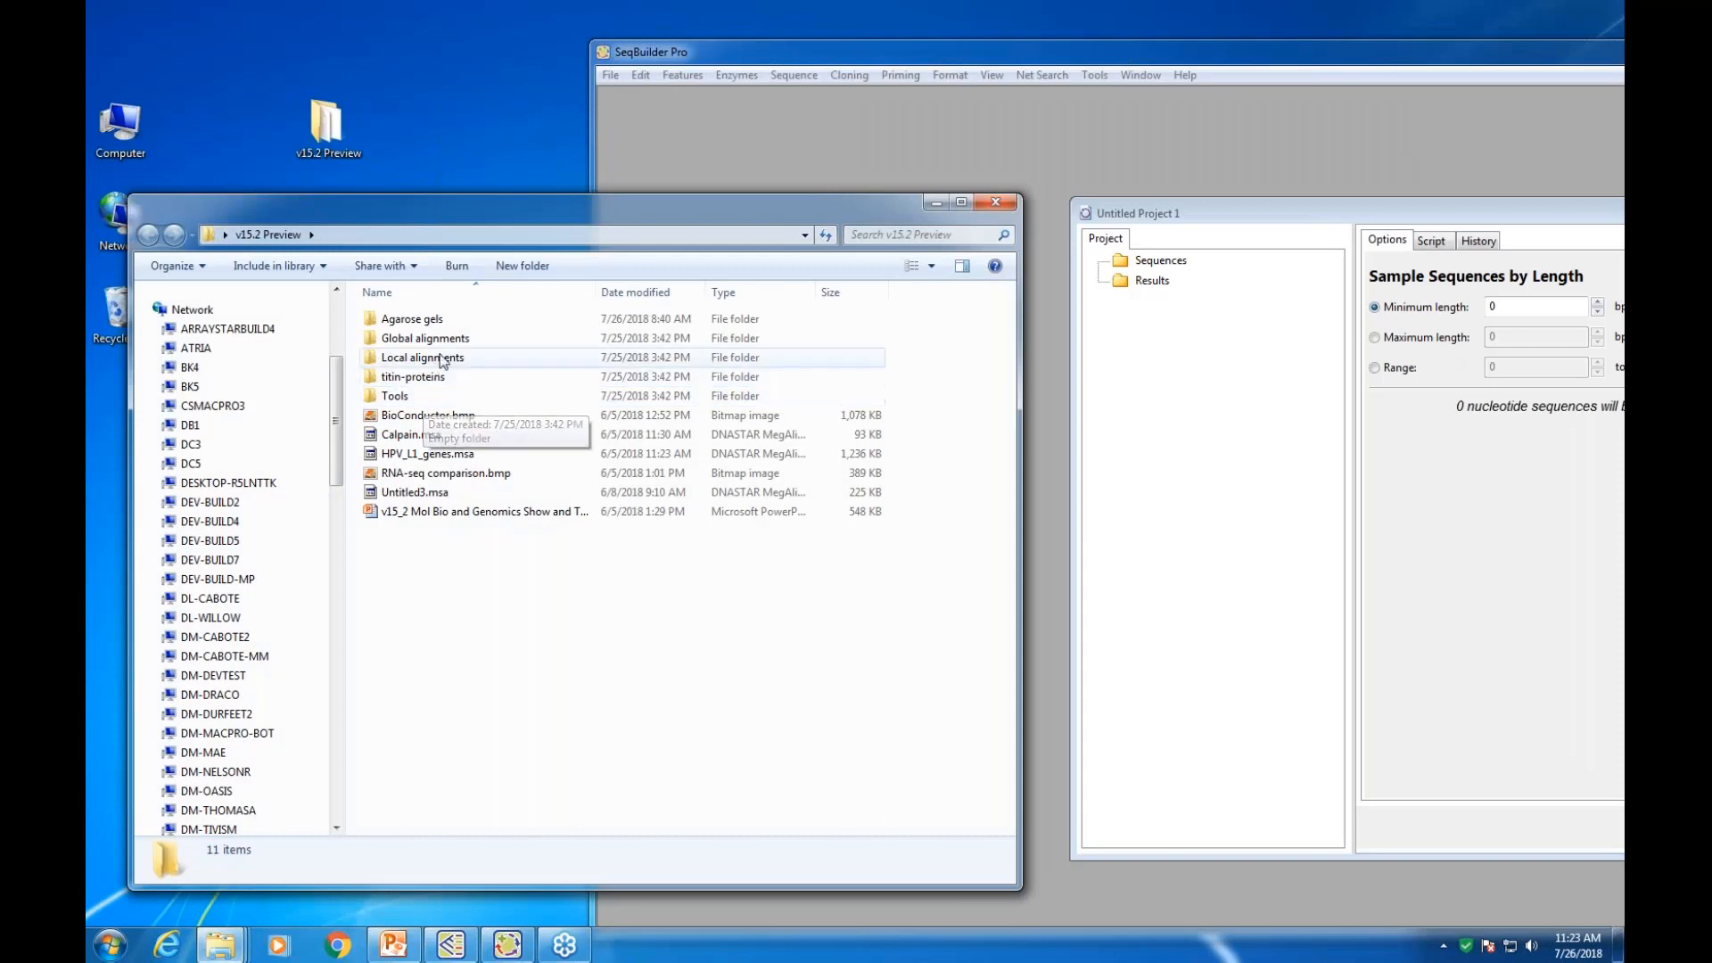
pyautogui.doubleClick(397, 396)
pyautogui.click(418, 319)
pyautogui.doubleClick(417, 319)
# Add all the GB files in ref_mRNA-UCSC to the project's Sequences folder and minimize the file window
pyautogui.moveTo(478, 217); pyautogui.dragTo(315, 103)
pyautogui.click(270, 211)
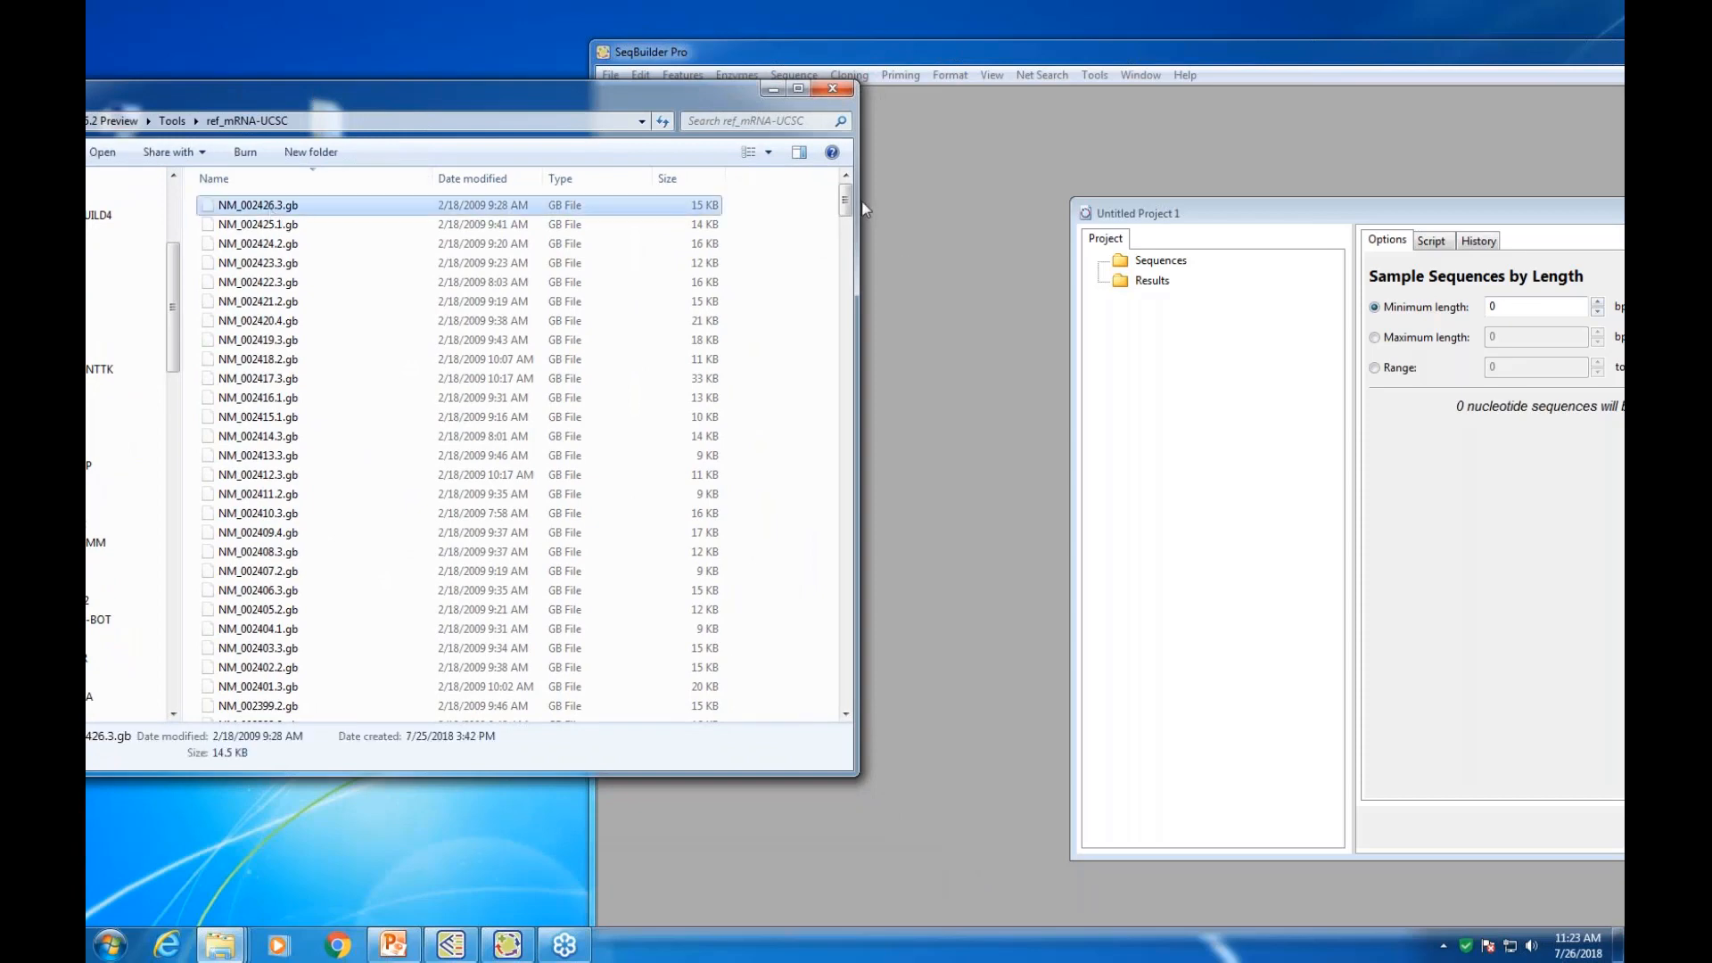
pyautogui.moveTo(845, 197); pyautogui.dragTo(855, 696)
pyautogui.keyDown('shift'); pyautogui.click(272, 711); pyautogui.keyUp('shift')
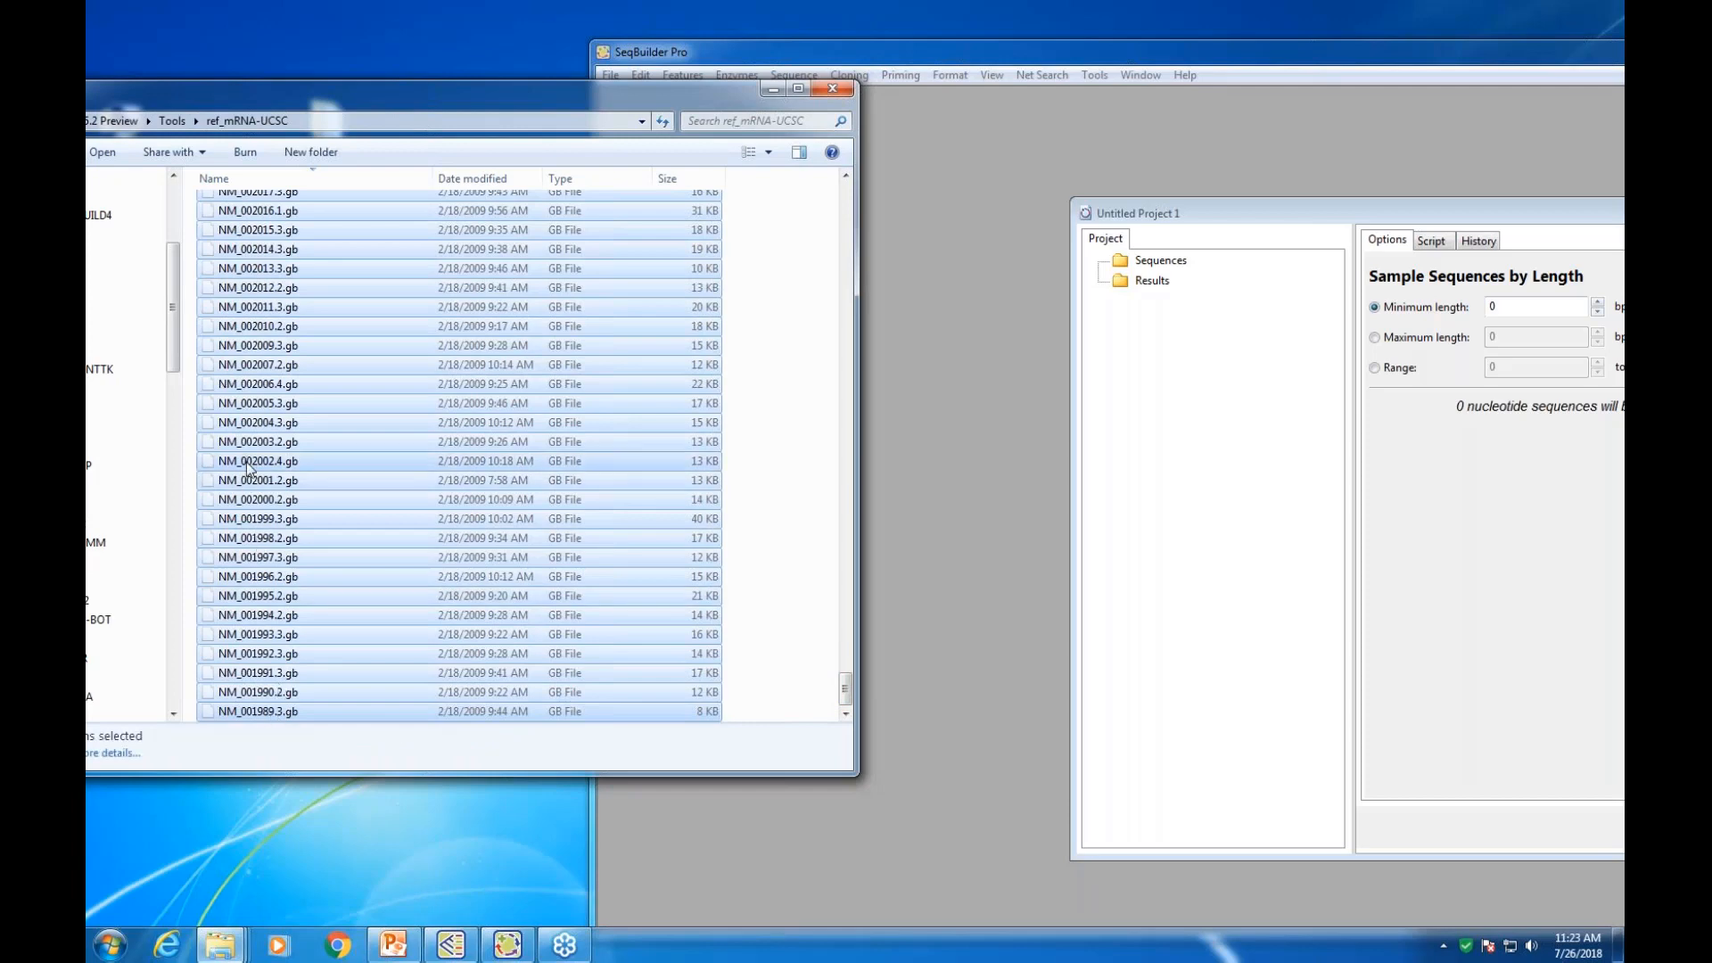
pyautogui.moveTo(246, 462); pyautogui.dragTo(1172, 268)
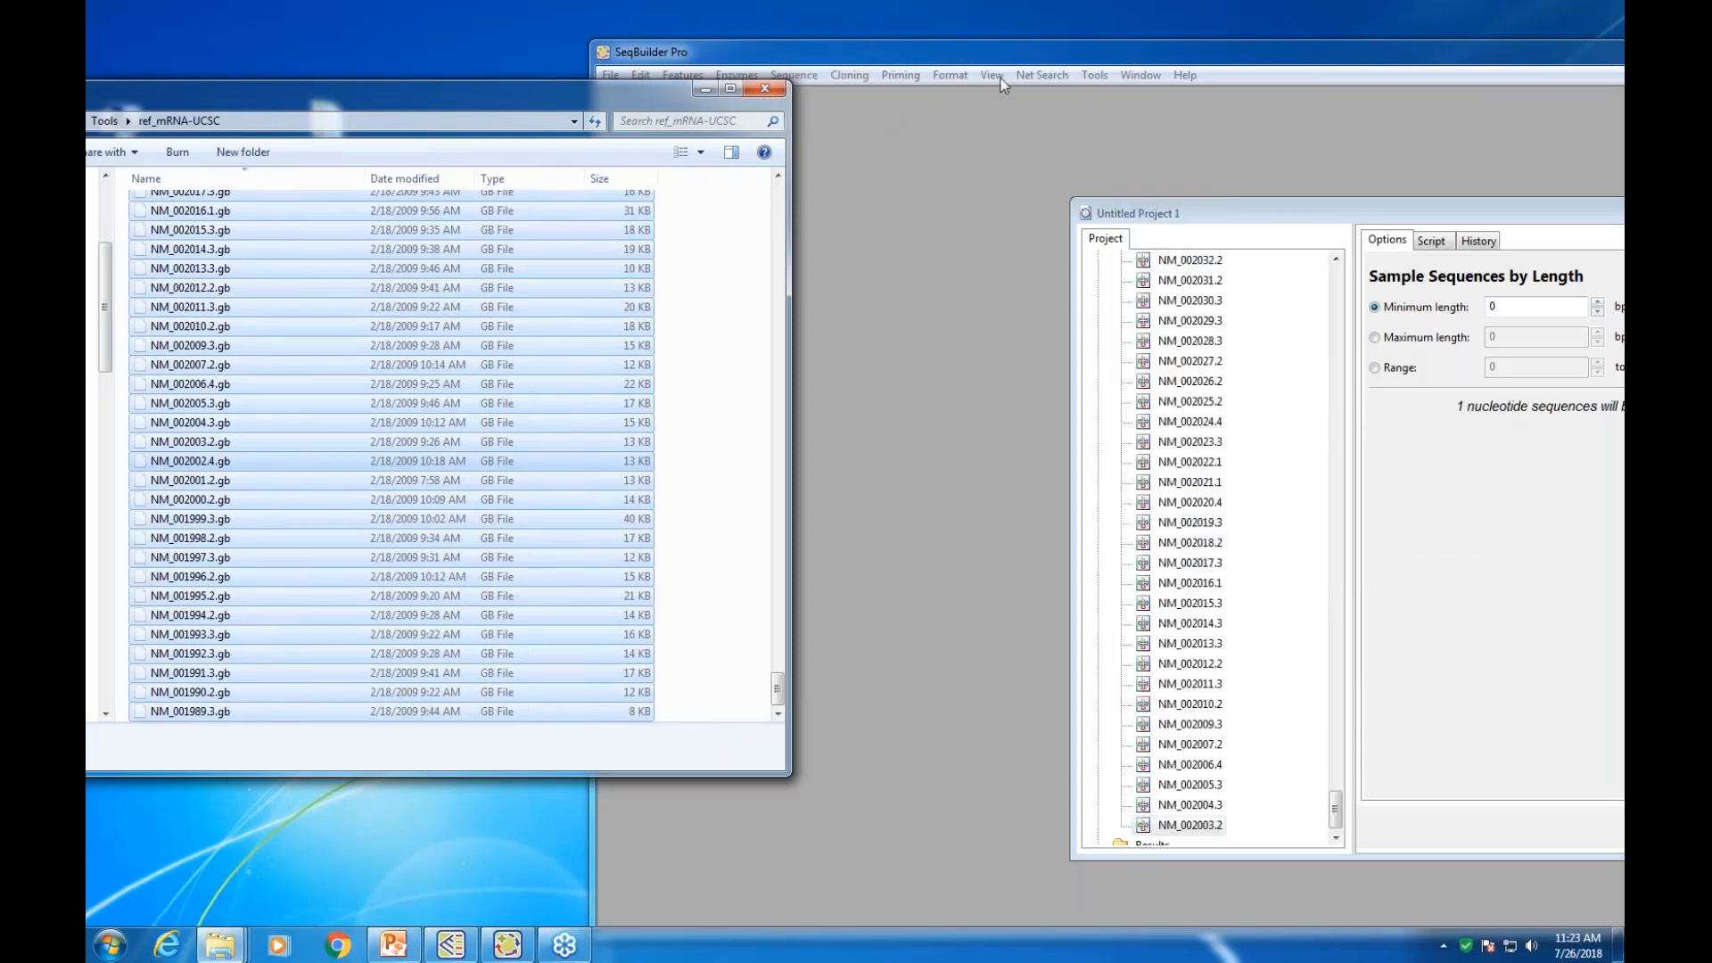
pyautogui.click(705, 90)
pyautogui.moveTo(1199, 62); pyautogui.dragTo(774, 67)
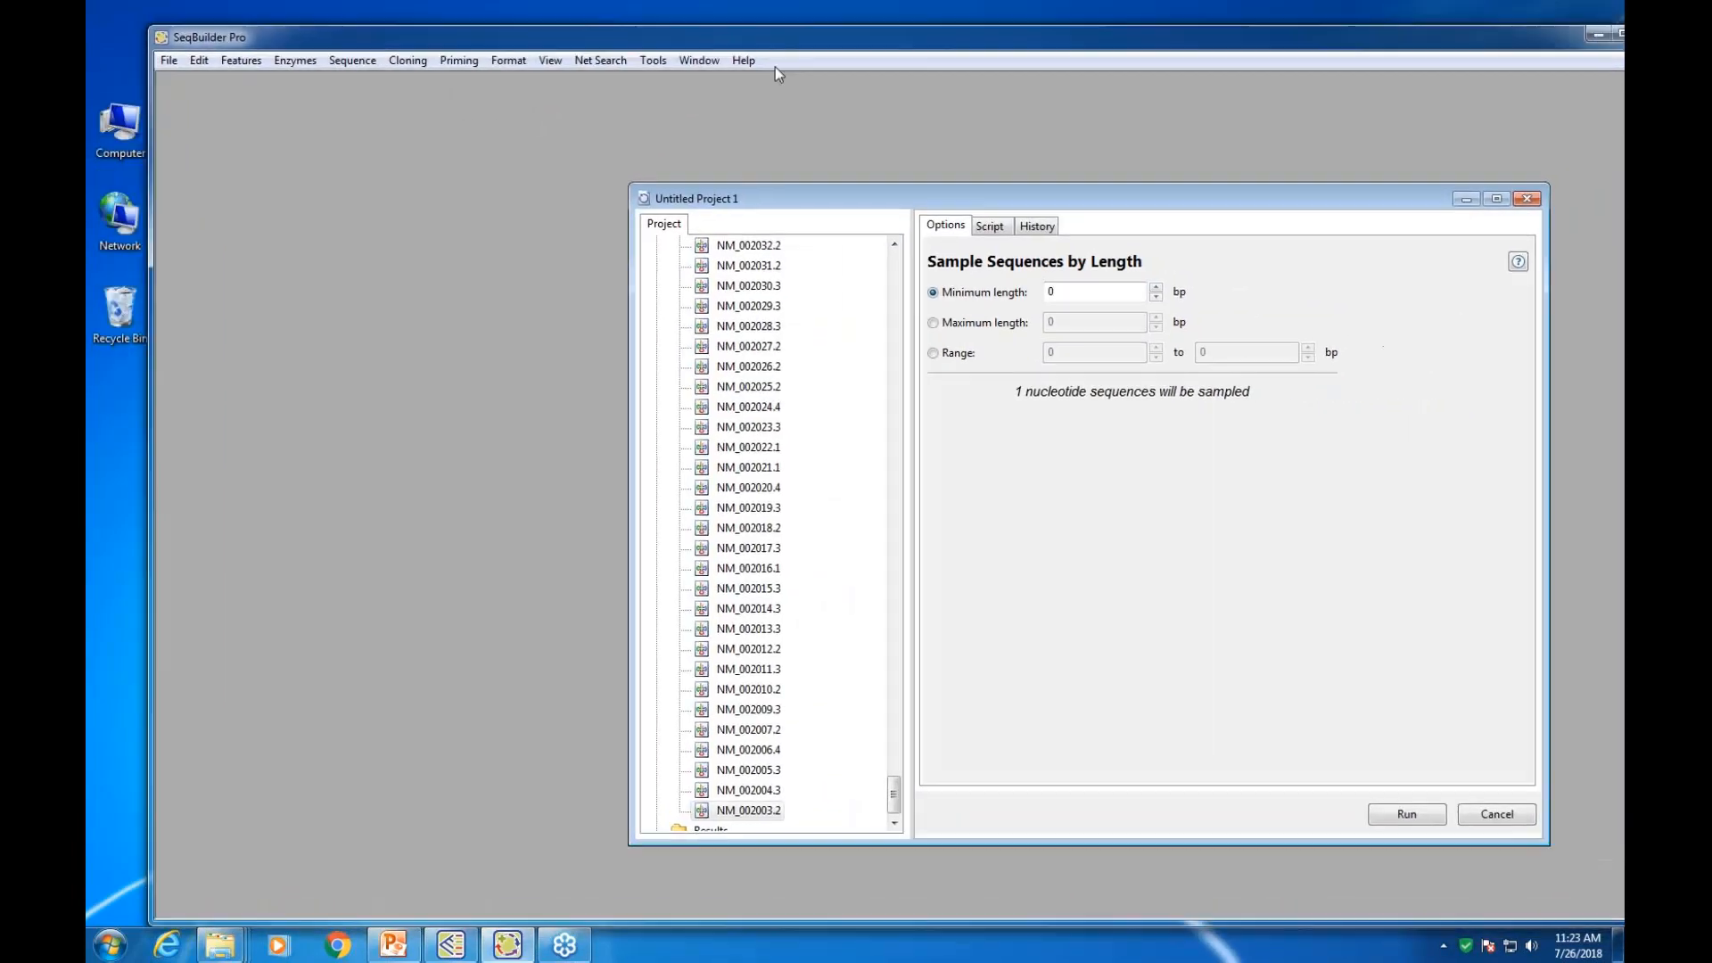
# Sample all sequences in the Sequences folder by length with a minimum of 1000 bp
pyautogui.moveTo(898, 802); pyautogui.dragTo(896, 278)
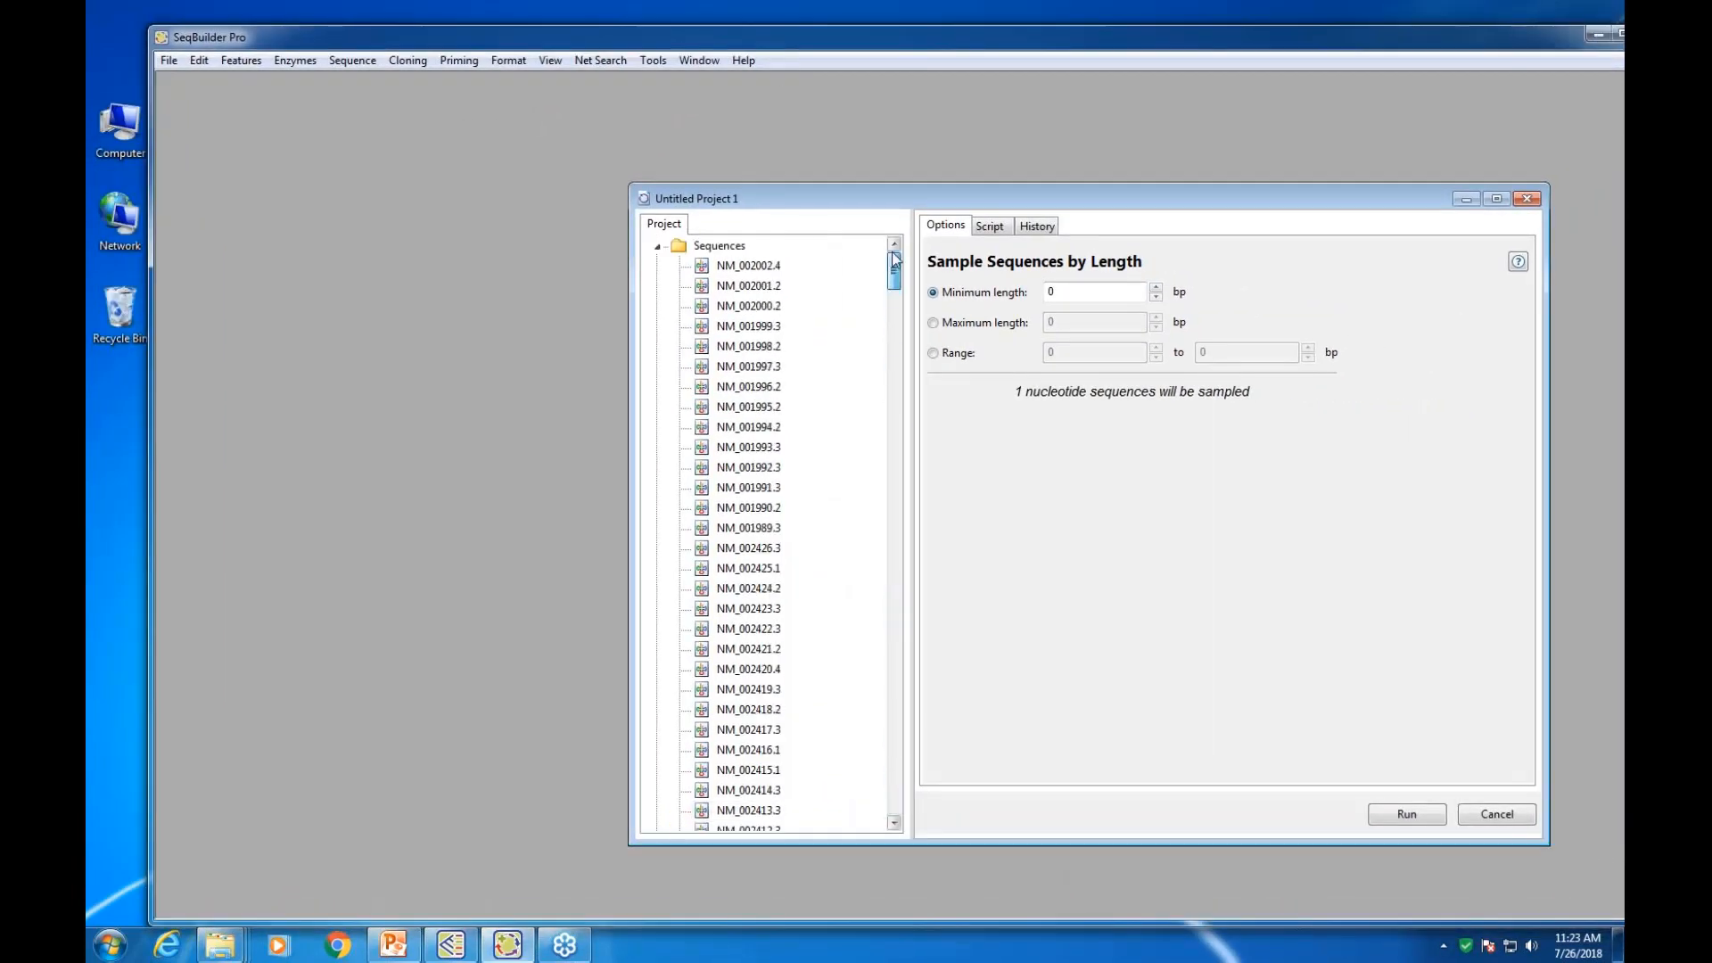
pyautogui.moveTo(842, 198); pyautogui.dragTo(566, 148)
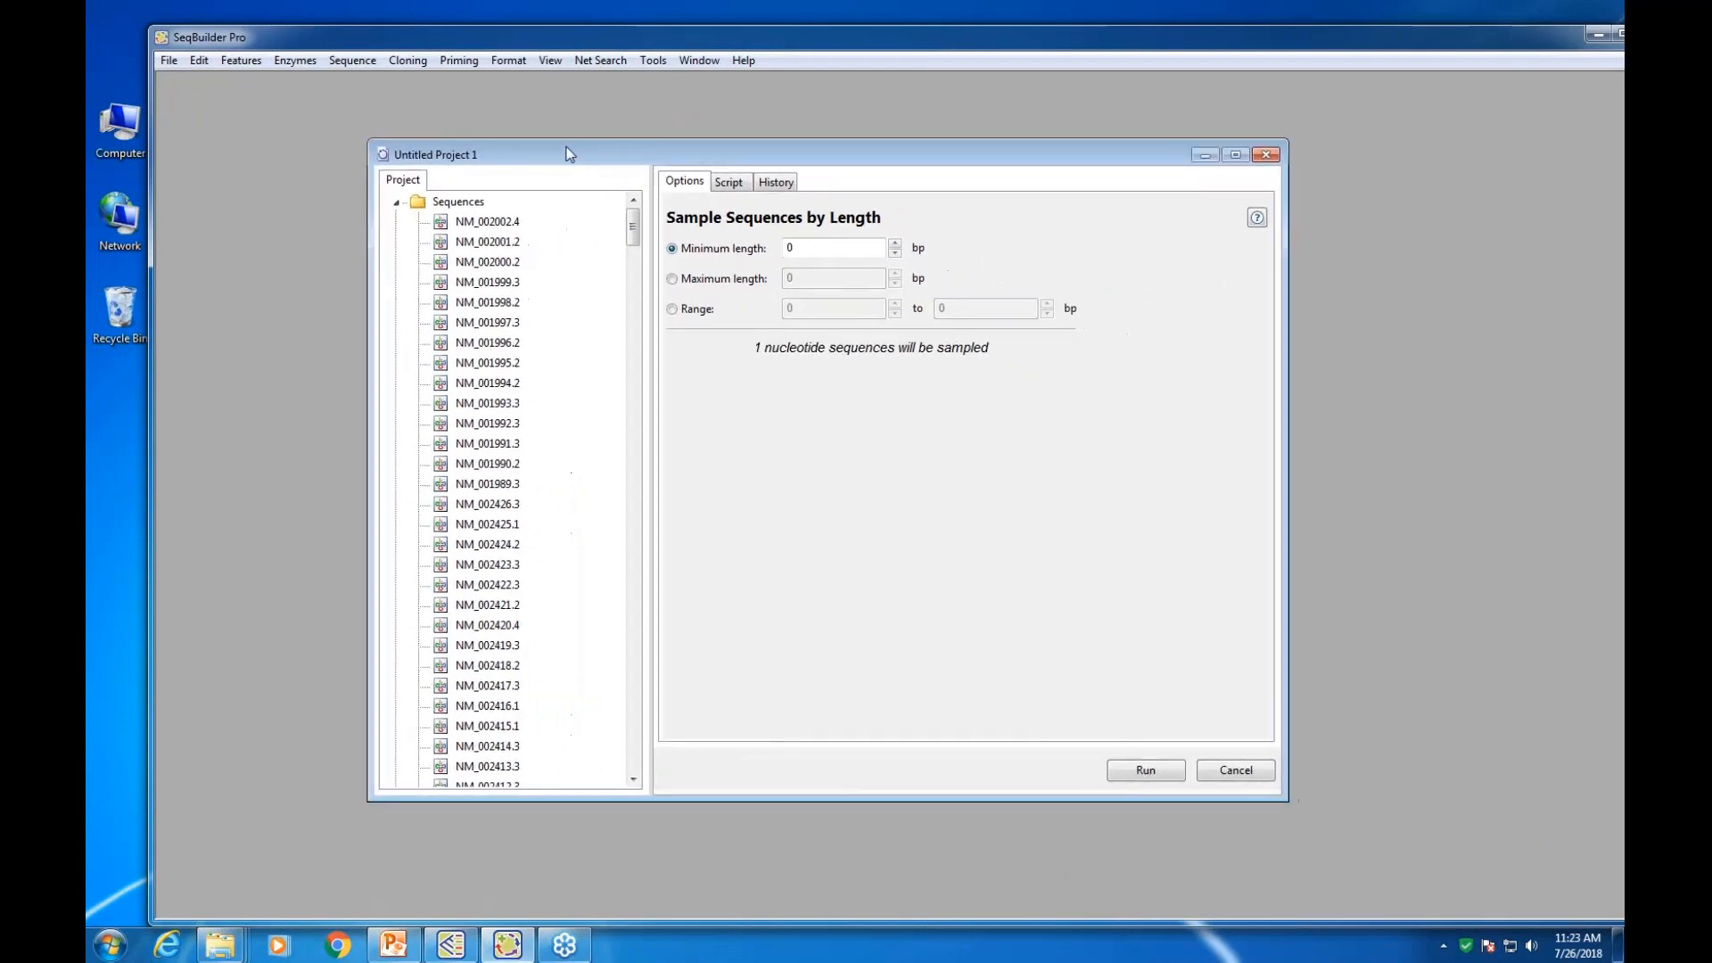
pyautogui.click(461, 210)
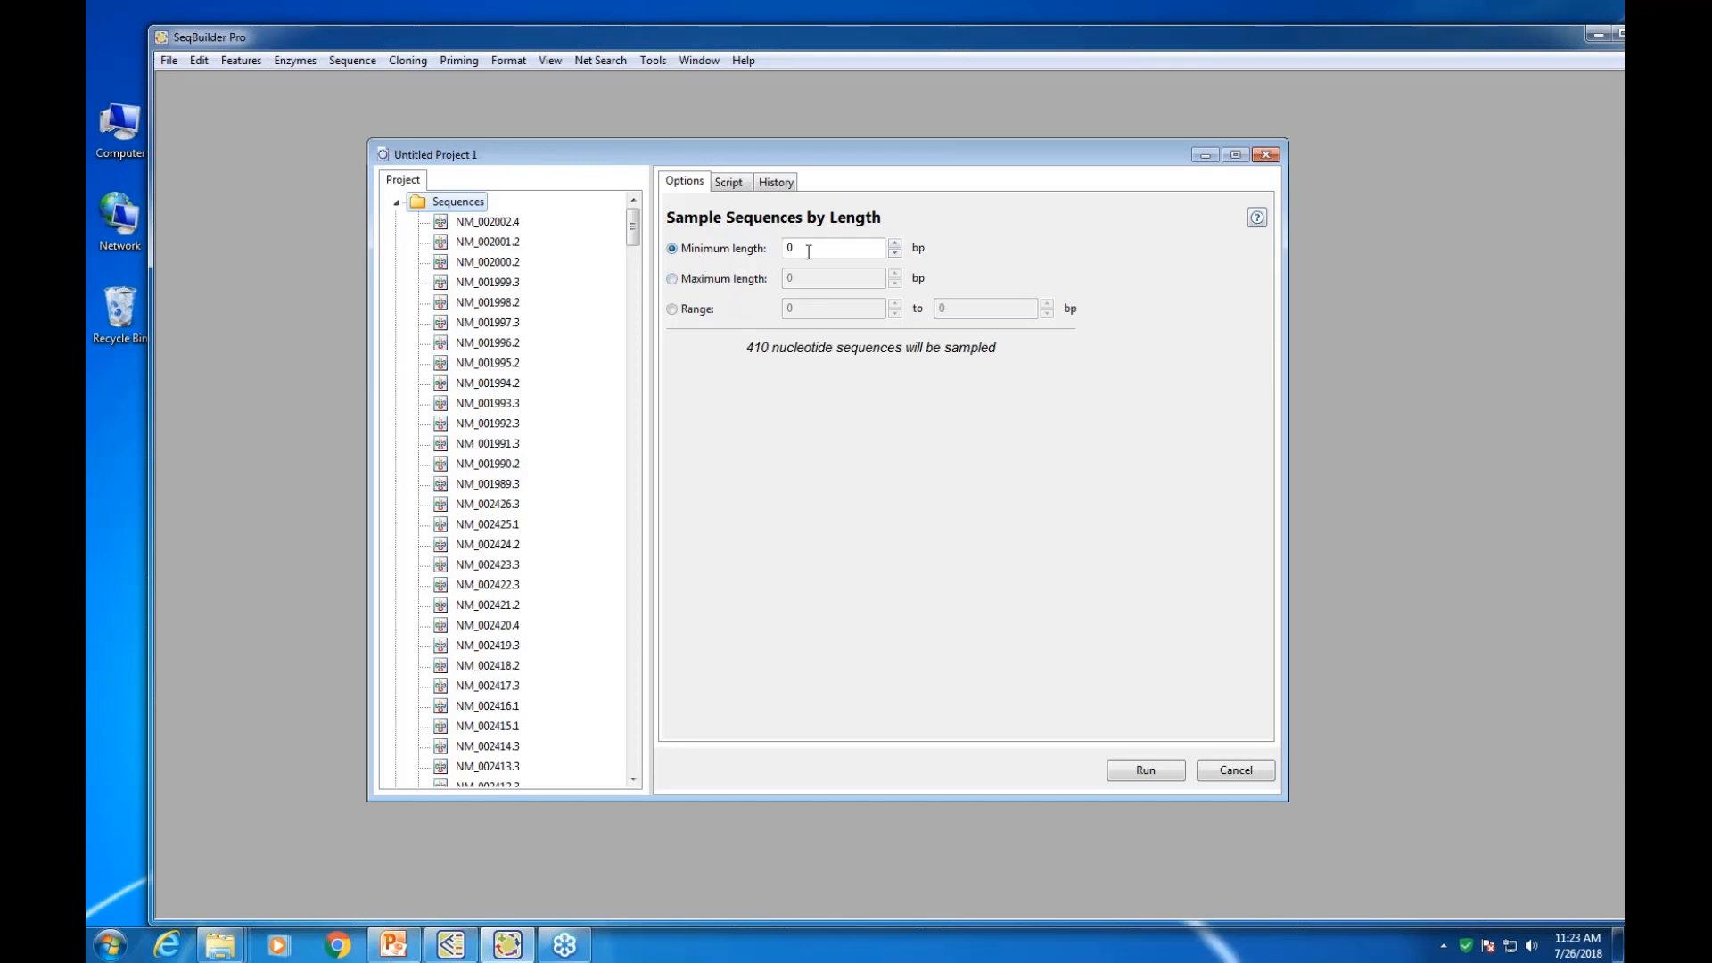
pyautogui.moveTo(803, 250); pyautogui.dragTo(776, 245)
pyautogui.click(1146, 772)
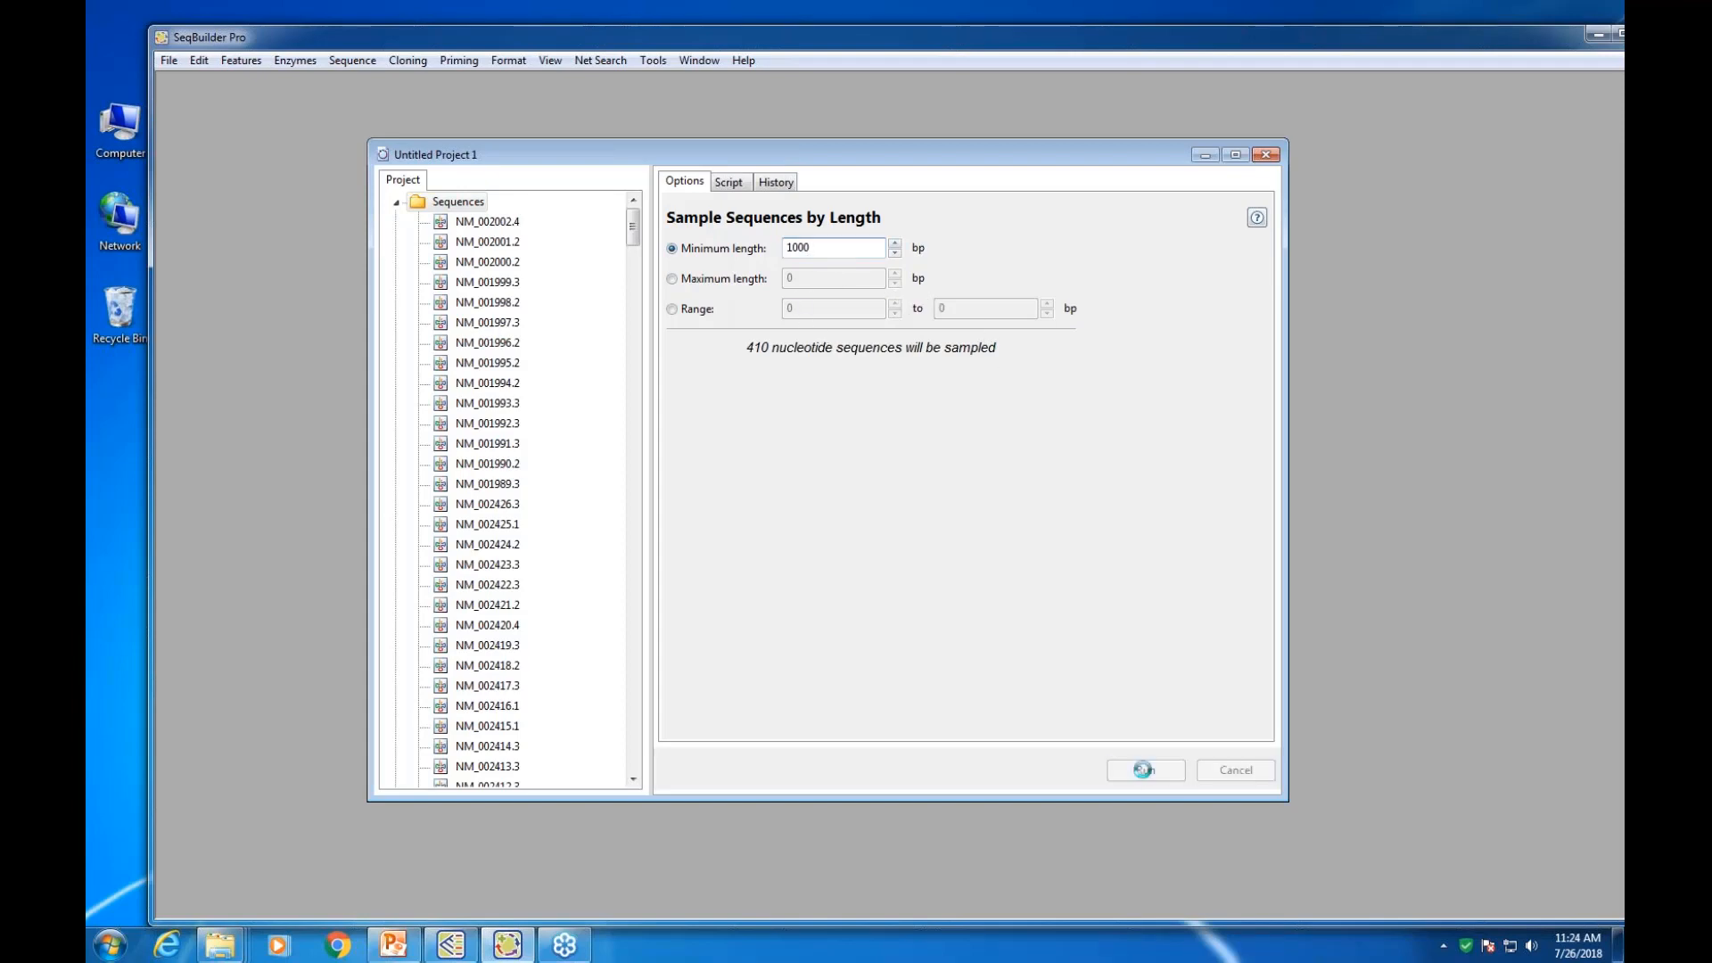
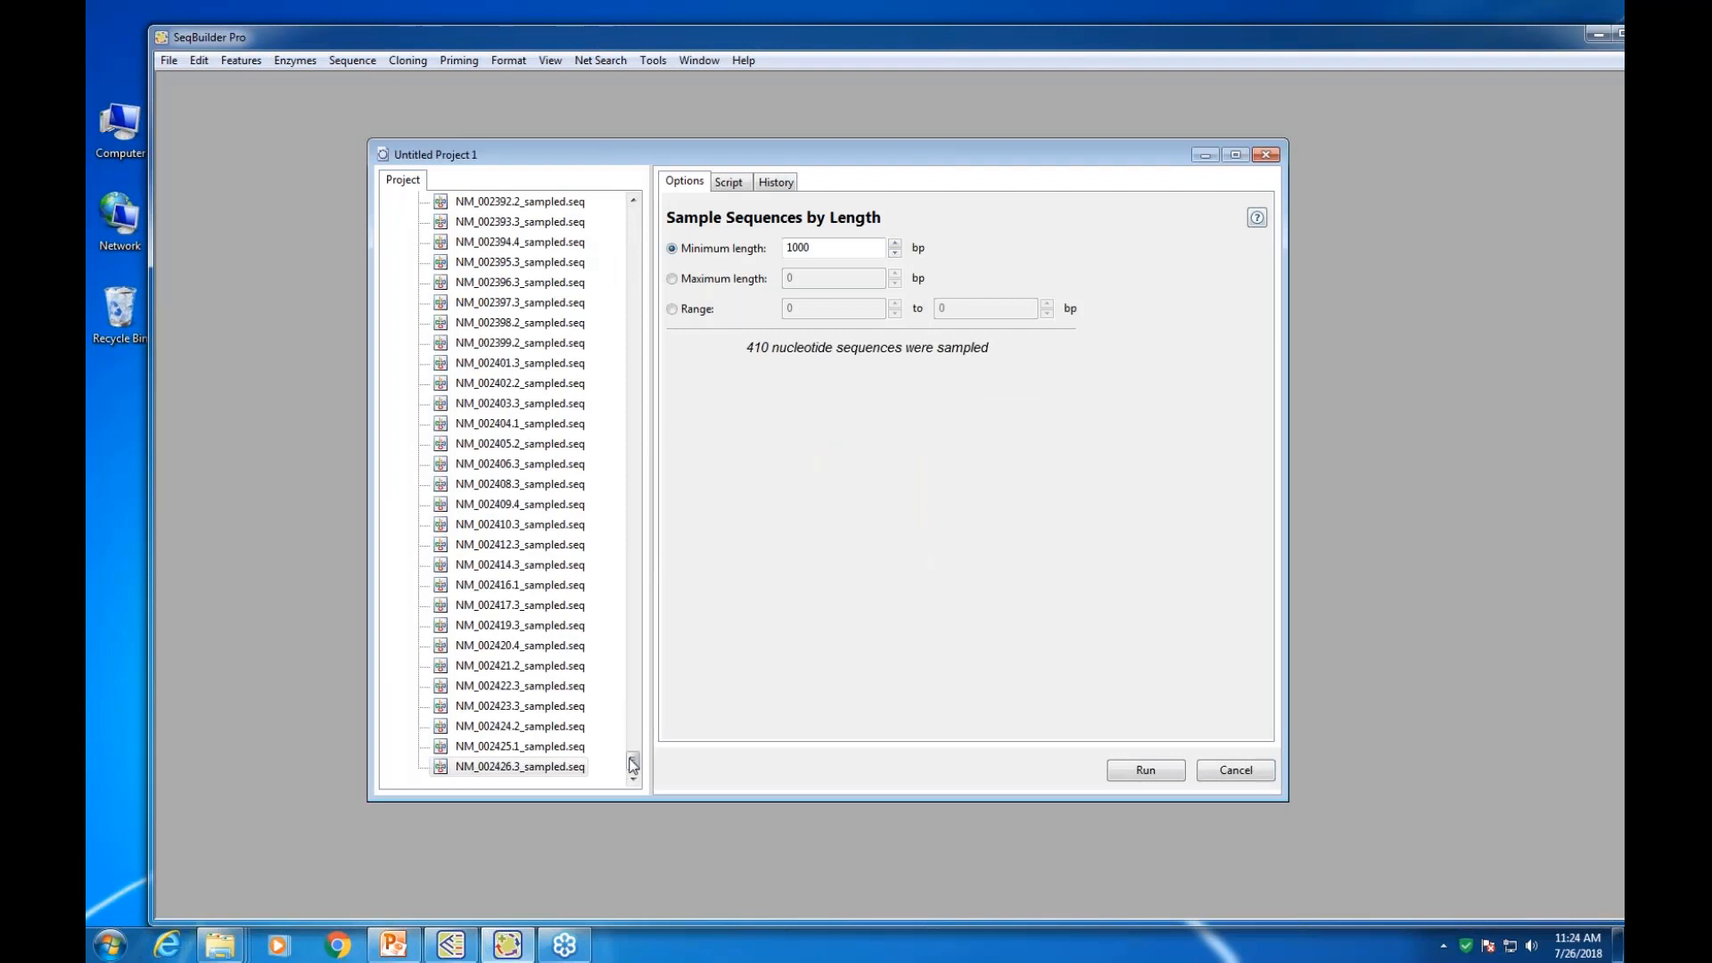
# Collapse the Sequences folder and select every sampled sequence under Results, from NM_001989.3 to NM_002426.3
pyautogui.moveTo(632, 764); pyautogui.dragTo(665, 507)
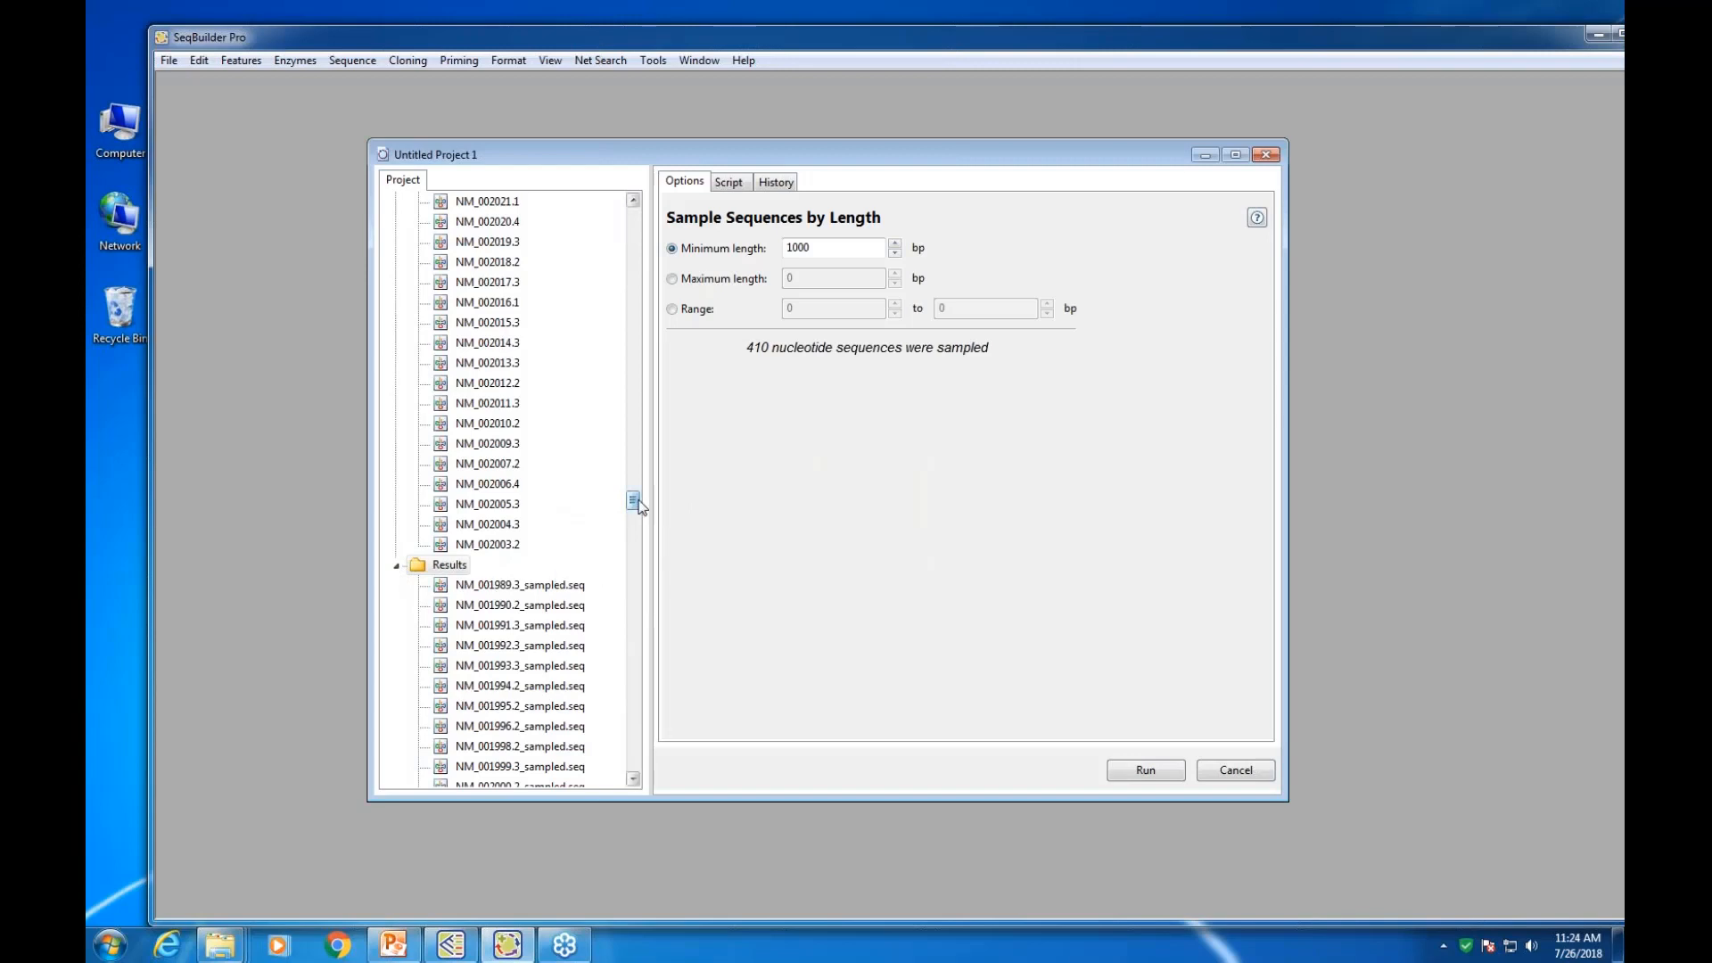
pyautogui.moveTo(633, 500); pyautogui.dragTo(637, 217)
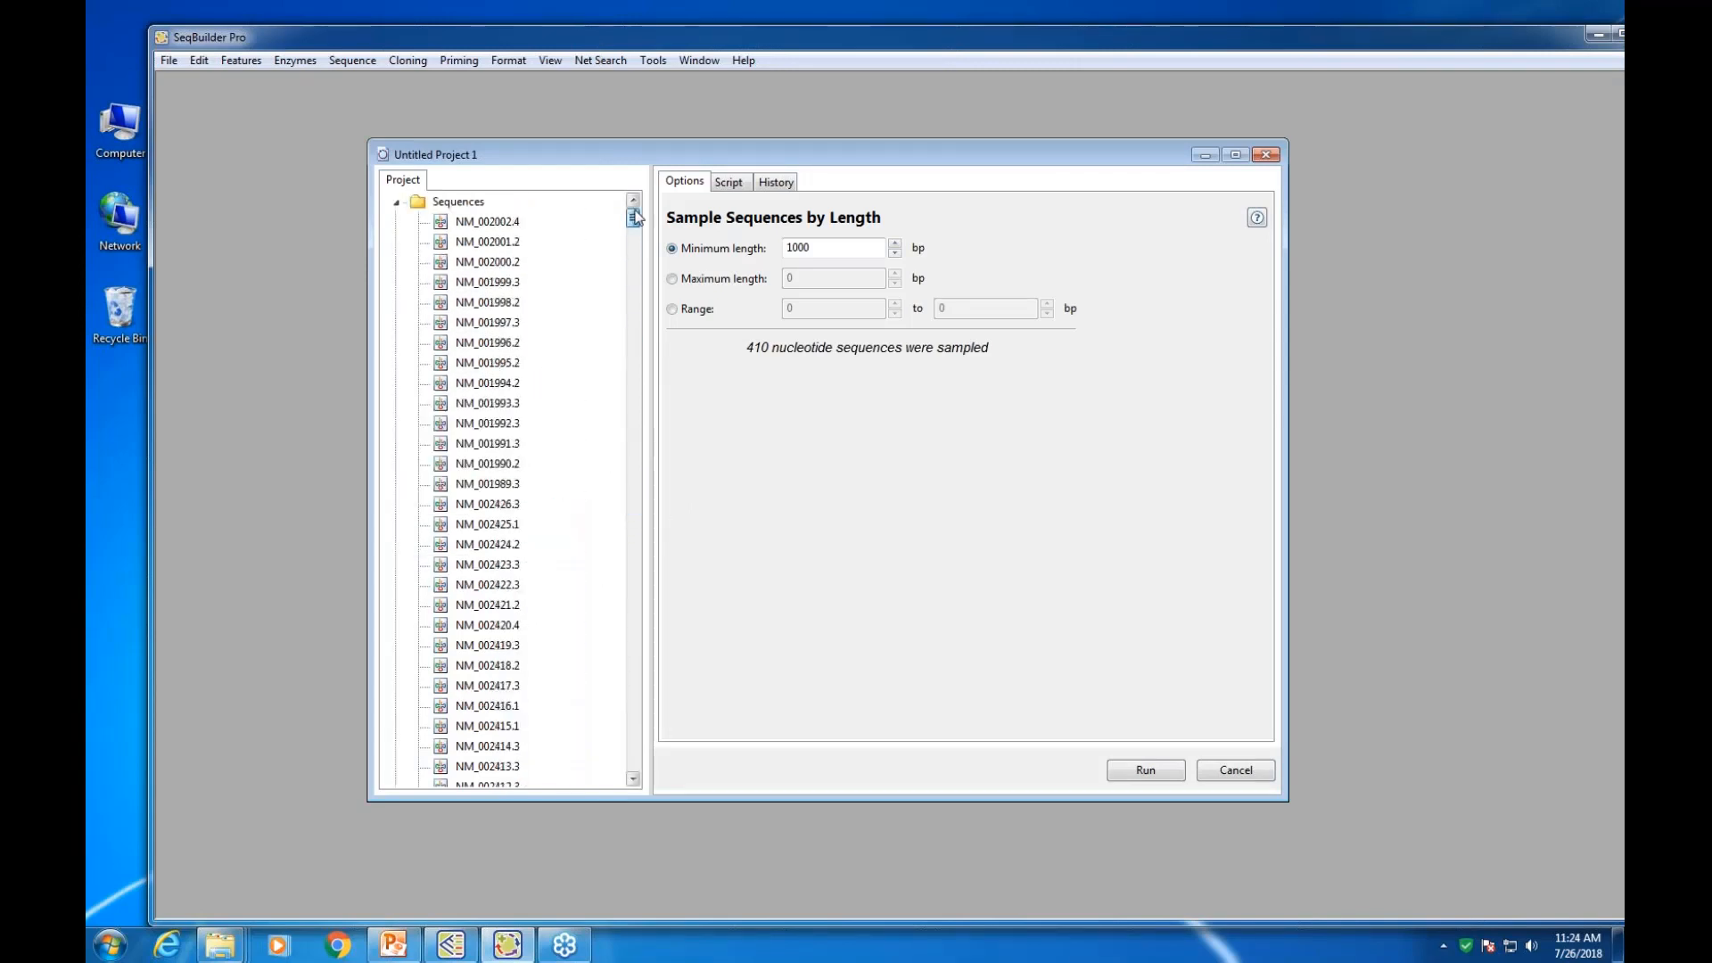
pyautogui.click(396, 202)
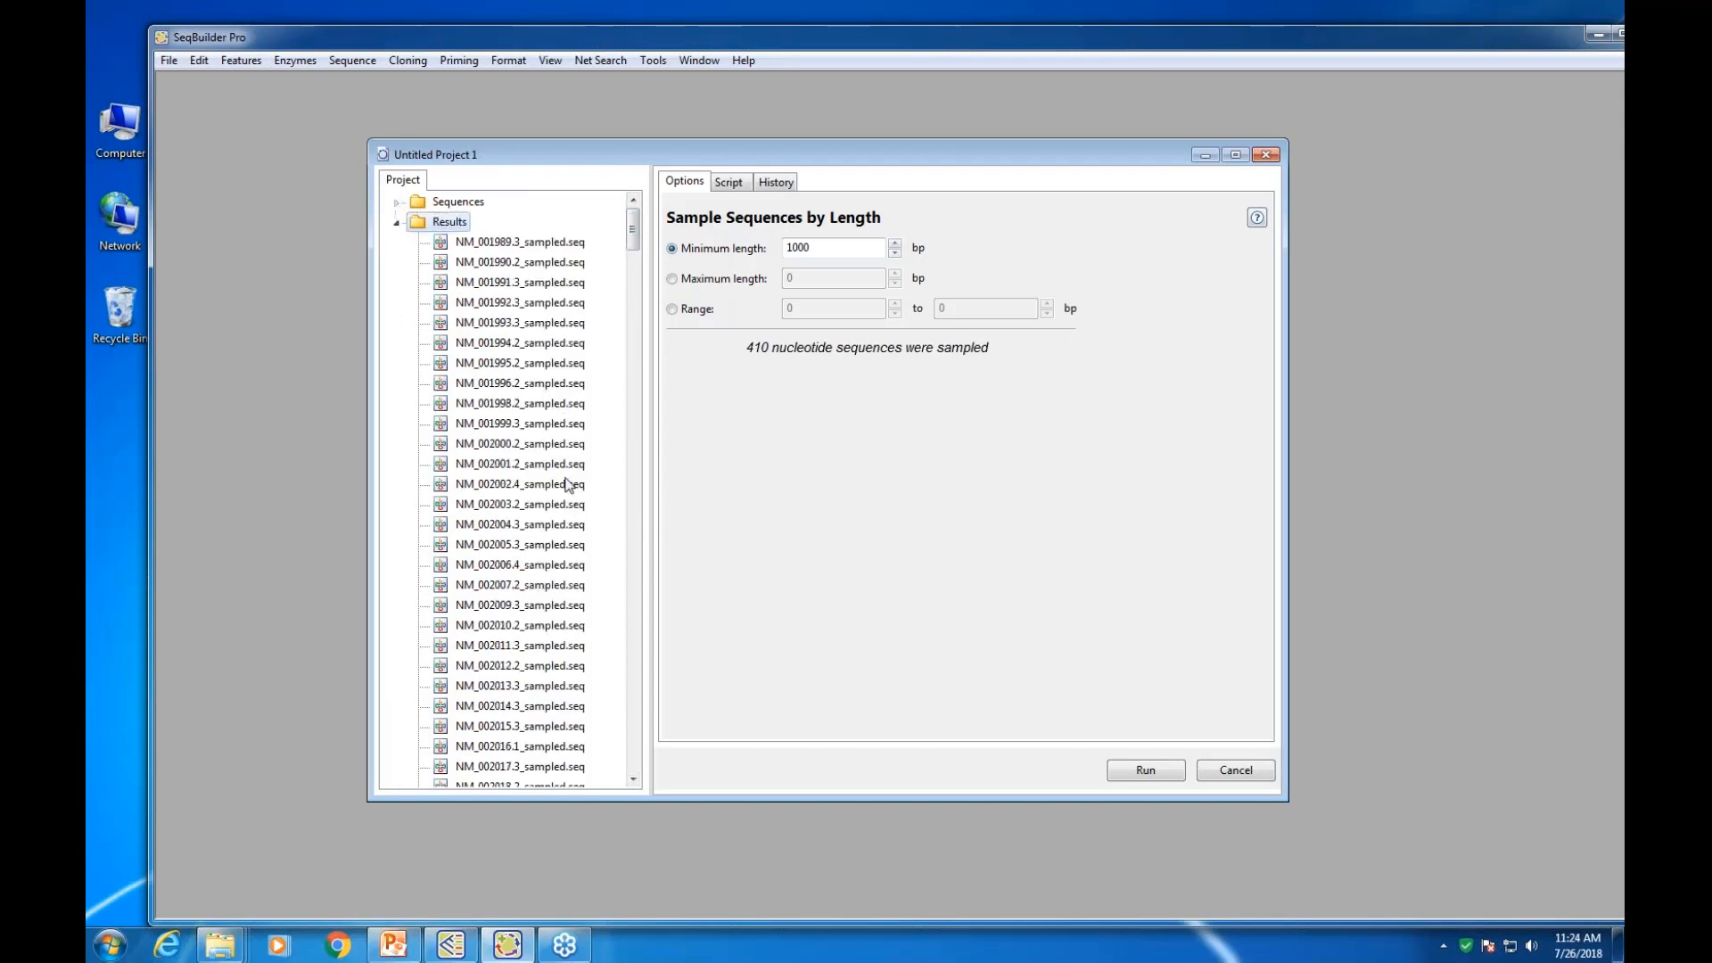
pyautogui.click(504, 242)
pyautogui.moveTo(630, 234); pyautogui.dragTo(667, 775)
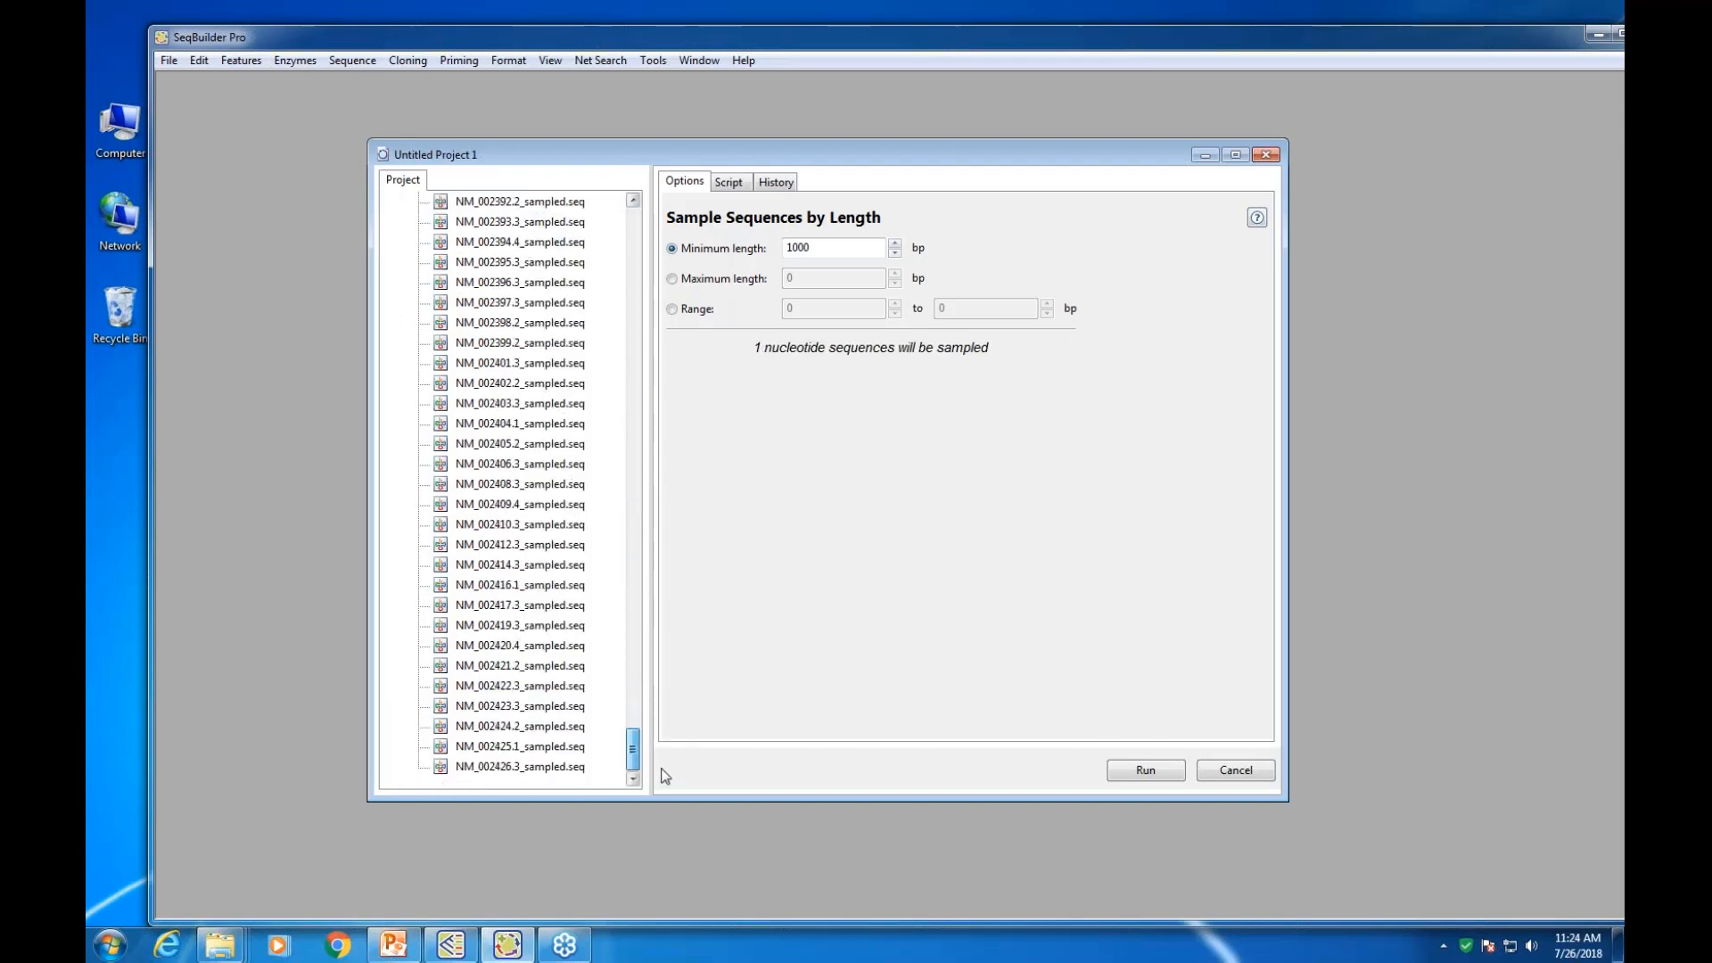
pyautogui.keyDown('shift'); pyautogui.click(529, 767); pyautogui.keyUp('shift')
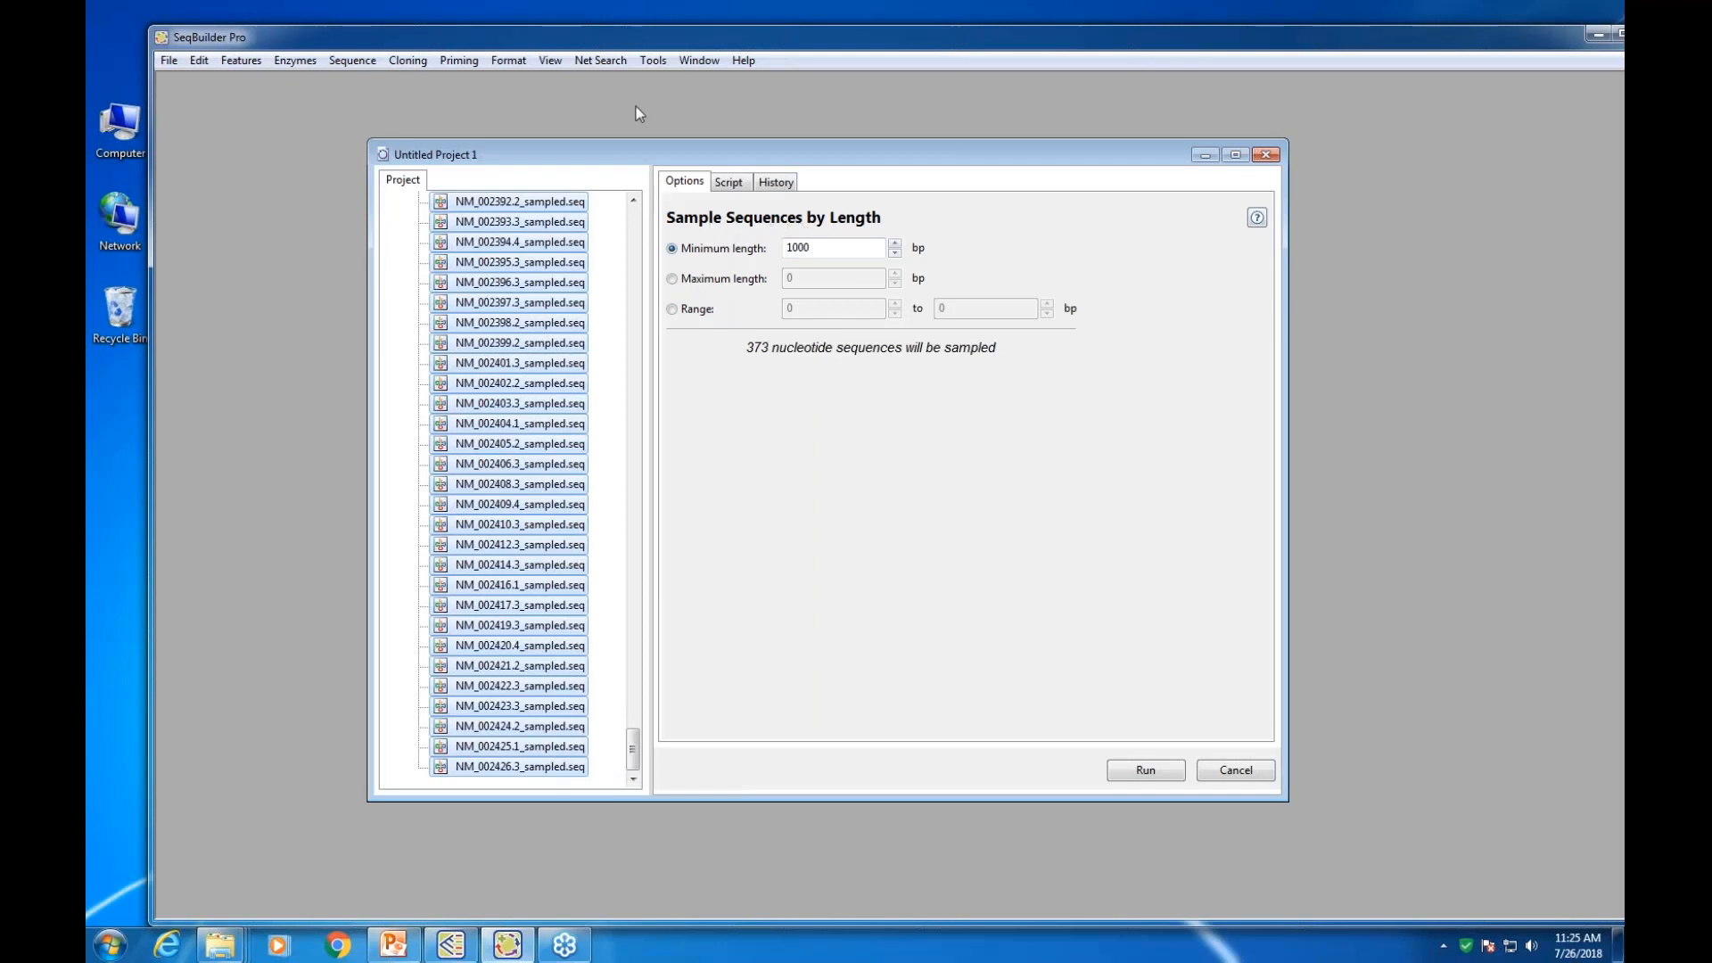
# Switch the project to sampling by 5' and 3' end tags and reposition its window
pyautogui.click(653, 60)
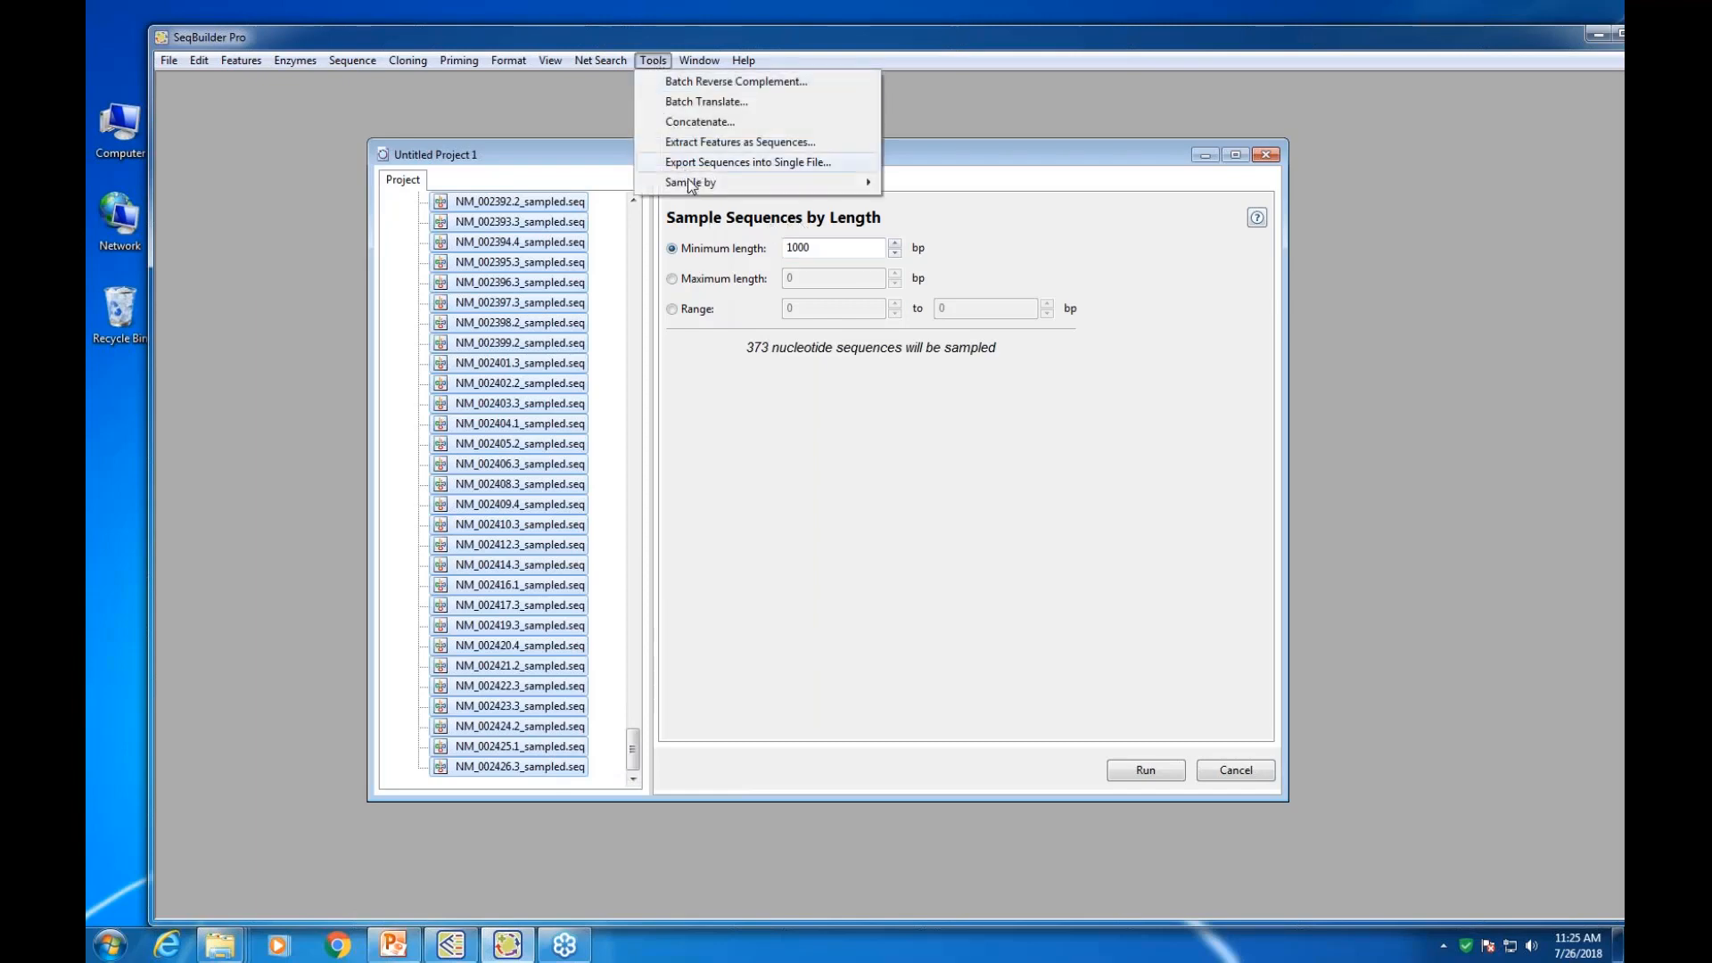
pyautogui.moveTo(691, 185)
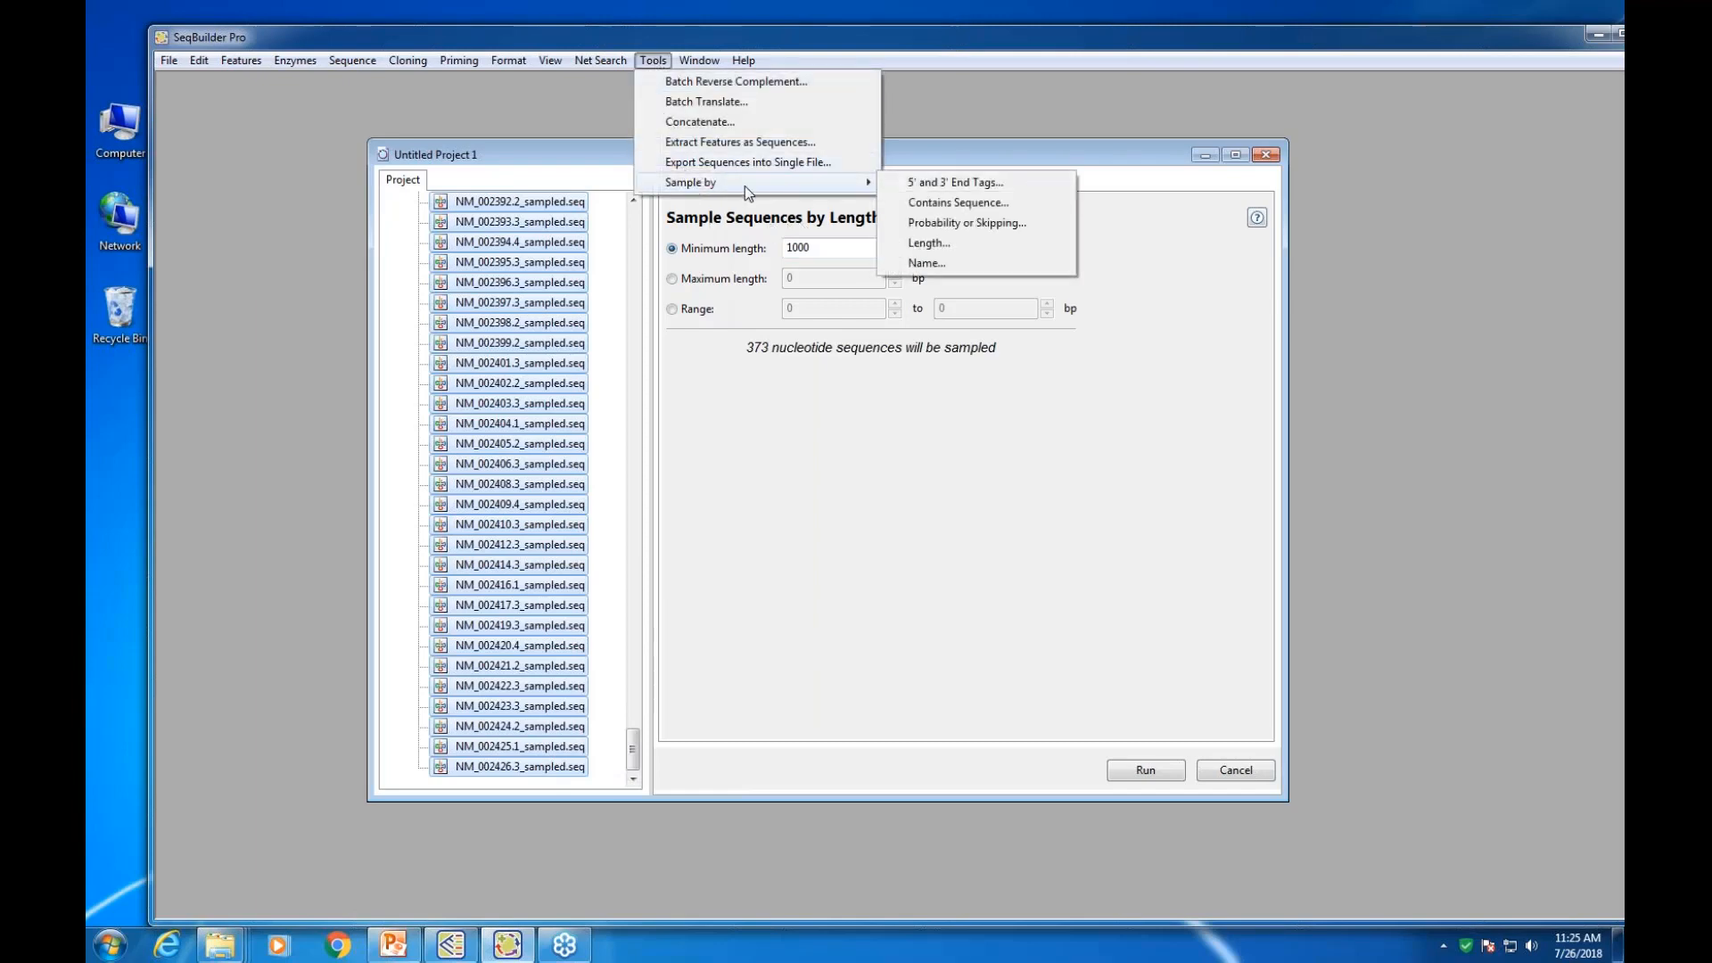
pyautogui.click(976, 181)
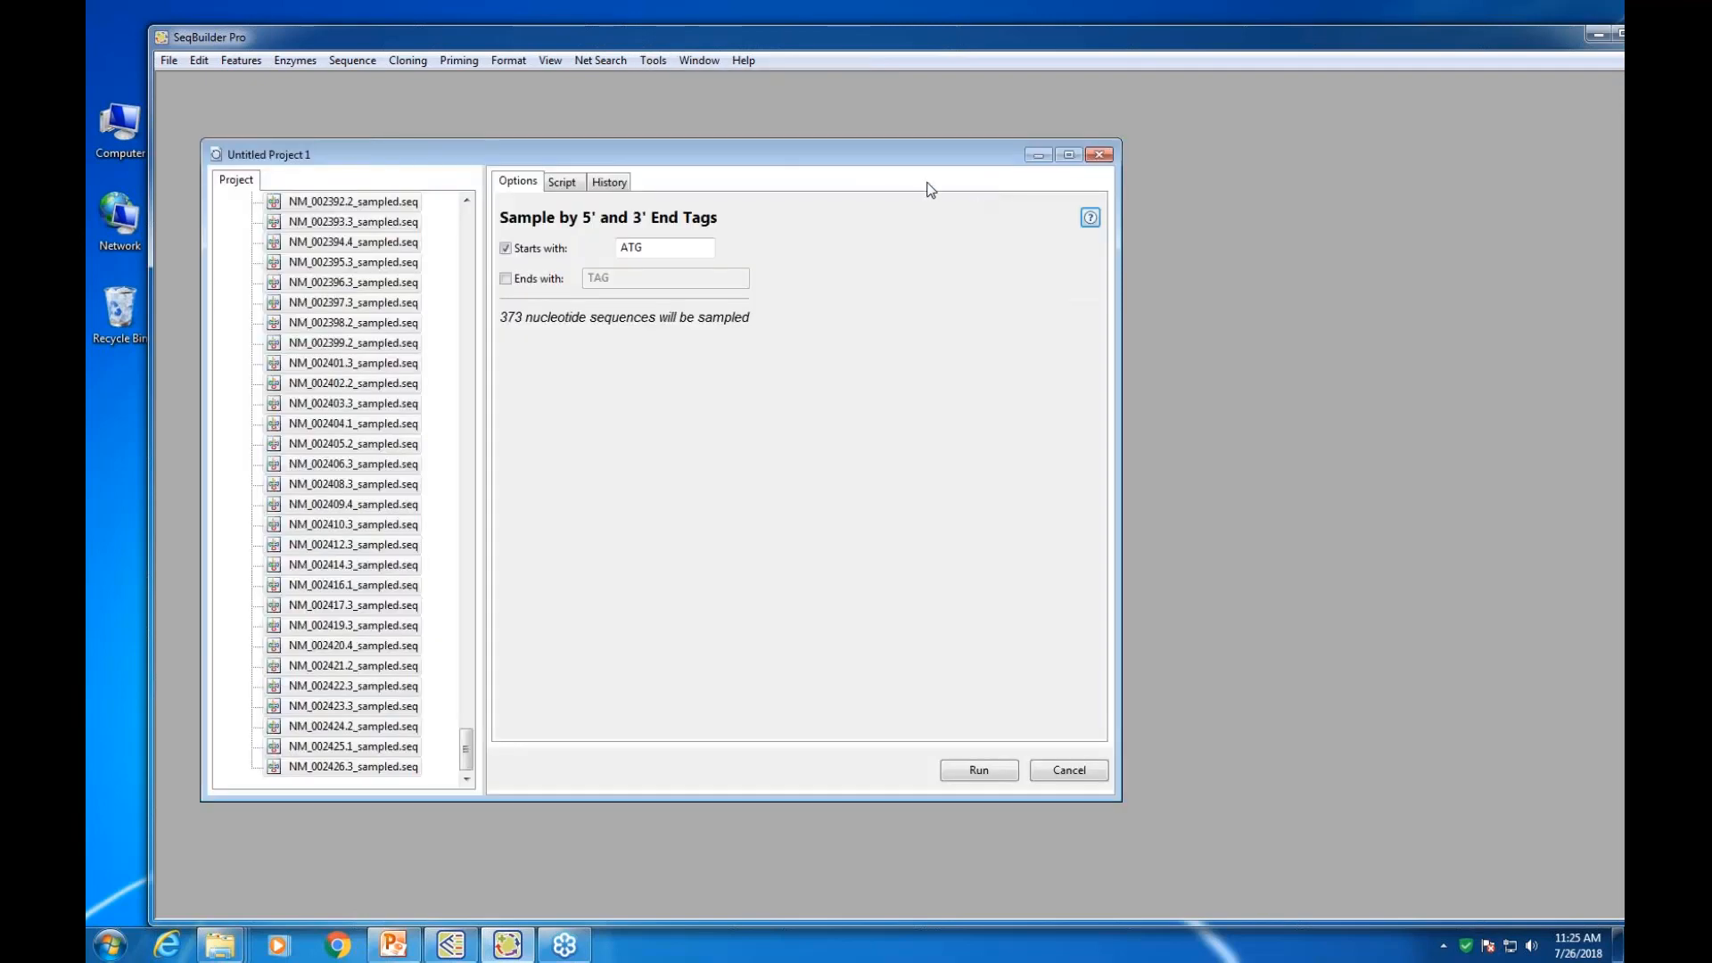
pyautogui.moveTo(657, 156); pyautogui.dragTo(804, 147)
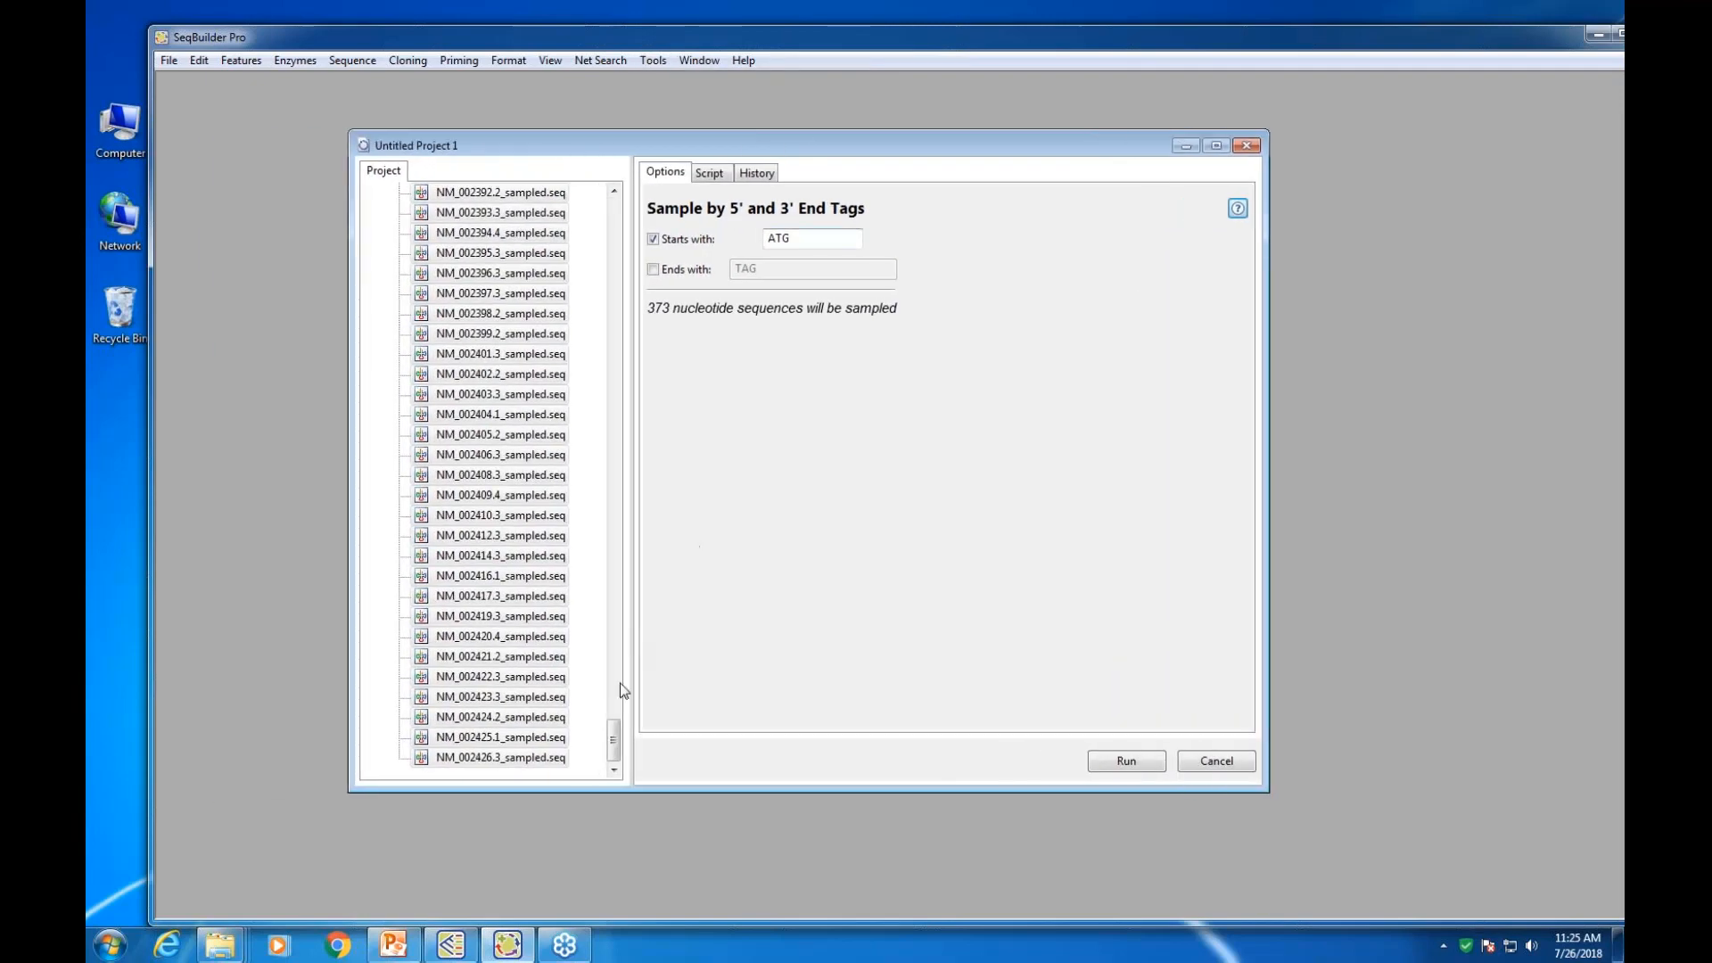
# Sample the whole Results folder for sequences starting with ATG and select NM_002043.2_sampled_sampled.seq
pyautogui.moveTo(613, 747); pyautogui.dragTo(624, 214)
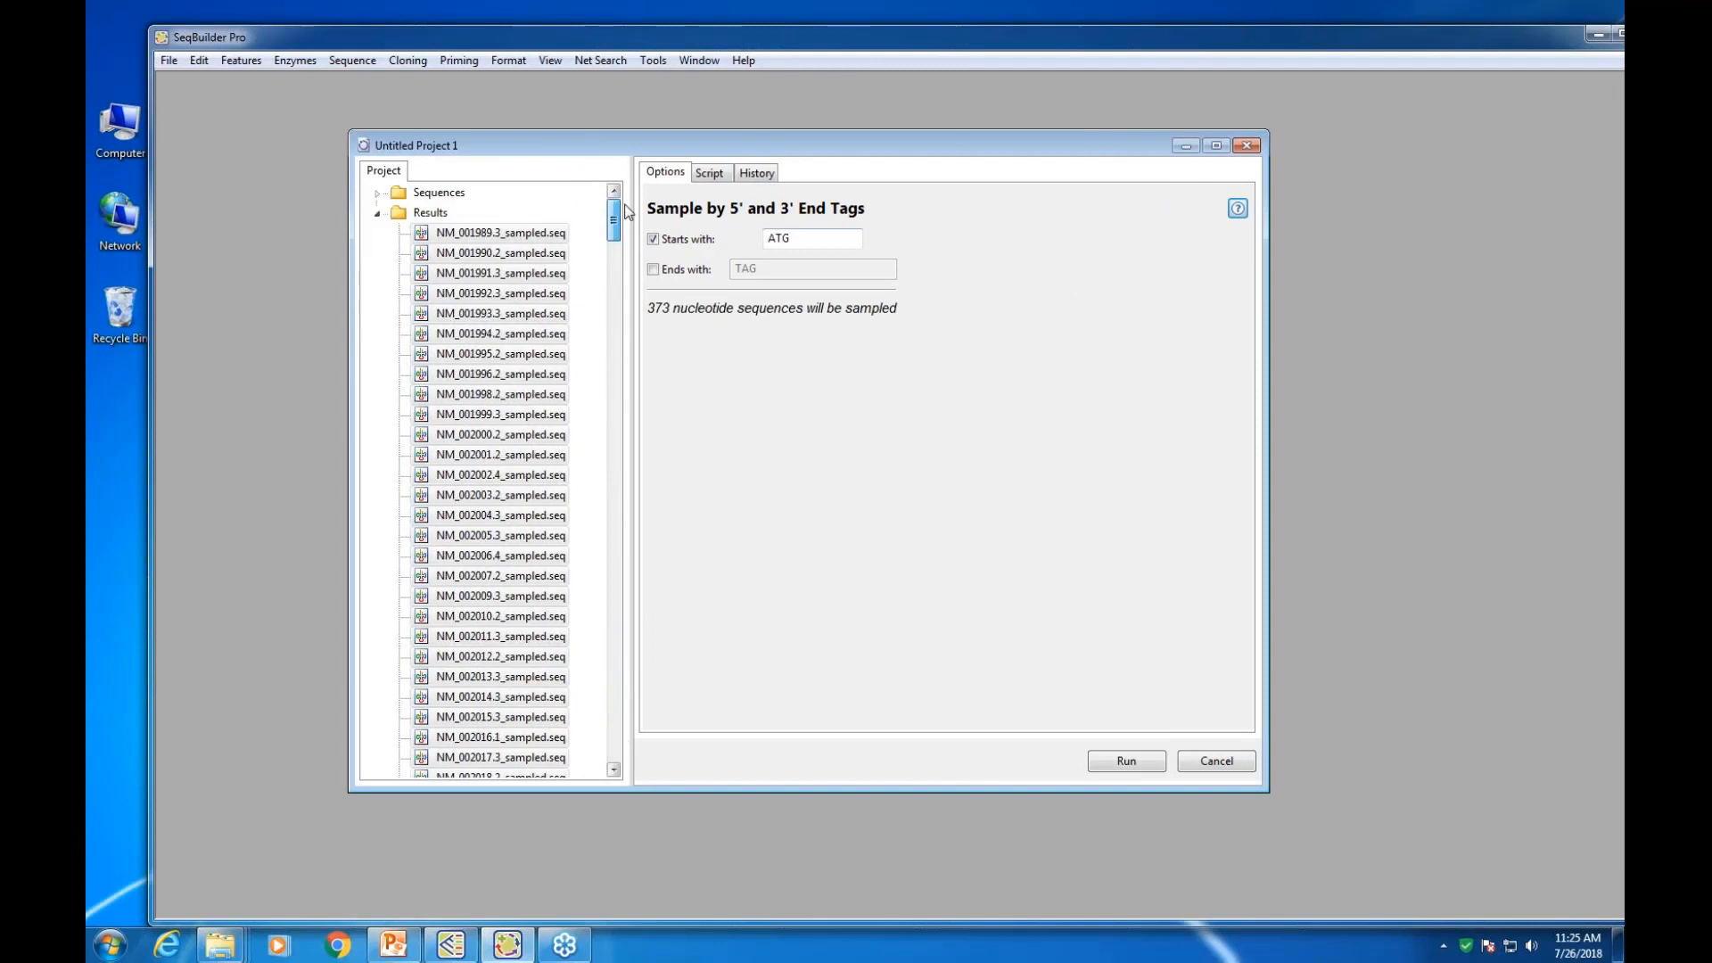
pyautogui.click(428, 212)
pyautogui.click(460, 233)
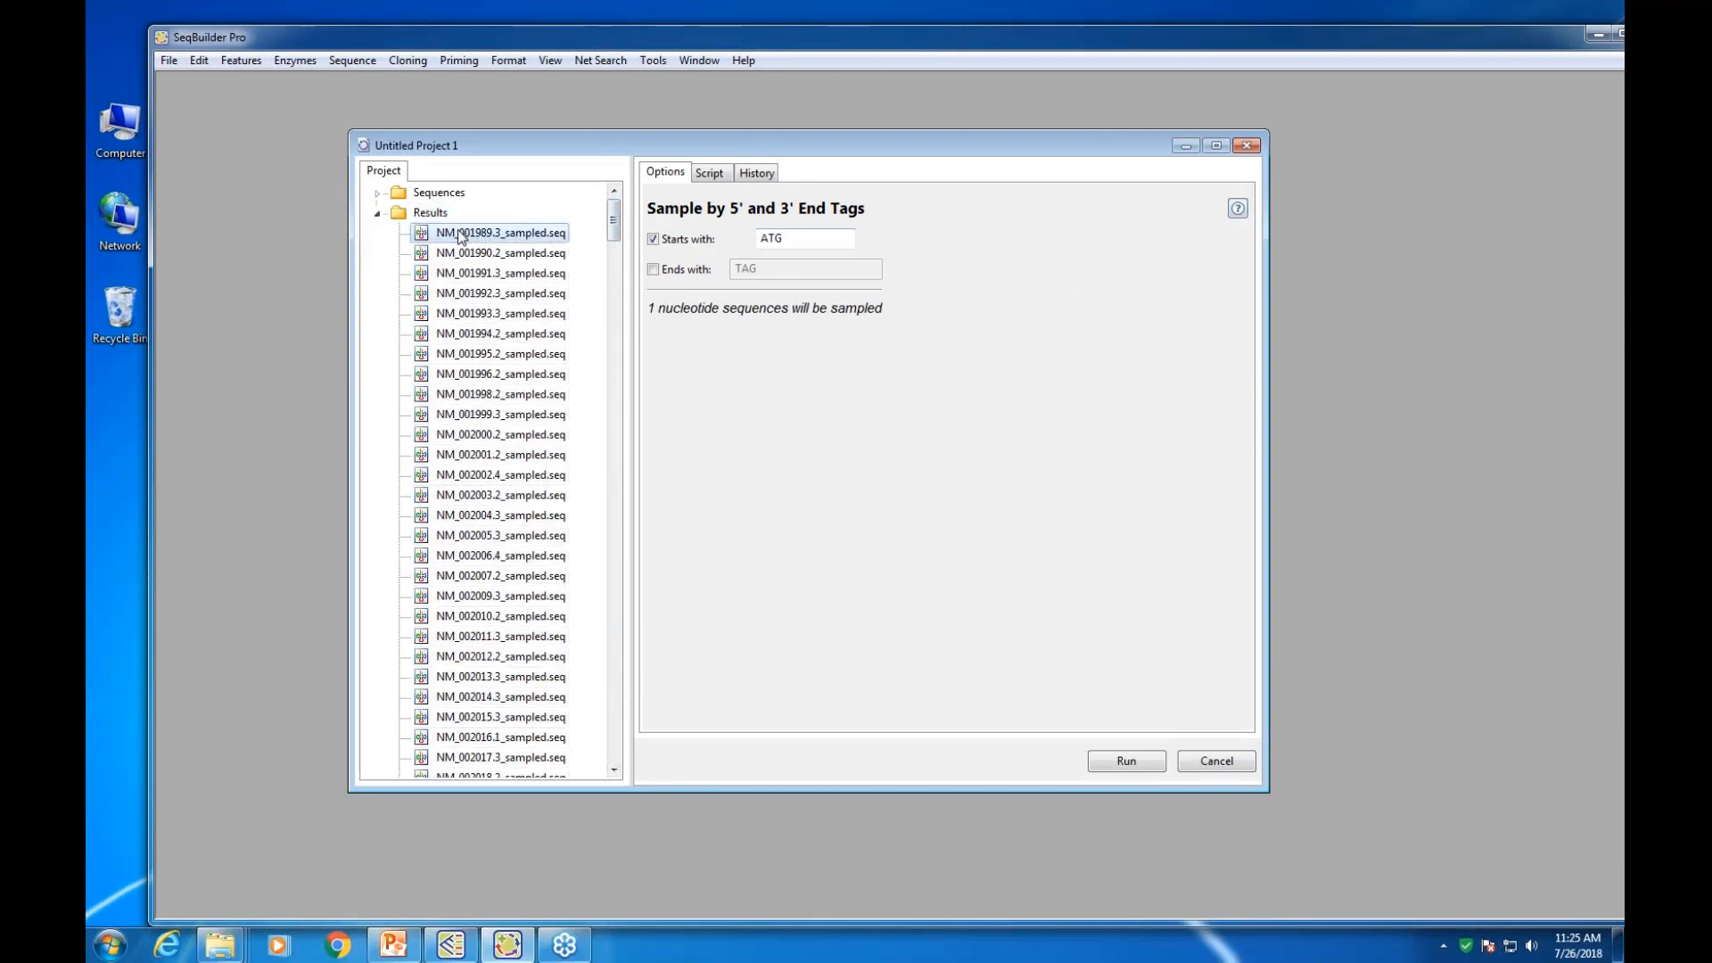
pyautogui.click(433, 217)
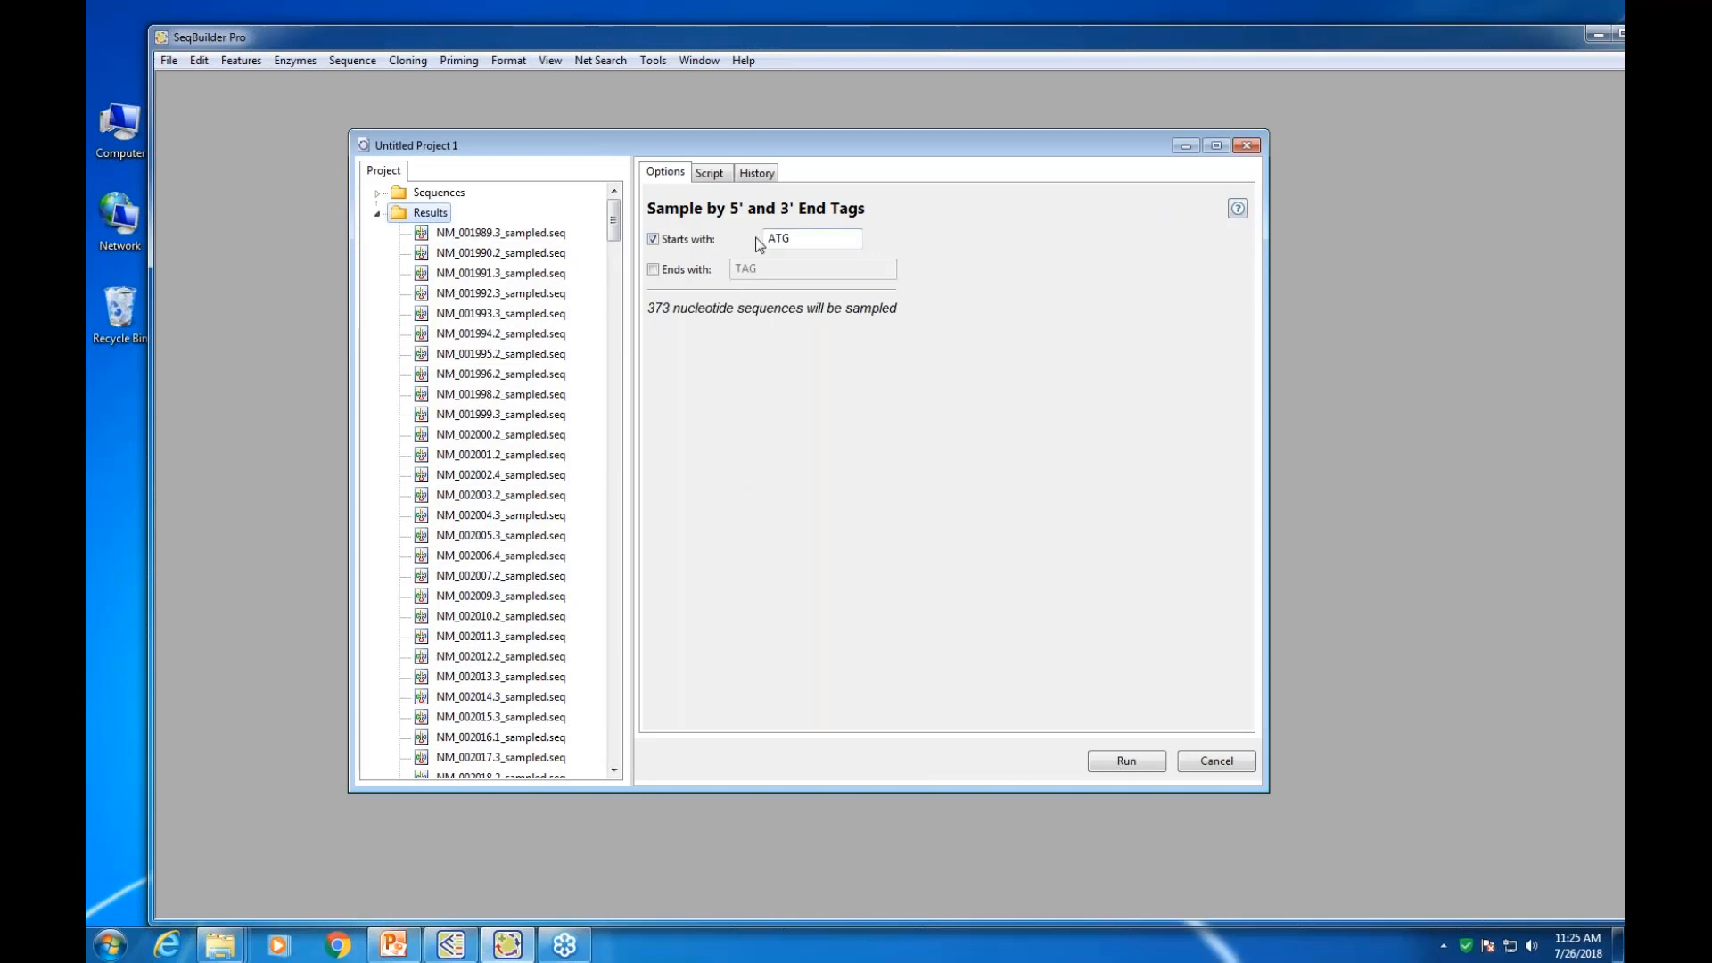
pyautogui.click(1135, 769)
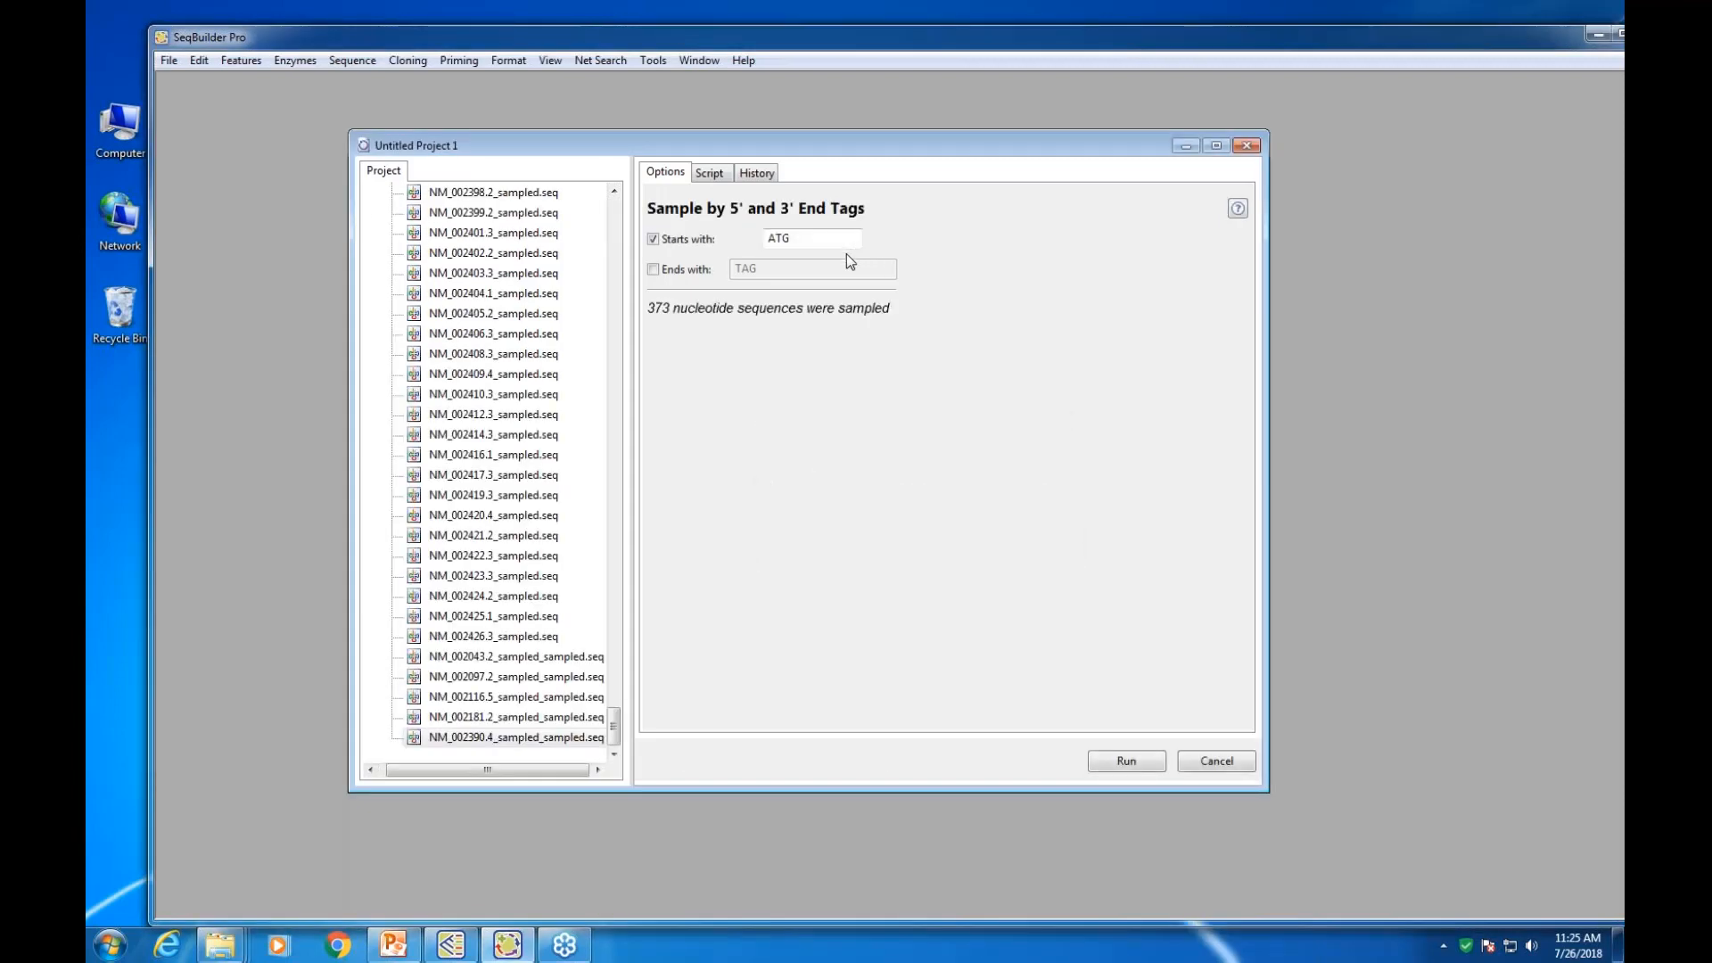
pyautogui.click(505, 661)
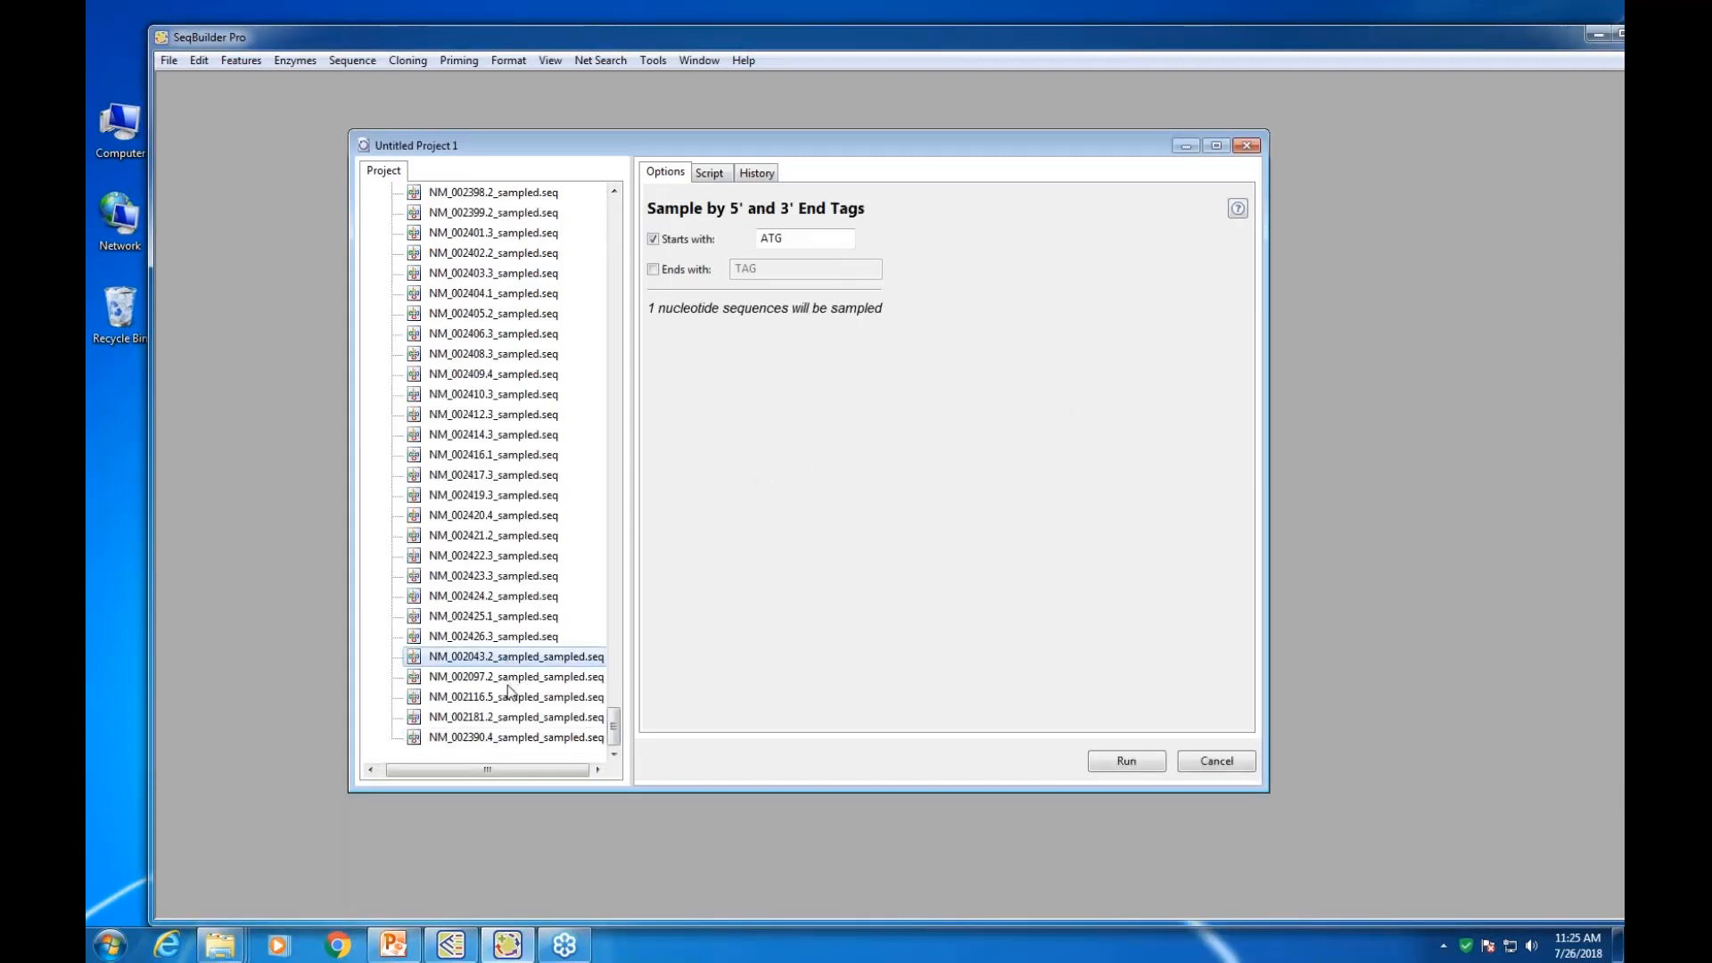
# Create a new folder in Results and move the five ATG-sampled sequences, NM_002043.2 to NM_002390.4, into it
pyautogui.rightClick(527, 658)
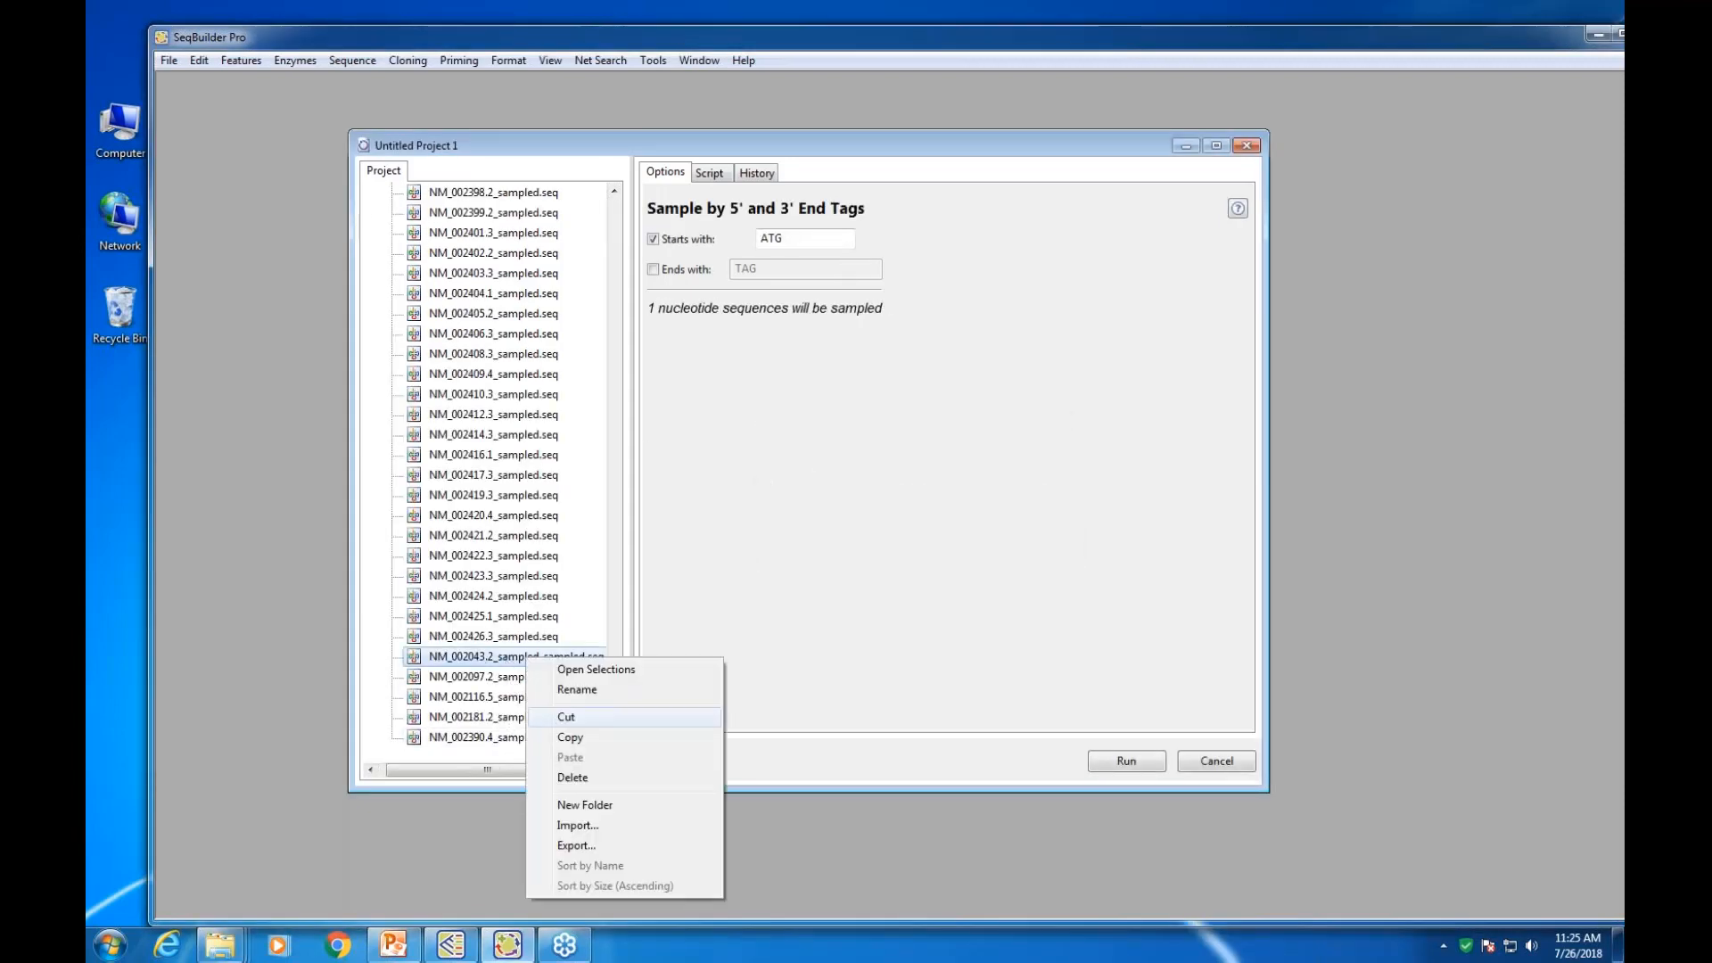
pyautogui.click(576, 805)
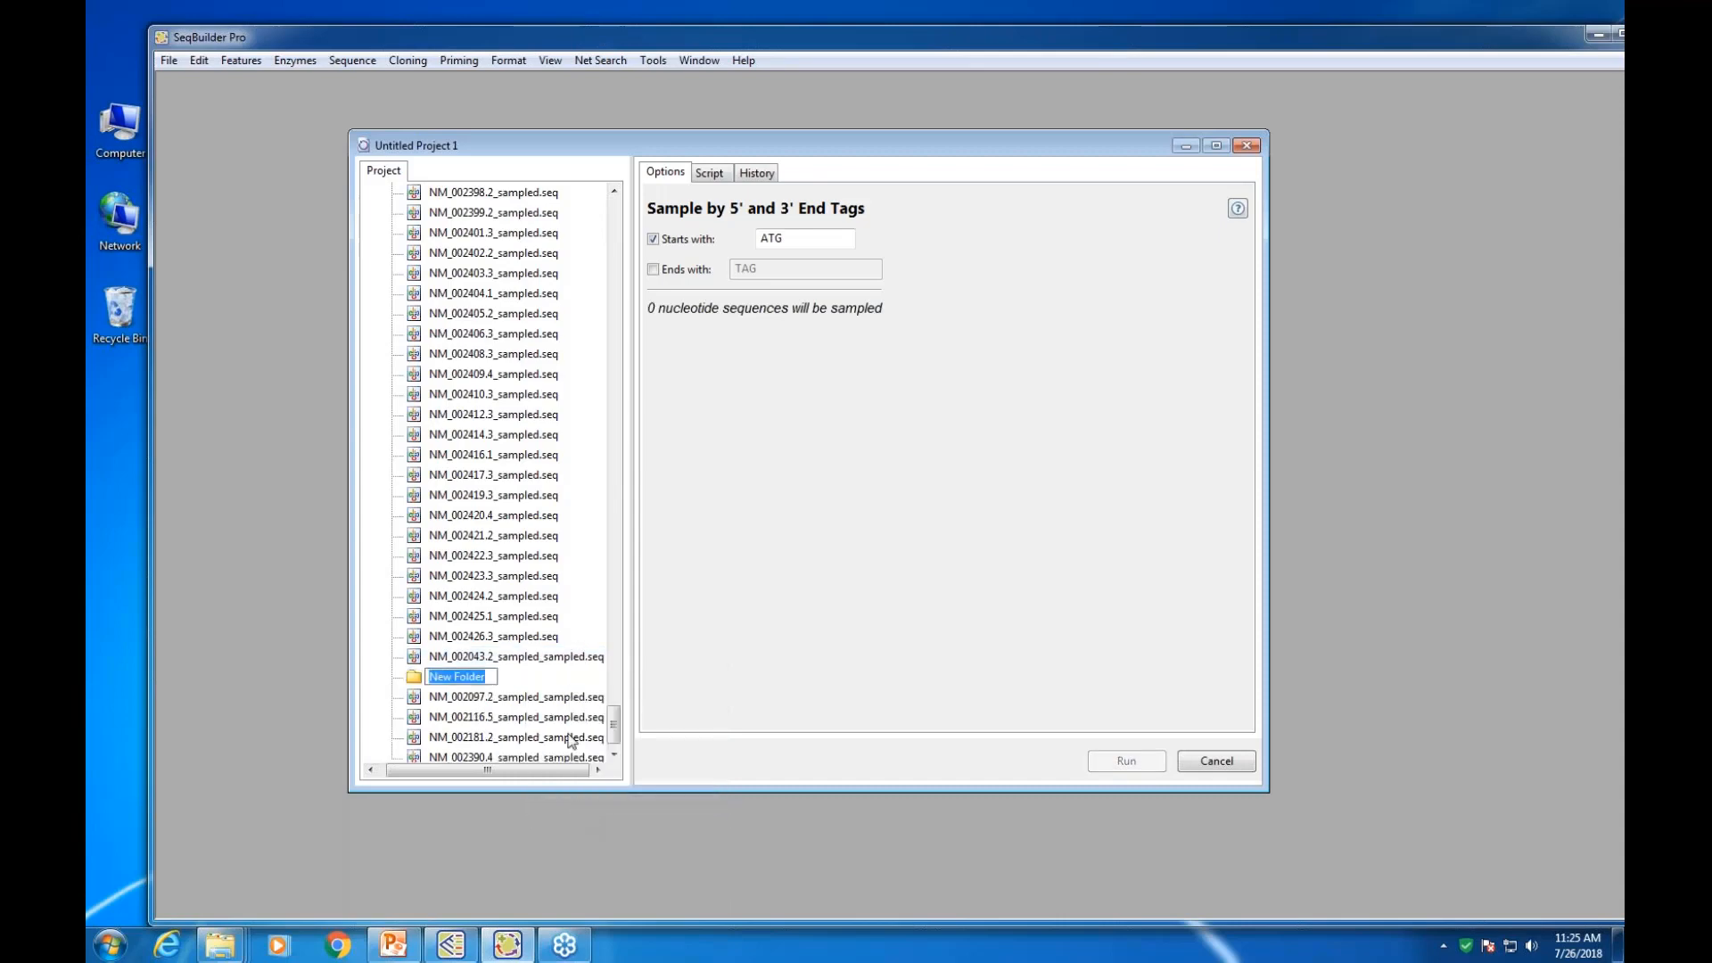
pyautogui.moveTo(542, 664); pyautogui.dragTo(473, 661)
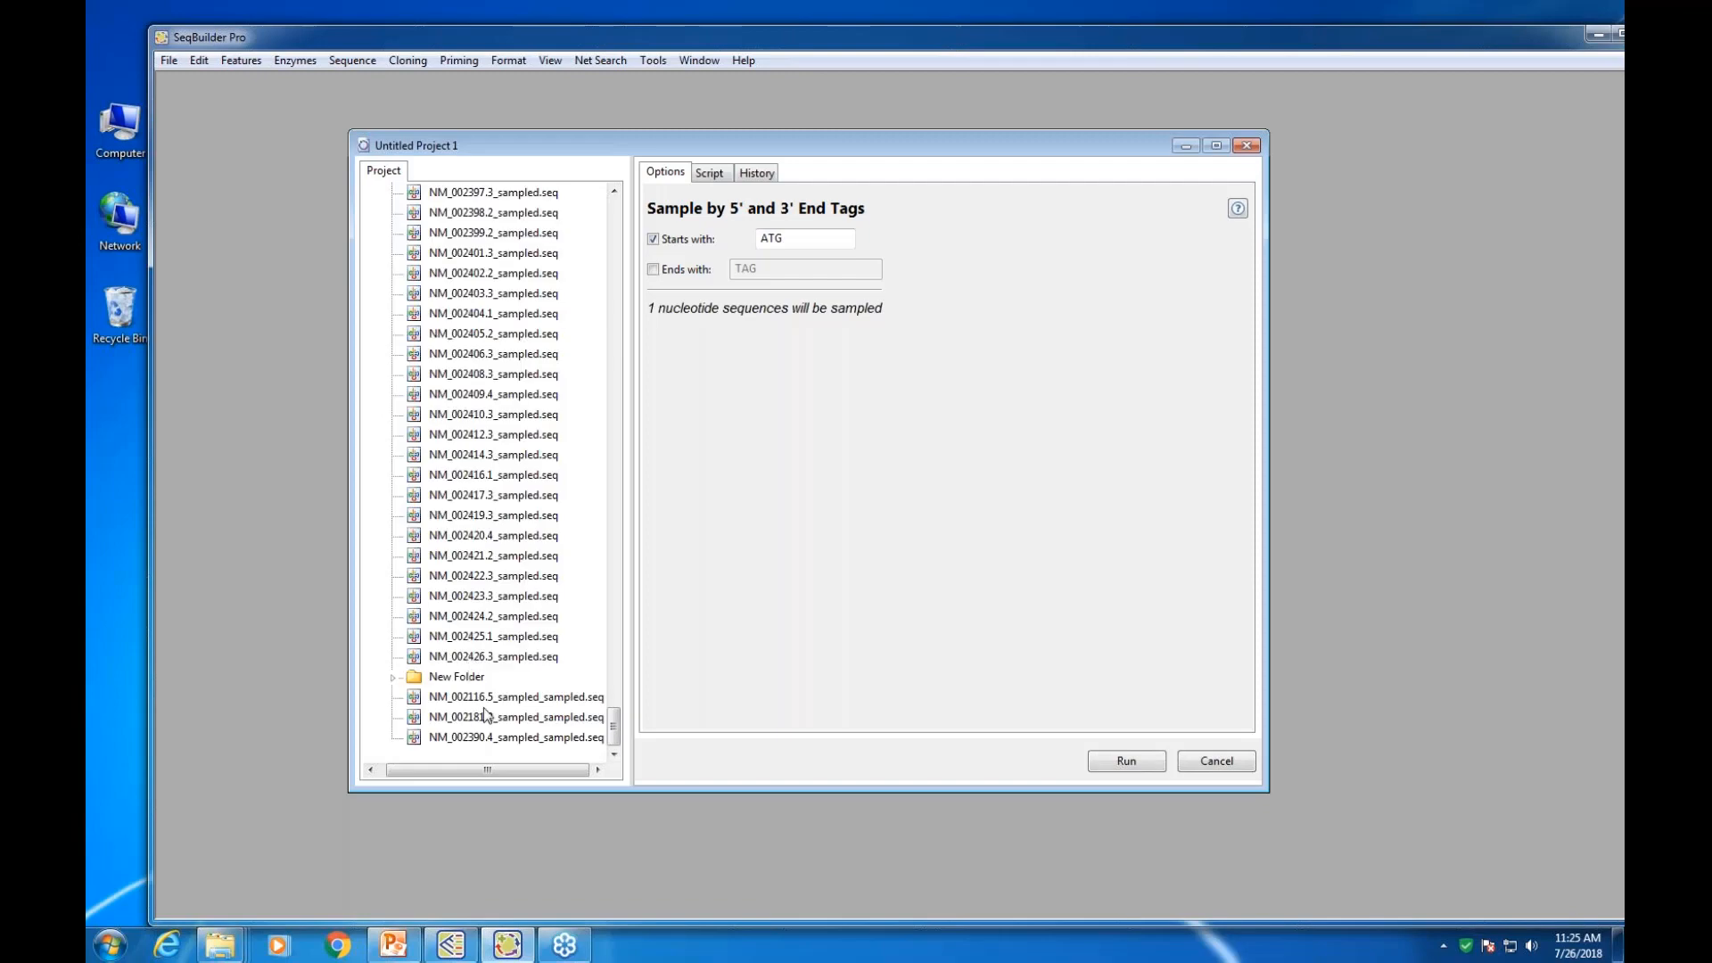
pyautogui.click(487, 704)
pyautogui.keyDown('shift'); pyautogui.click(493, 738); pyautogui.keyUp('shift')
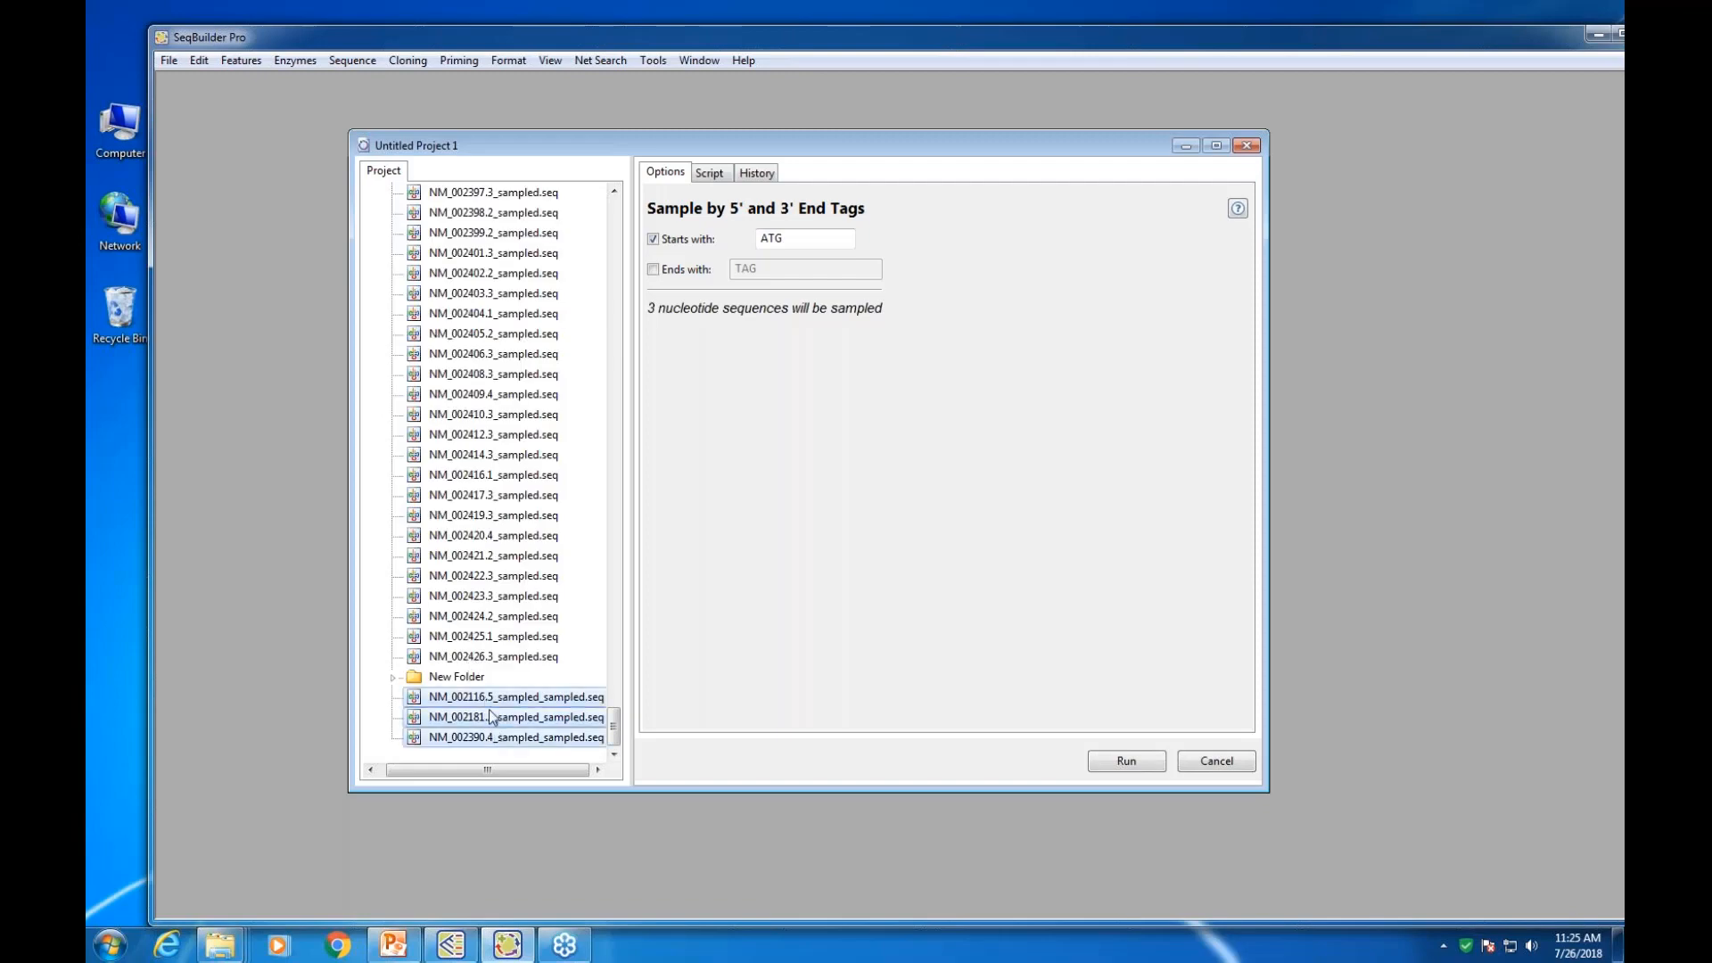
pyautogui.moveTo(491, 716); pyautogui.dragTo(476, 681)
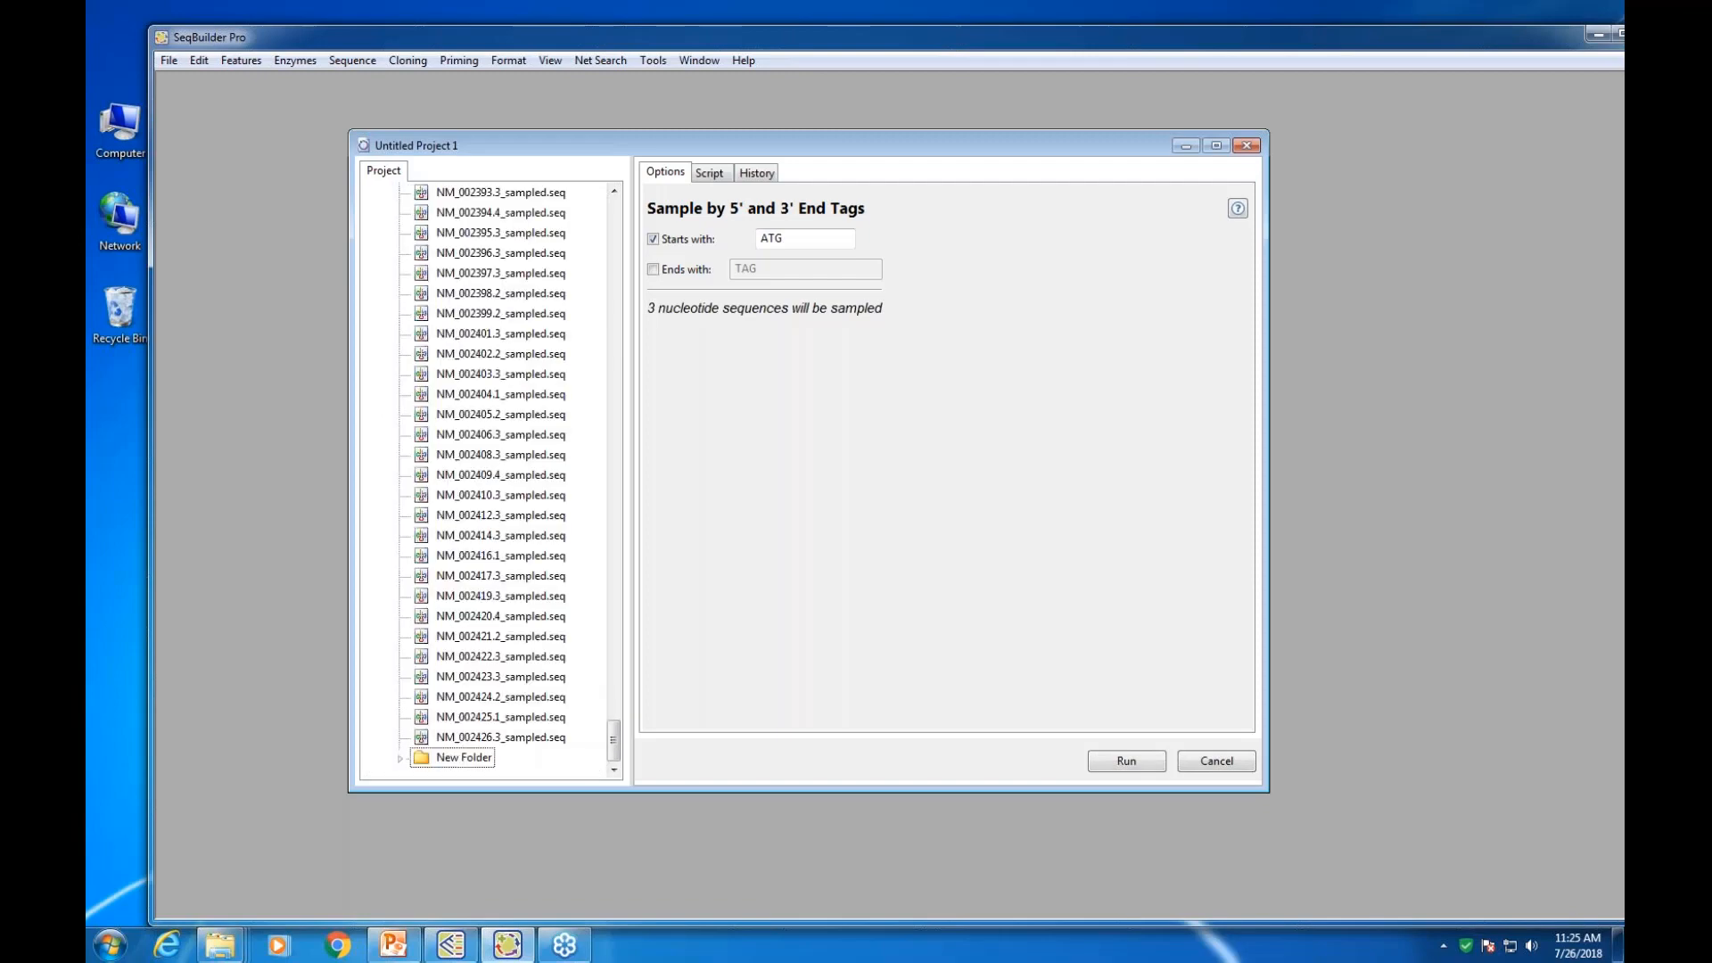
# Expand the new folder and select all its sequences, from NM_002043.2 to NM_002390.4
pyautogui.rightClick(465, 759)
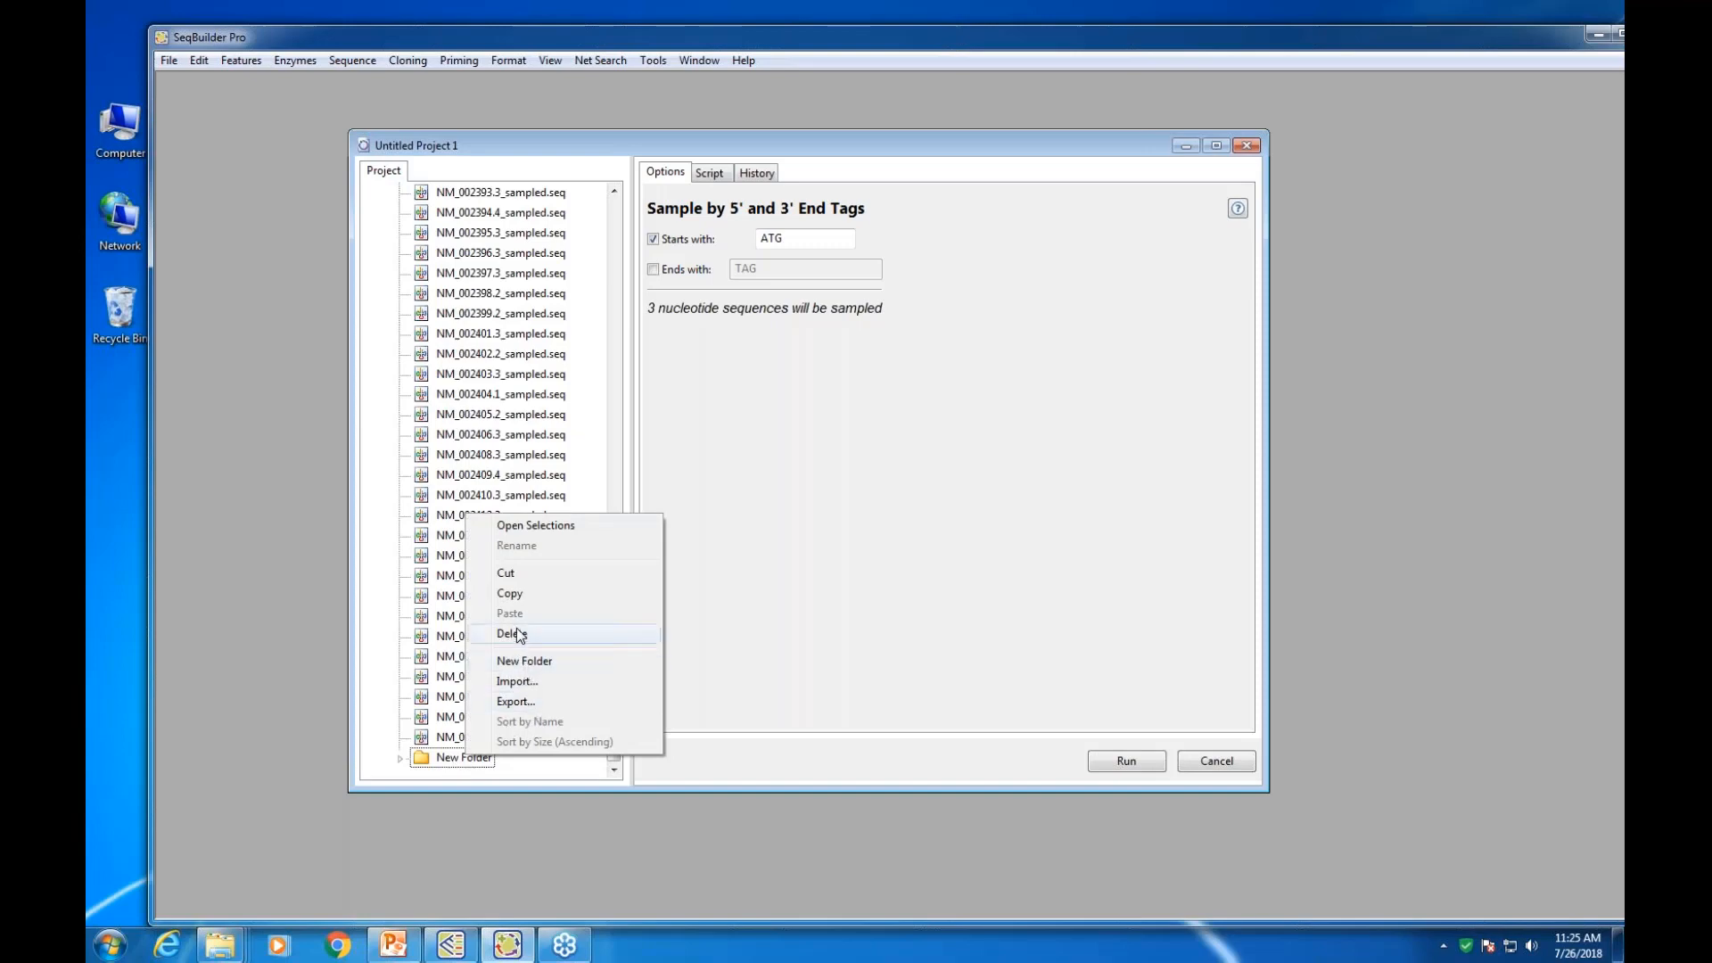
pyautogui.click(447, 763)
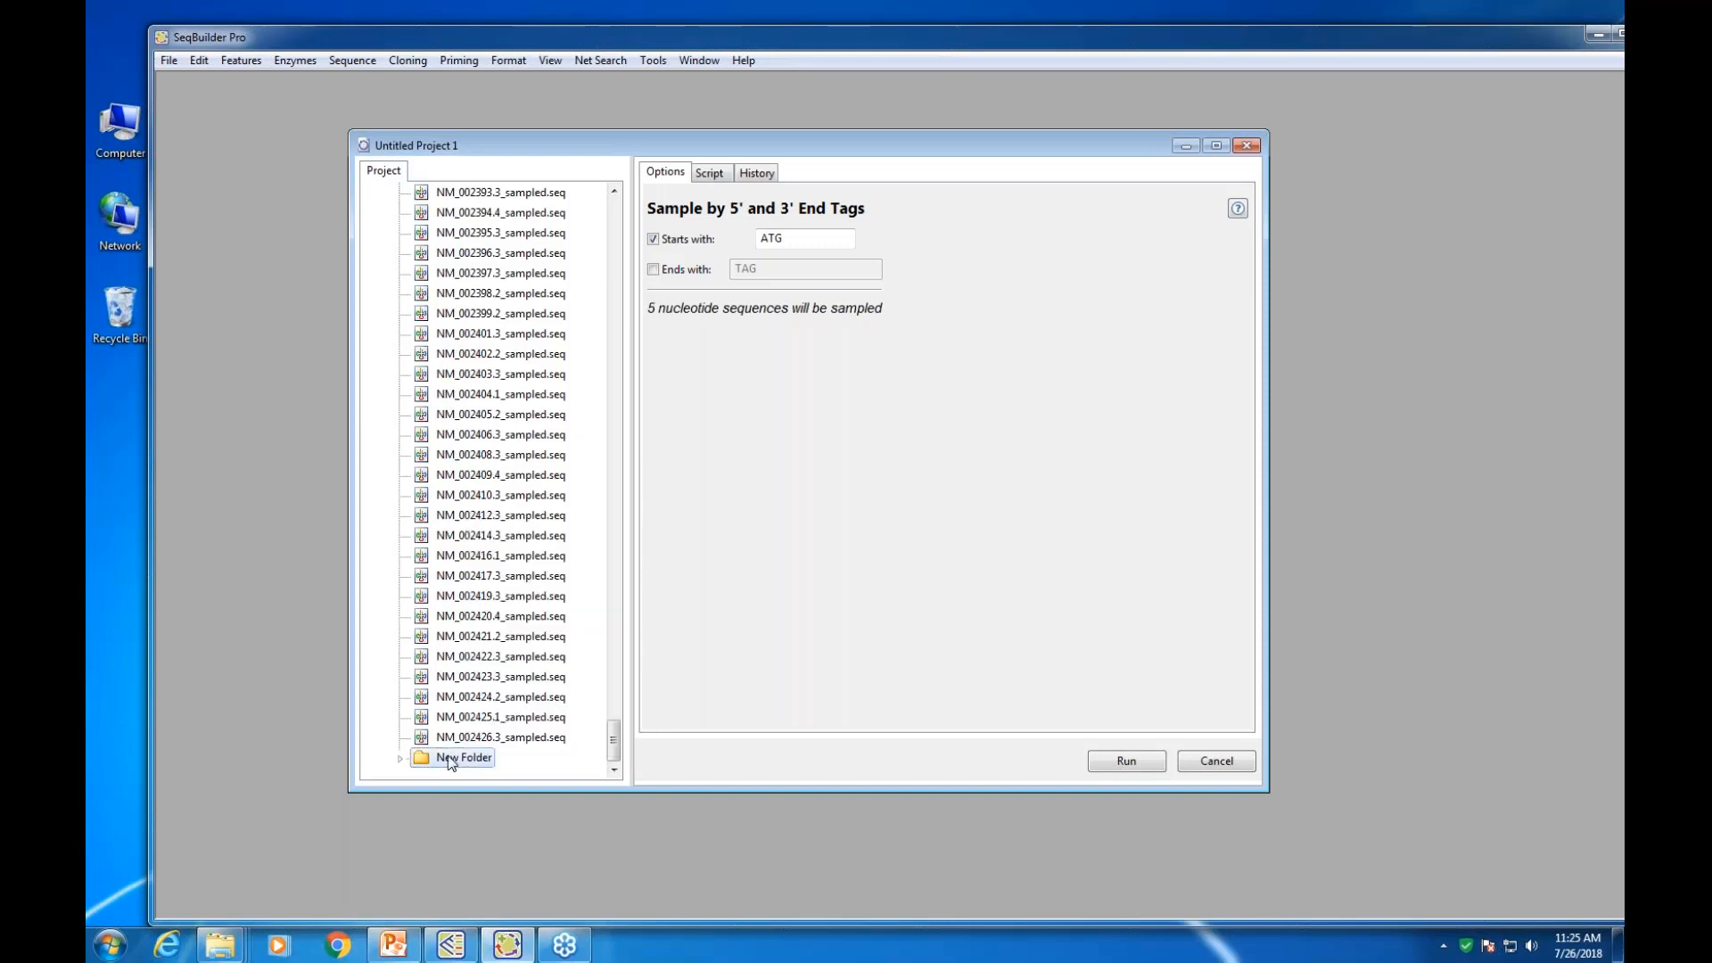
pyautogui.click(401, 758)
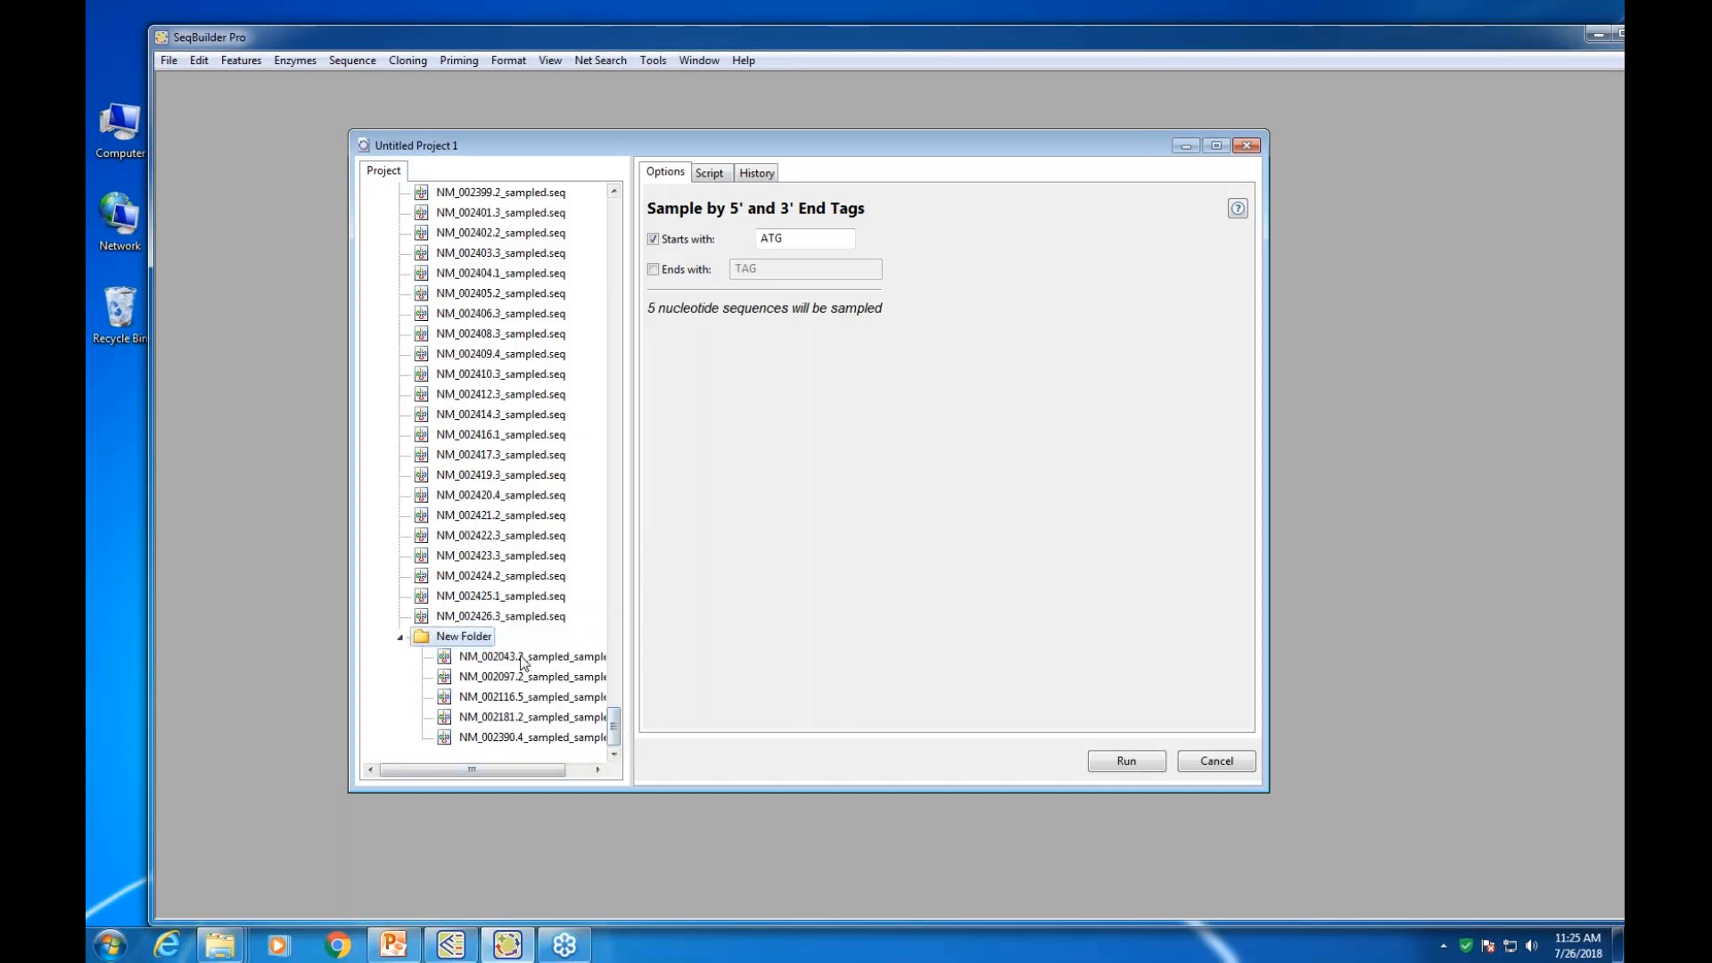
pyautogui.click(524, 659)
pyautogui.keyDown('shift'); pyautogui.click(519, 740); pyautogui.keyUp('shift')
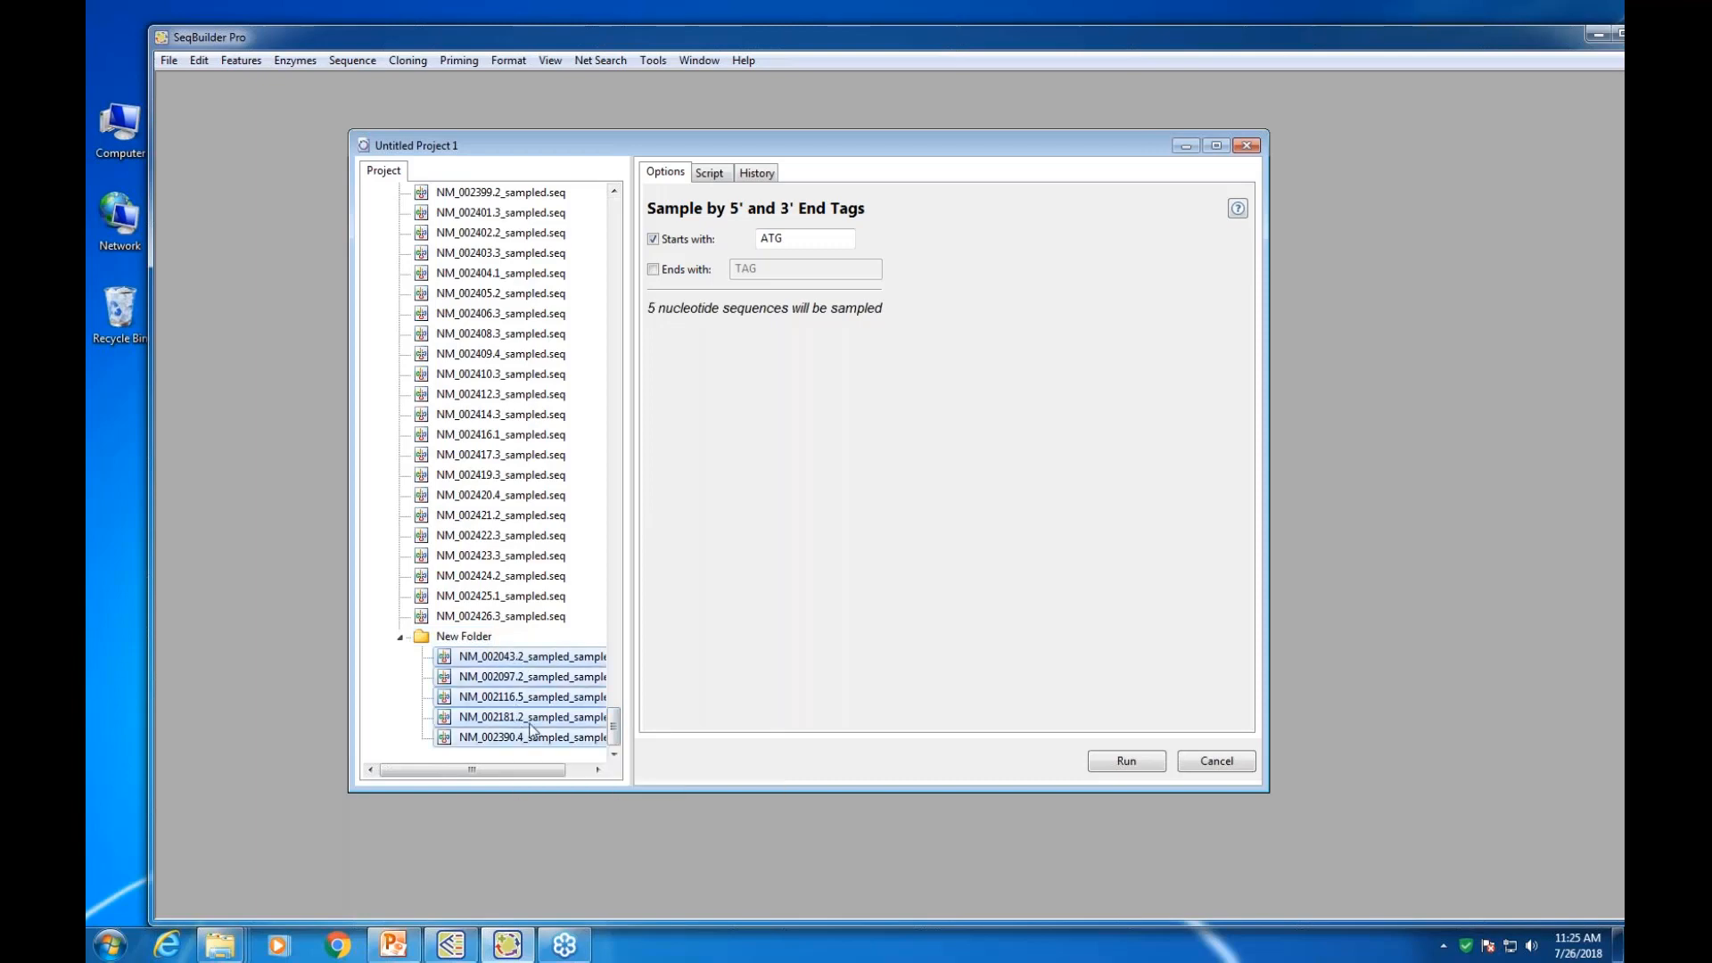
# Batch translate the selected sequences using the default reading frame, Standard Genetic Code and .fap output format
pyautogui.click(652, 59)
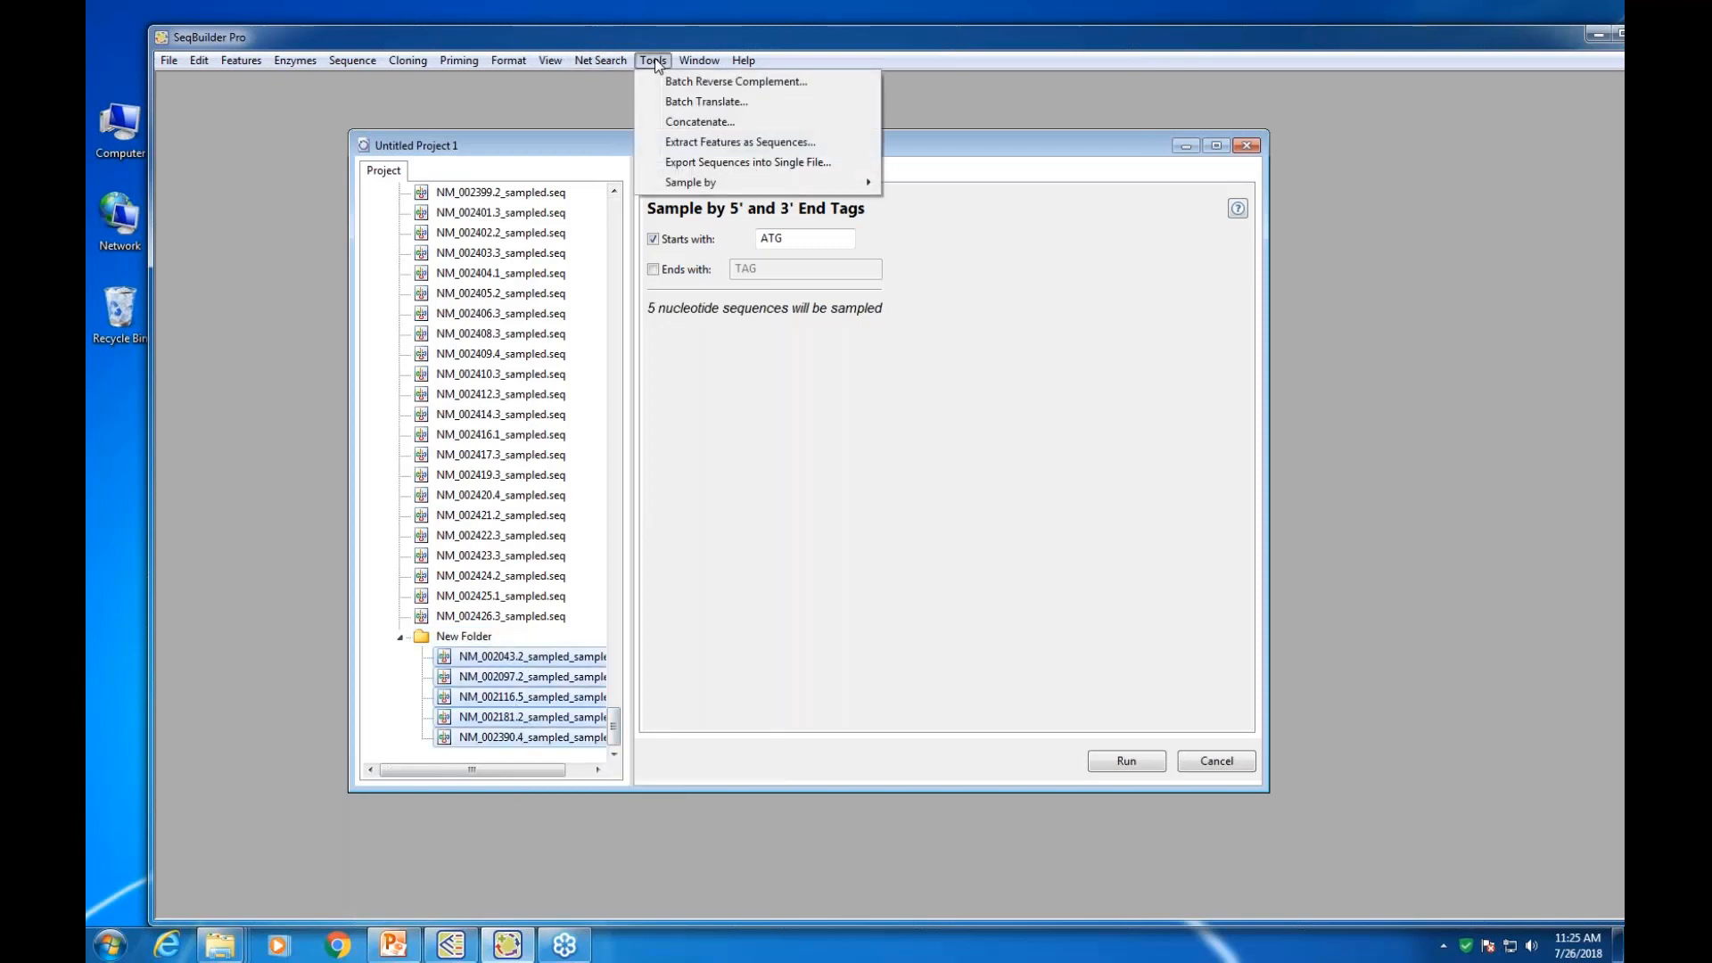
pyautogui.click(706, 102)
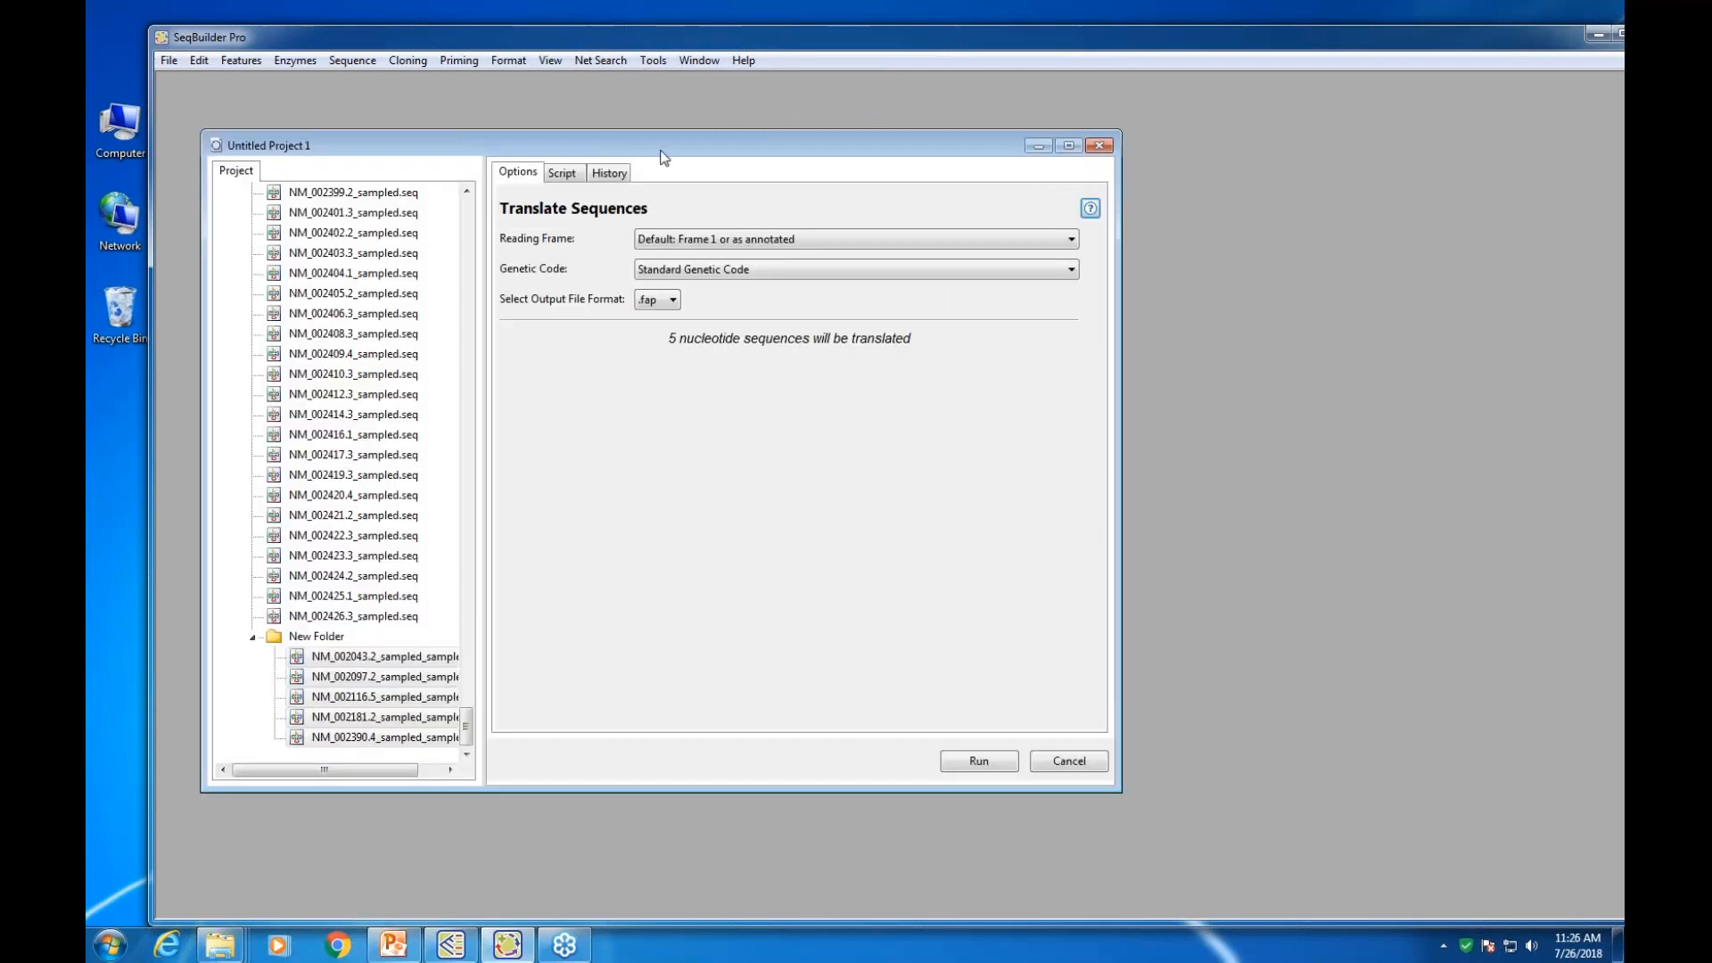
pyautogui.moveTo(691, 152); pyautogui.dragTo(801, 133)
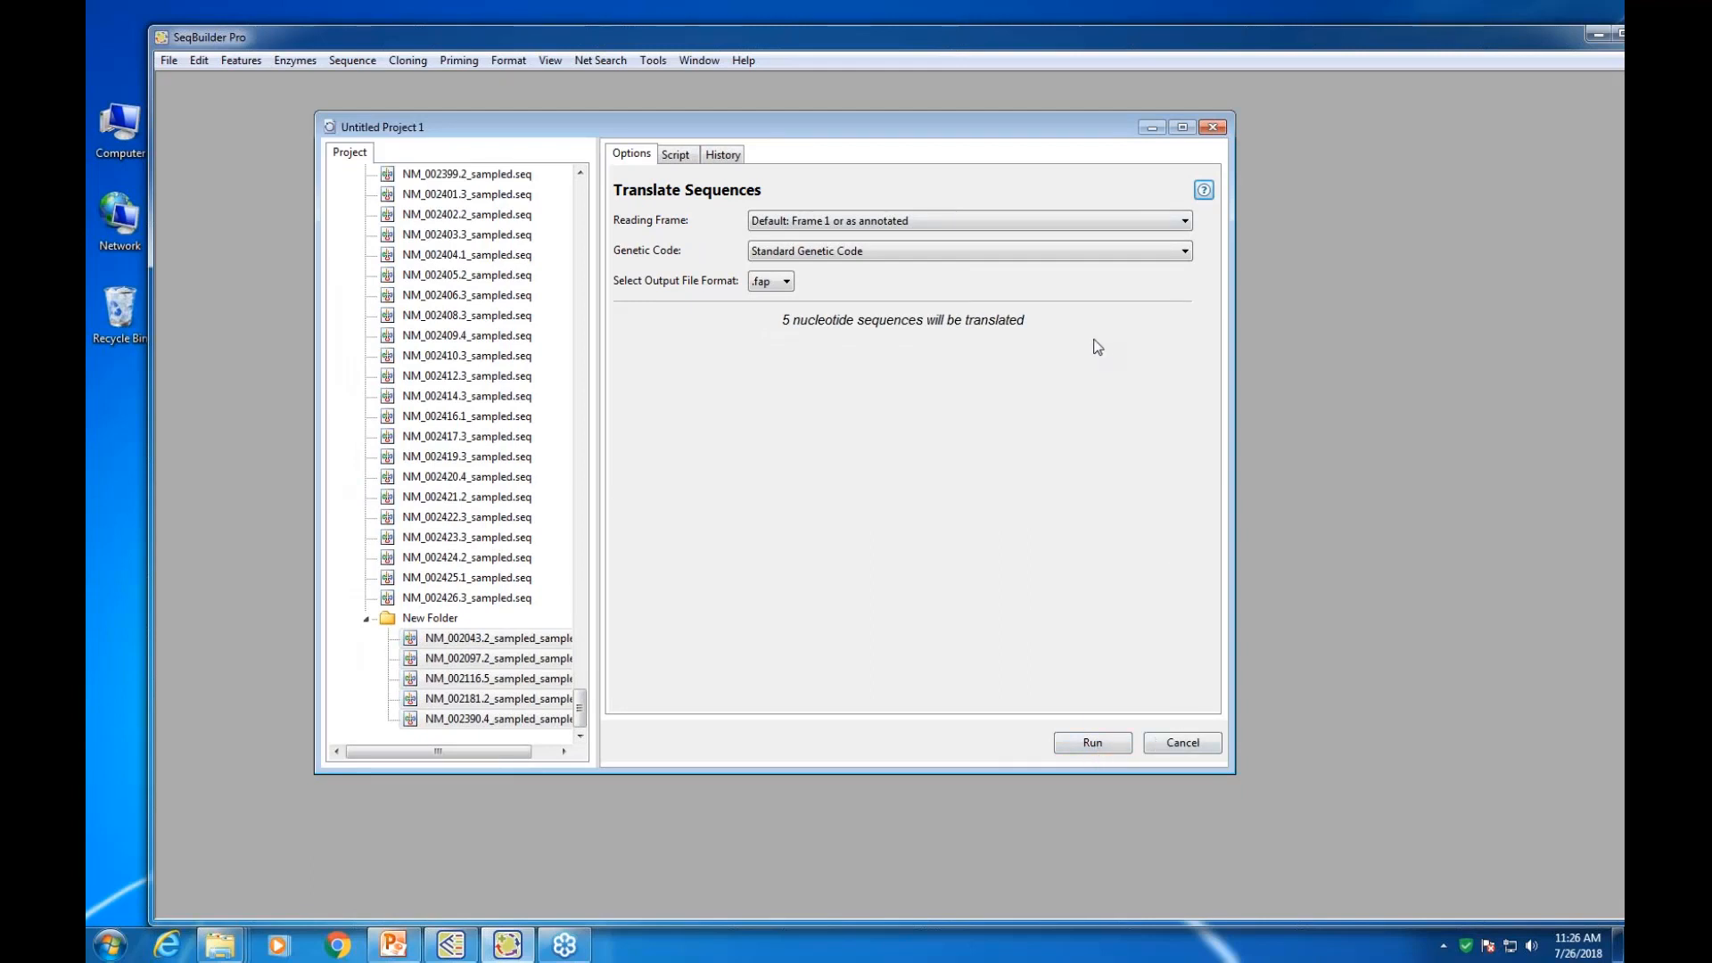
pyautogui.click(1185, 221)
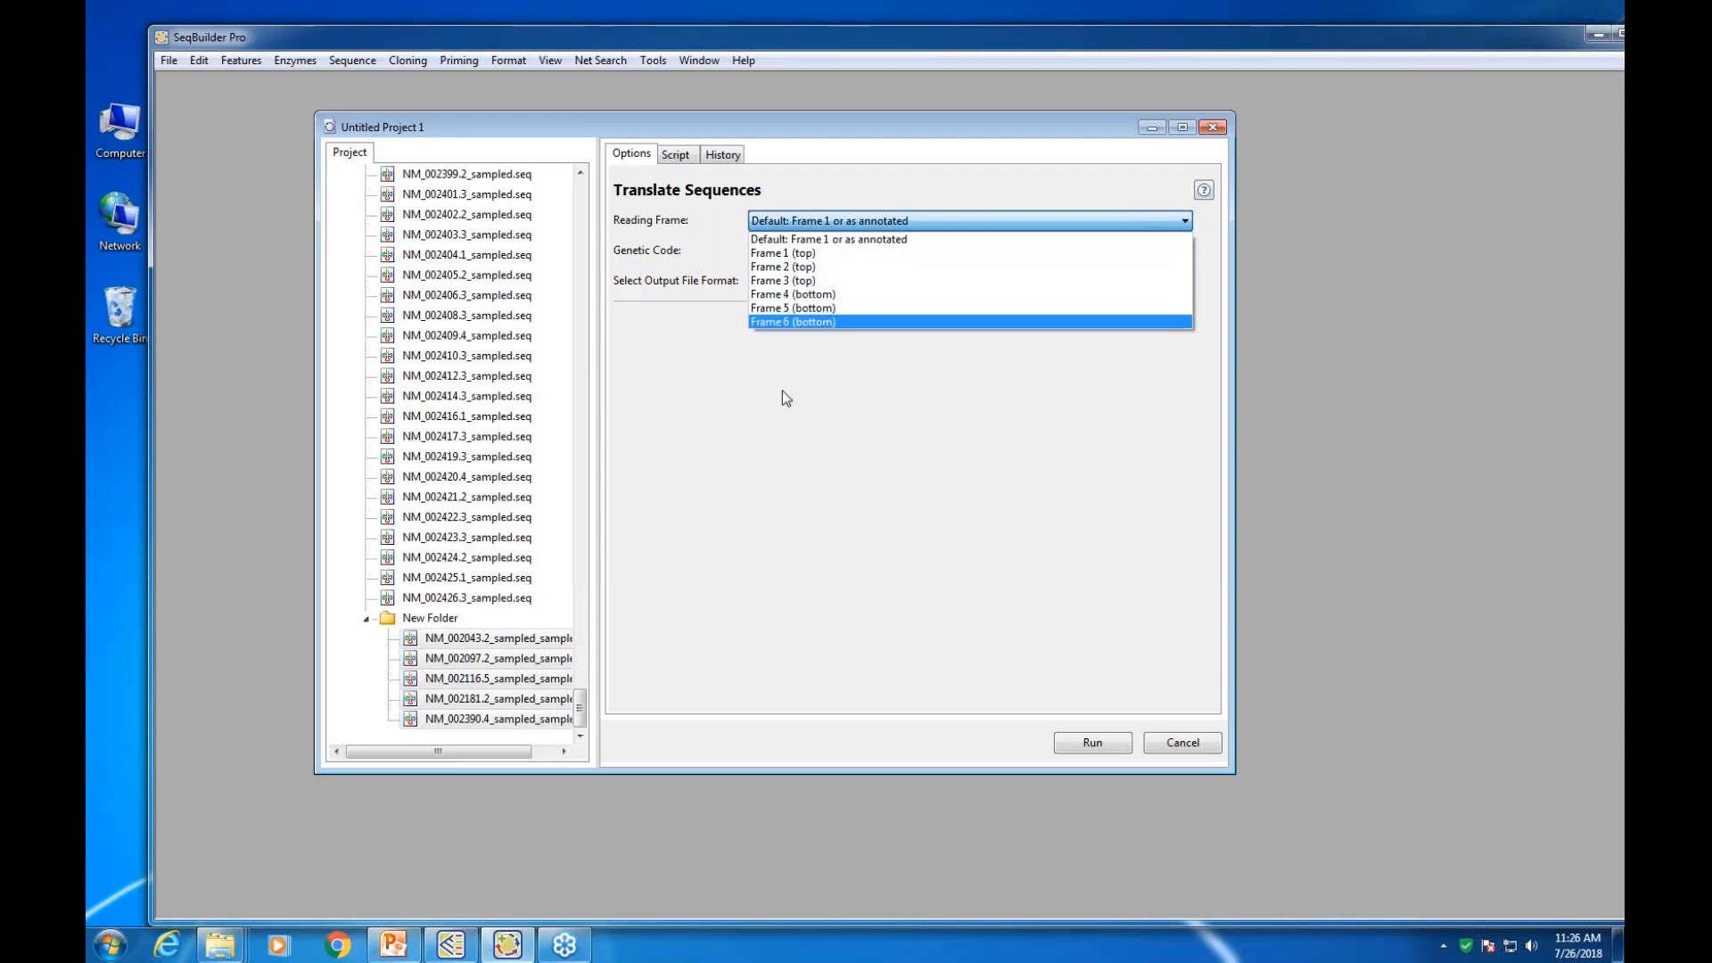
pyautogui.click(795, 419)
pyautogui.click(1184, 250)
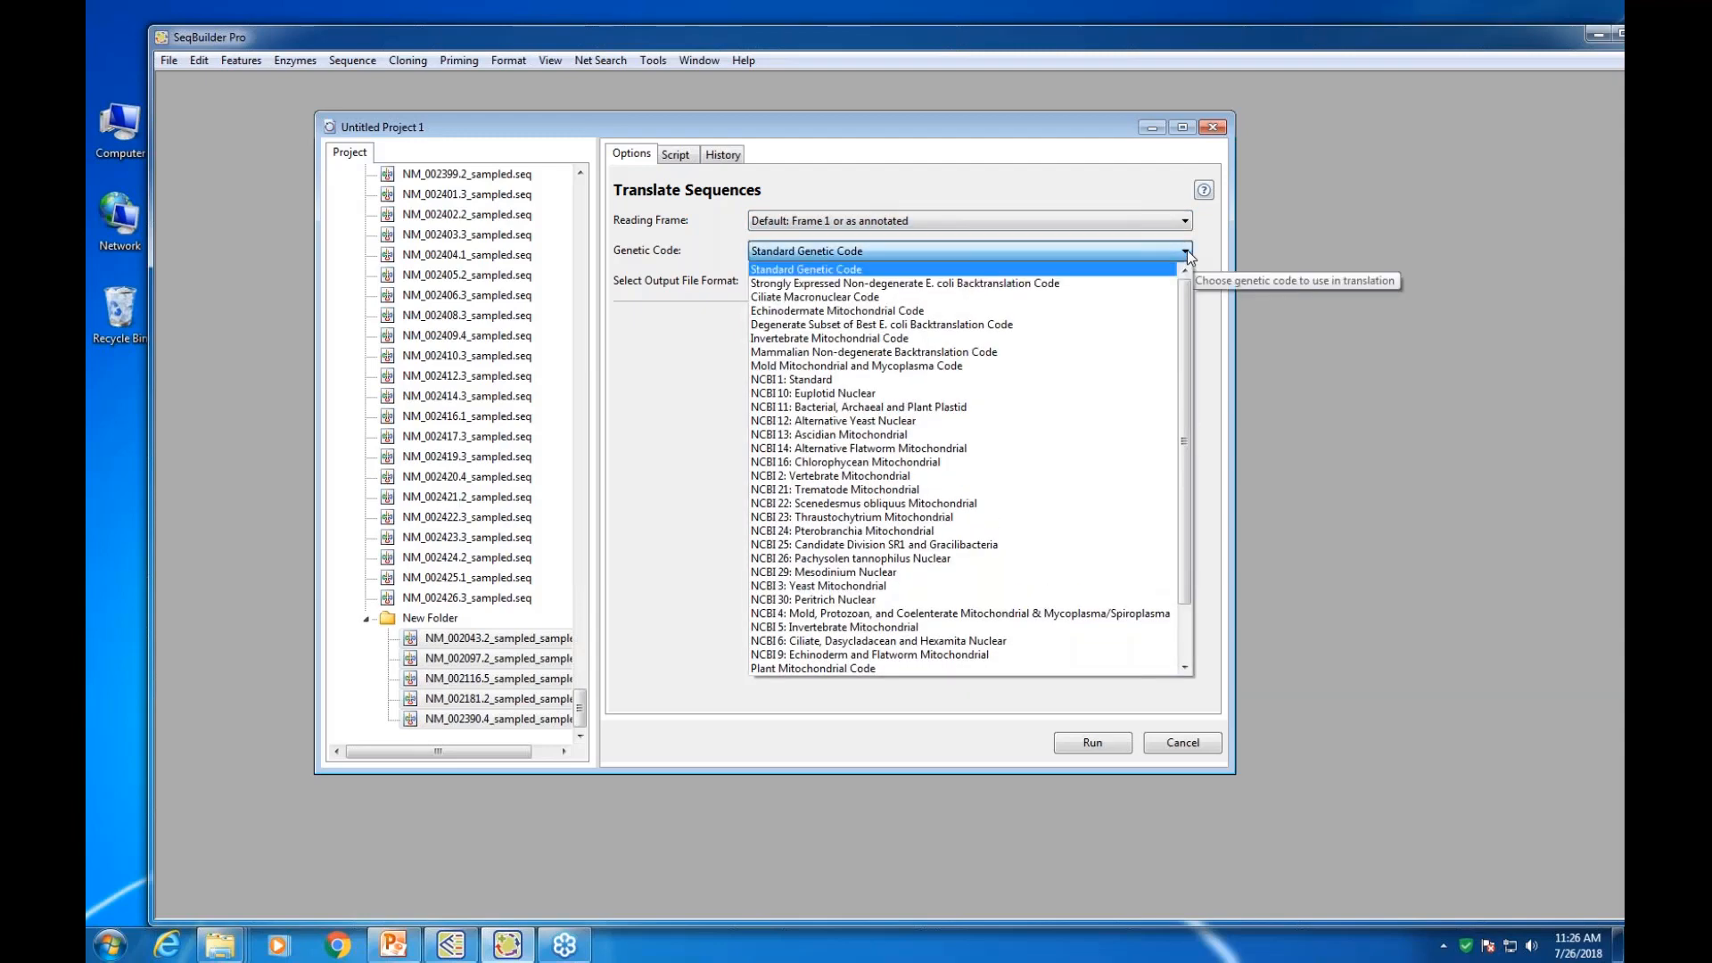
pyautogui.click(1186, 250)
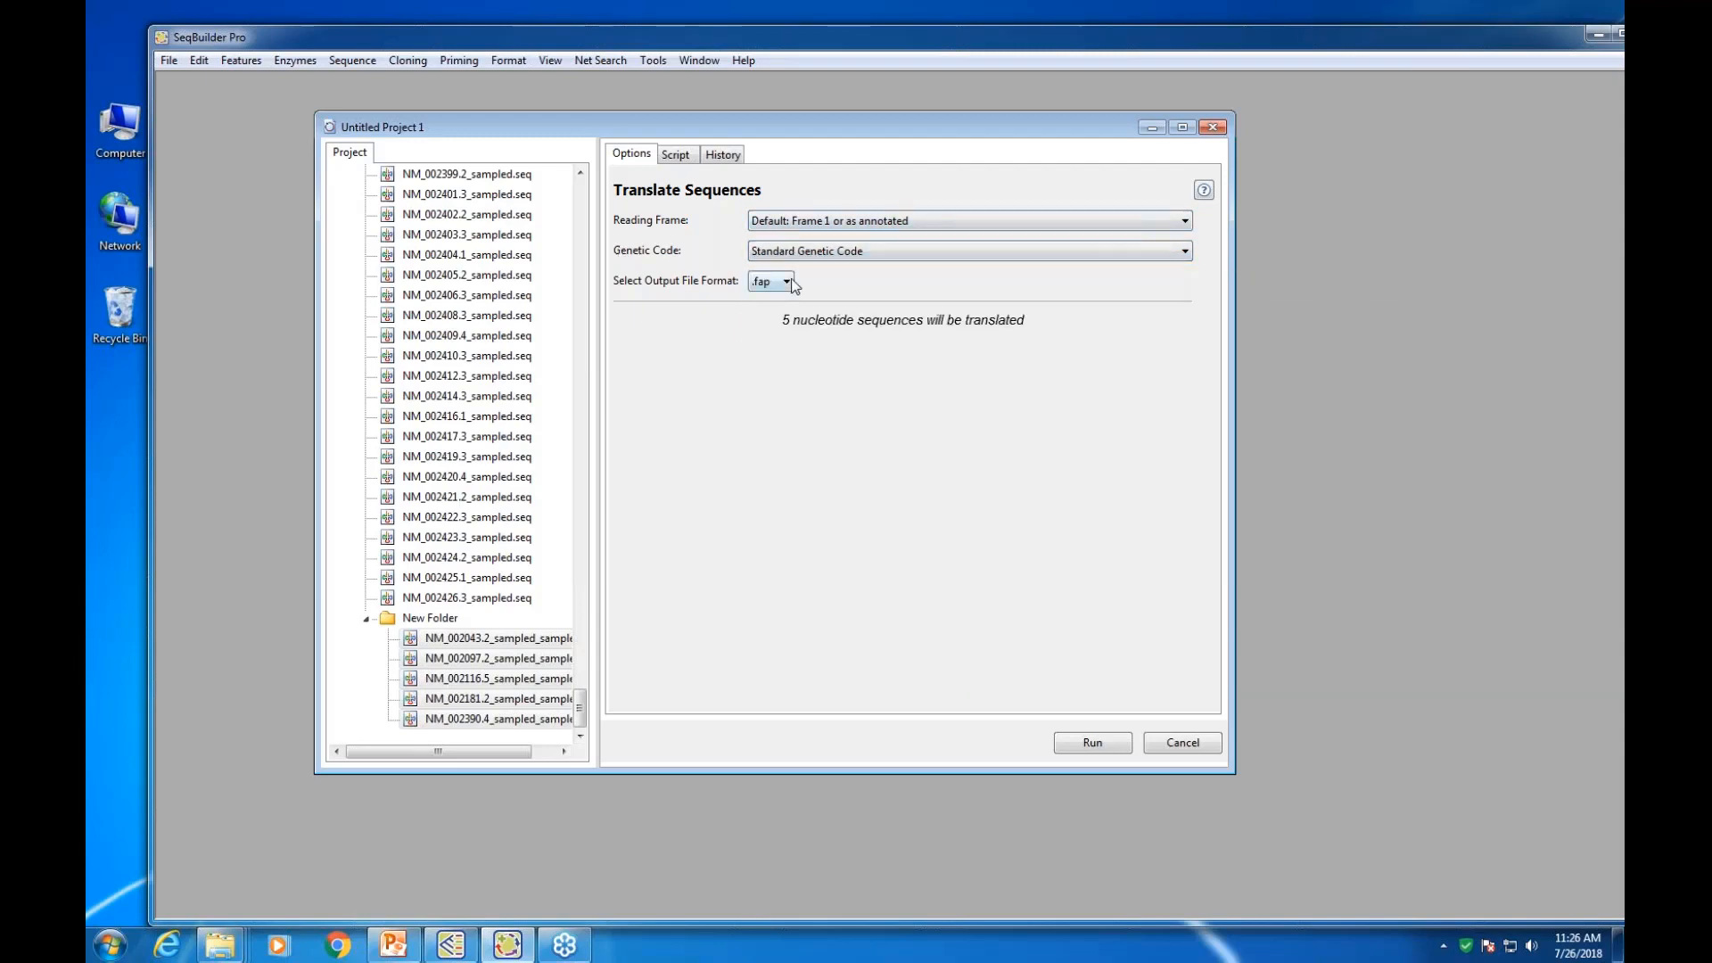
pyautogui.click(1078, 745)
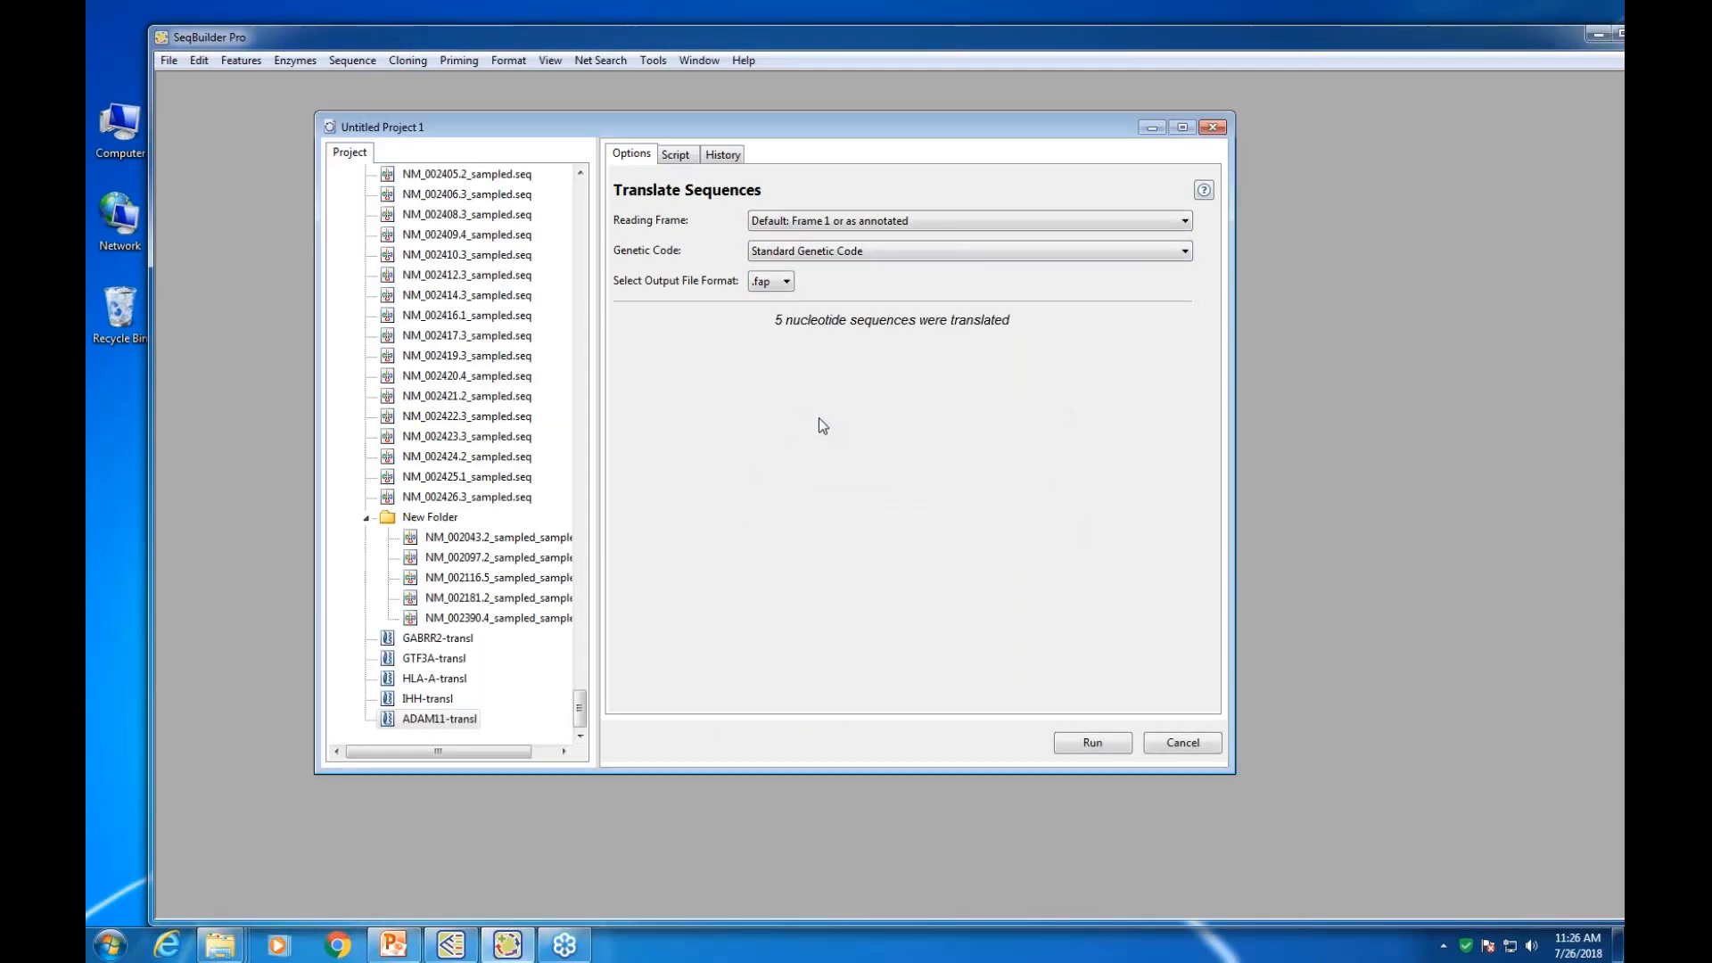
# Collapse the Results folder and set up sampling by probability or skipping for the Sequences folder
pyautogui.moveTo(581, 702); pyautogui.dragTo(563, 185)
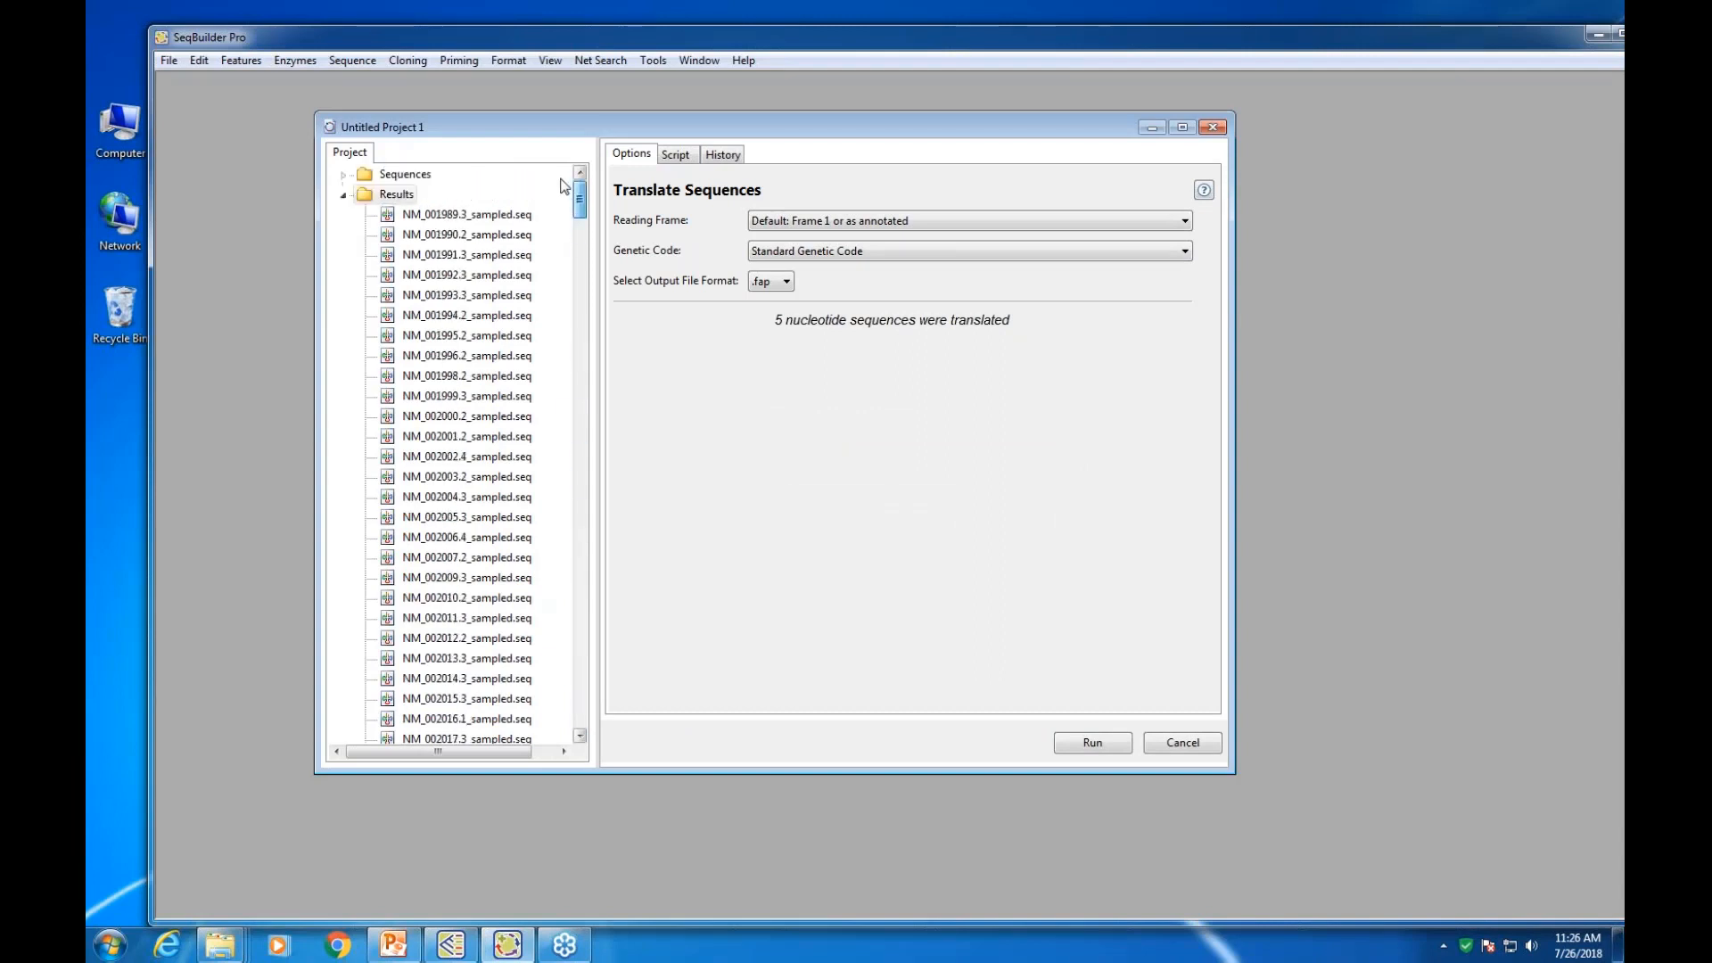
pyautogui.click(344, 195)
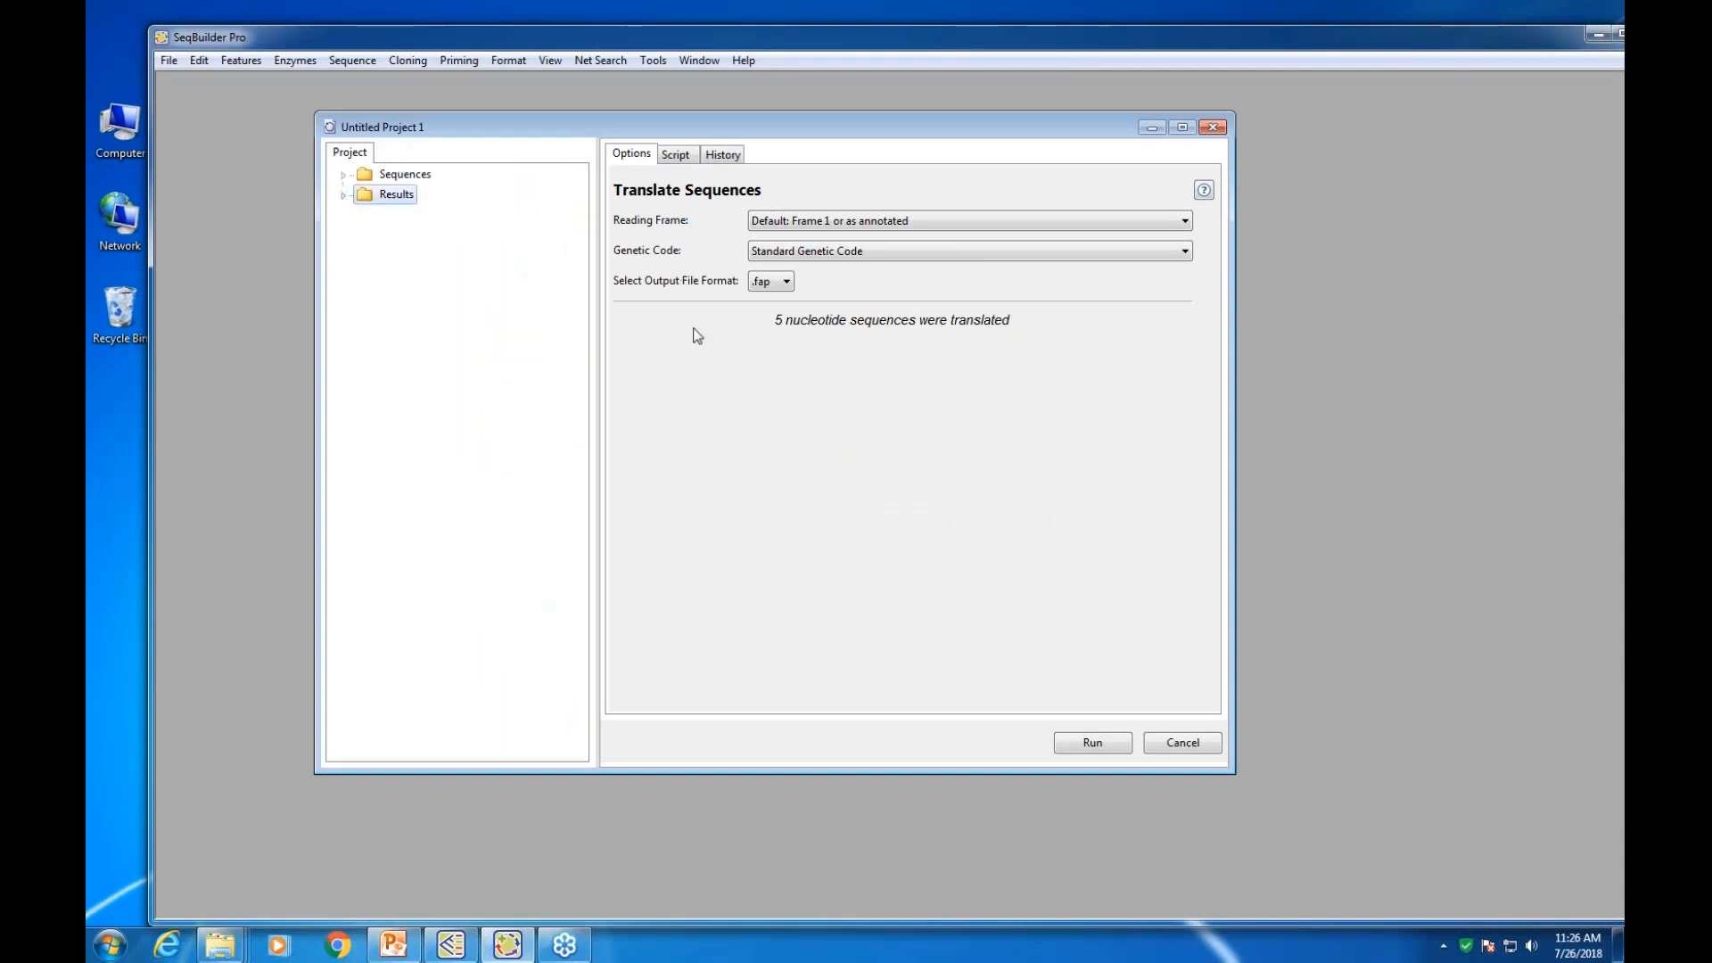
pyautogui.click(651, 60)
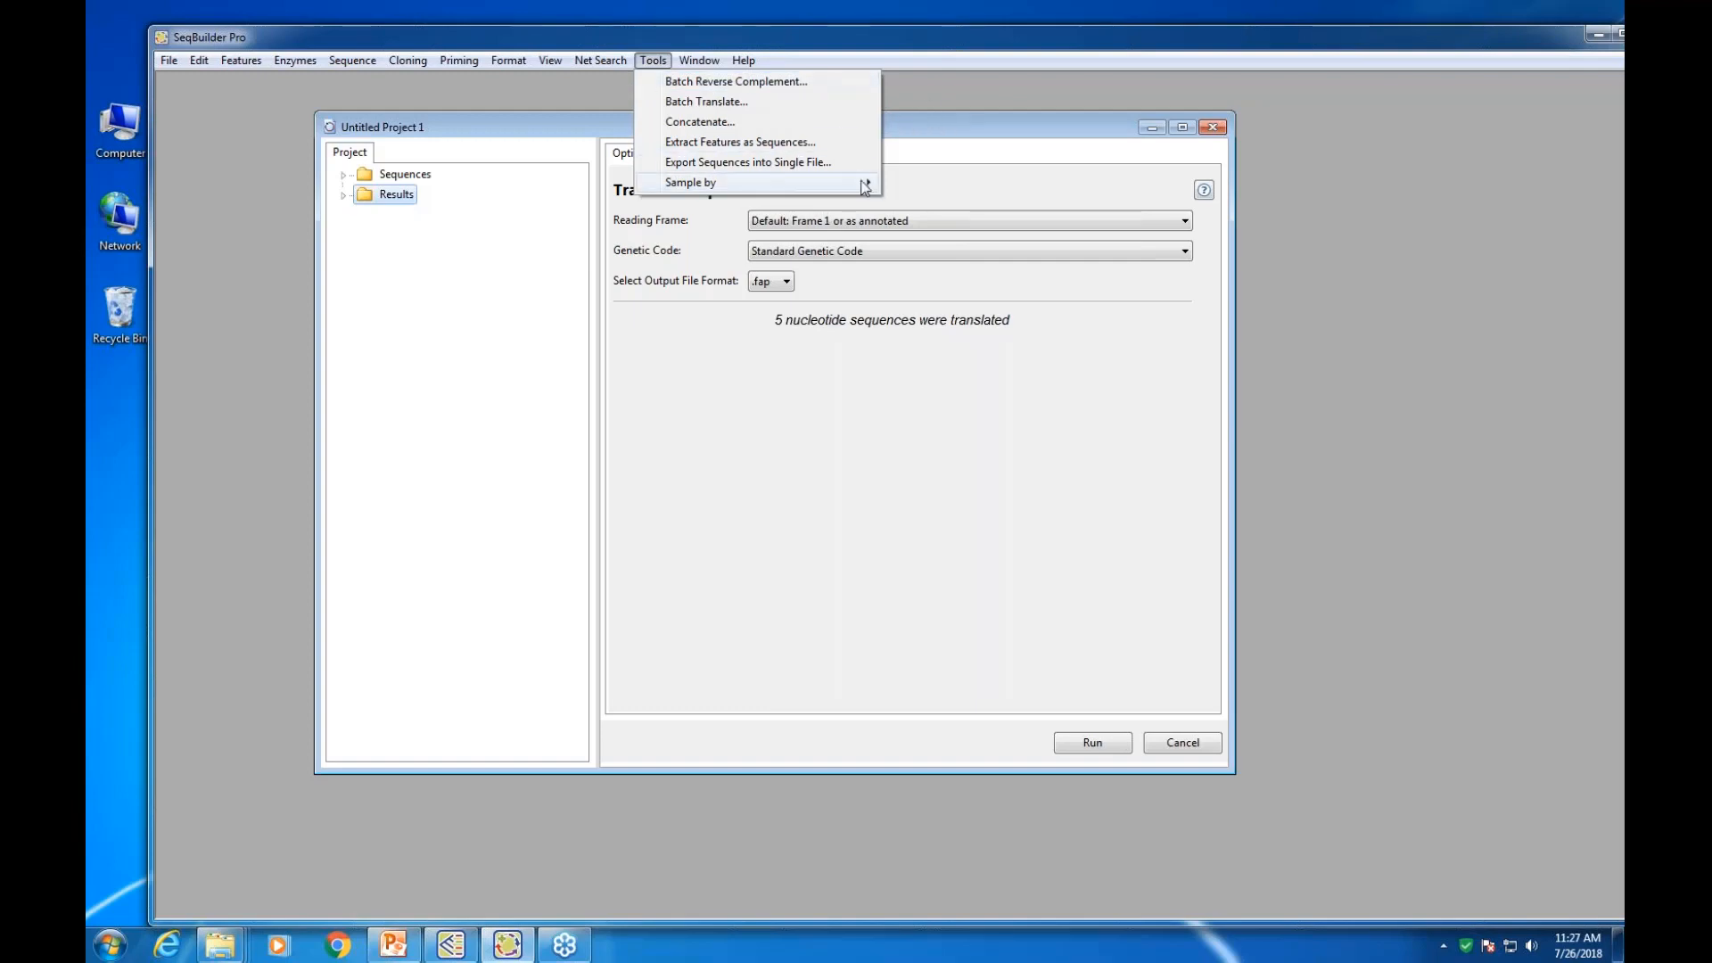
pyautogui.moveTo(869, 186)
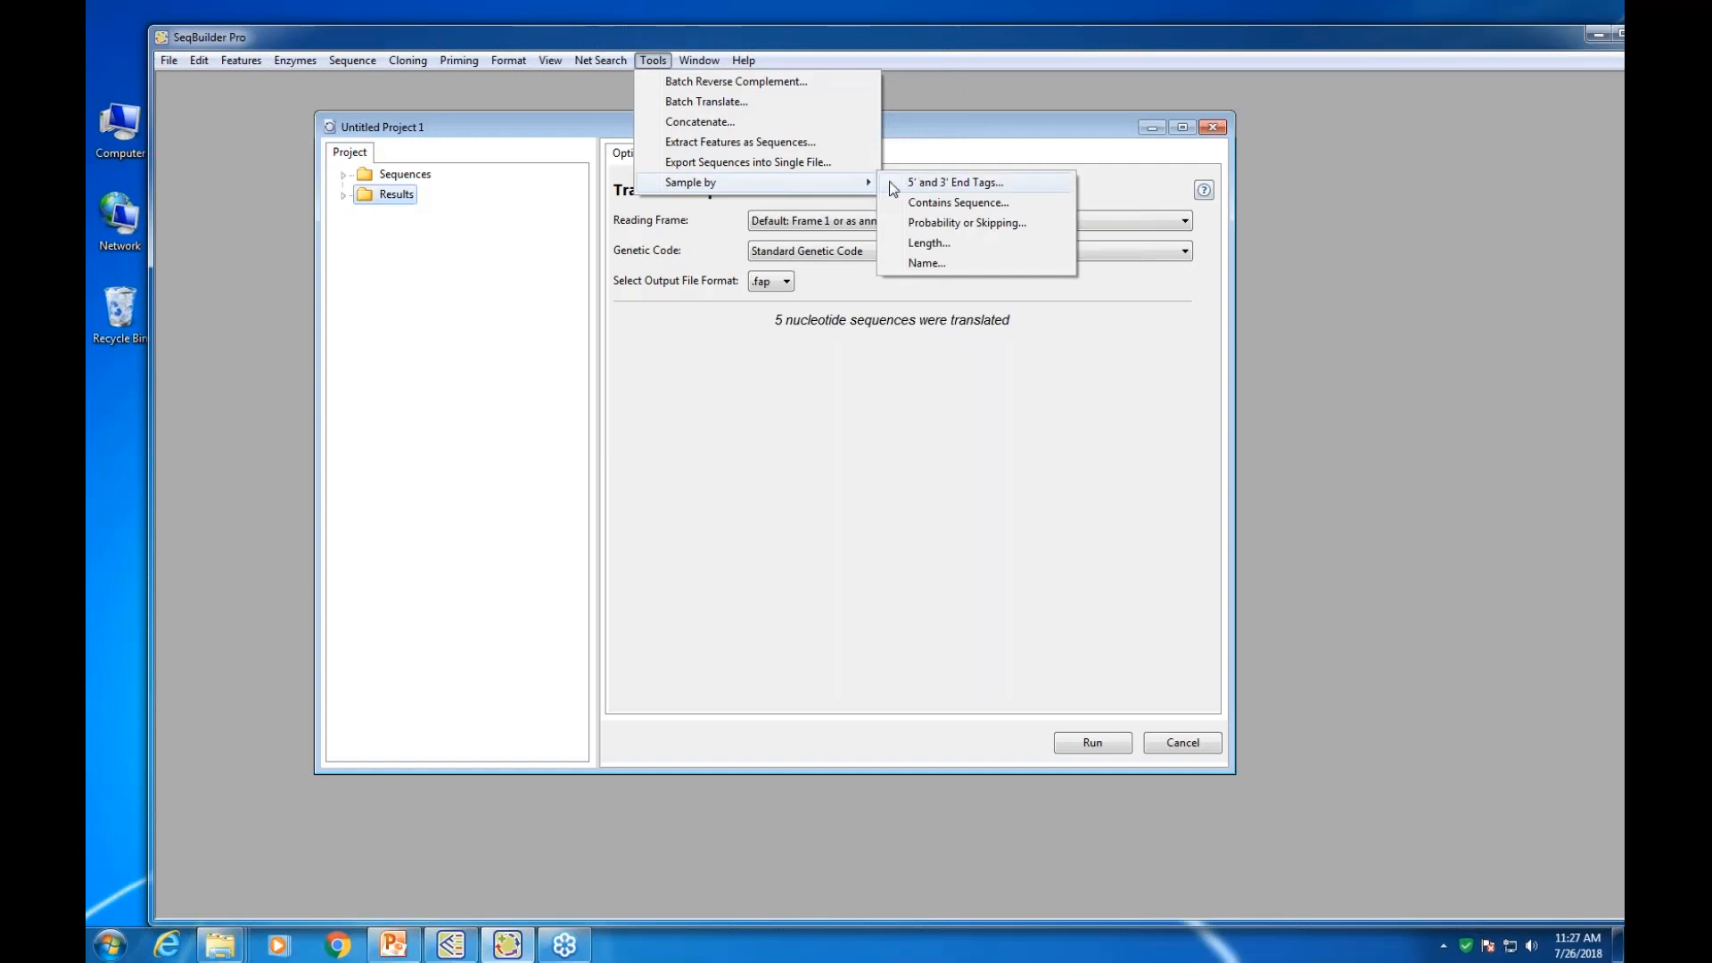
pyautogui.click(403, 177)
pyautogui.click(652, 60)
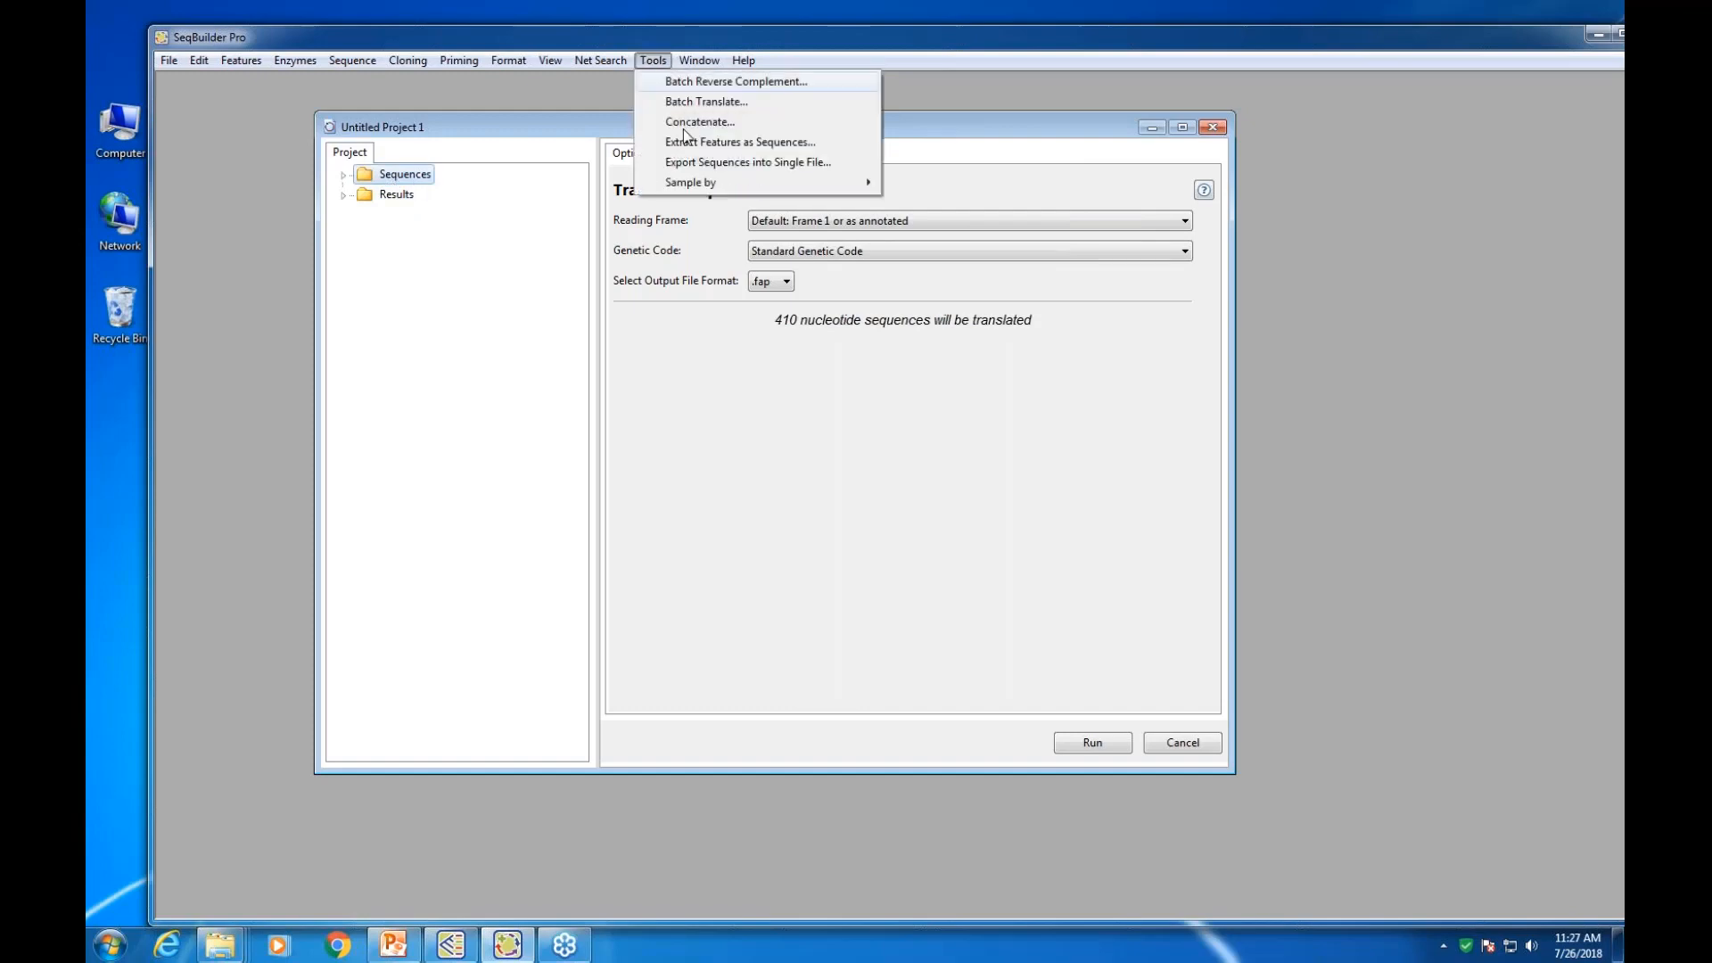
pyautogui.moveTo(705, 179)
pyautogui.click(1015, 224)
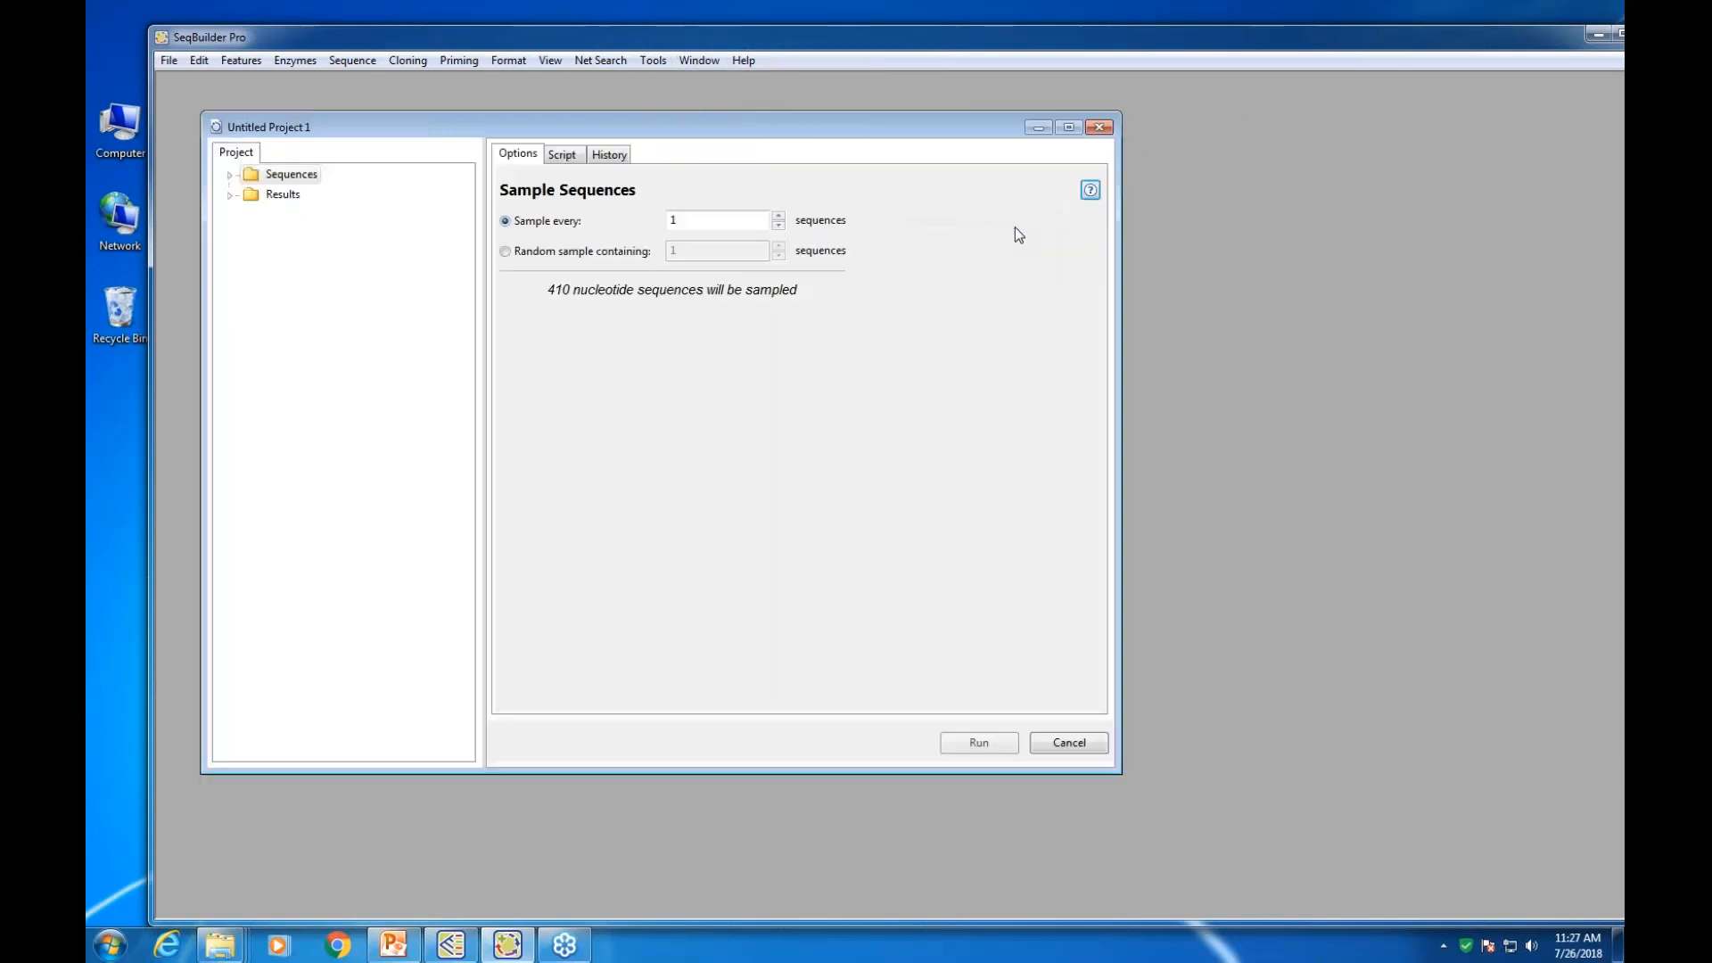
pyautogui.moveTo(710, 124); pyautogui.dragTo(799, 130)
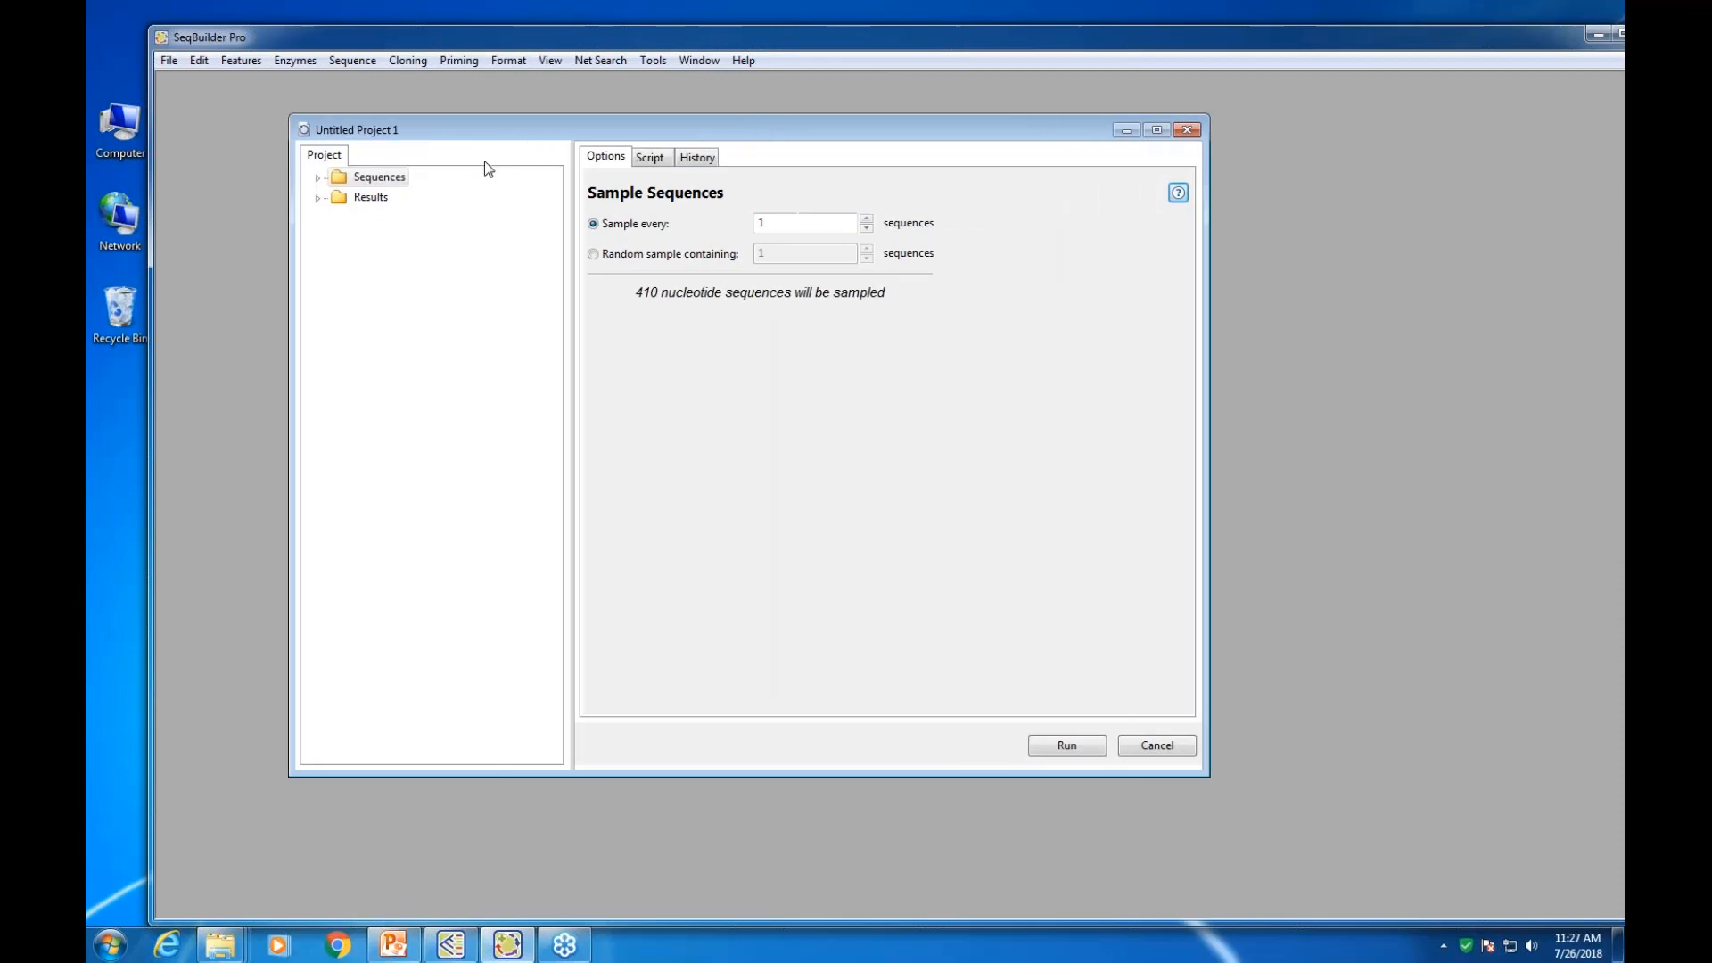
# Delete everything in the Results folder, from NM_001989.3_sampled.seq to ADAM11-transl
pyautogui.click(319, 179)
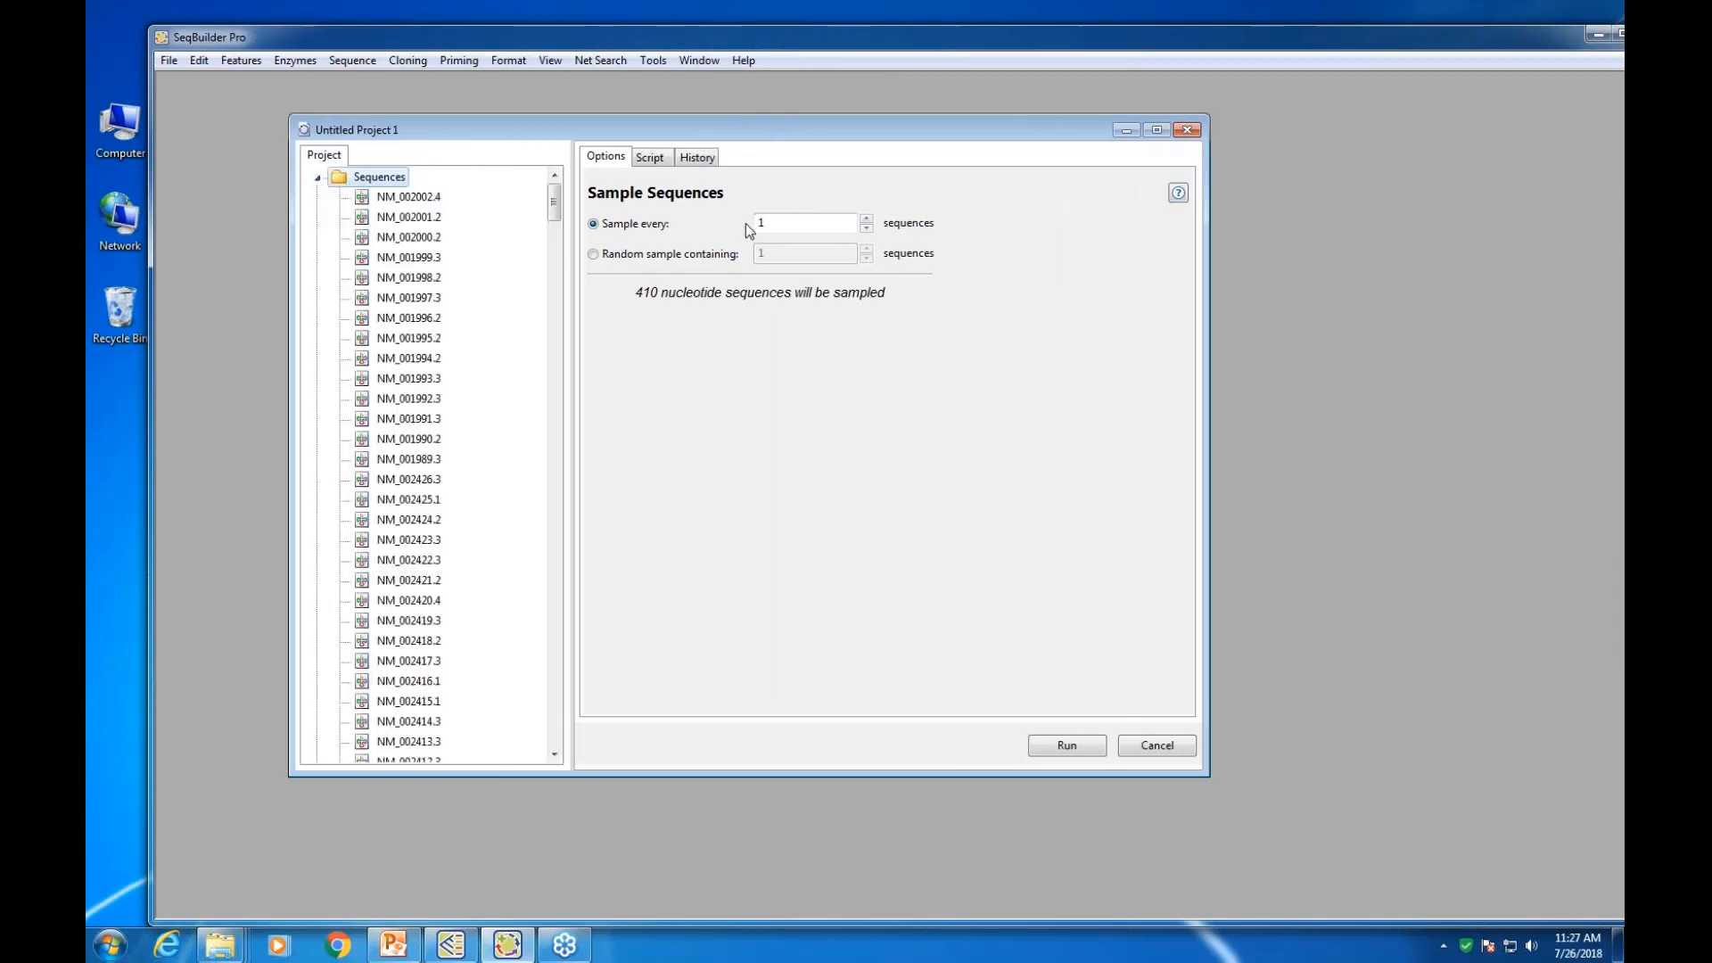
pyautogui.click(316, 179)
pyautogui.rightClick(365, 199)
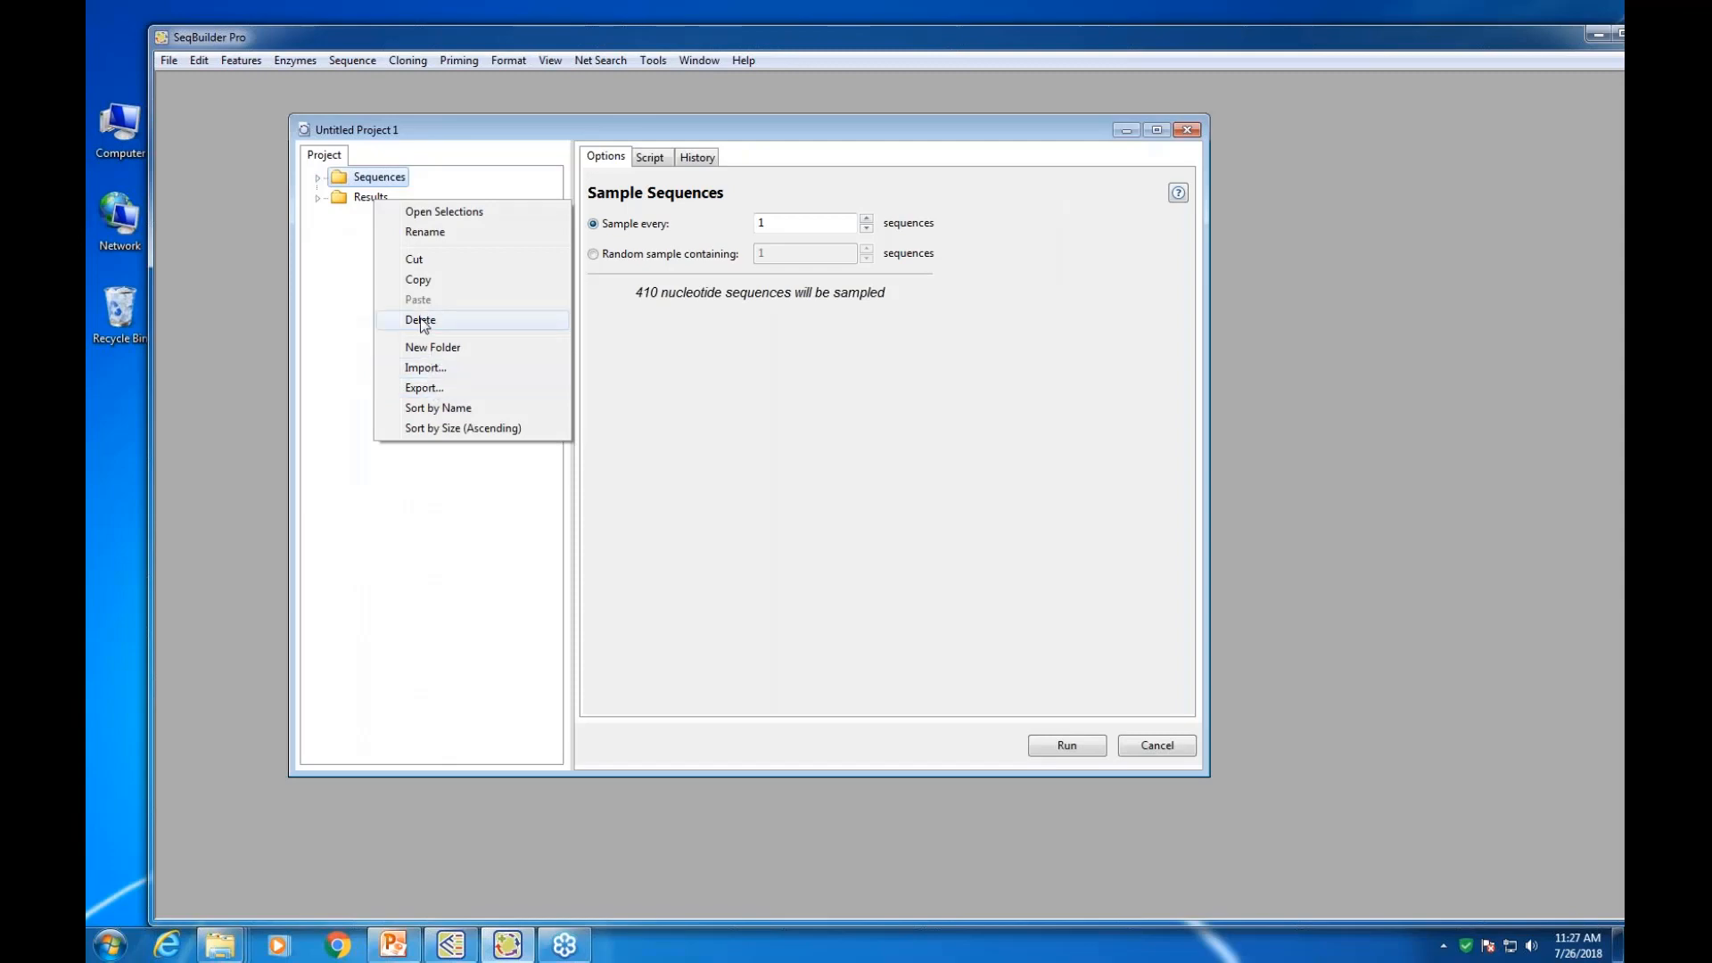
pyautogui.click(318, 198)
pyautogui.click(418, 199)
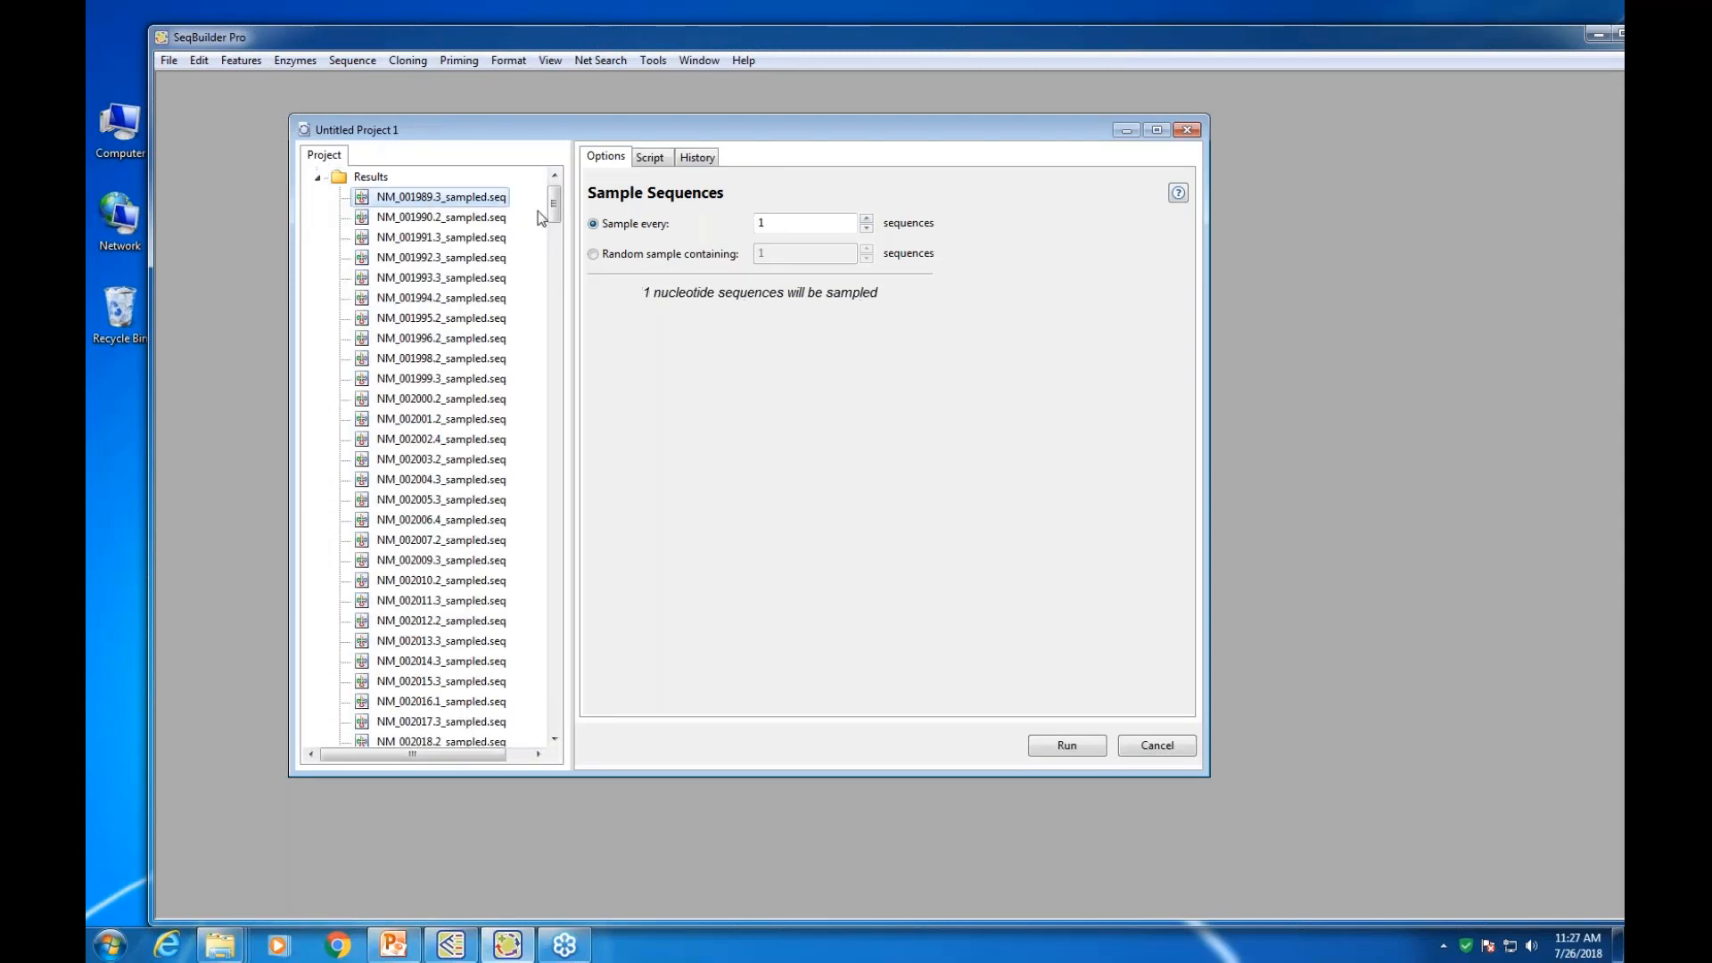
pyautogui.moveTo(553, 218); pyautogui.dragTo(527, 727)
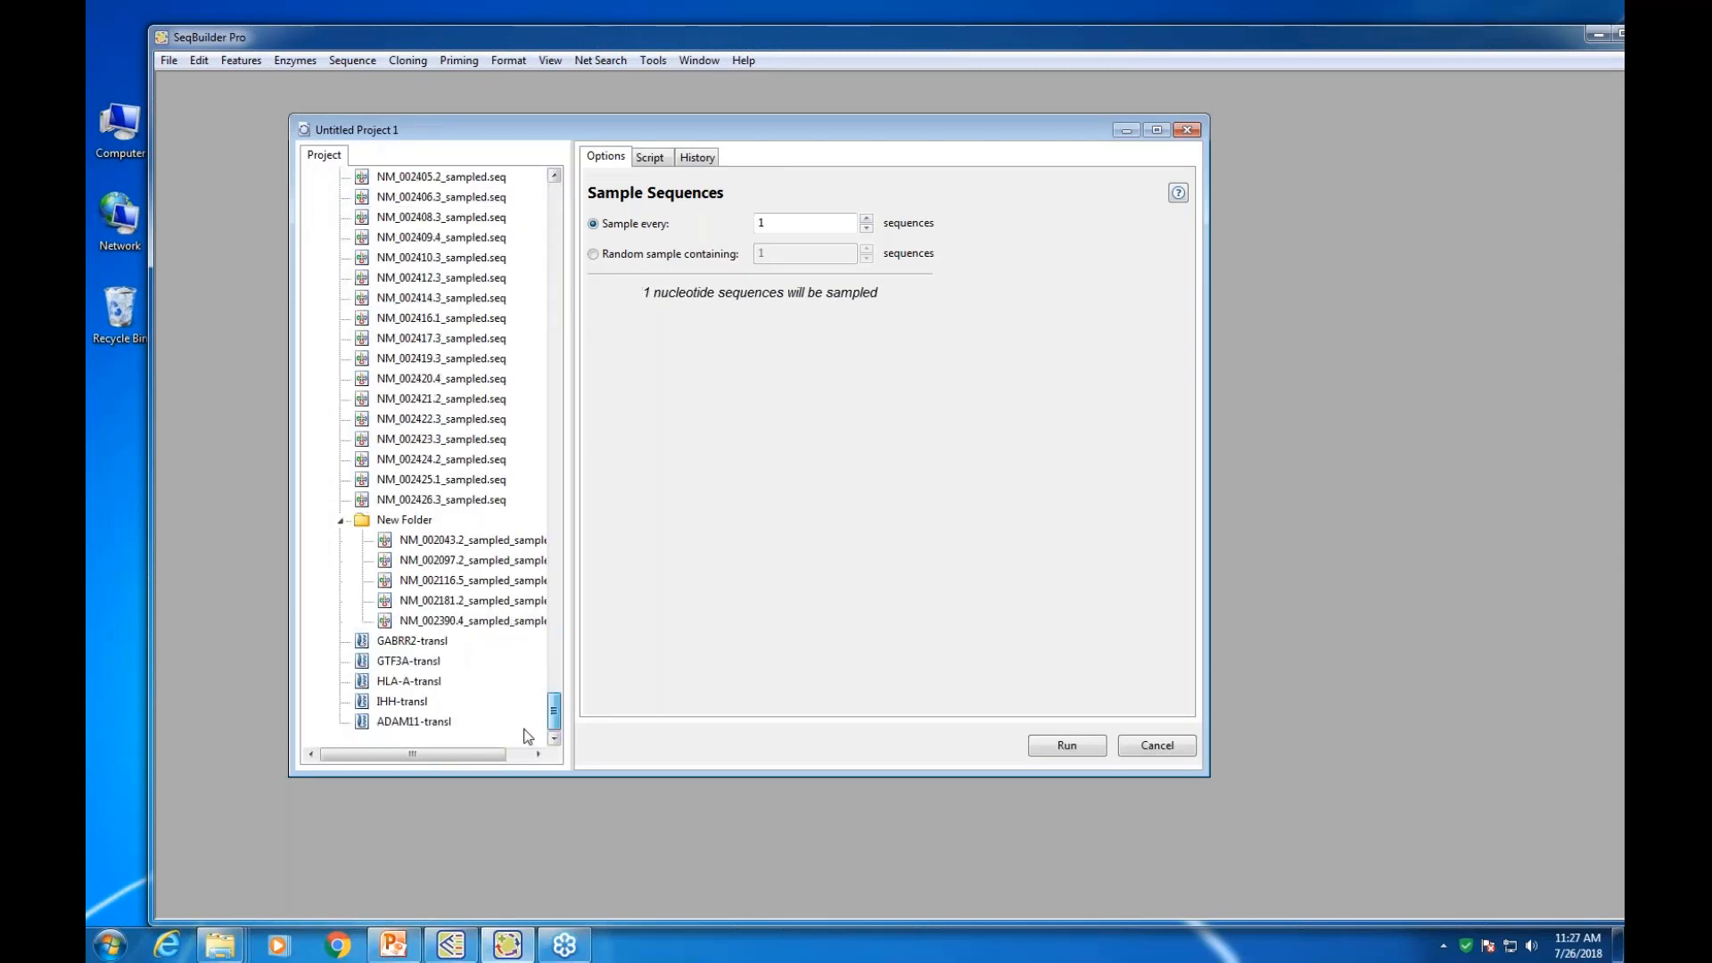
pyautogui.keyDown('shift'); pyautogui.click(425, 724); pyautogui.keyUp('shift')
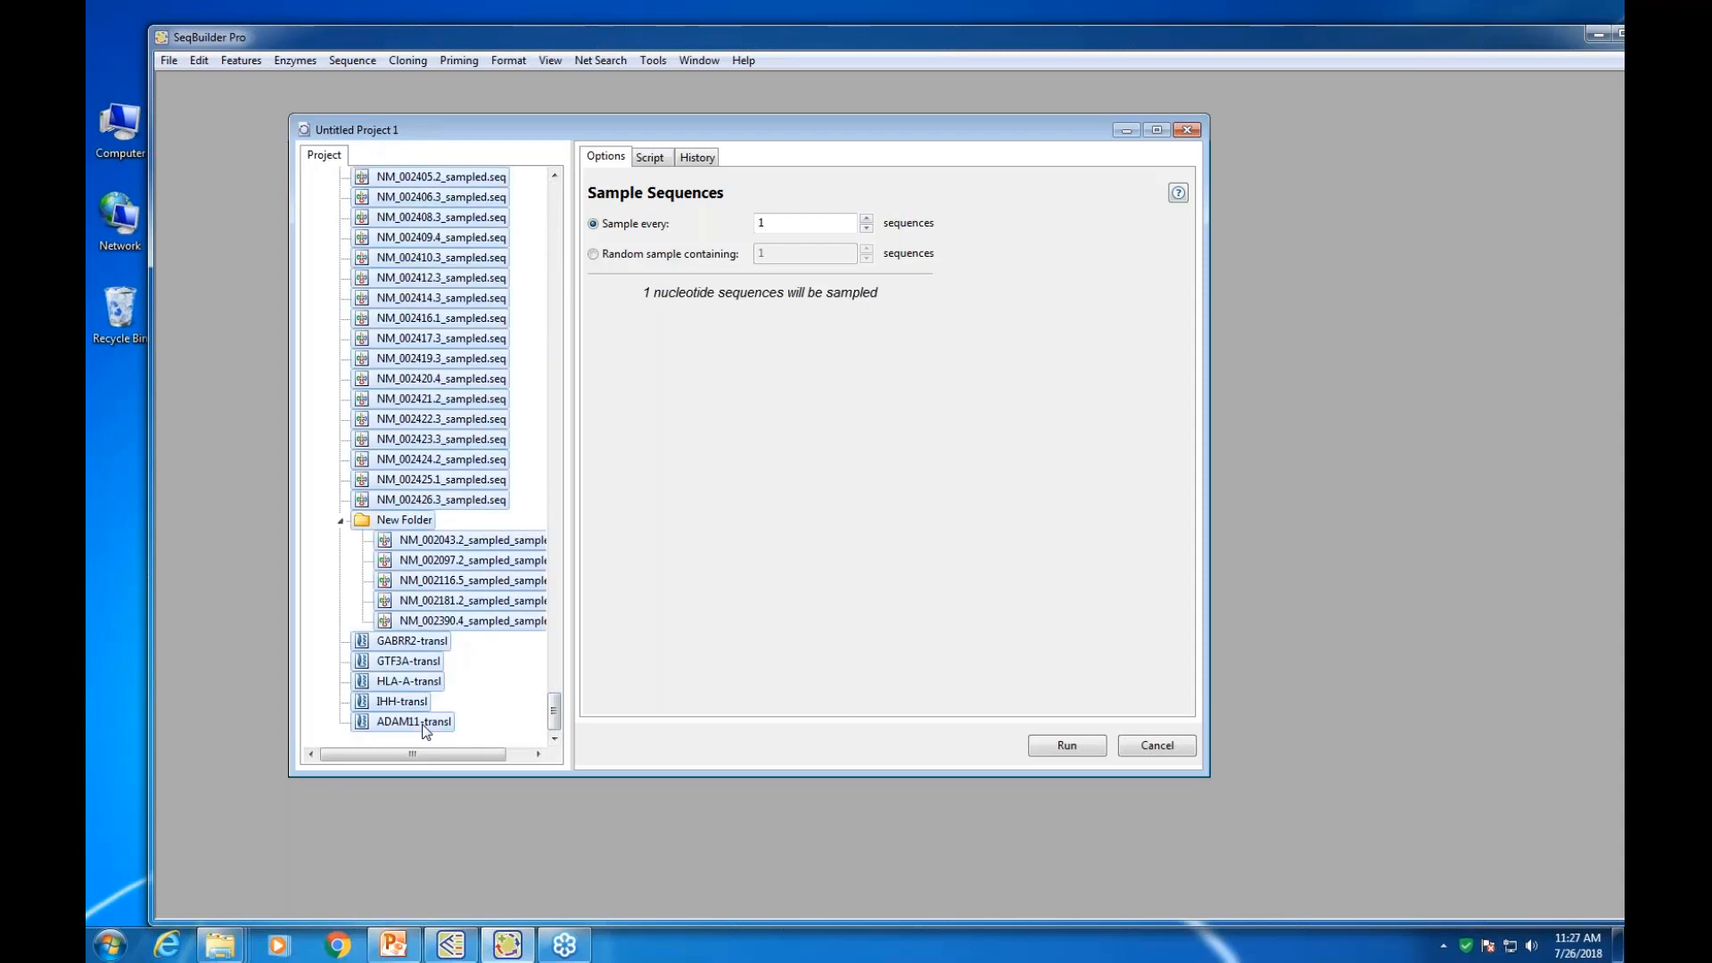
pyautogui.rightClick(439, 482)
pyautogui.click(488, 591)
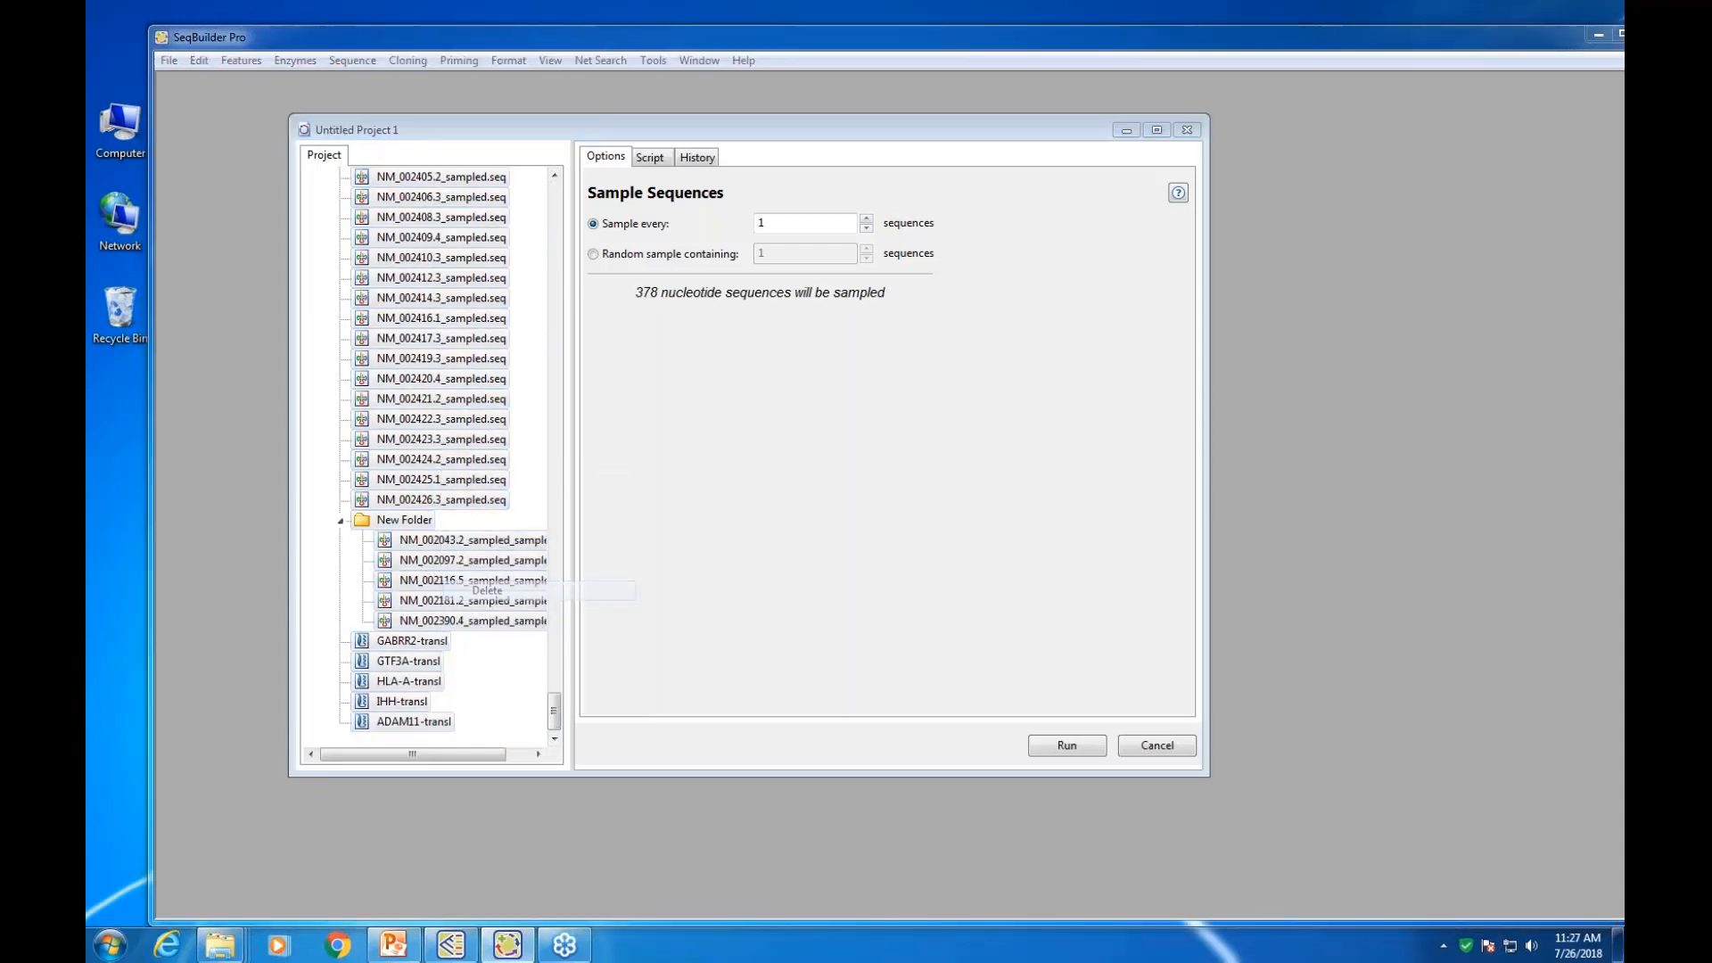
pyautogui.click(944, 485)
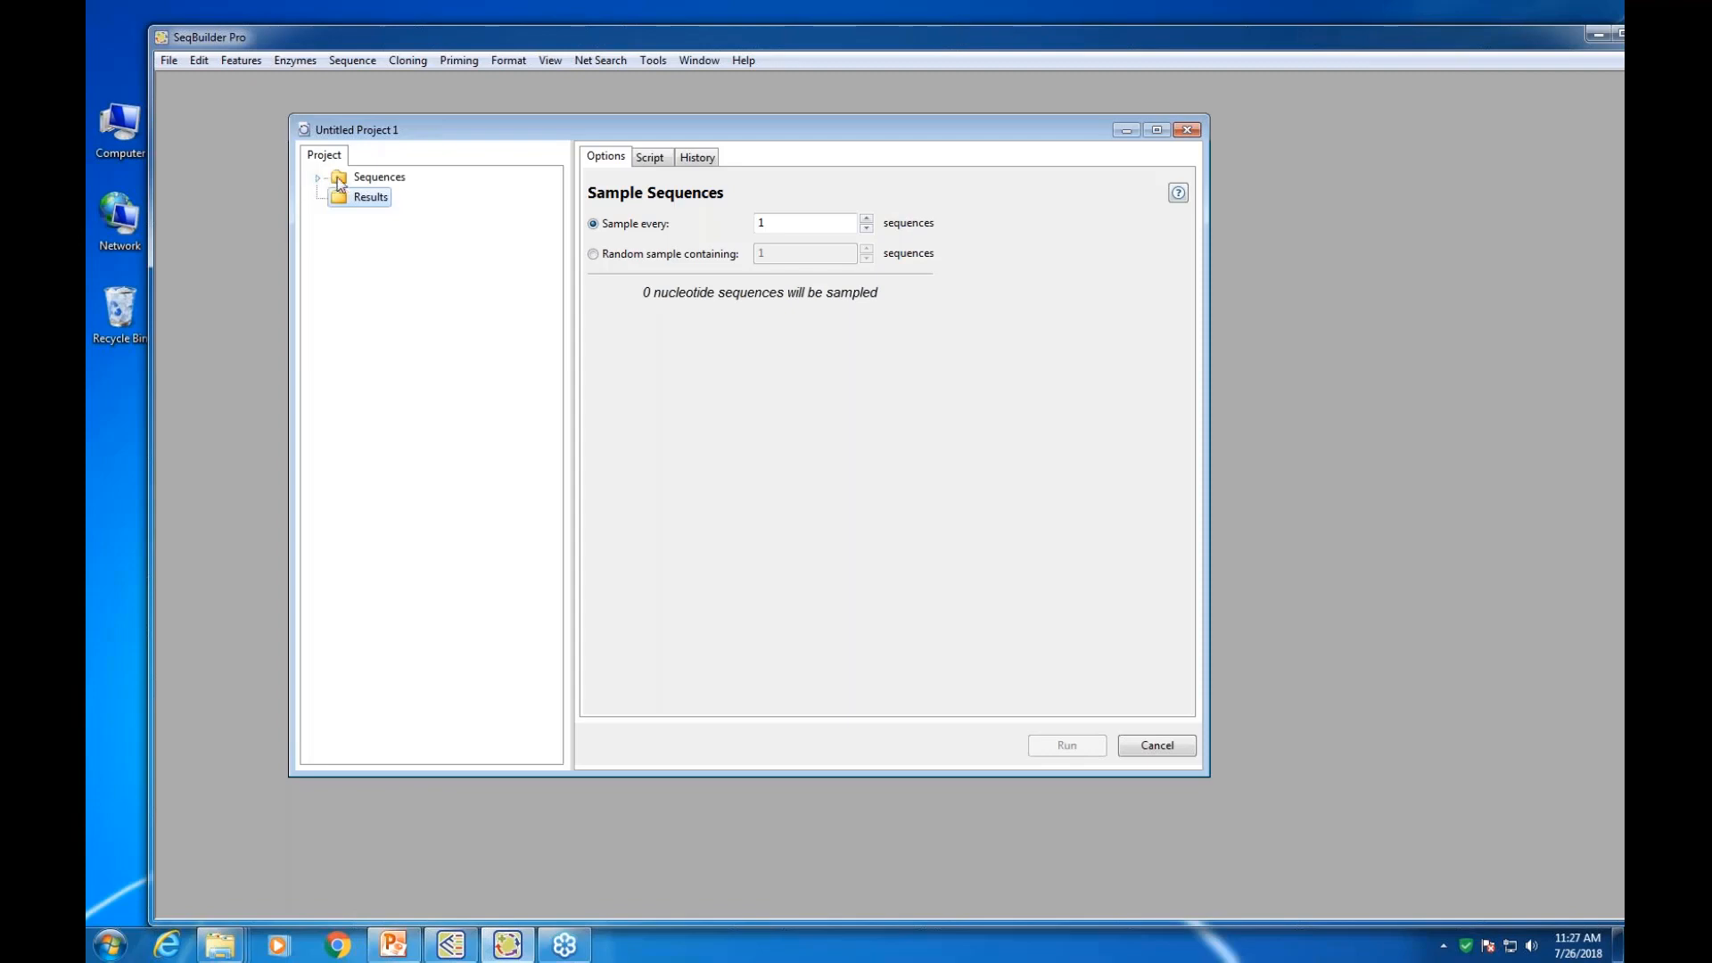
# Take a random sample containing 10 sequences from the Sequences folder
pyautogui.click(368, 181)
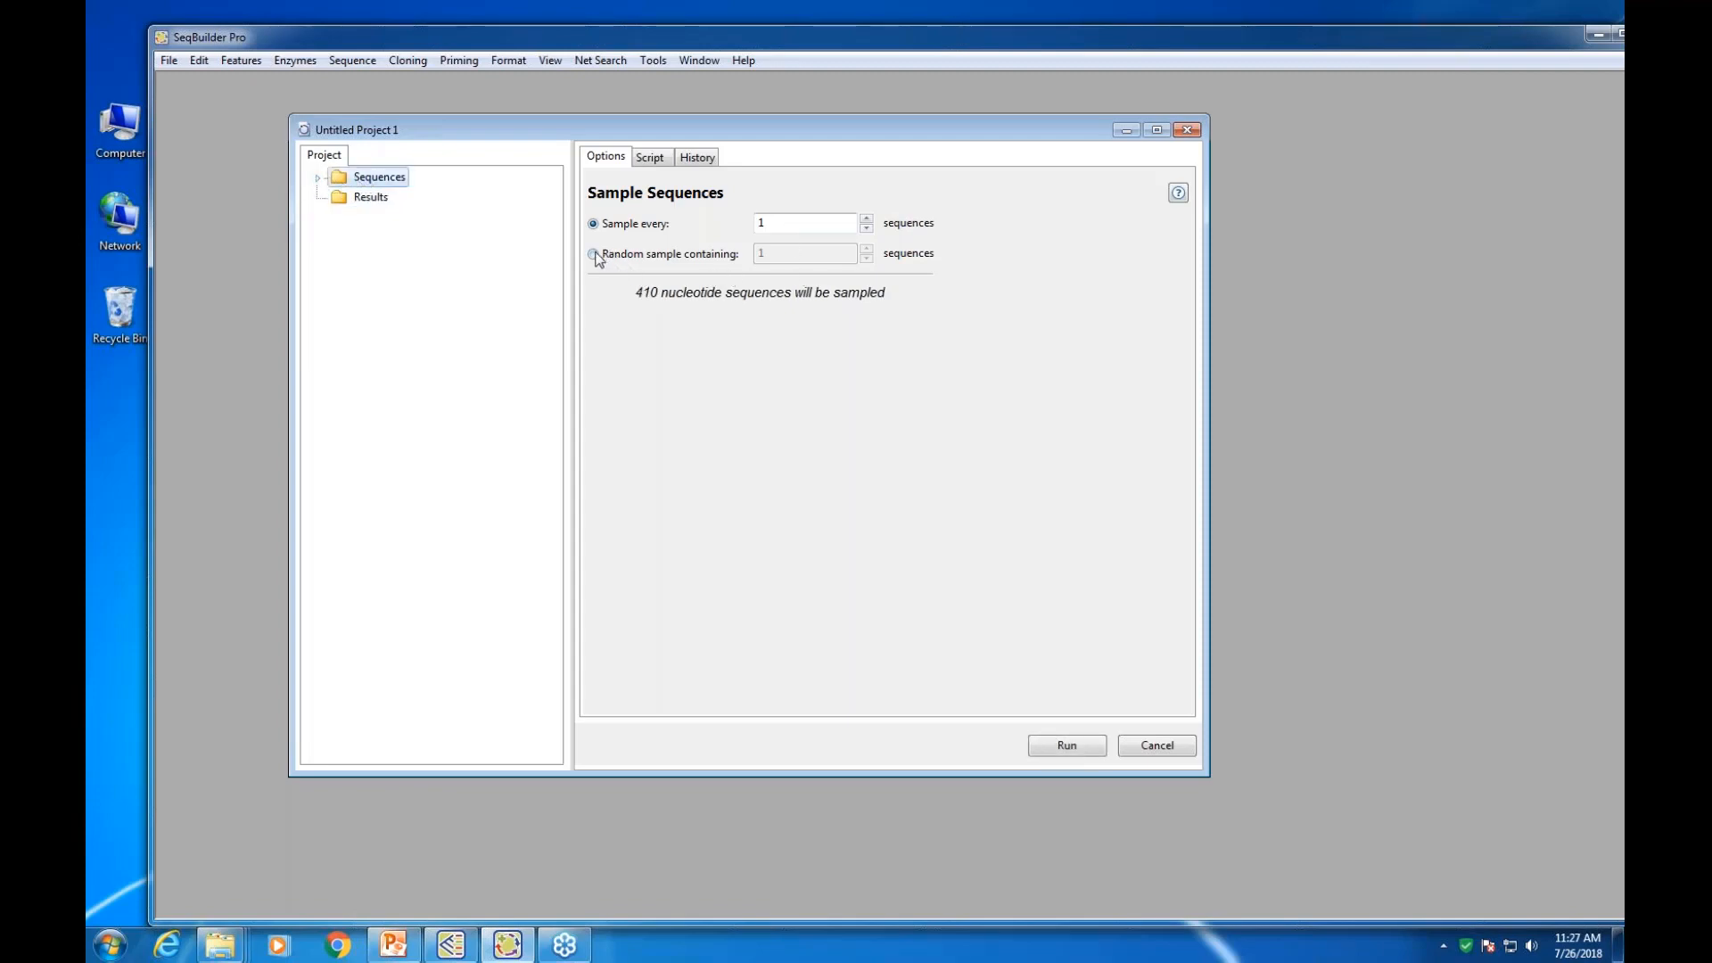
pyautogui.click(593, 254)
pyautogui.doubleClick(775, 254)
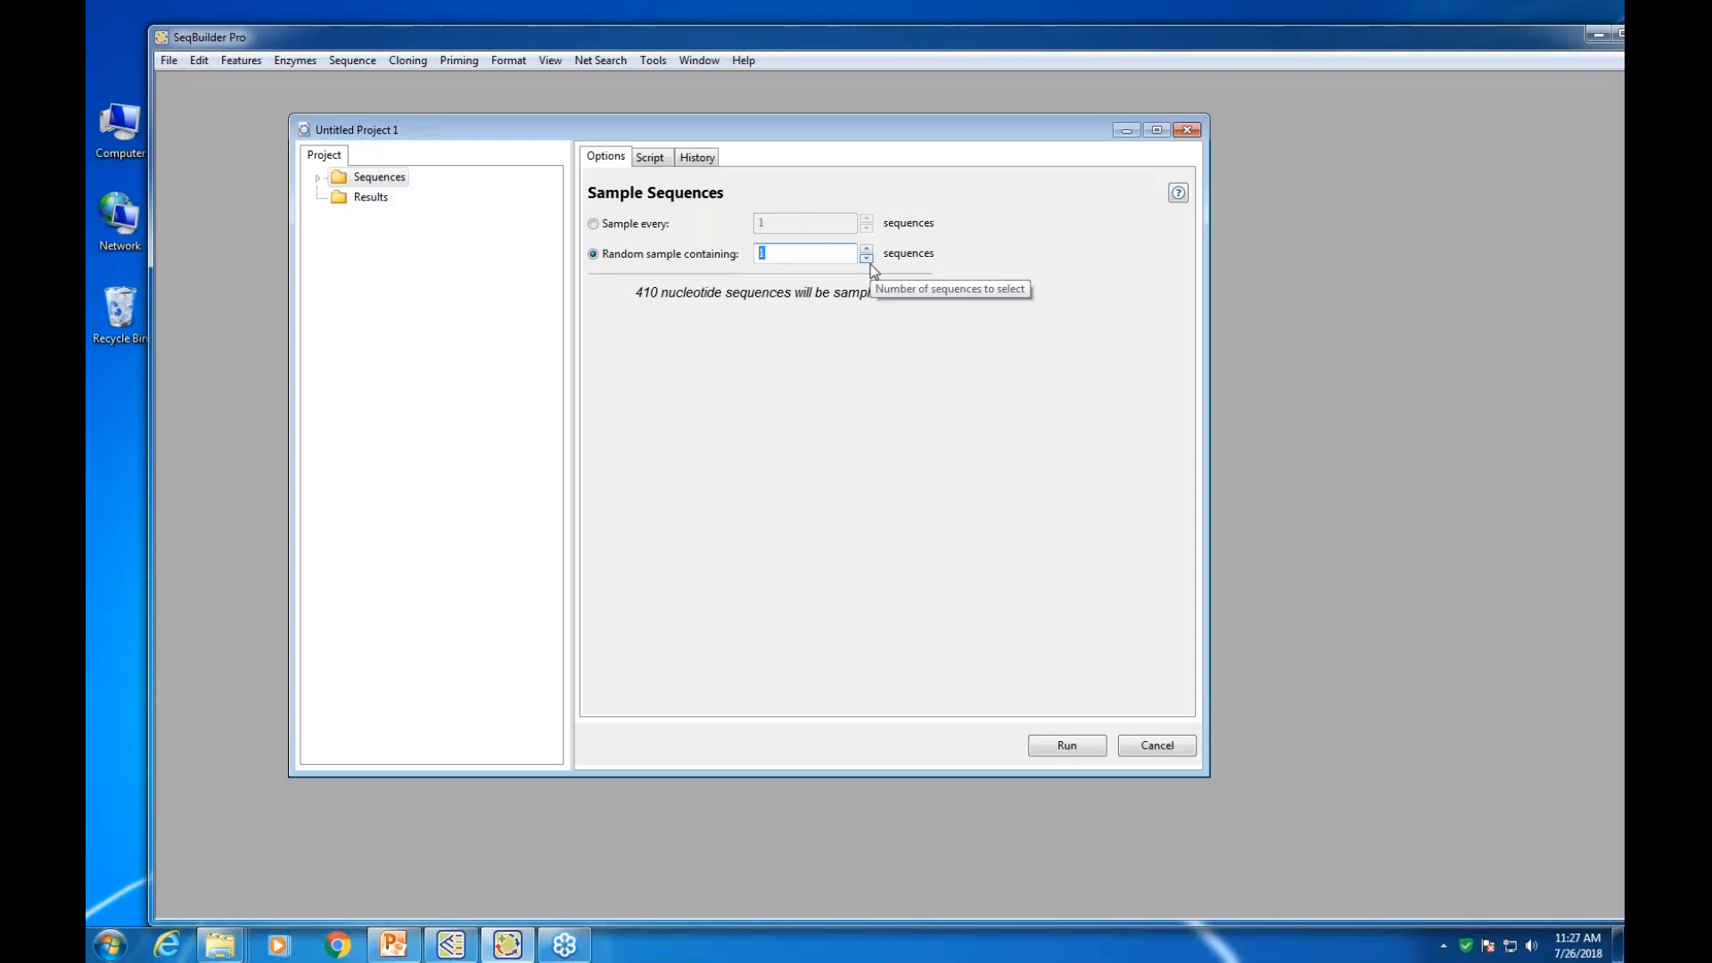
pyautogui.write('10')
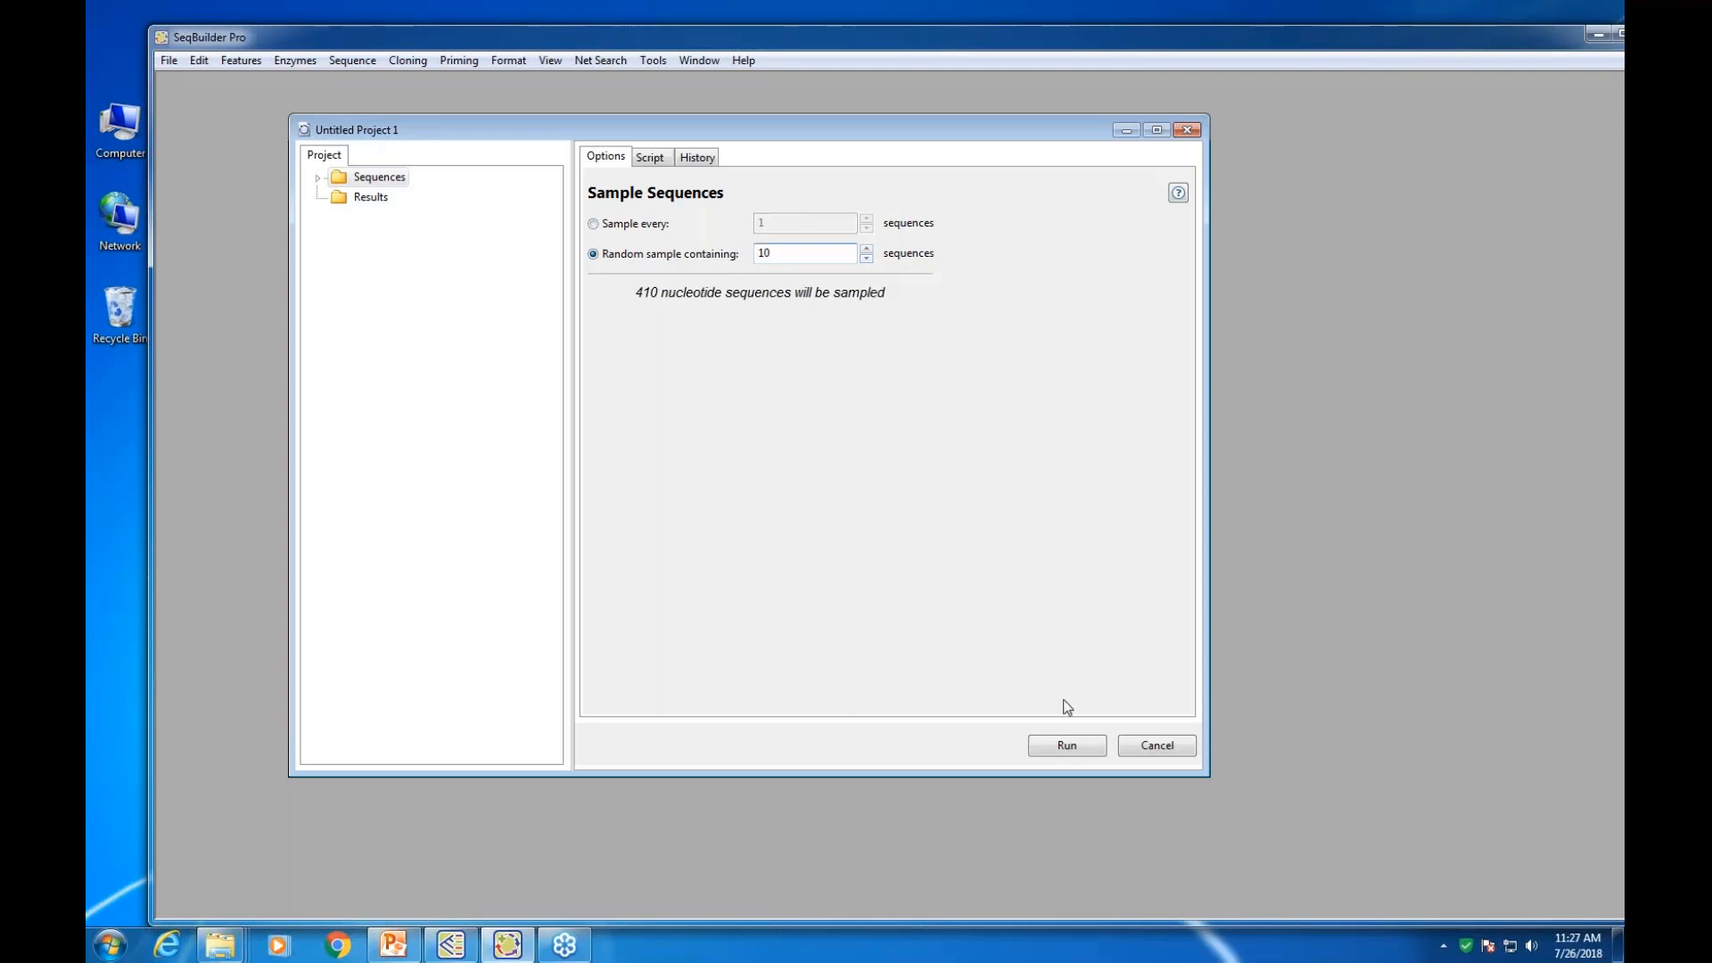
pyautogui.click(1068, 746)
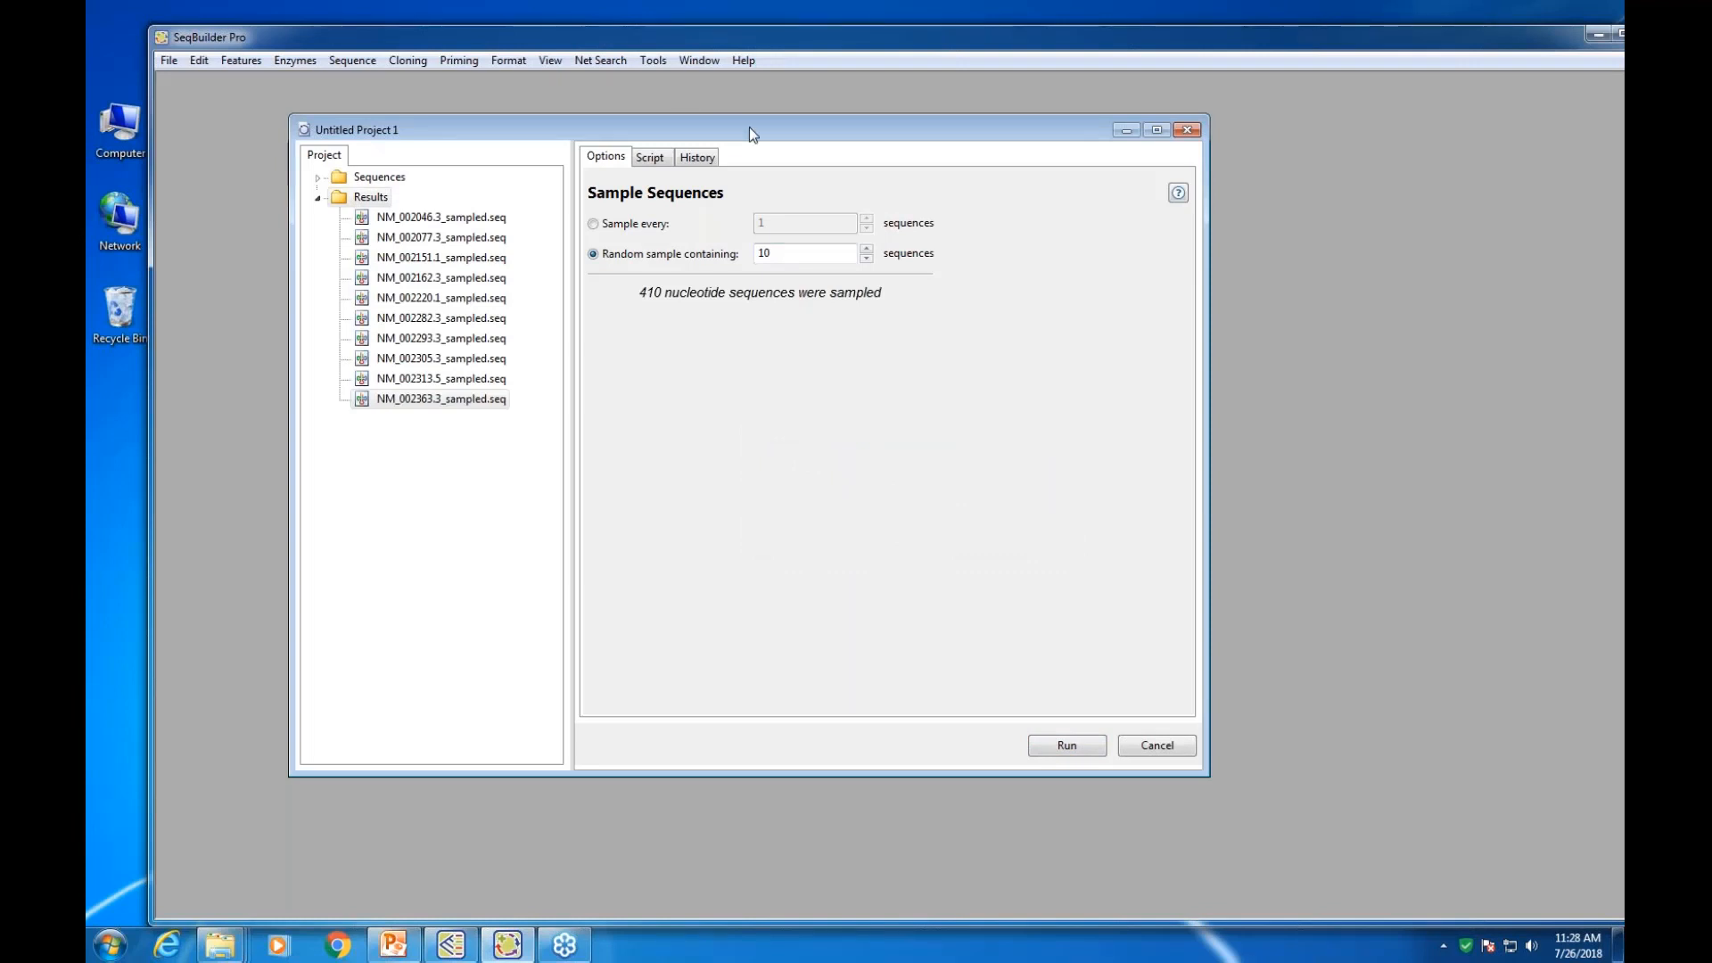
pyautogui.click(653, 60)
pyautogui.moveTo(705, 182)
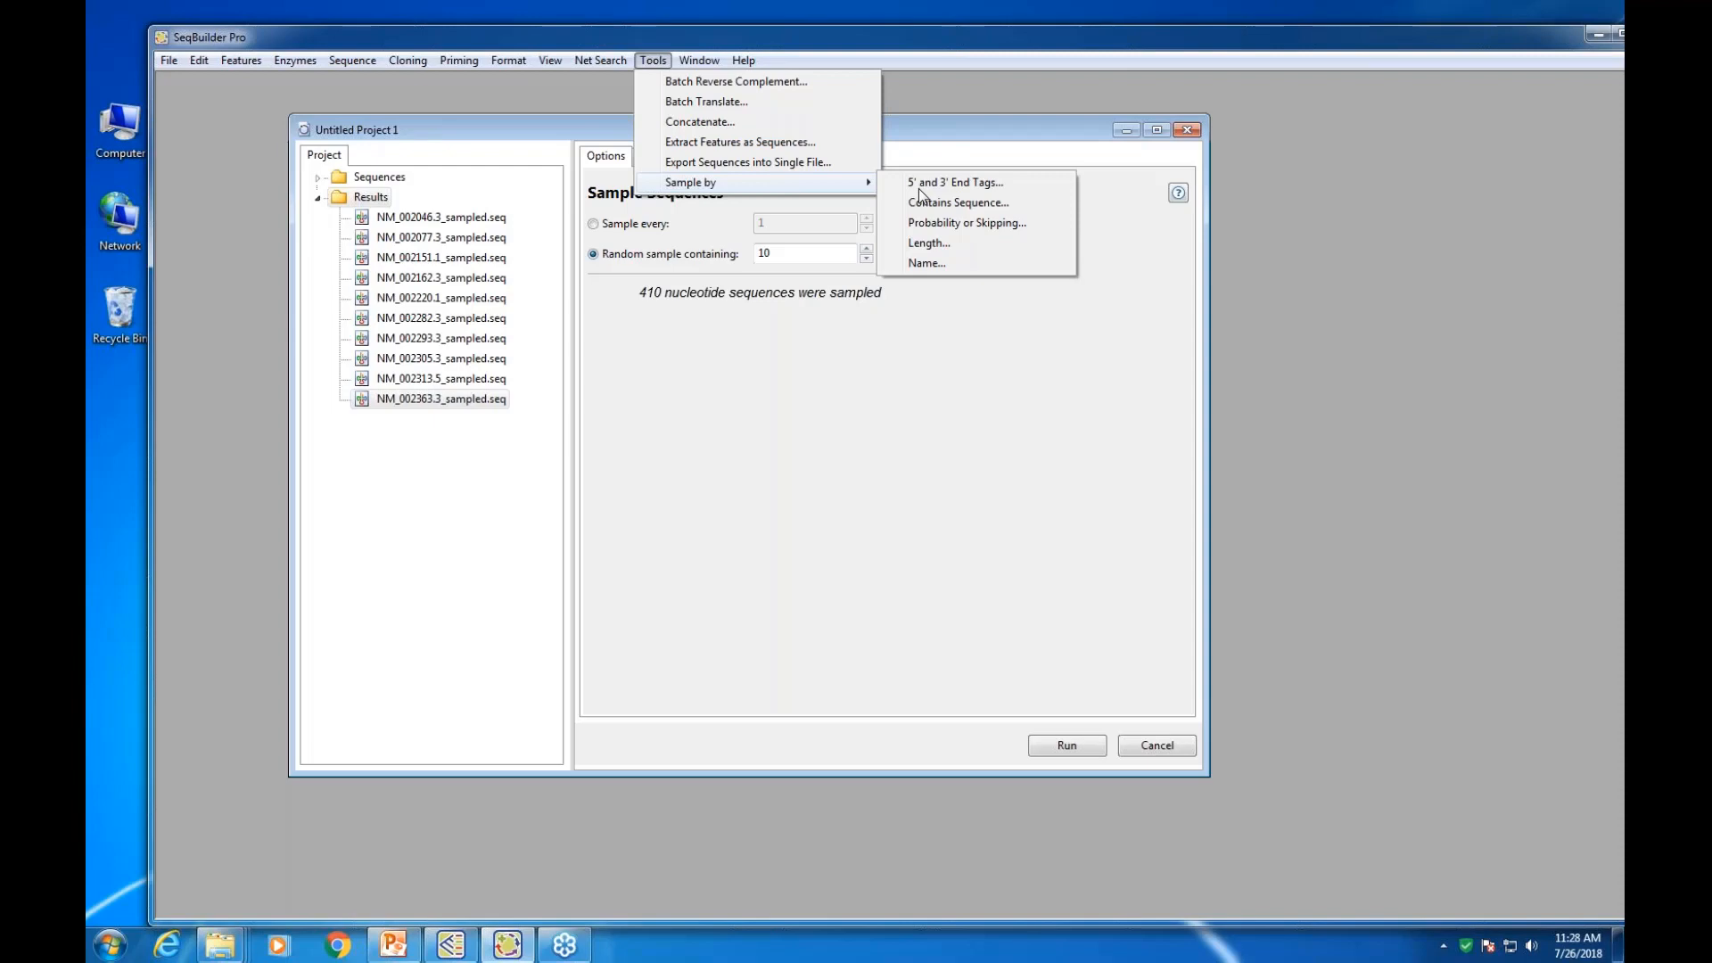
pyautogui.click(1289, 225)
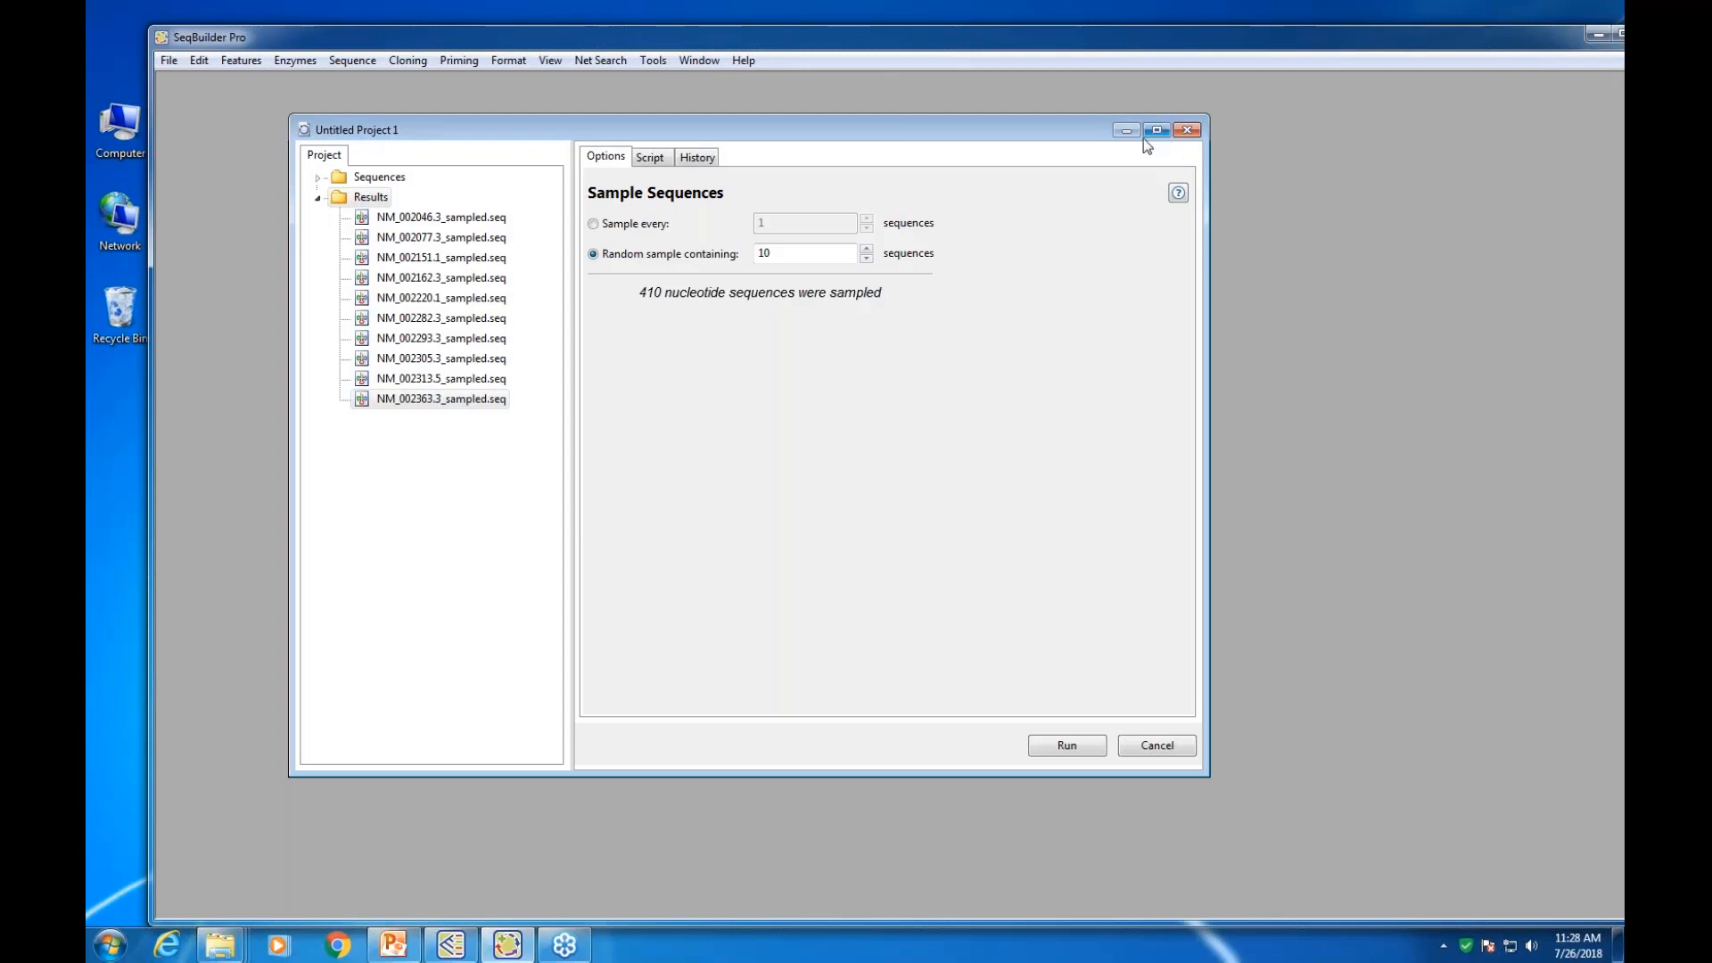
# Minimize SeqBuilder Pro and switch to the Untitled3.msa project in MegAlign Pro, positioning its window beside the desktop folders
pyautogui.moveTo(1591, 32); pyautogui.dragTo(1536, 40)
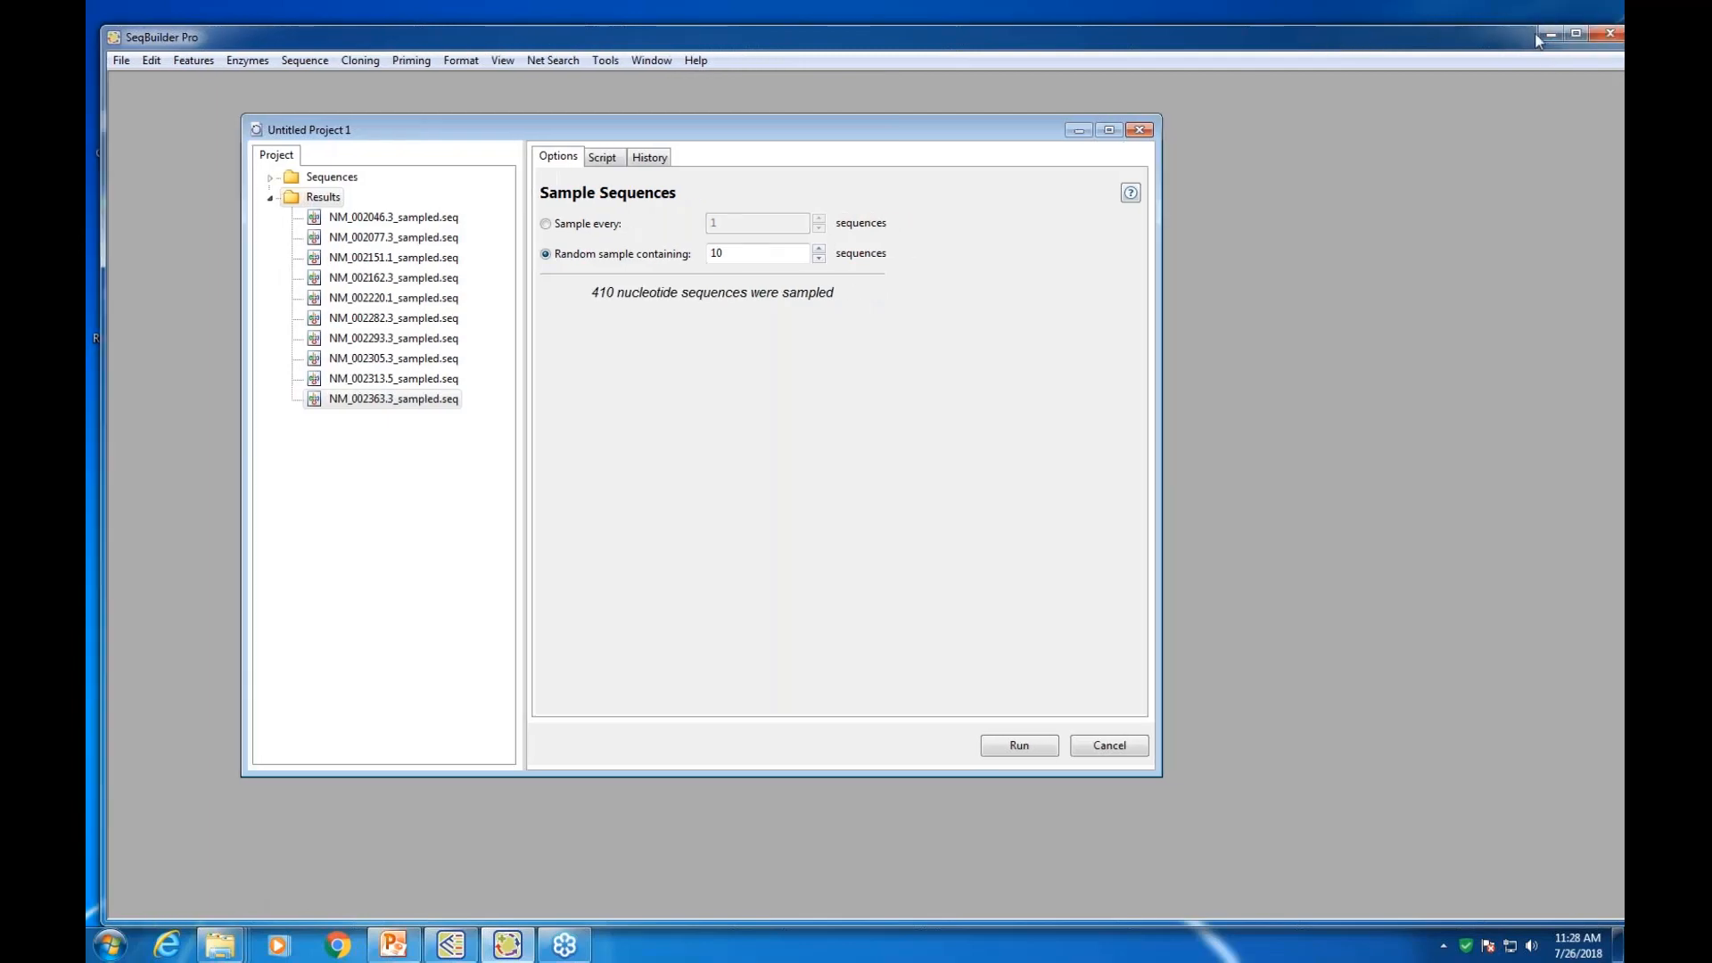
pyautogui.click(1552, 35)
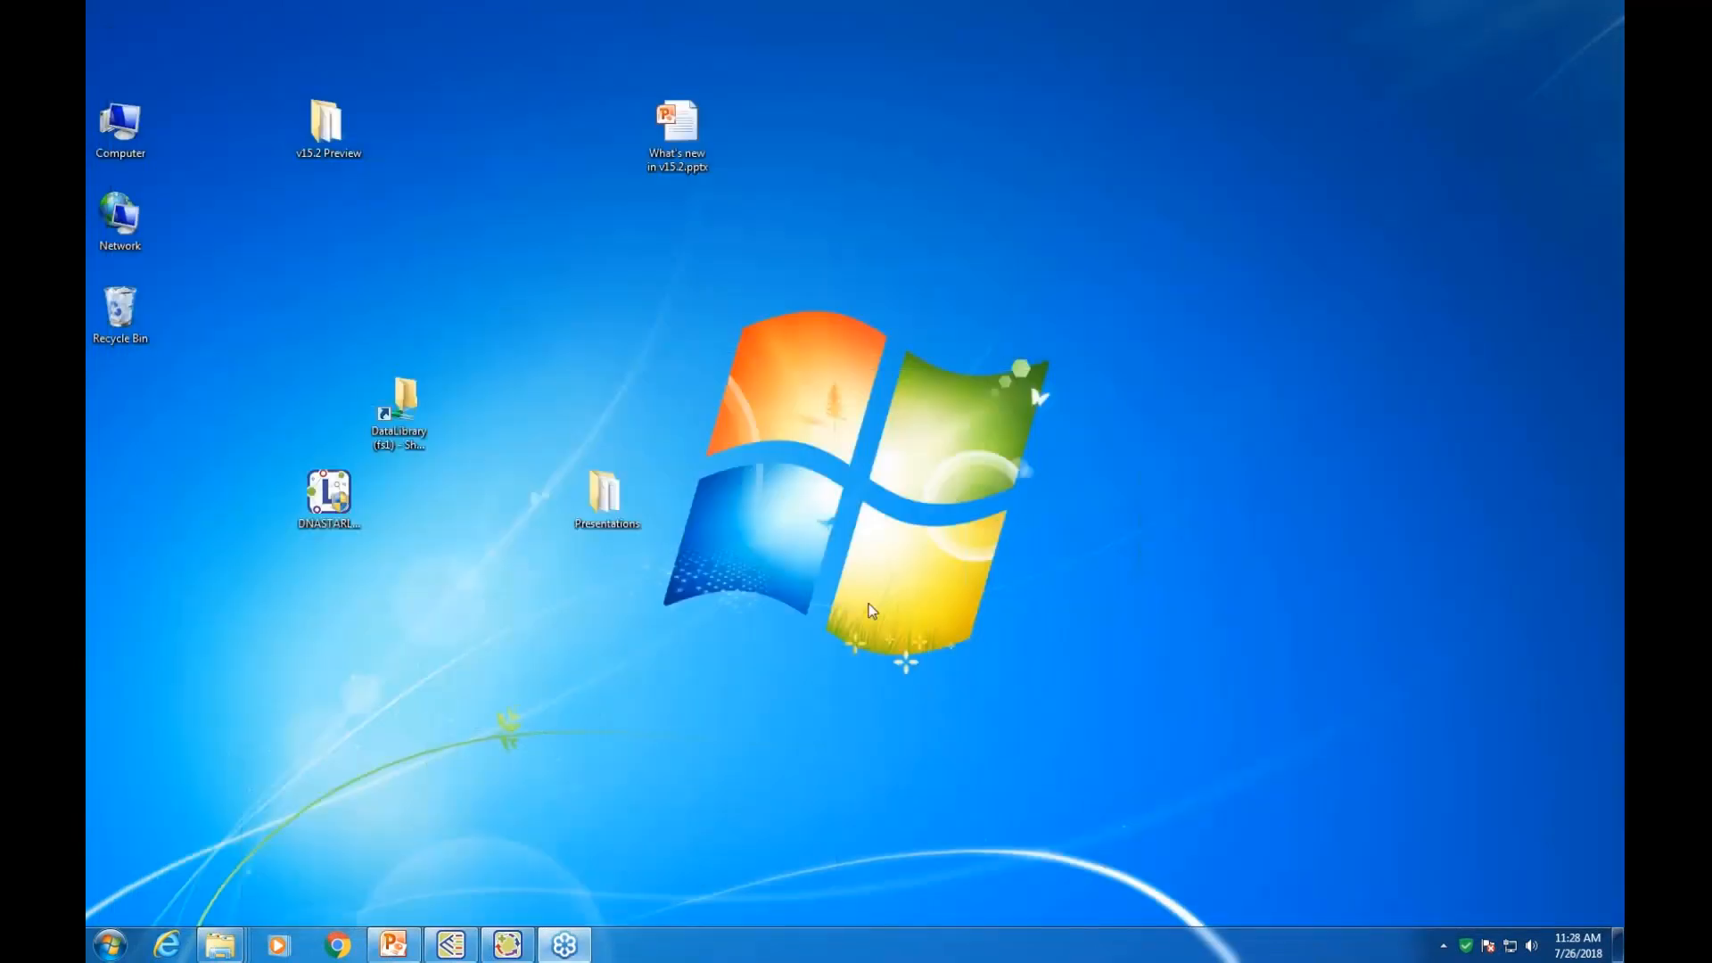
pyautogui.click(460, 951)
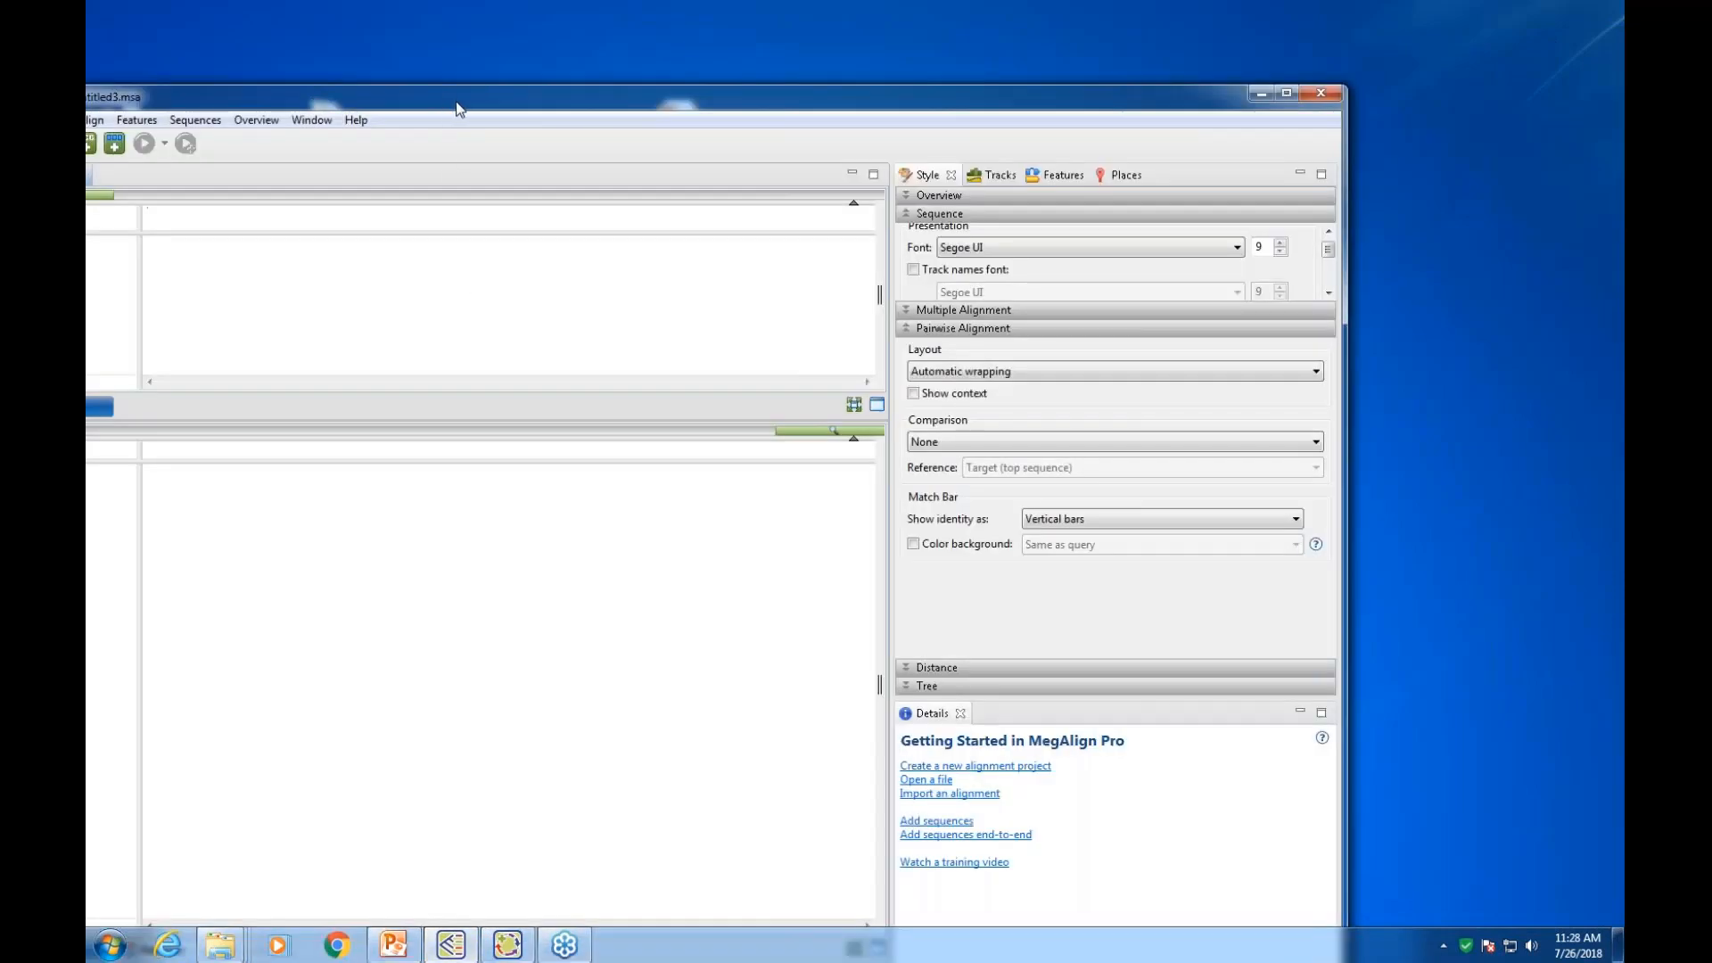
pyautogui.moveTo(448, 107); pyautogui.dragTo(751, 87)
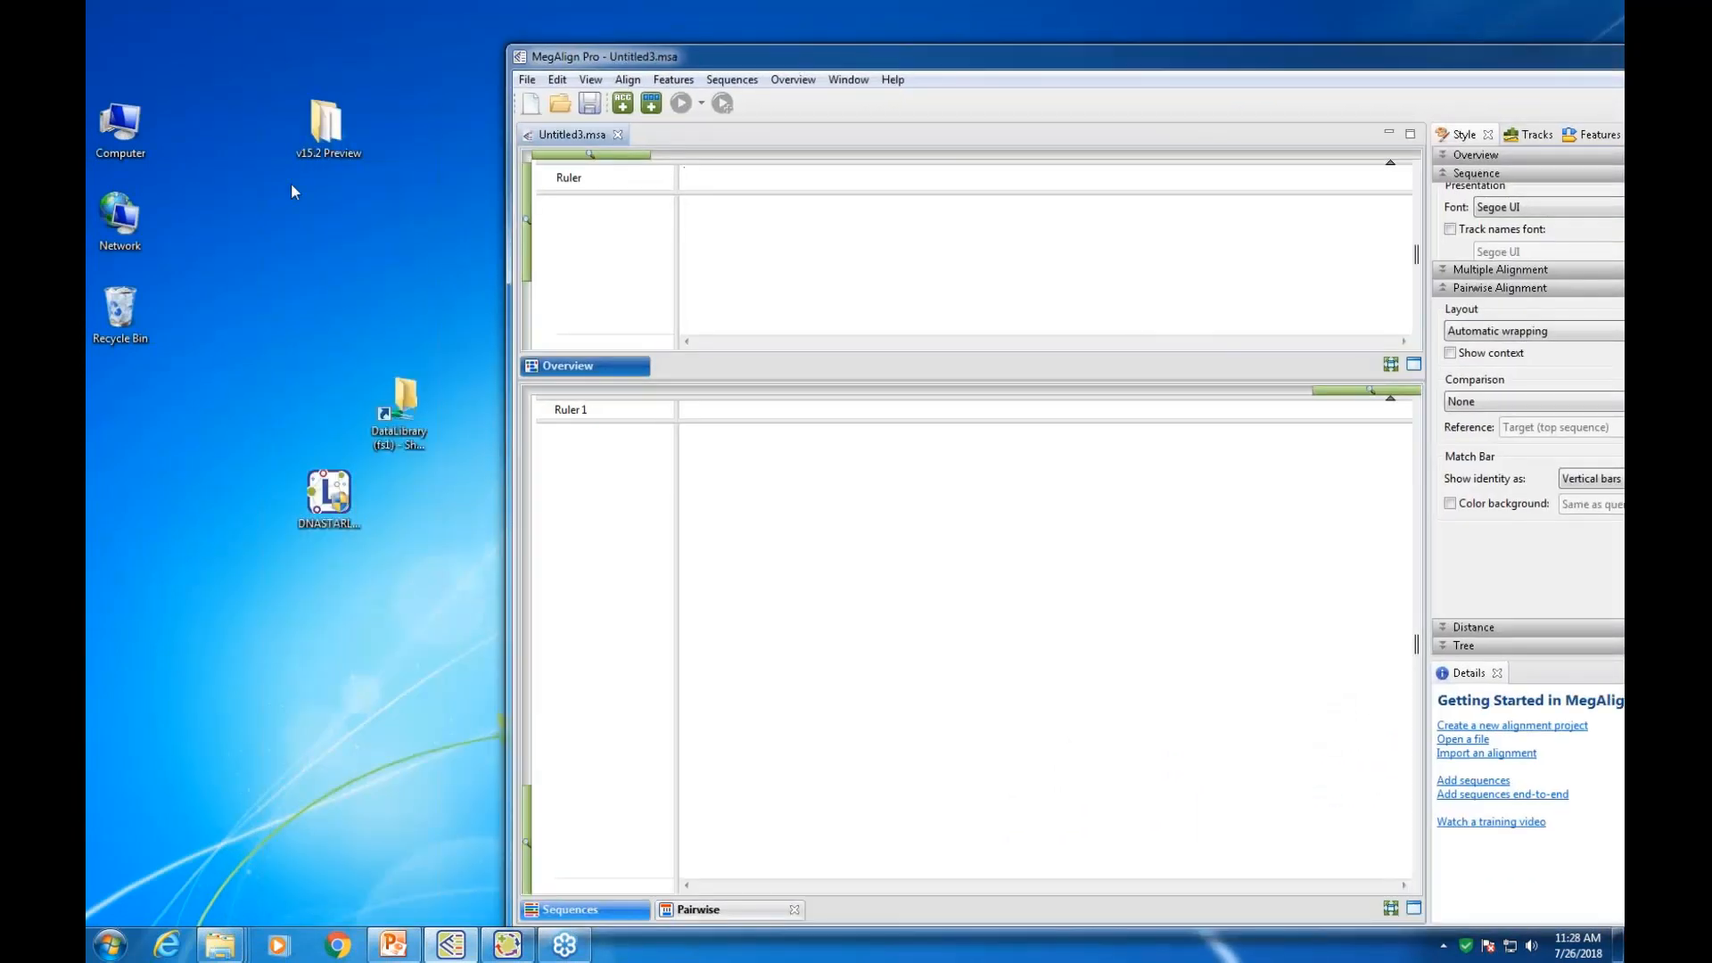
# Add HPV_L1.1-150.fna from the Global alignments folder in v15.2 Preview to the Untitled3.msa project
pyautogui.doubleClick(323, 129)
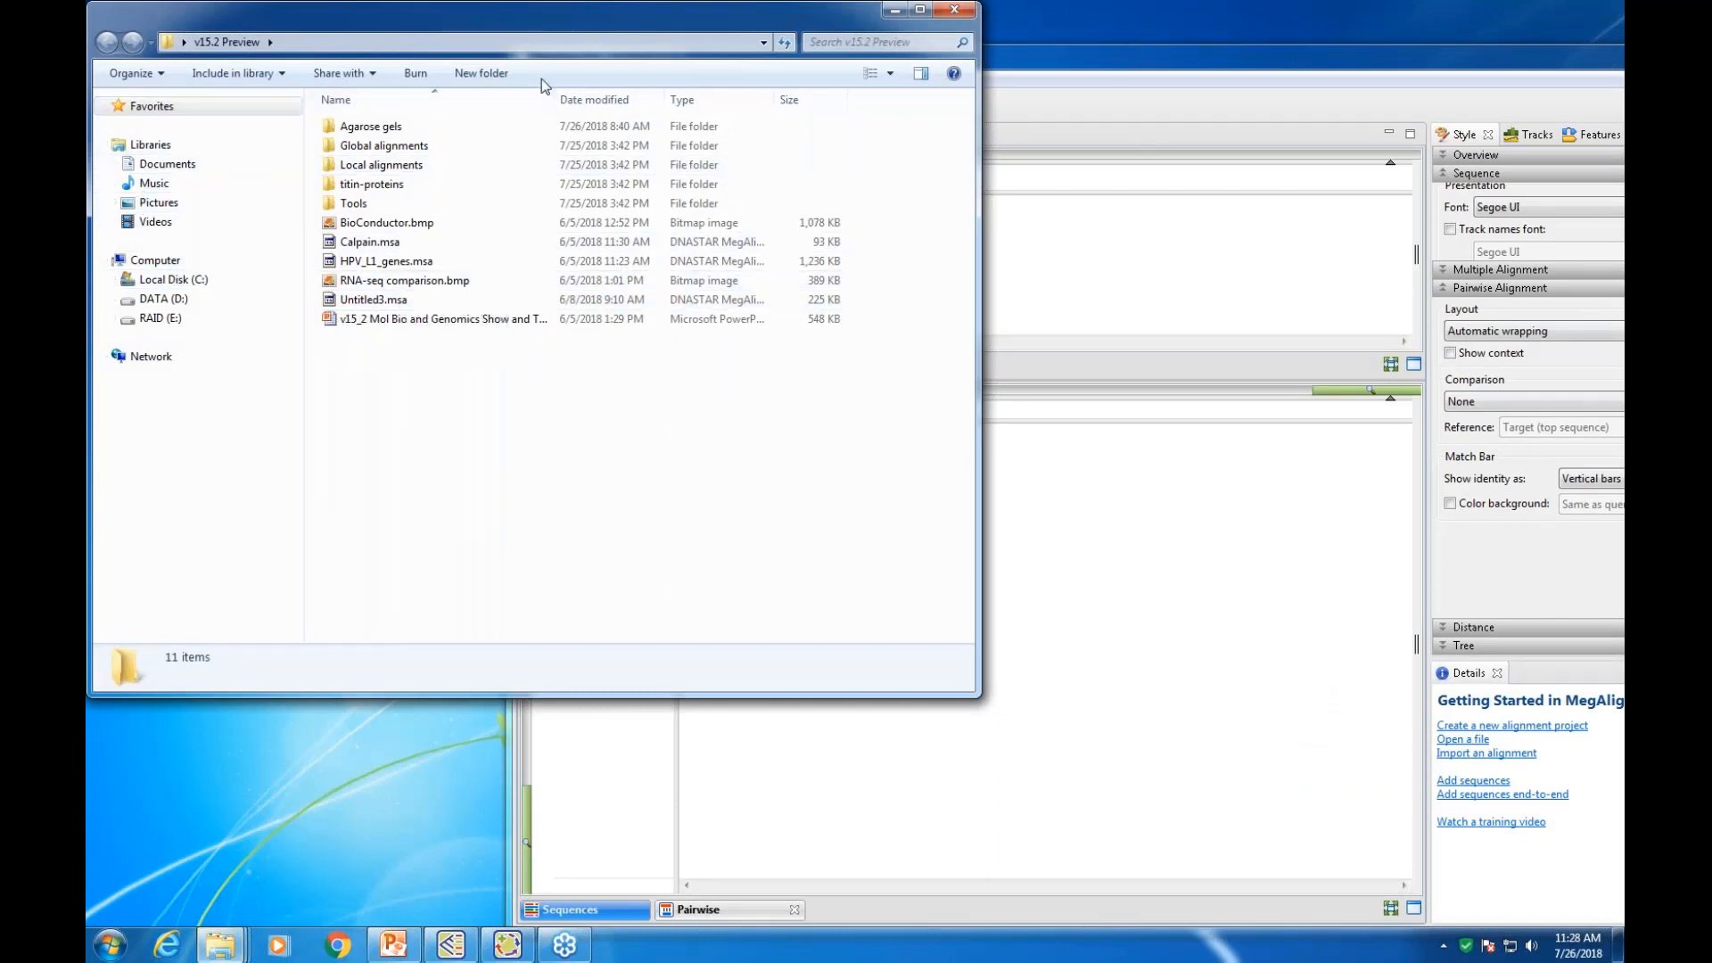
pyautogui.moveTo(527, 26); pyautogui.dragTo(581, 460)
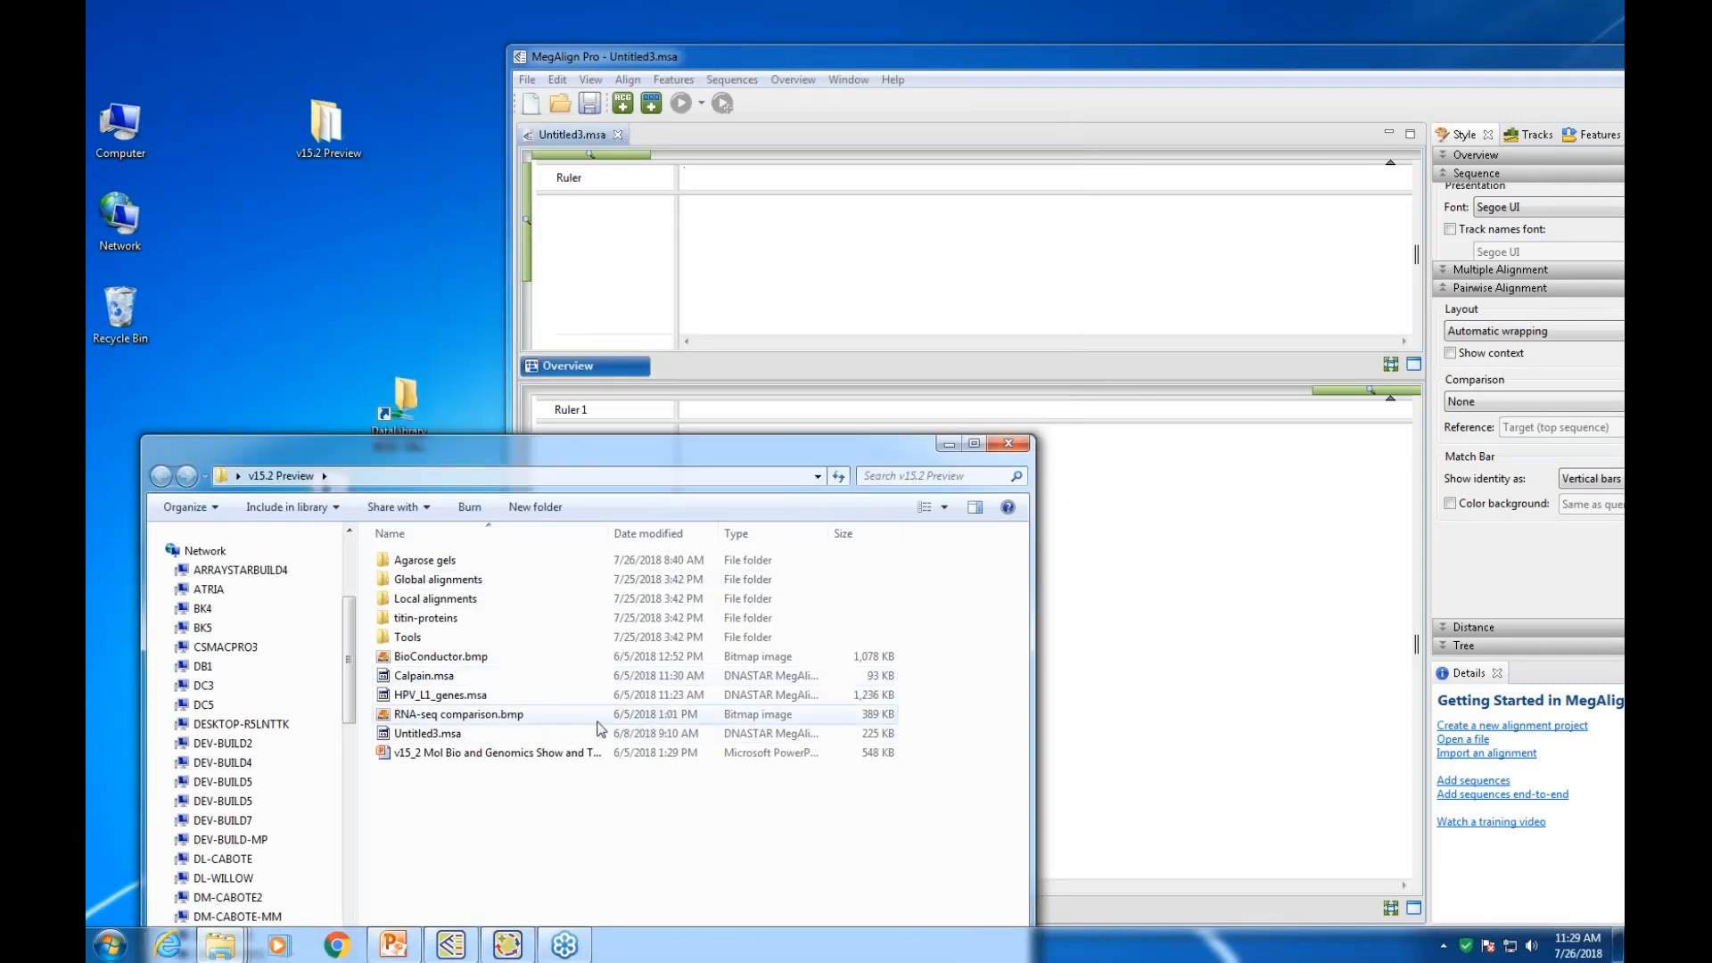
pyautogui.click(436, 581)
pyautogui.doubleClick(437, 582)
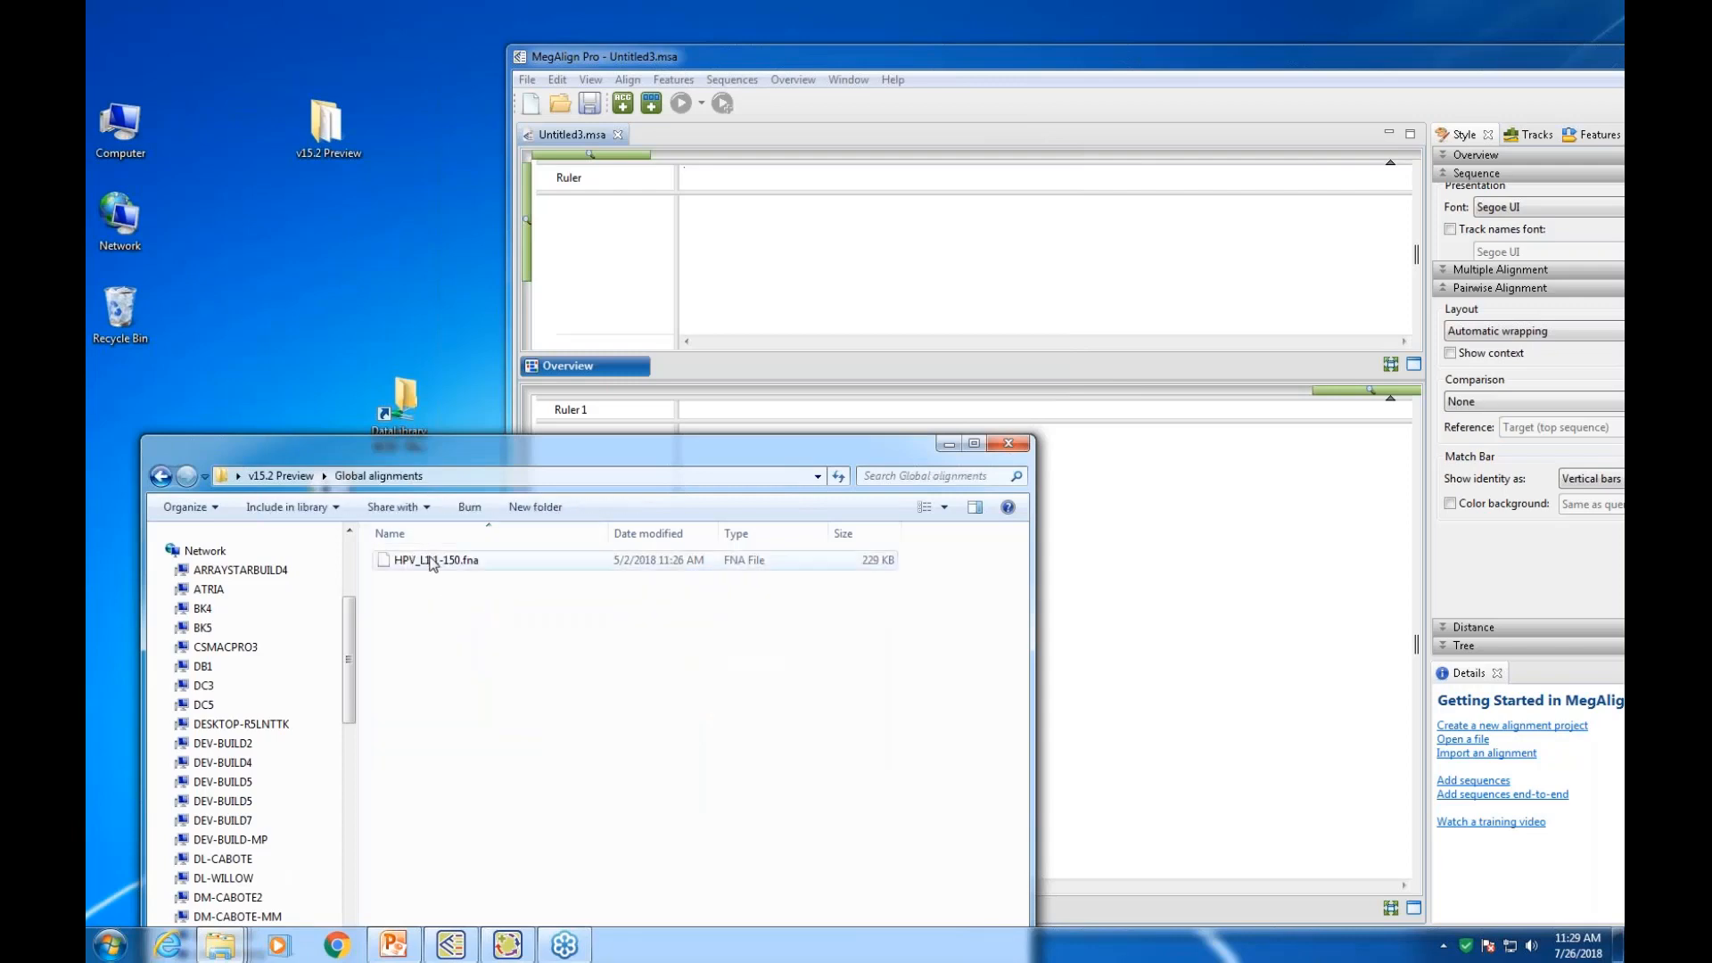
pyautogui.click(495, 561)
pyautogui.moveTo(461, 568); pyautogui.dragTo(747, 267)
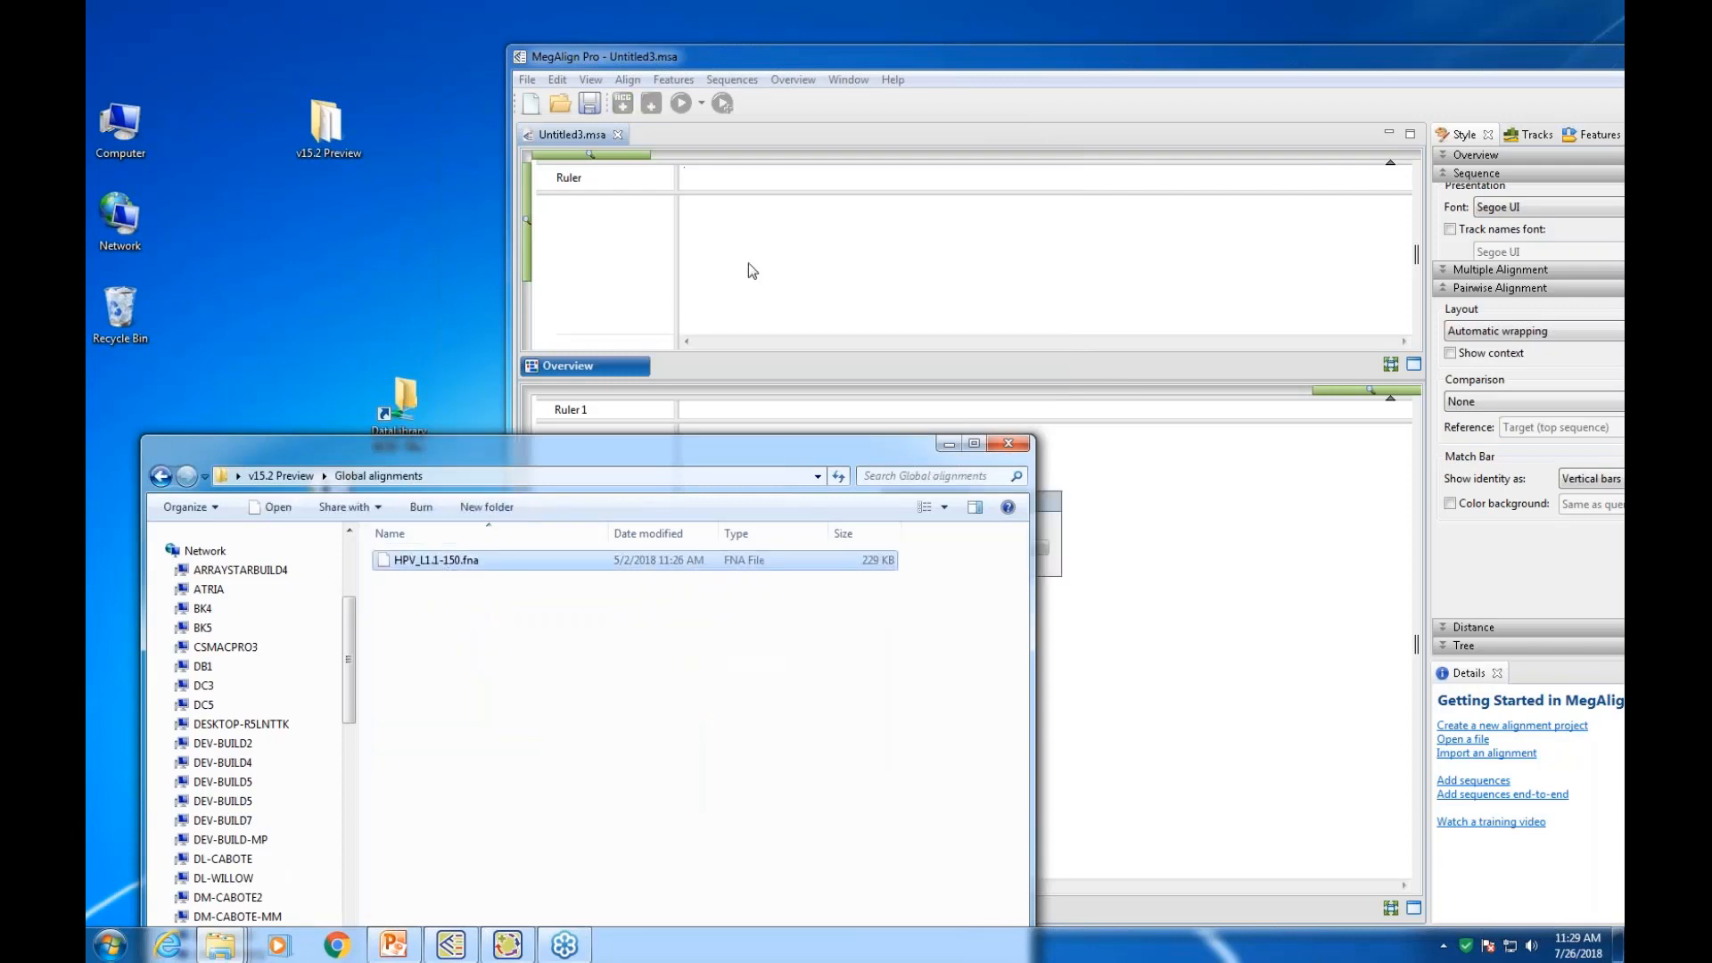
# Minimize the folder window and set the default sequence type for Untitled3.msa to DNA
pyautogui.moveTo(828, 444); pyautogui.dragTo(575, 448)
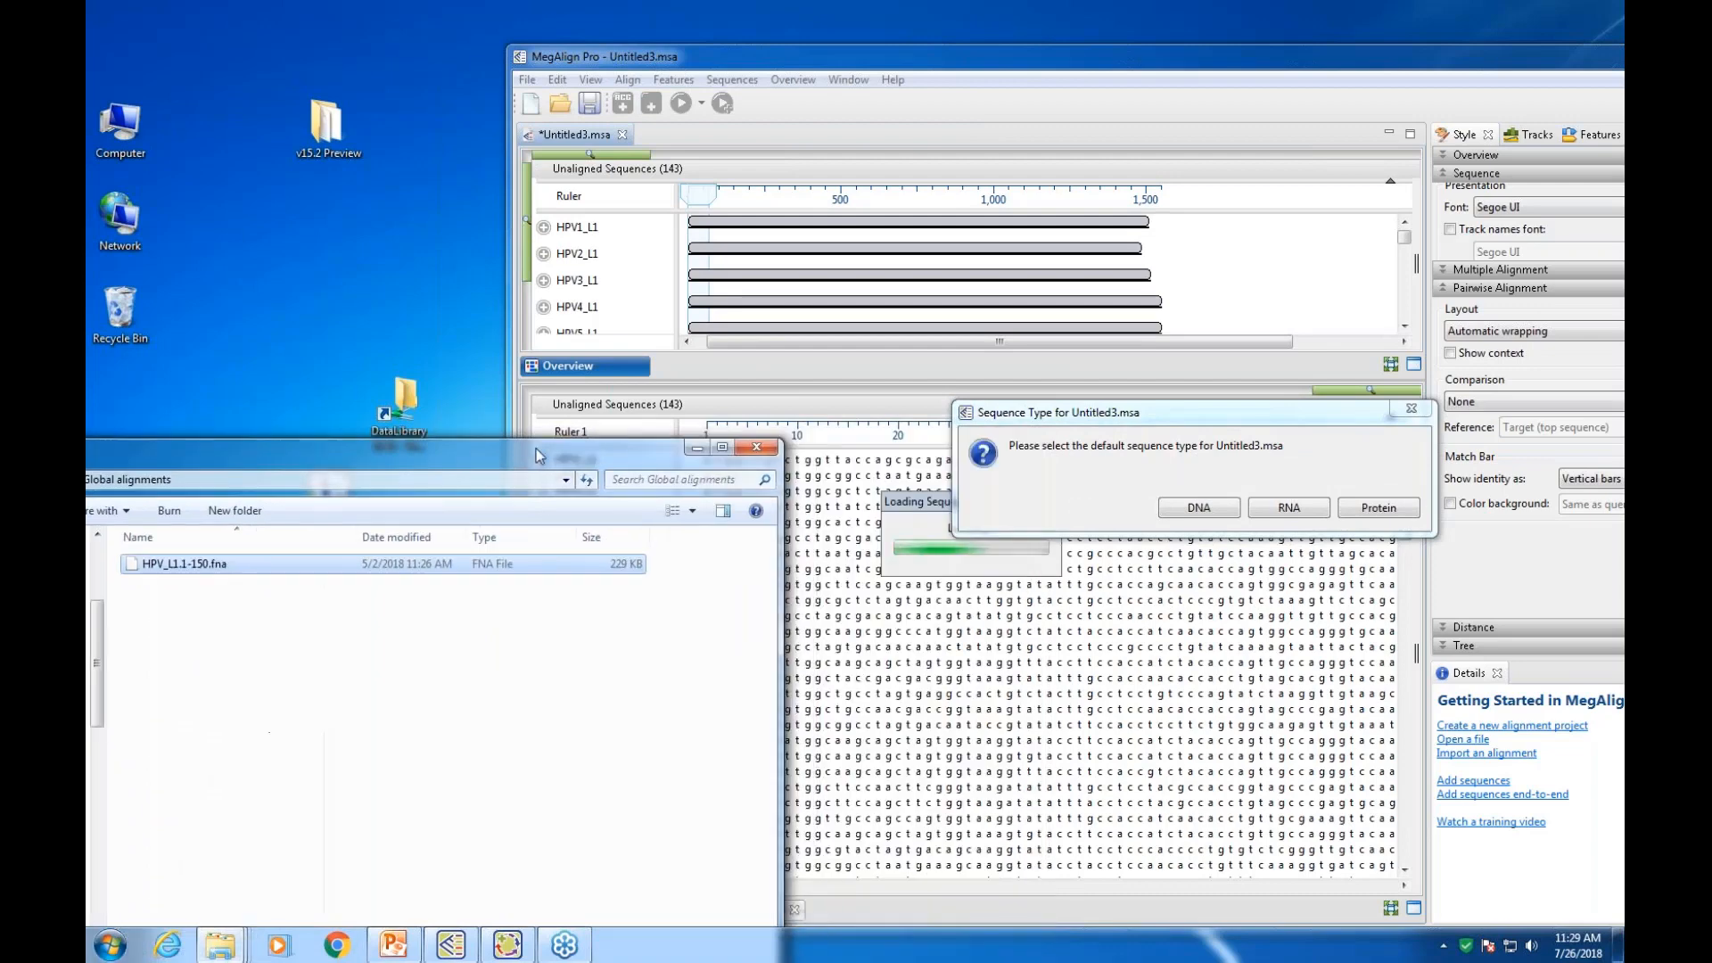
pyautogui.click(697, 449)
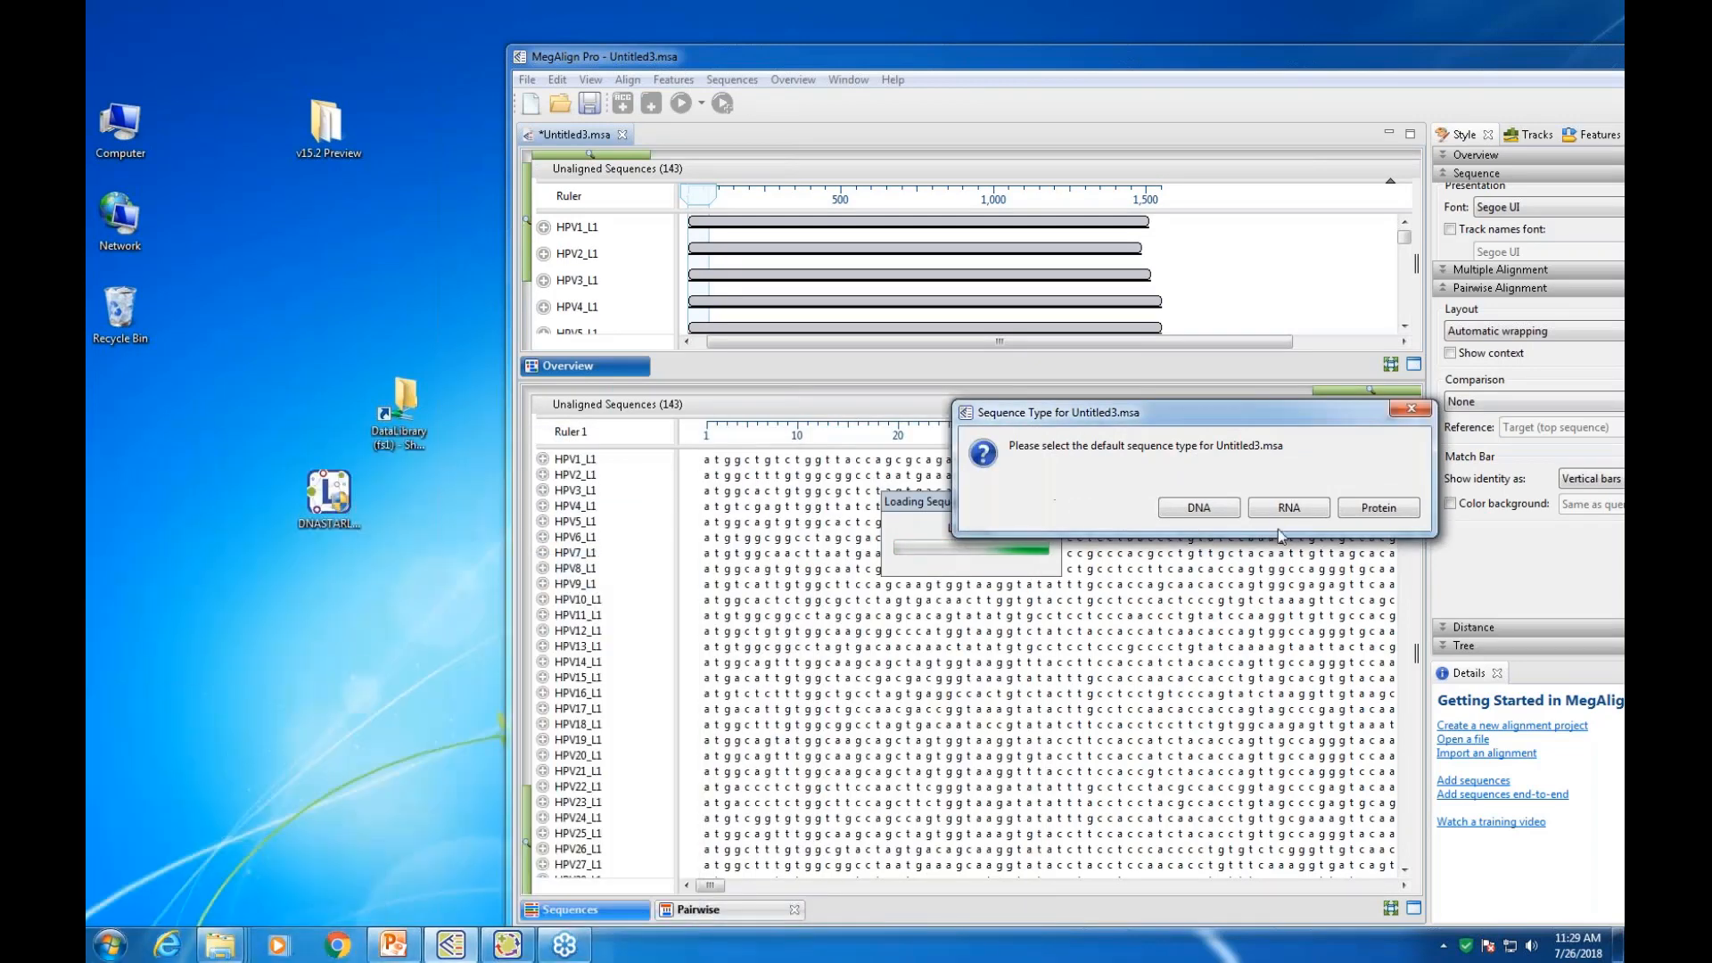
pyautogui.click(1199, 507)
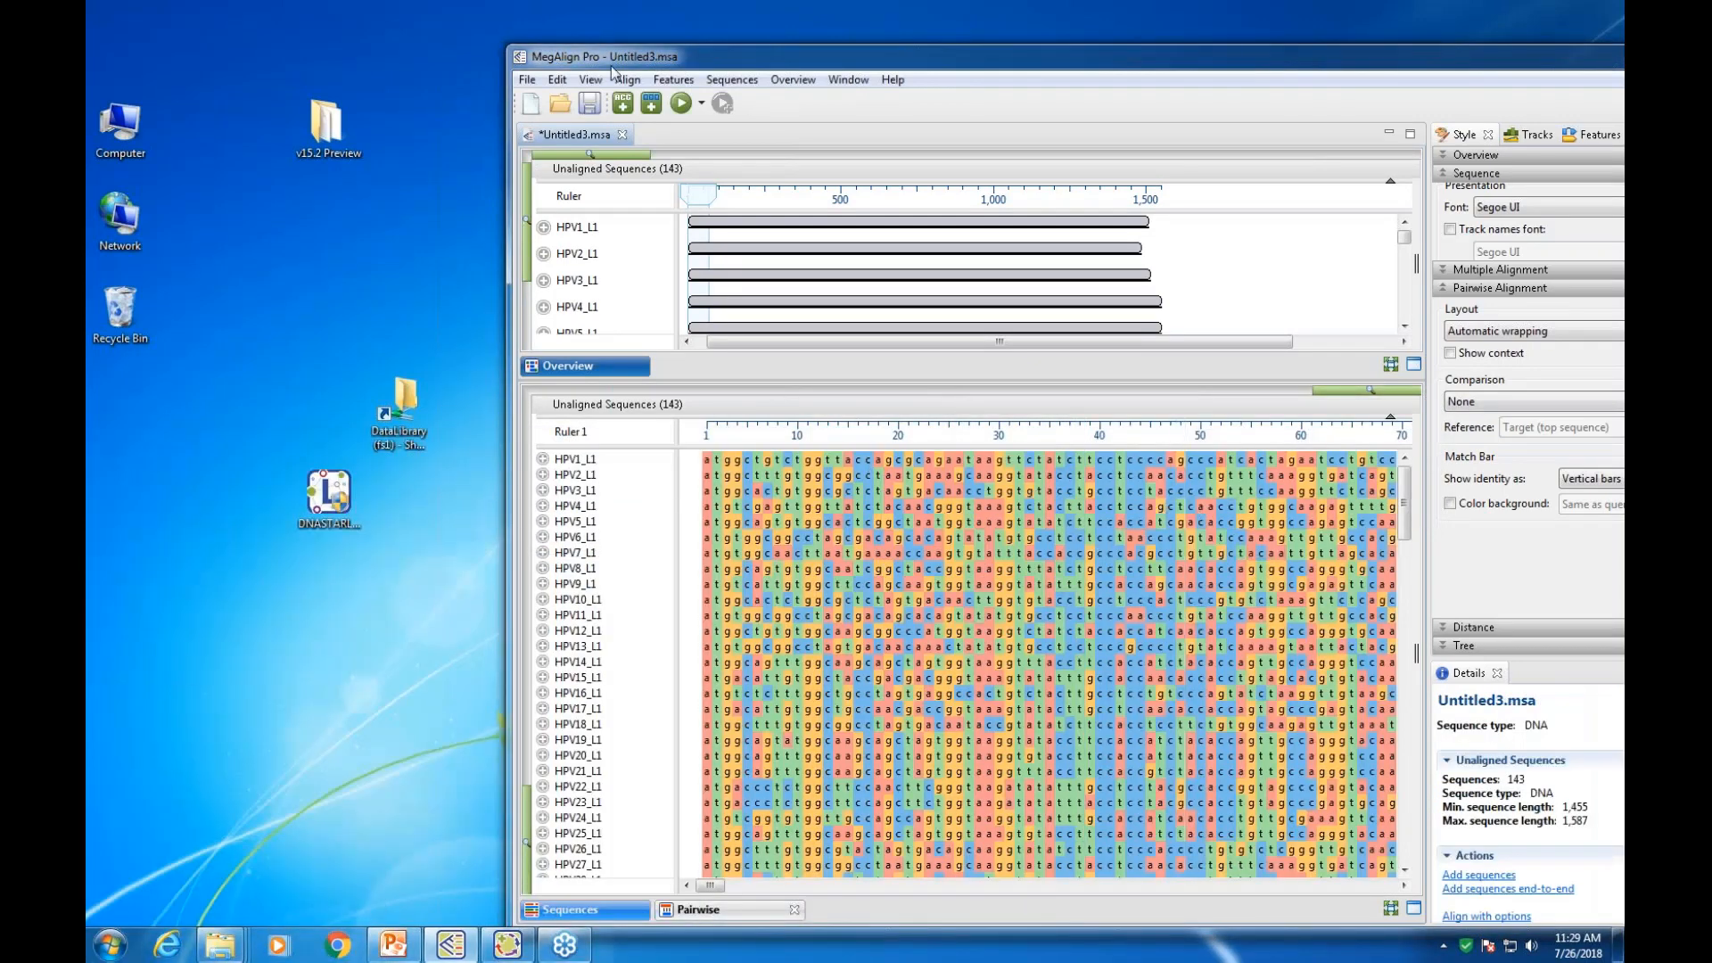
# Align the unaligned HPV L1 sequences using Clustal Omega and maximize the project window
pyautogui.moveTo(792, 56); pyautogui.dragTo(657, 35)
pyautogui.click(492, 58)
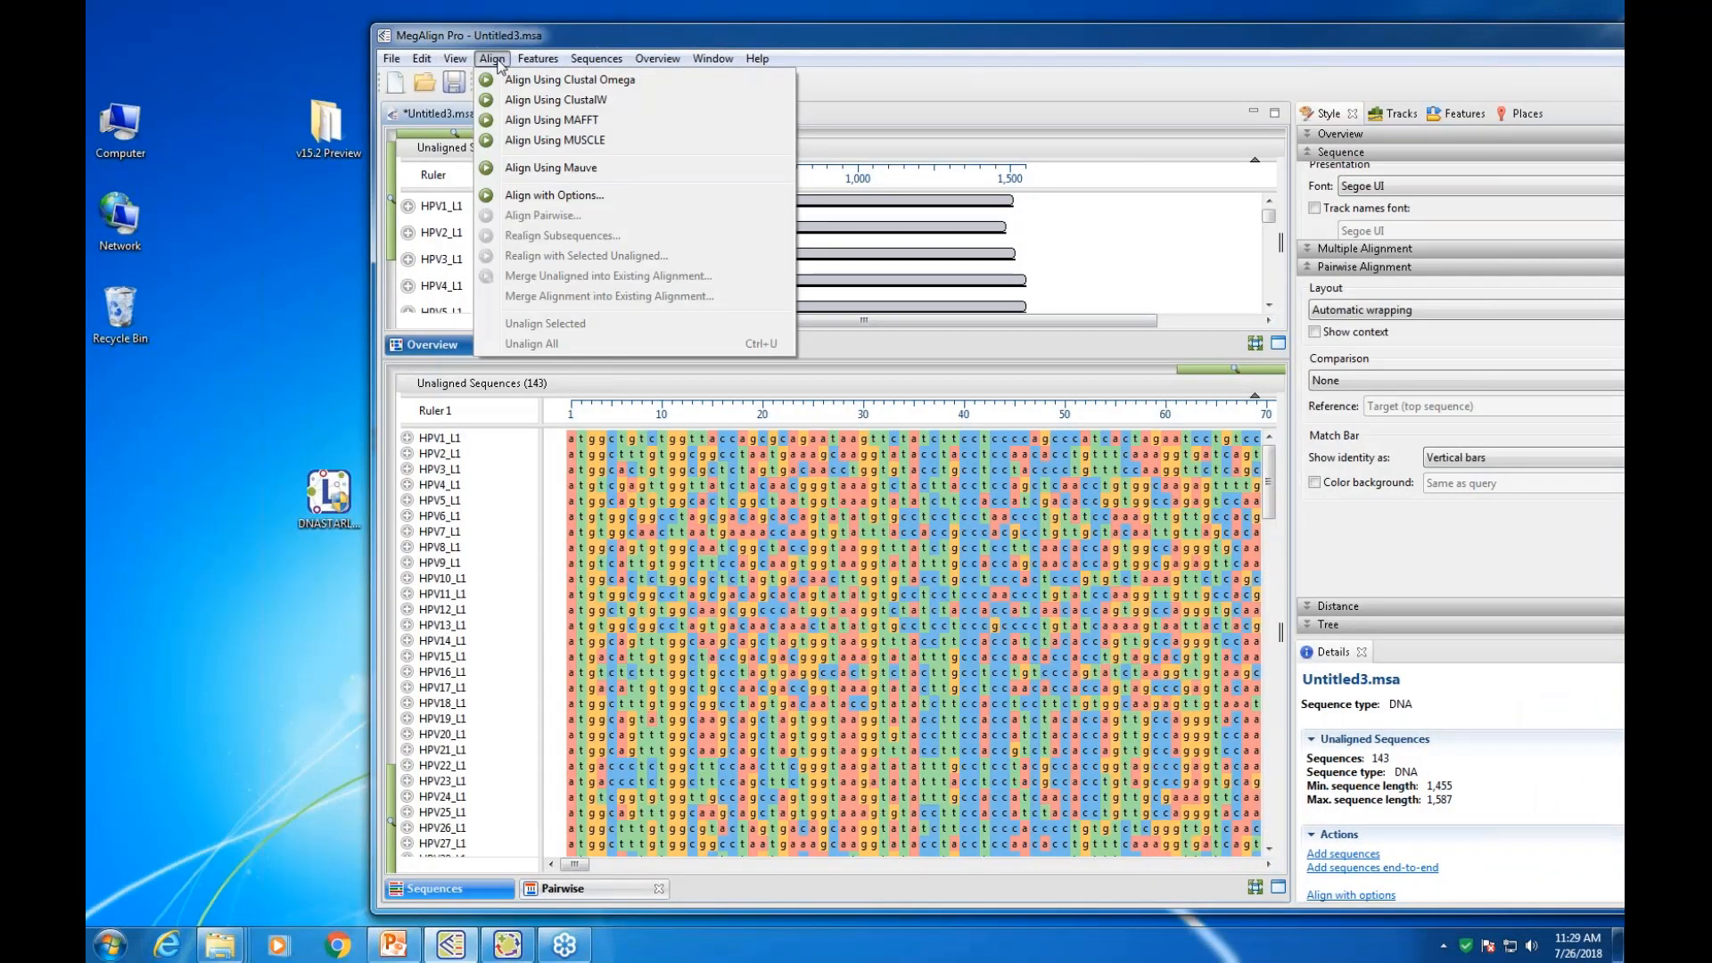
pyautogui.moveTo(522, 62)
pyautogui.click(520, 79)
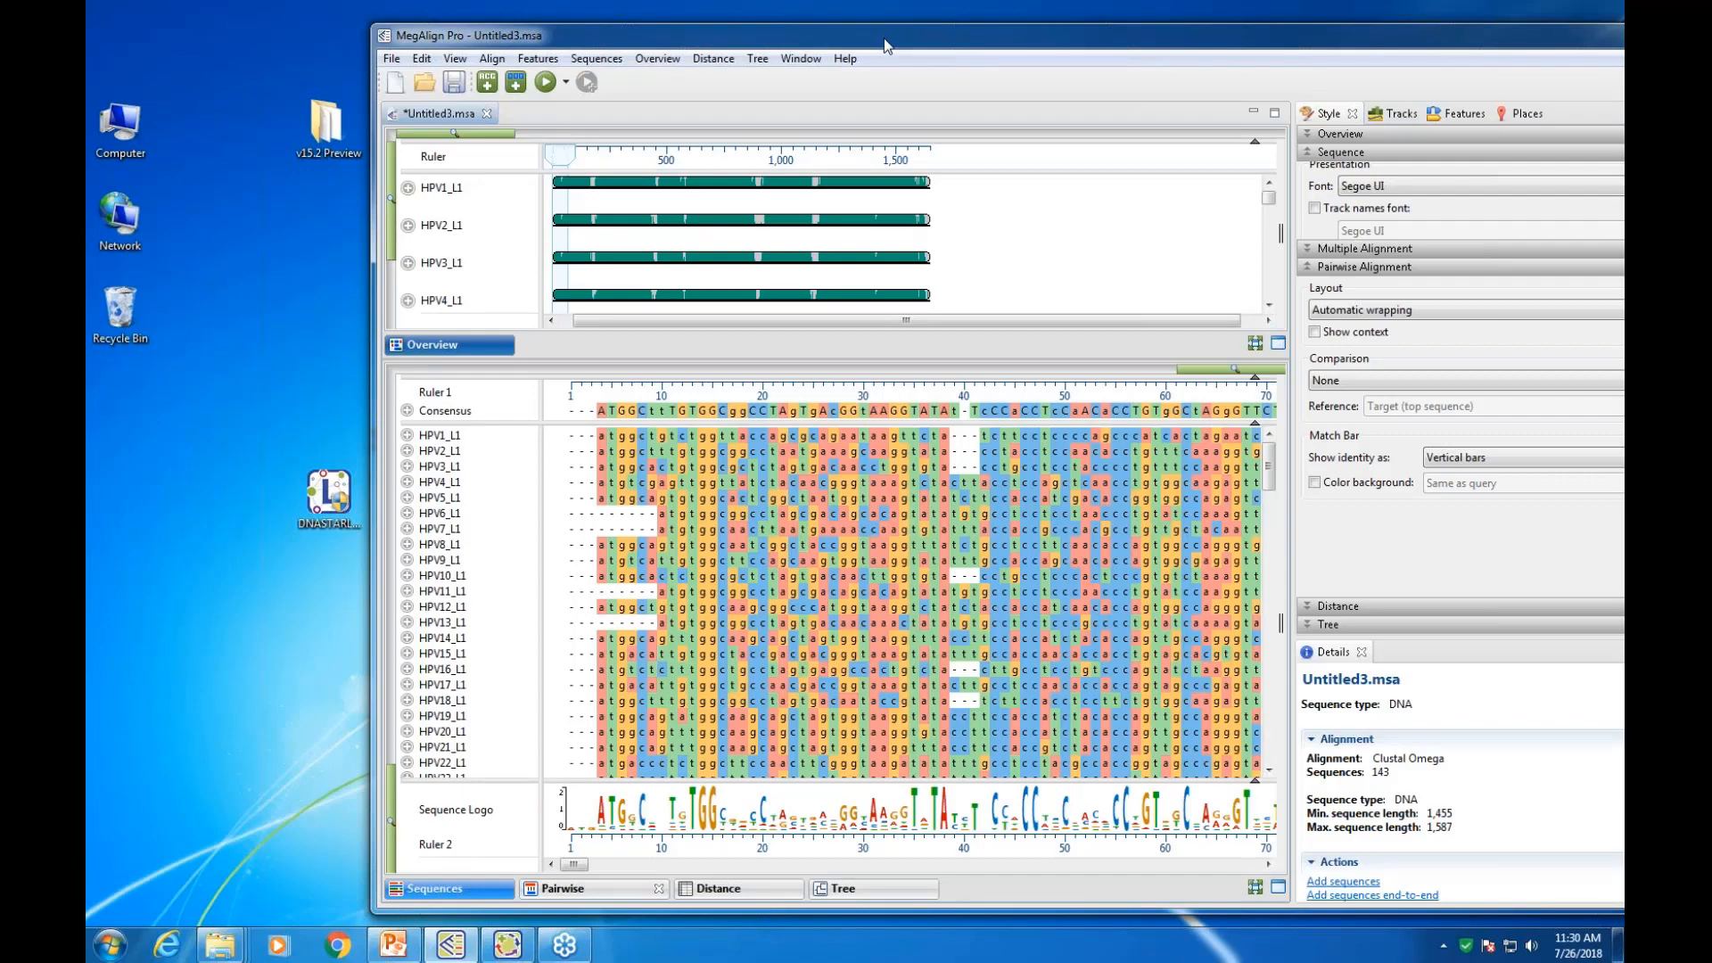
pyautogui.moveTo(884, 38); pyautogui.dragTo(714, 32)
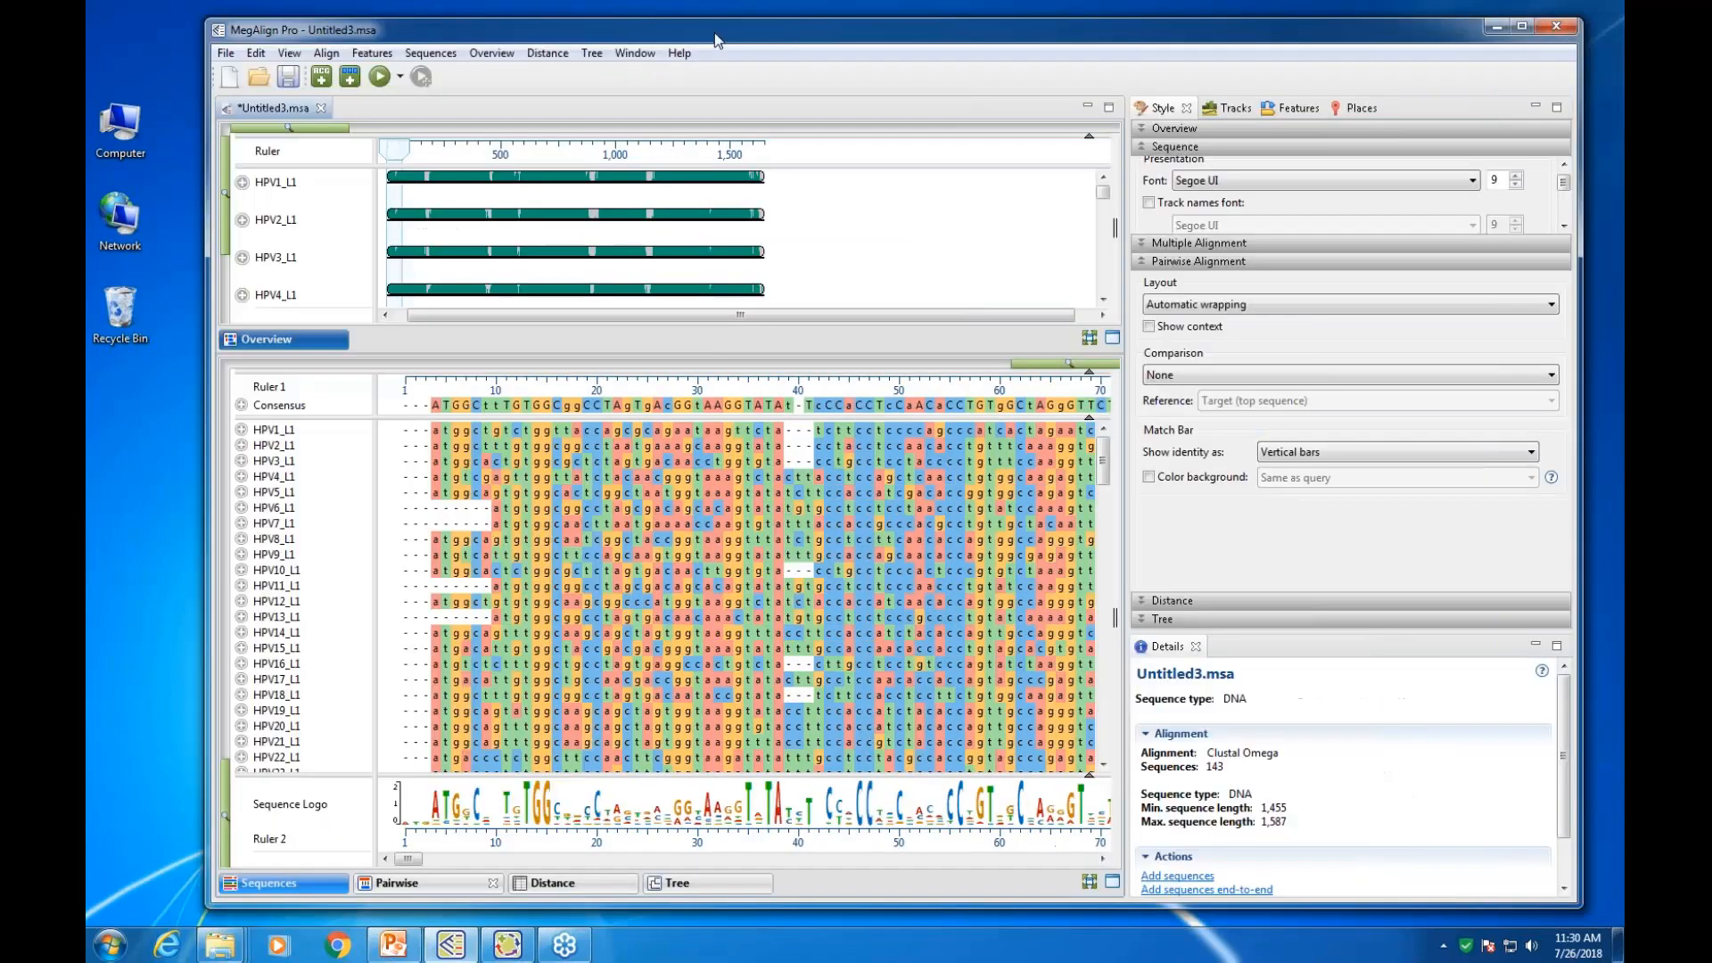
pyautogui.click(1522, 28)
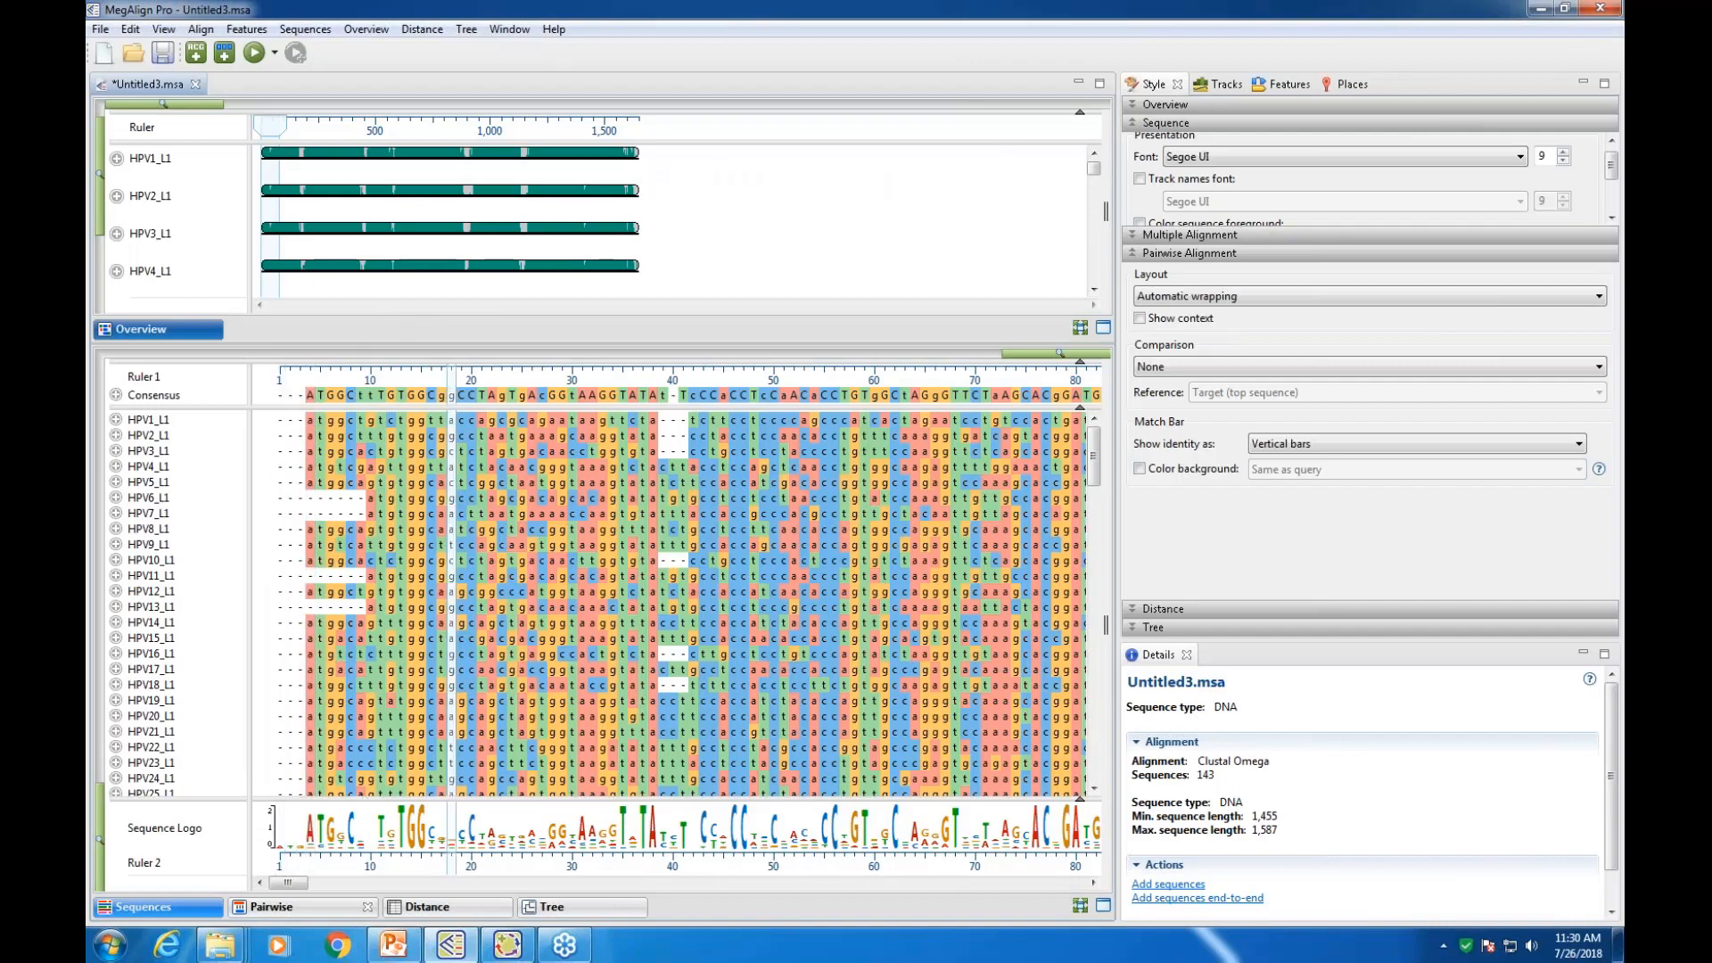
# Look through the Tree, Distance, Sequences and Pairwise views of the alignment, ending on Sequences
pyautogui.click(572, 914)
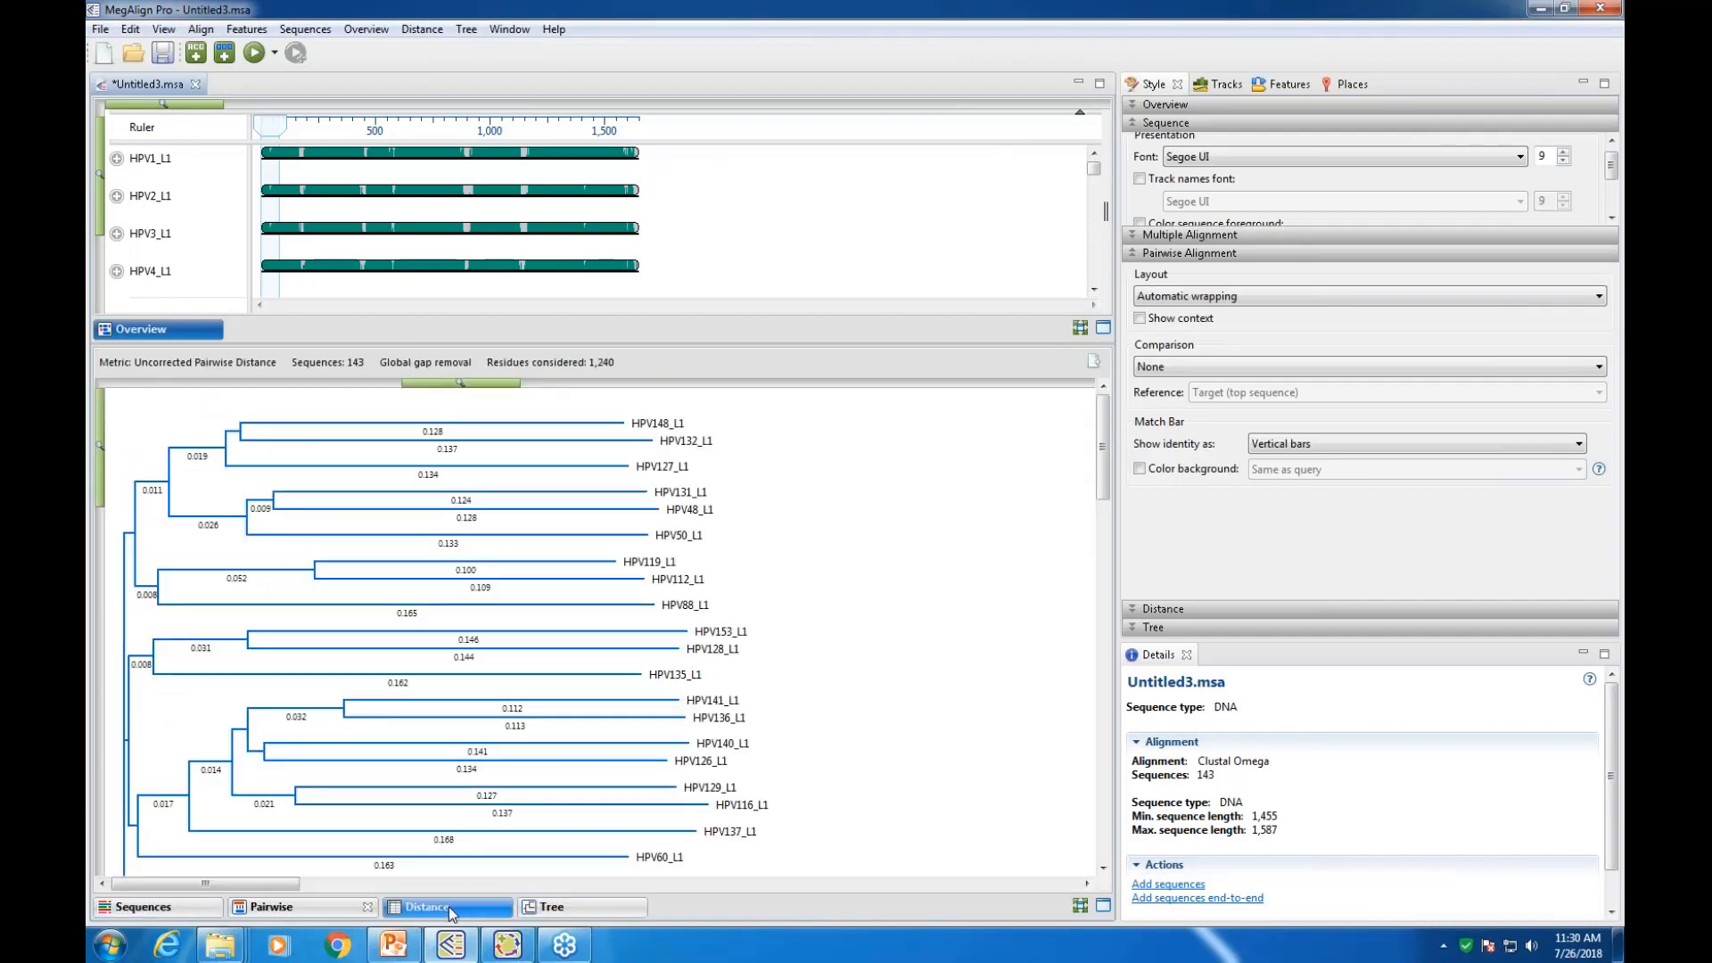
pyautogui.click(442, 908)
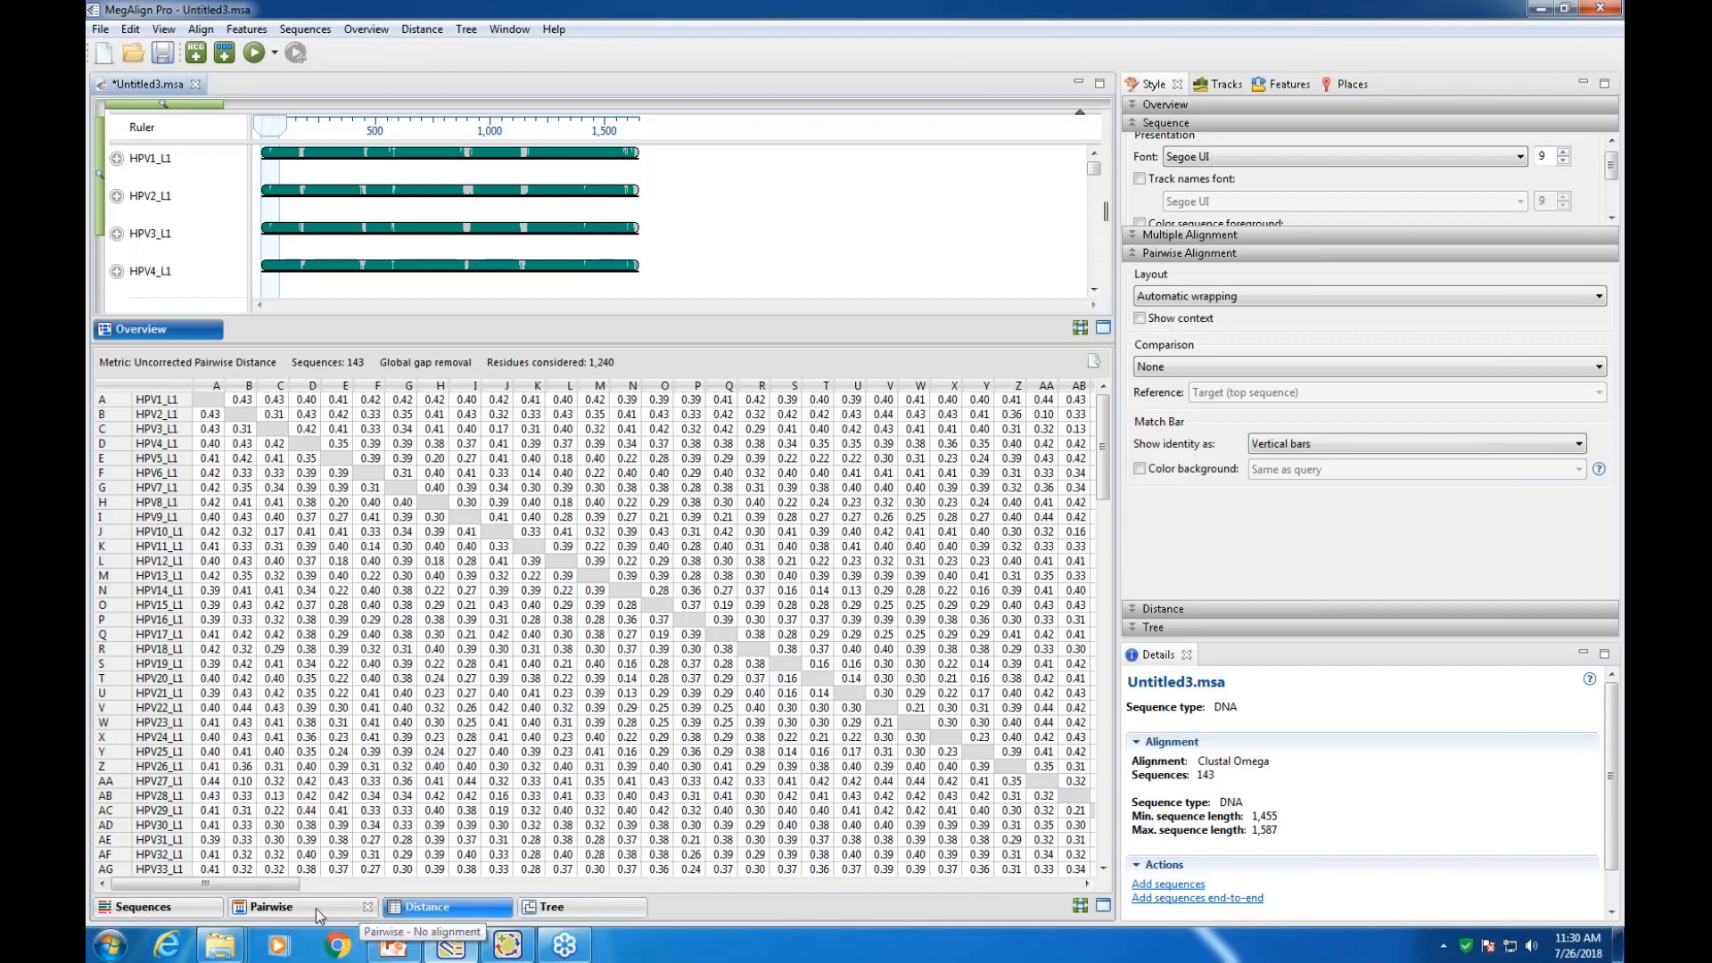
pyautogui.click(184, 907)
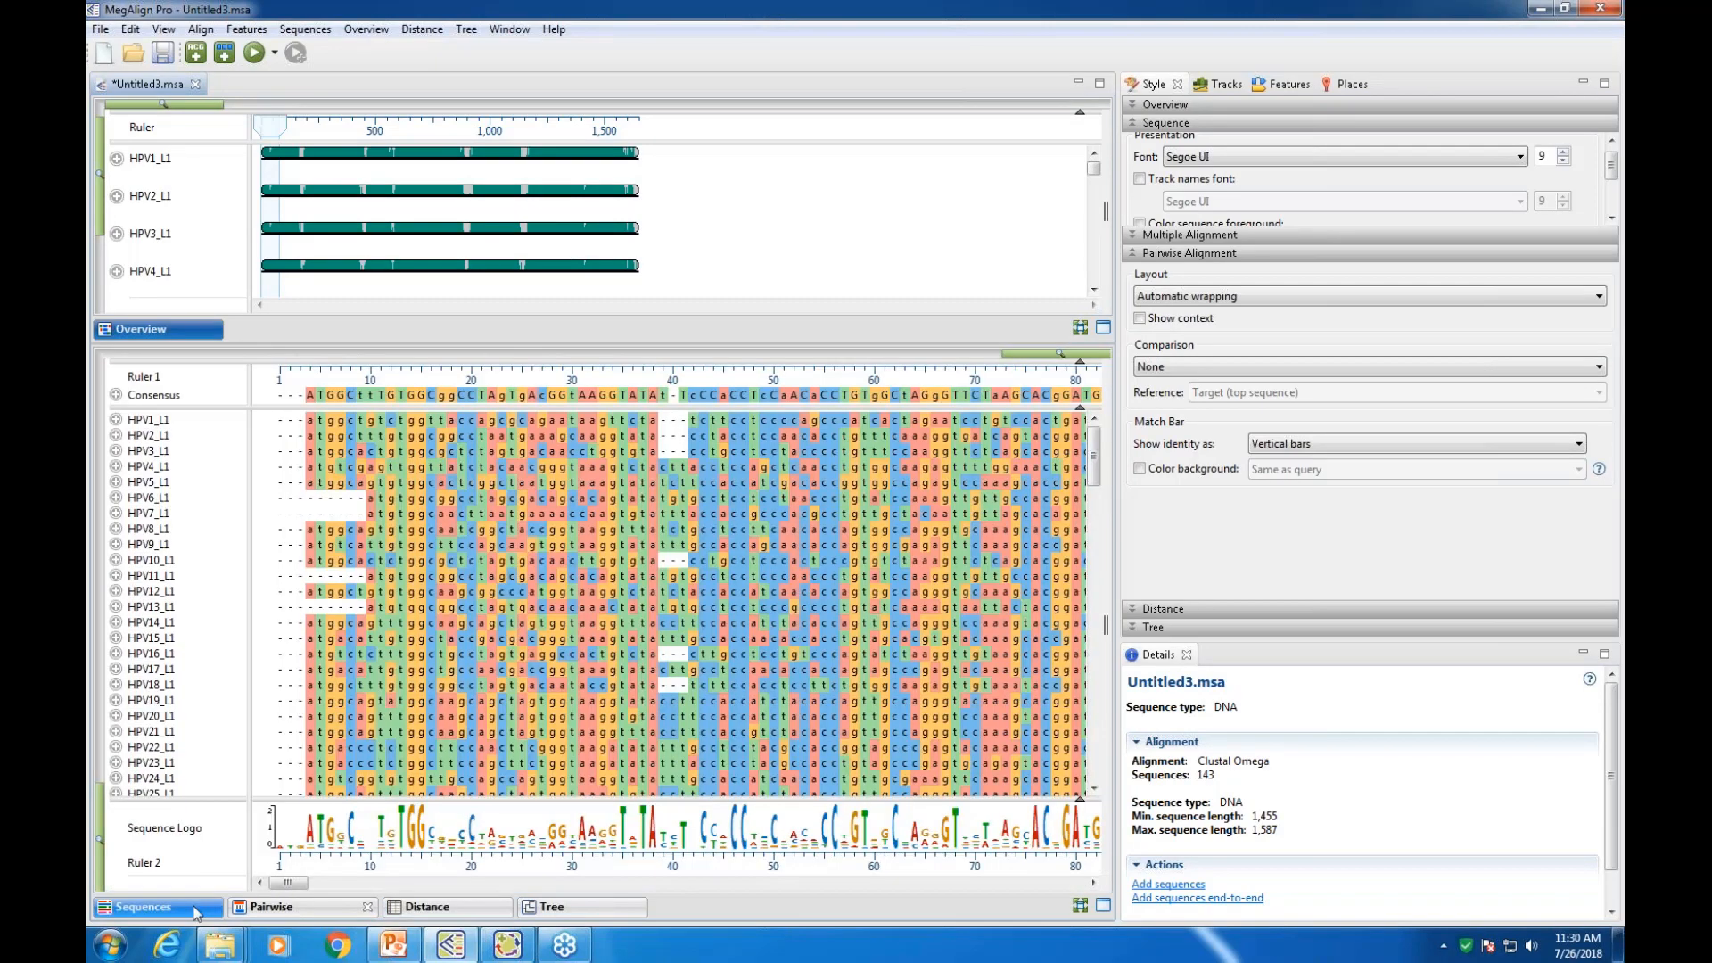
pyautogui.click(312, 910)
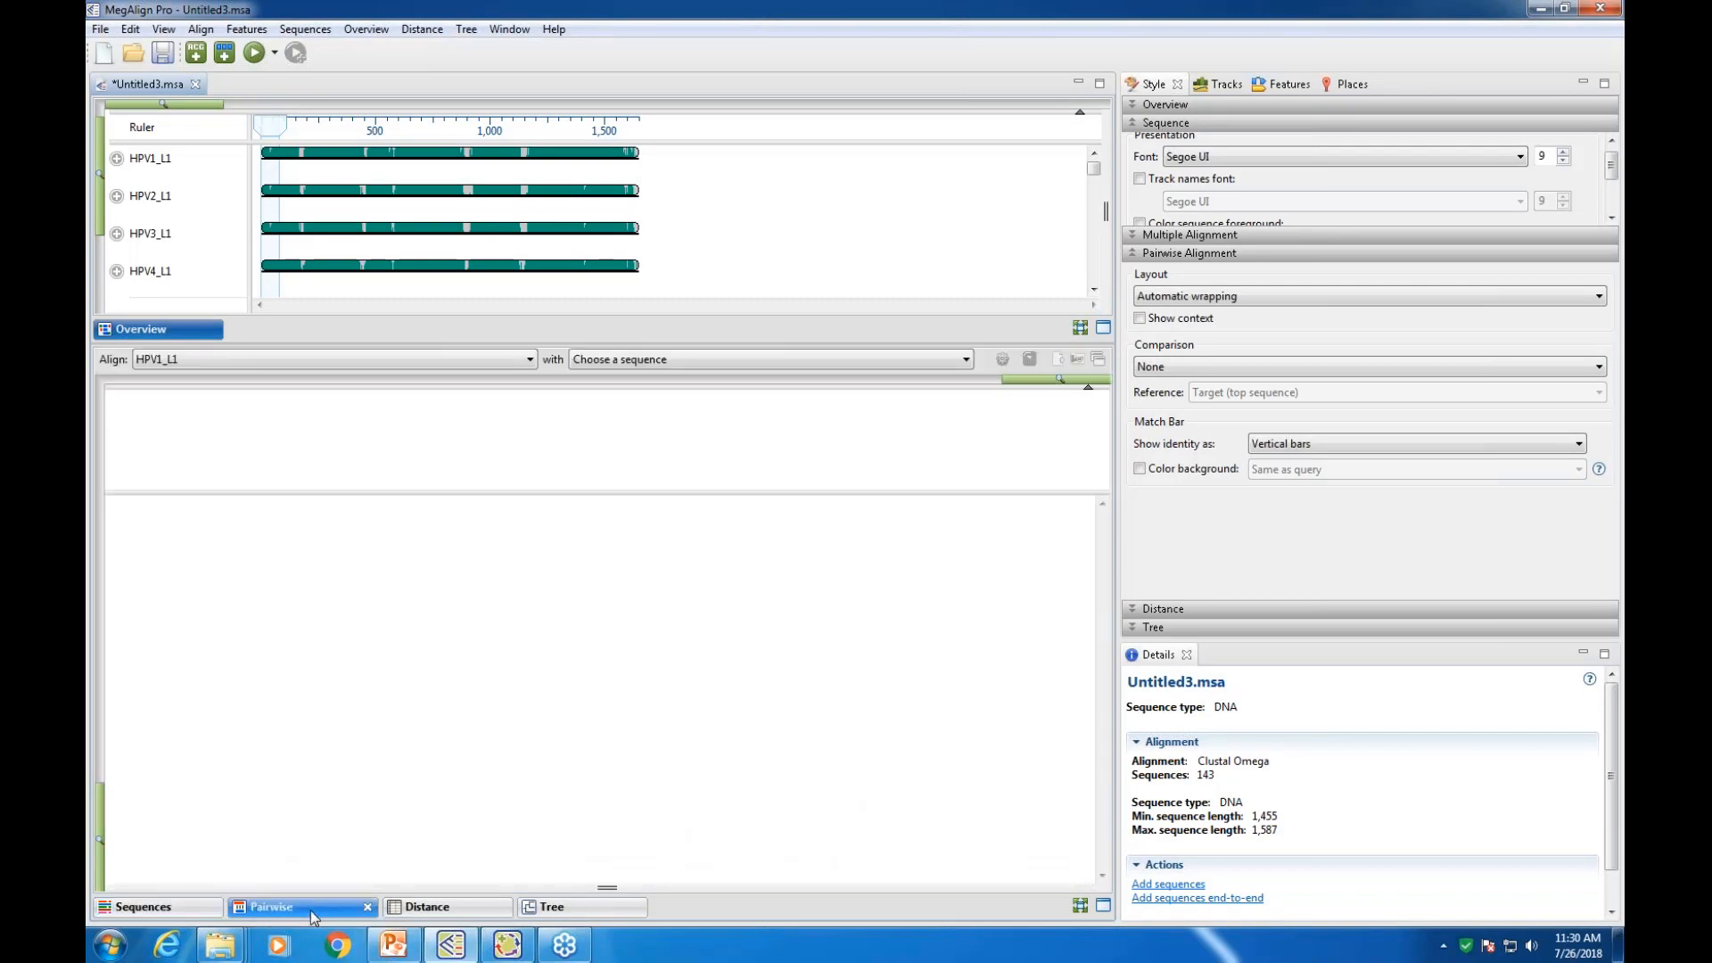
pyautogui.click(173, 909)
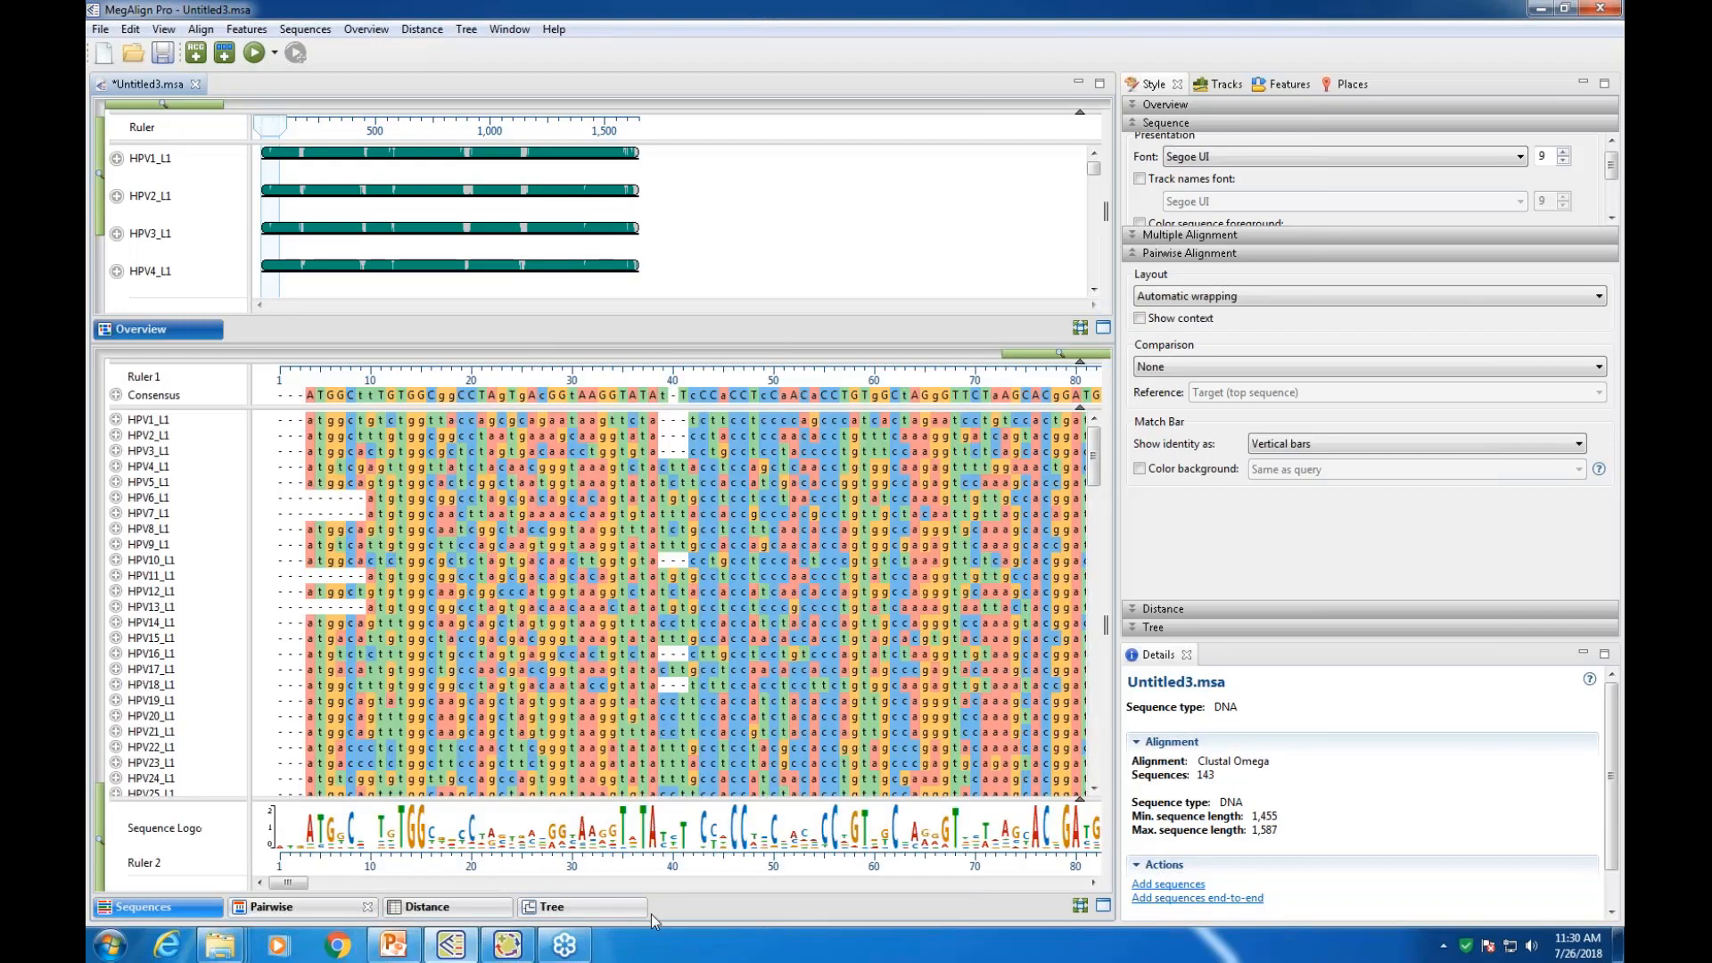
# Move the Tree and Sequences views into the pane that holds the Overview
pyautogui.moveTo(606, 907); pyautogui.dragTo(550, 435)
pyautogui.click(176, 907)
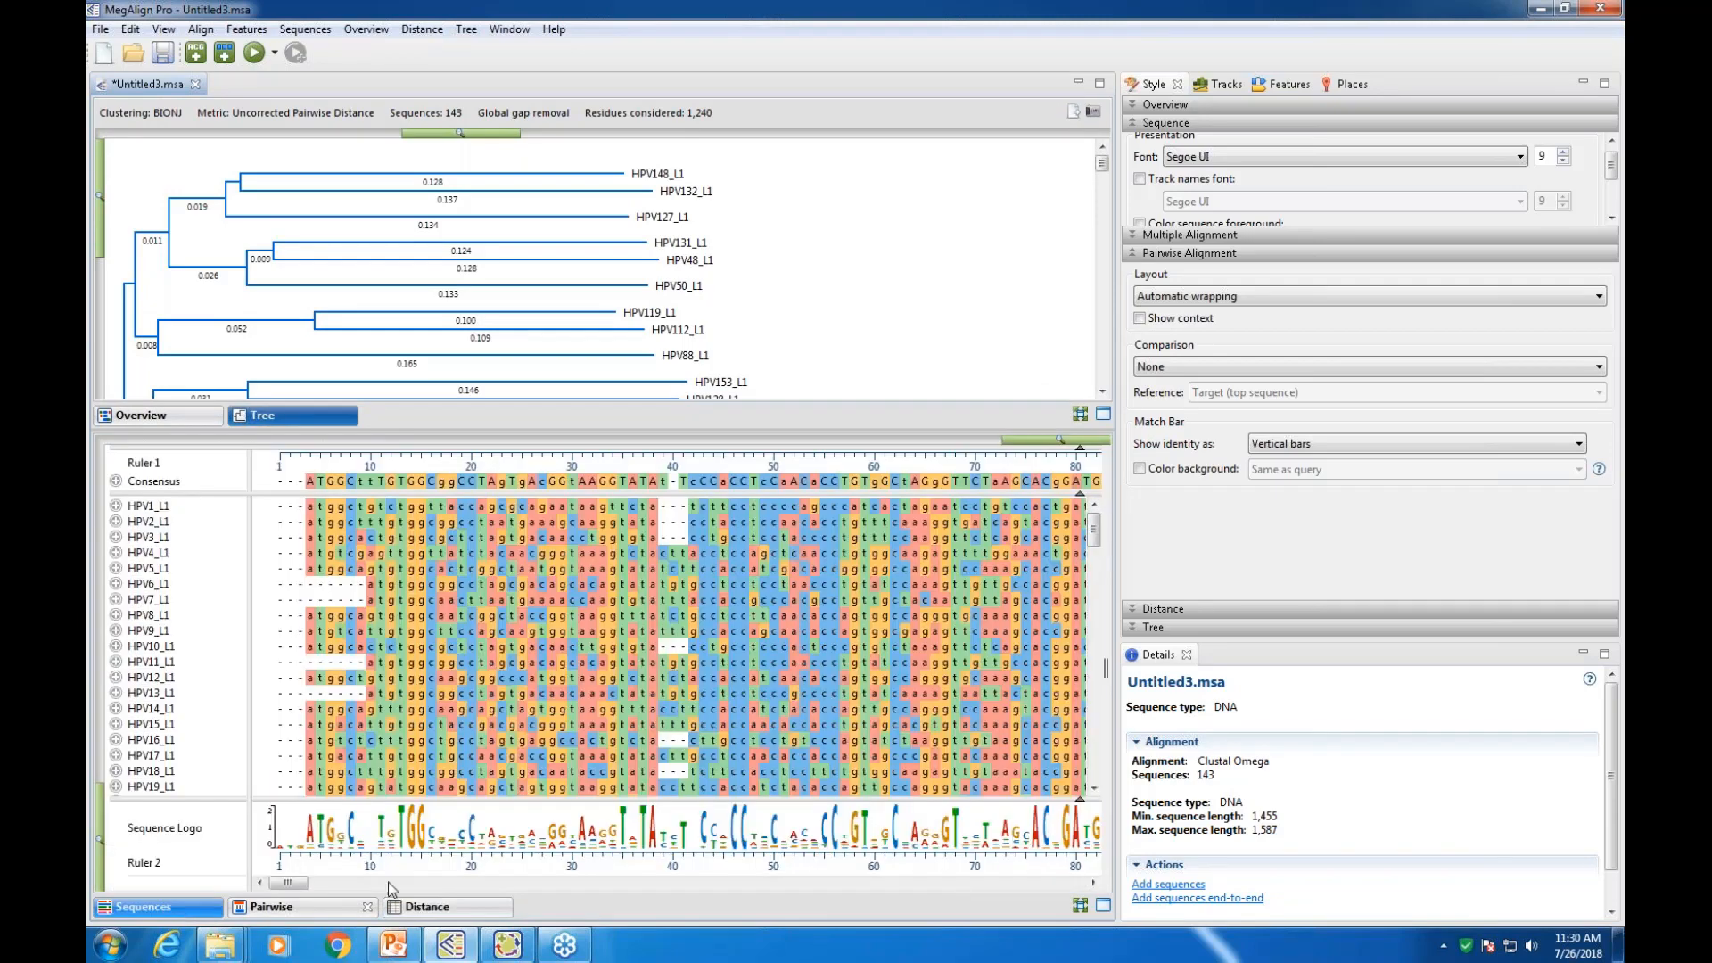
pyautogui.moveTo(189, 905); pyautogui.dragTo(441, 415)
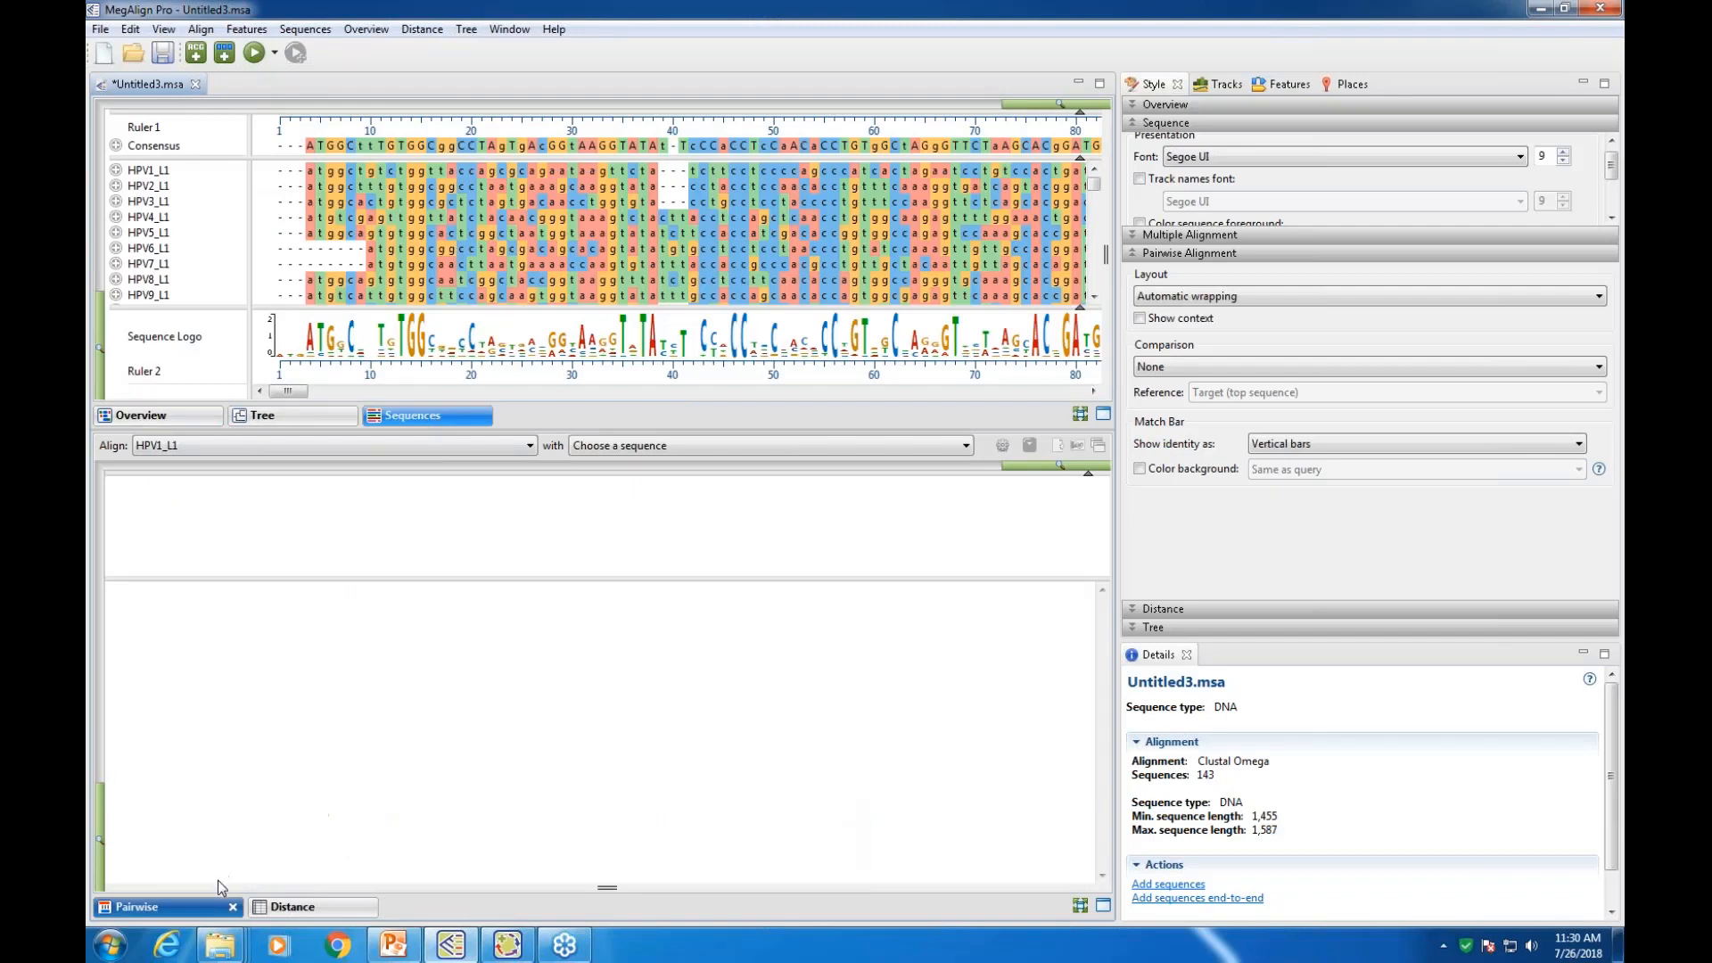
# Show the Distance table below the sequences, then enlarge the Sequences pane and widen the alignment area
pyautogui.click(317, 906)
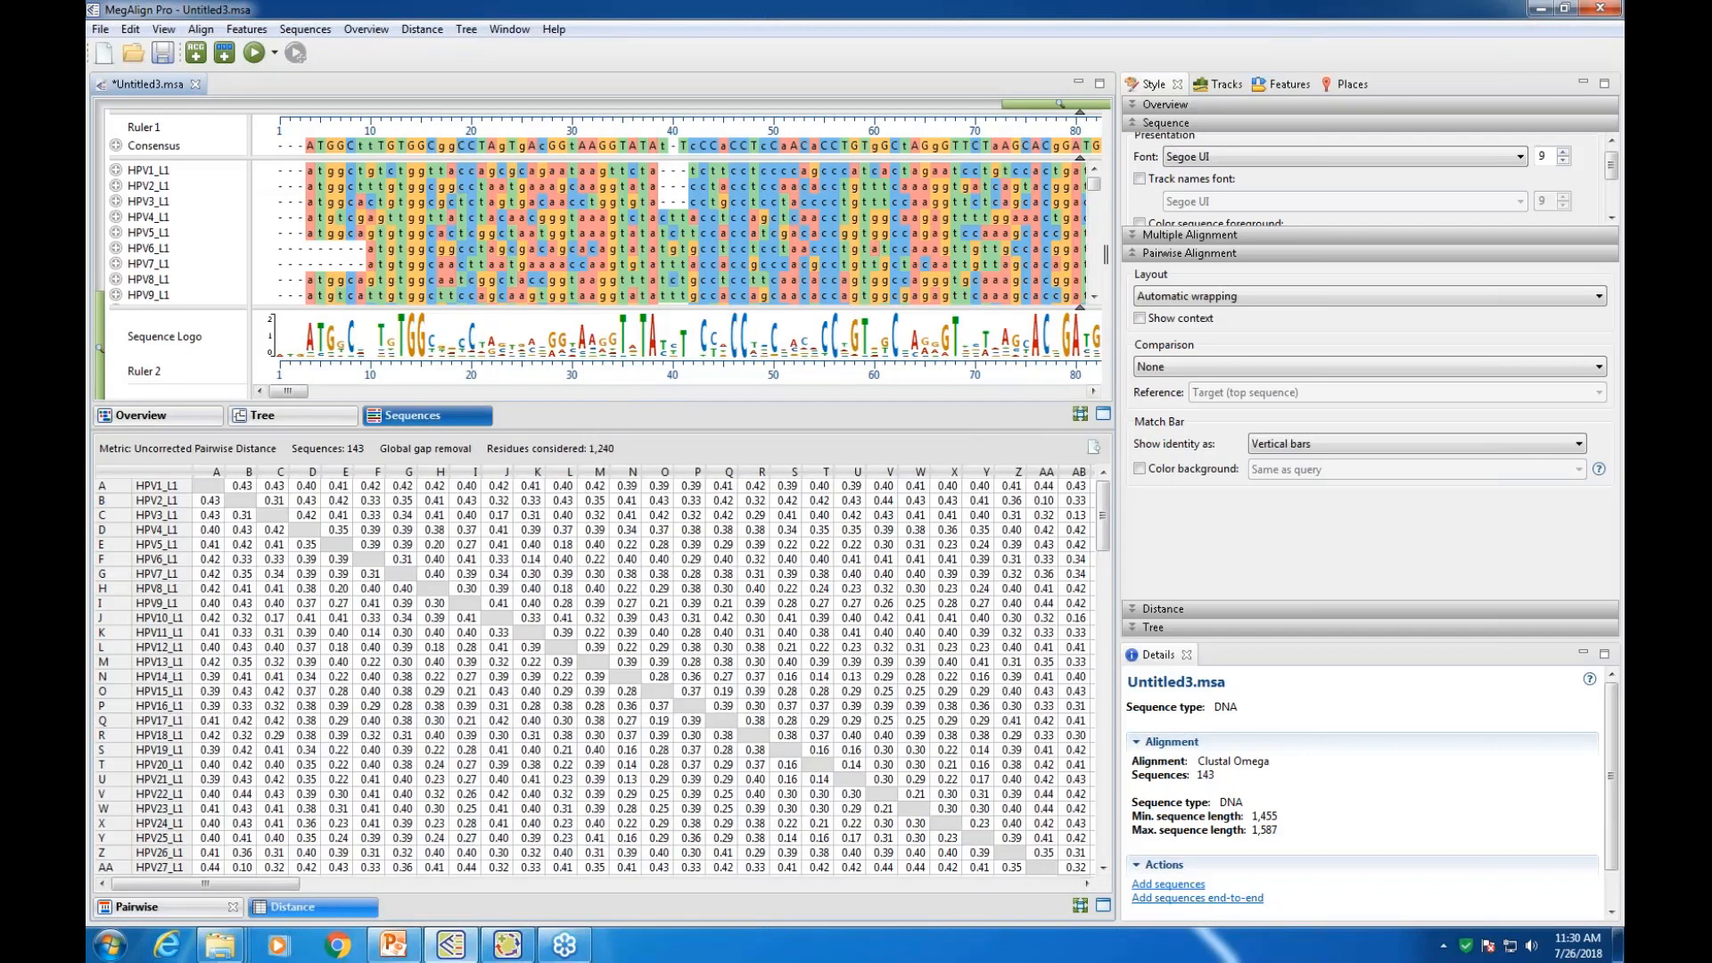
pyautogui.moveTo(608, 403); pyautogui.dragTo(608, 539)
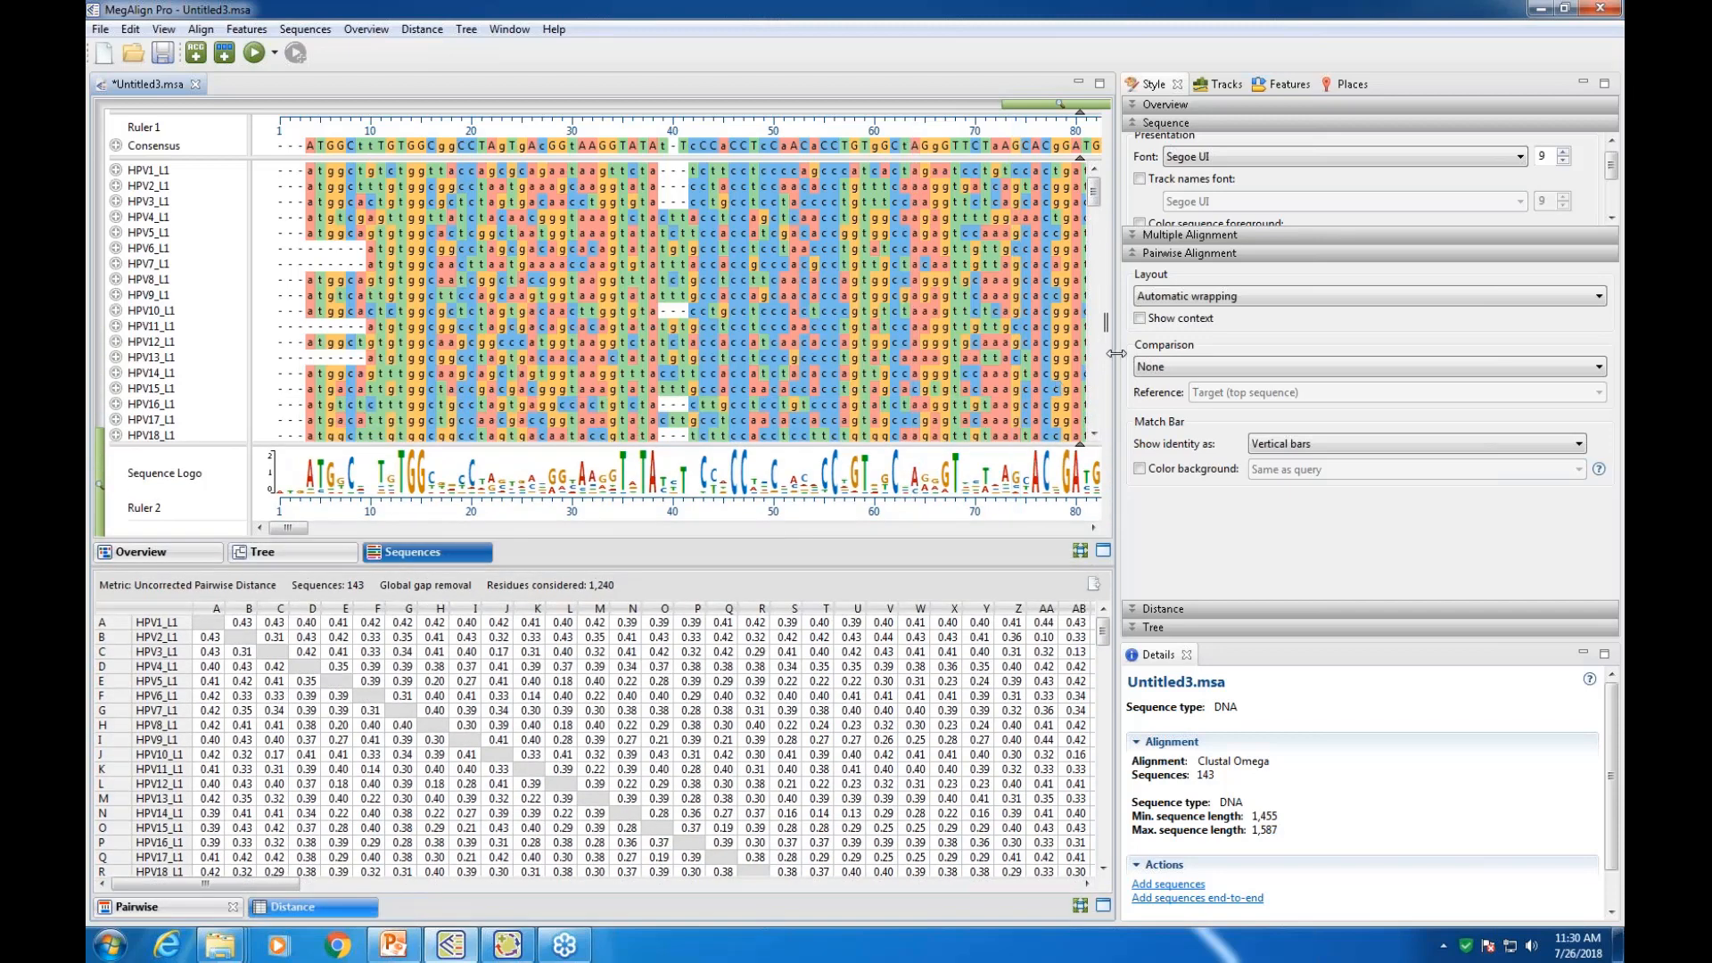
pyautogui.moveTo(1117, 353); pyautogui.dragTo(1319, 353)
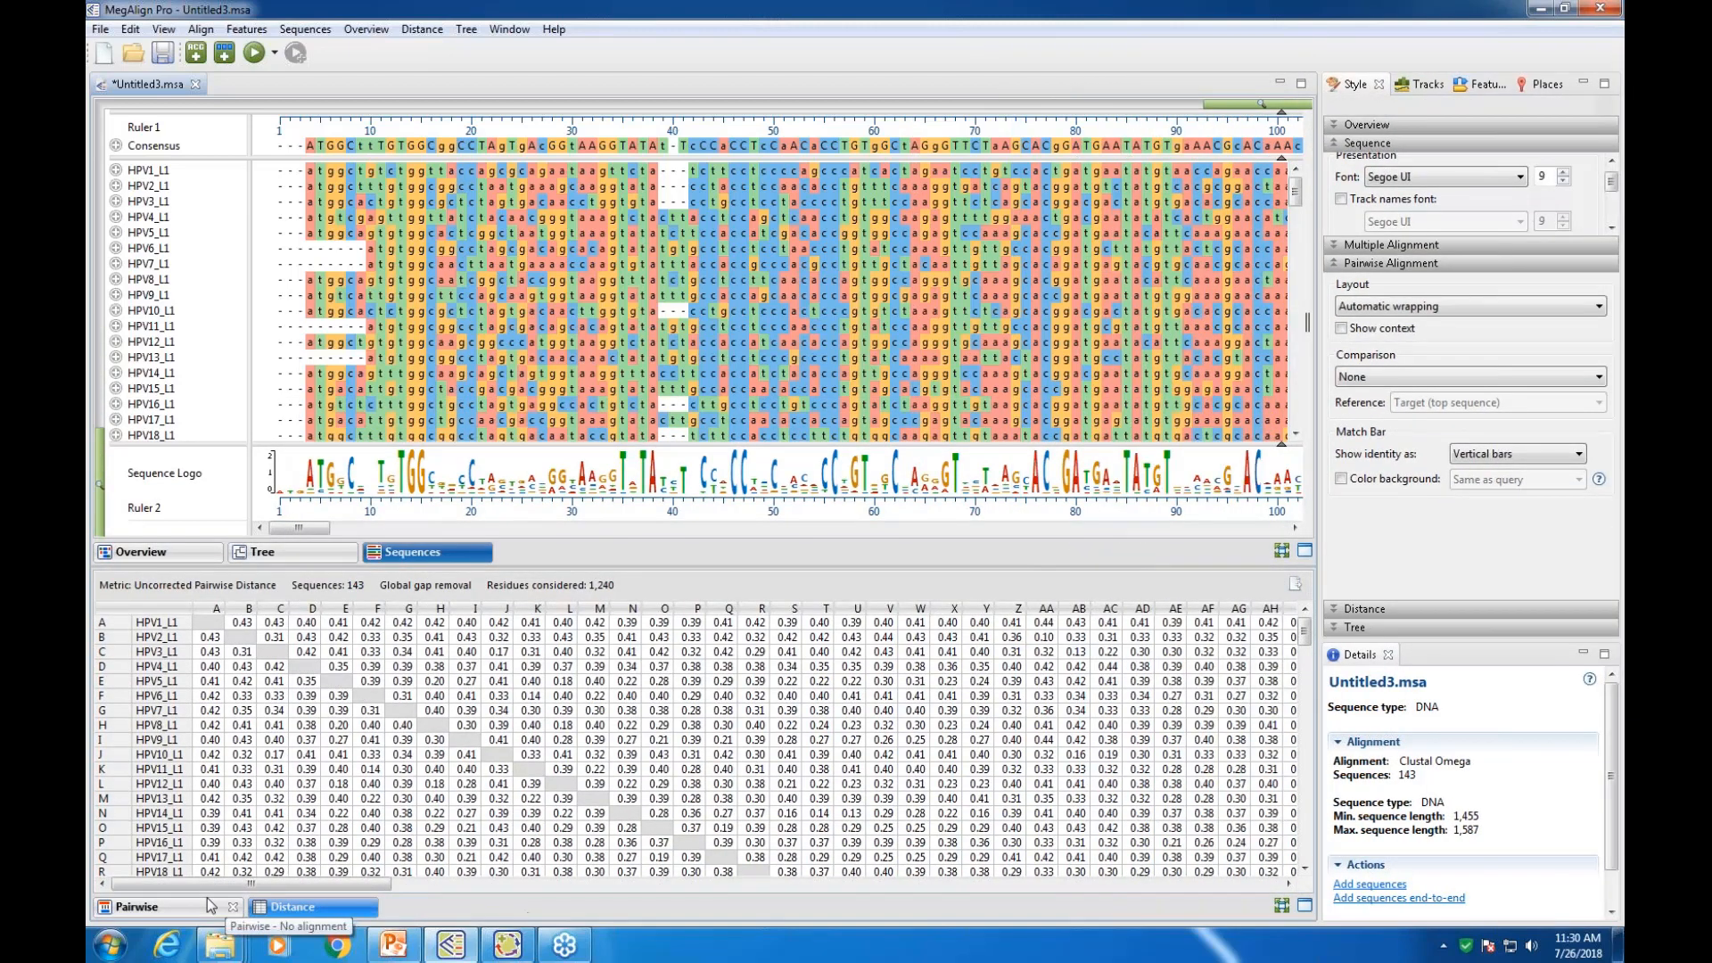
# Examine the phylogenetic tree above the distance table through to its last branches
pyautogui.click(314, 555)
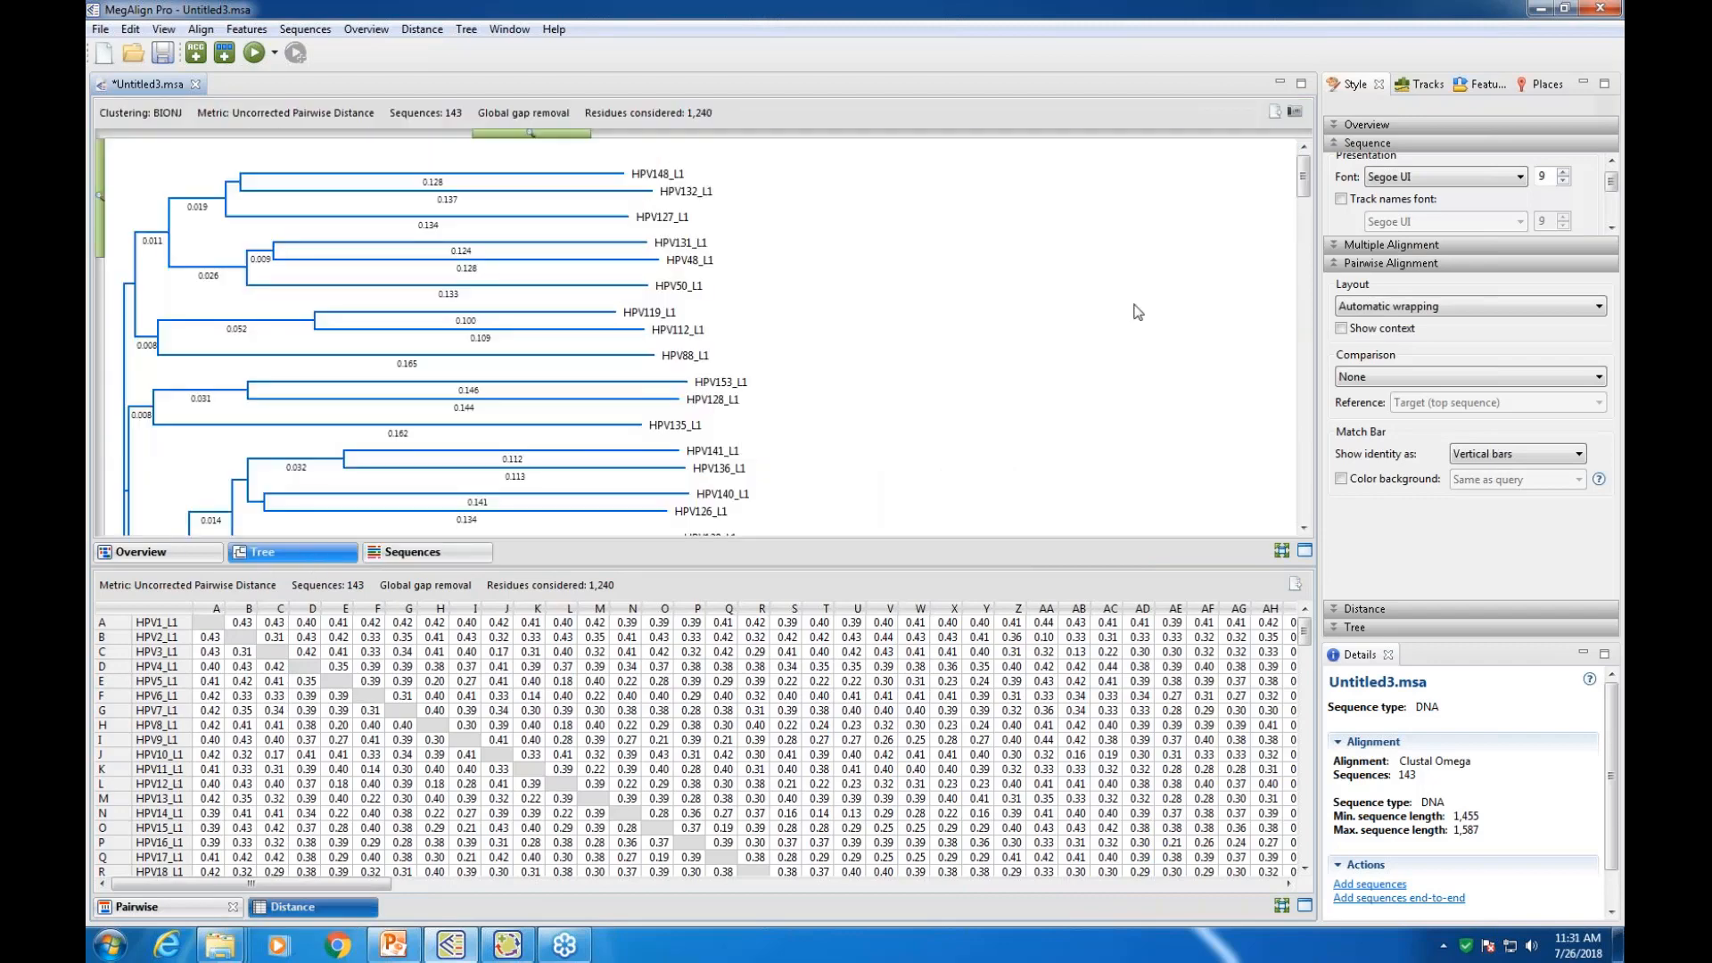
pyautogui.moveTo(575, 134)
pyautogui.mouseDown()
pyautogui.moveTo(749, 143)
pyautogui.moveTo(557, 133)
pyautogui.mouseUp()
pyautogui.moveTo(1302, 179); pyautogui.dragTo(1303, 510)
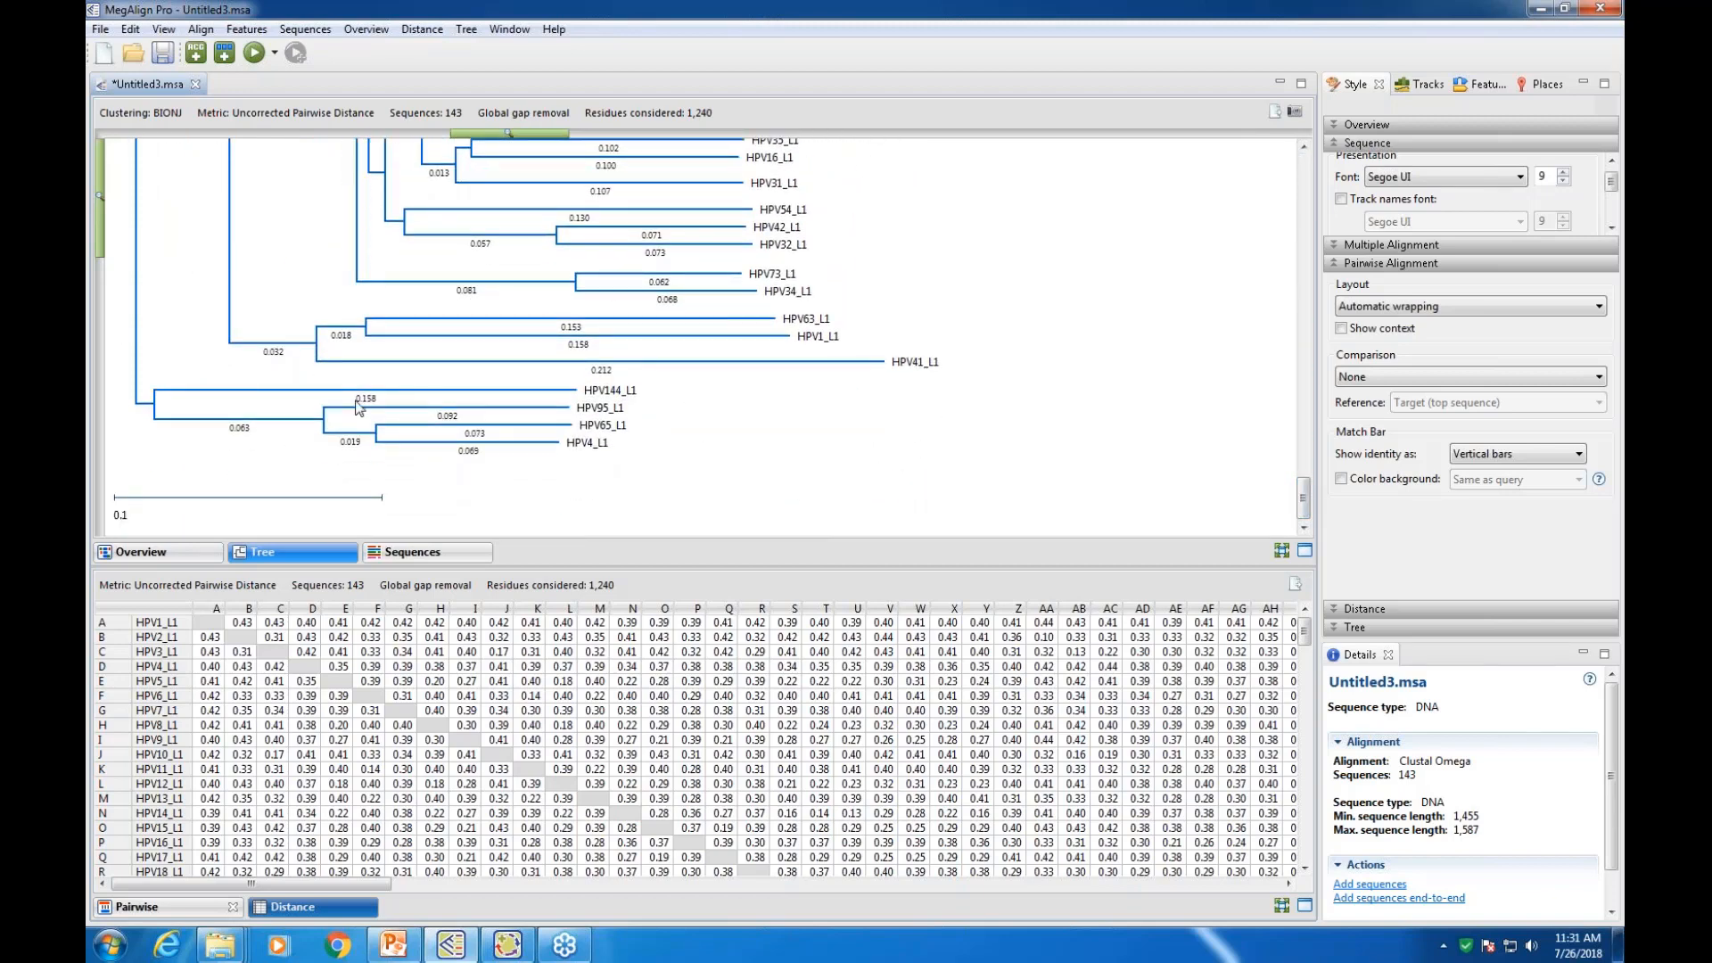
# Select HPV10_L1 and HPV11_L1 in the Sequences view and show the Pairwise view below it
pyautogui.click(450, 557)
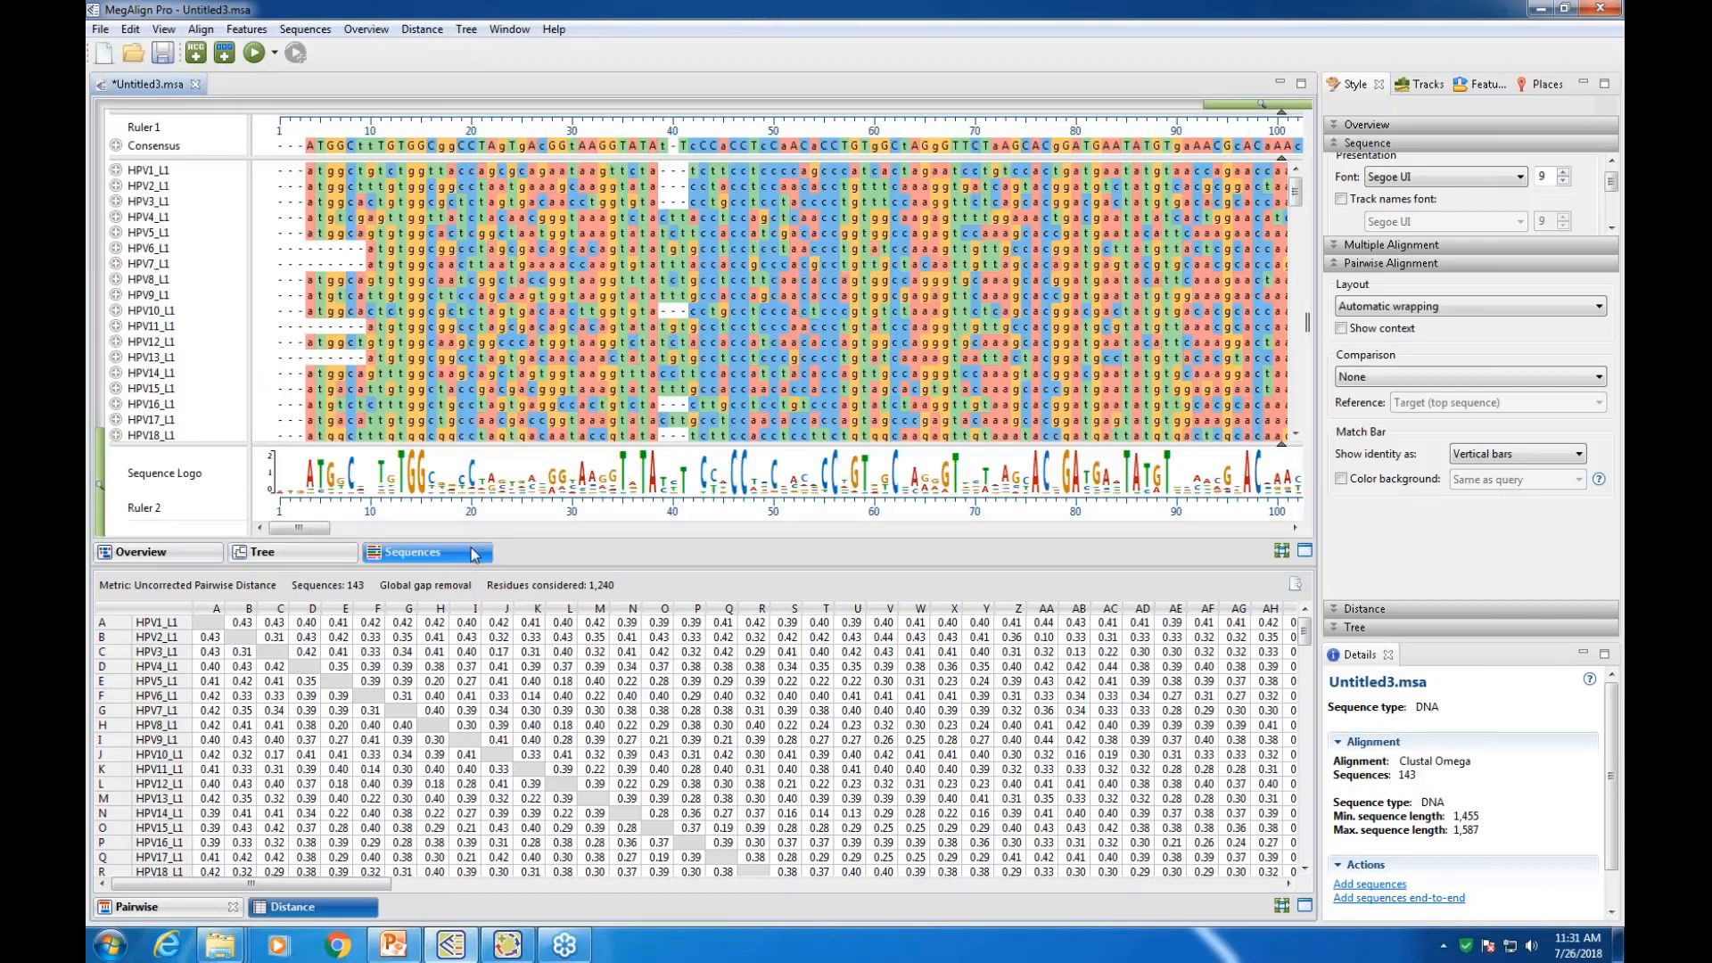
pyautogui.click(152, 312)
pyautogui.keyDown('ctrl'); pyautogui.click(153, 329); pyautogui.keyUp('ctrl')
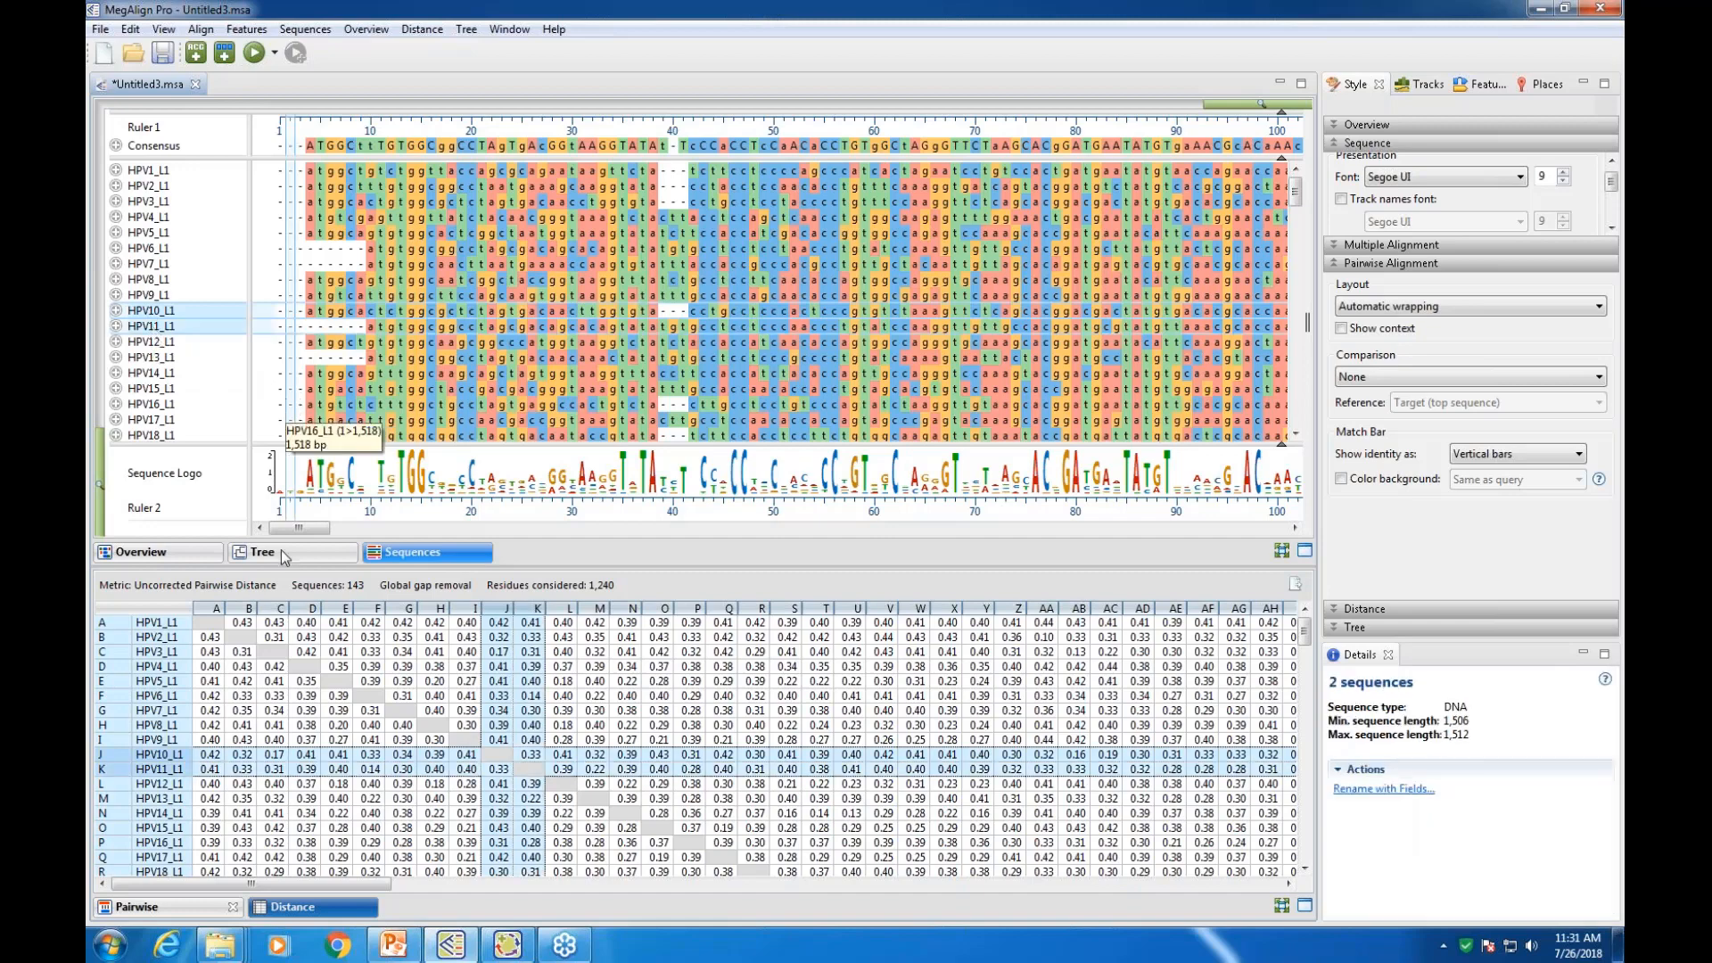
pyautogui.click(205, 911)
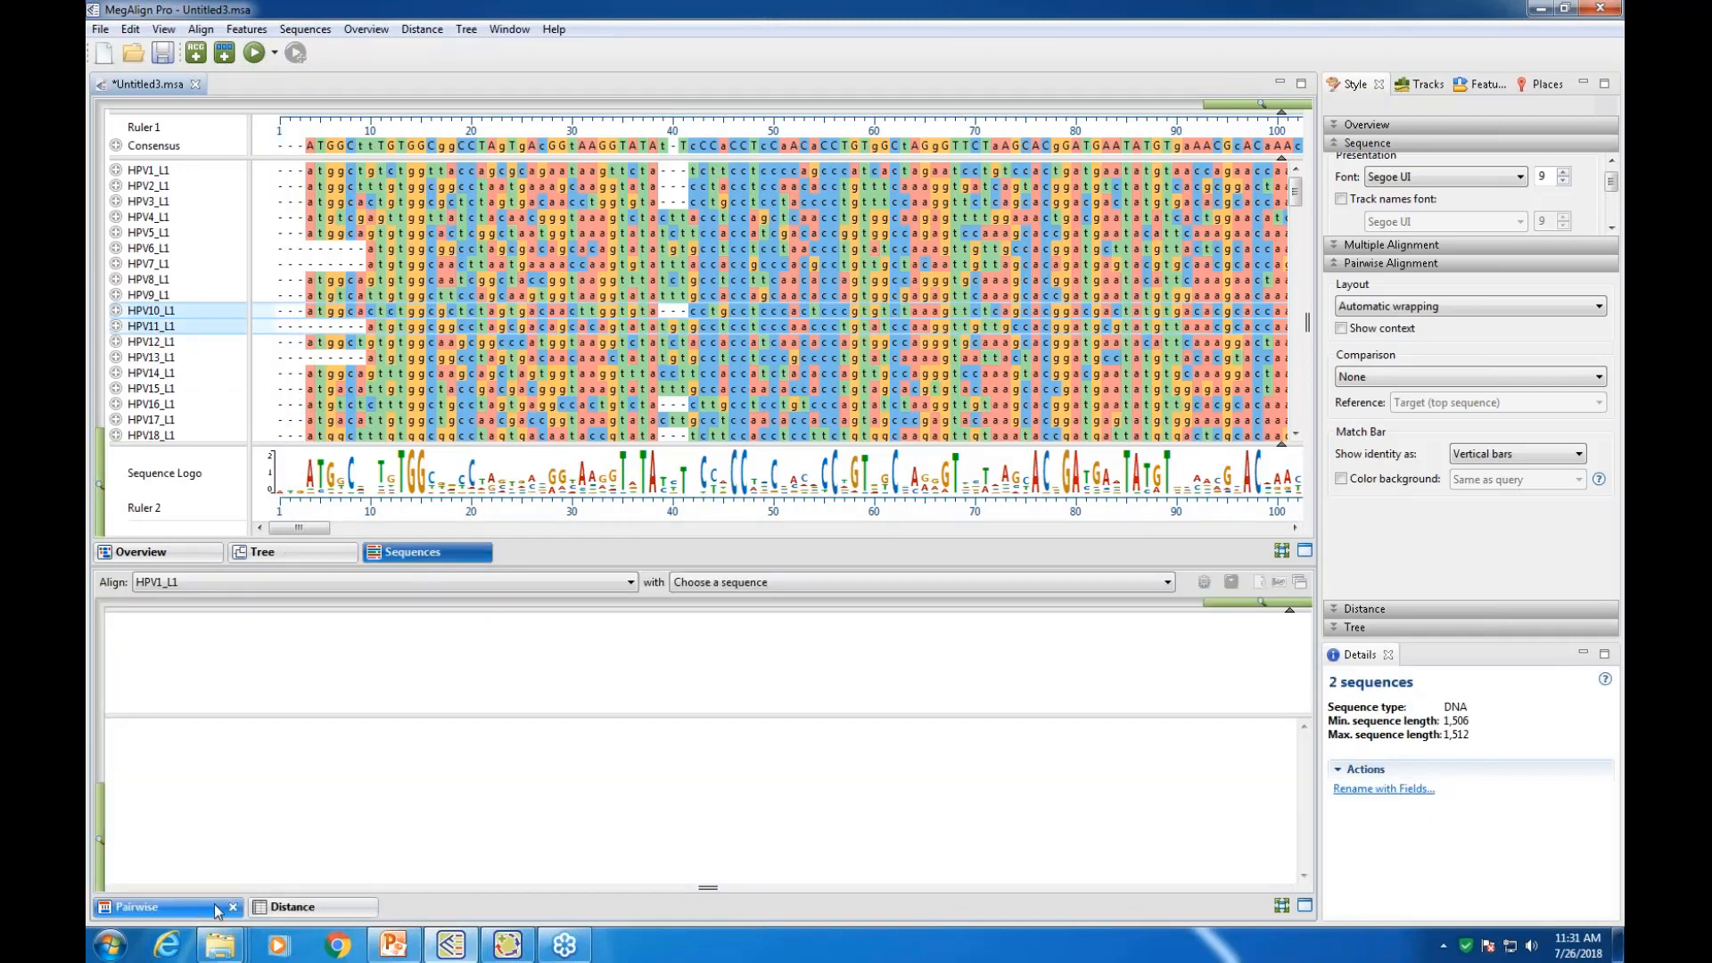
# Open the pairwise alignment options for the selected HPV10_L1 and HPV11_L1 and review the available alignment methods
pyautogui.rightClick(171, 314)
pyautogui.click(200, 29)
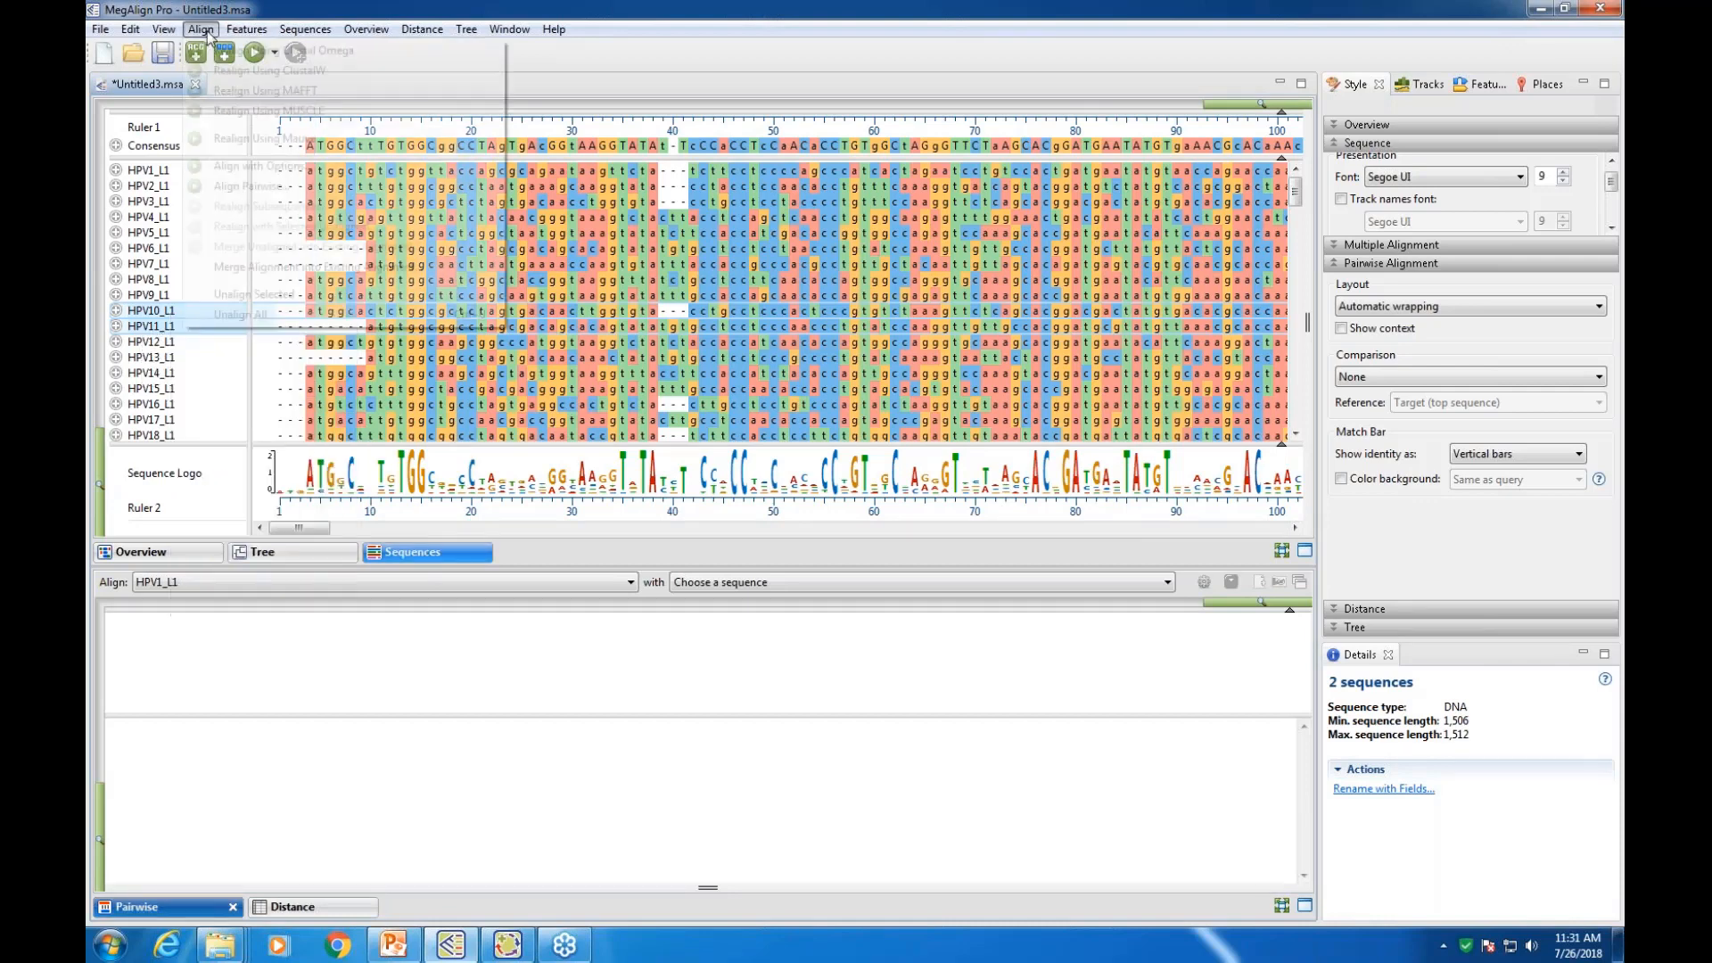
pyautogui.click(201, 28)
pyautogui.click(259, 187)
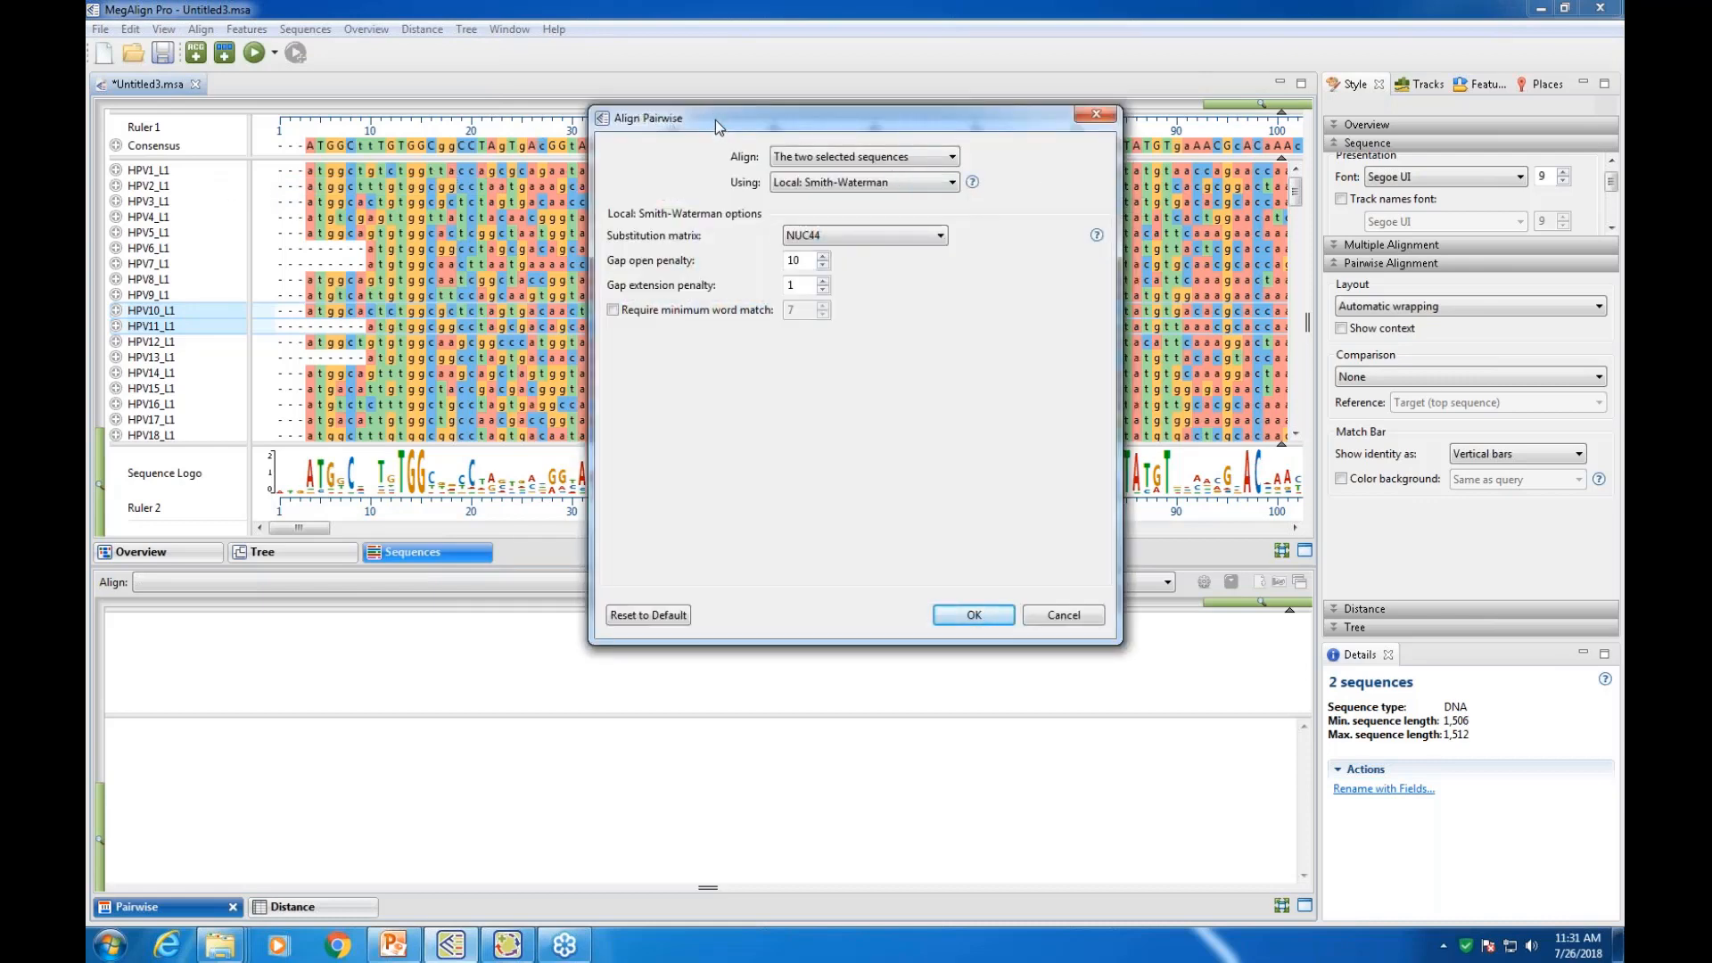
pyautogui.moveTo(715, 119); pyautogui.dragTo(579, 173)
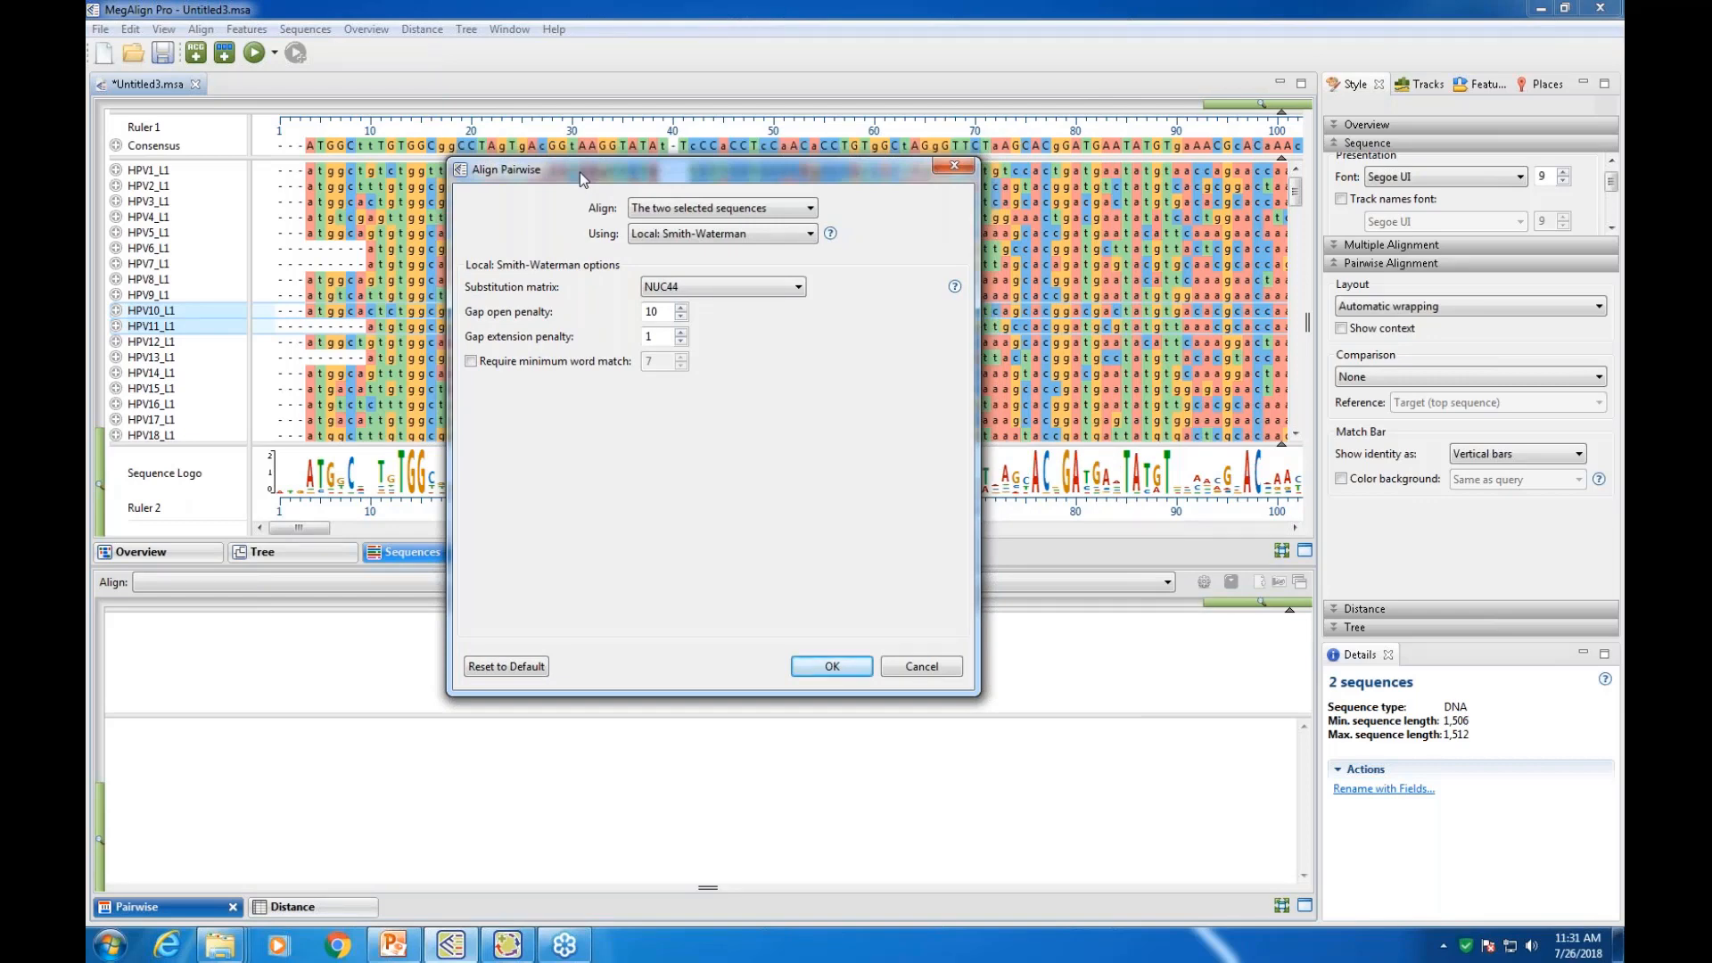
pyautogui.click(810, 207)
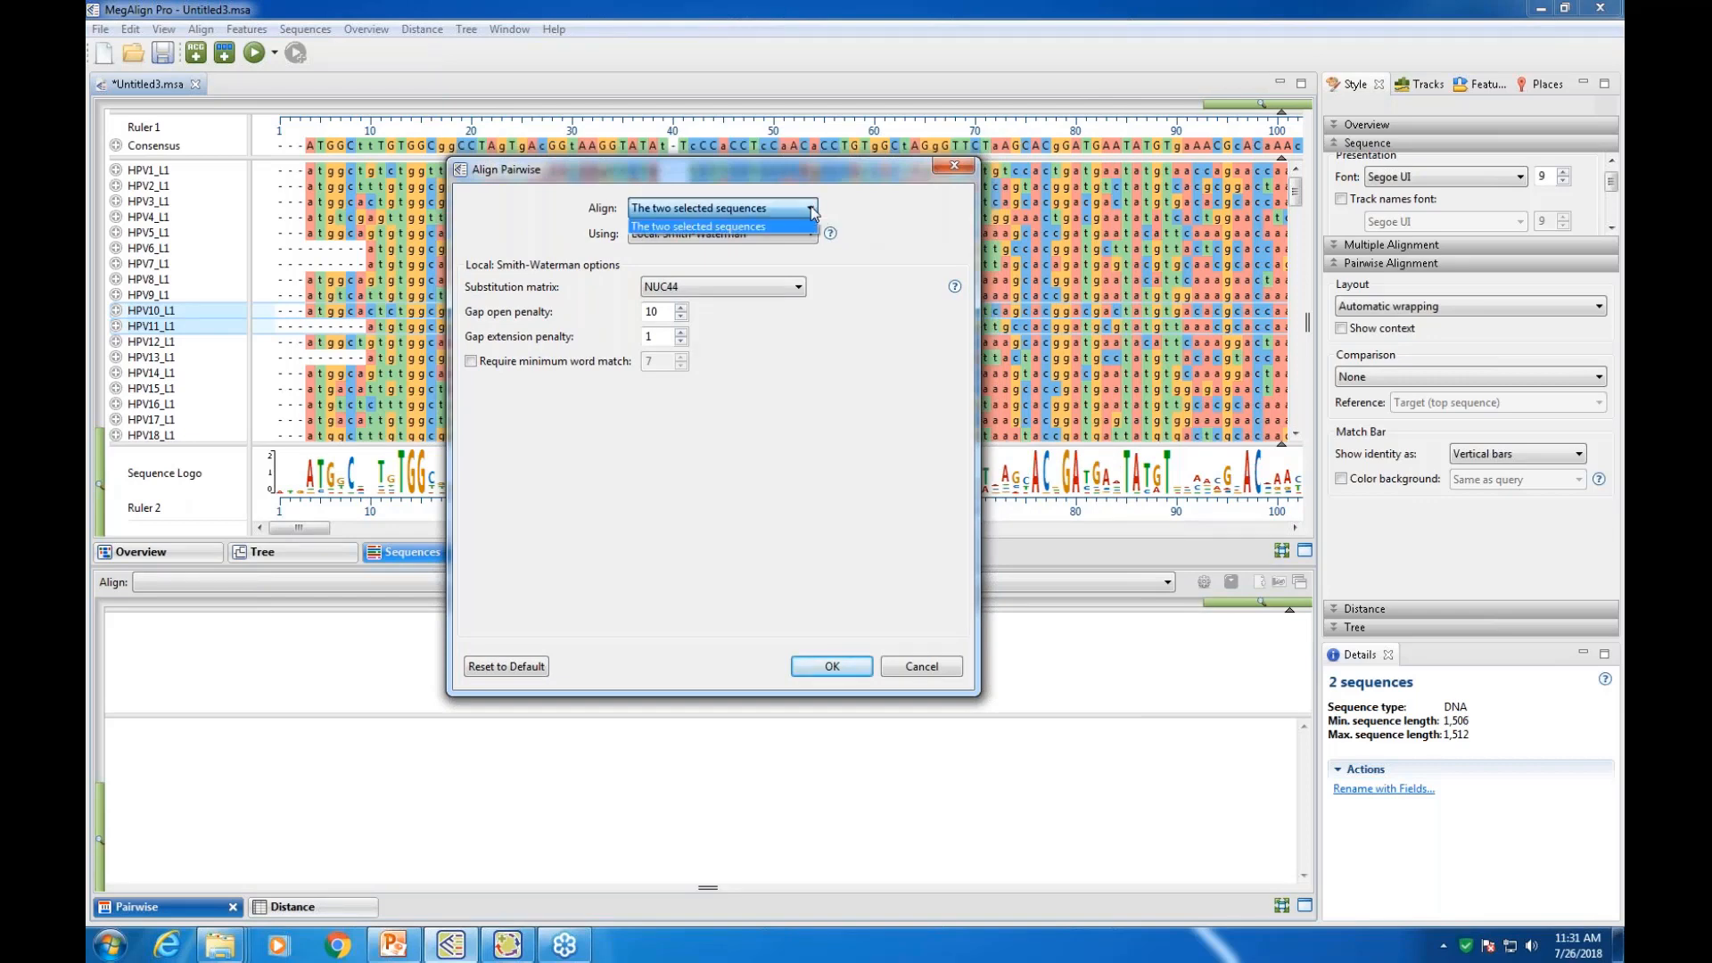
pyautogui.click(810, 207)
pyautogui.click(813, 234)
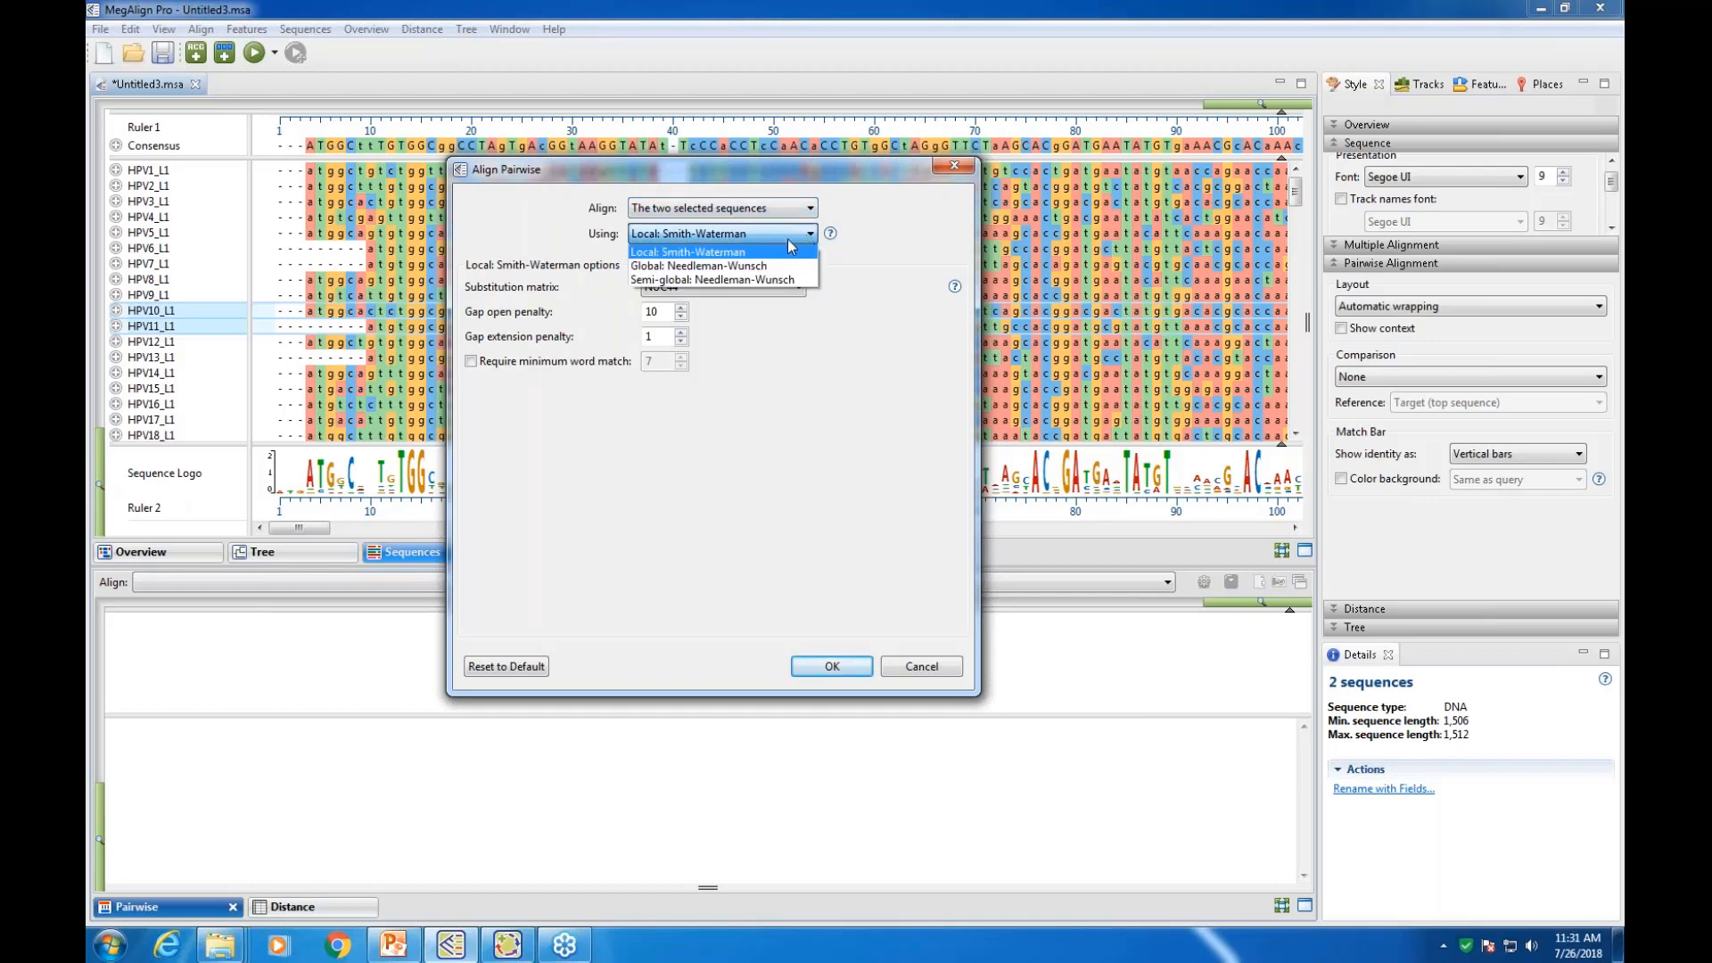
pyautogui.click(844, 351)
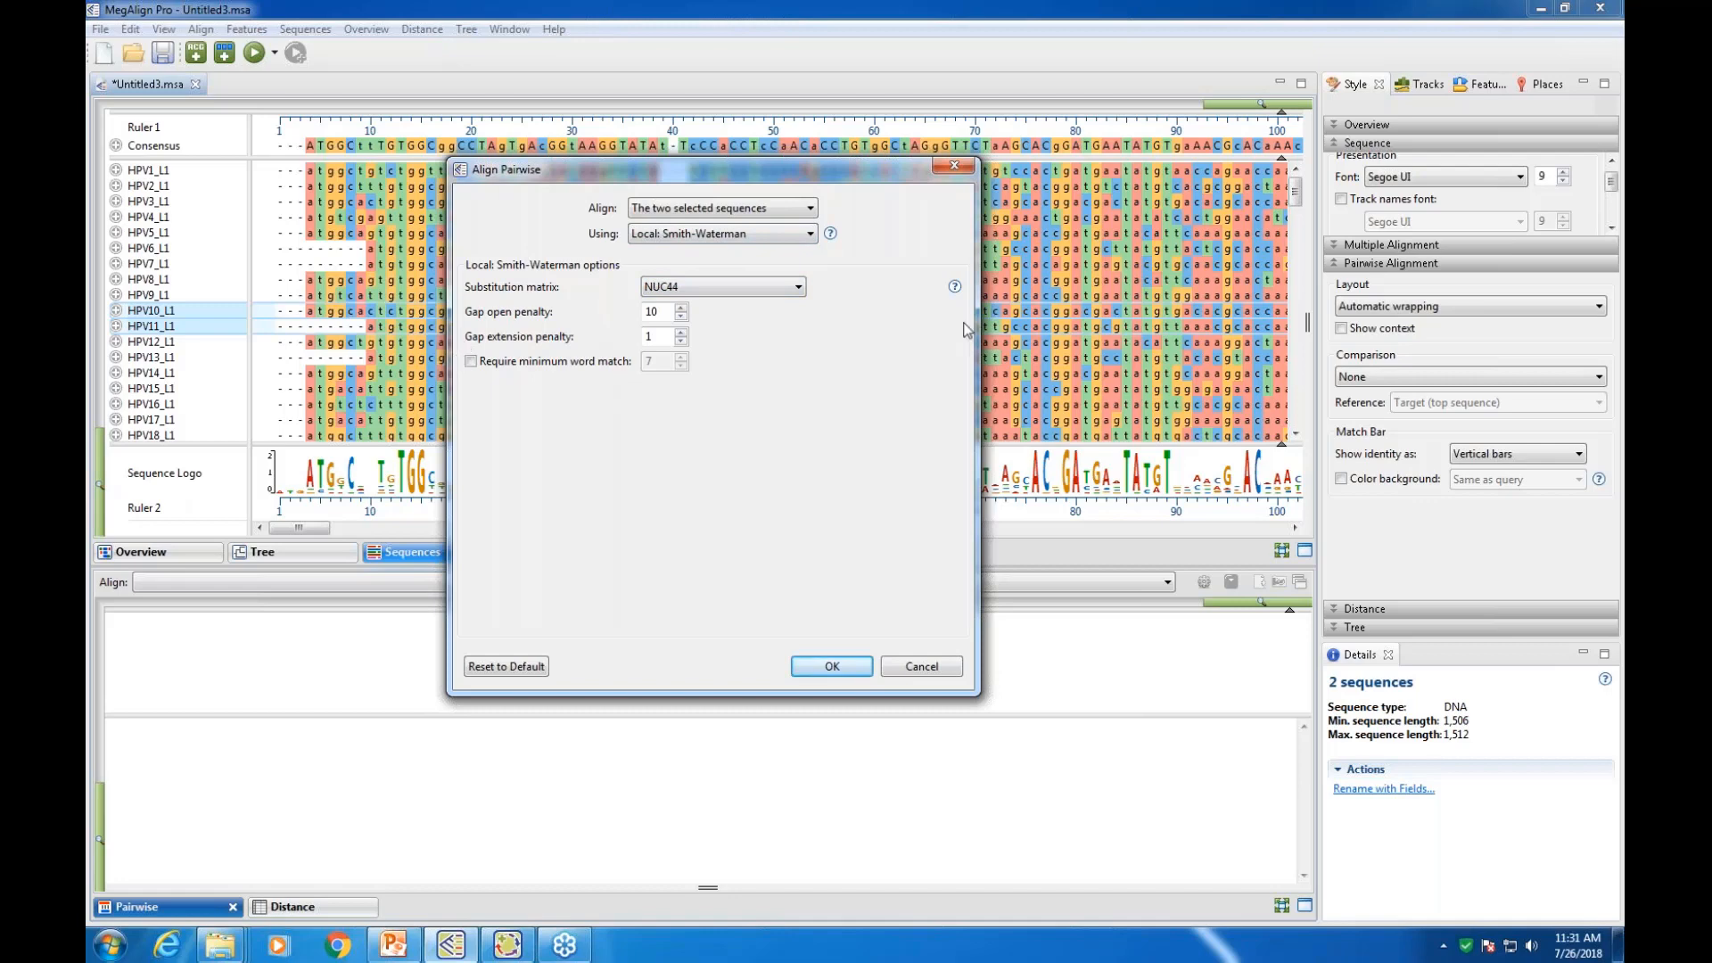
# Open the online help on pairwise alignment methods and enlarge its window for reading
pyautogui.click(831, 234)
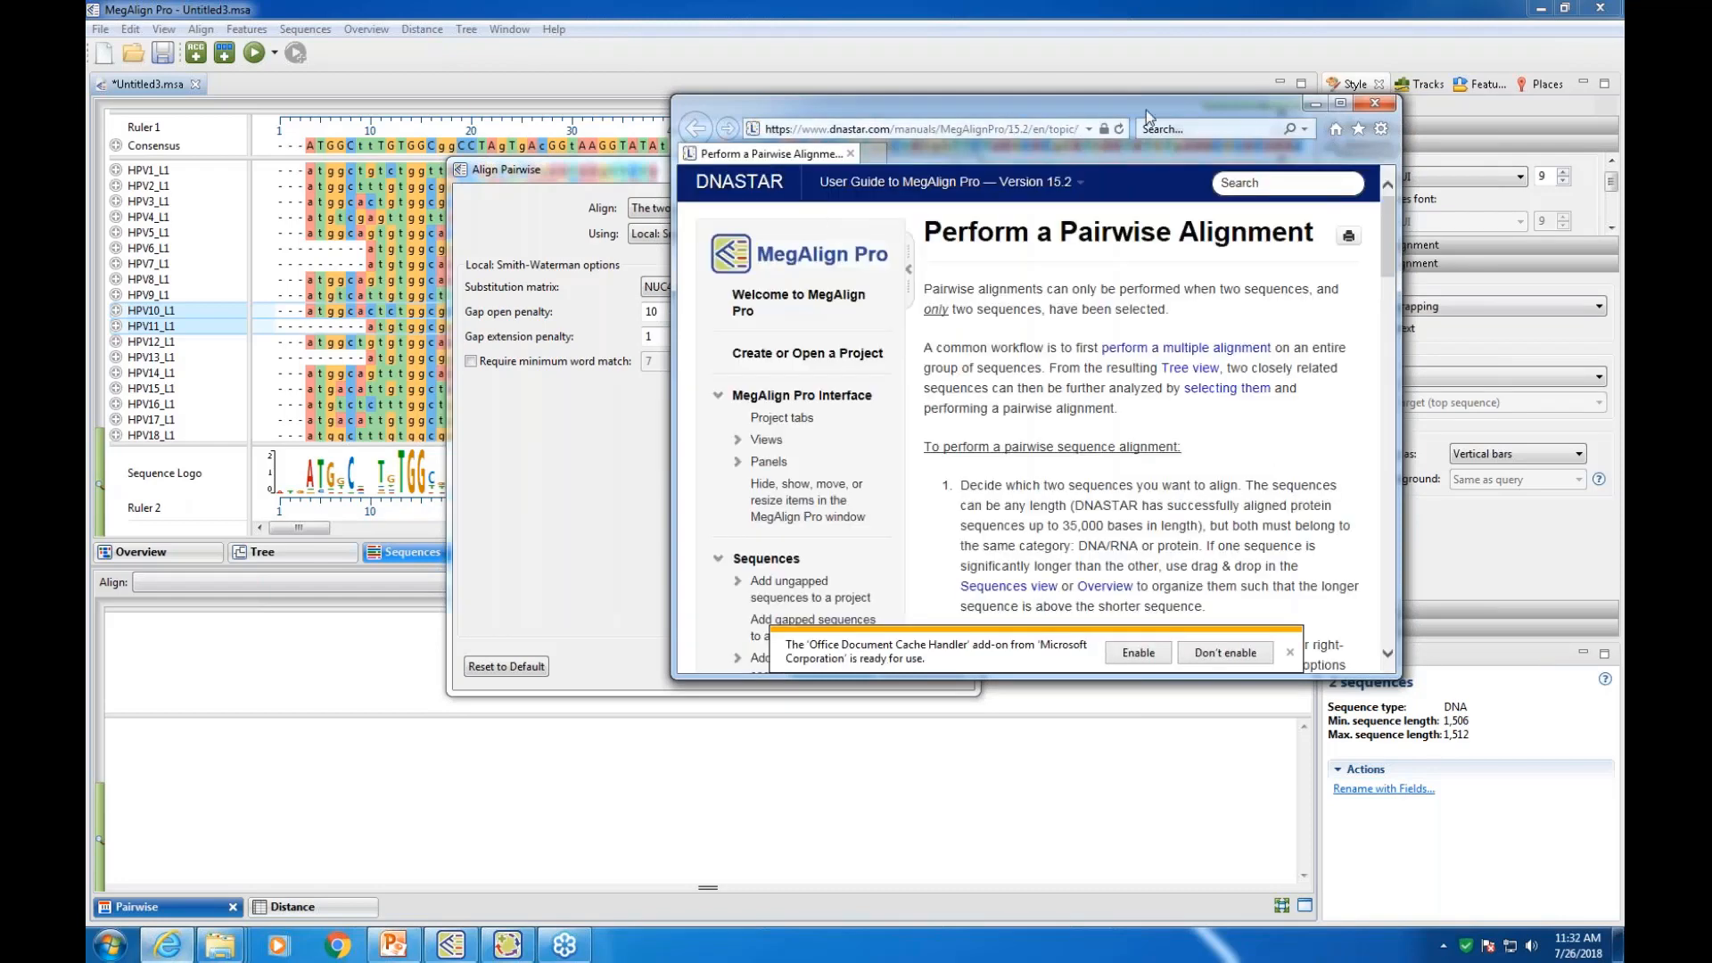
pyautogui.moveTo(1146, 108); pyautogui.dragTo(692, 57)
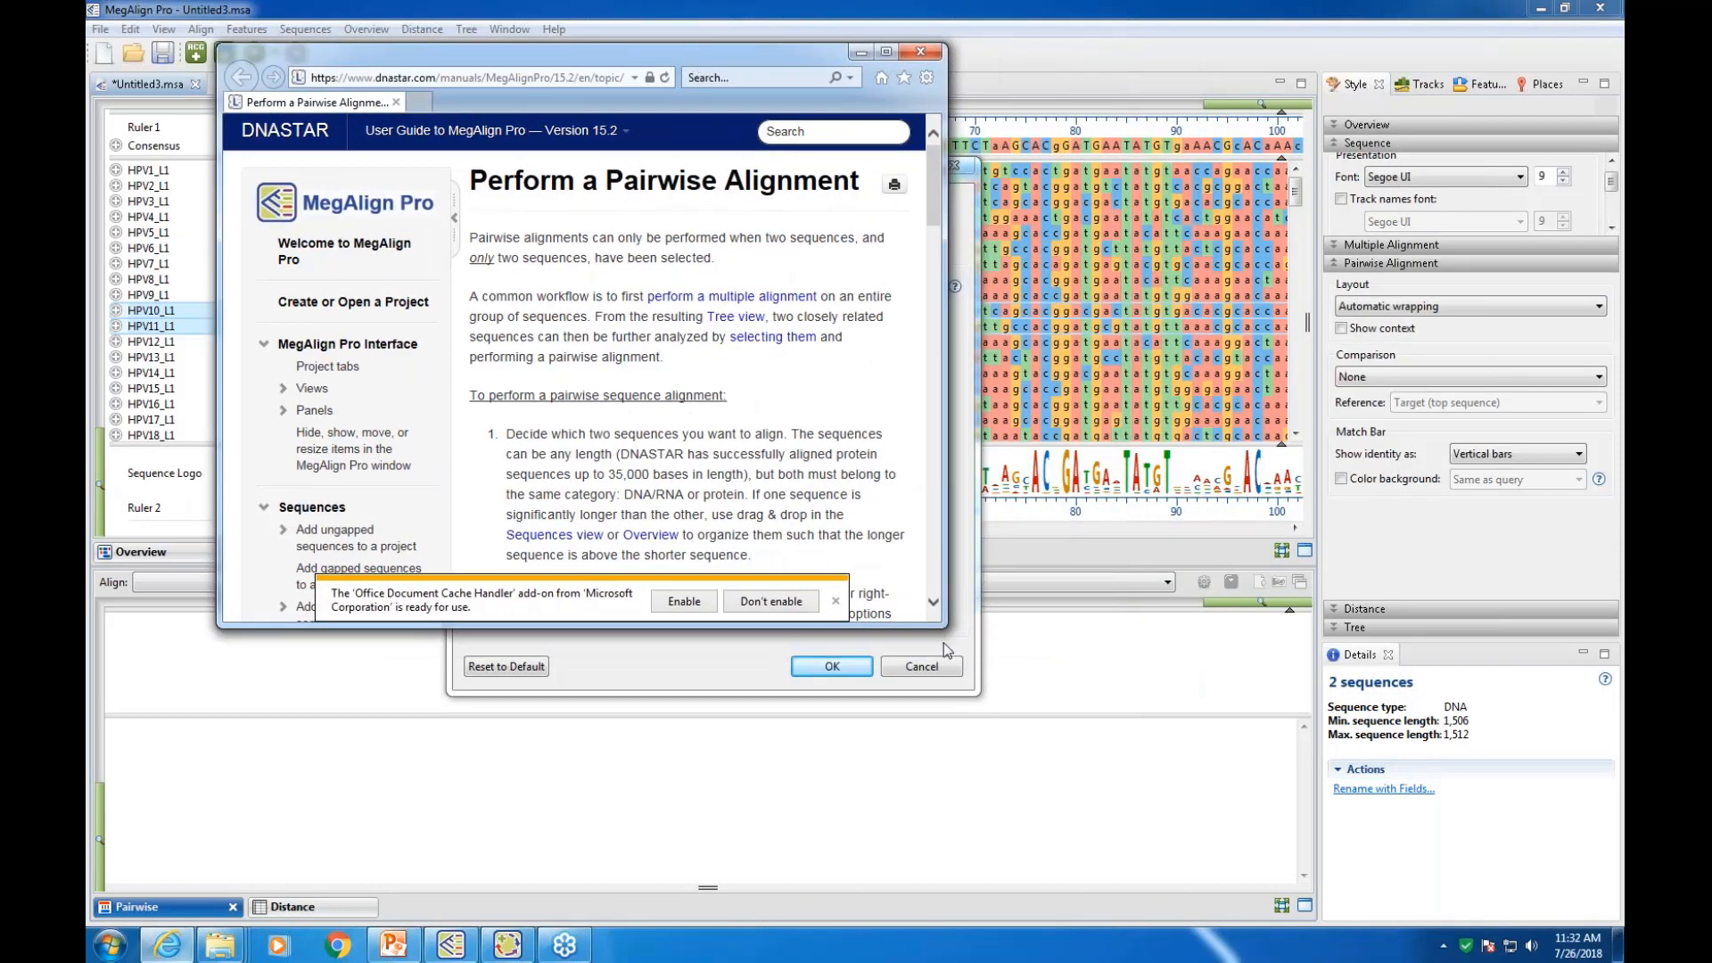
pyautogui.moveTo(943, 643); pyautogui.dragTo(1391, 876)
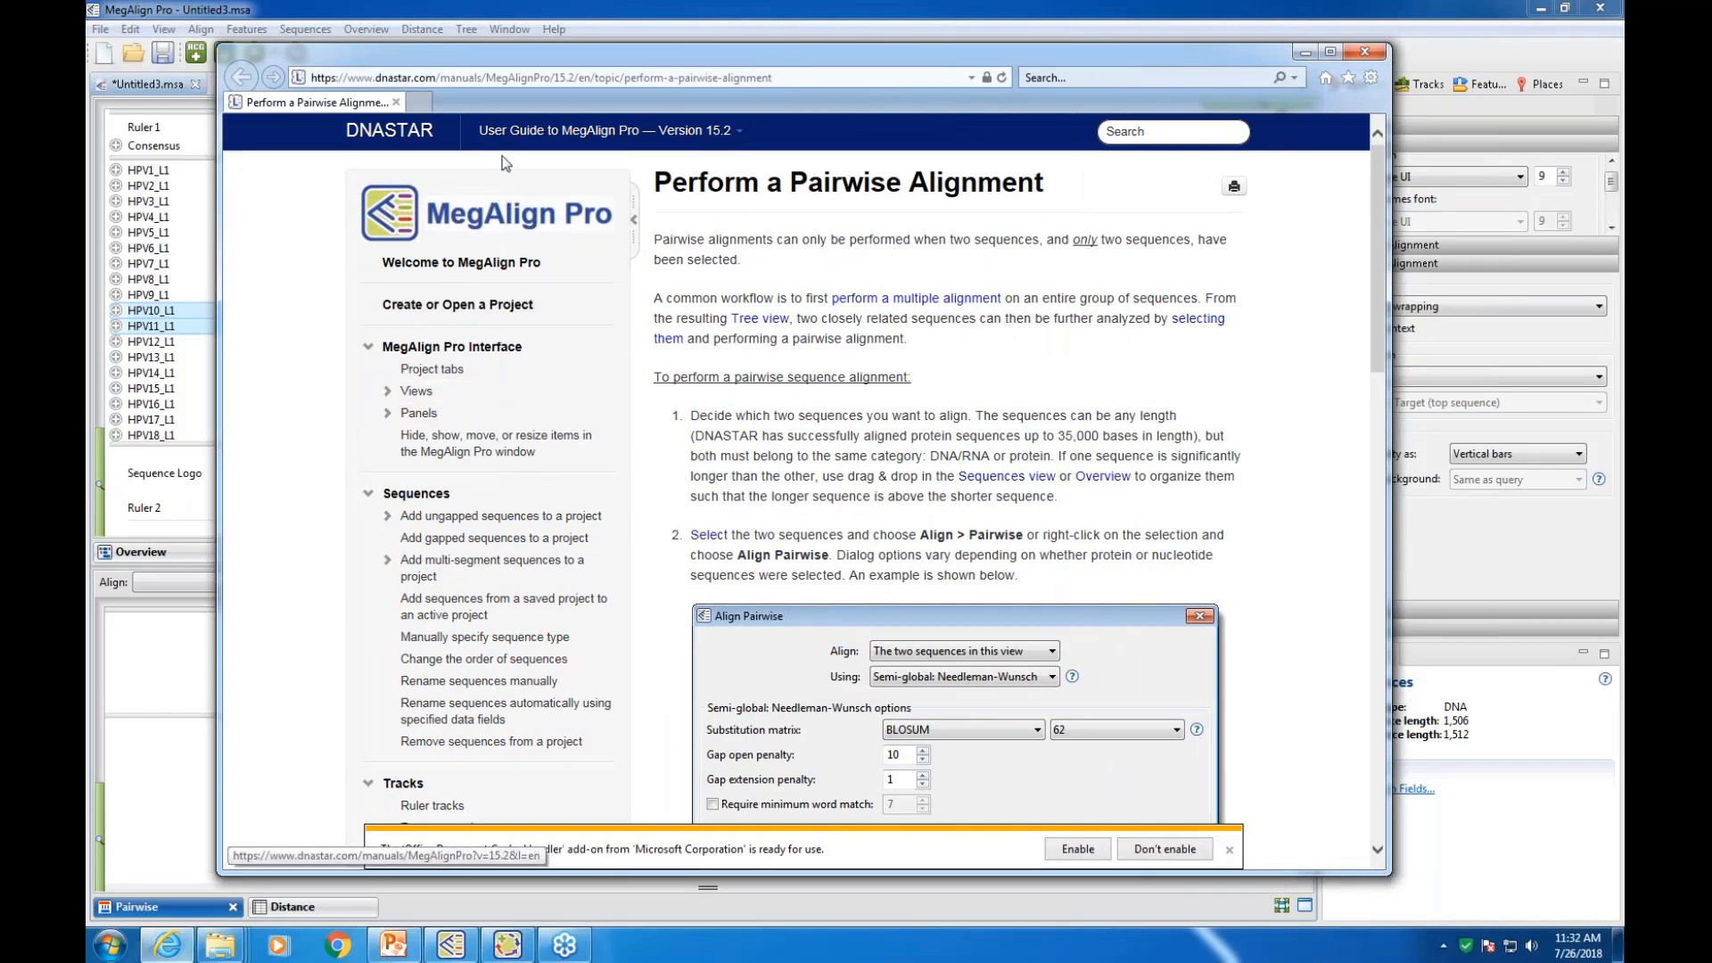
pyautogui.moveTo(798, 62); pyautogui.dragTo(742, 51)
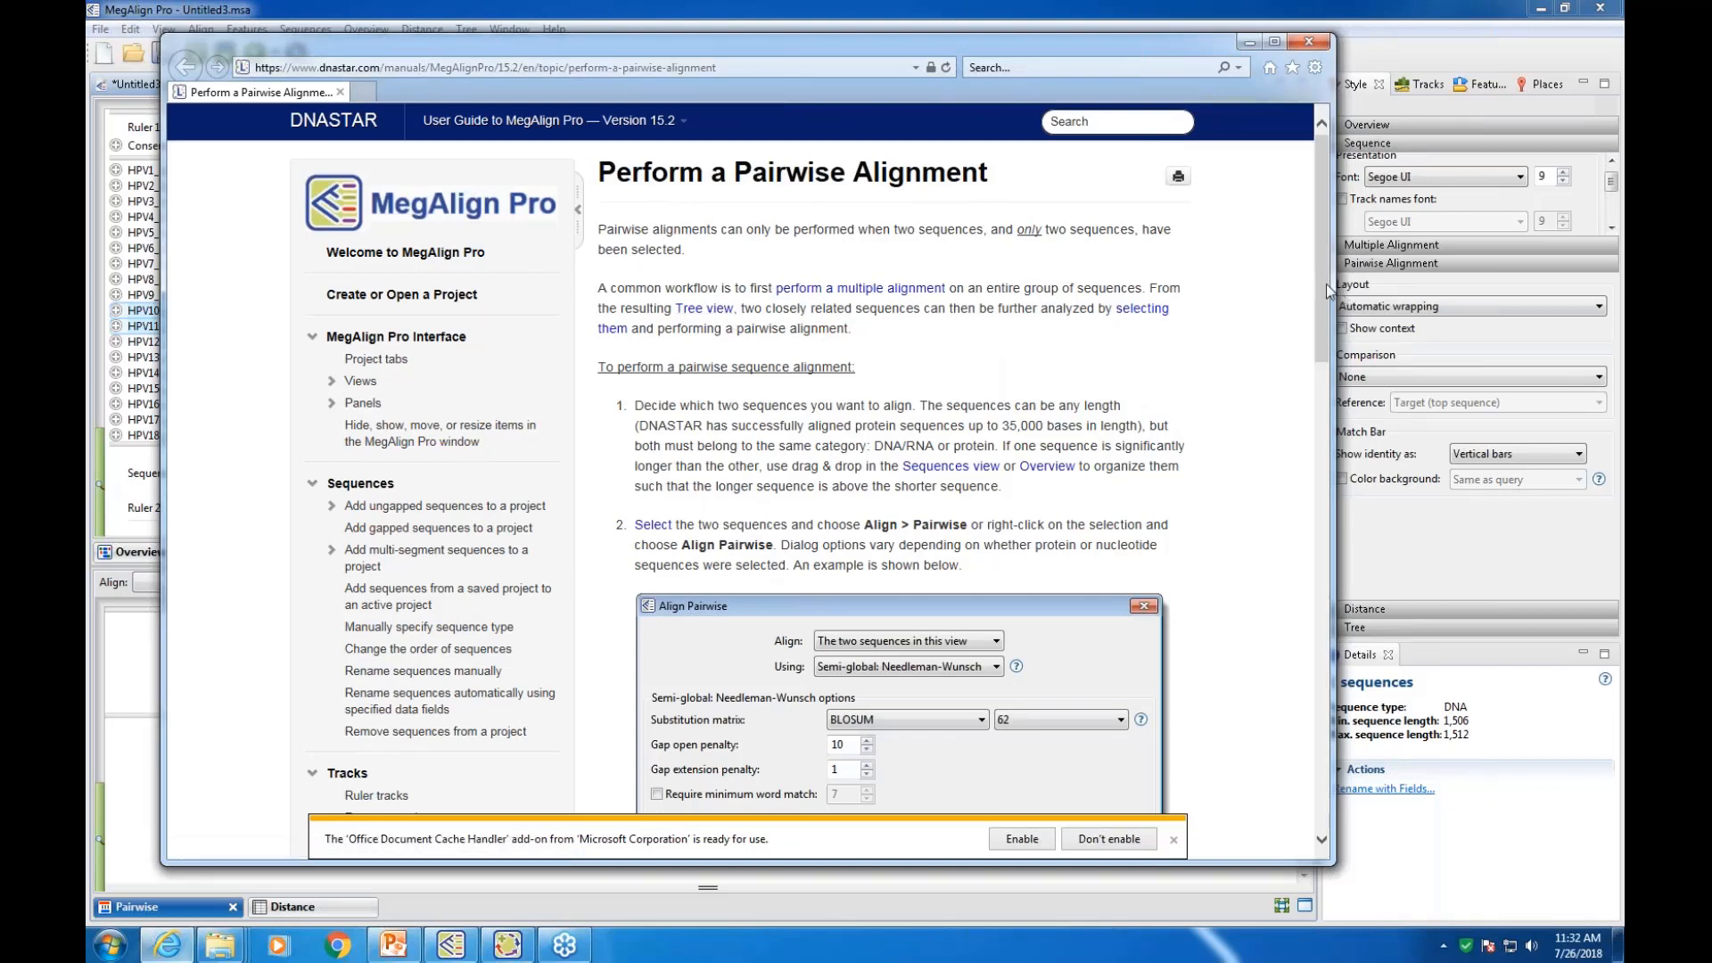
# Collapse the user guide's topic sections and open the page on performing an initial multiple alignment
pyautogui.click(311, 339)
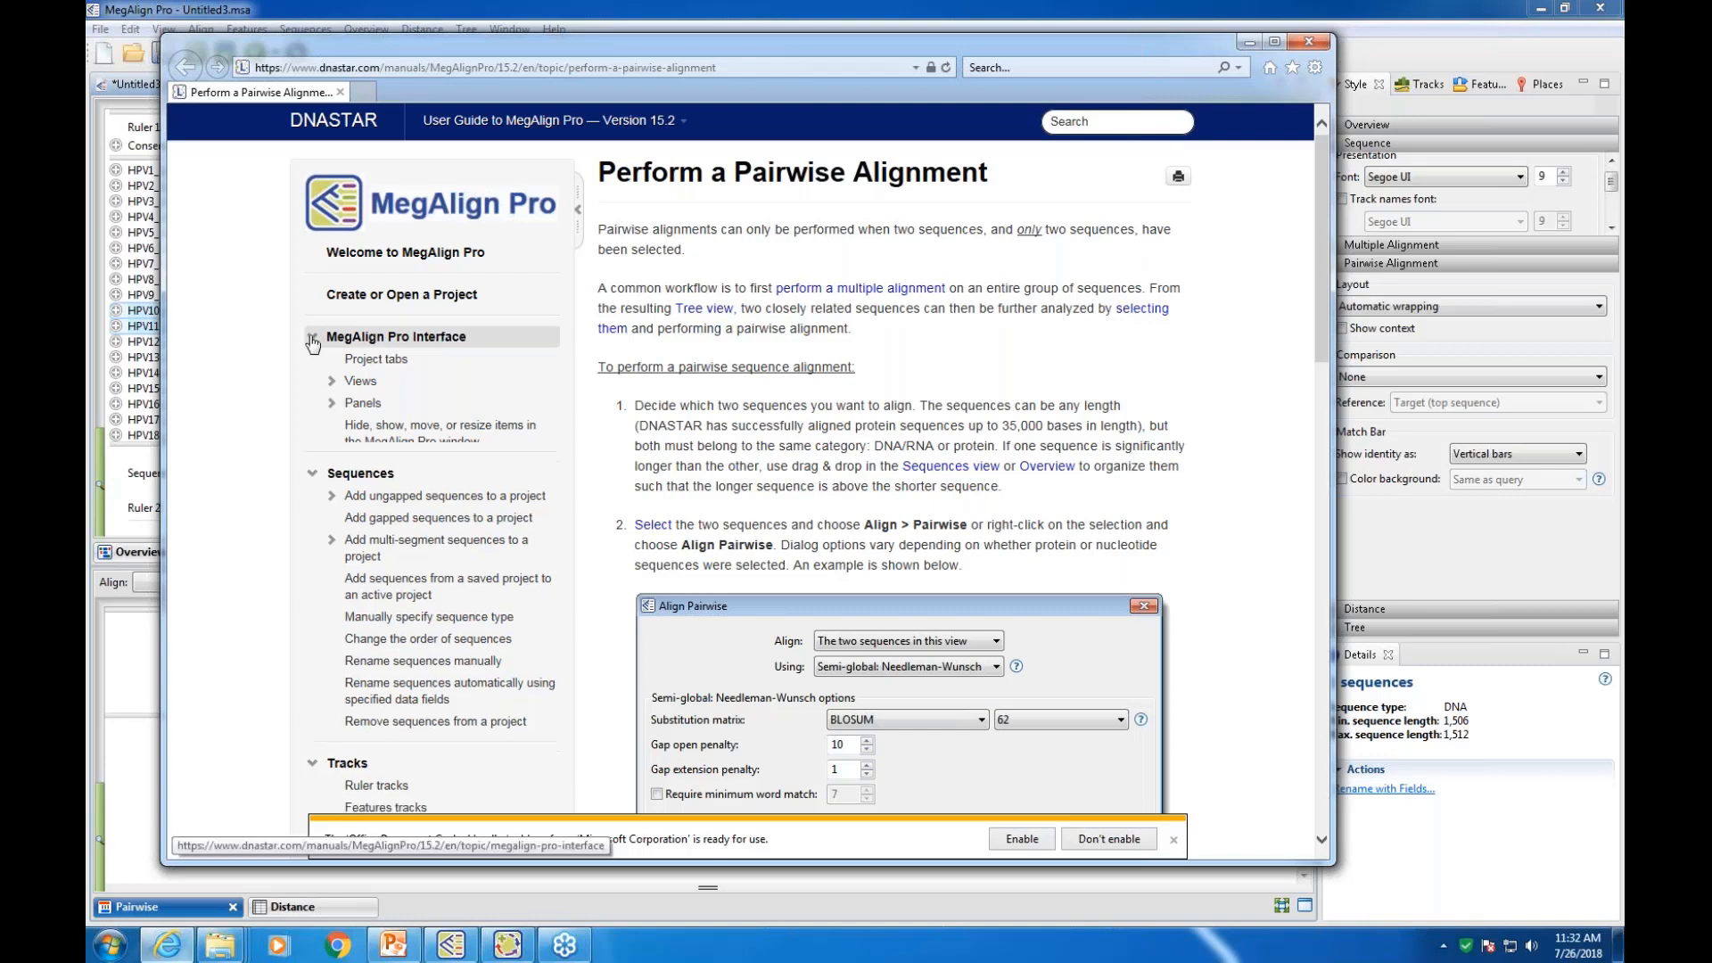
pyautogui.click(313, 379)
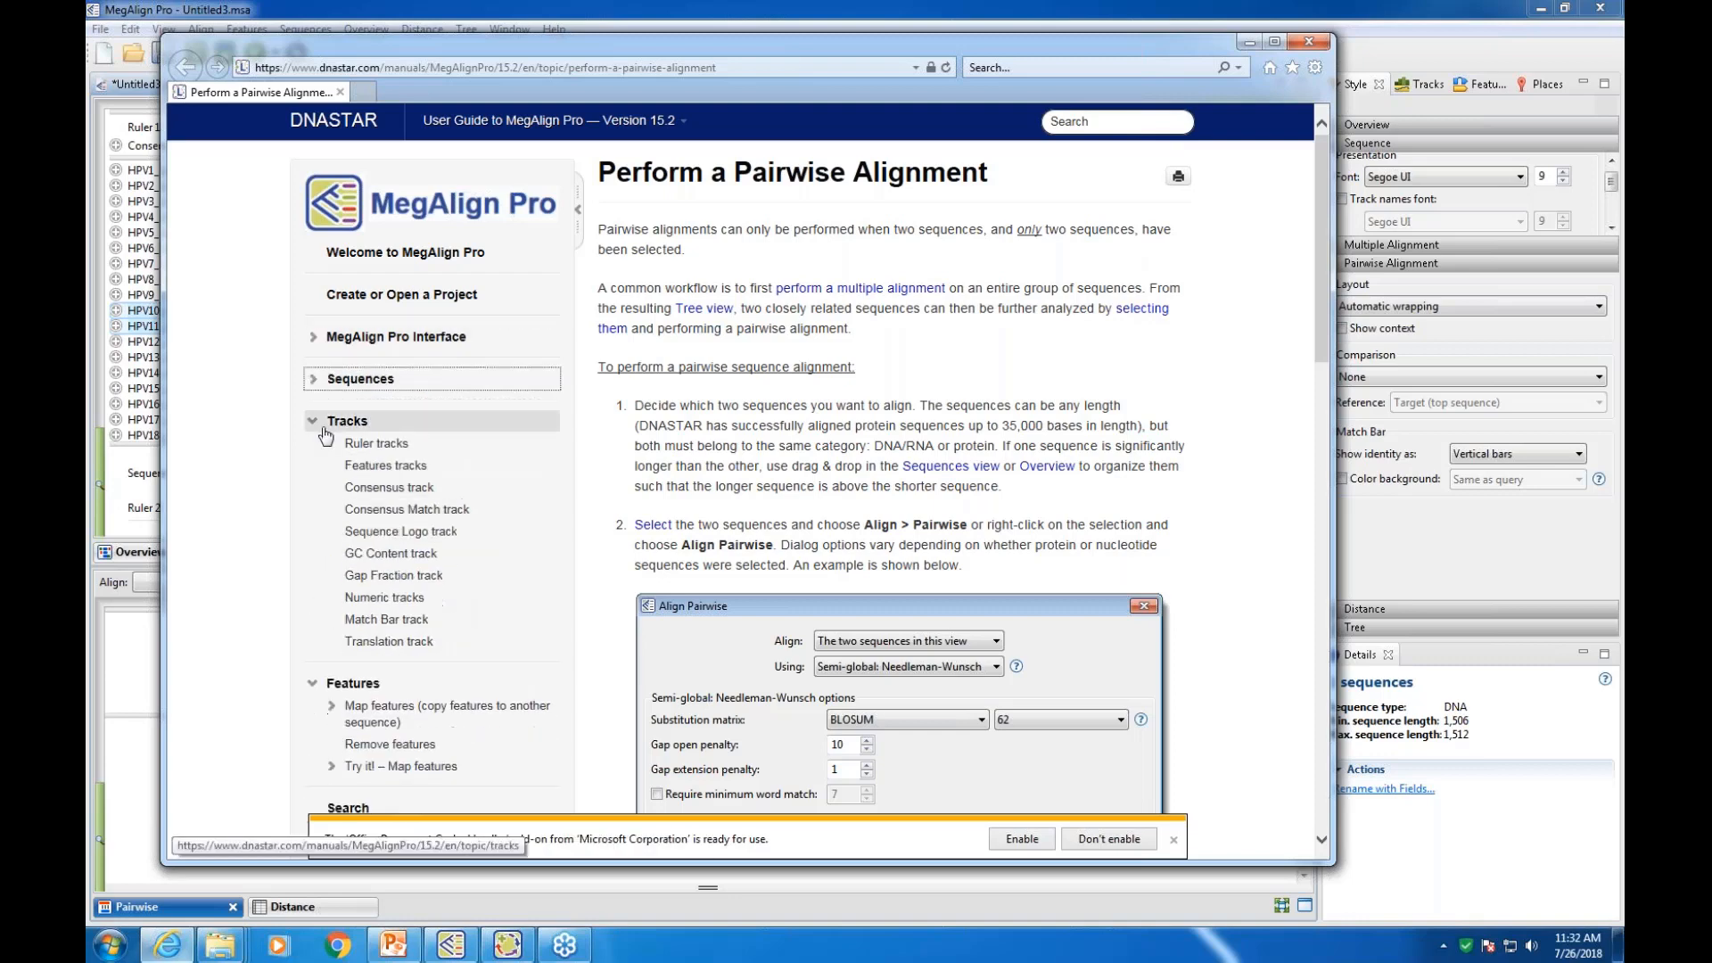
pyautogui.click(350, 421)
pyautogui.click(312, 463)
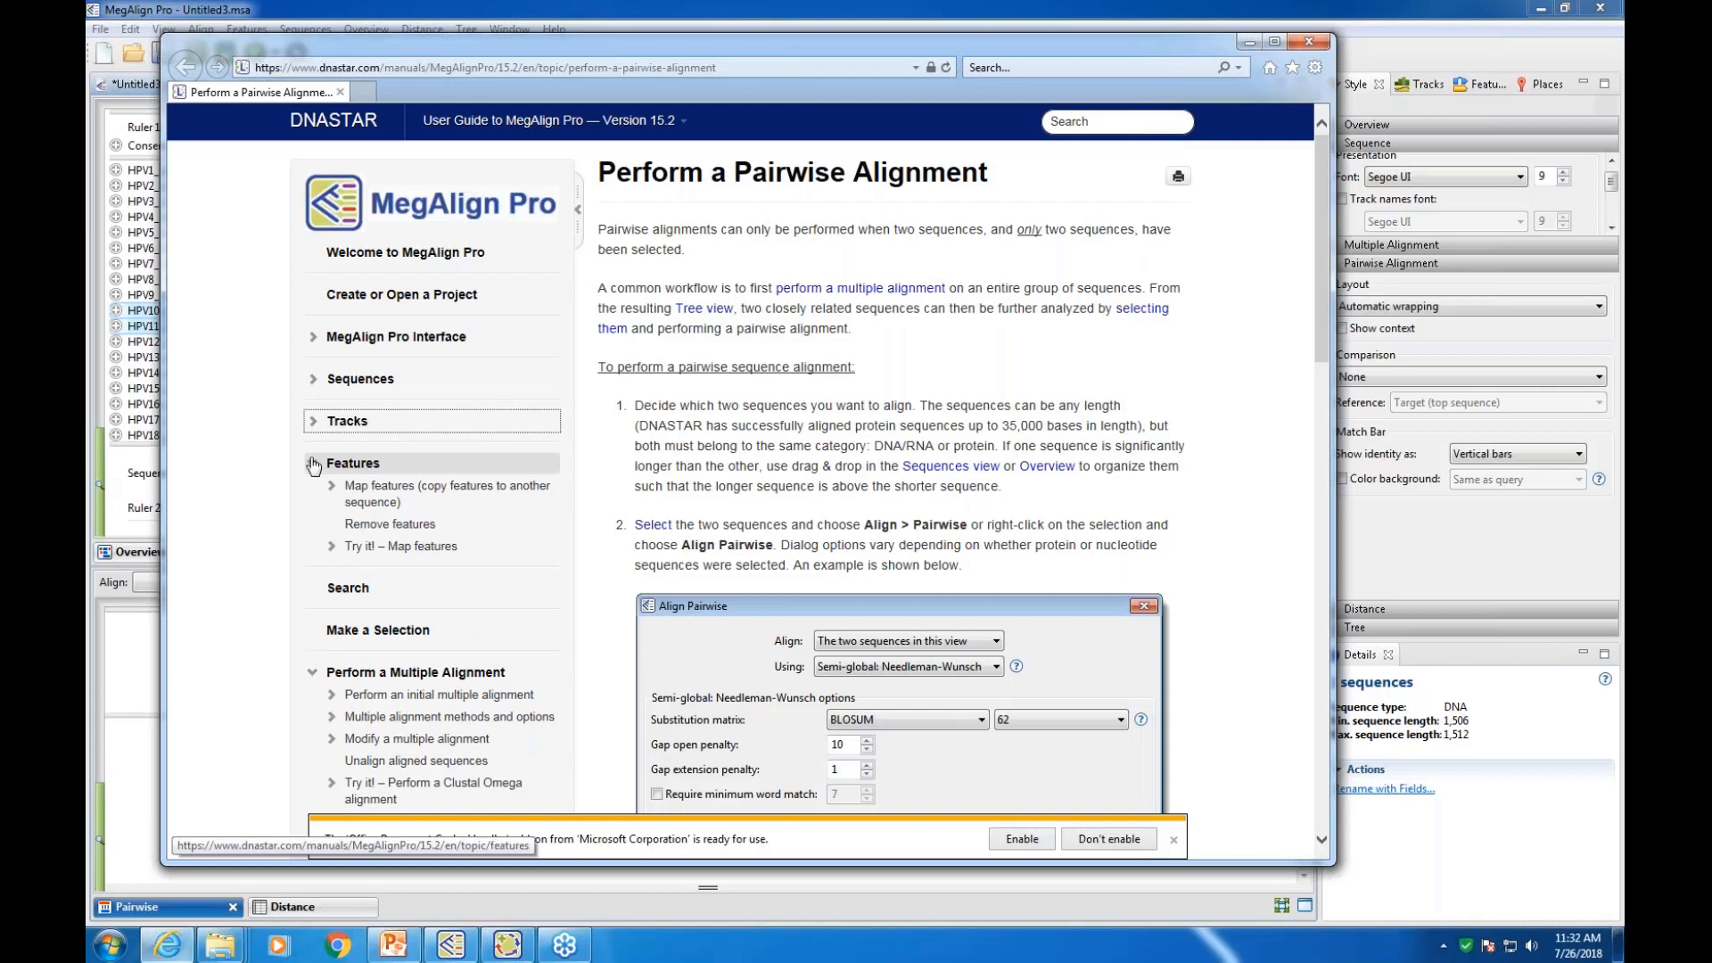
pyautogui.click(311, 589)
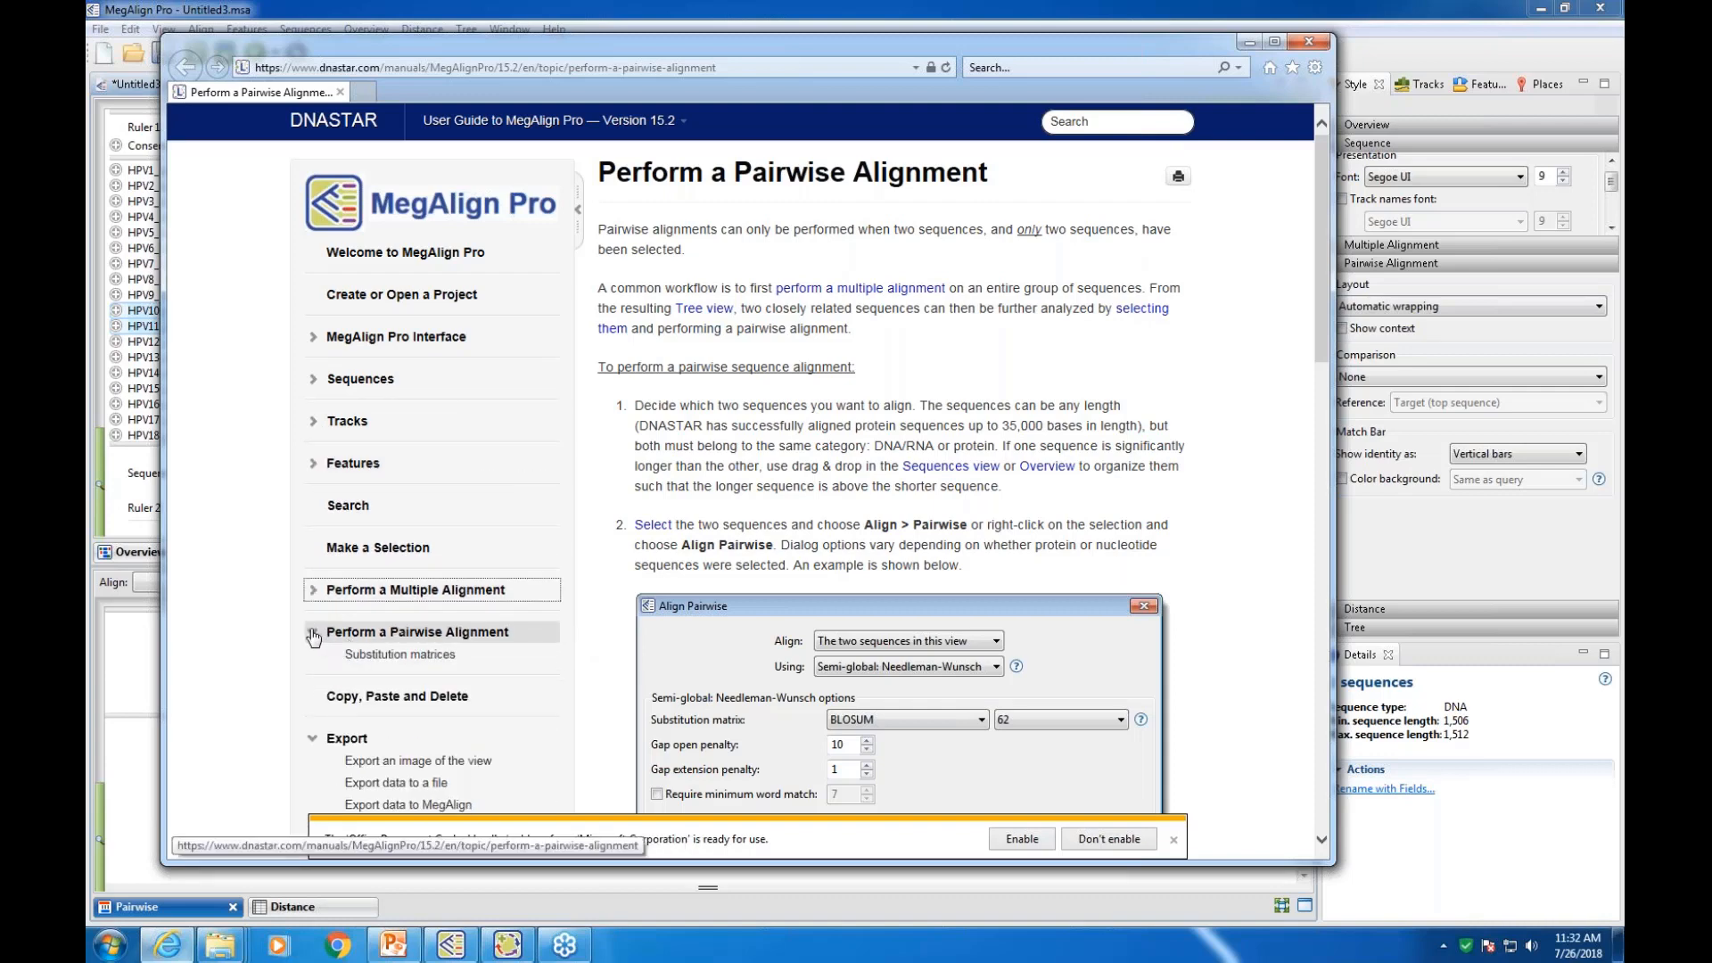
pyautogui.click(311, 590)
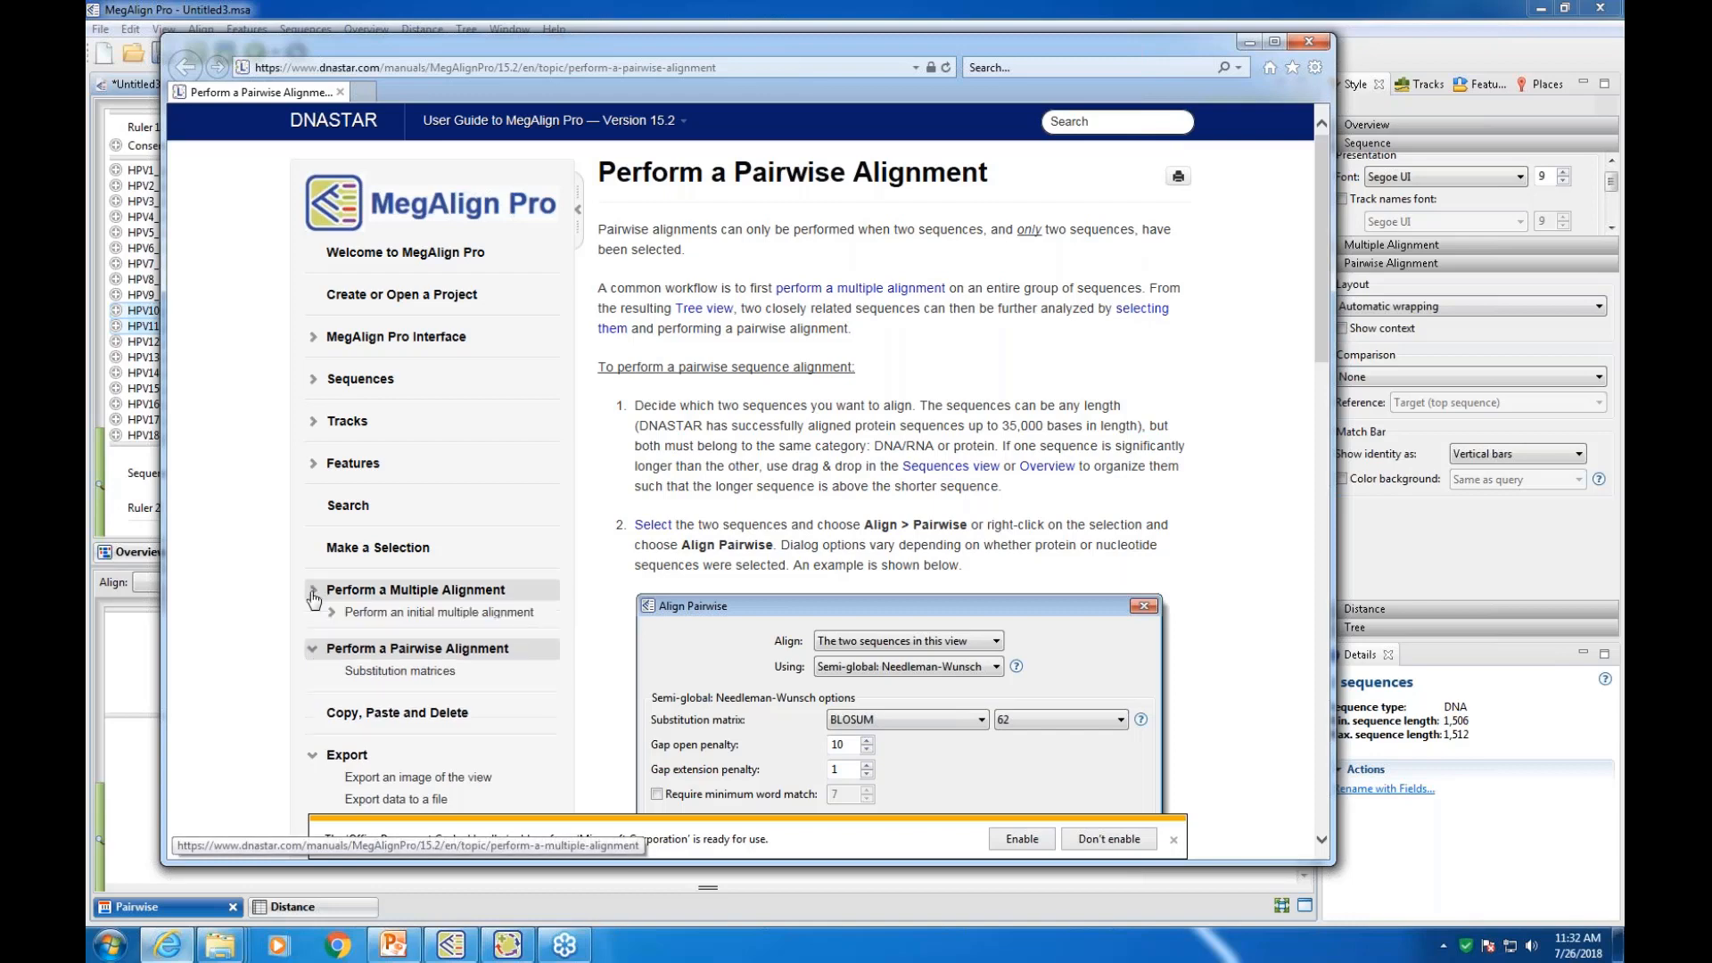
pyautogui.click(344, 612)
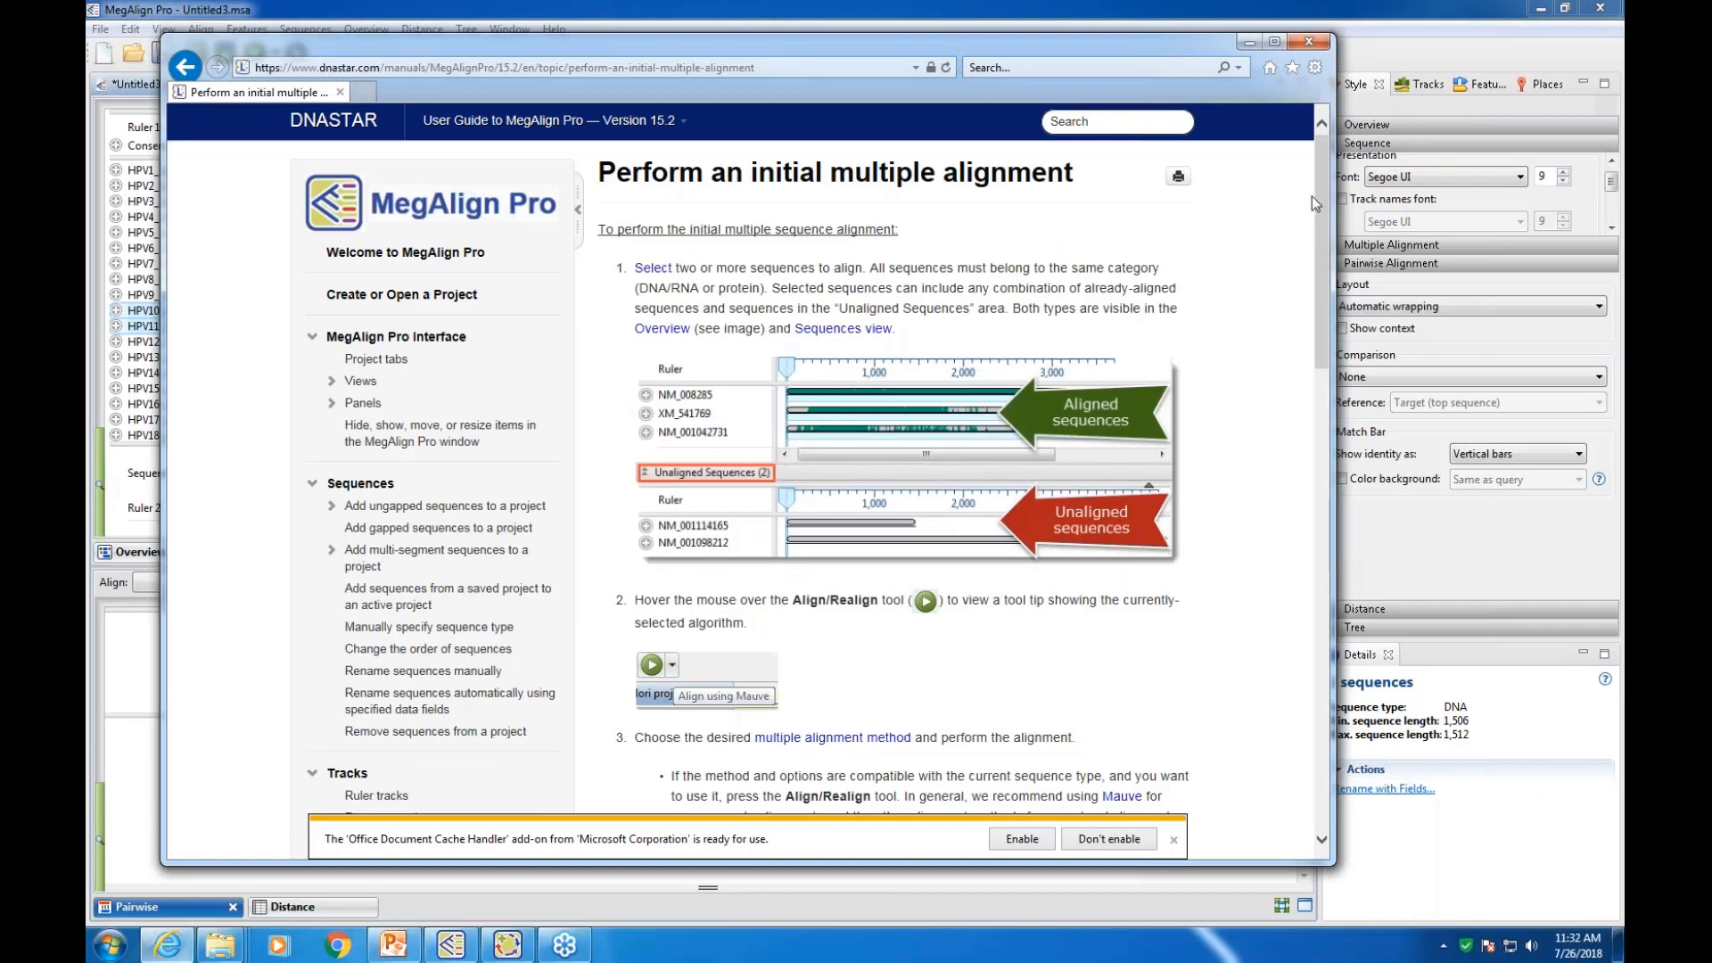
pyautogui.moveTo(1326, 201)
pyautogui.mouseDown()
pyautogui.moveTo(1330, 462)
pyautogui.moveTo(1313, 177)
pyautogui.mouseUp()
# Move the user guide window off the Align Pairwise dialog, then minimize it
pyautogui.moveTo(848, 89); pyautogui.dragTo(1041, 354)
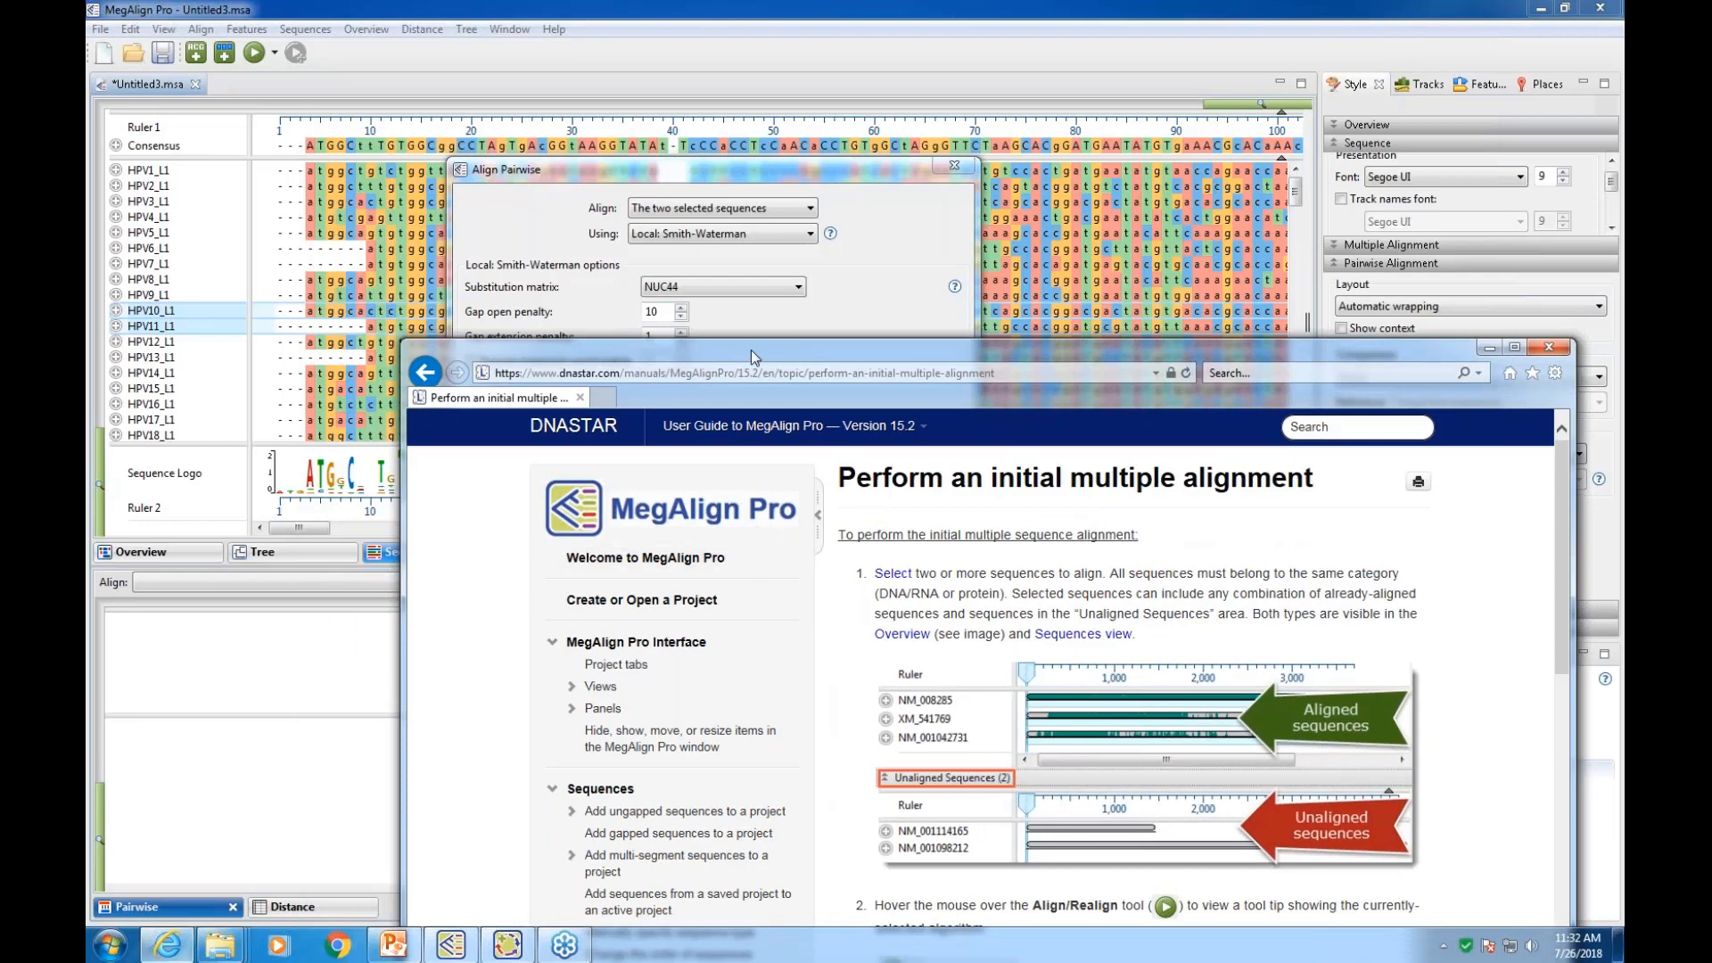
pyautogui.moveTo(752, 358); pyautogui.dragTo(660, 348)
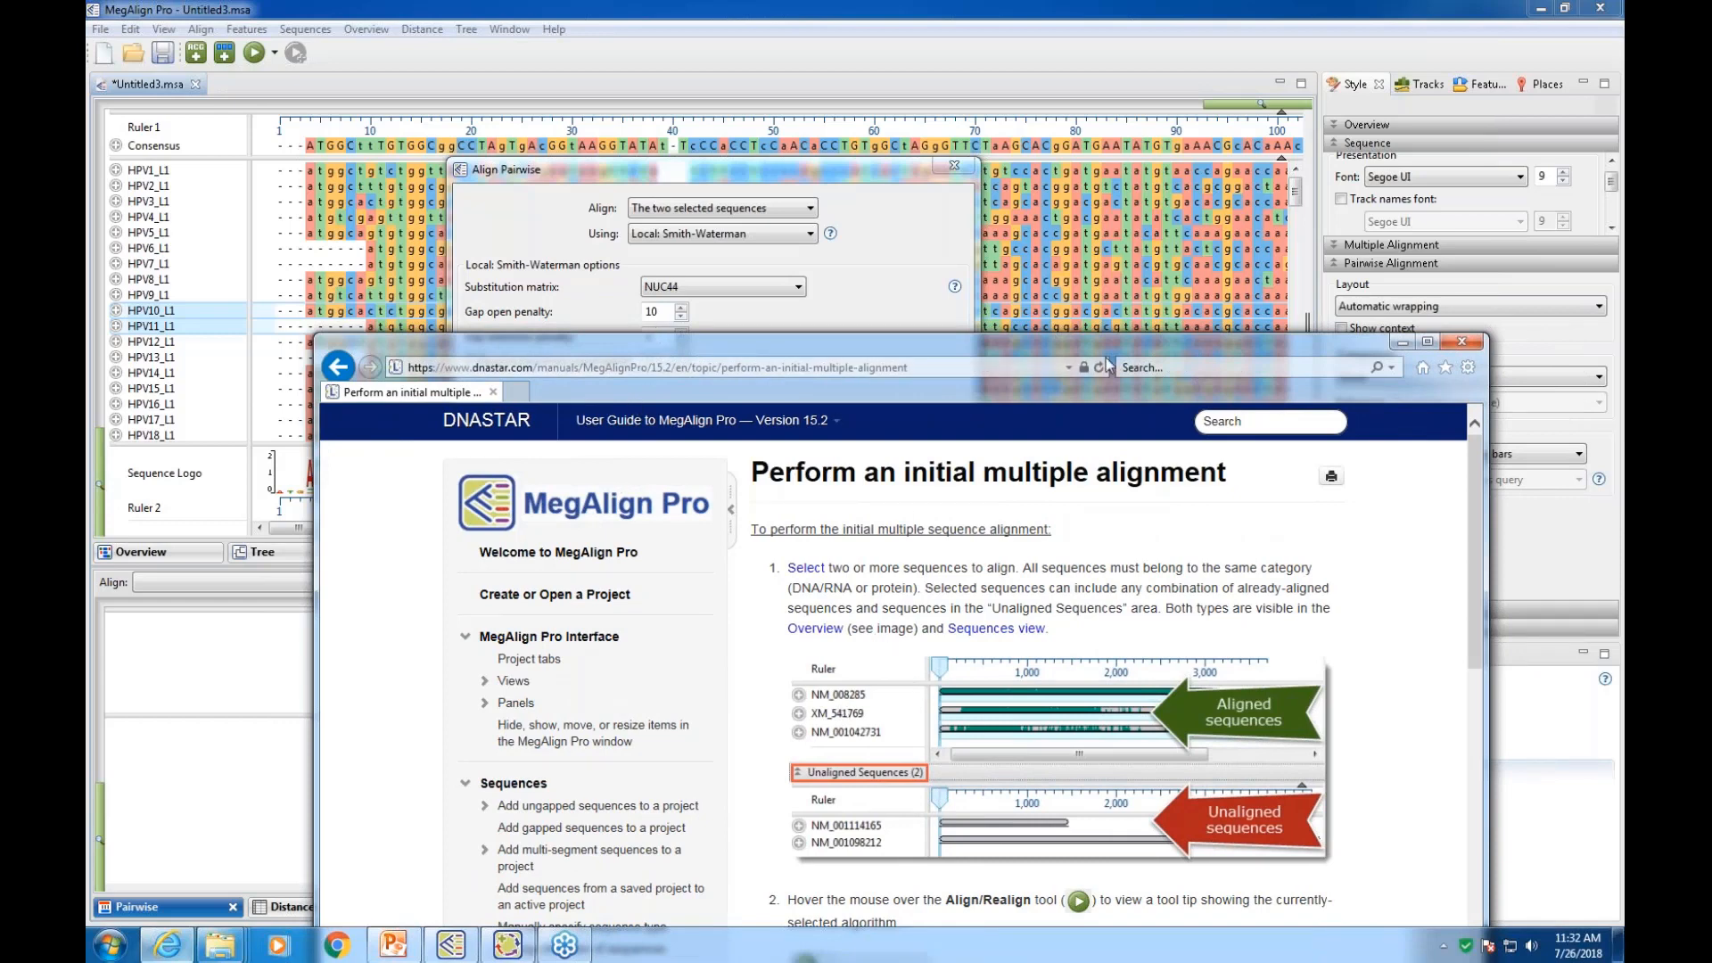
pyautogui.moveTo(1225, 355); pyautogui.dragTo(1214, 338)
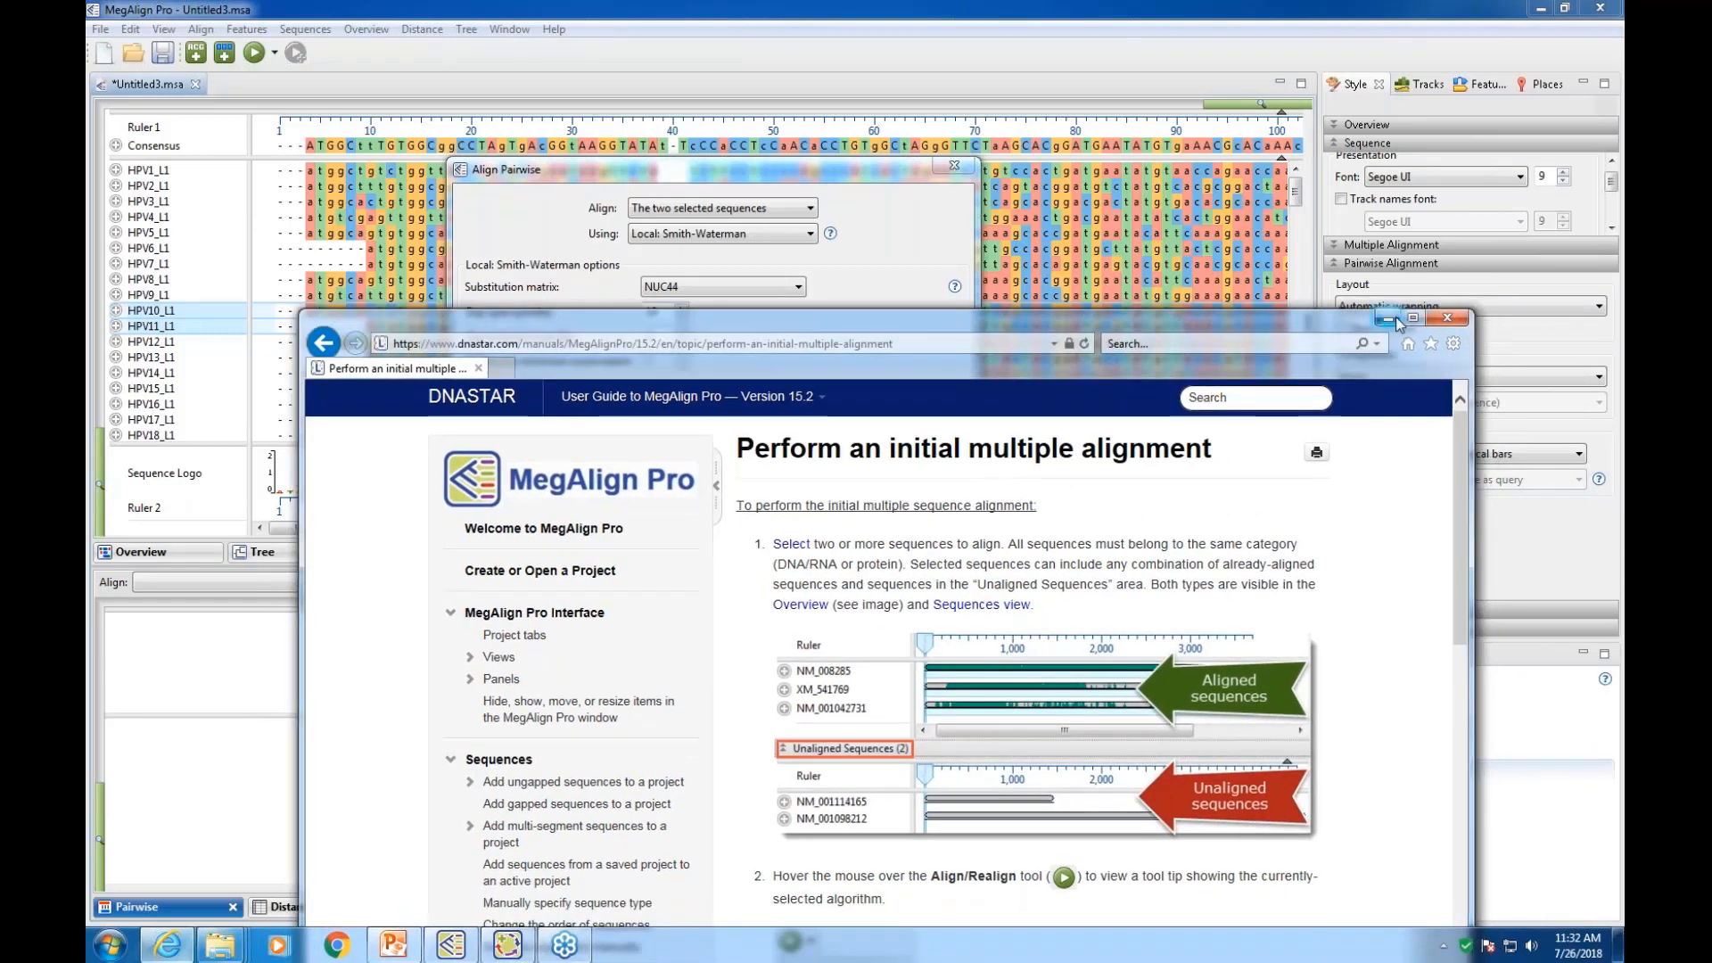
pyautogui.click(1388, 324)
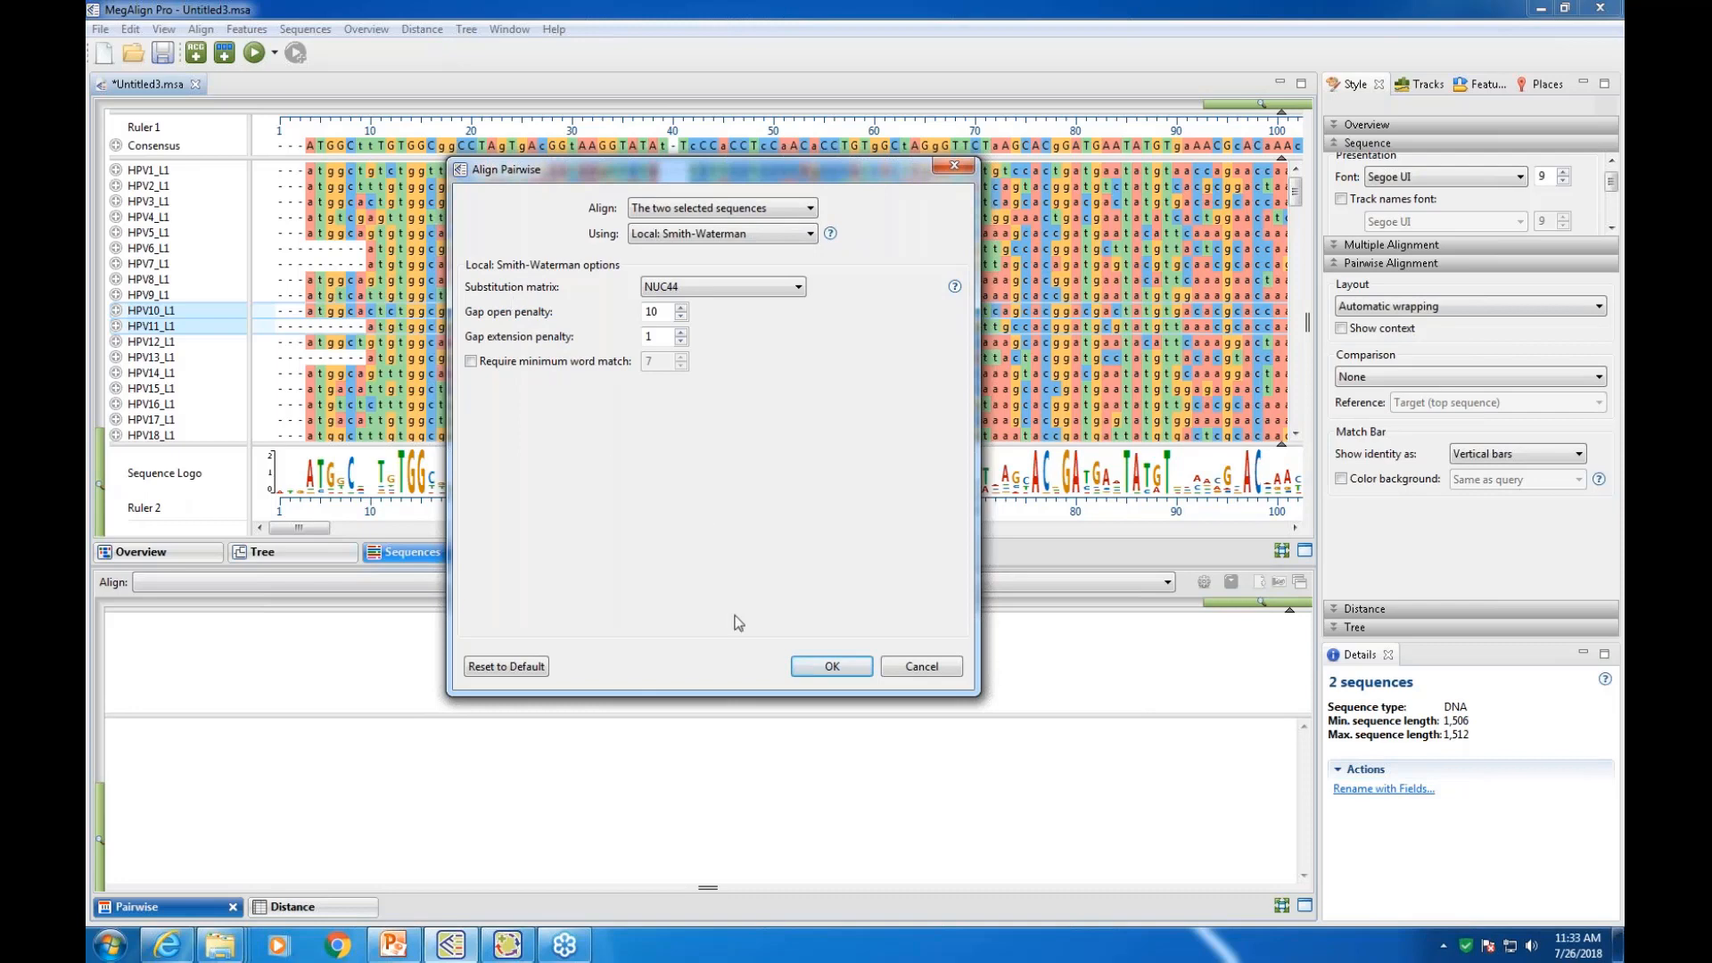
# Run the Local: Smith-Waterman alignment with NUC44, gap open penalty 10 and extension penalty 1, then maximize the Pairwise view
pyautogui.click(832, 665)
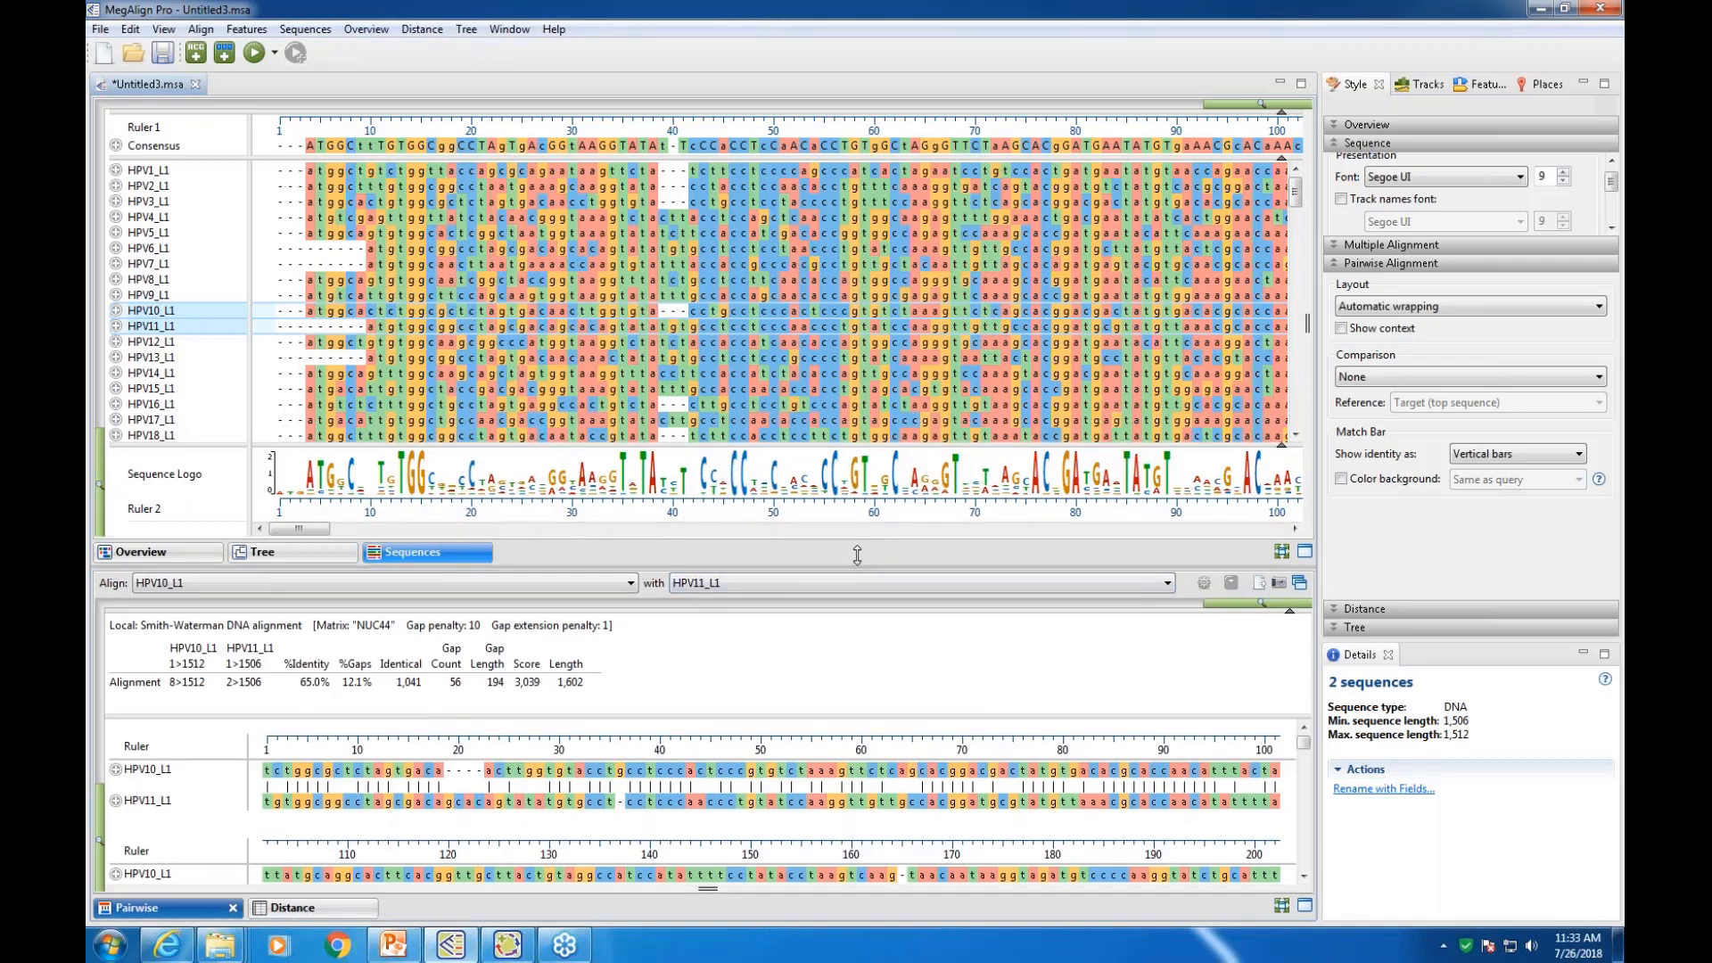
pyautogui.moveTo(859, 567); pyautogui.dragTo(815, 368)
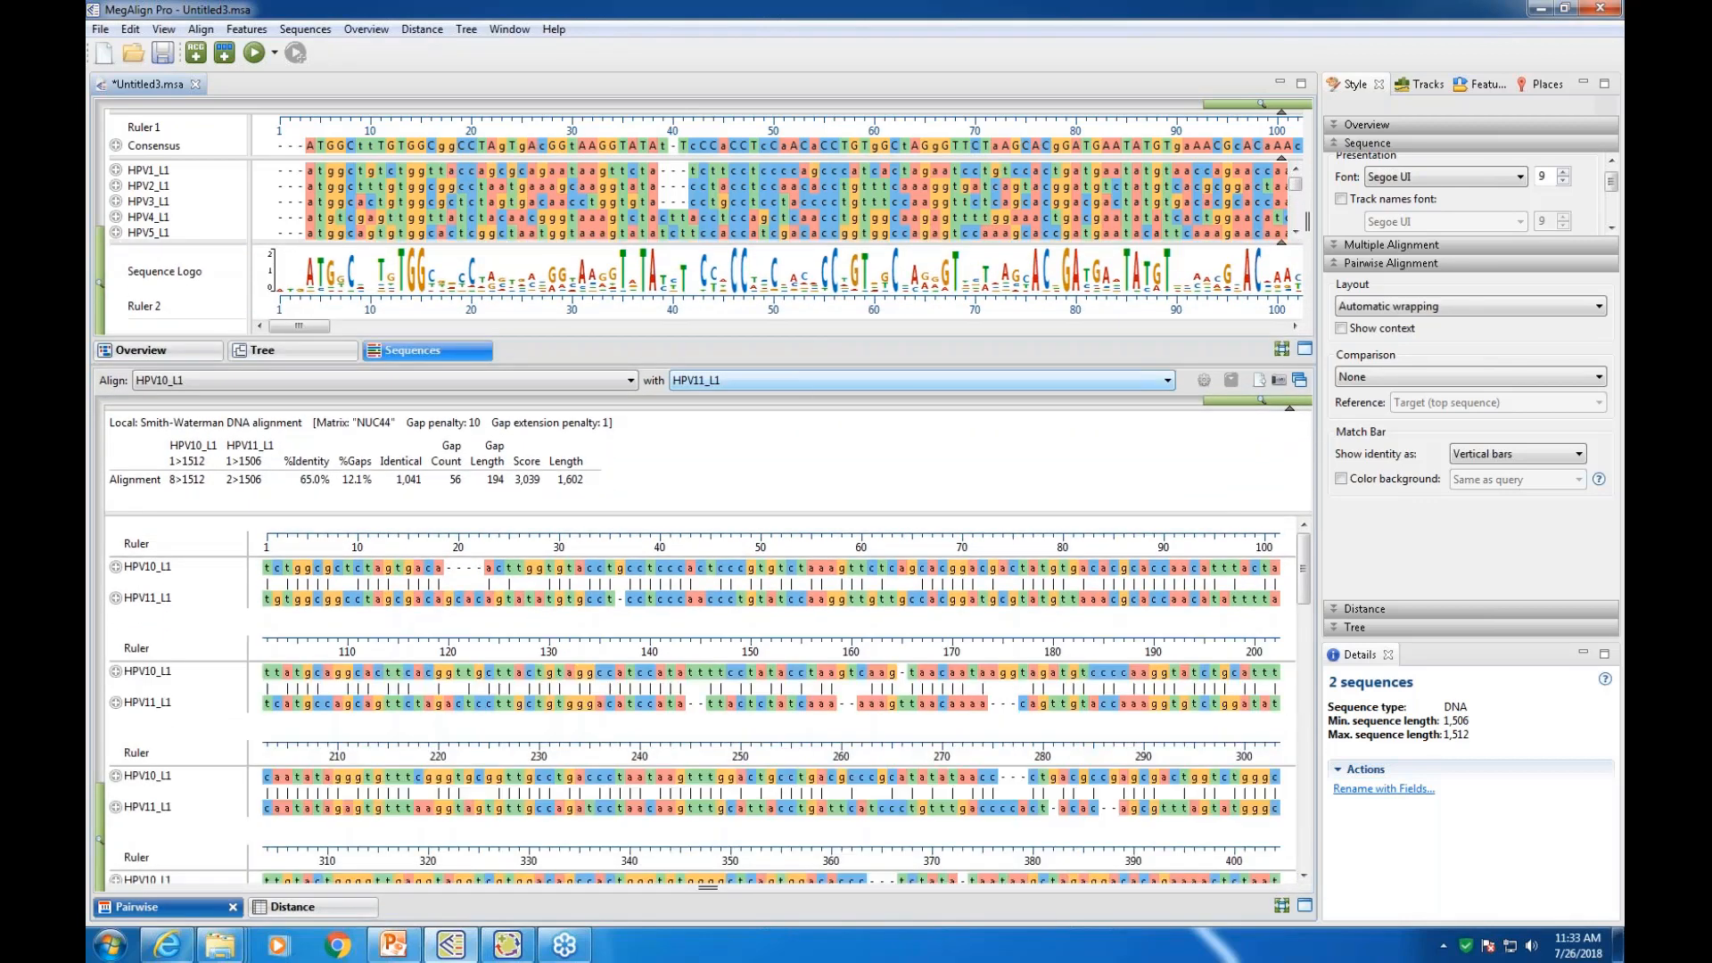
pyautogui.click(1303, 907)
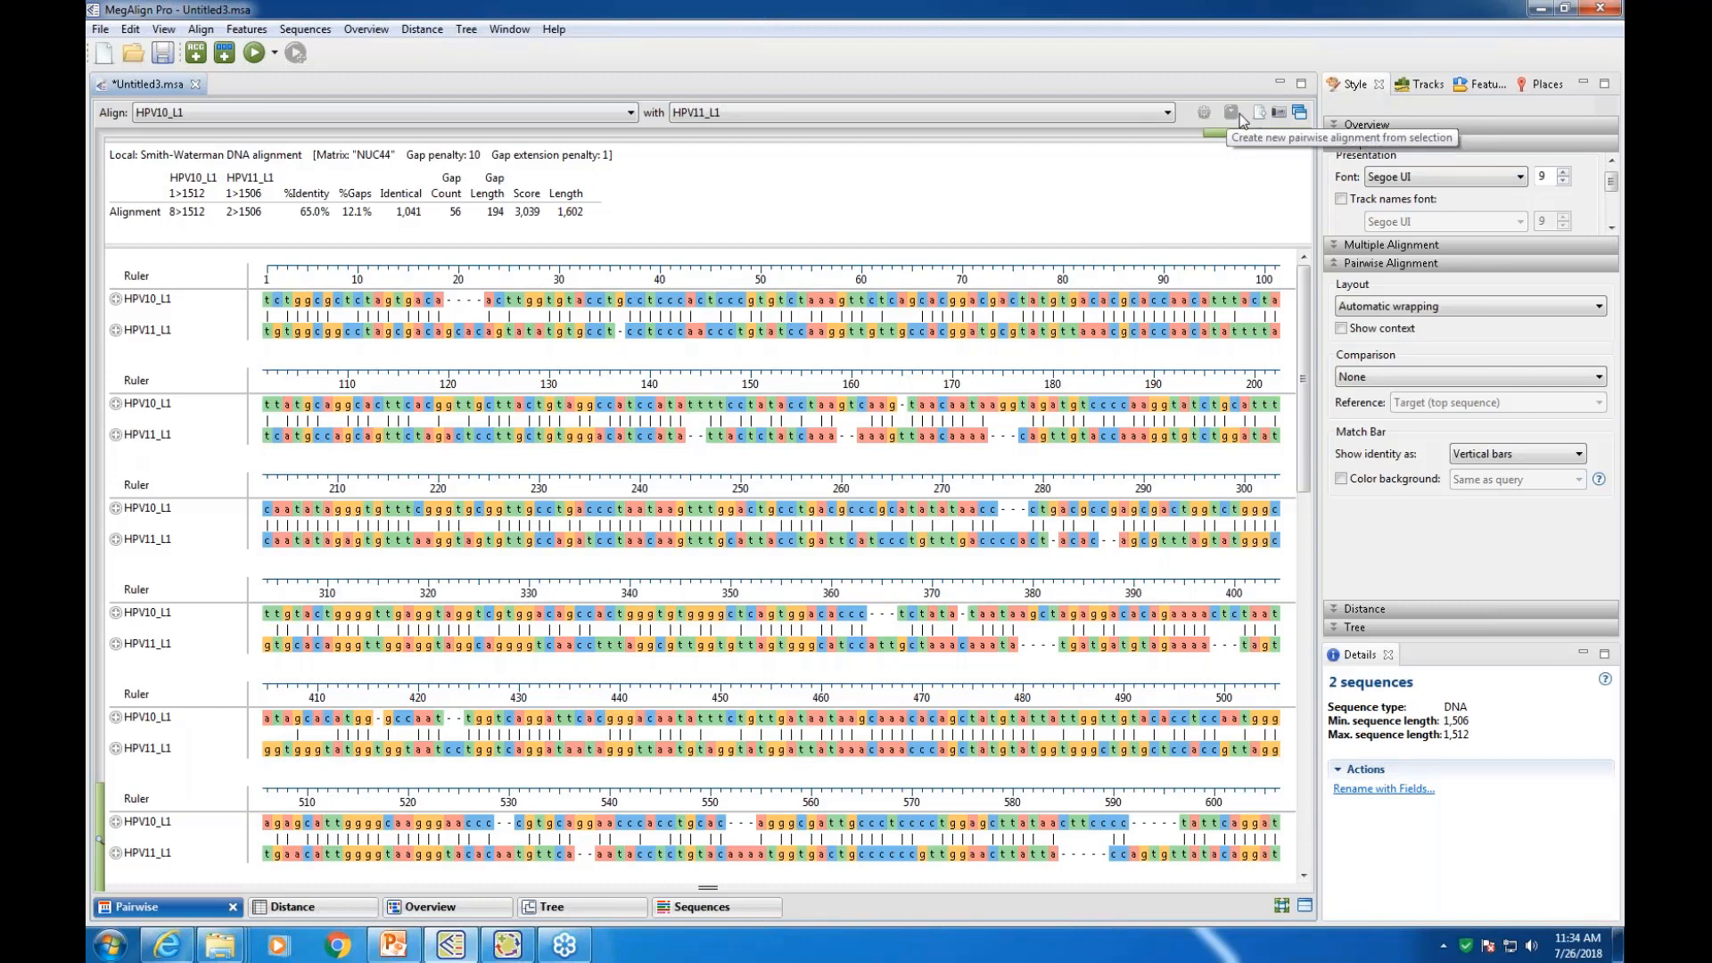
# Clone the Pairwise view three times and show the first clone
pyautogui.click(1300, 114)
pyautogui.click(1300, 113)
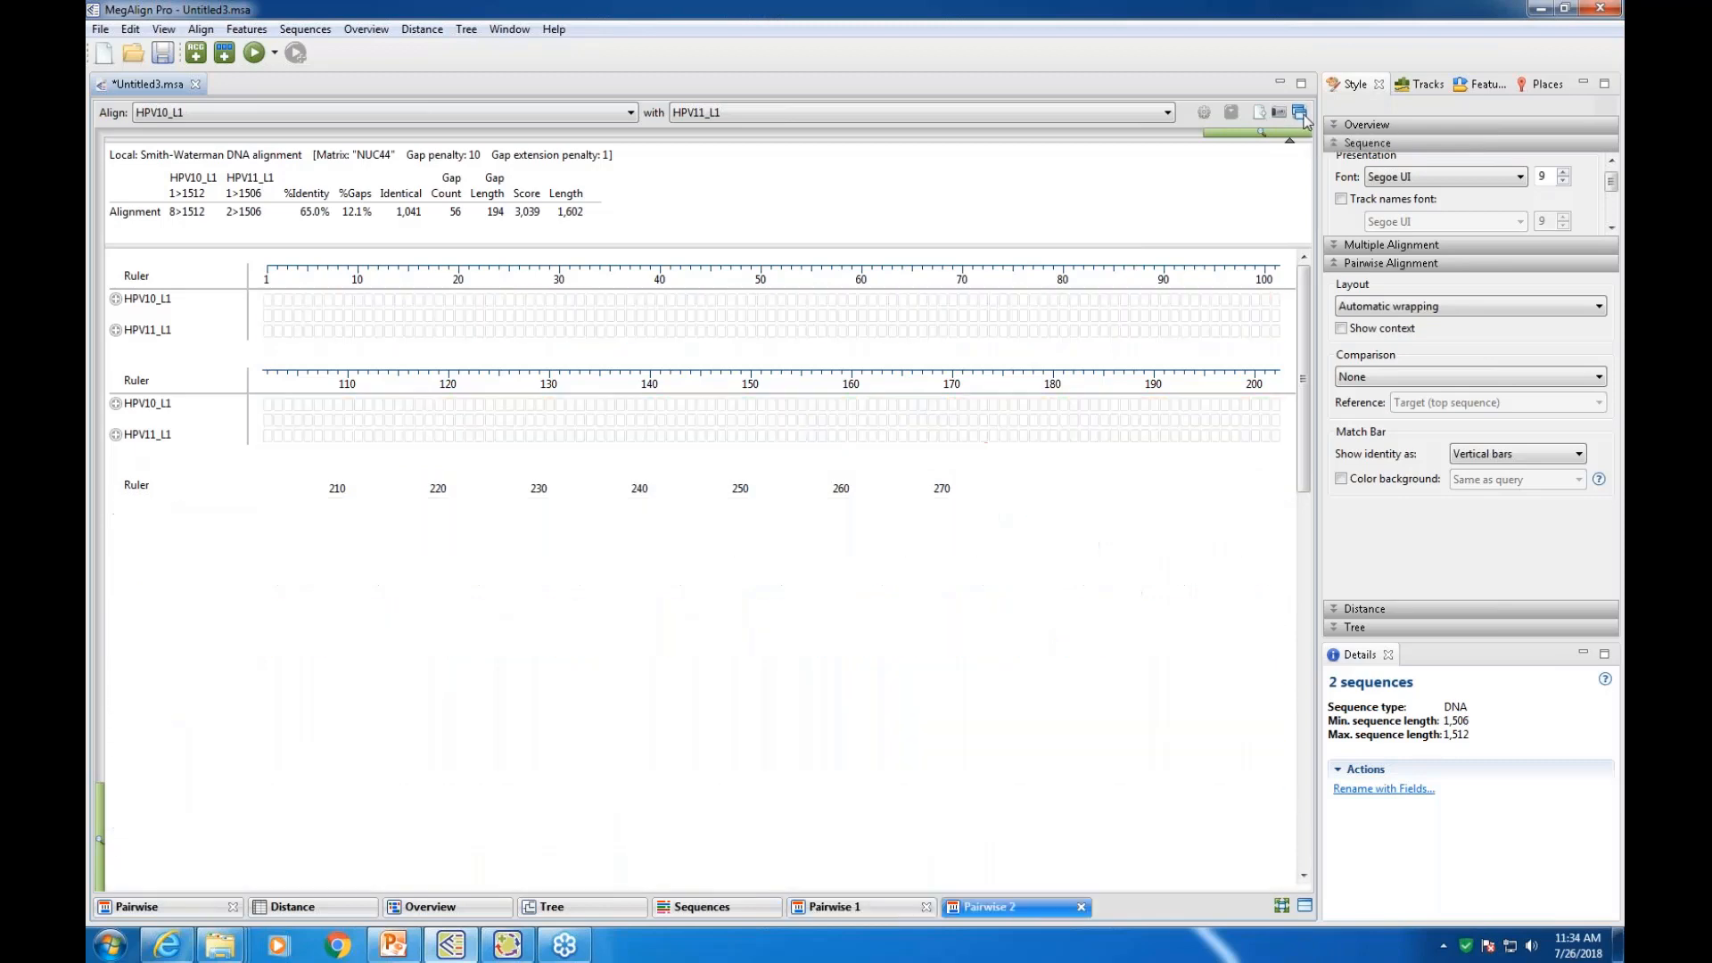
pyautogui.click(1300, 113)
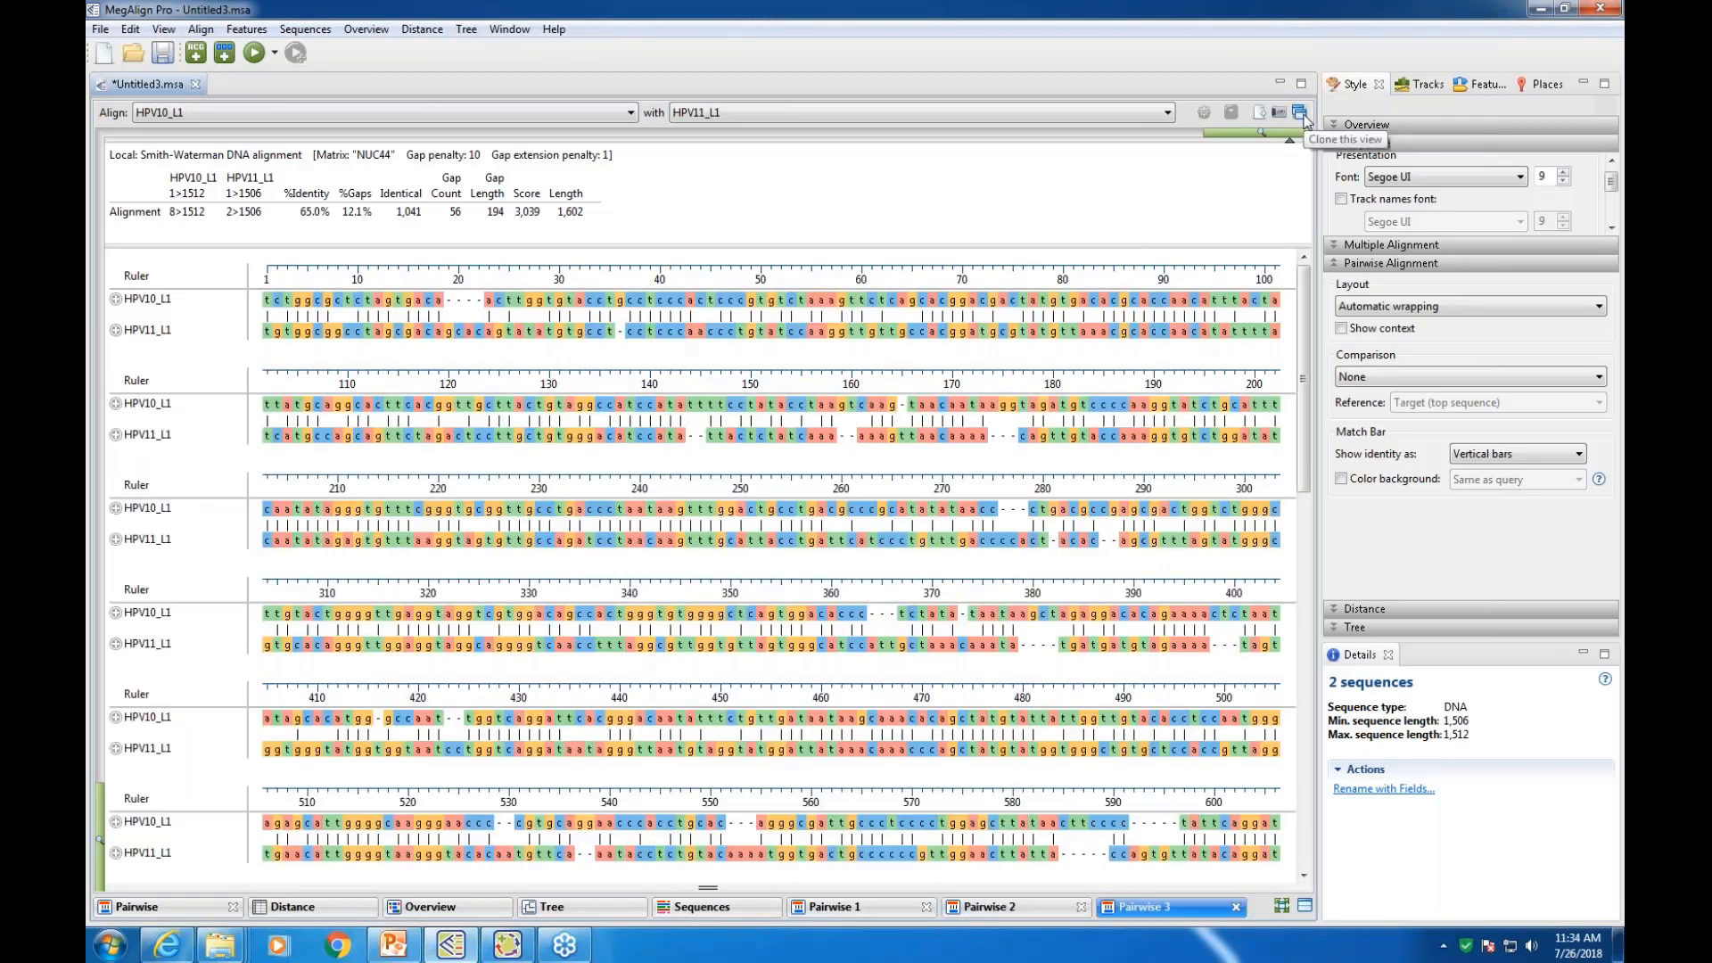
pyautogui.click(891, 908)
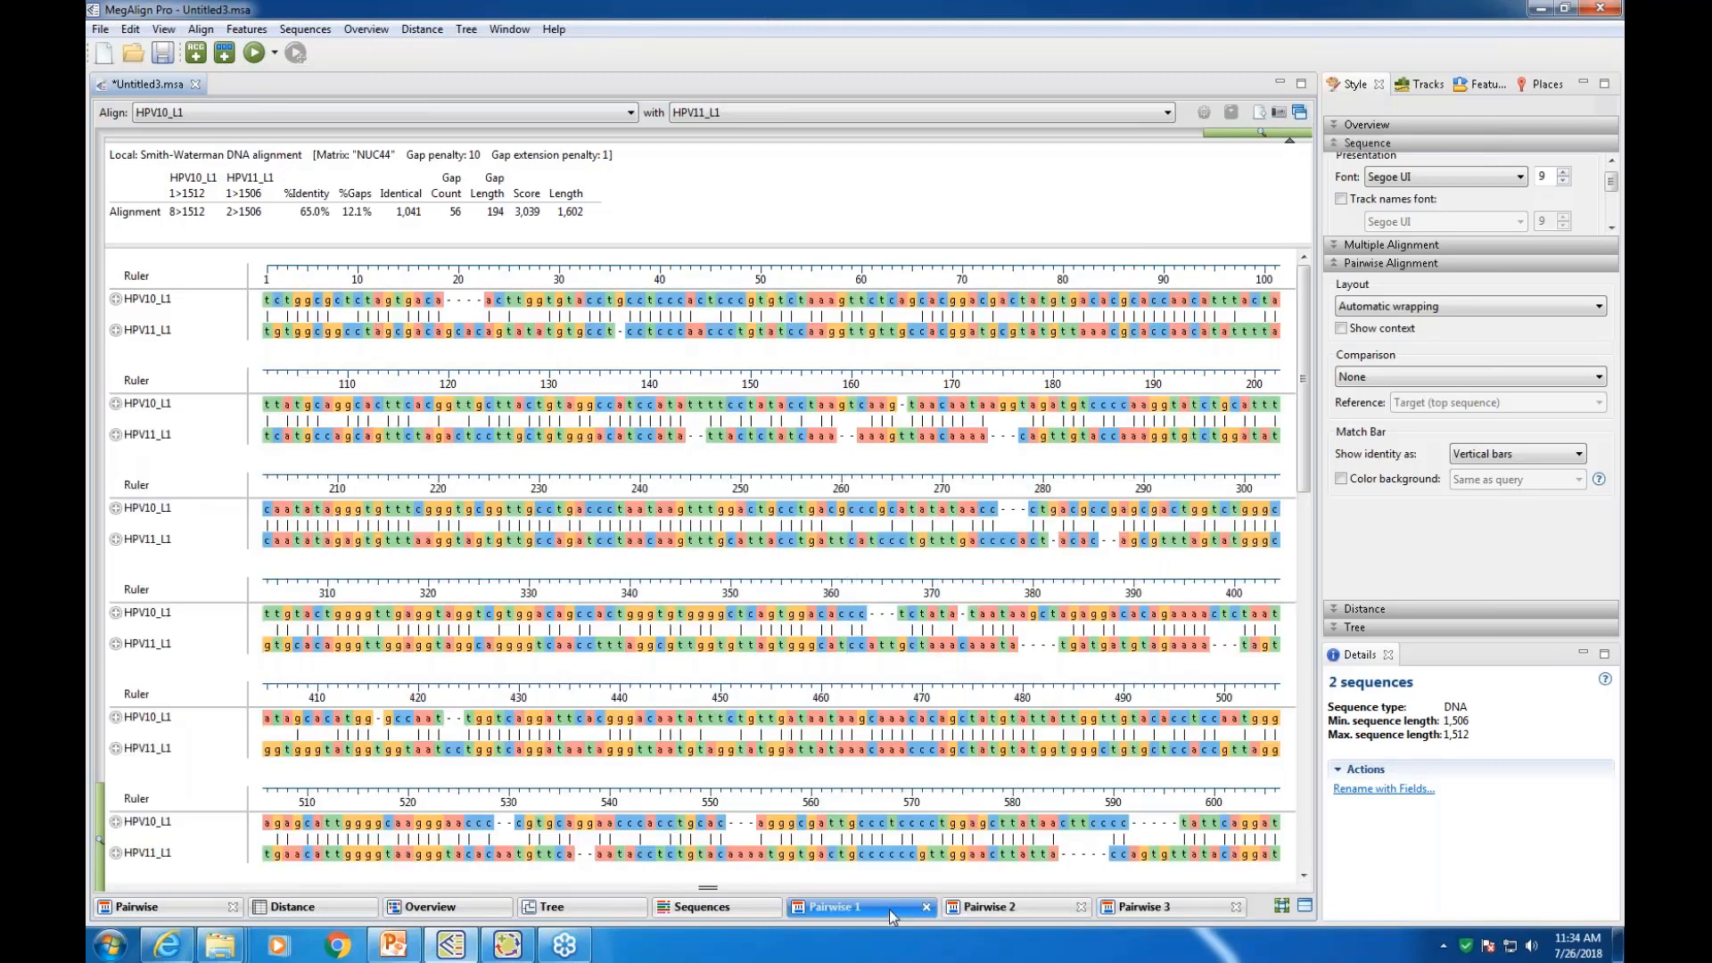
# In the second cloned pairwise view, align HPV10_L1 with HPV13_L1
pyautogui.click(1001, 907)
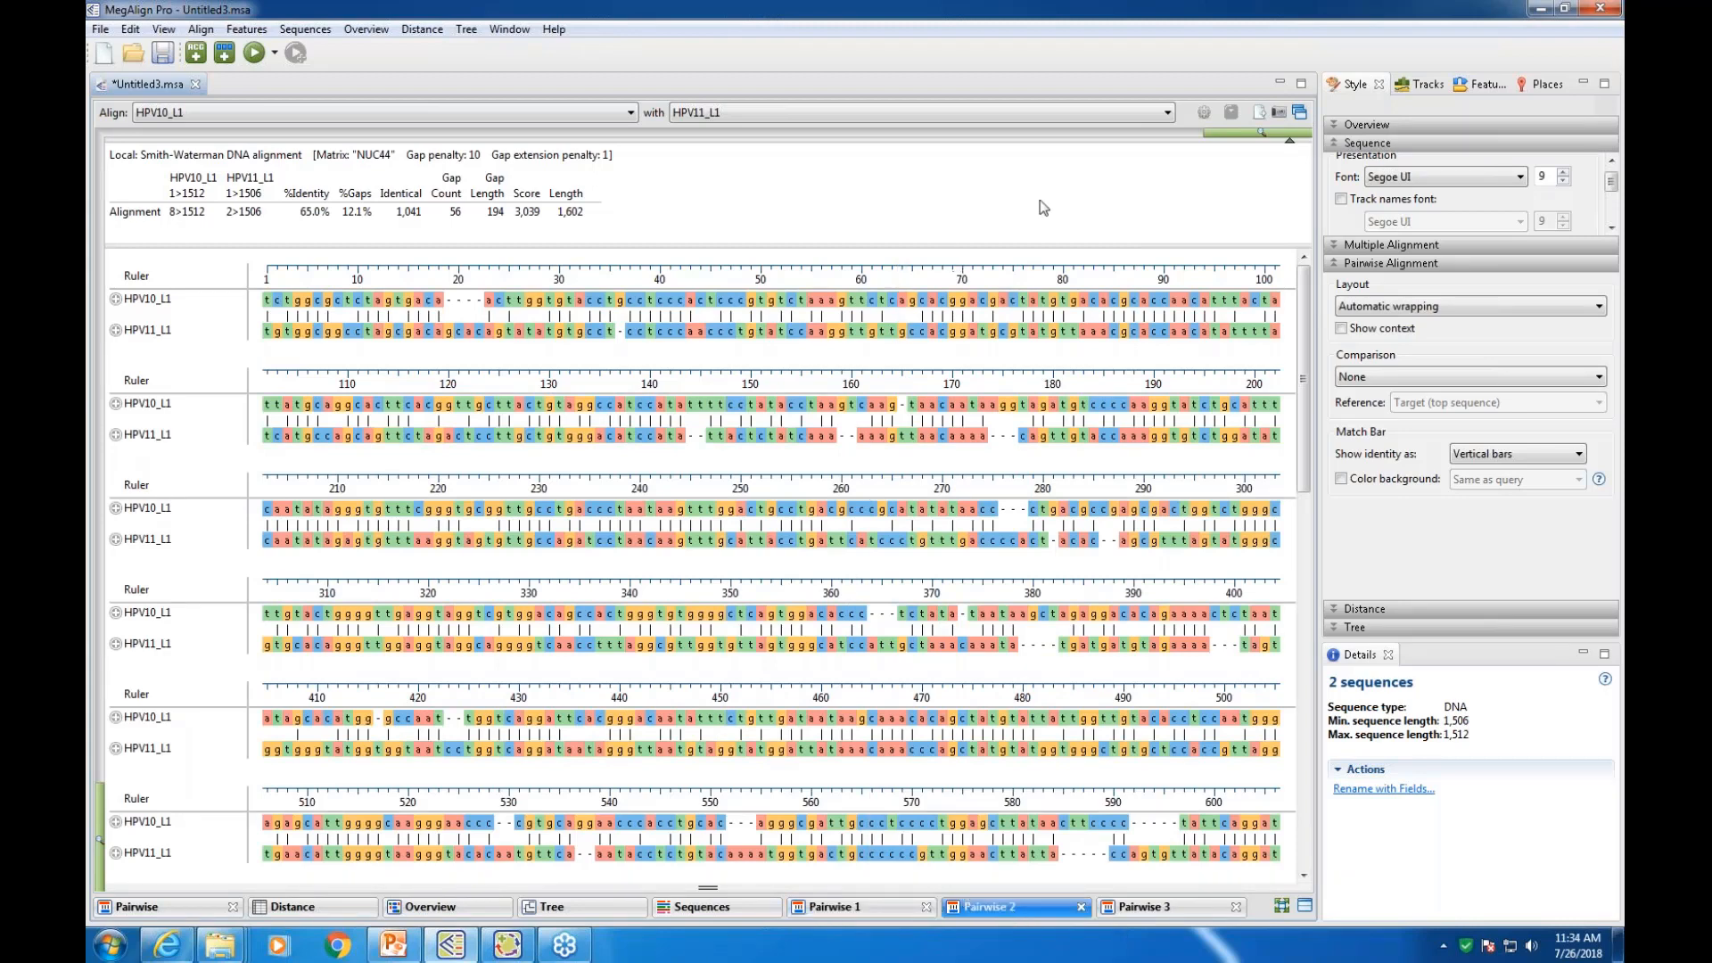
pyautogui.click(1170, 115)
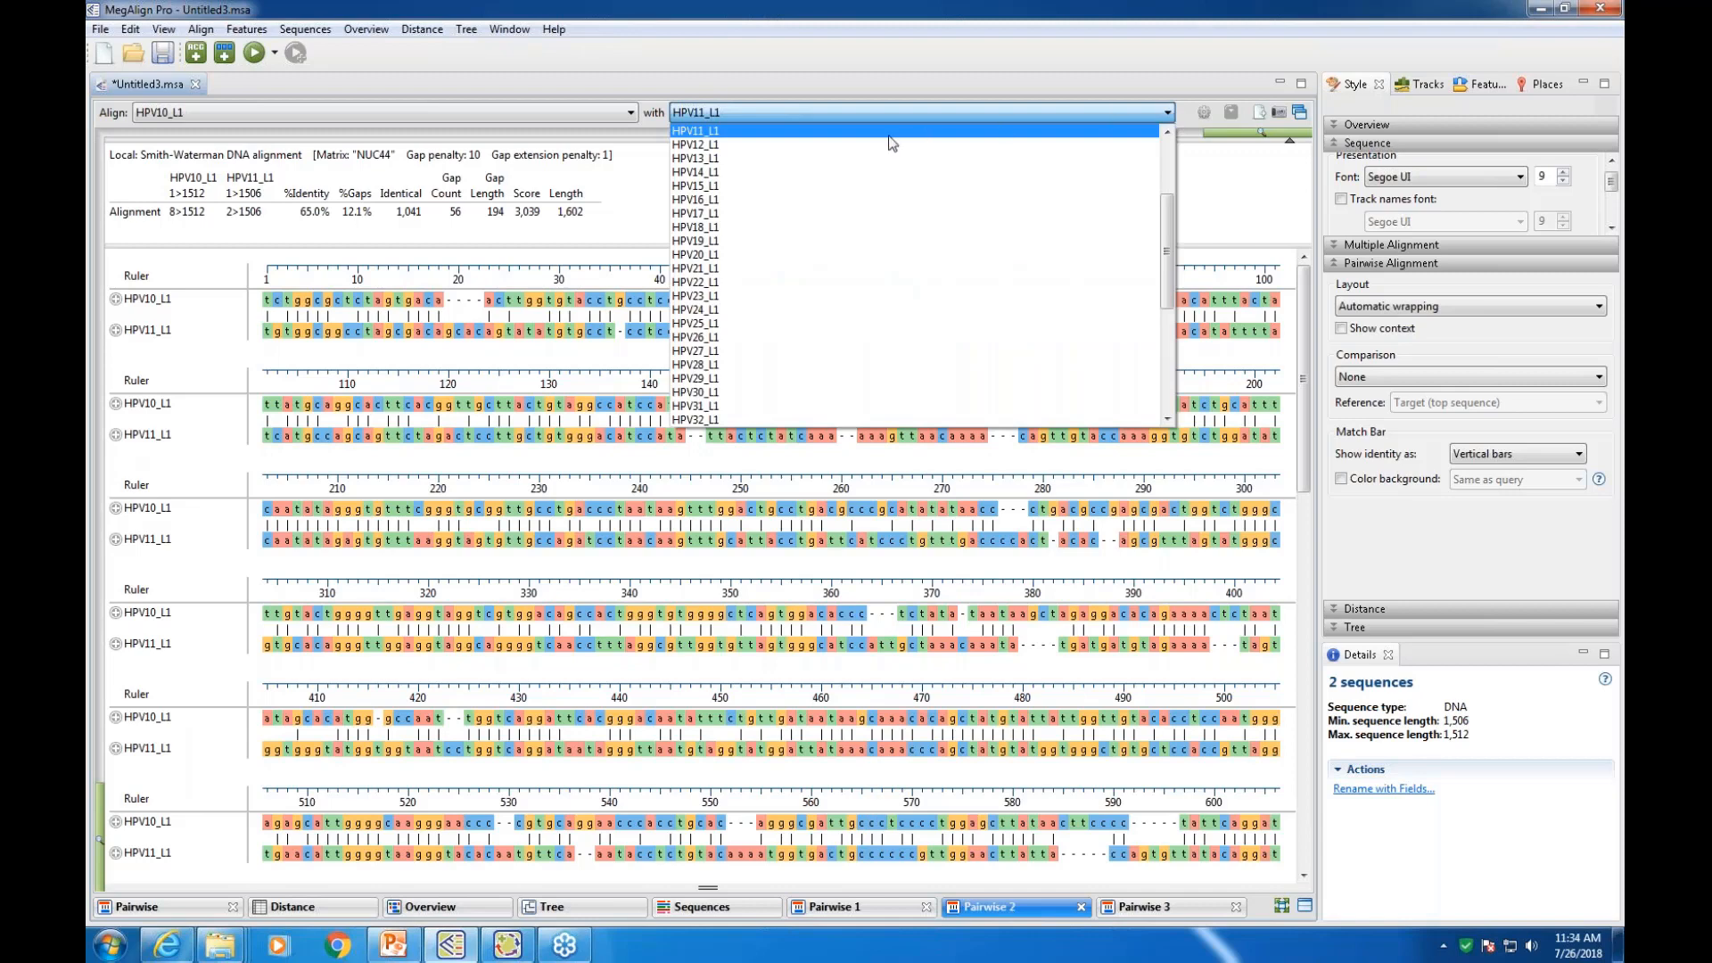
pyautogui.click(699, 158)
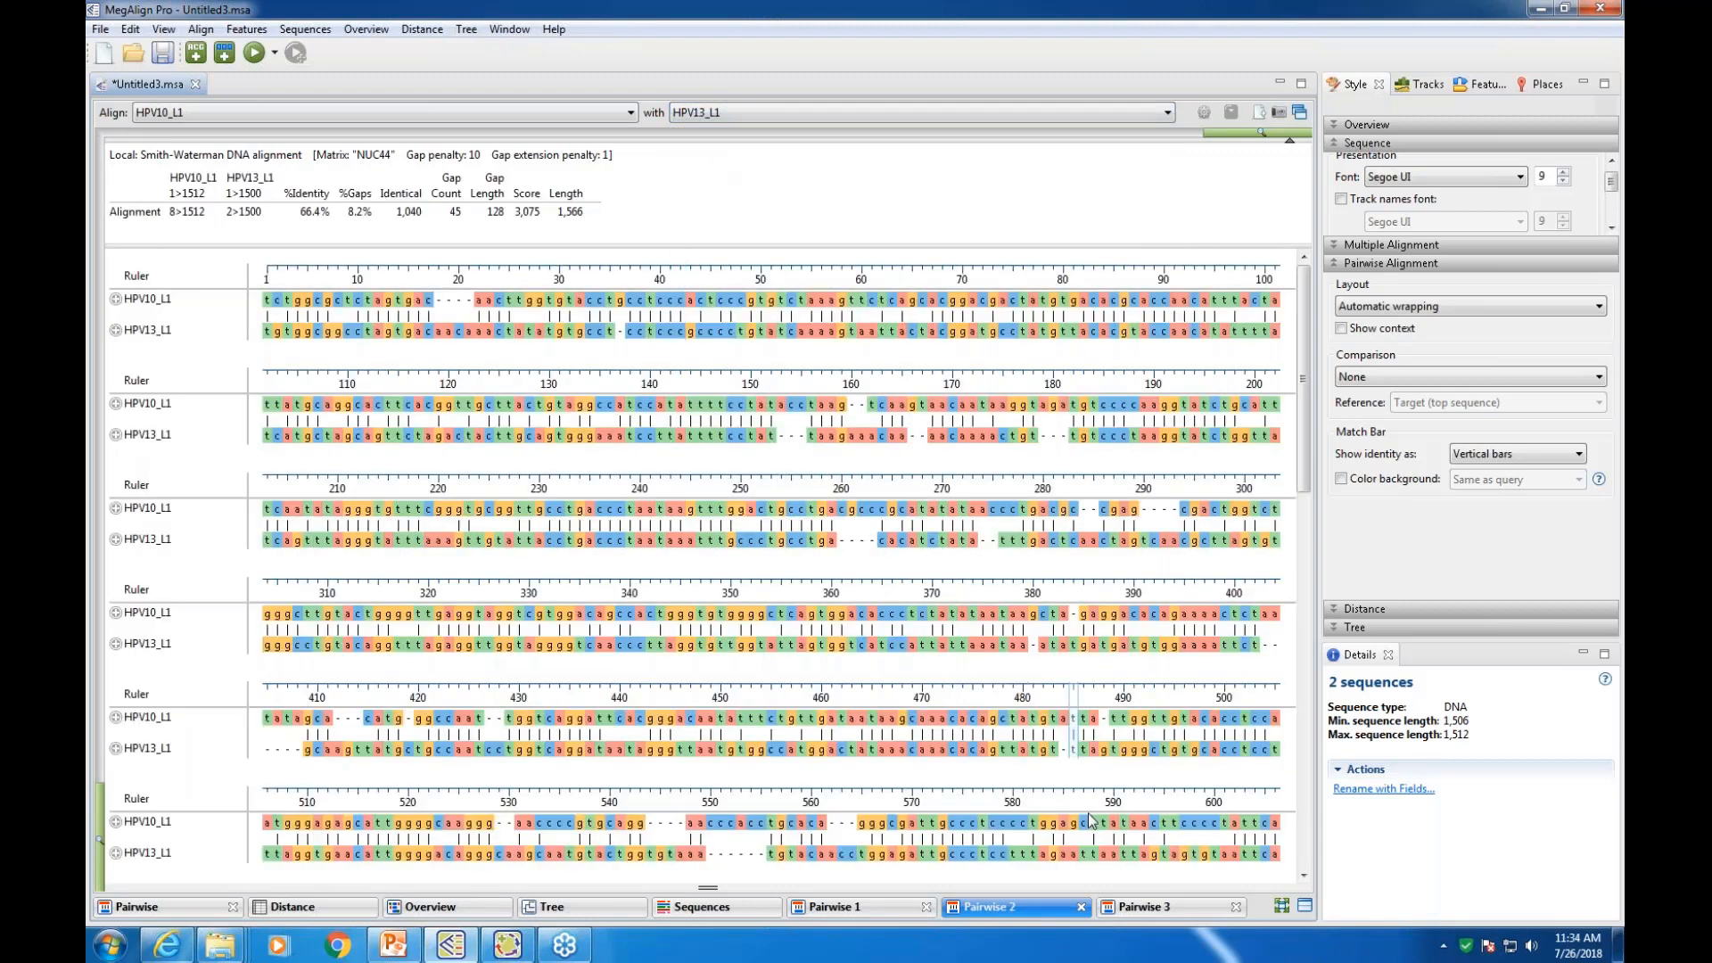
# In the third cloned pairwise view, align HPV10_L1 with HPV20_L1
pyautogui.click(1150, 908)
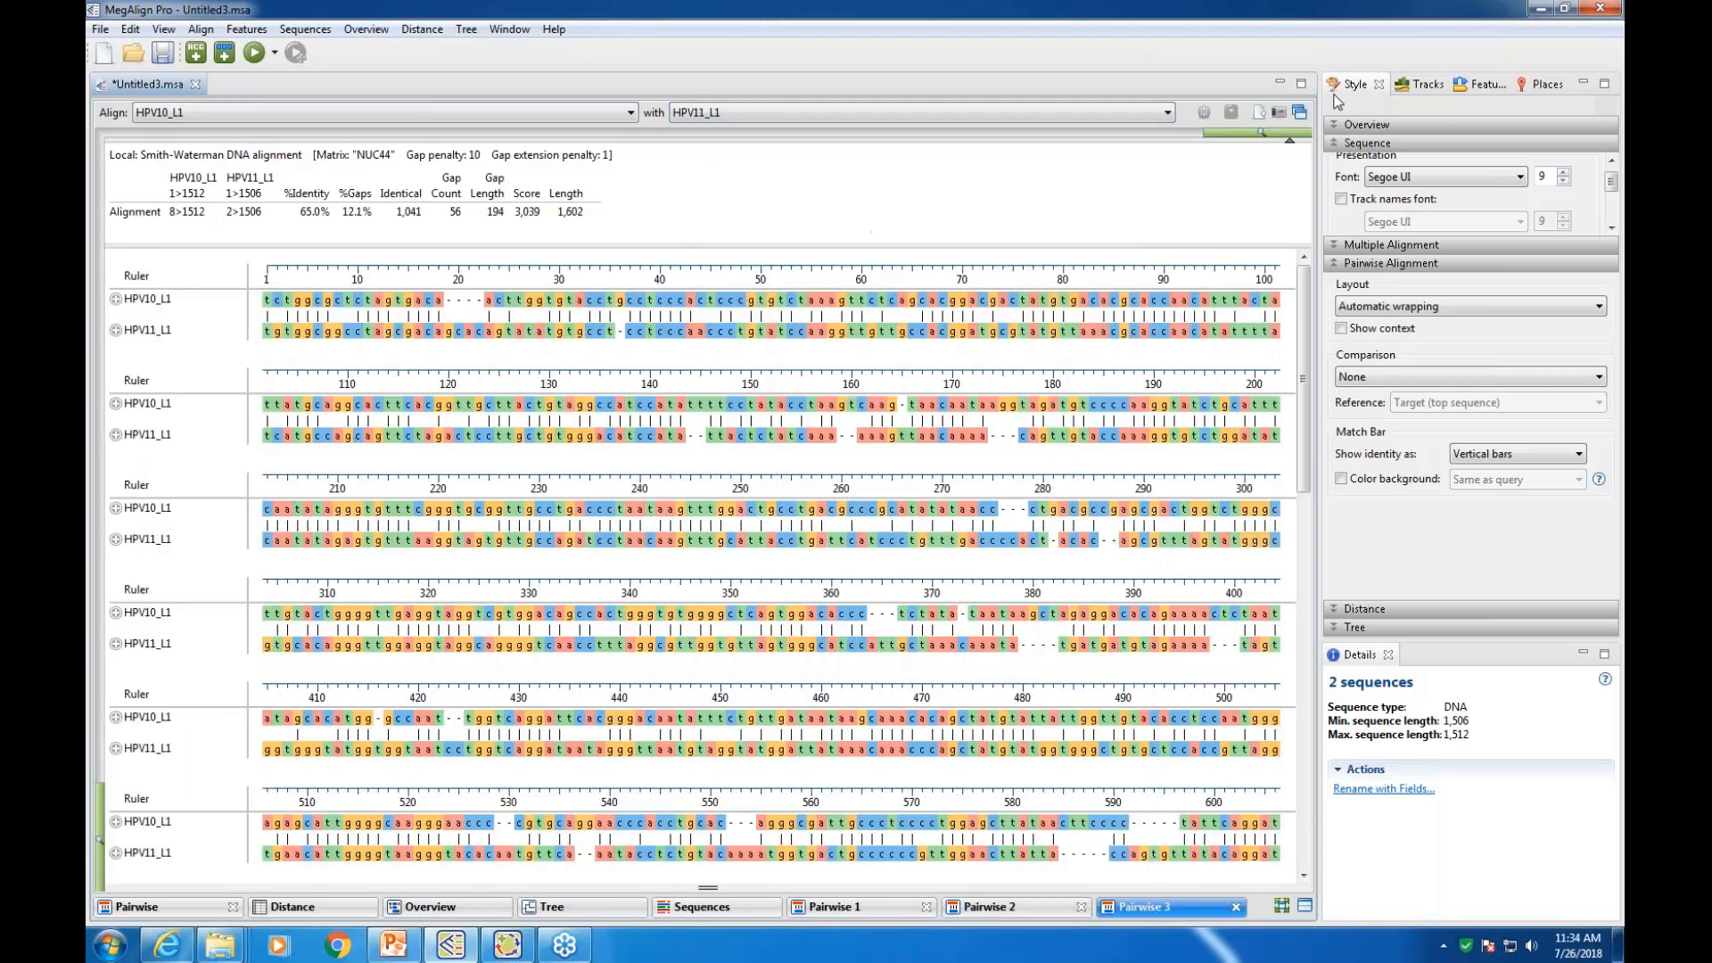
pyautogui.click(1167, 113)
pyautogui.click(786, 254)
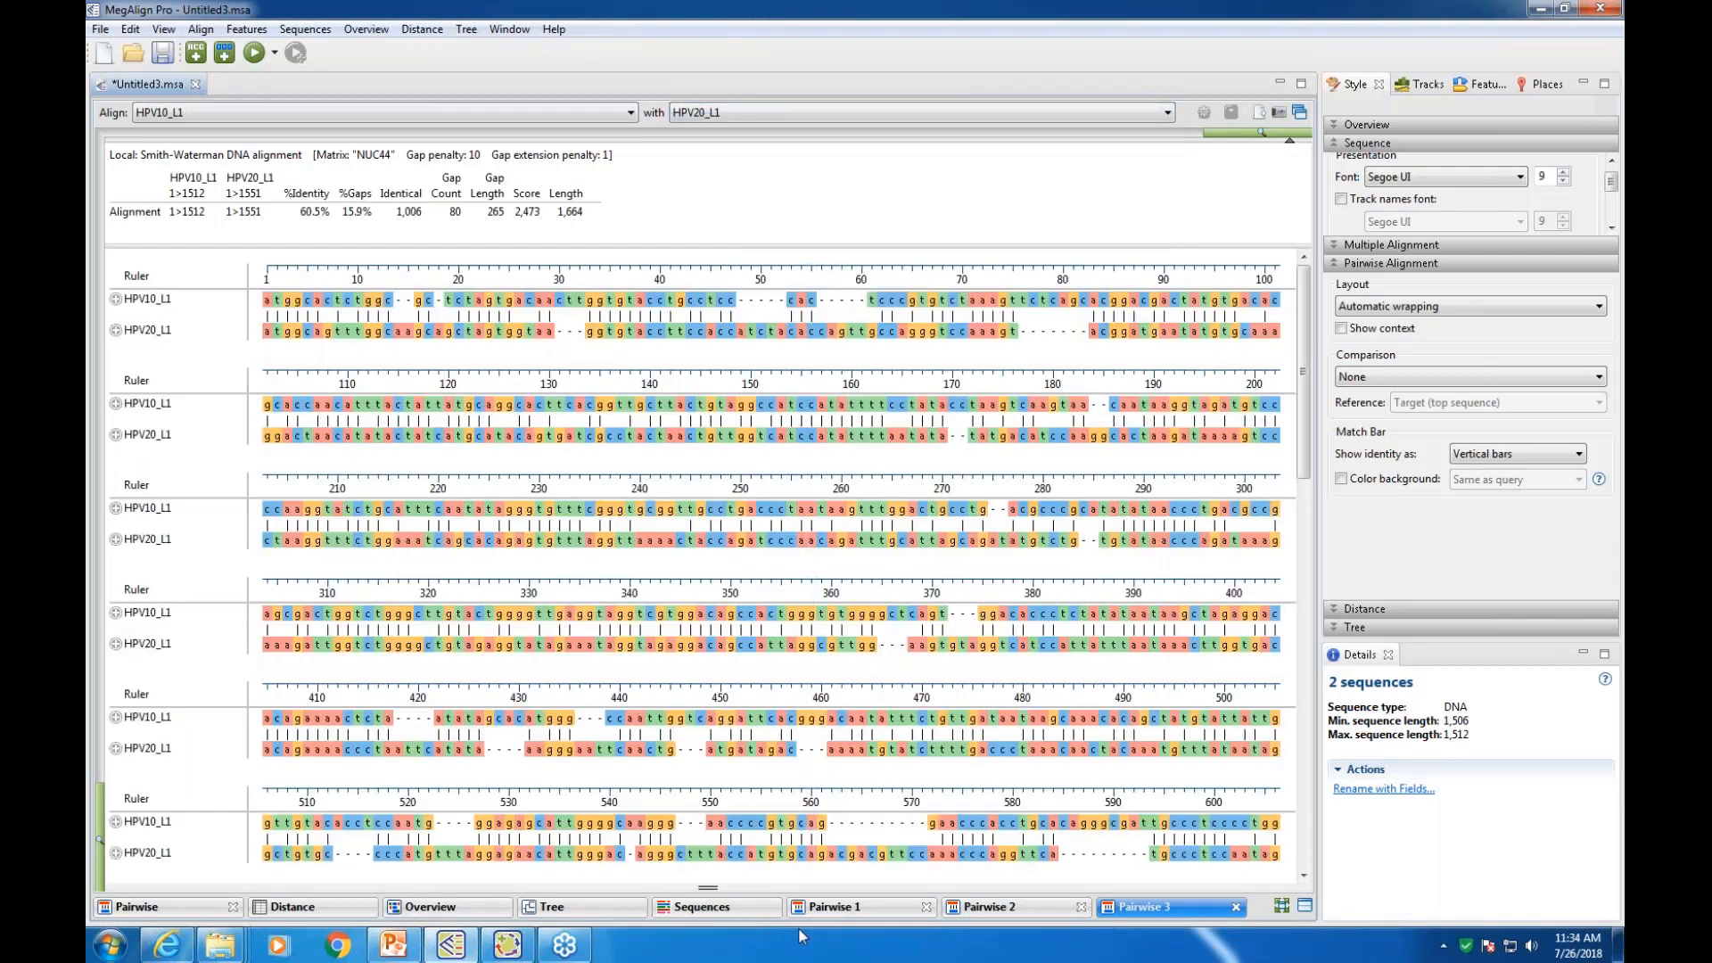
# Compare the HPV13_L1 and HPV20_L1 alignments by switching between the second and third cloned views
pyautogui.click(1006, 916)
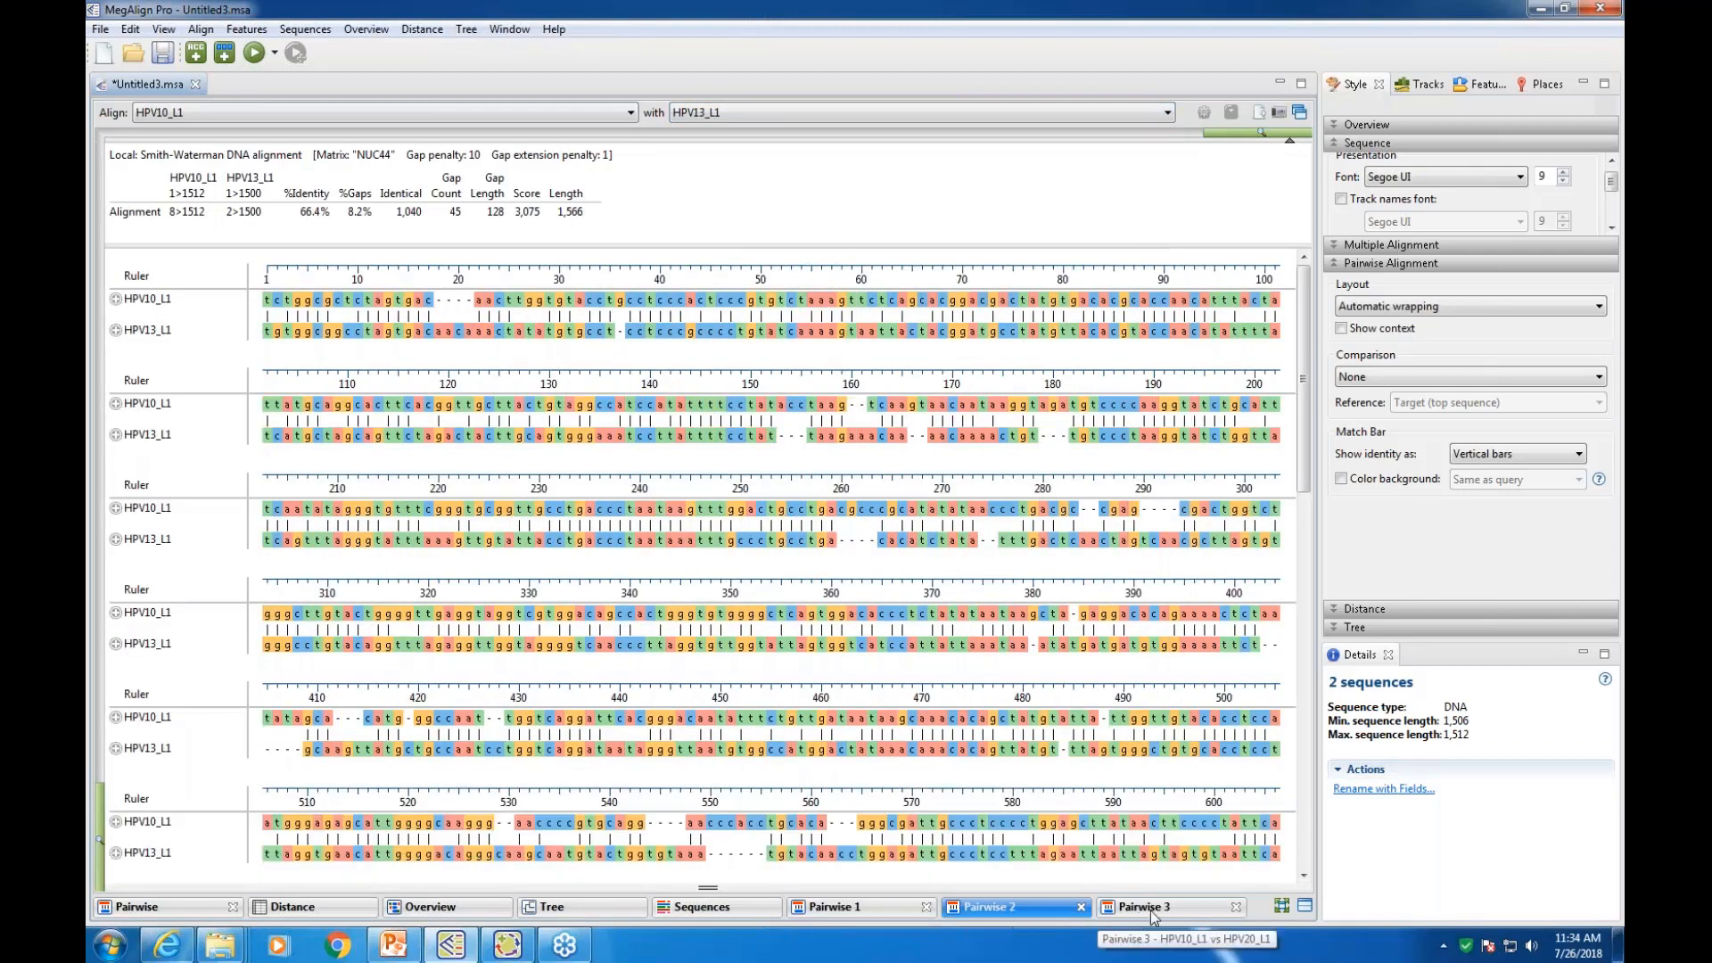
pyautogui.click(1124, 910)
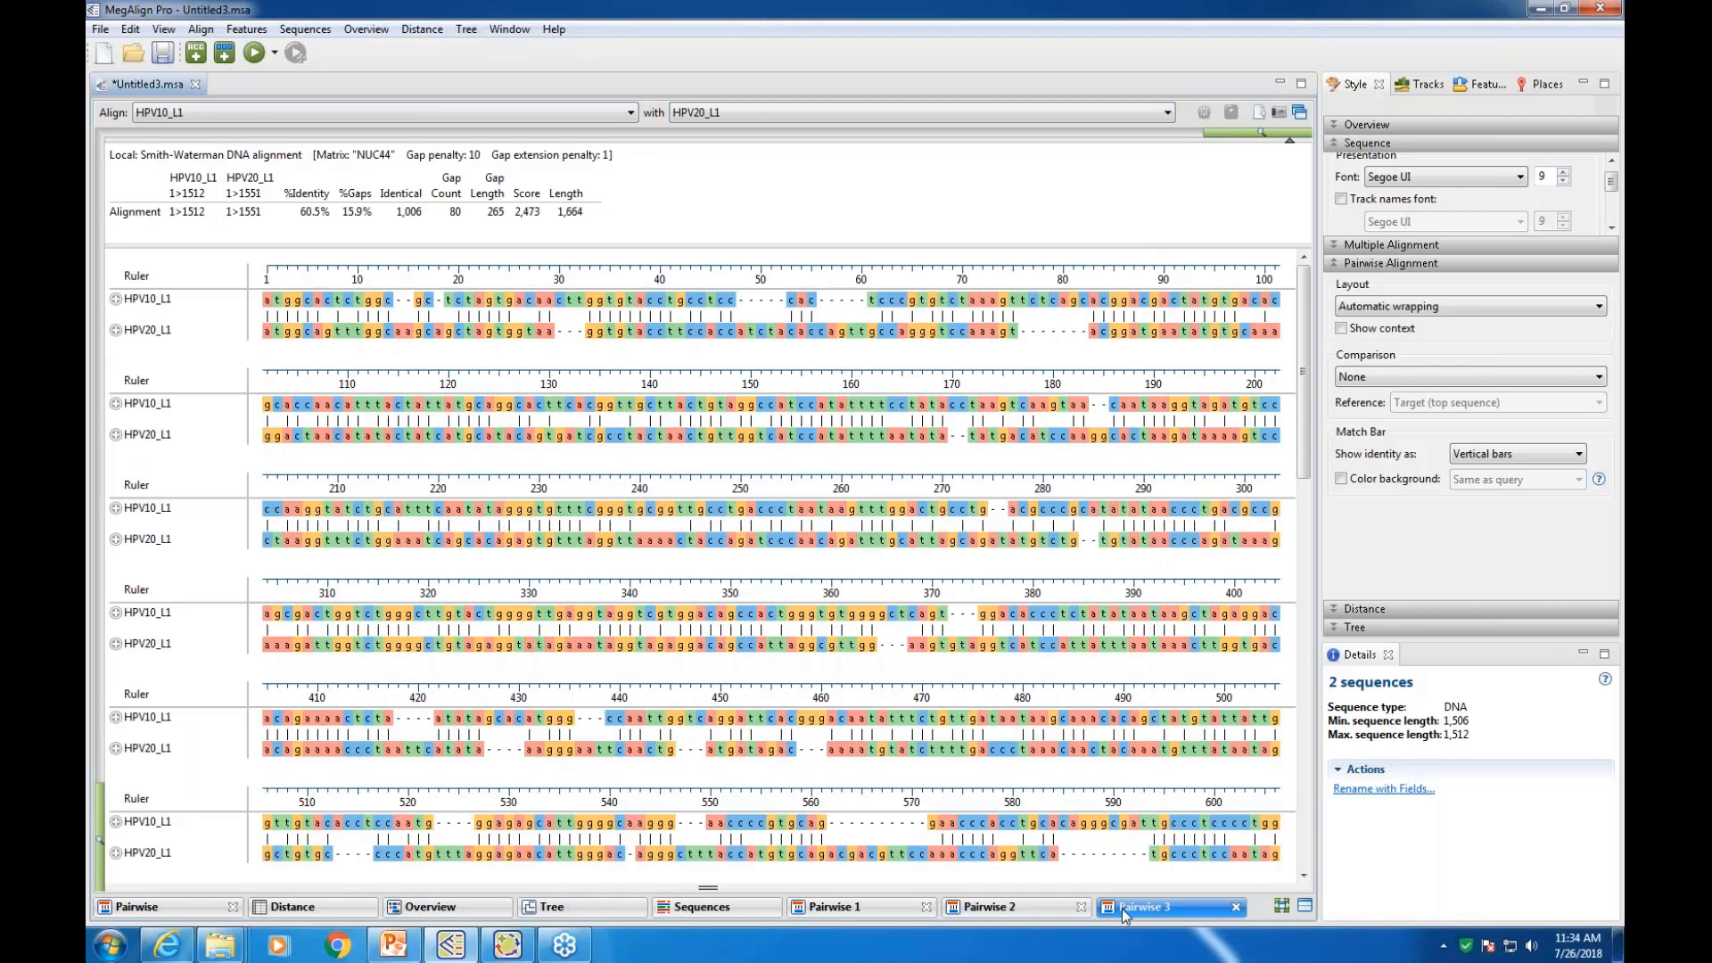
pyautogui.click(710, 836)
# Realign HPV10_L1 and HPV20_L1 in the third cloned pairwise view using the Semi-global: Needleman-Wunsch method
pyautogui.click(1202, 113)
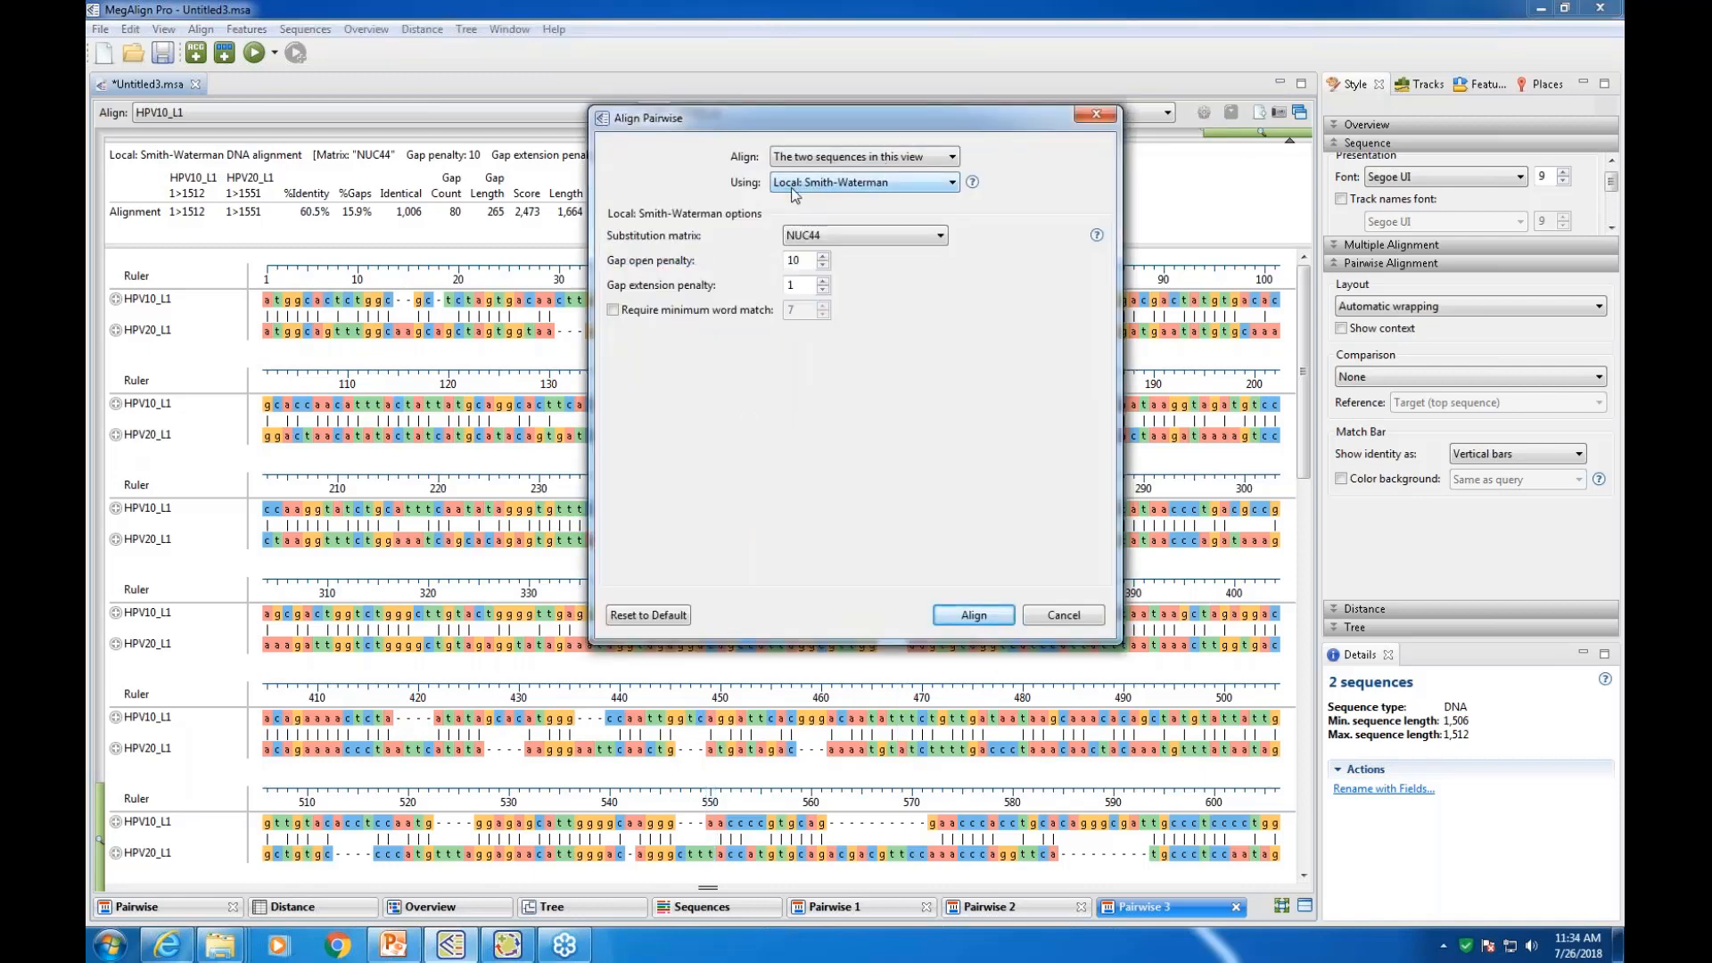
pyautogui.click(952, 181)
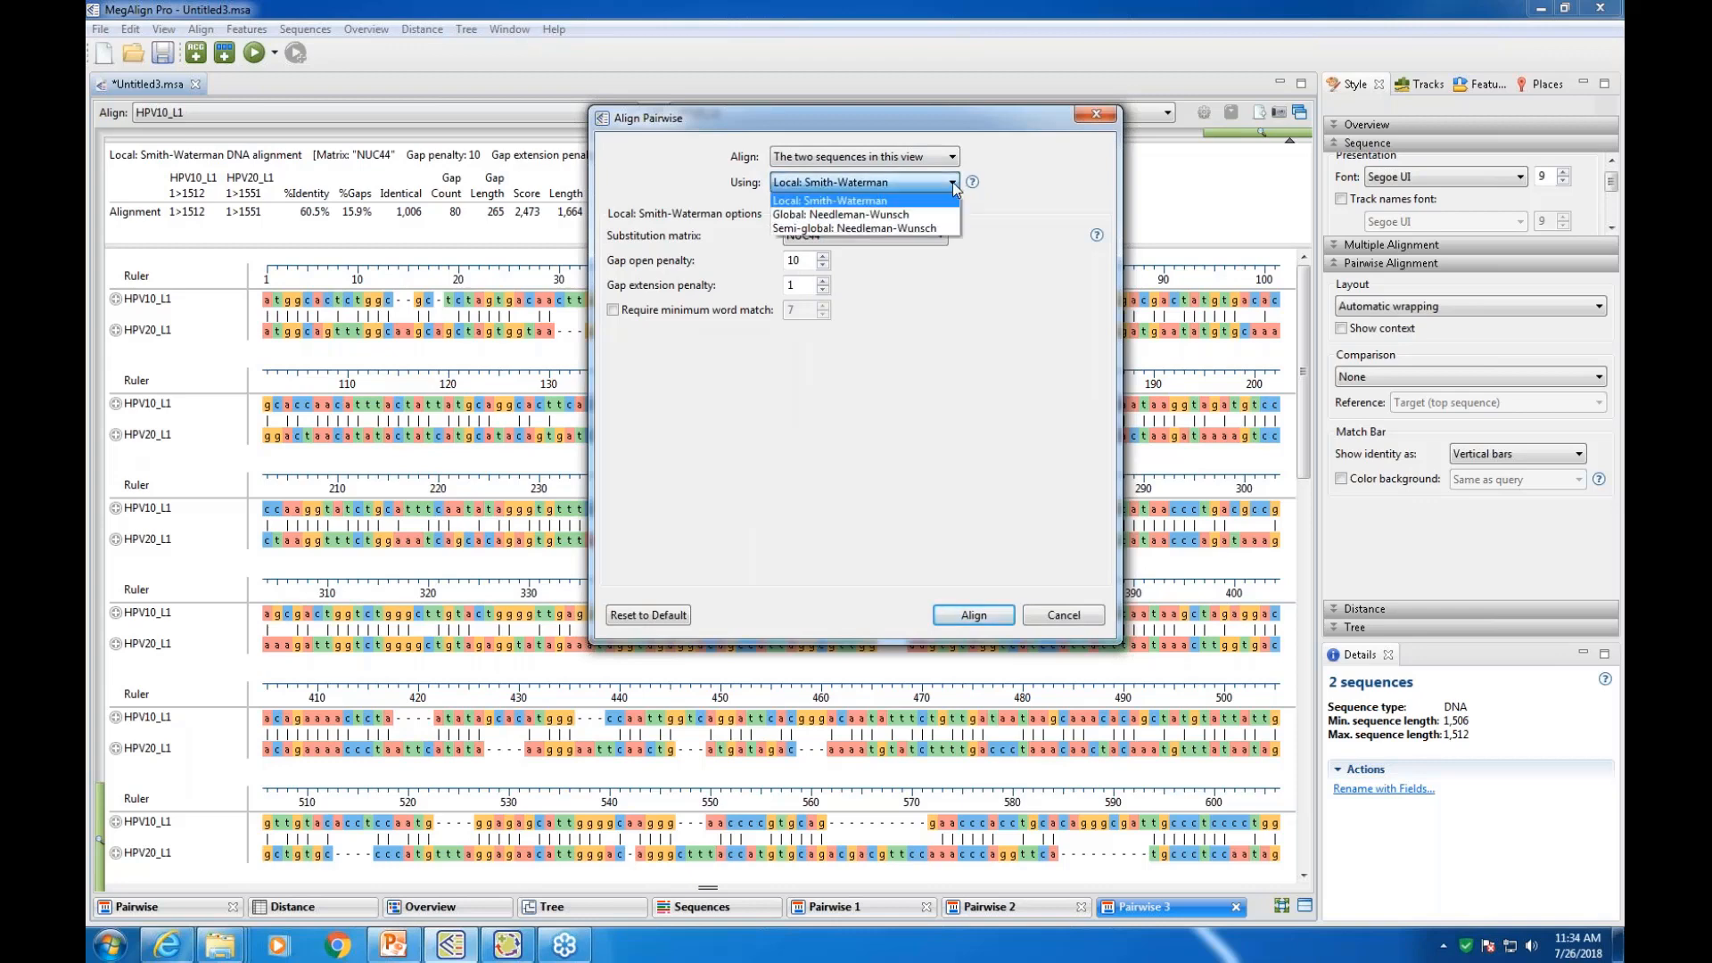
pyautogui.click(883, 230)
pyautogui.click(973, 615)
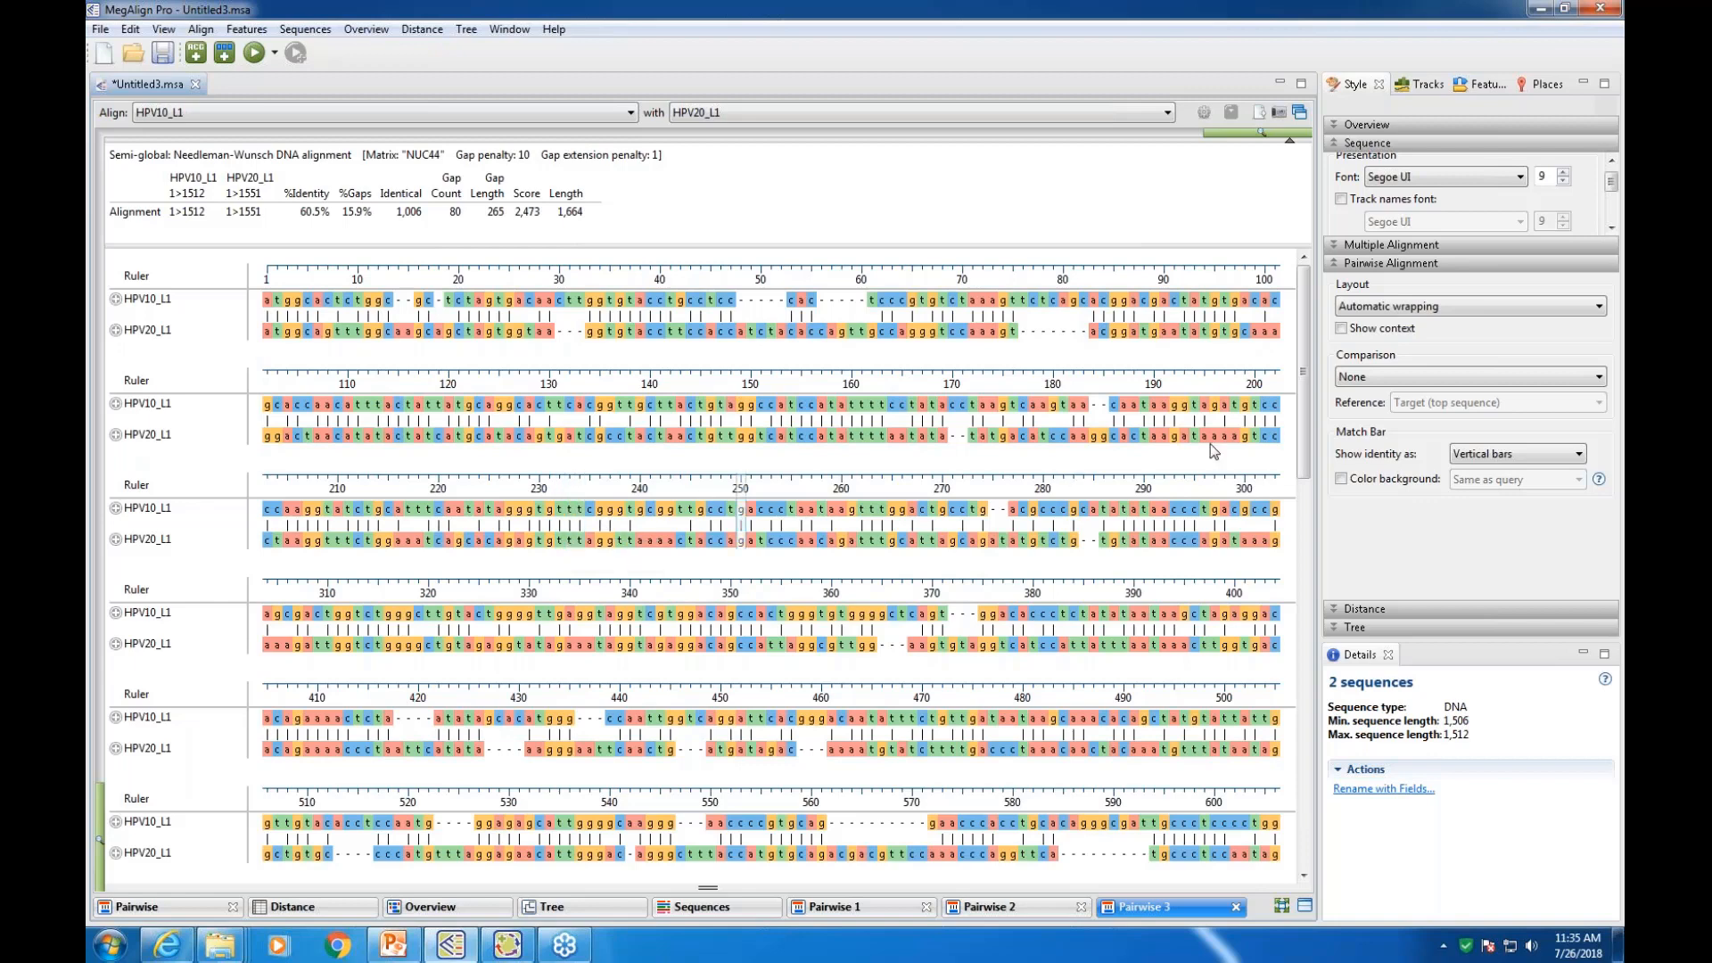
# Widen the style settings area, collapse all sections except Pairwise Alignment, and set the pairwise layout to Linear
pyautogui.moveTo(1317, 370); pyautogui.dragTo(1264, 370)
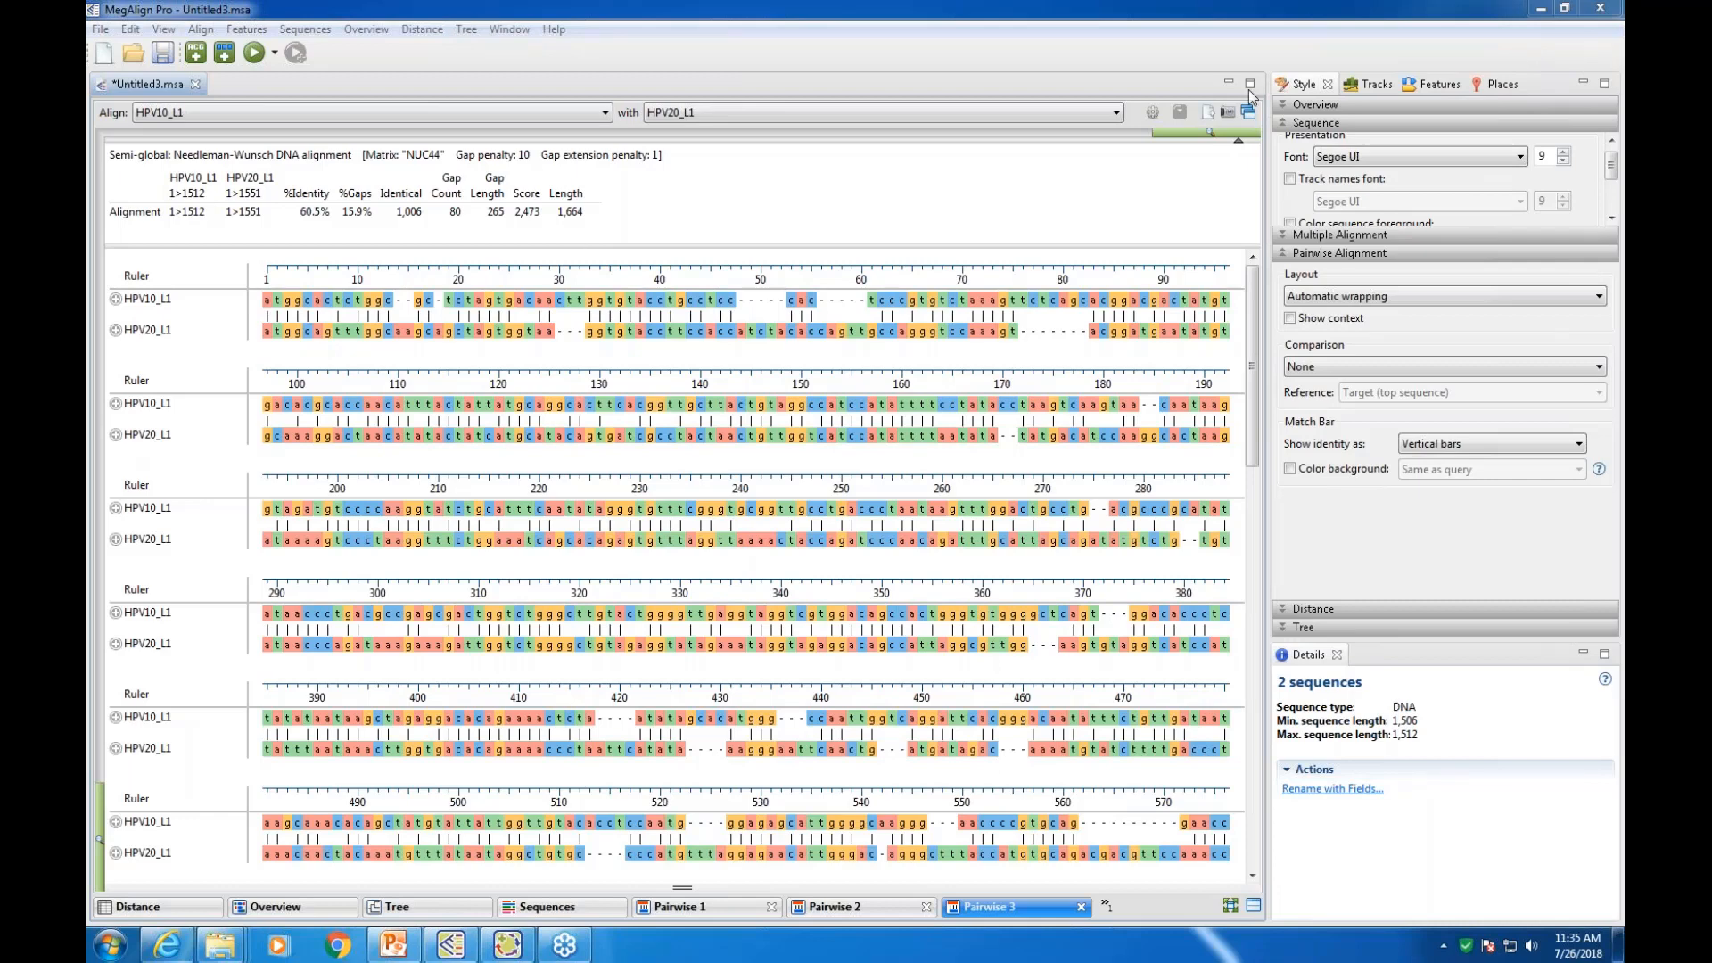
pyautogui.click(1284, 125)
pyautogui.click(1285, 158)
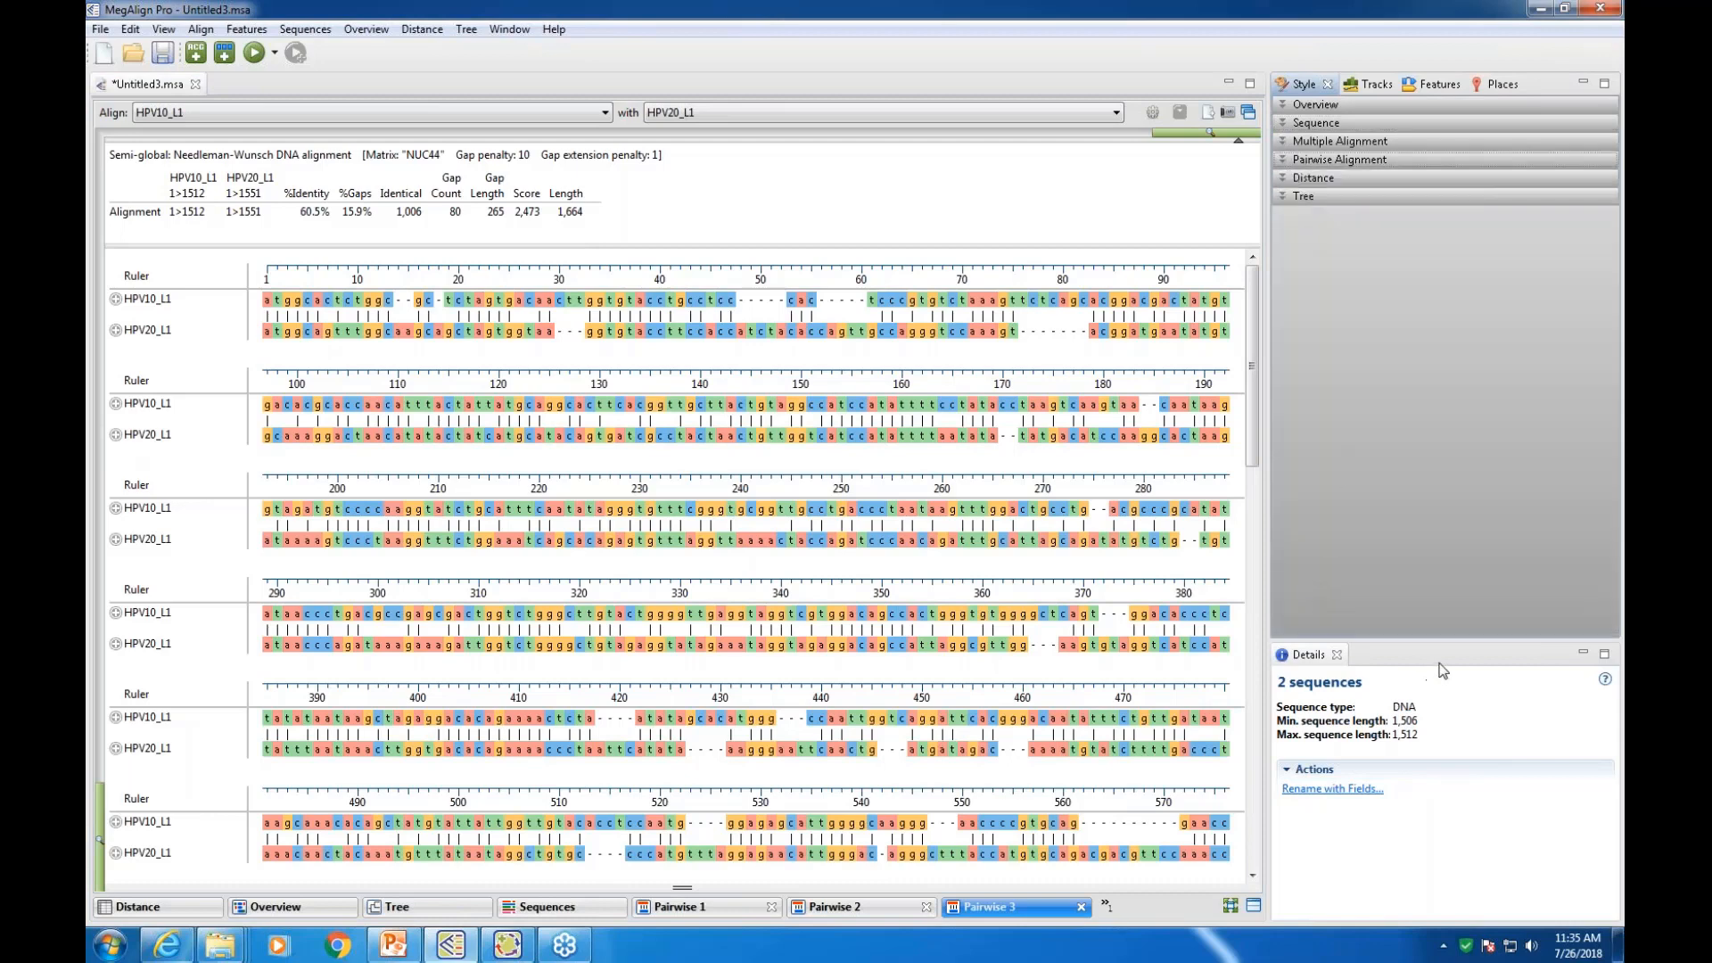
pyautogui.click(1333, 158)
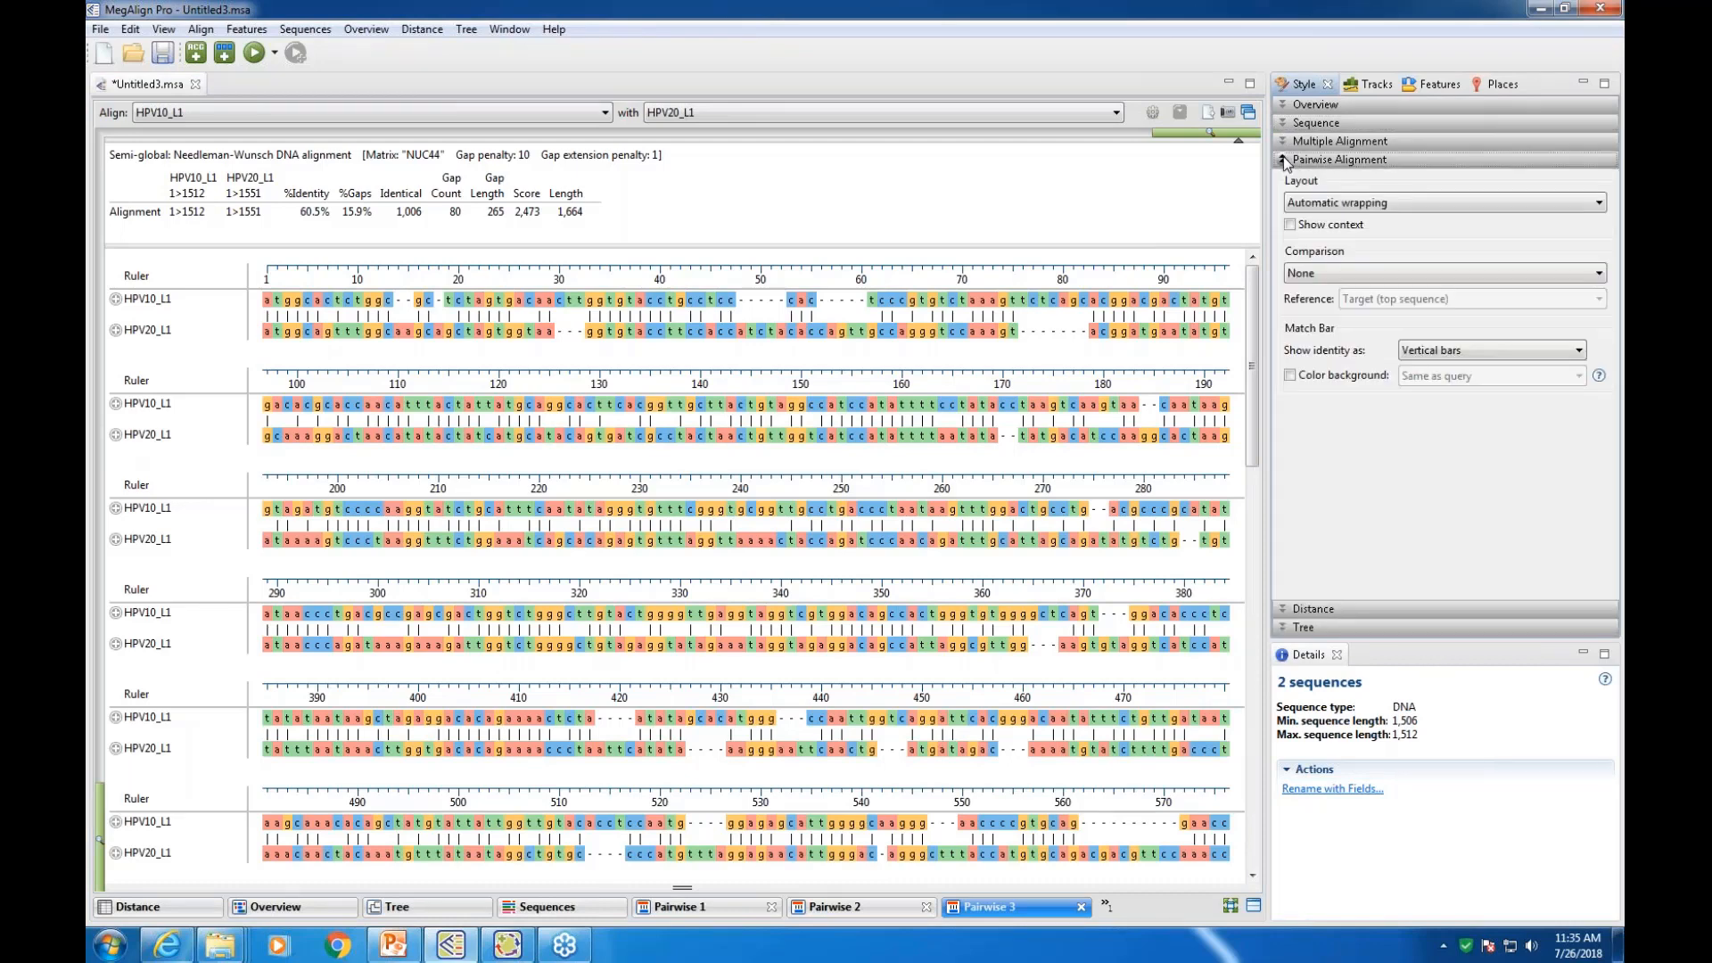
pyautogui.click(1599, 203)
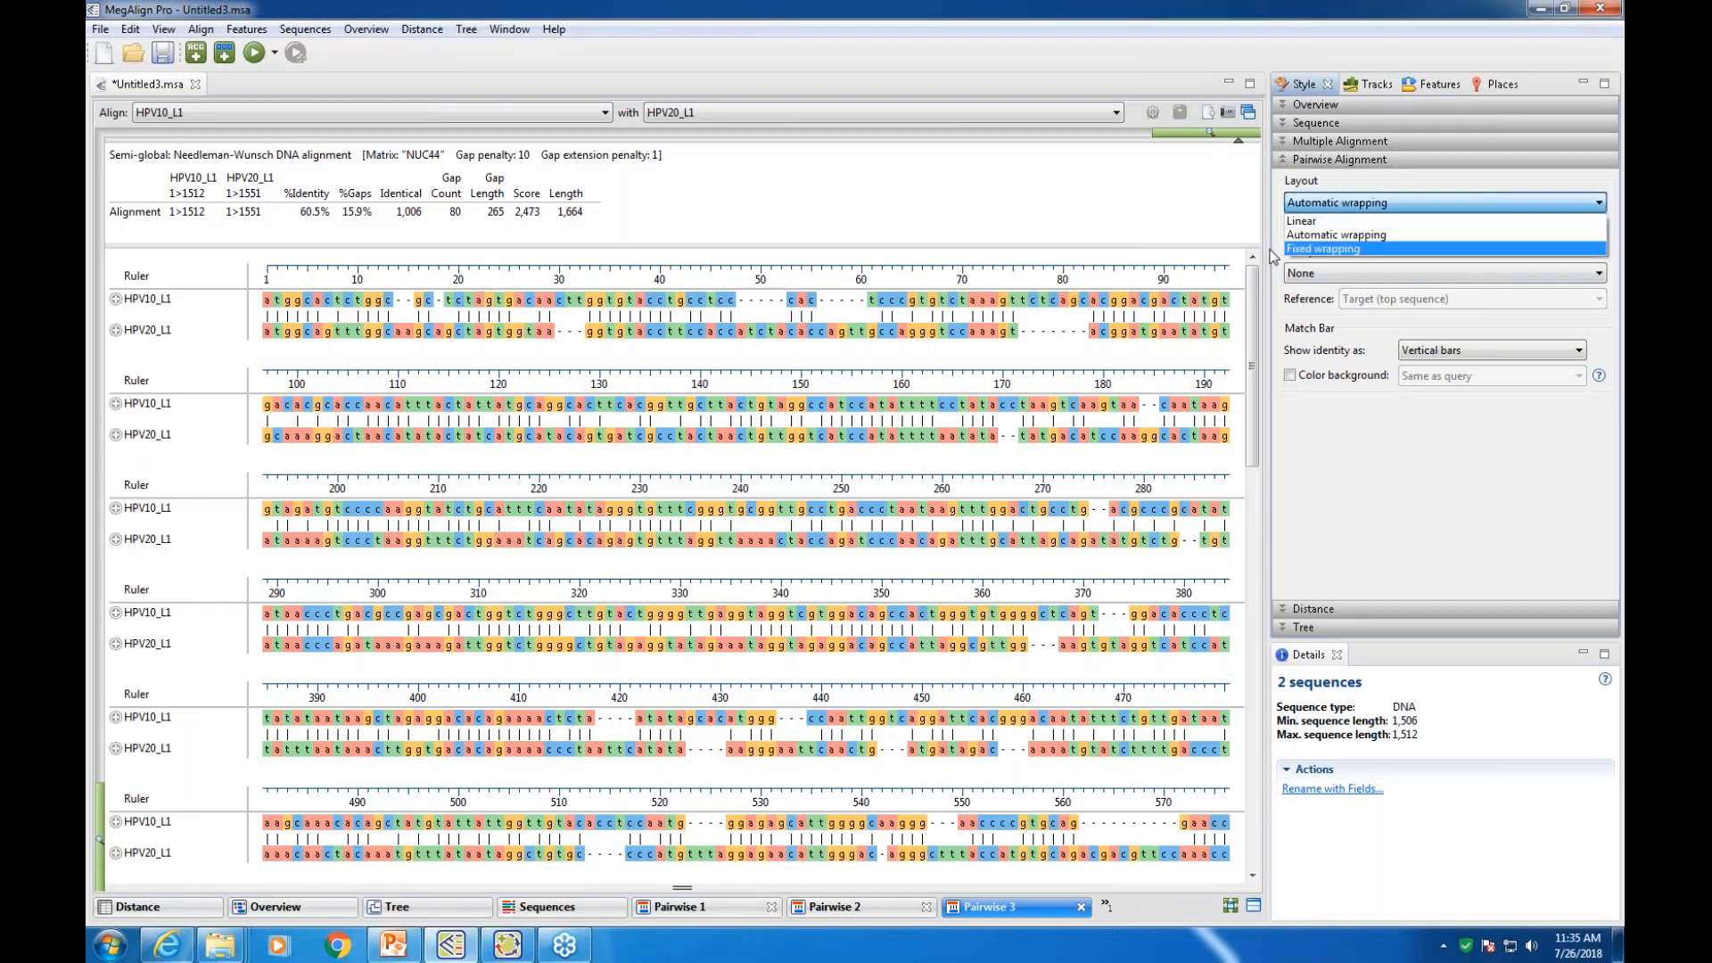
pyautogui.click(1472, 221)
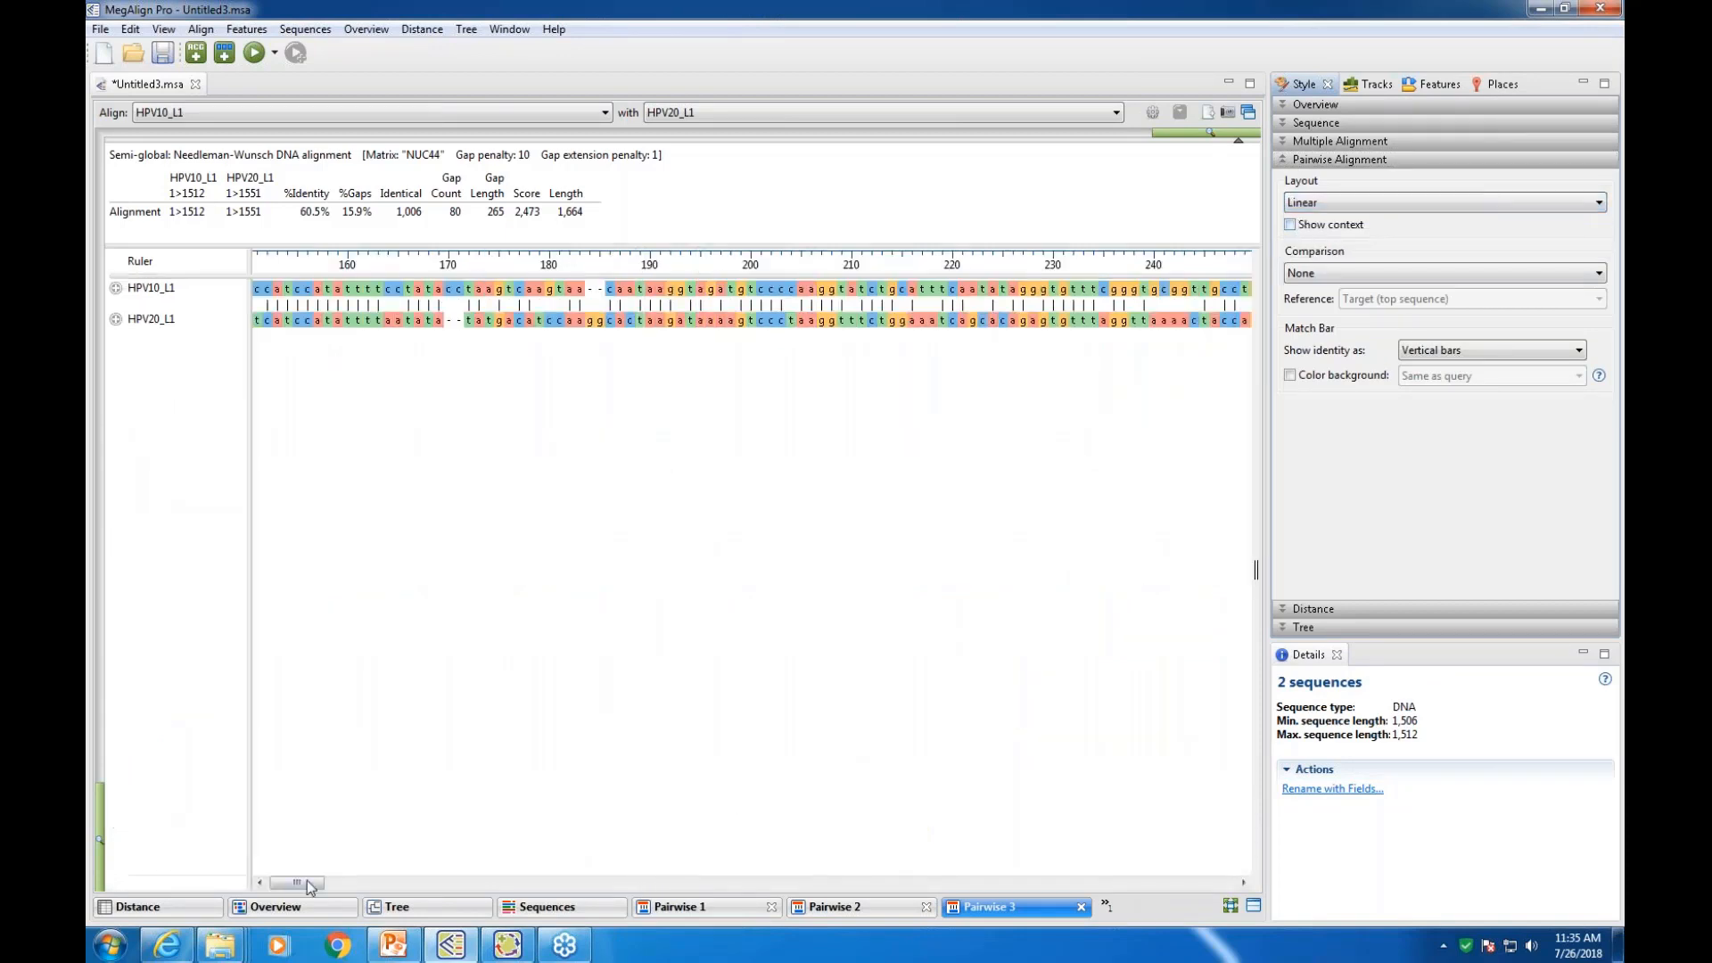
pyautogui.moveTo(302, 881)
pyautogui.mouseDown()
pyautogui.moveTo(1197, 882)
pyautogui.moveTo(308, 882)
pyautogui.mouseUp()
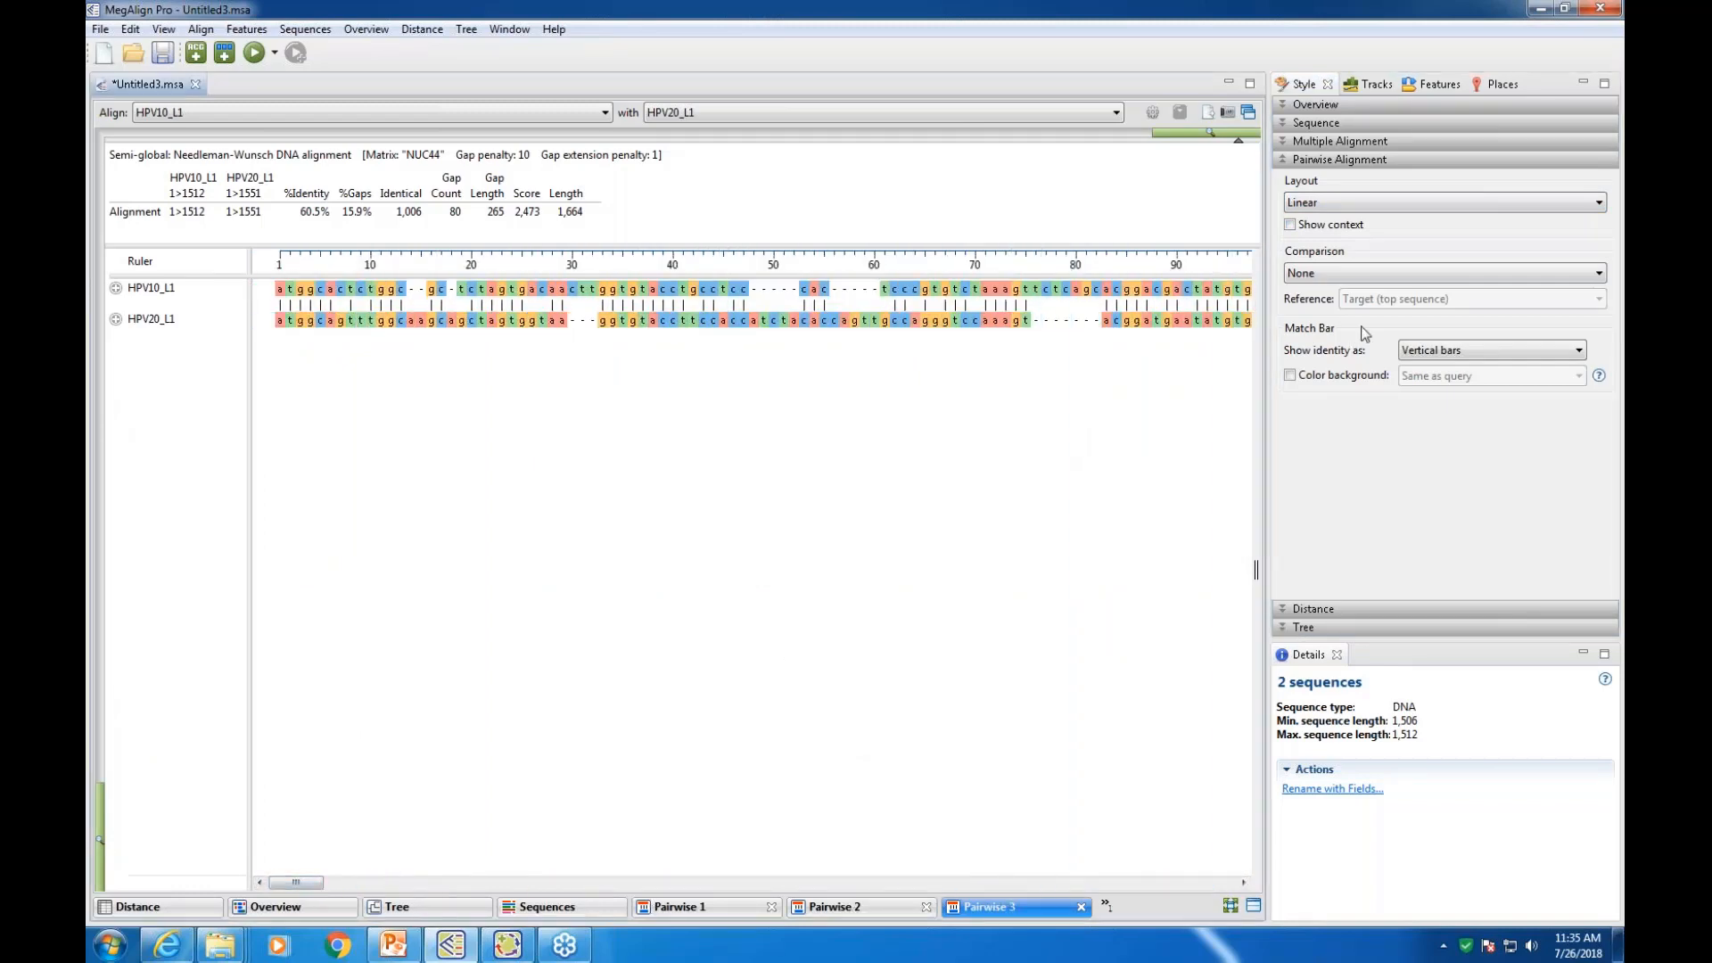
# Try the comparison options Color only differences from reference and Show only differences from reference on the pairwise alignment
pyautogui.click(1600, 274)
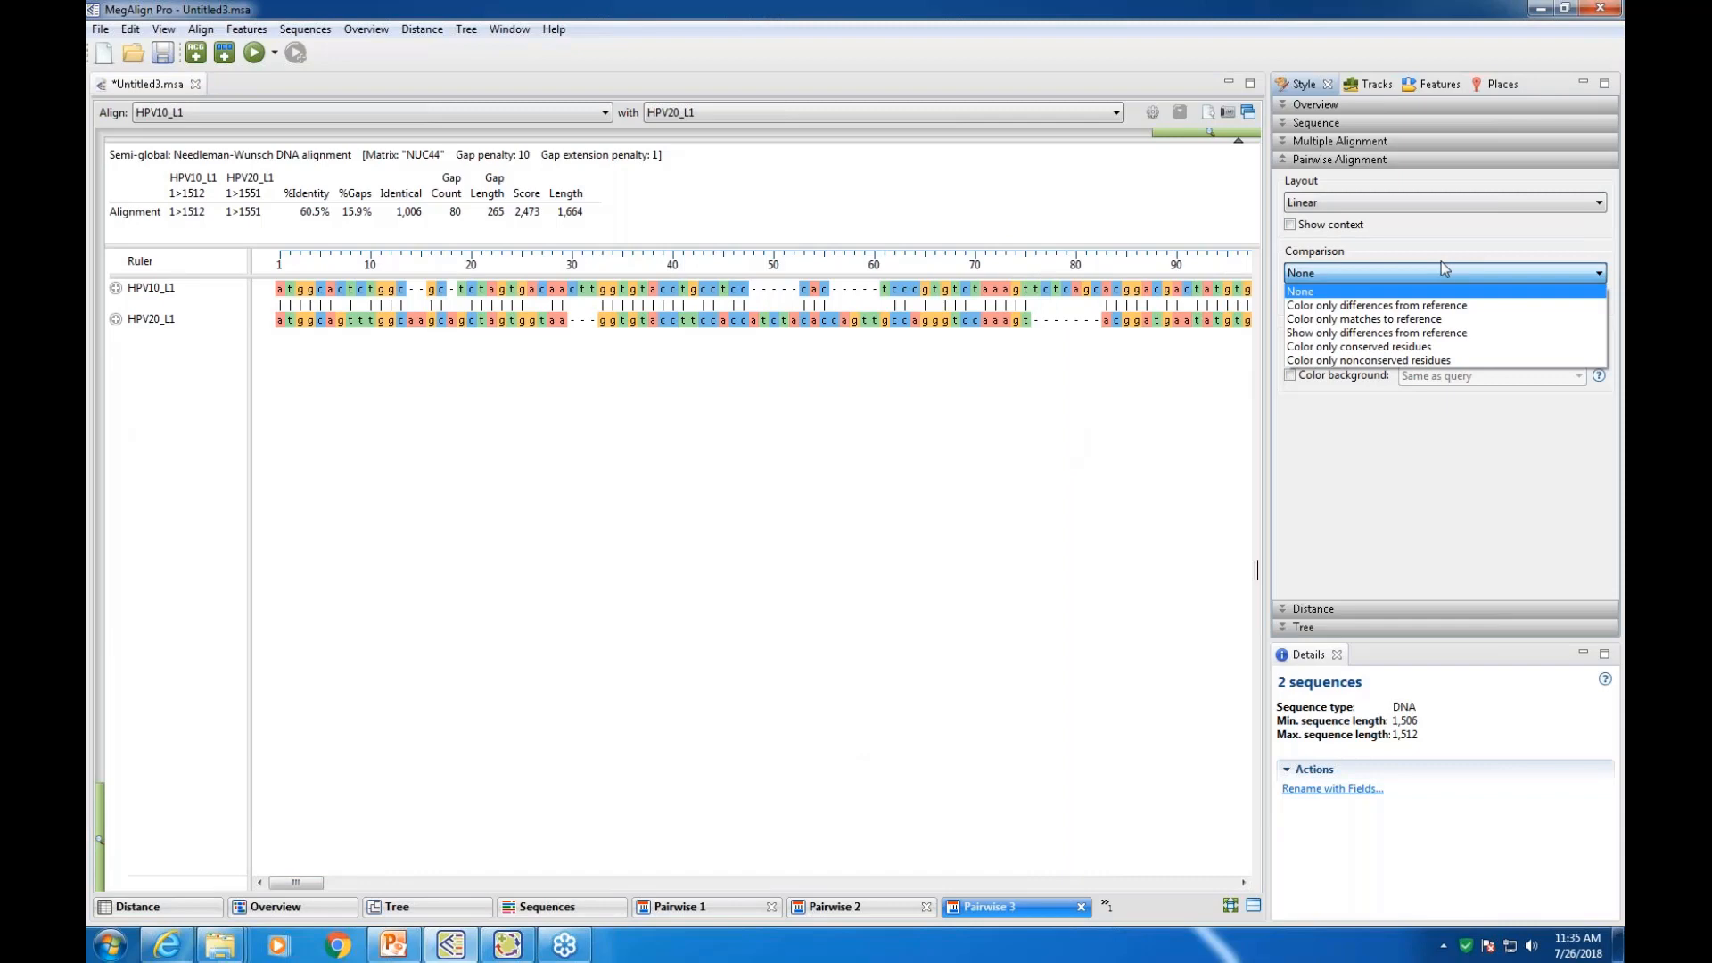
pyautogui.click(1346, 288)
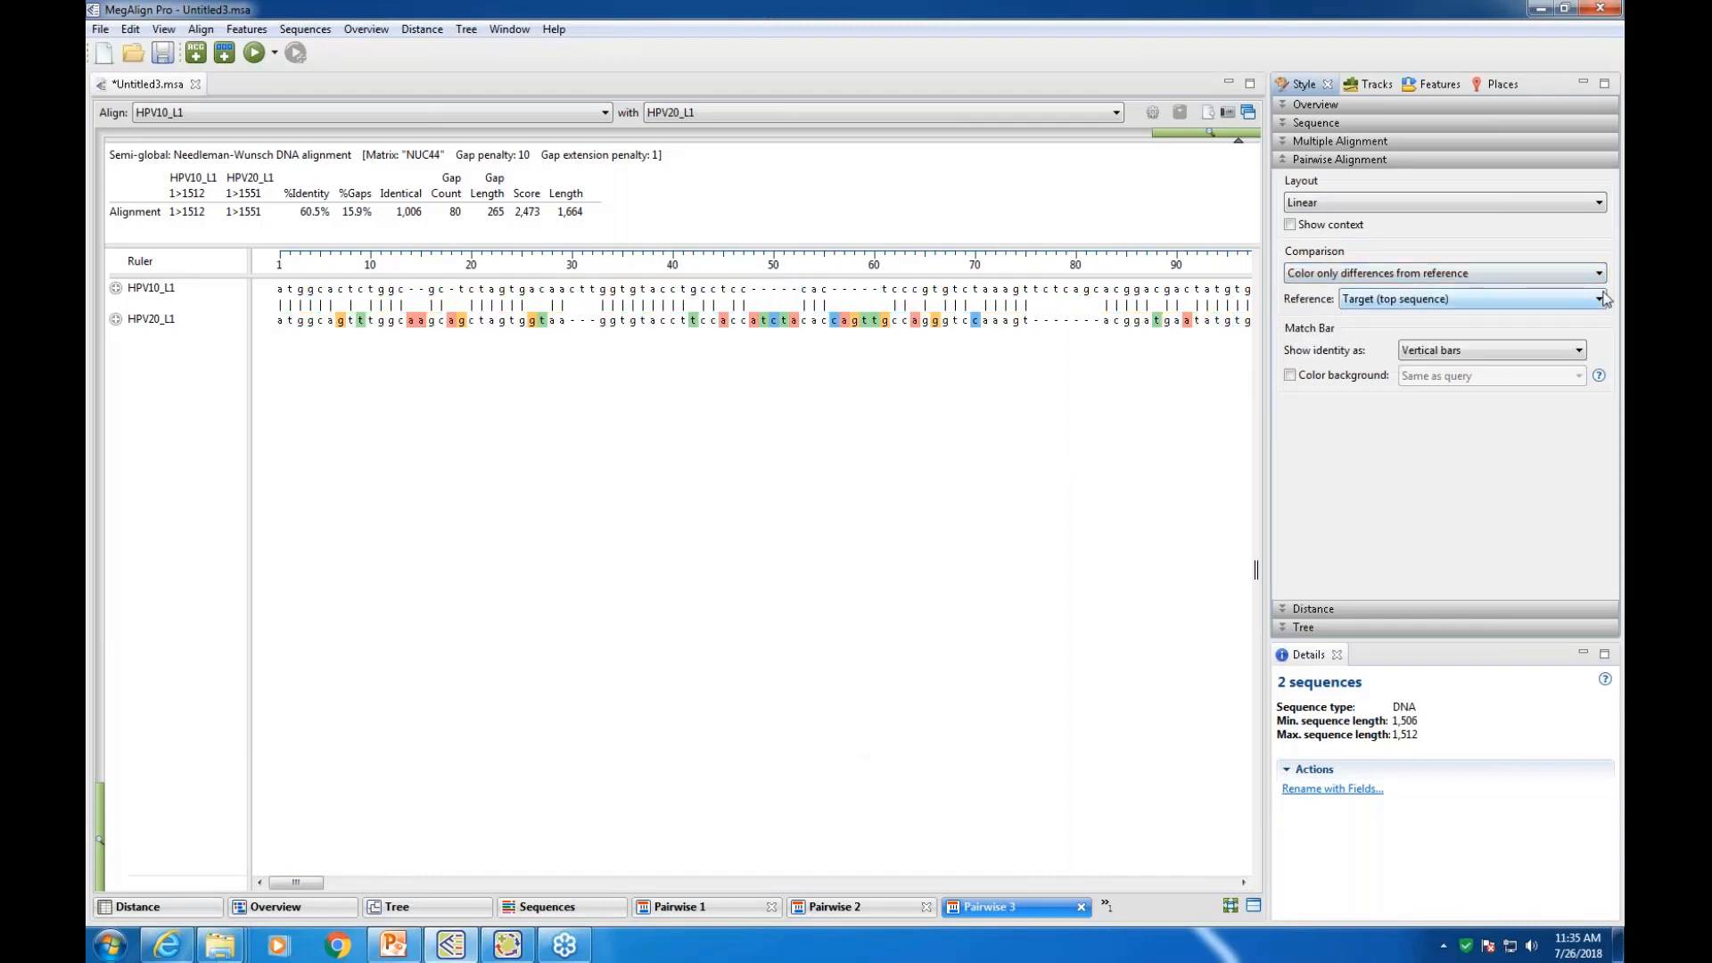
pyautogui.click(1599, 300)
pyautogui.click(1575, 297)
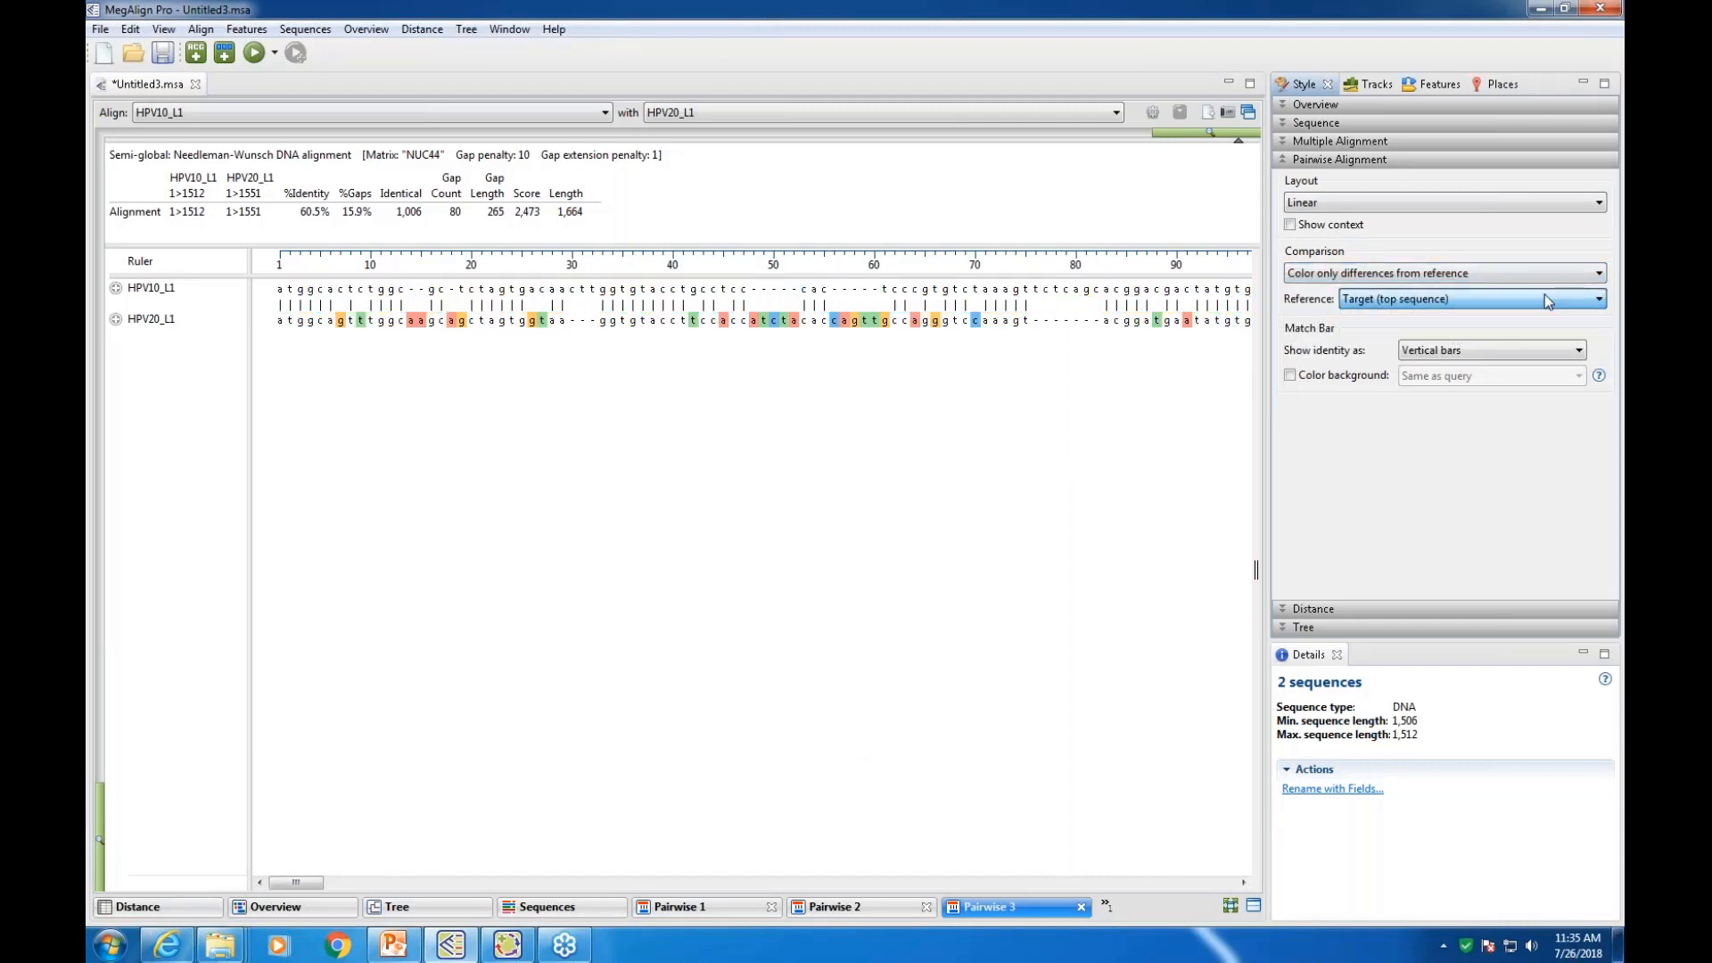
pyautogui.click(1598, 274)
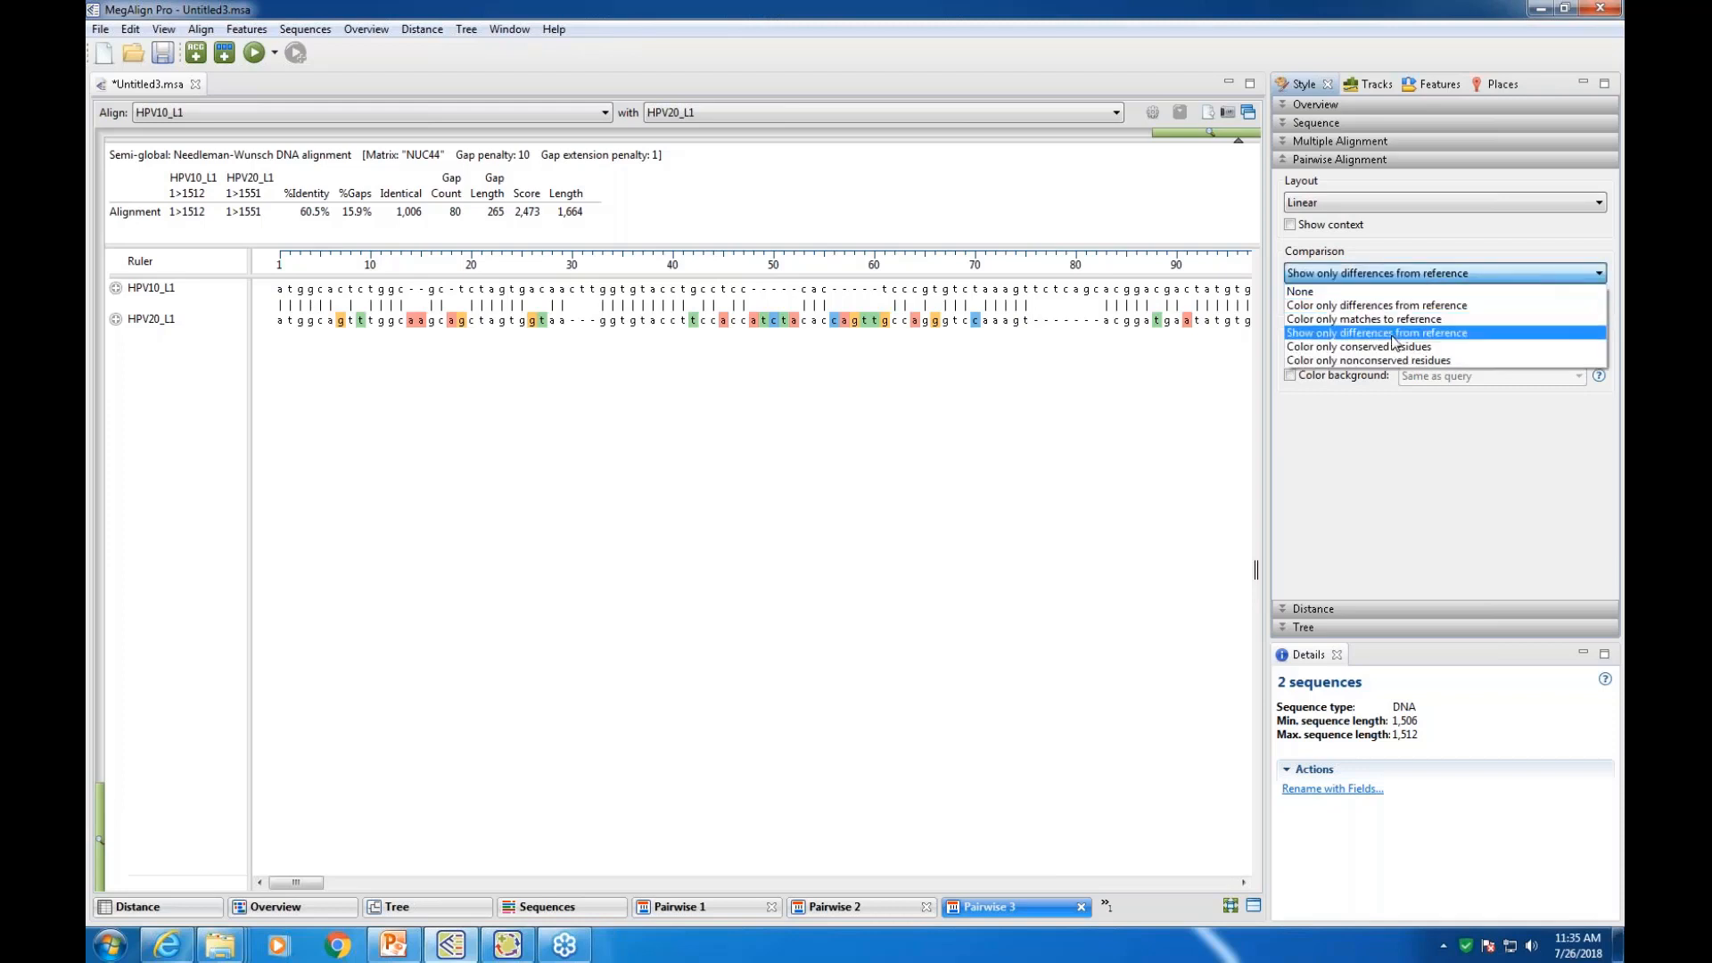
pyautogui.click(1397, 341)
# Set the pairwise comparison to Color only conserved residues and give the sequences a solid blue background
pyautogui.click(1599, 274)
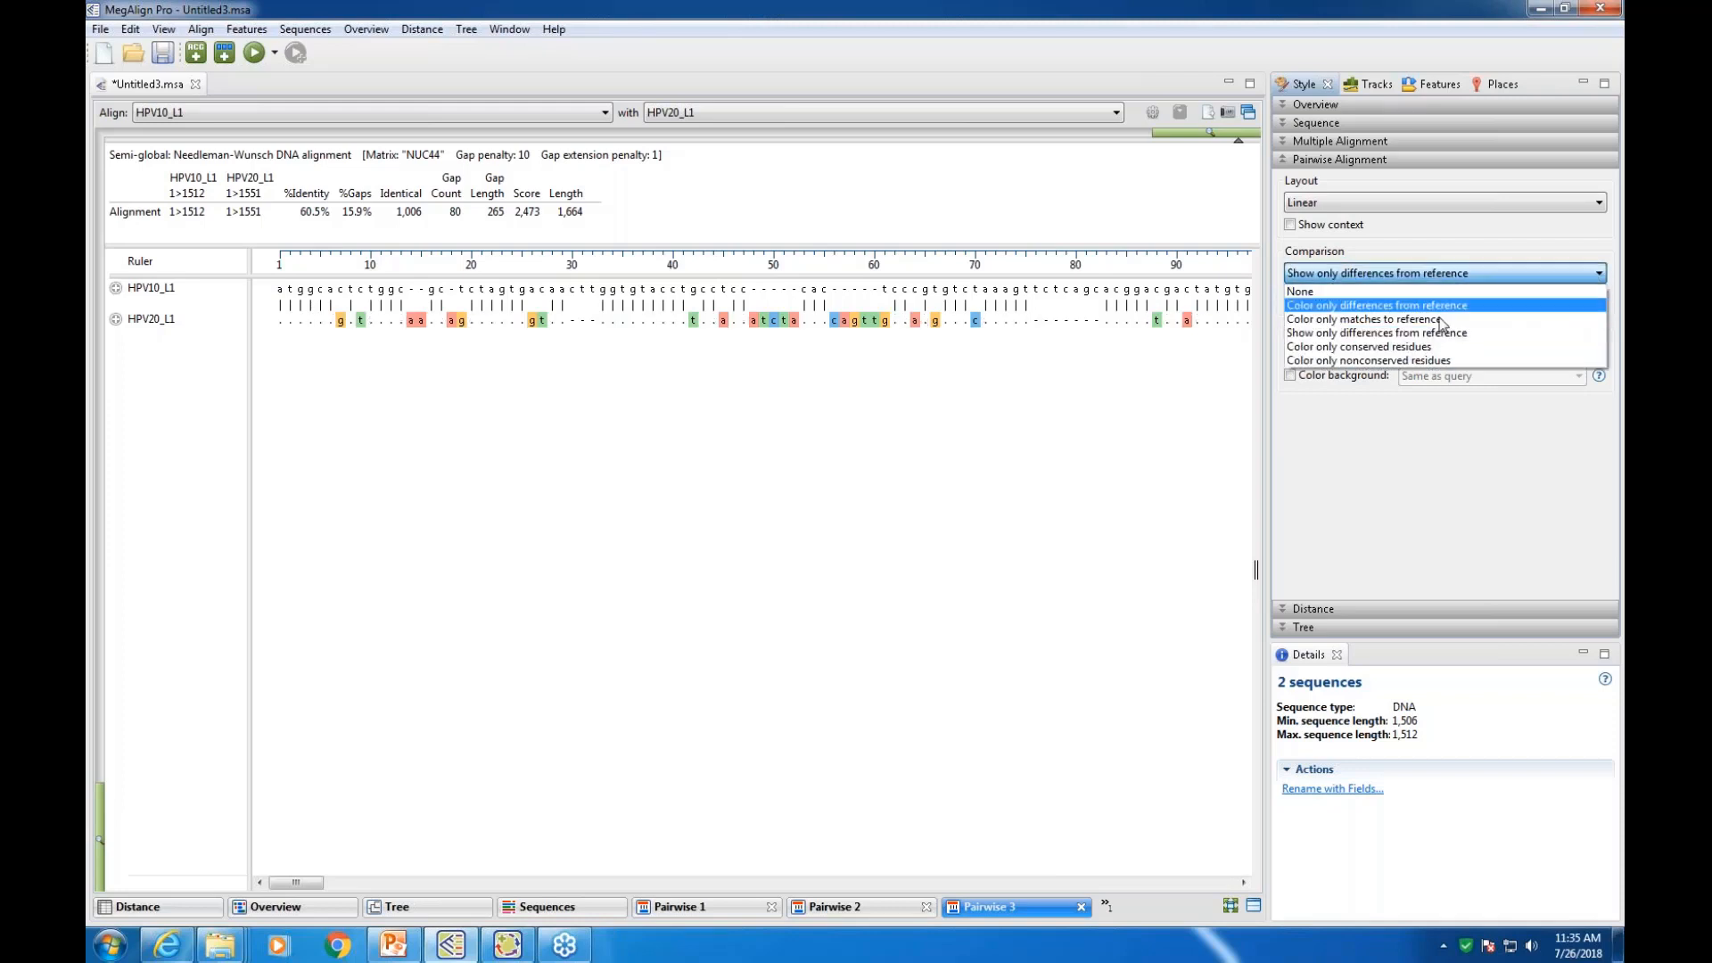
pyautogui.click(1377, 347)
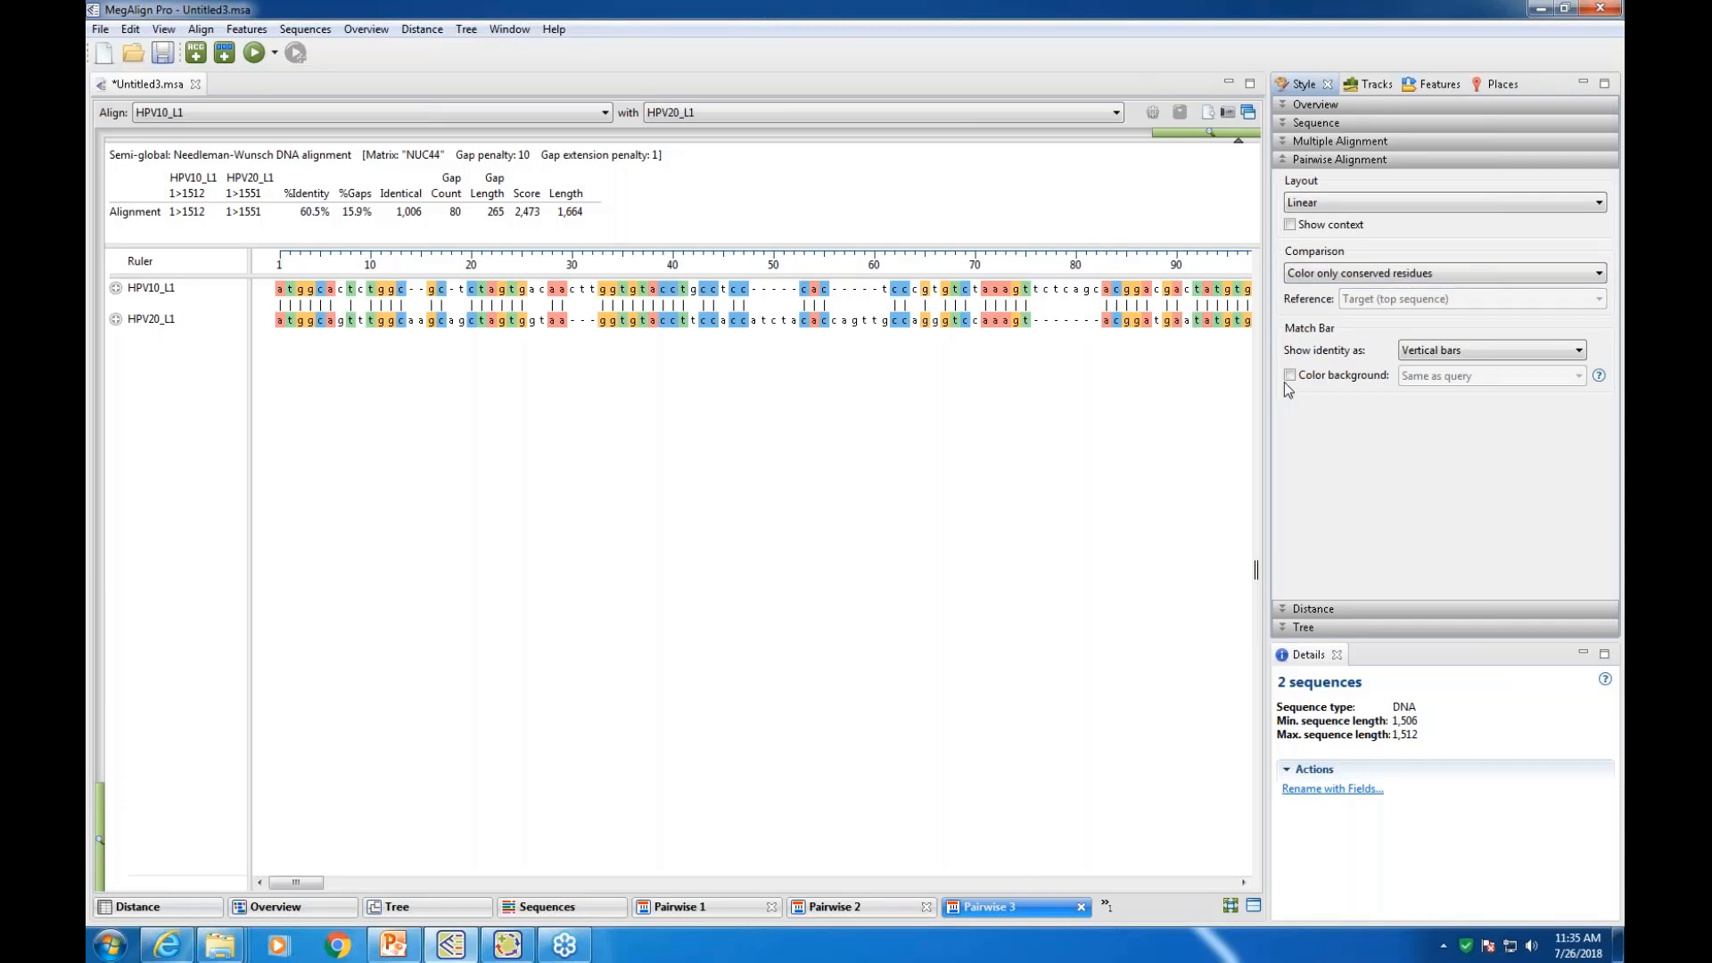
pyautogui.click(1286, 125)
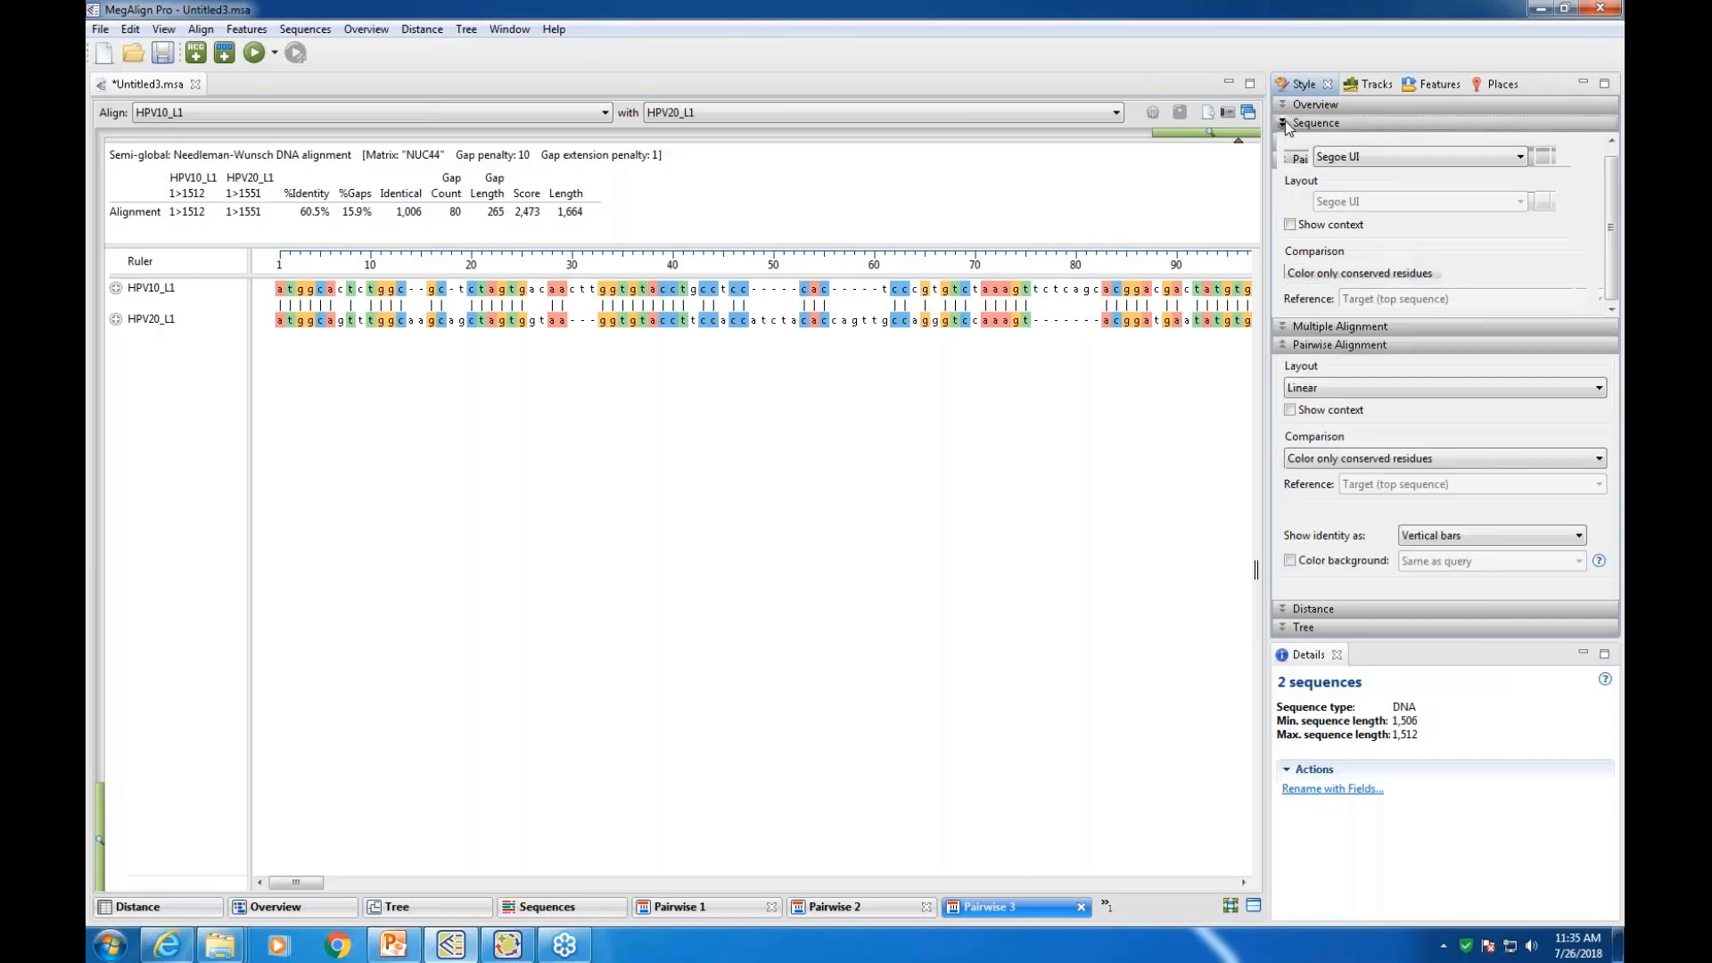
pyautogui.click(1553, 295)
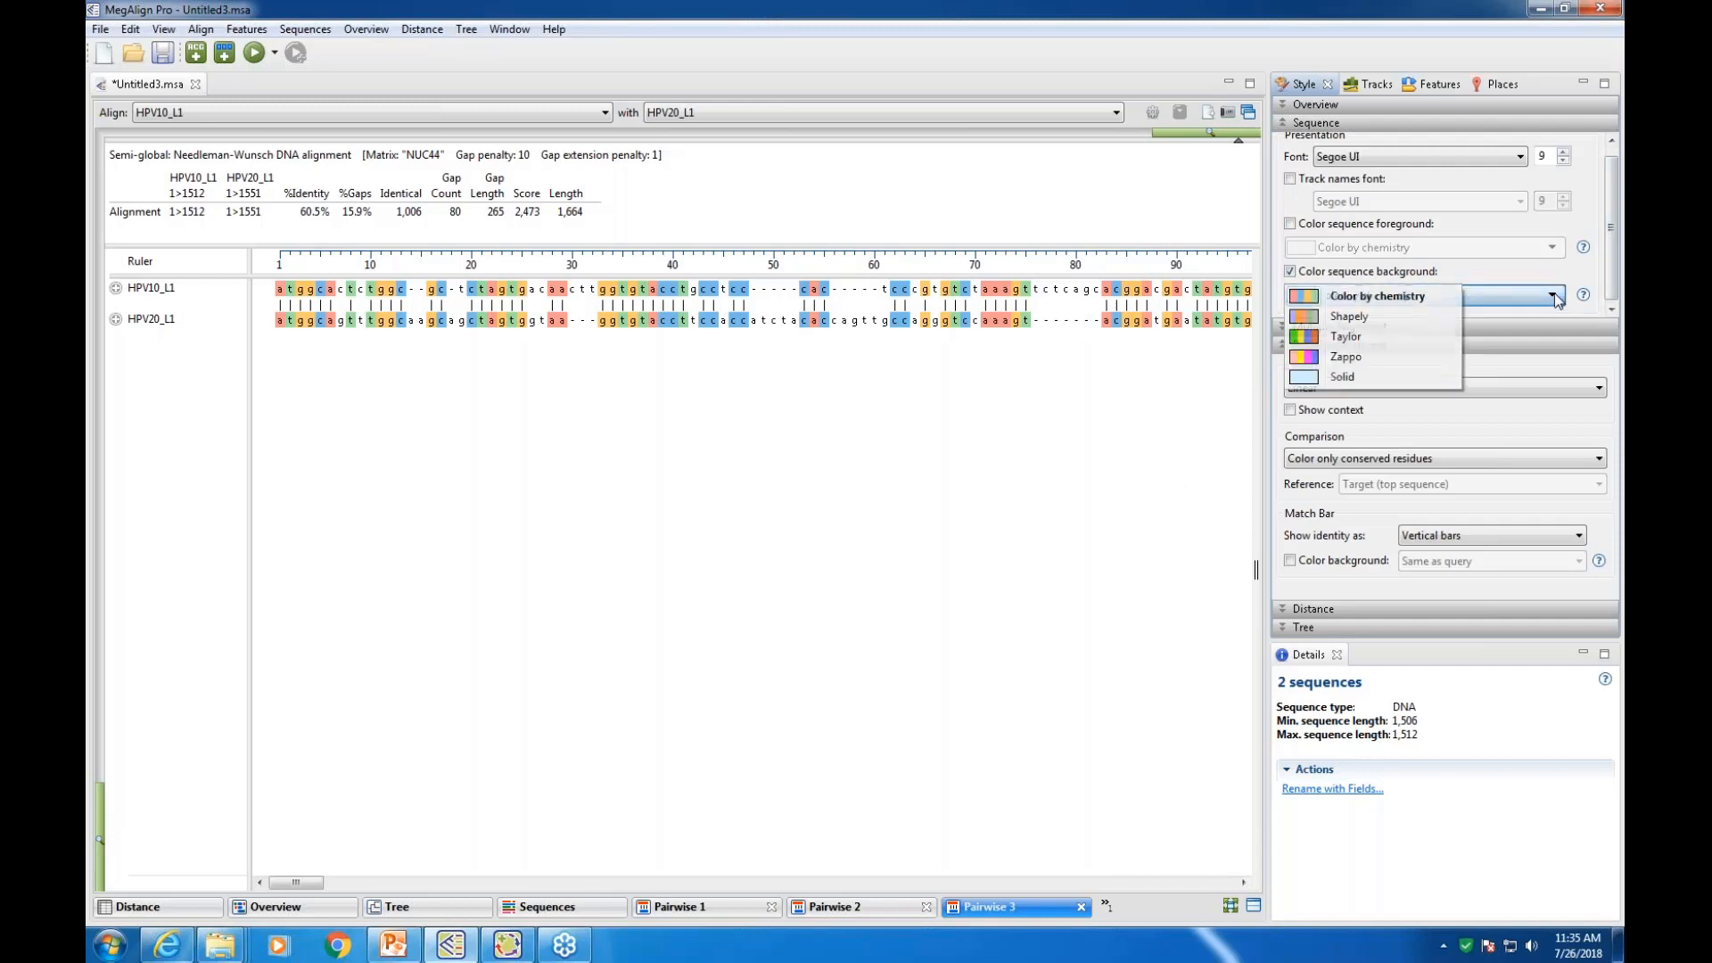
pyautogui.click(1350, 377)
pyautogui.click(1552, 295)
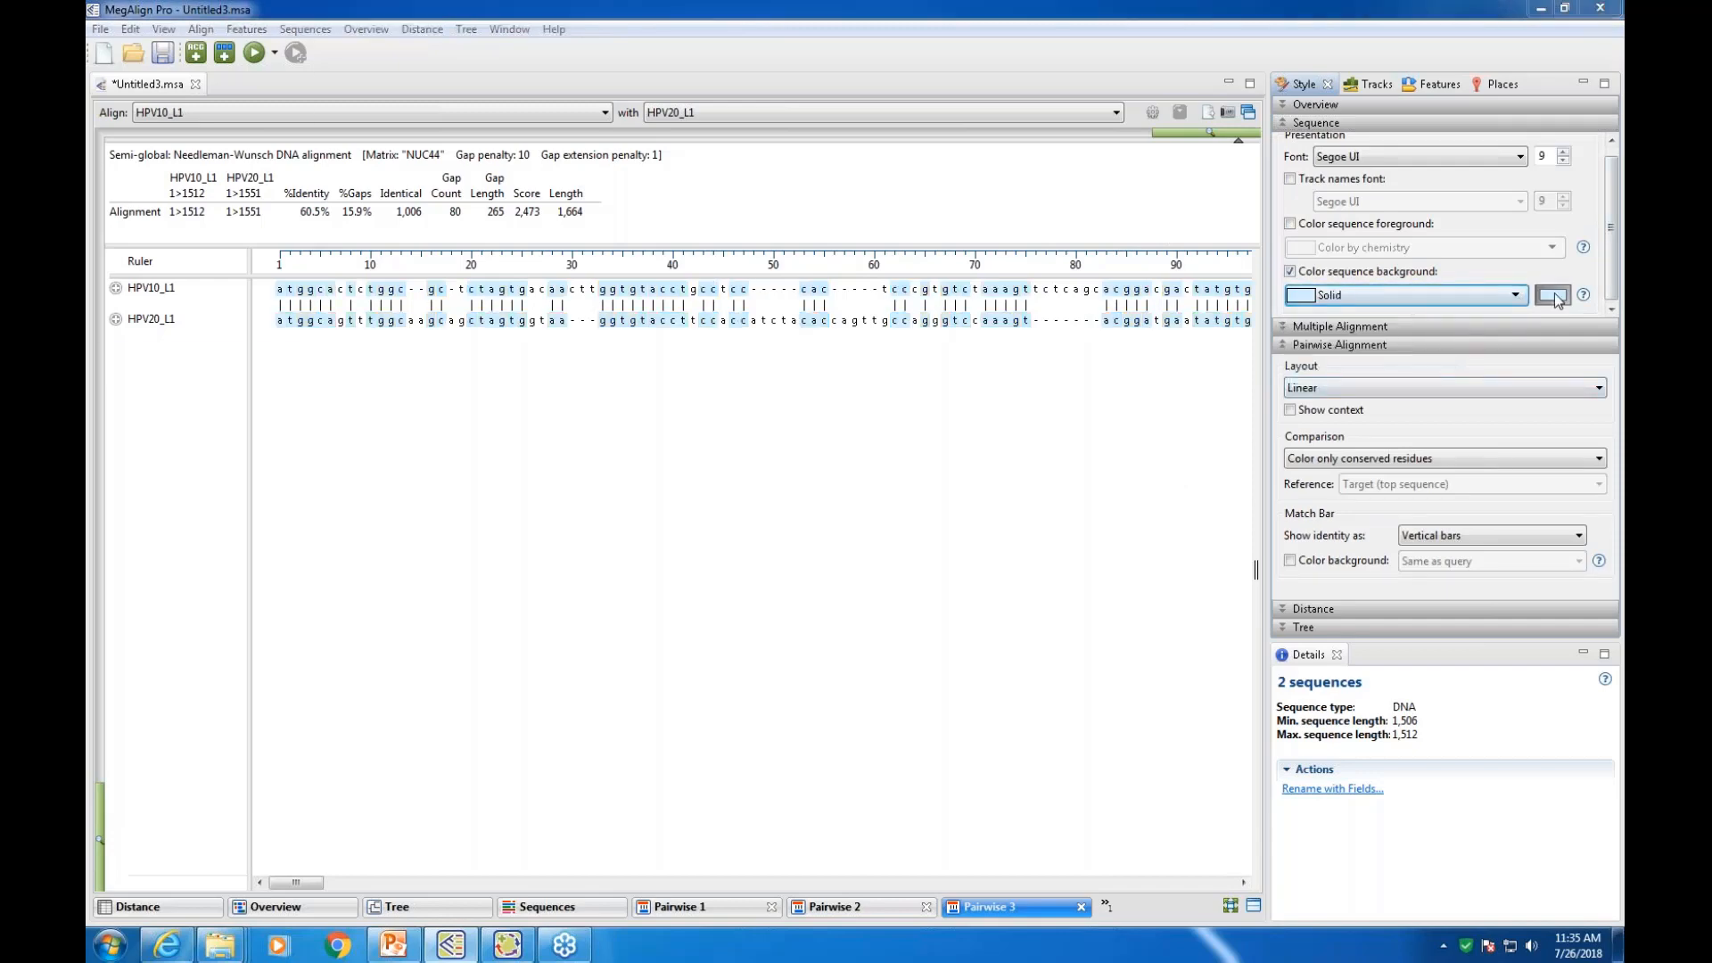
pyautogui.click(205, 153)
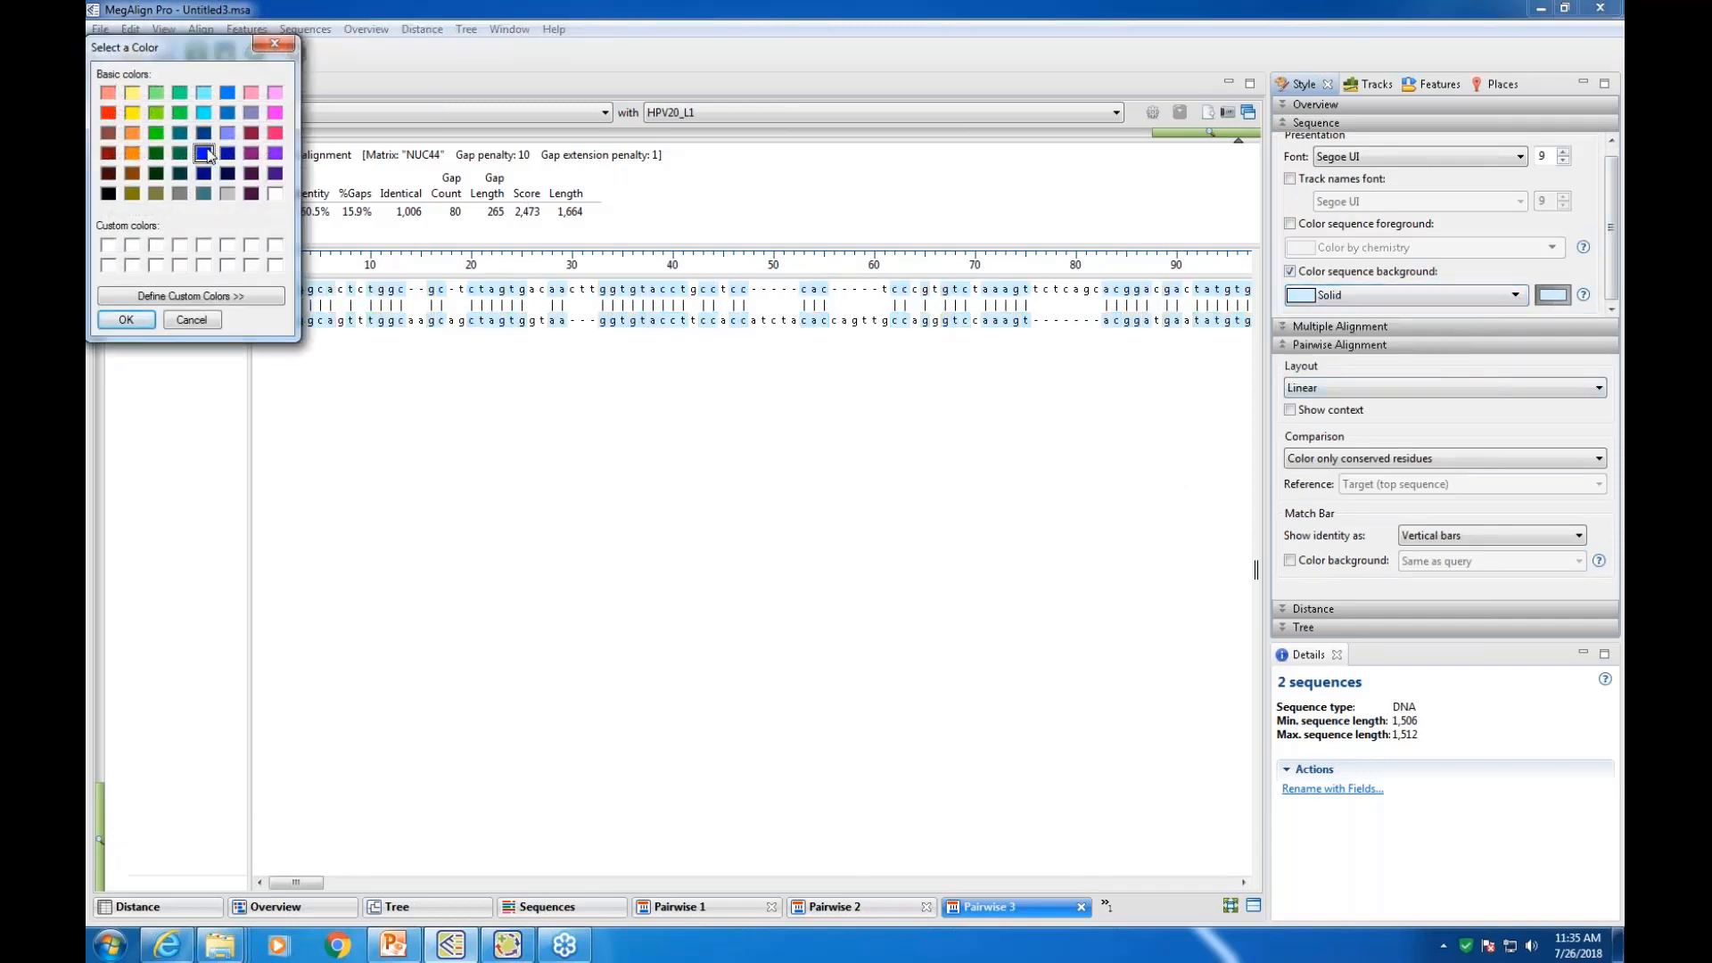
pyautogui.click(125, 319)
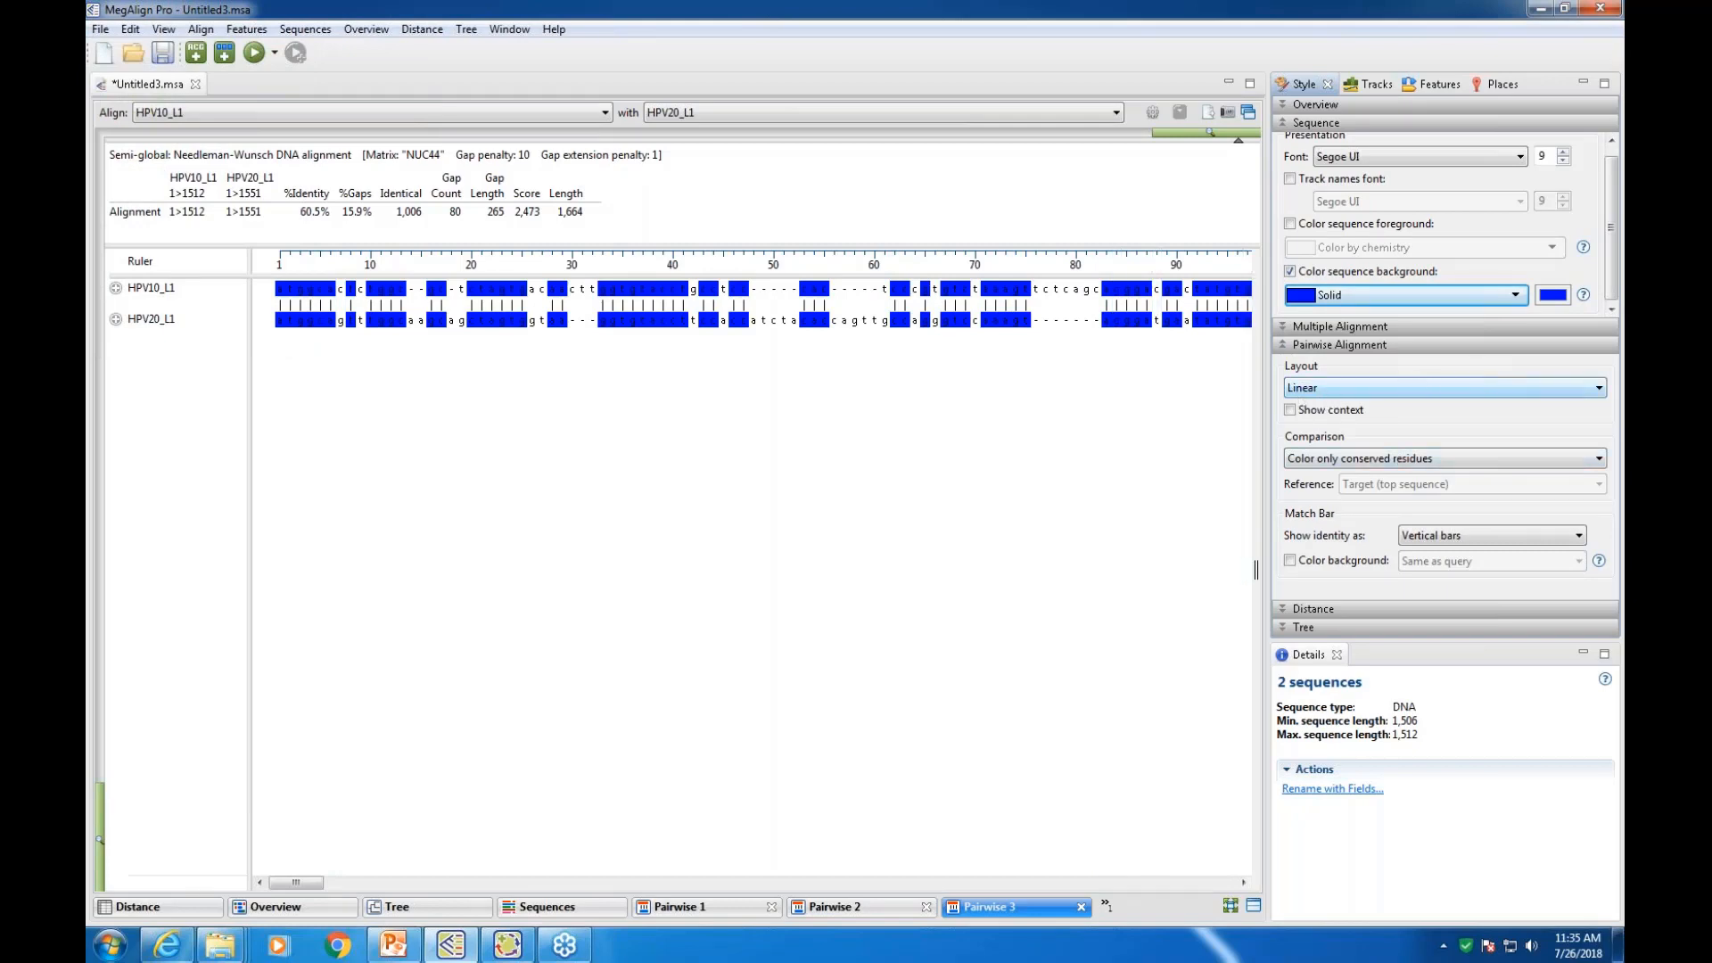
# Enable the sequence foreground color and set it to solid white
pyautogui.click(1290, 224)
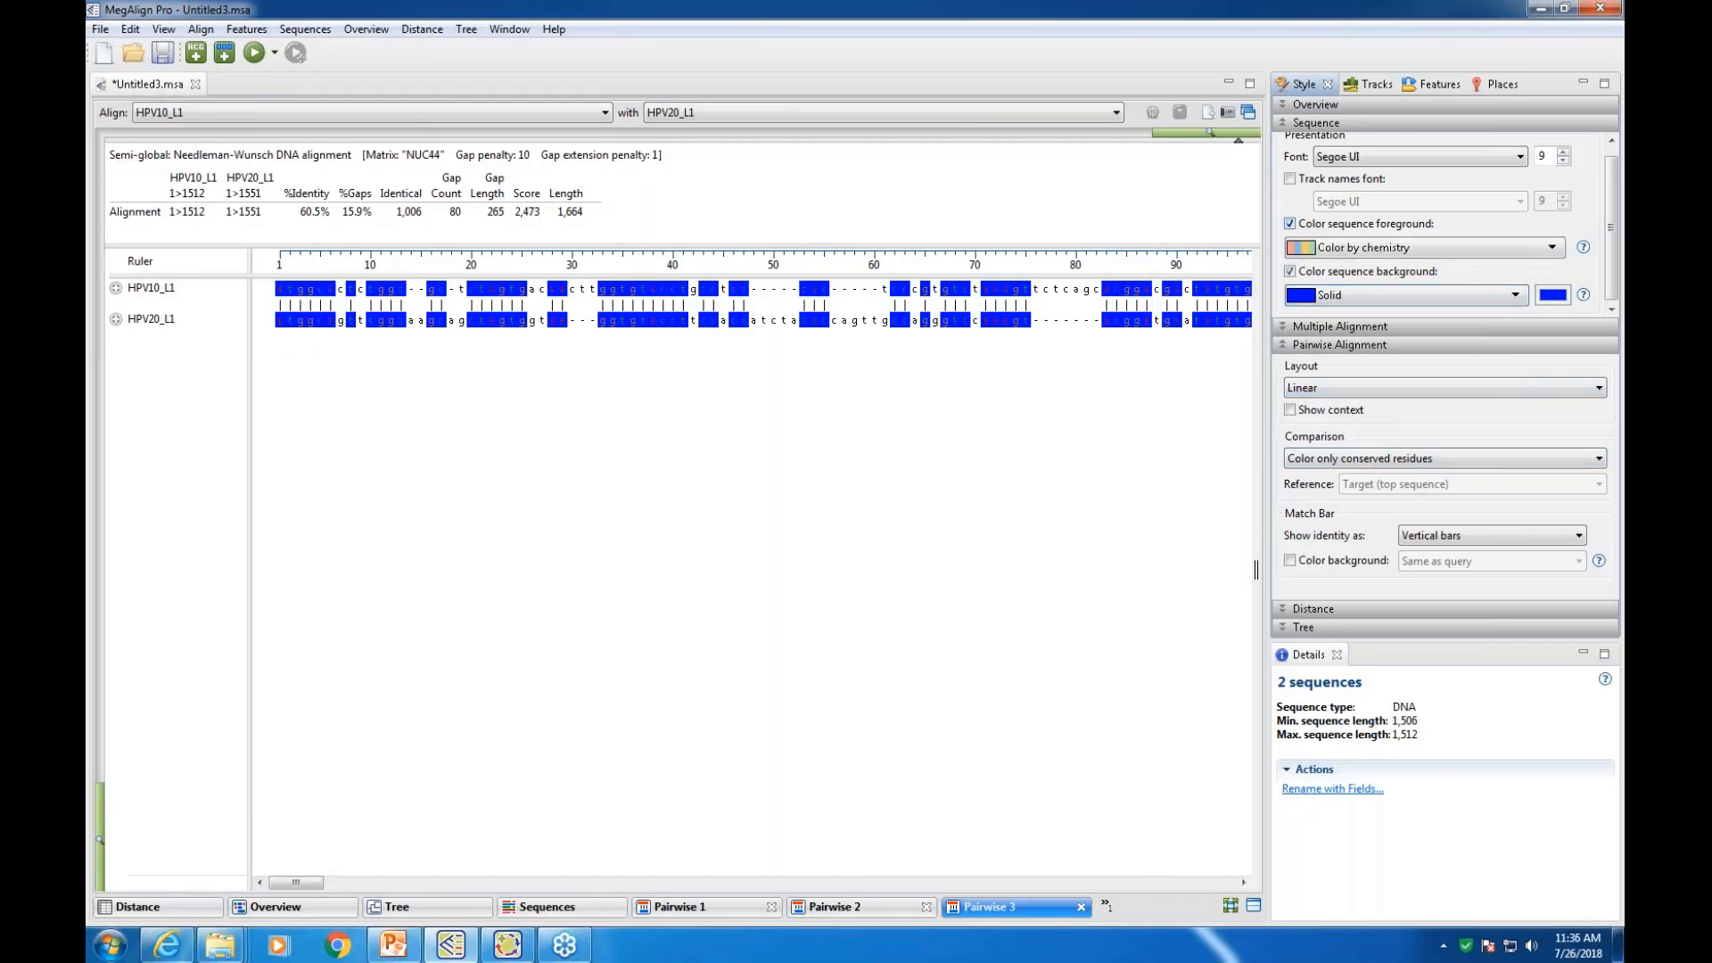
pyautogui.click(1551, 247)
pyautogui.click(1314, 335)
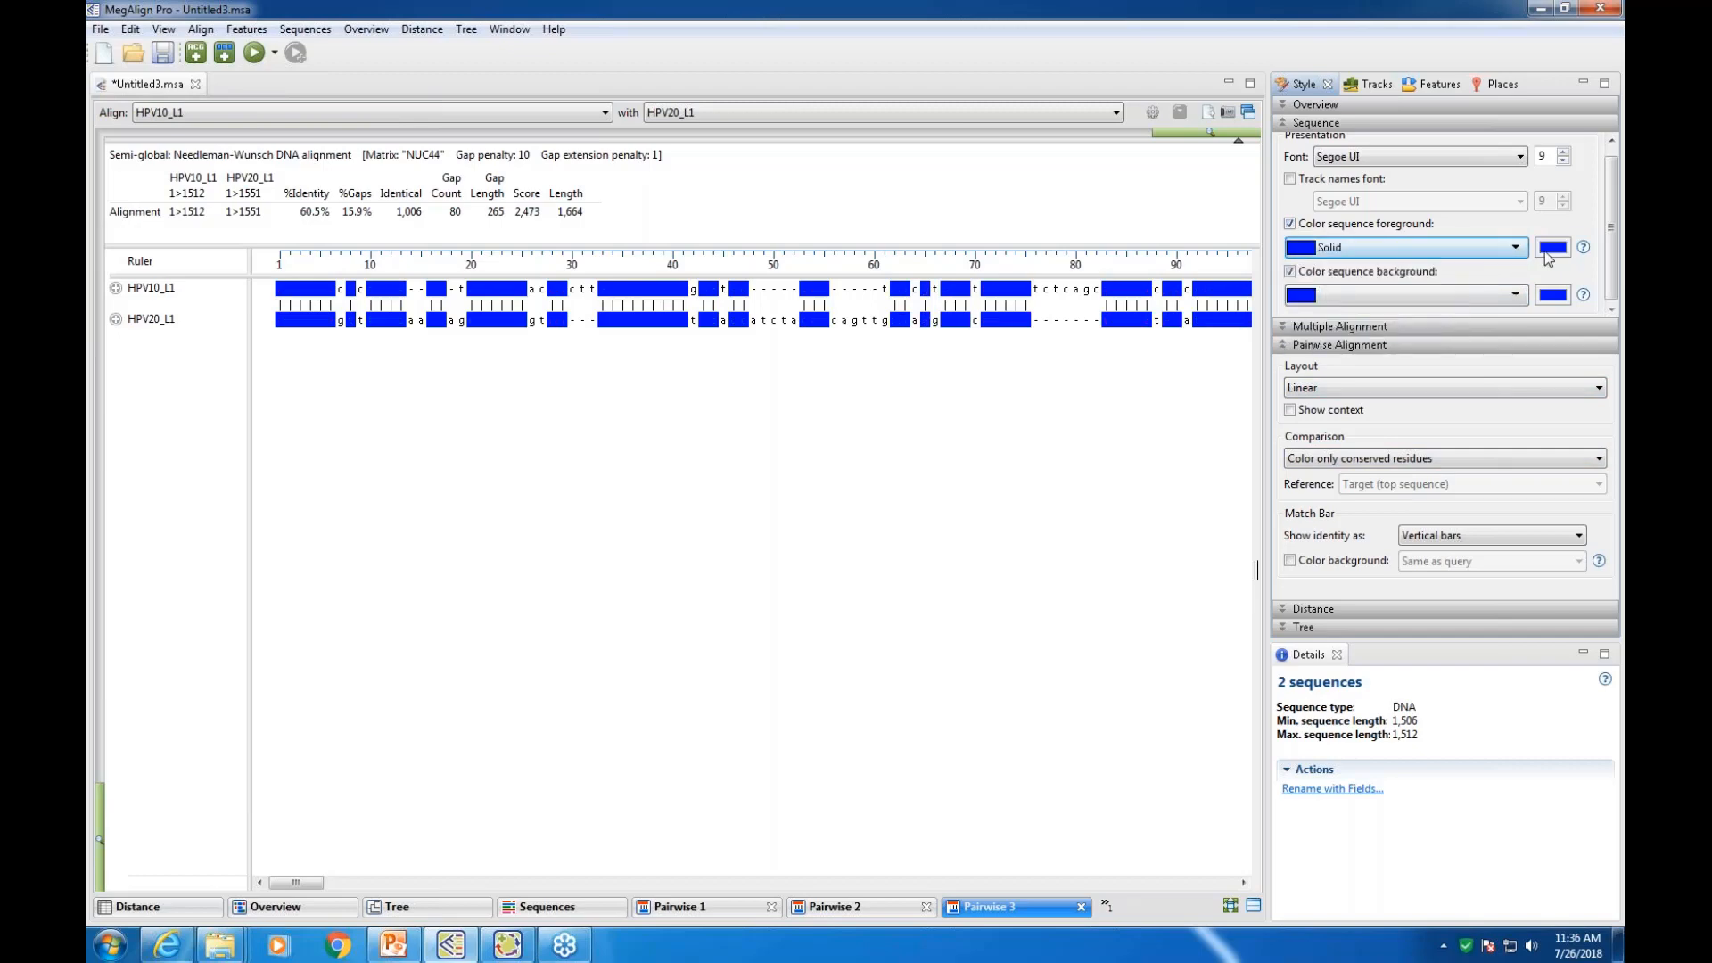
pyautogui.click(1553, 247)
pyautogui.click(276, 193)
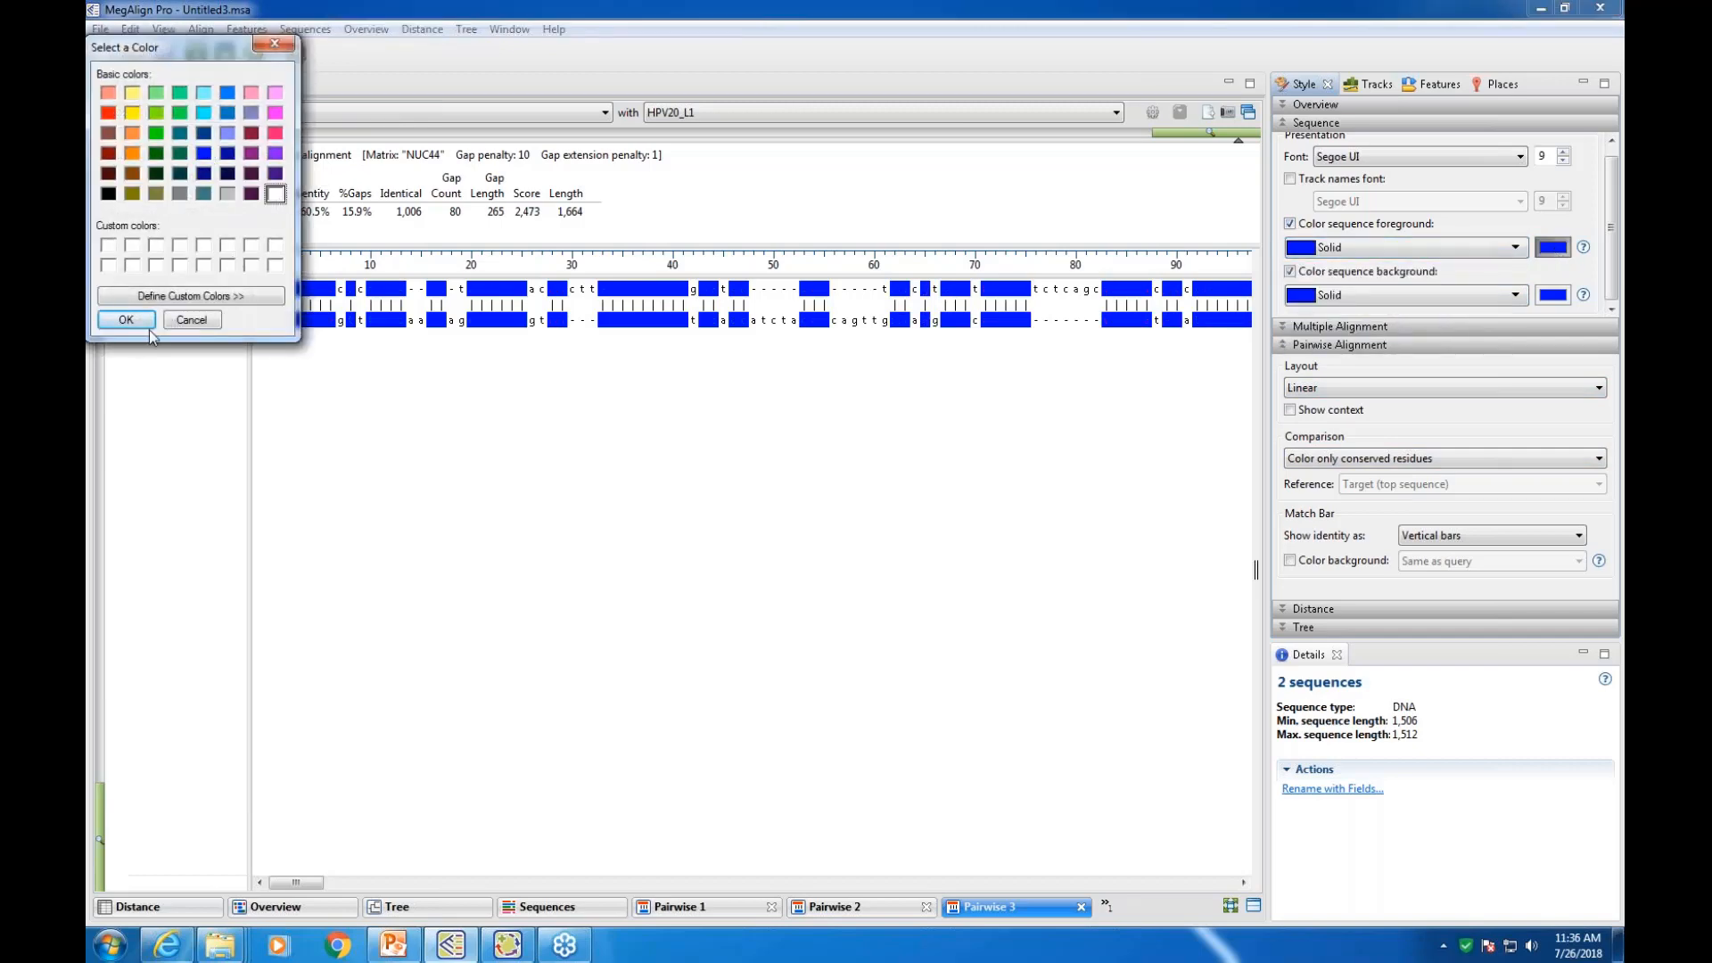
pyautogui.click(126, 319)
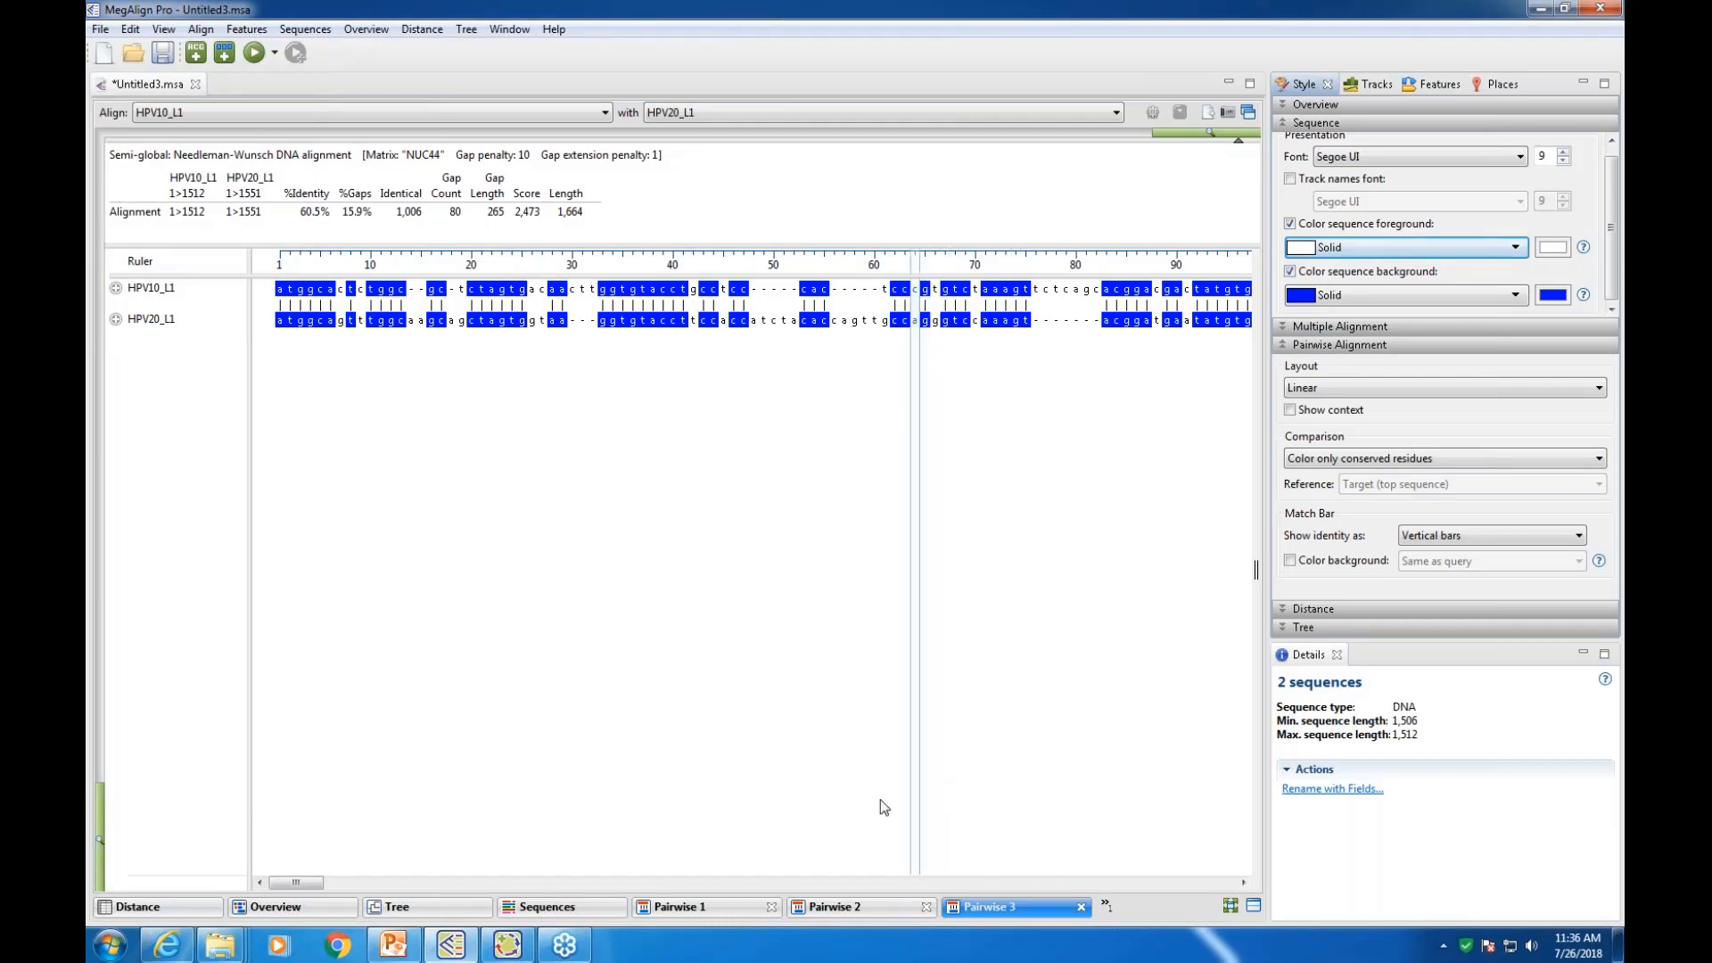
pyautogui.moveTo(304, 884)
pyautogui.mouseDown()
pyautogui.moveTo(802, 885)
pyautogui.moveTo(295, 885)
pyautogui.mouseUp()
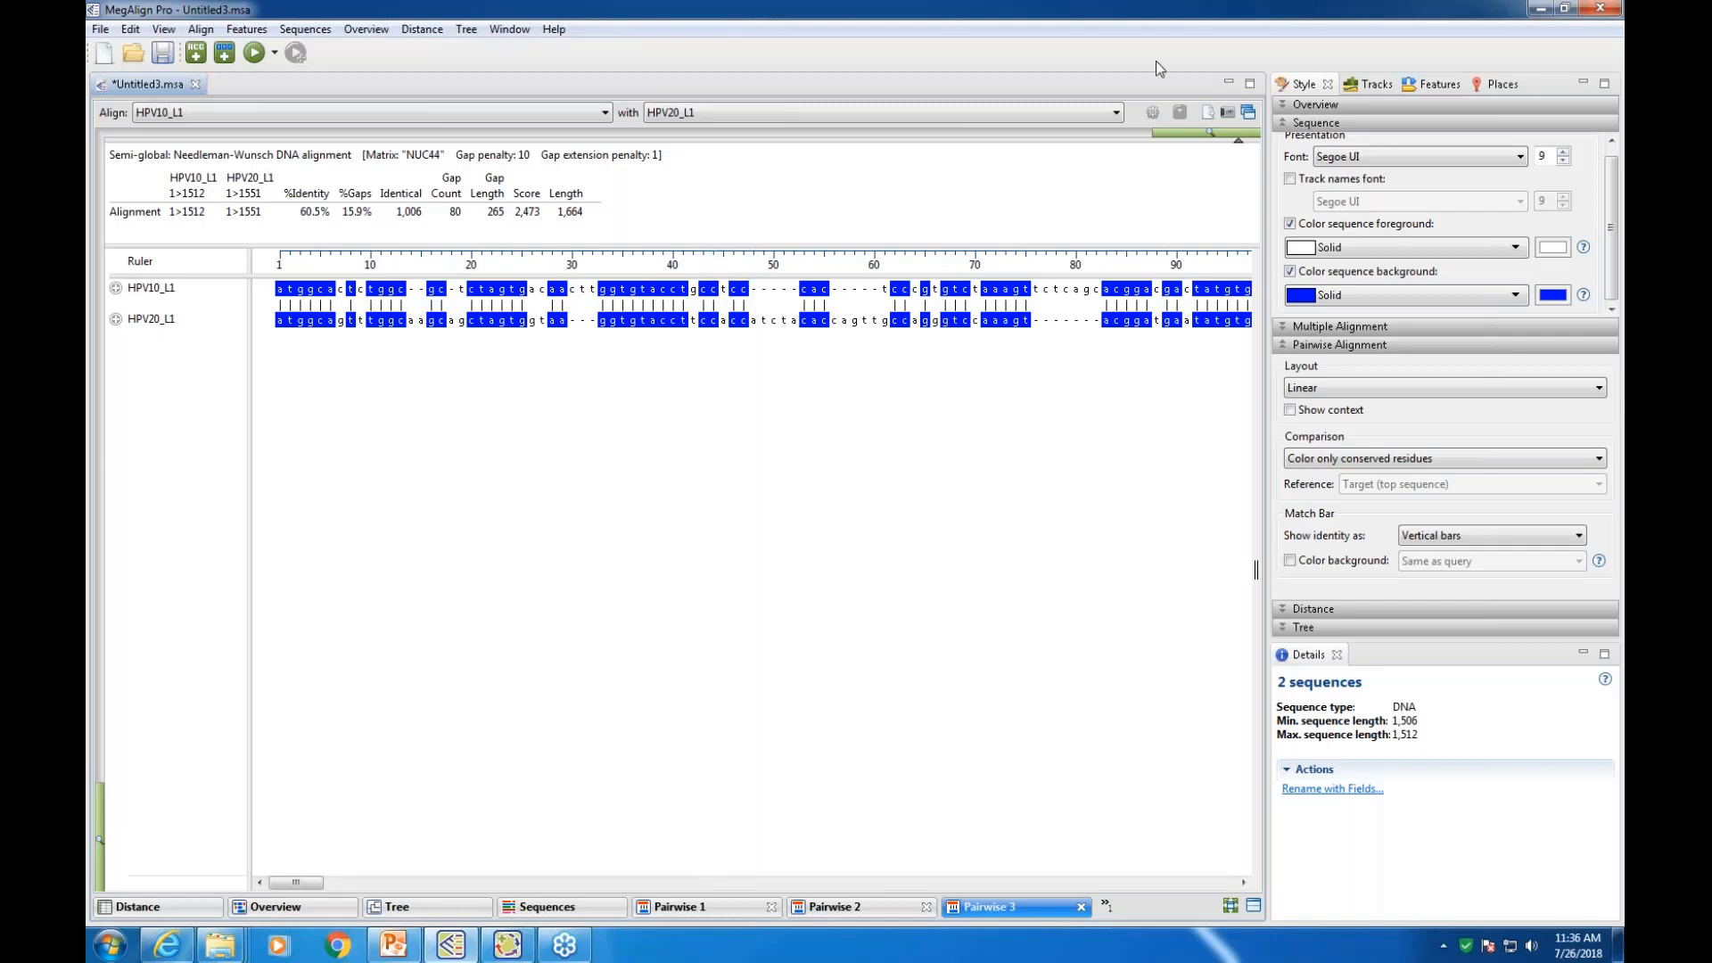
# Review the file types offered for exporting the pairwise alignment image, and close the export dialog without saving
pyautogui.click(1228, 114)
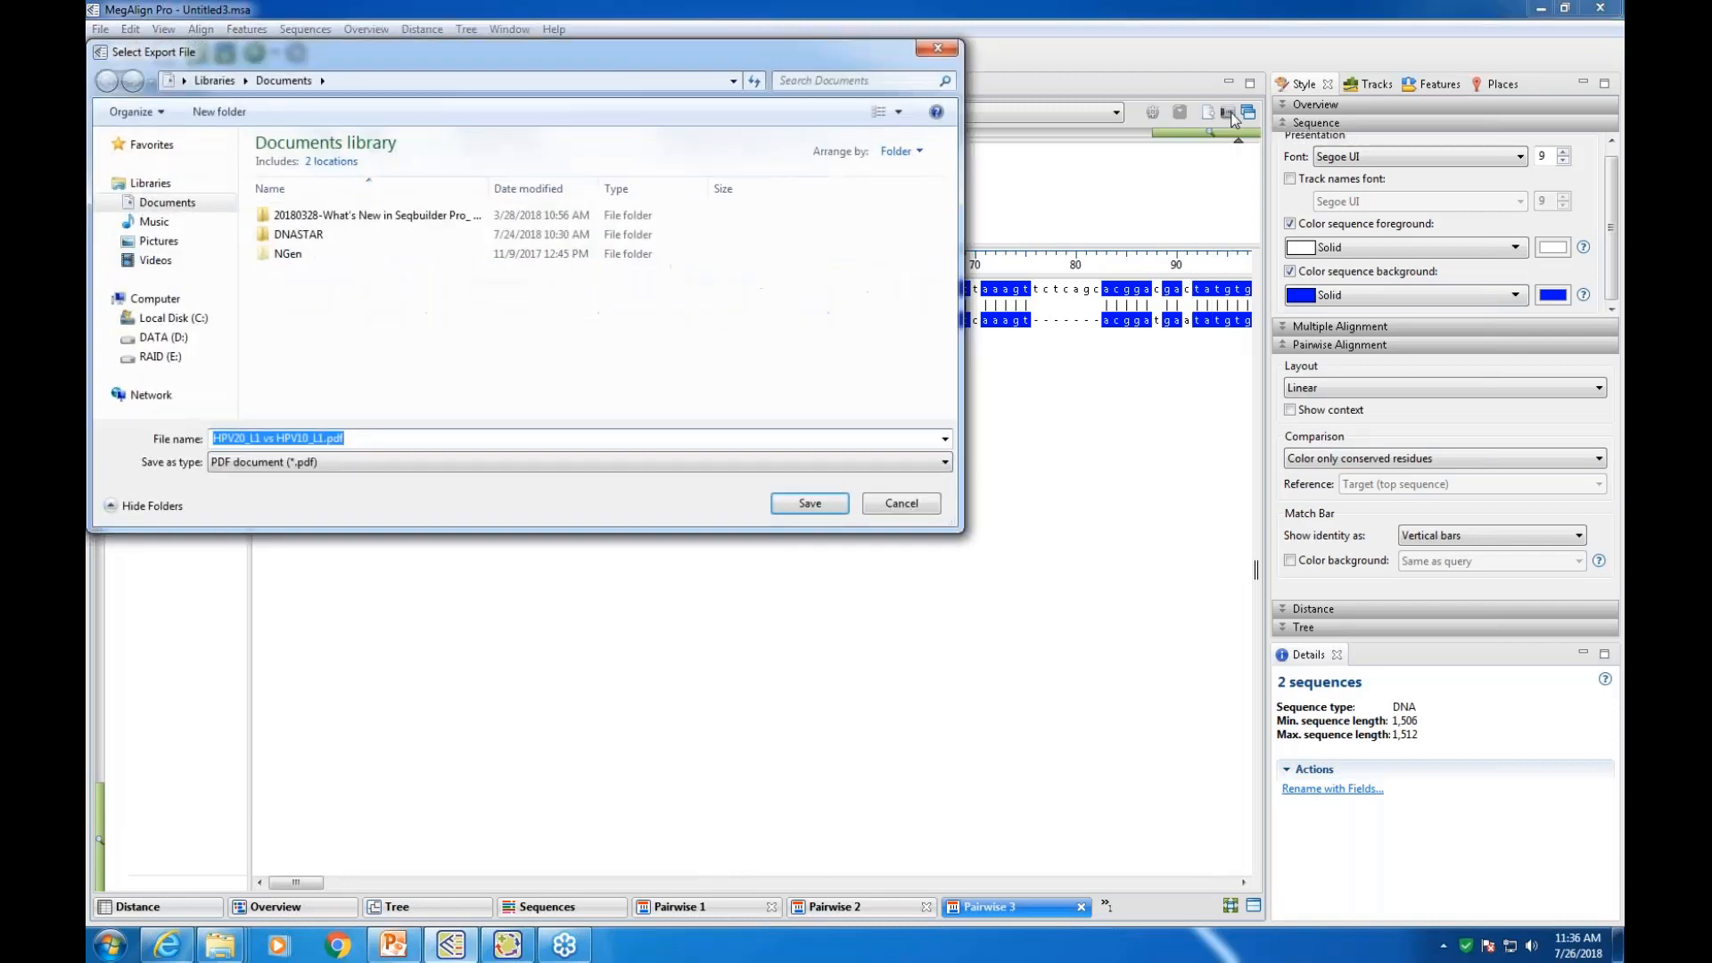
pyautogui.click(945, 462)
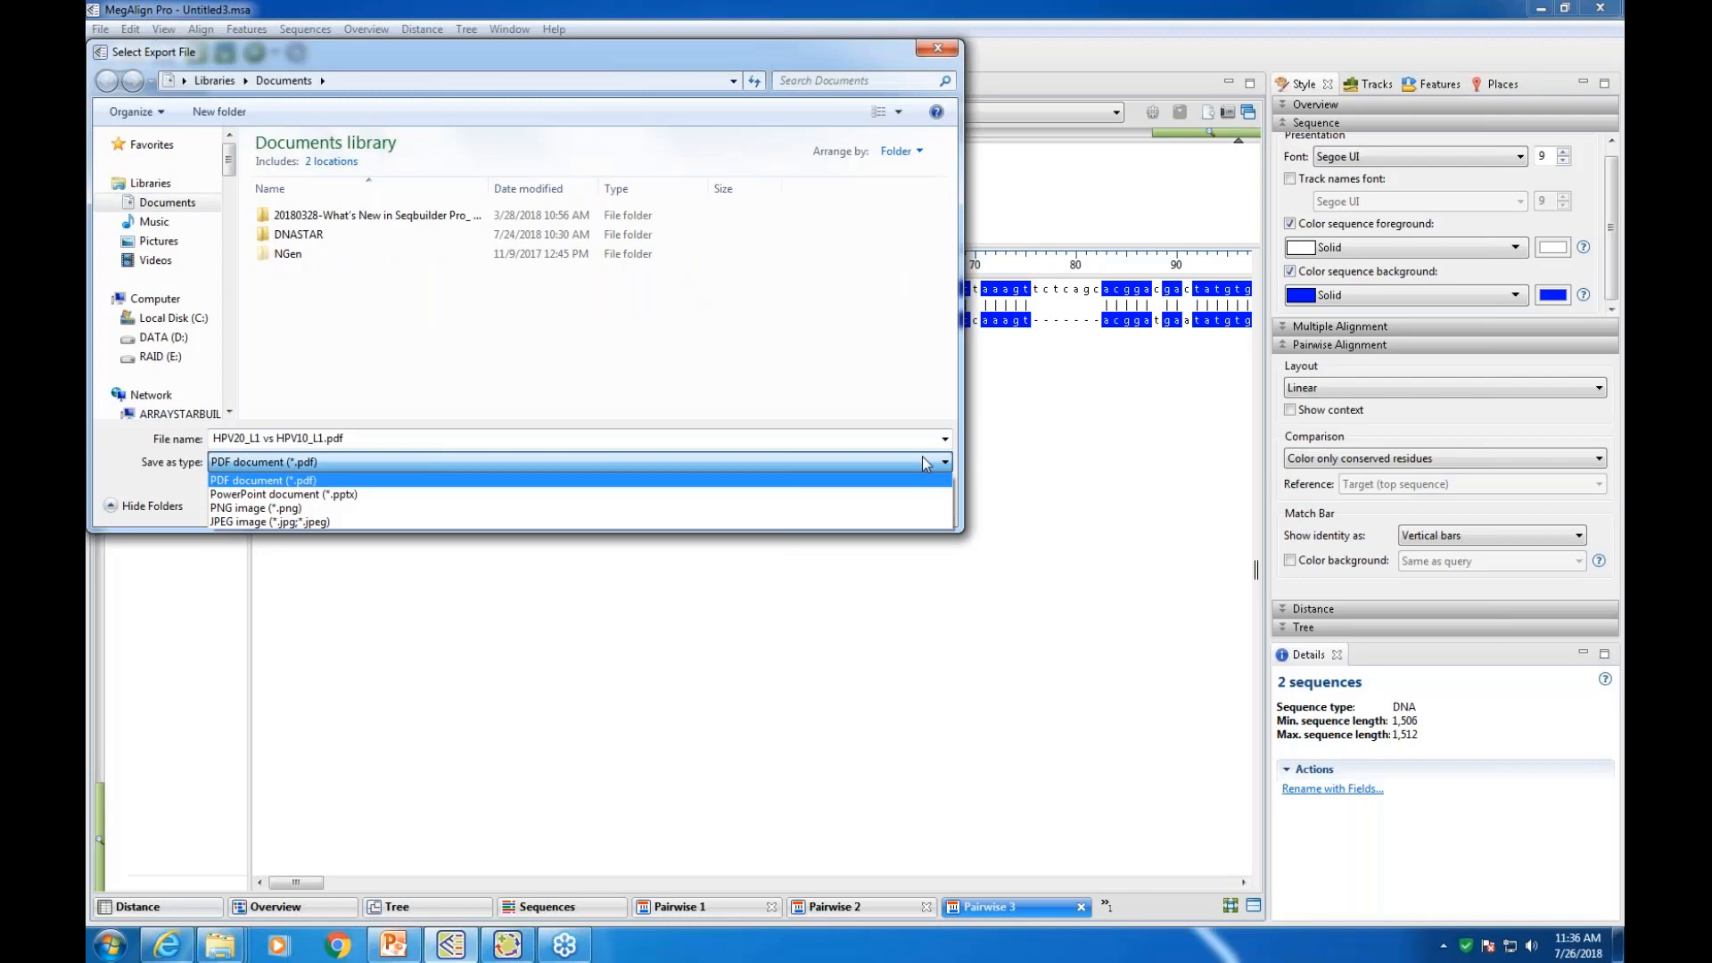
pyautogui.click(567, 66)
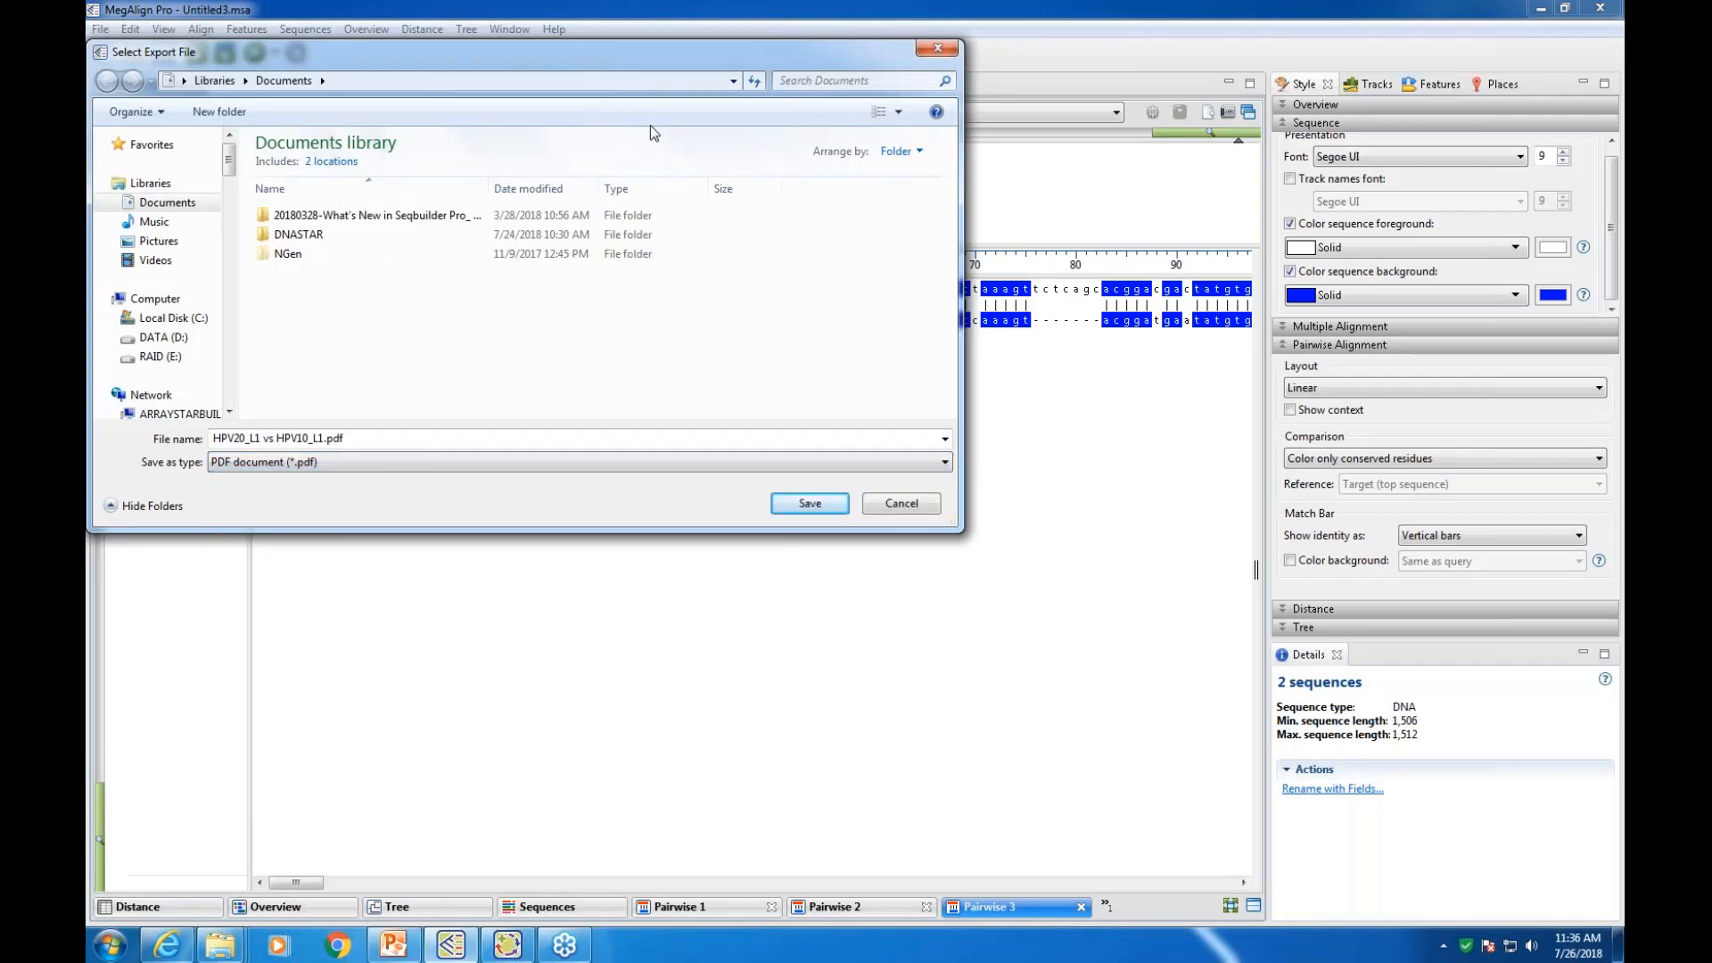
pyautogui.moveTo(814, 60); pyautogui.dragTo(849, 127)
pyautogui.click(973, 114)
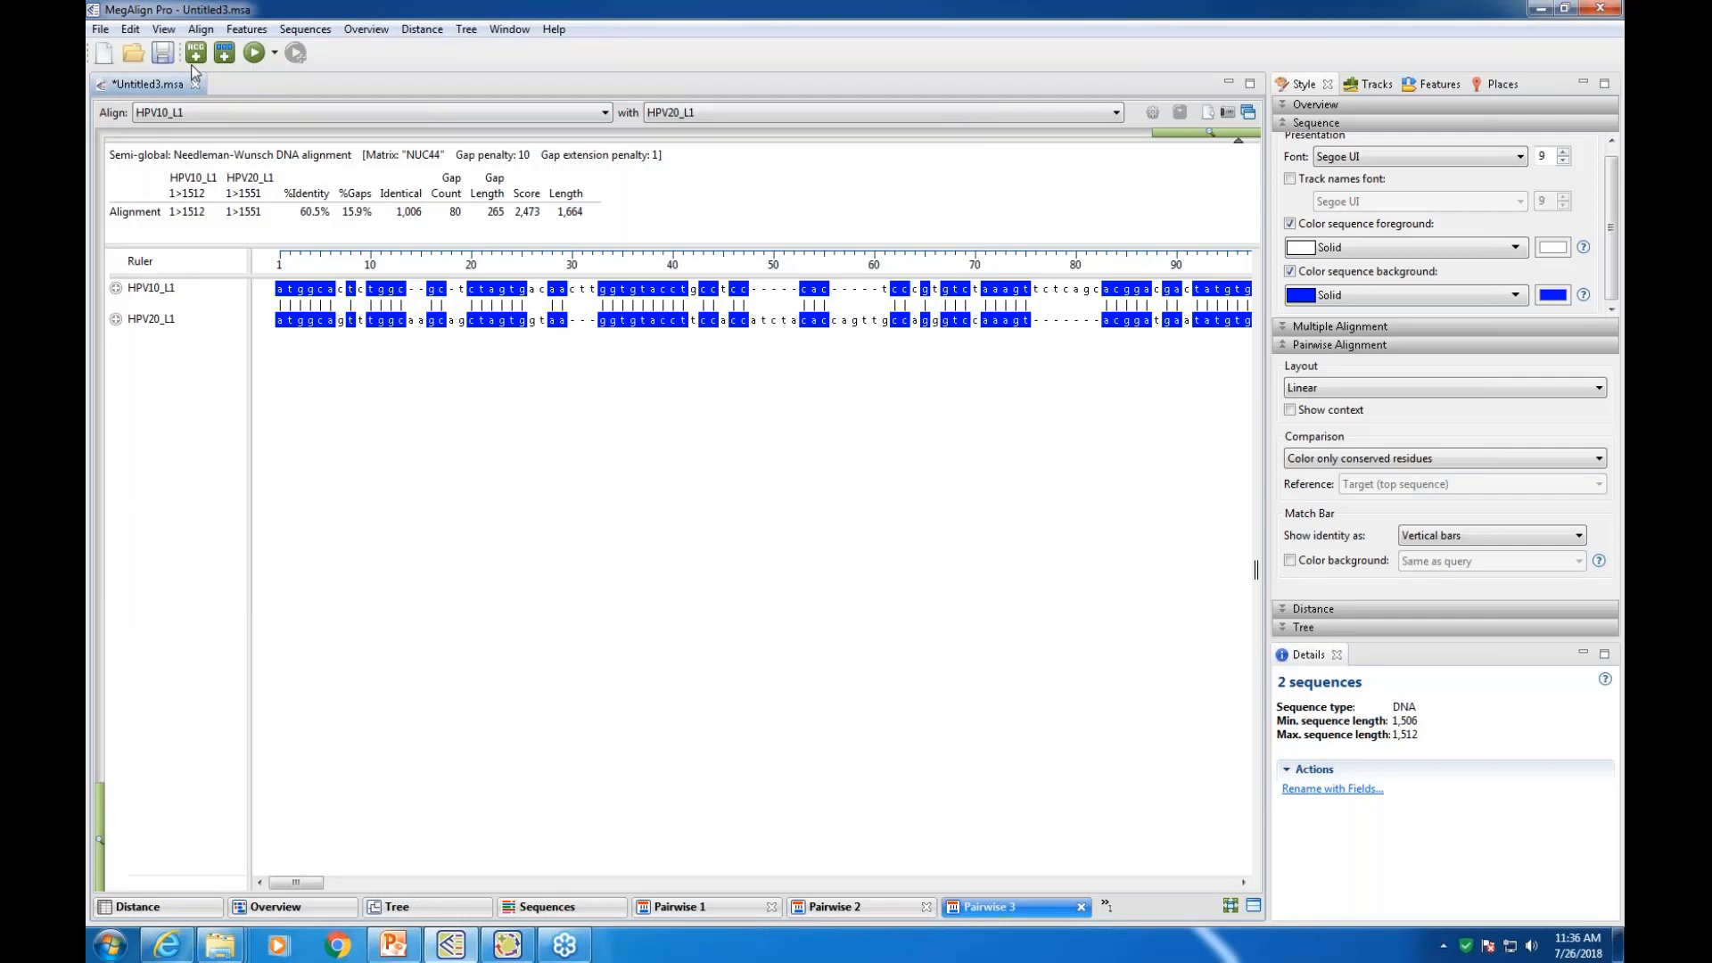
# Create a new alignment project and shrink the window to expose the desktop
pyautogui.click(104, 53)
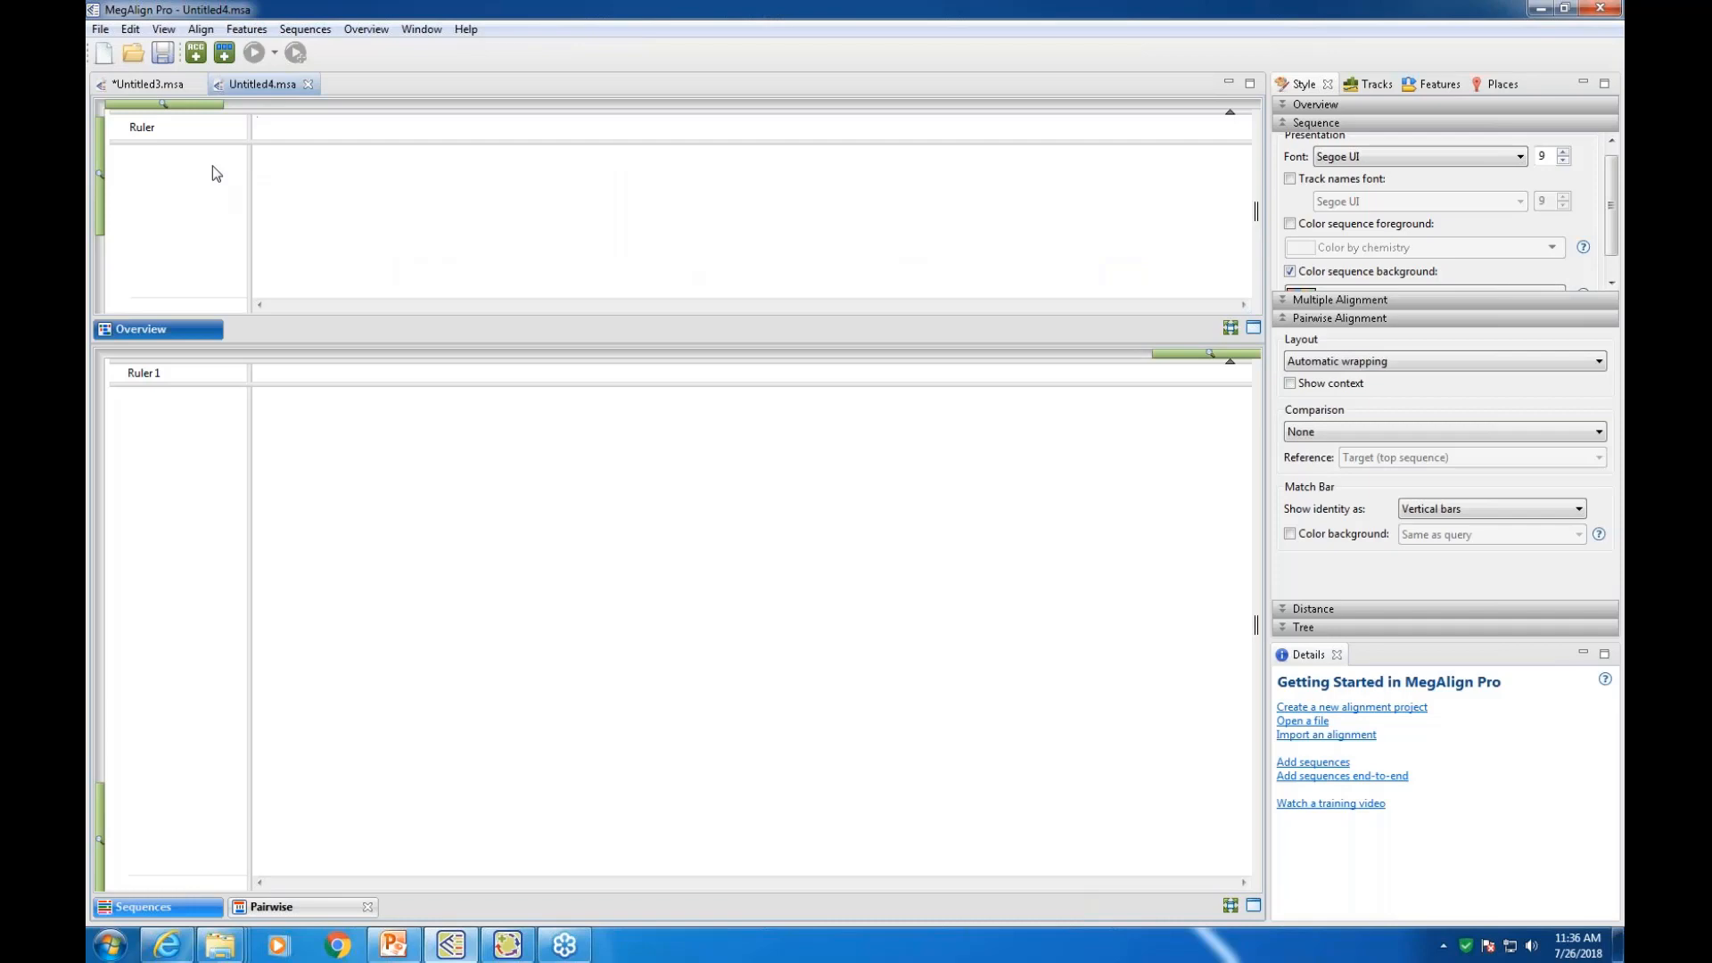
pyautogui.doubleClick(491, 12)
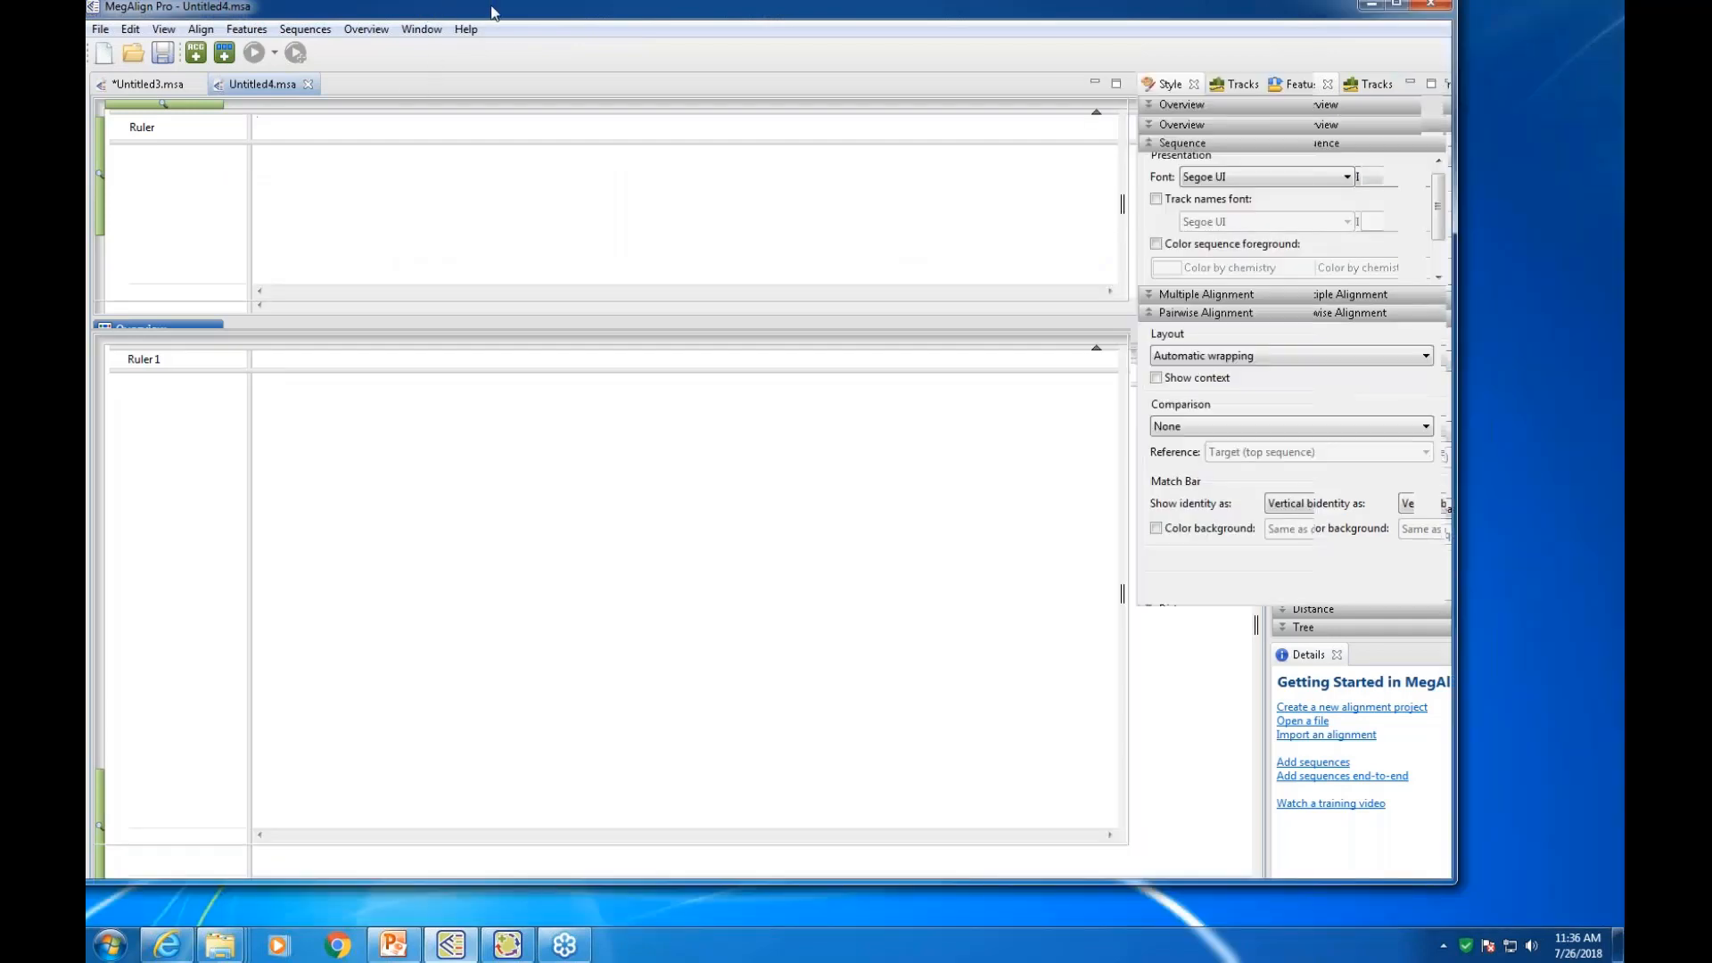
# Add all four sequence files from the v15.2 Preview folder's Local alignments > E.coli subfolder to the new alignment project
pyautogui.doubleClick(323, 129)
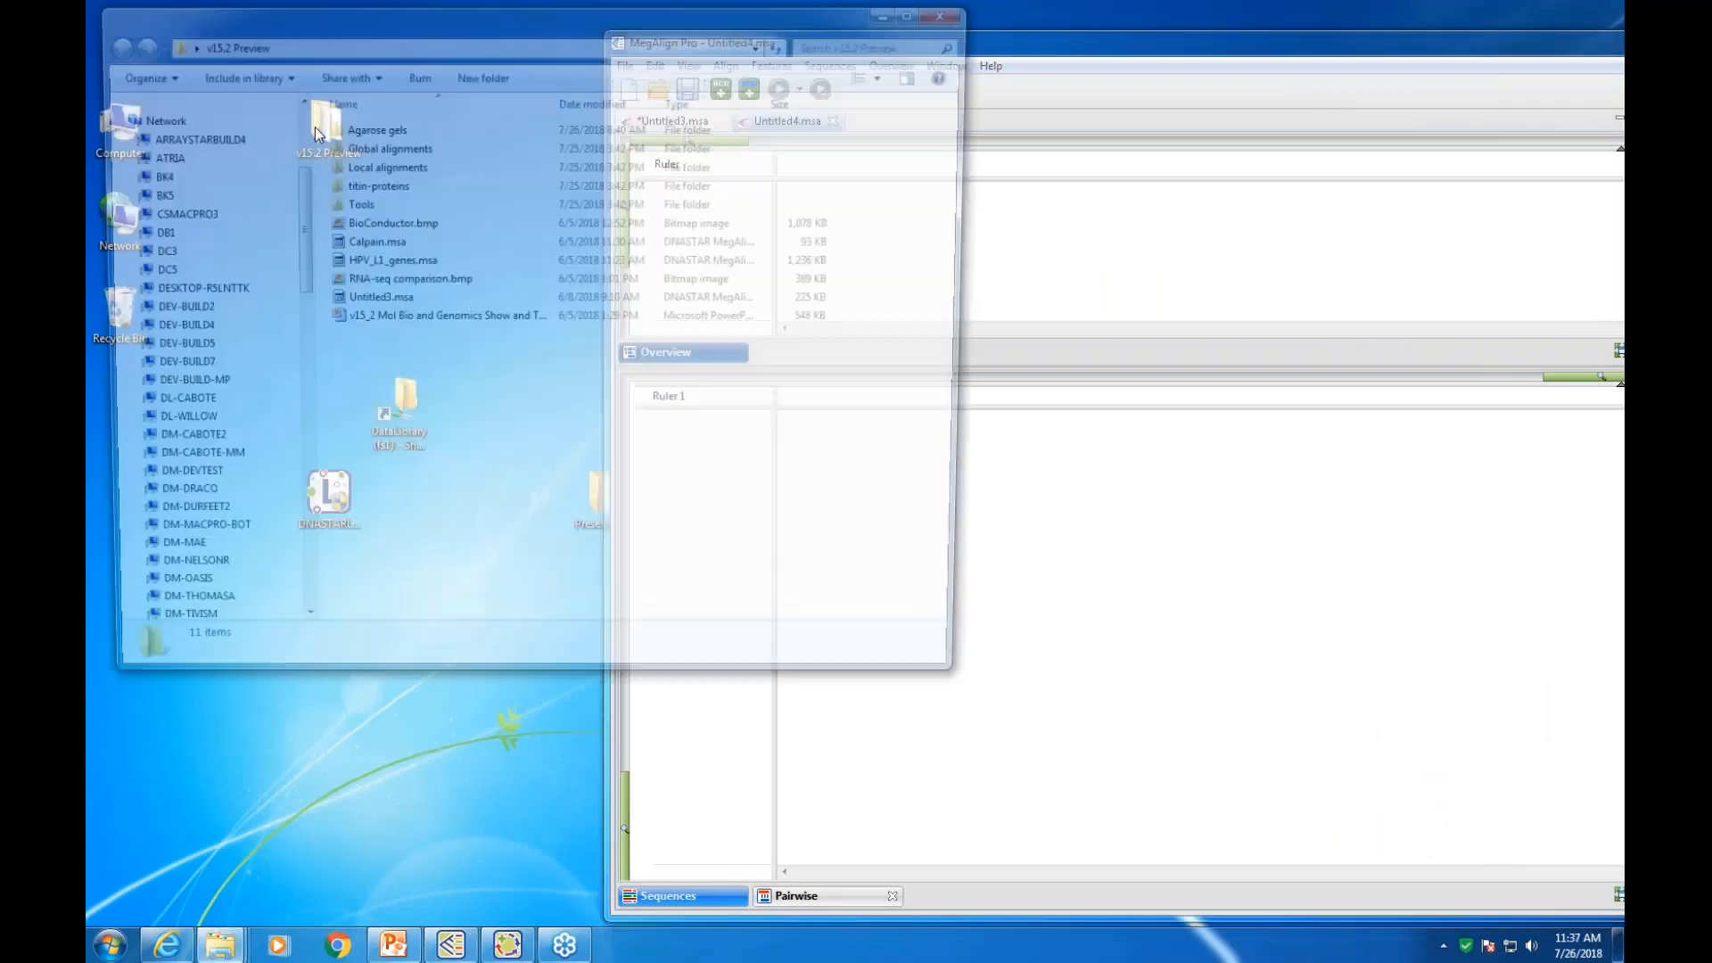
pyautogui.doubleClick(382, 165)
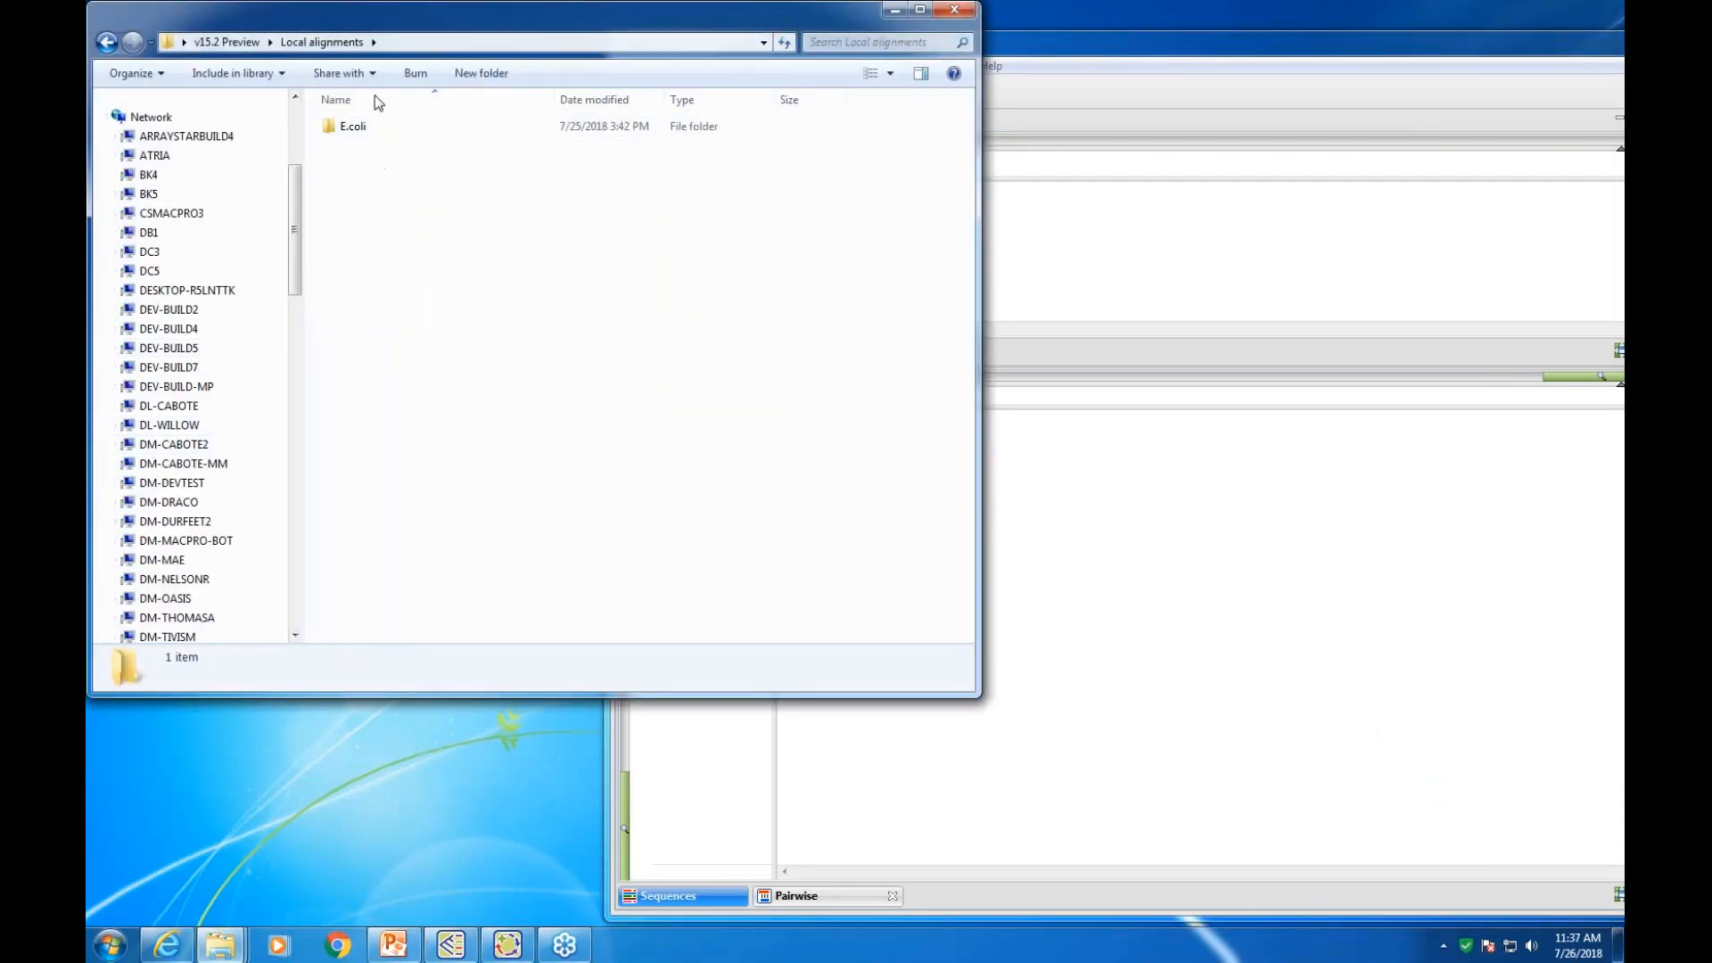
pyautogui.doubleClick(353, 127)
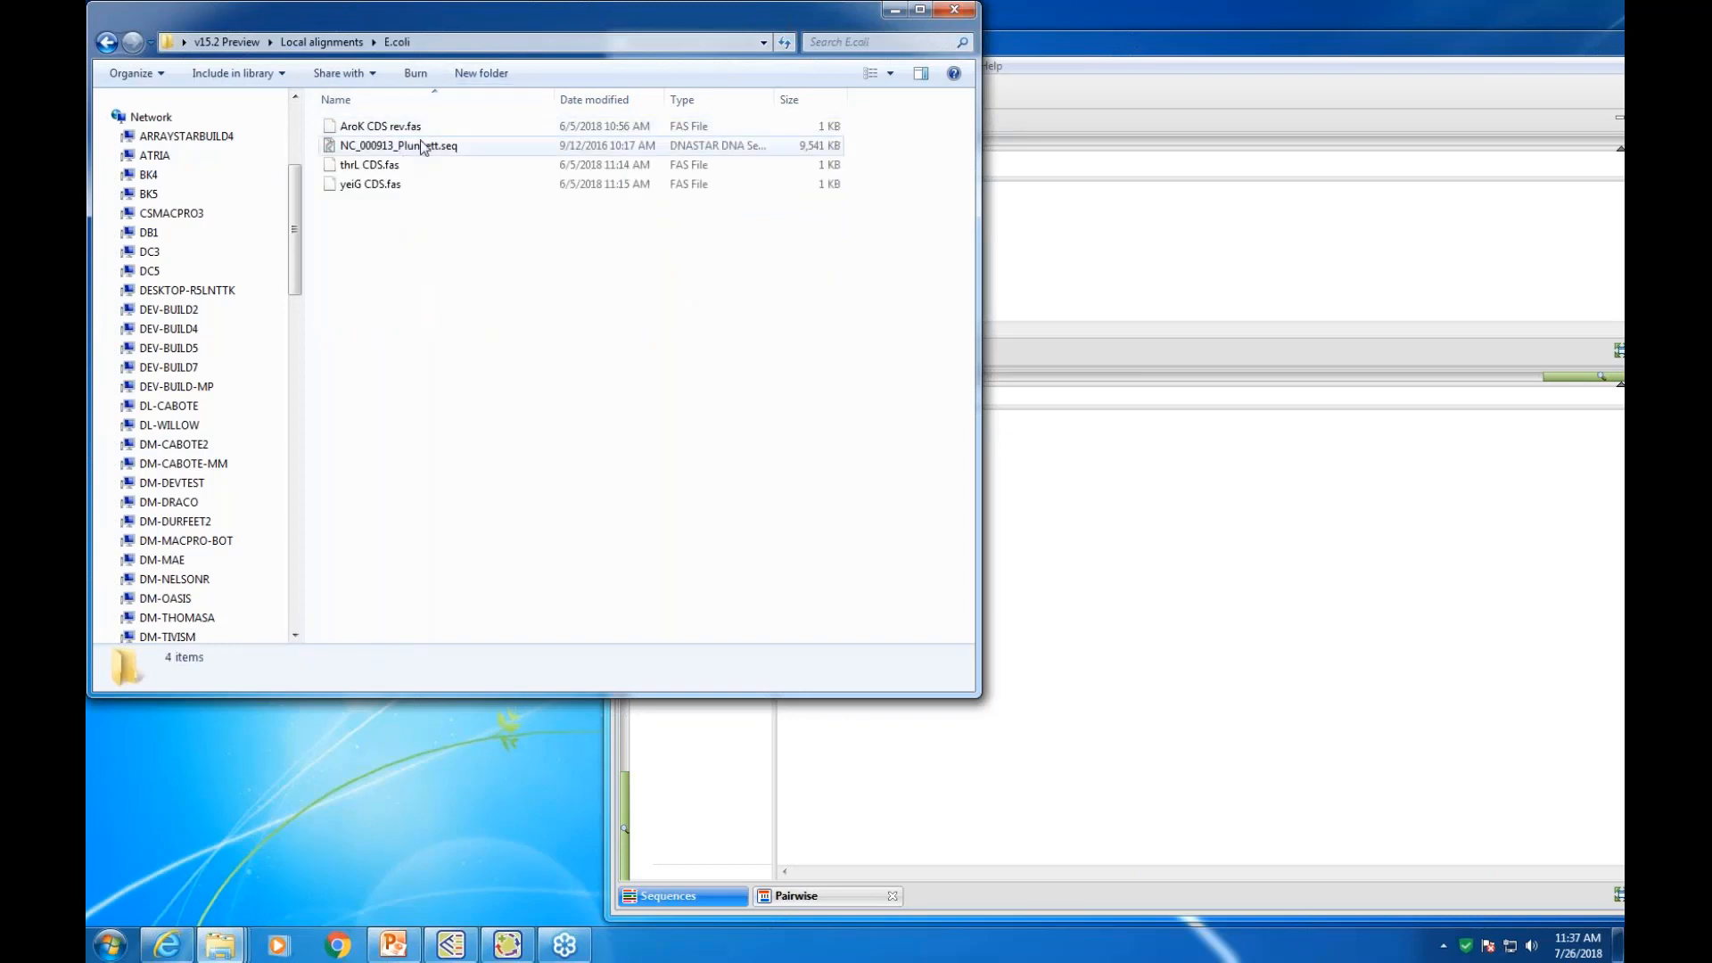
pyautogui.moveTo(500, 16); pyautogui.dragTo(507, 401)
pyautogui.click(399, 510)
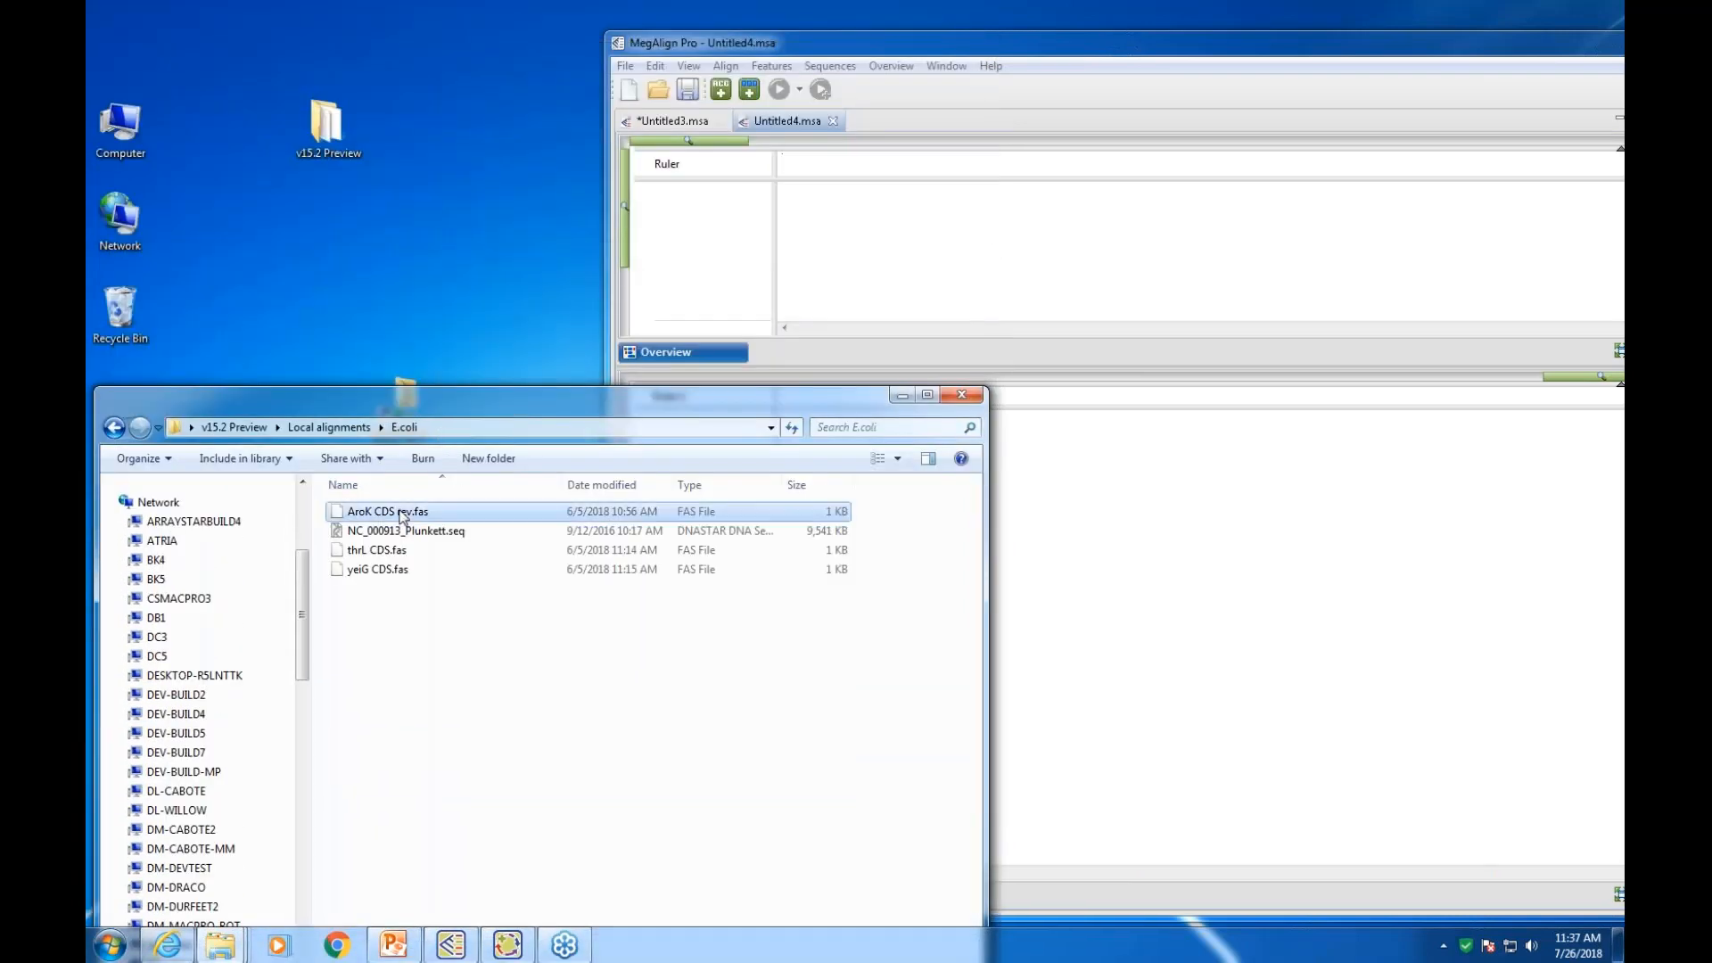
pyautogui.keyDown('shift'); pyautogui.click(397, 571); pyautogui.keyUp('shift')
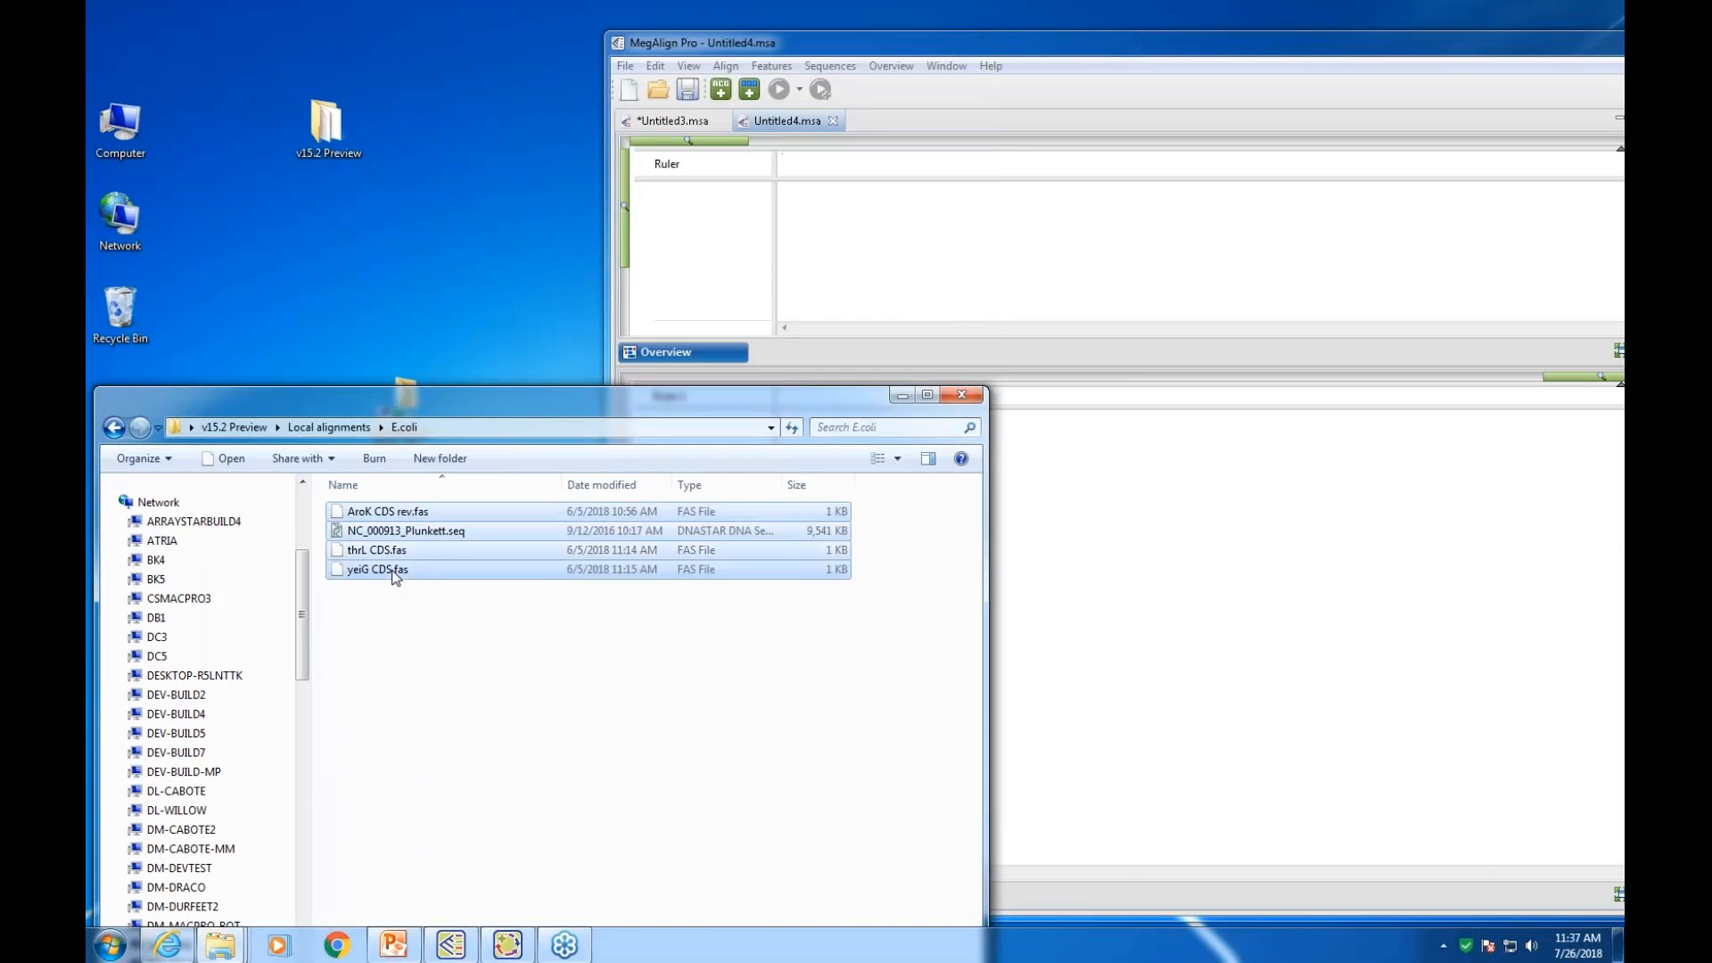
pyautogui.moveTo(409, 511); pyautogui.dragTo(852, 259)
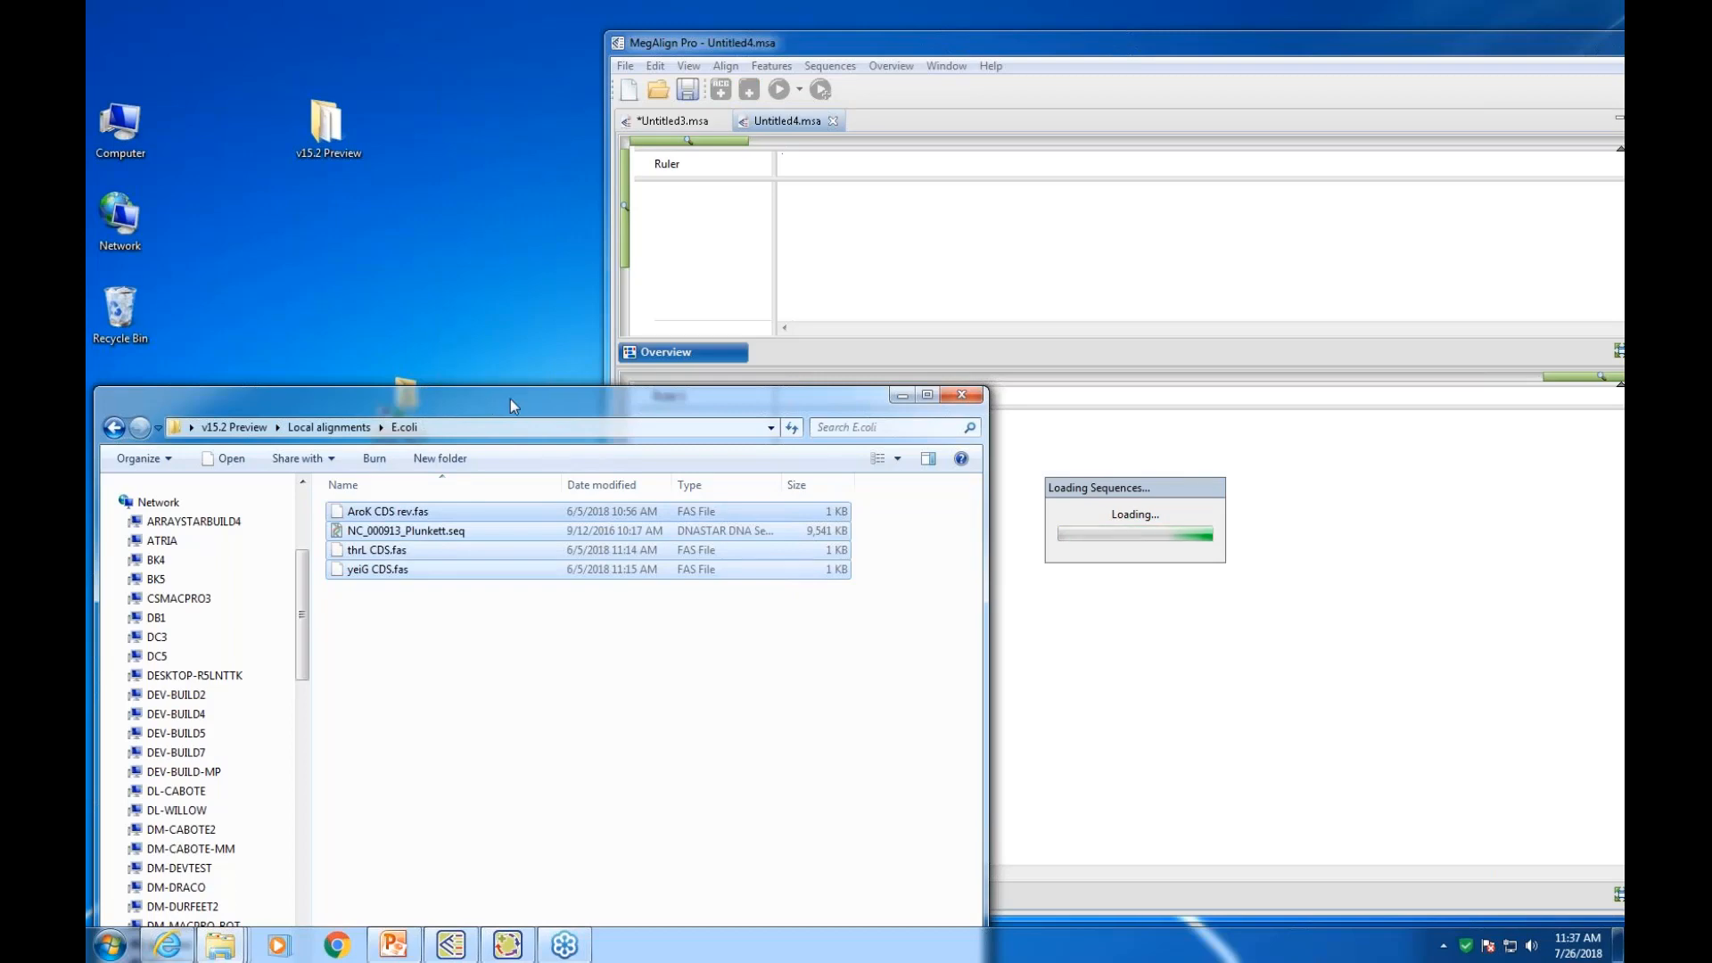
# Minimize the file browser and move the alignment project window so that all of it fits on the desktop
pyautogui.moveTo(580, 396); pyautogui.dragTo(497, 577)
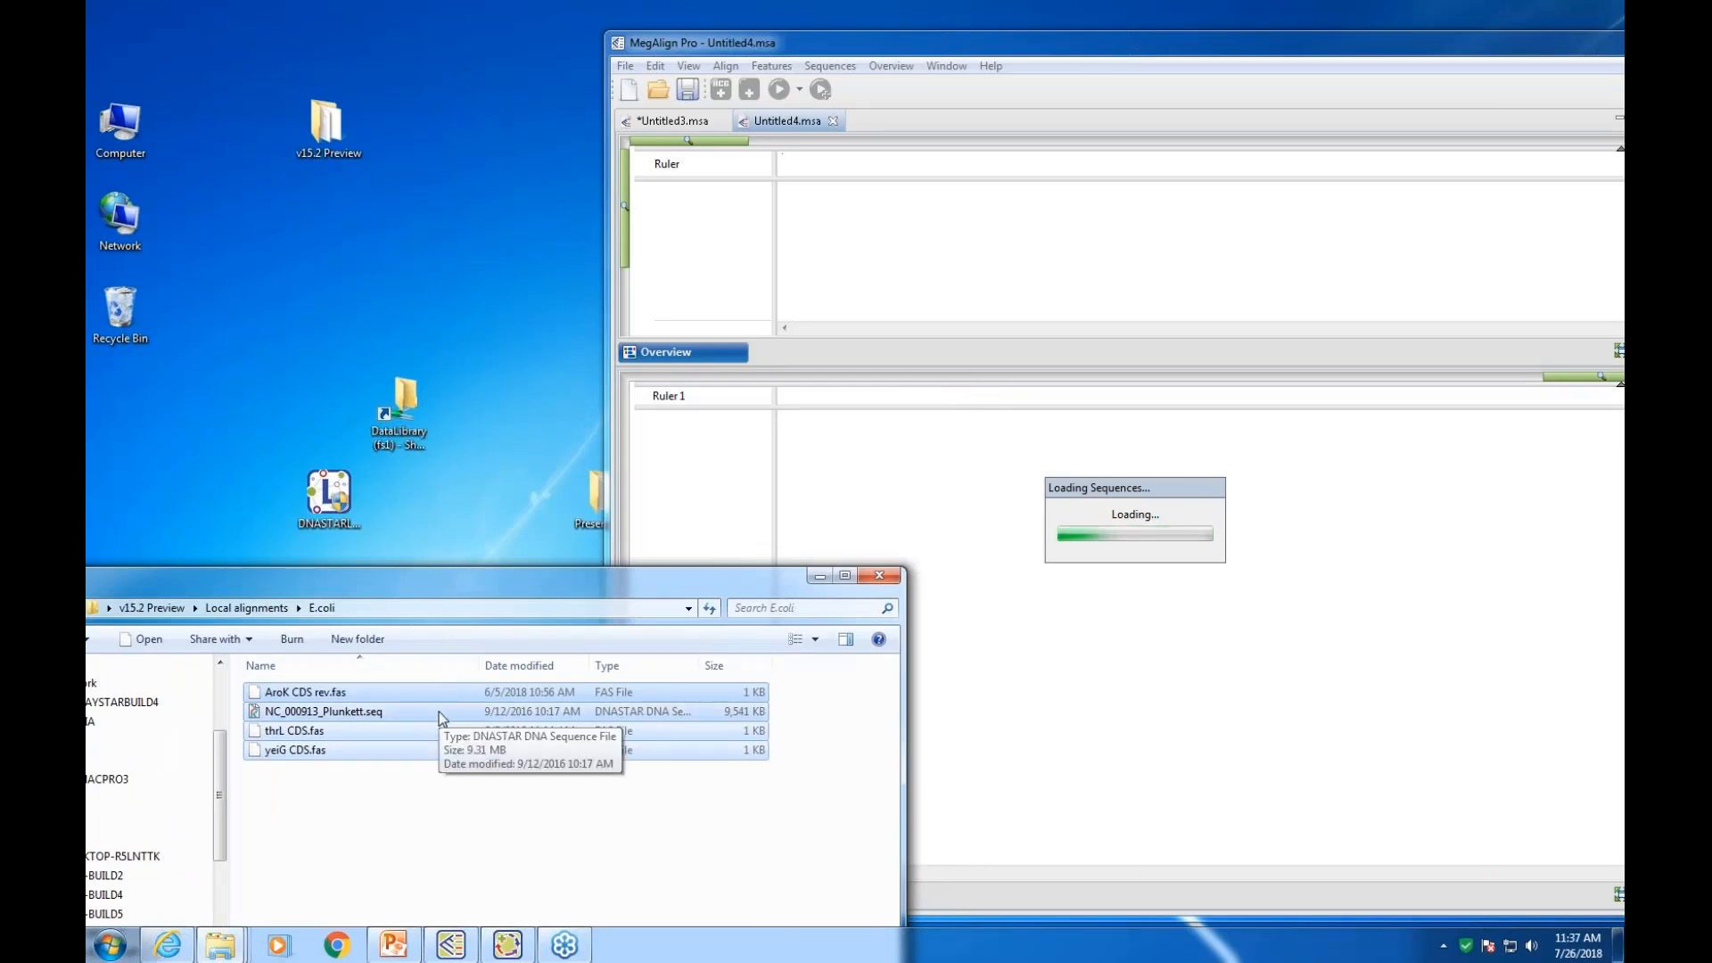
pyautogui.click(819, 577)
pyautogui.click(1294, 494)
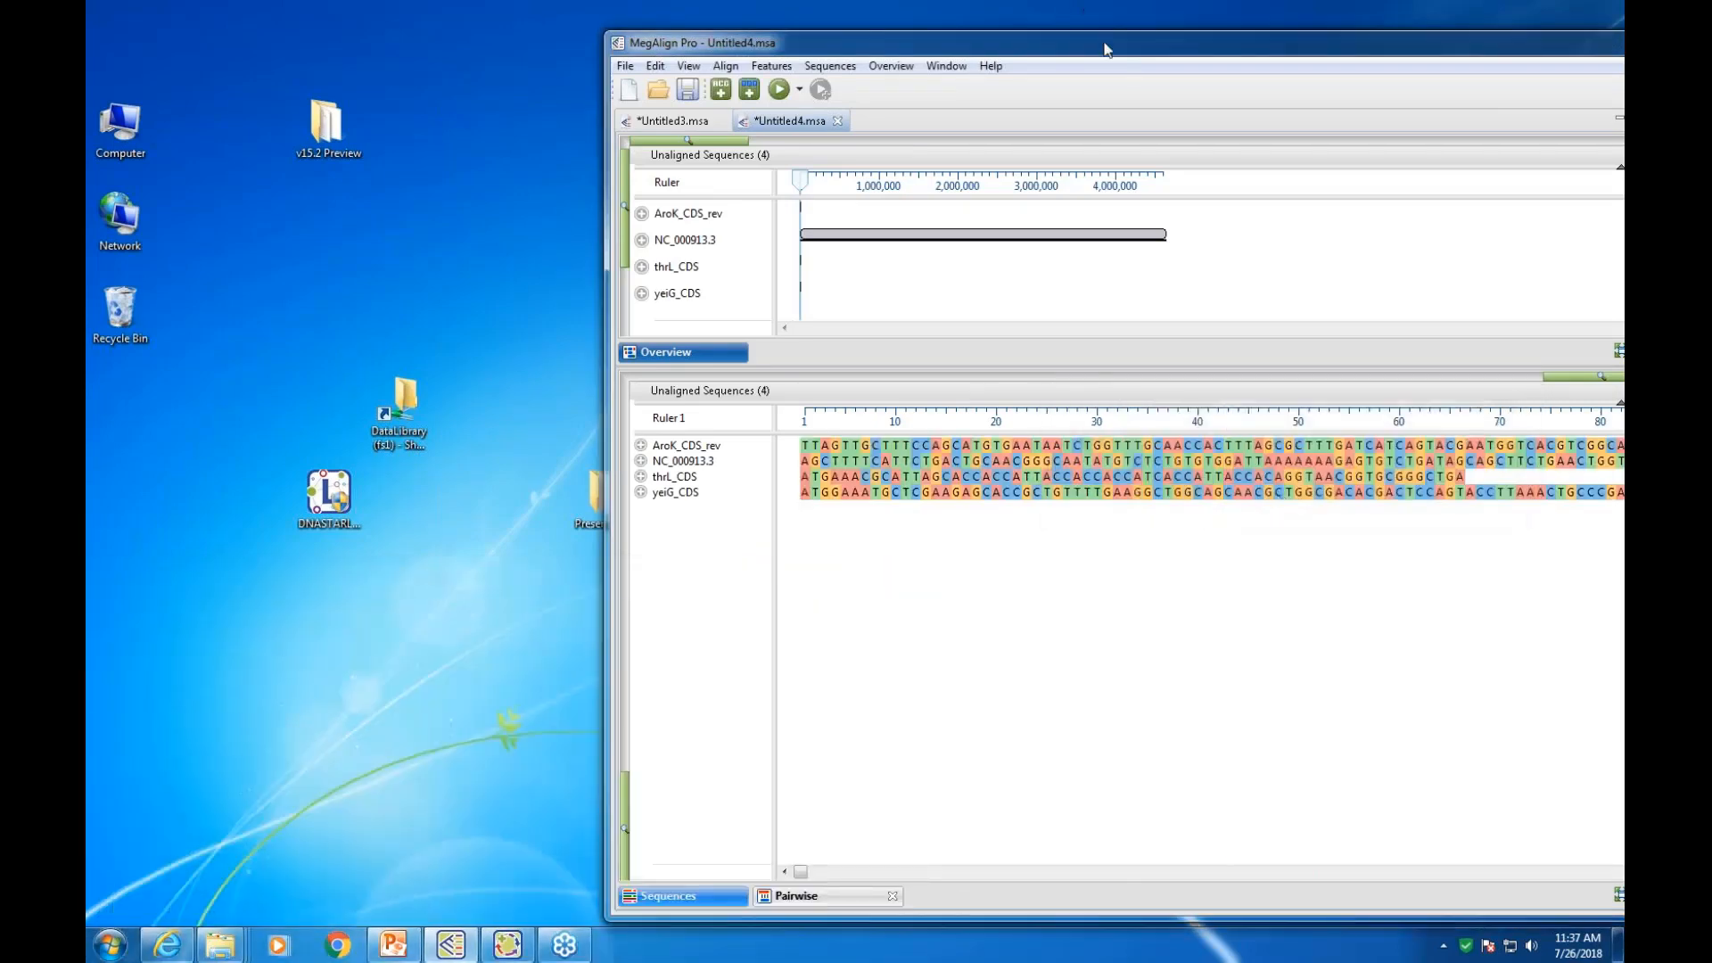
pyautogui.moveTo(1107, 50); pyautogui.dragTo(719, 41)
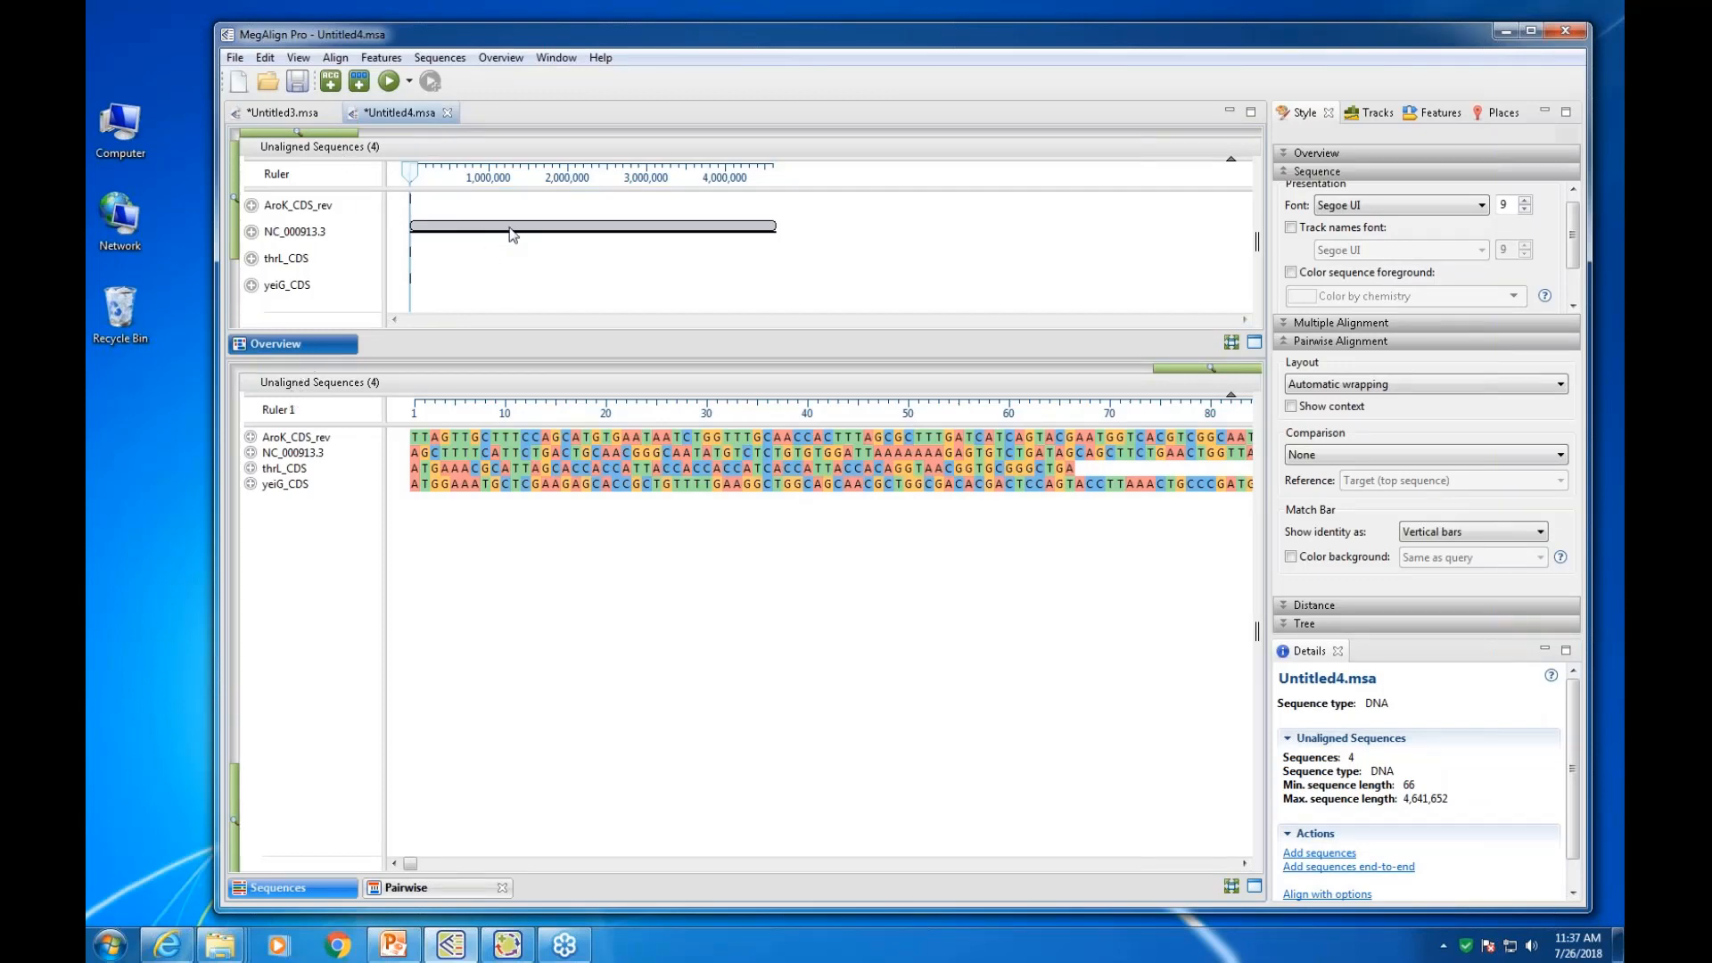
# Examine the start of the sequences in the overview at increasing magnification to compare the three CDS lengths with the NC_000913.3 genome
pyautogui.moveTo(507, 239)
pyautogui.click(345, 134)
pyautogui.moveTo(345, 134); pyautogui.dragTo(503, 135)
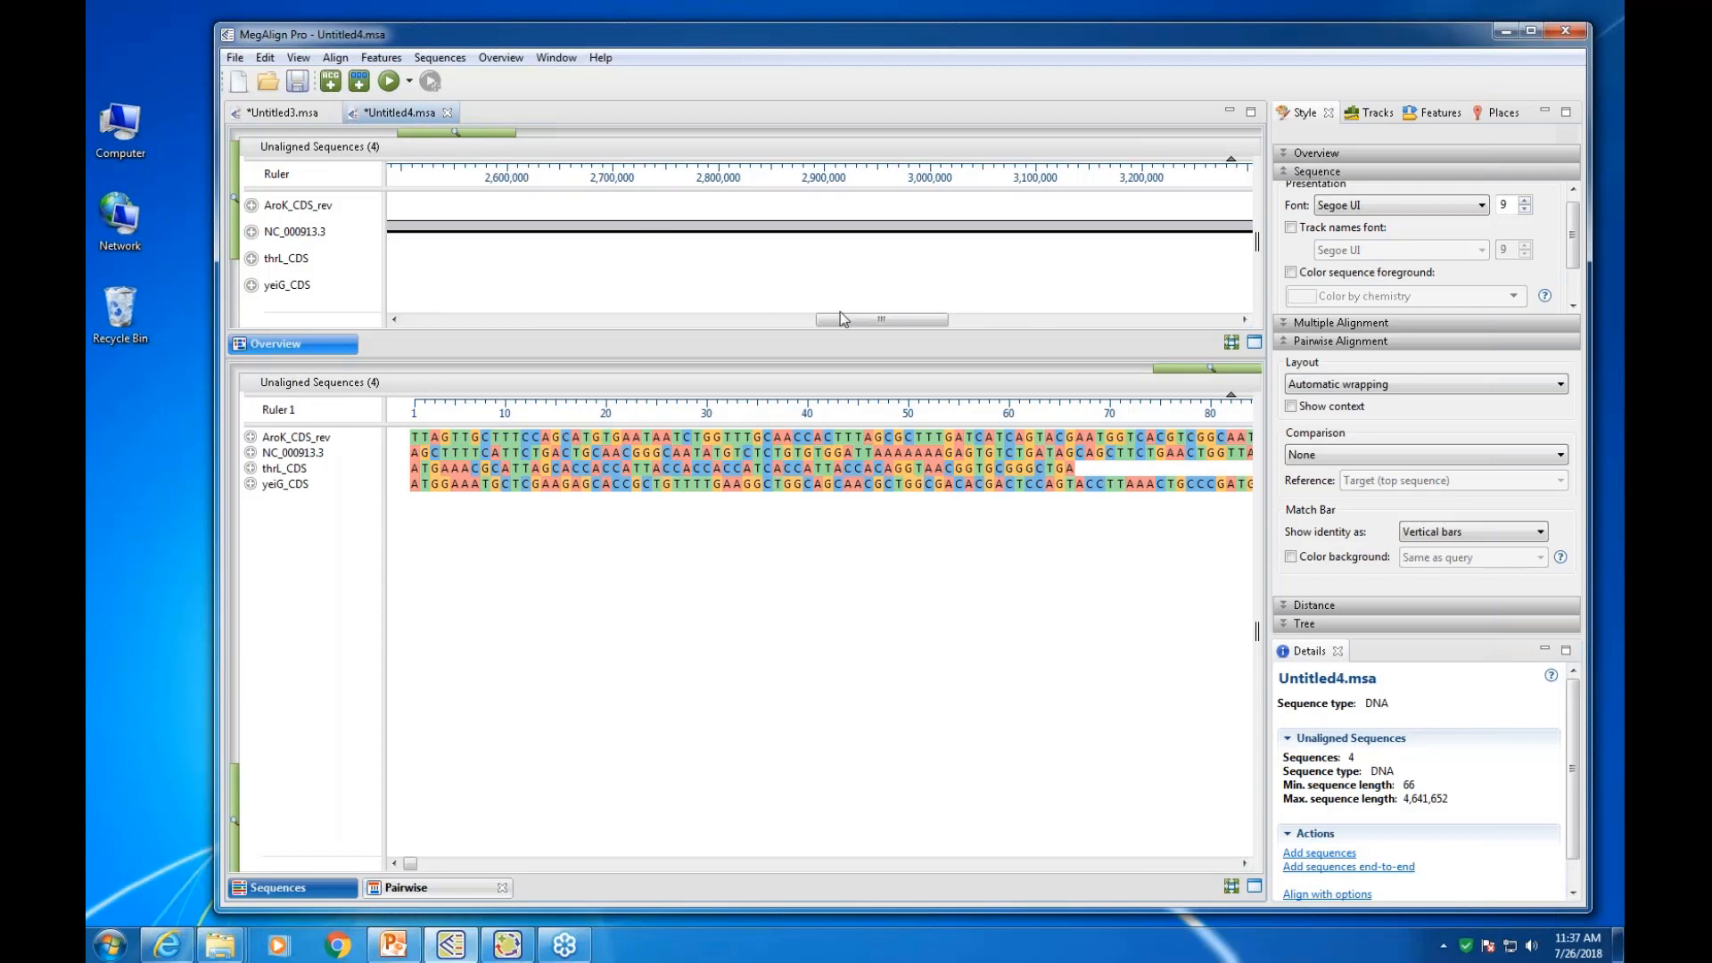
pyautogui.moveTo(745, 319); pyautogui.dragTo(388, 322)
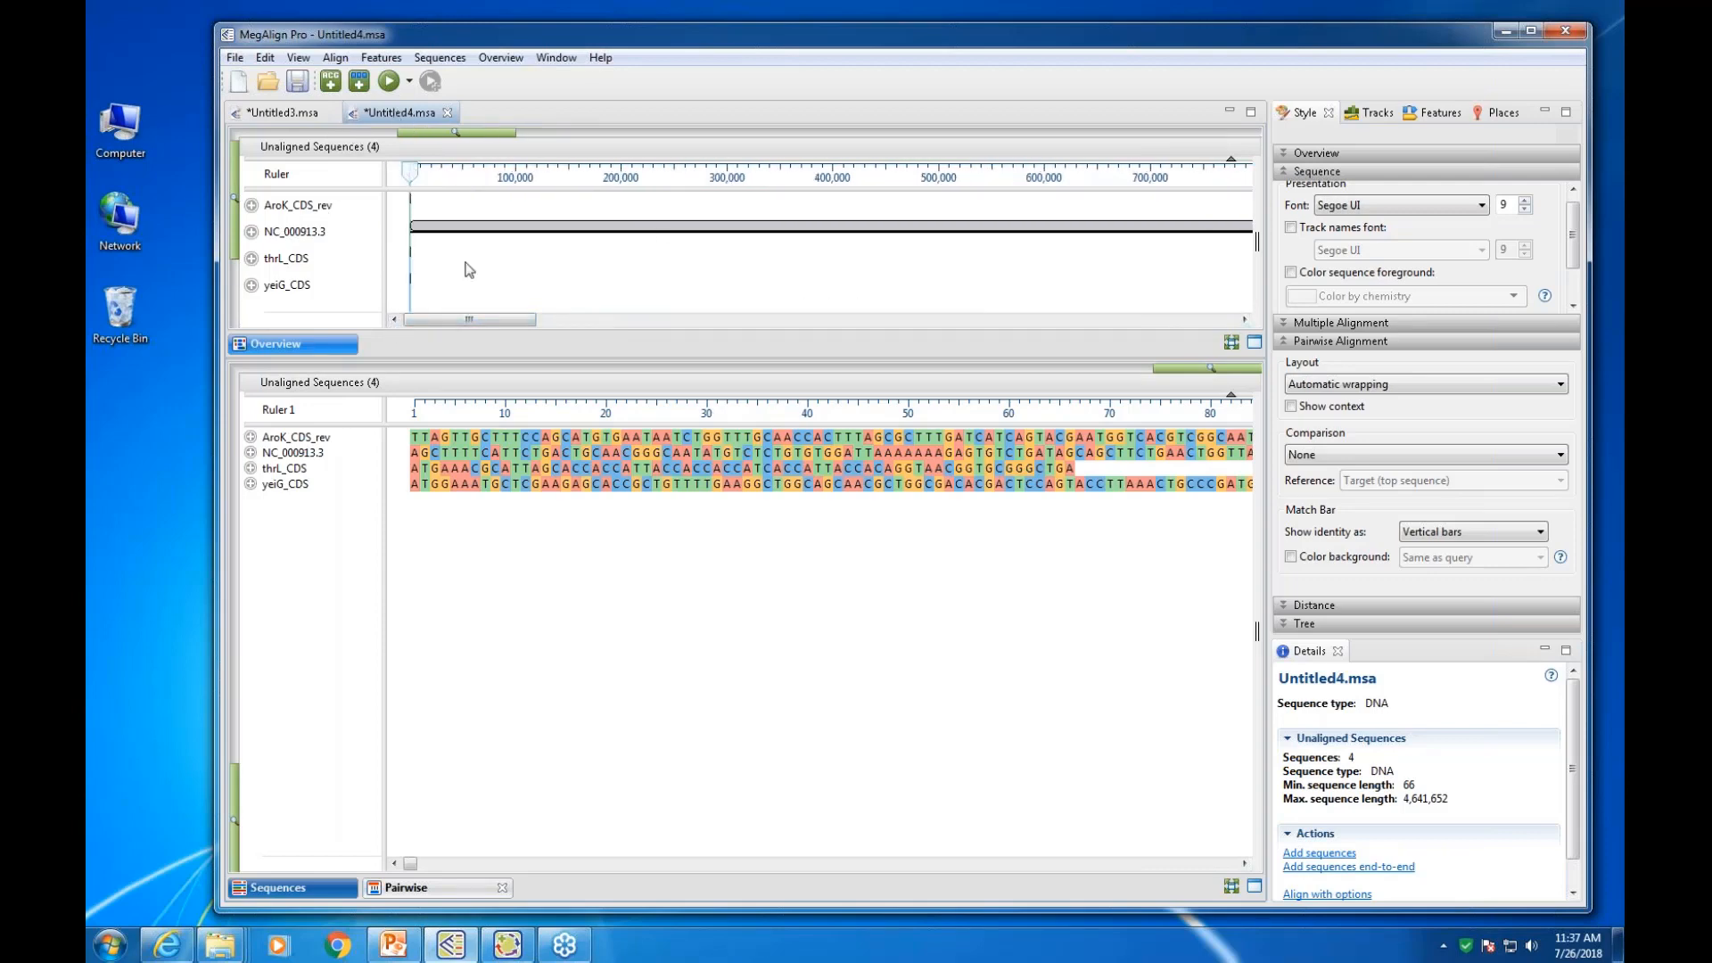
pyautogui.moveTo(433, 249)
pyautogui.moveTo(446, 130); pyautogui.dragTo(753, 132)
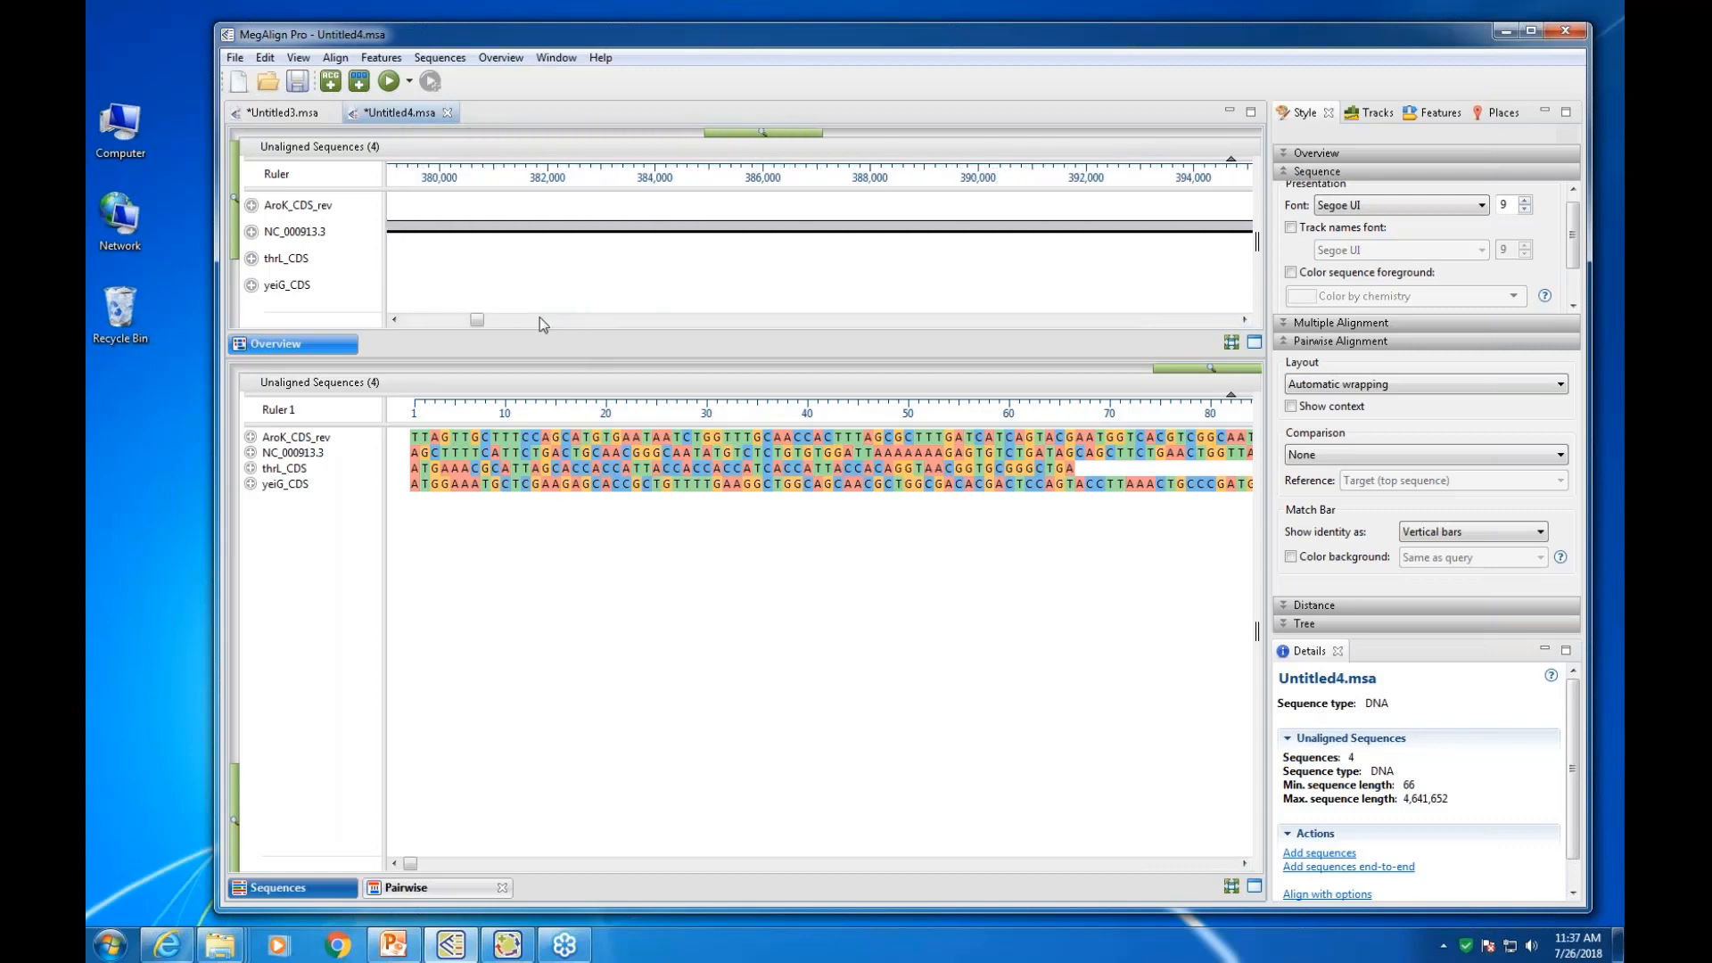
pyautogui.moveTo(425, 321); pyautogui.dragTo(388, 326)
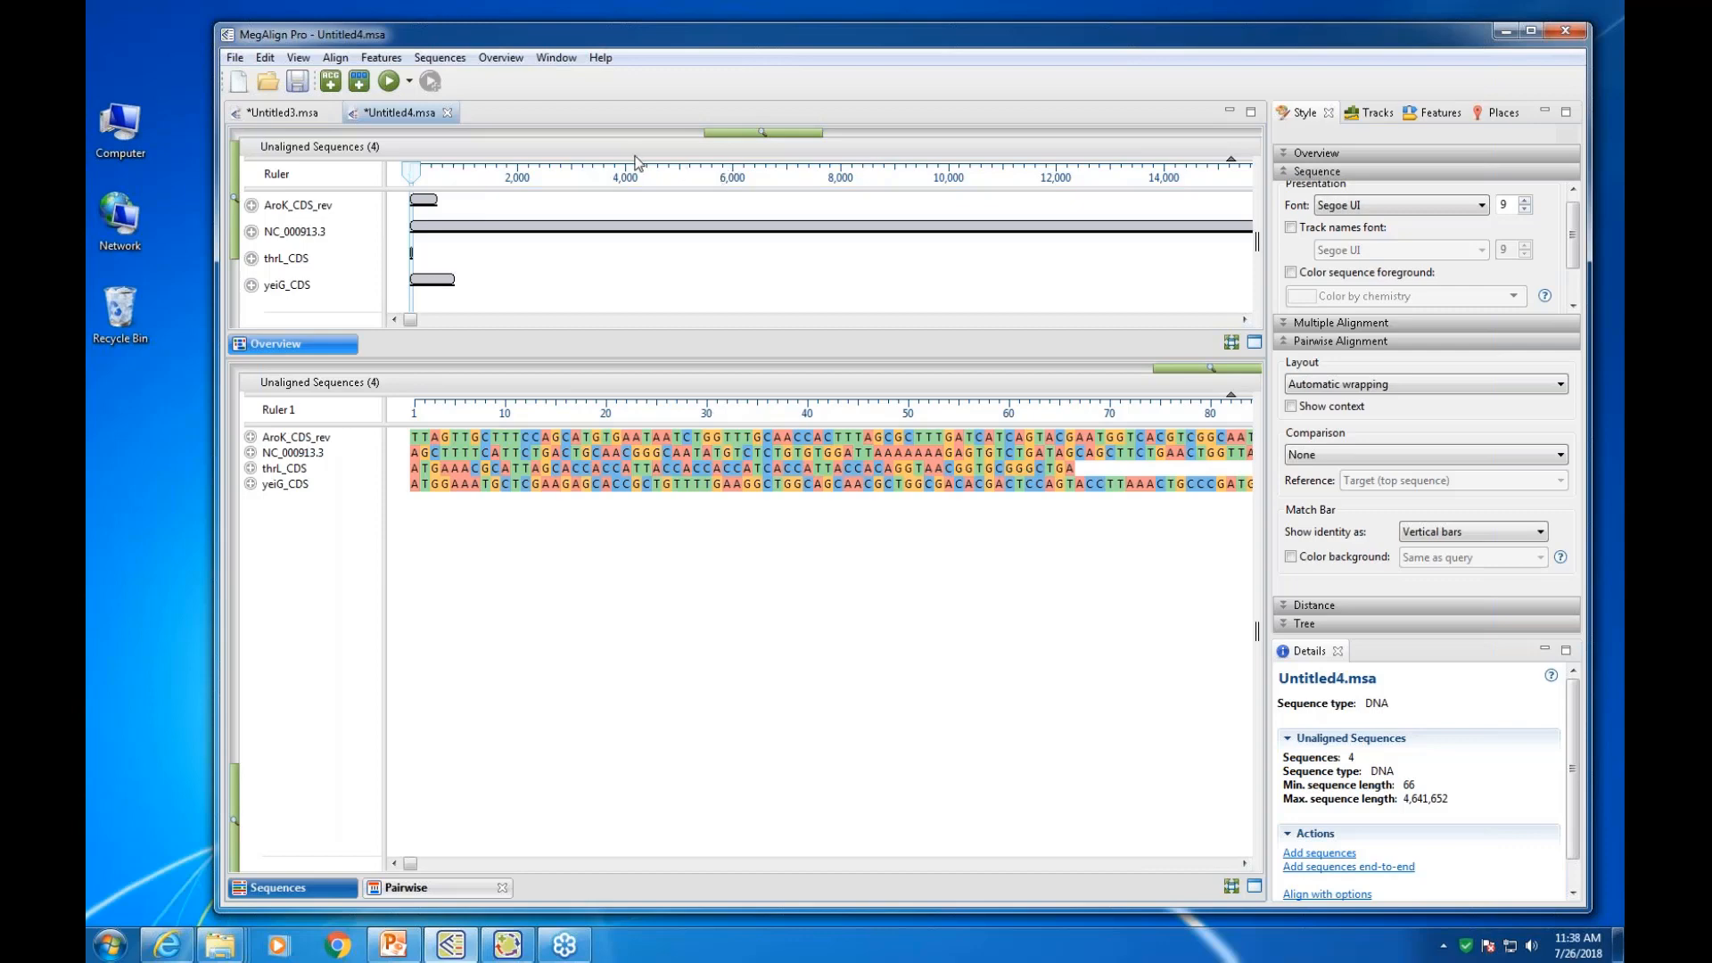
# Create a pairwise alignment with NC_000913.3 as the target and AroK_CDS_rev as the query sequence
pyautogui.click(460, 888)
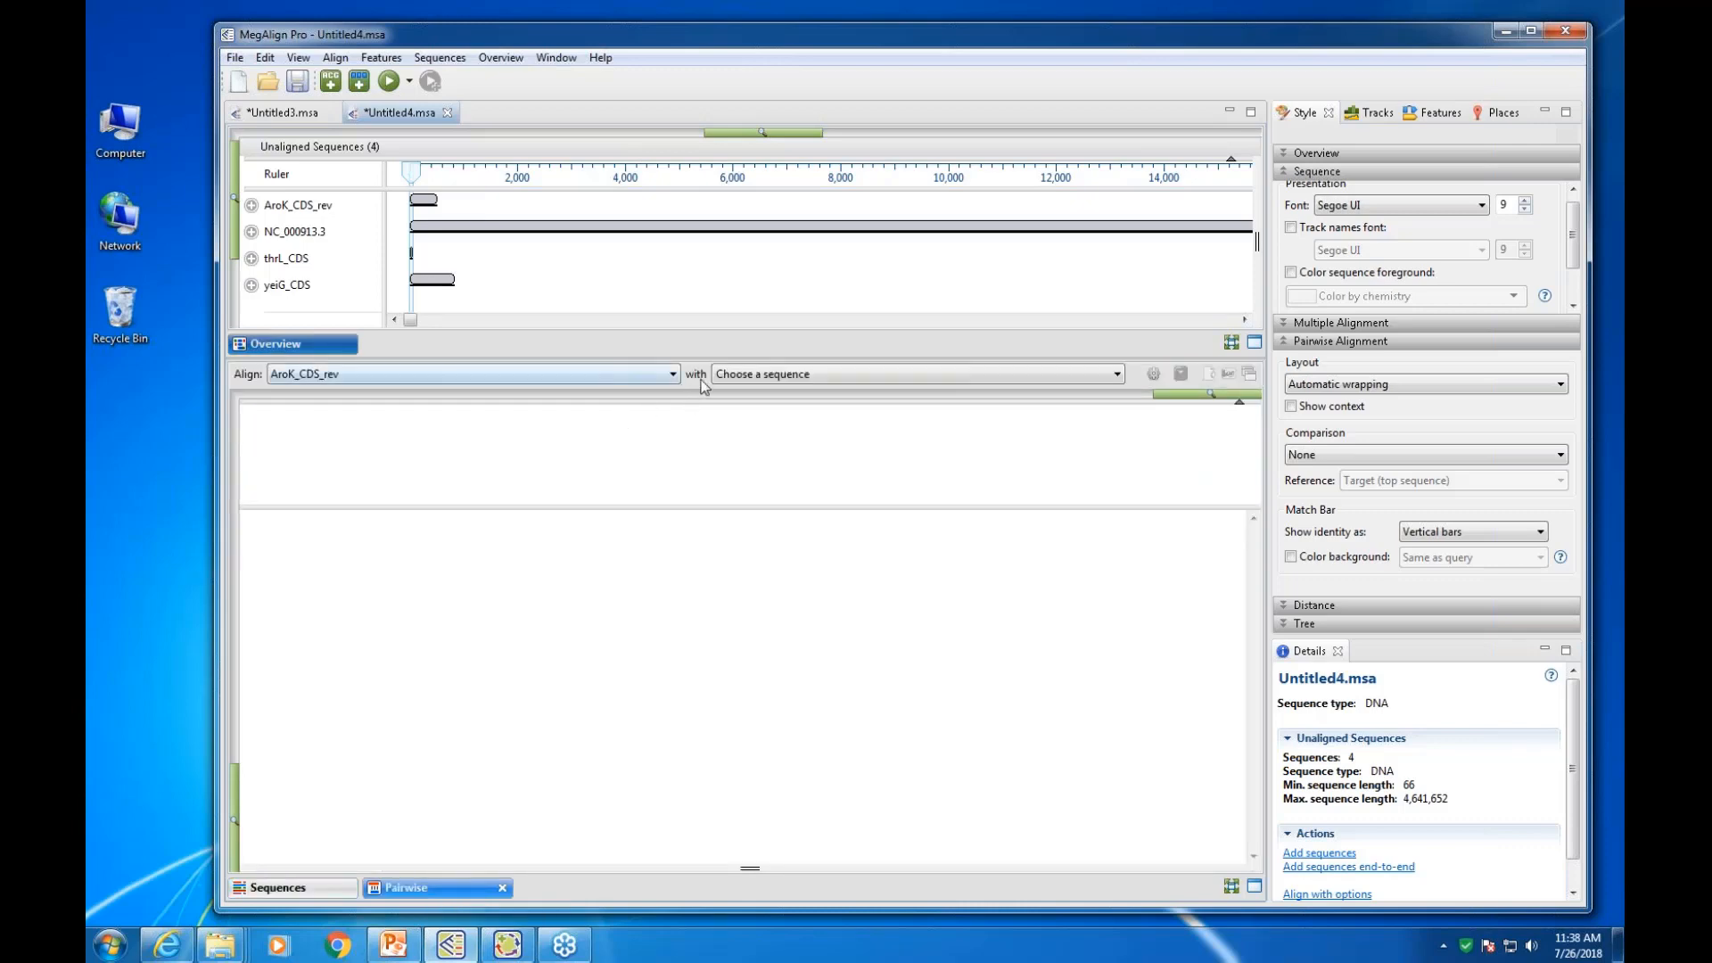
pyautogui.click(593, 377)
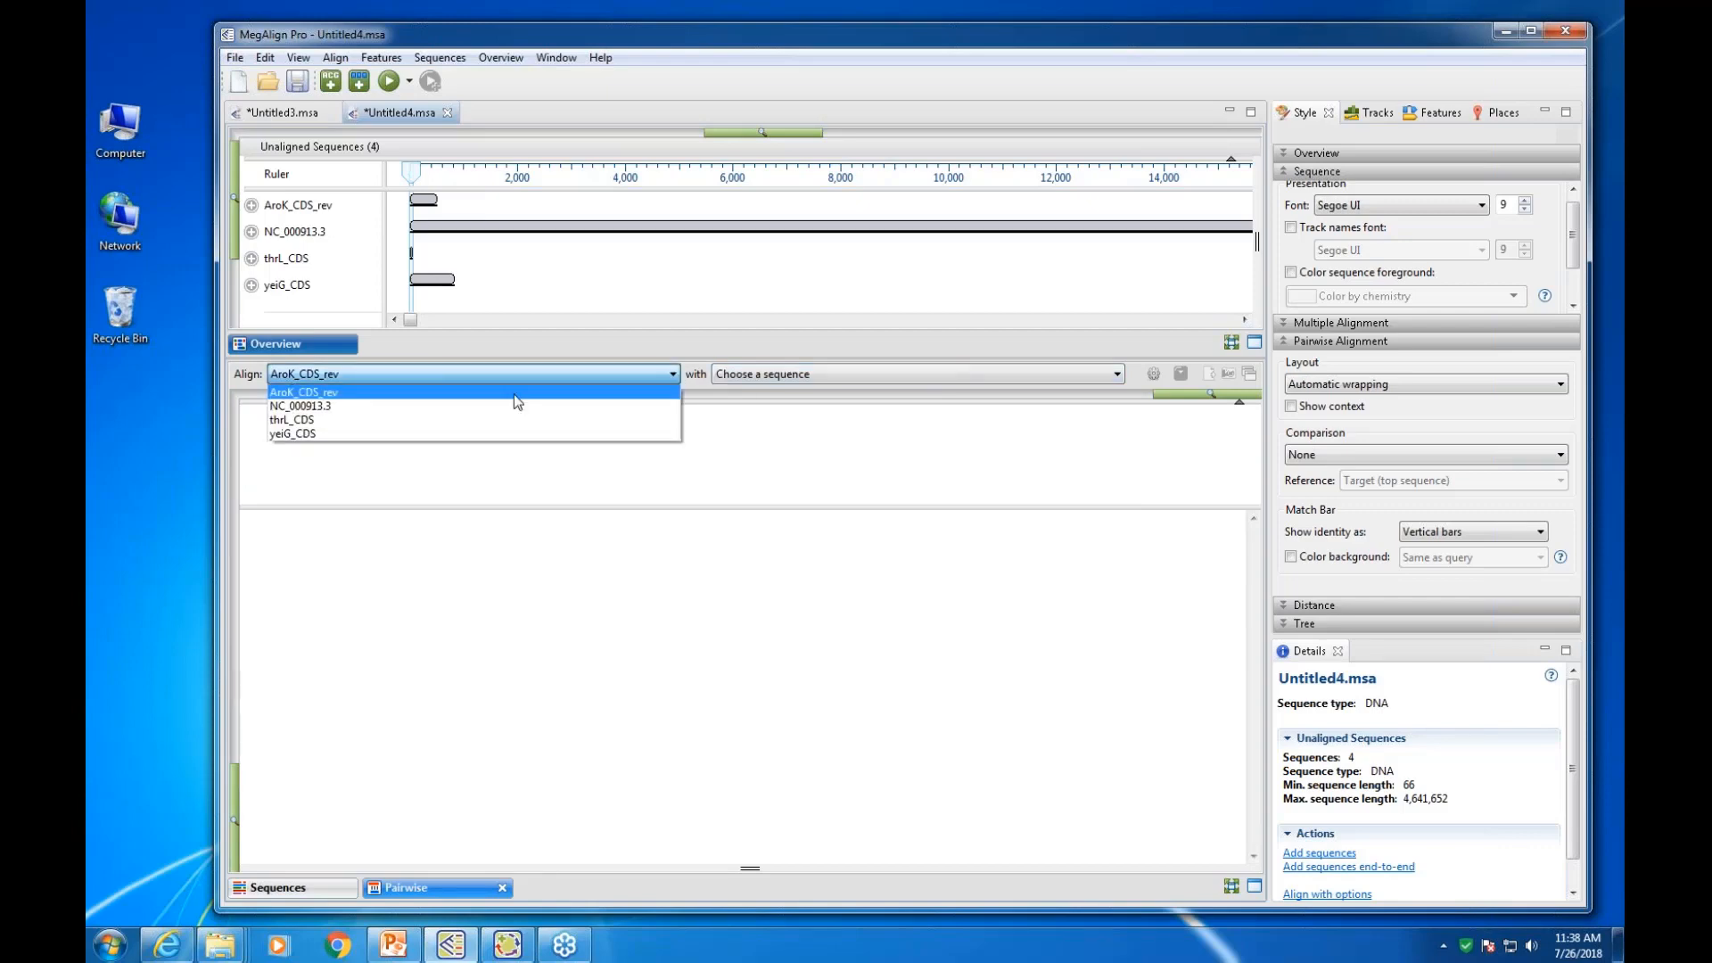
pyautogui.click(365, 406)
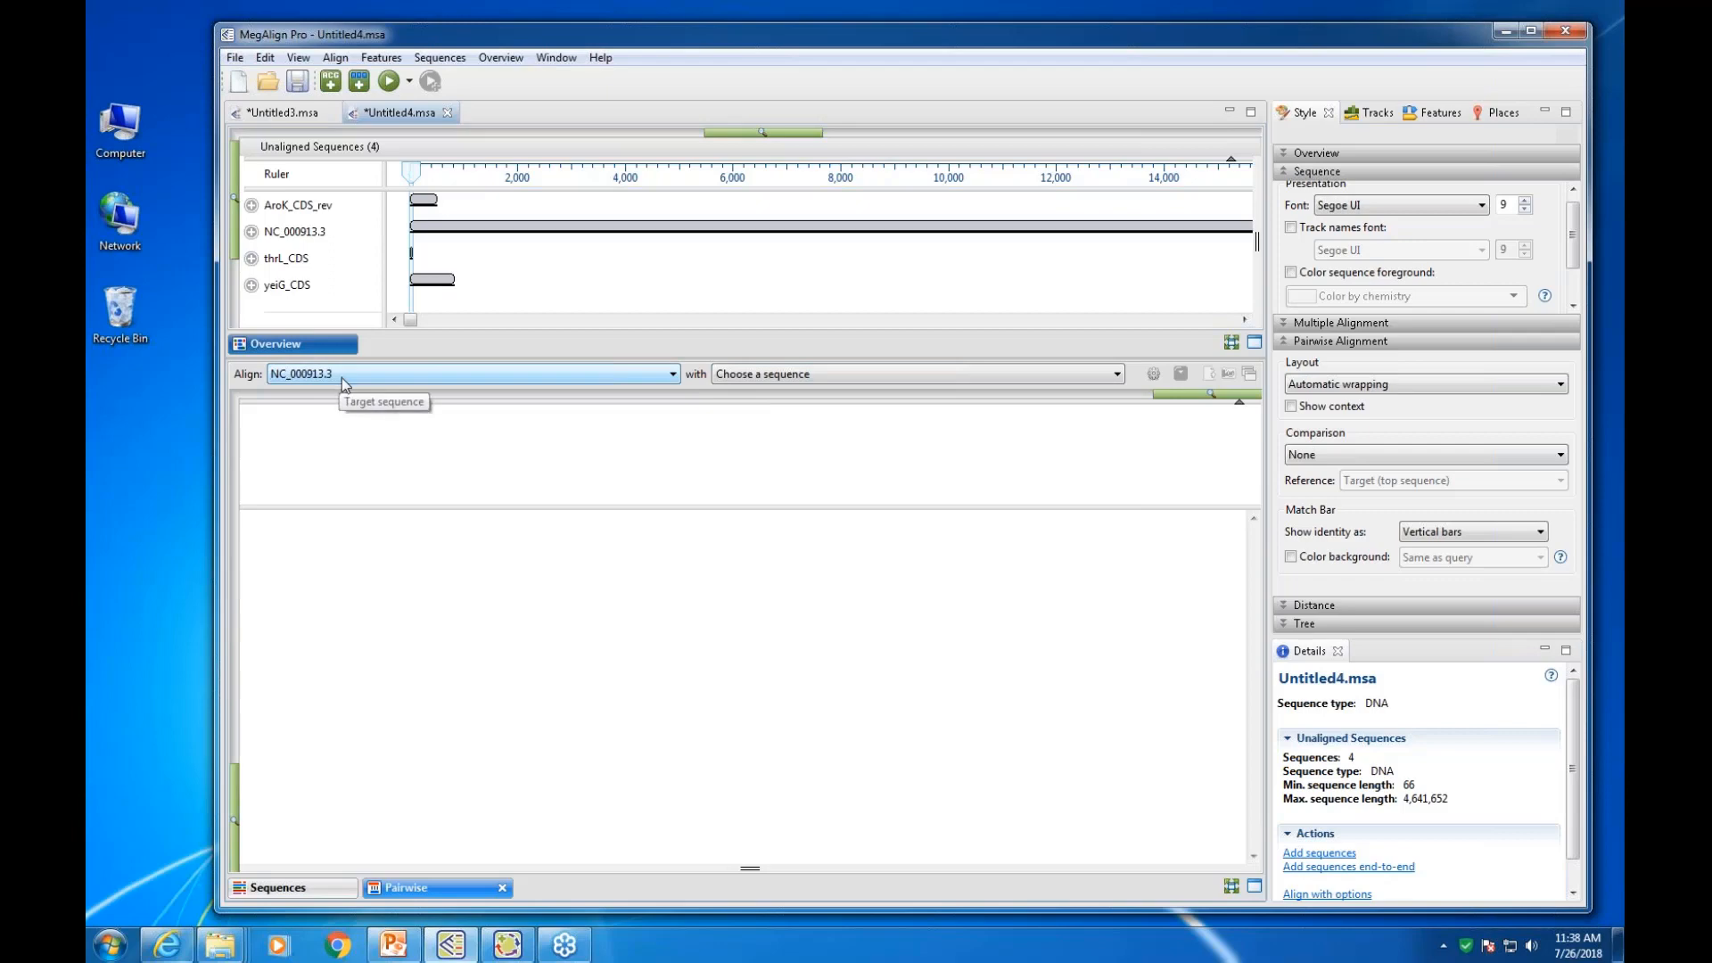
pyautogui.click(1117, 375)
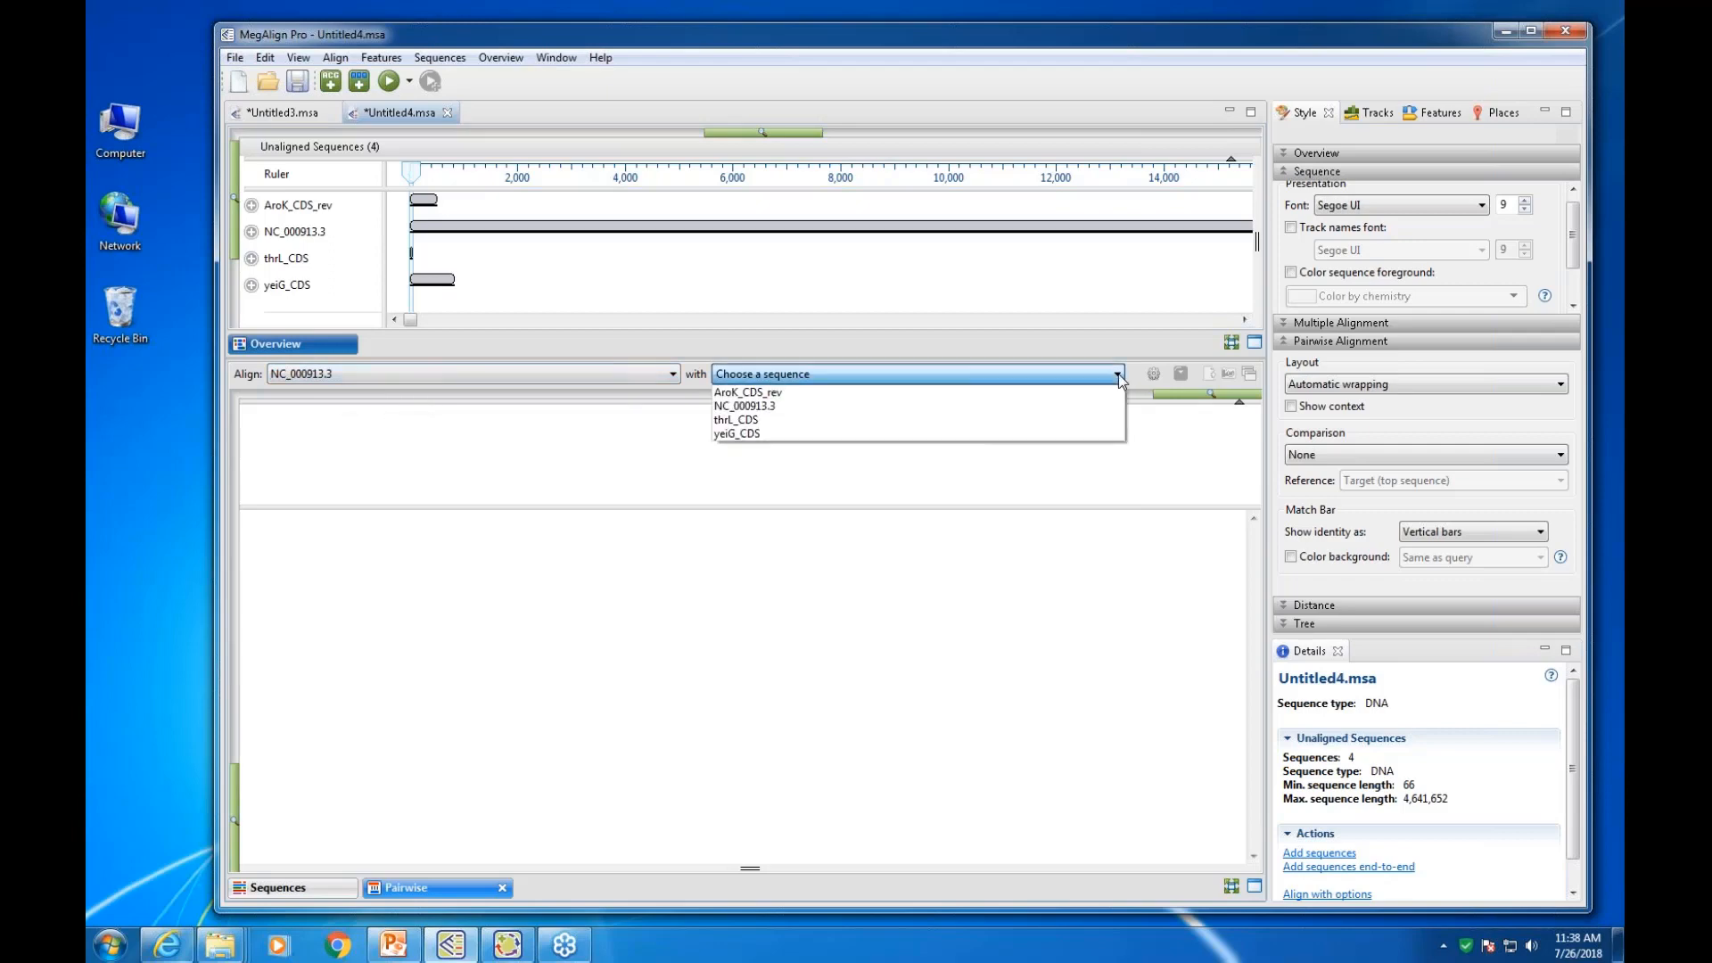
pyautogui.click(740, 392)
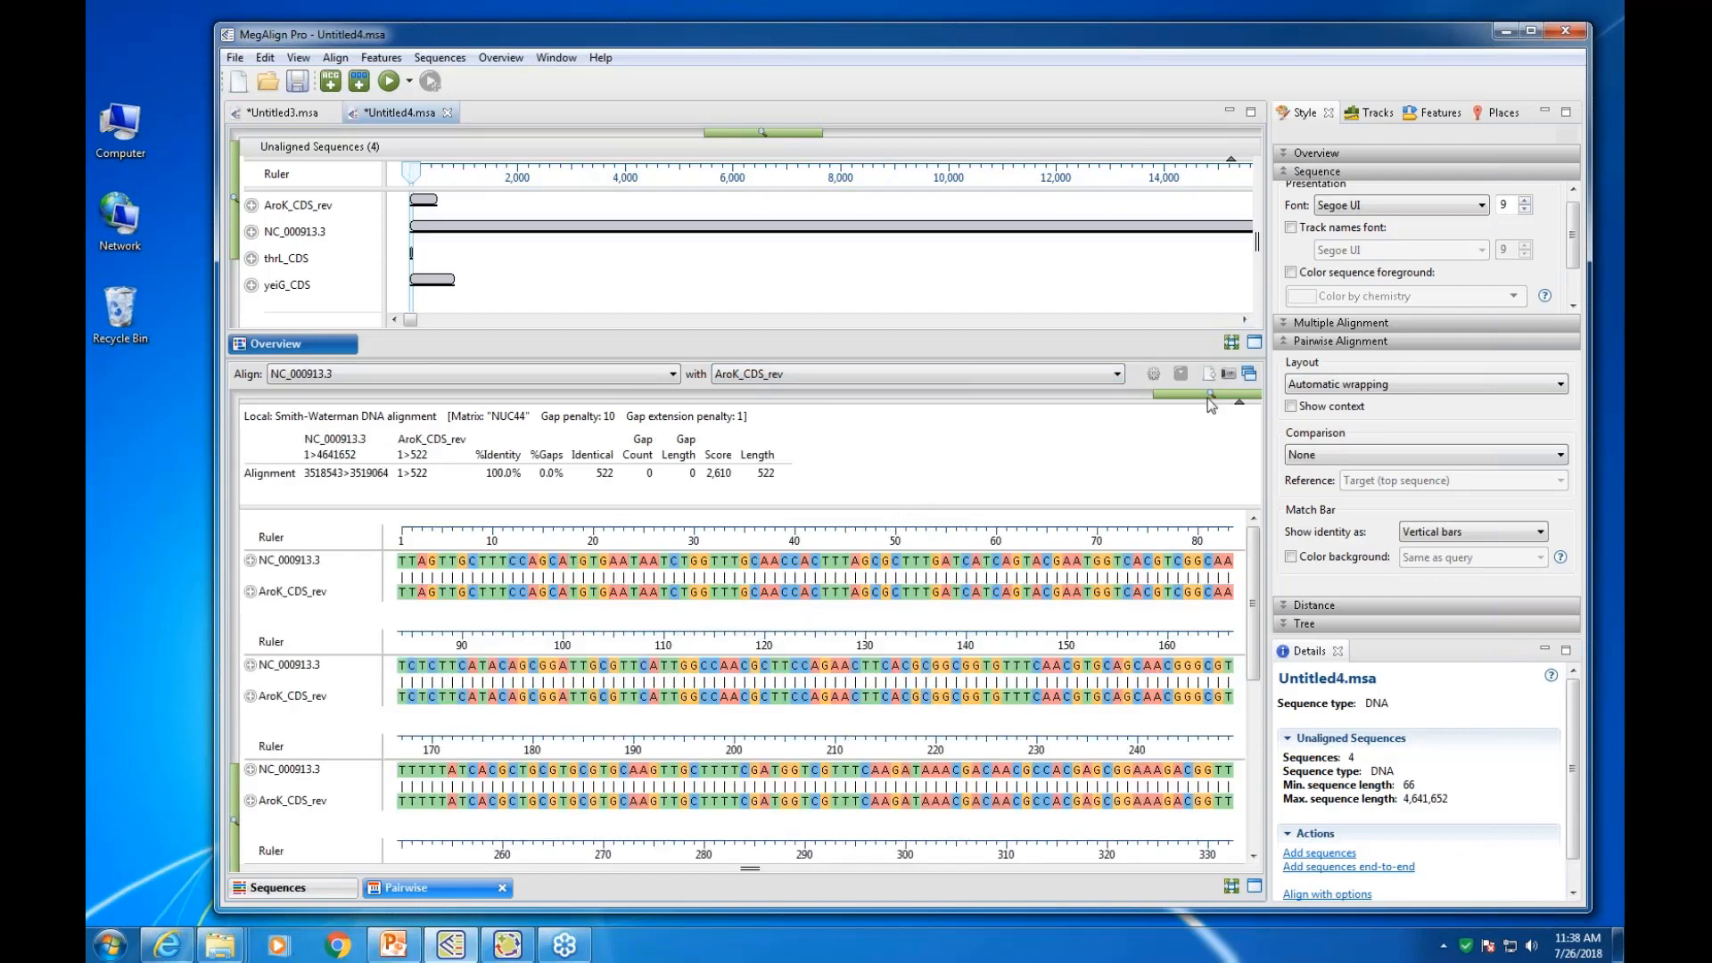
# Duplicate the pairwise view twice and align NC_000913.3 with thrL_CDS in the Pairwise 1 view
pyautogui.click(1250, 376)
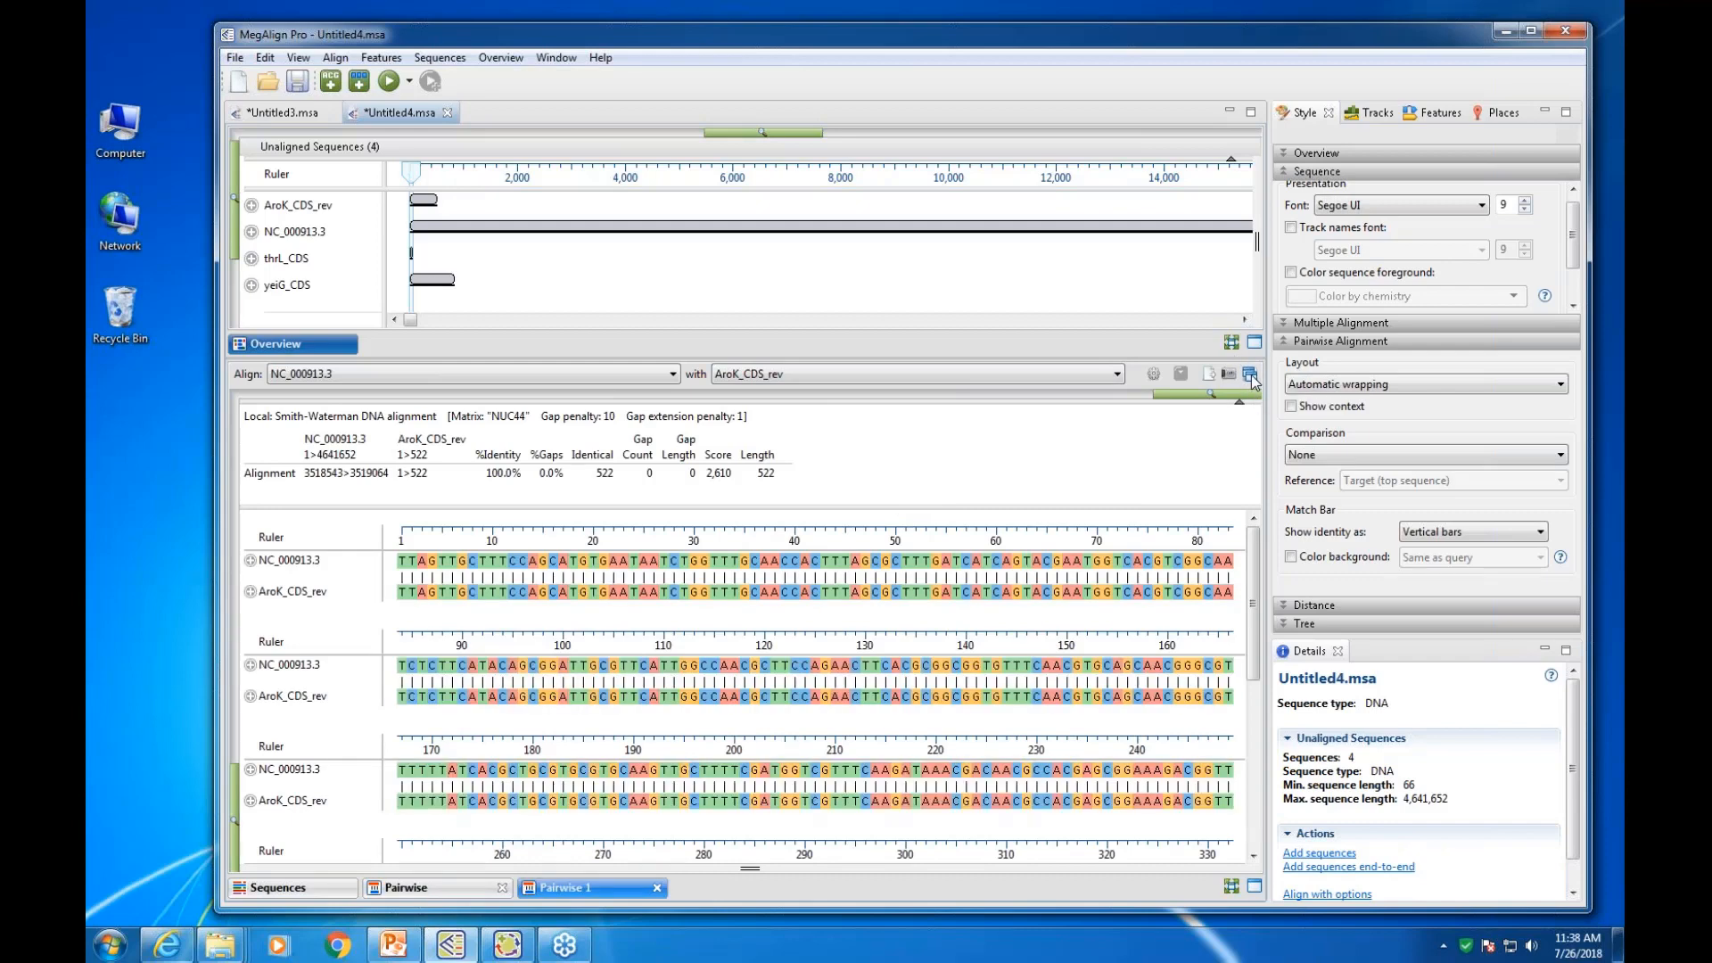
pyautogui.click(1251, 376)
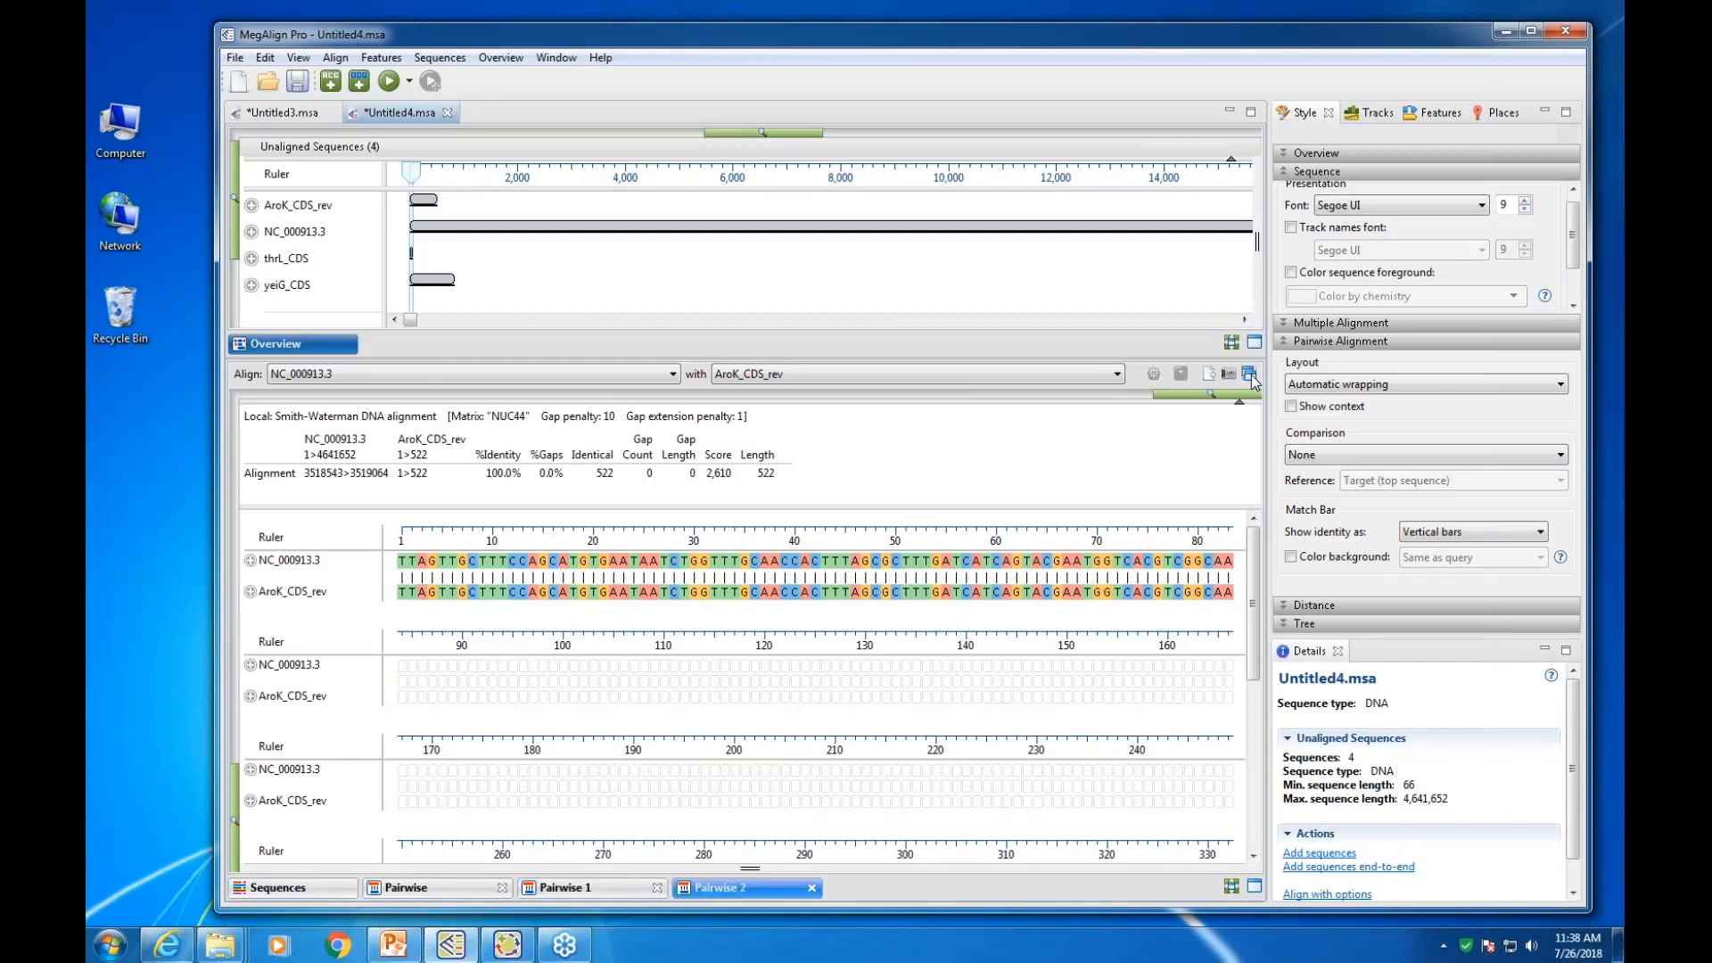
pyautogui.click(596, 889)
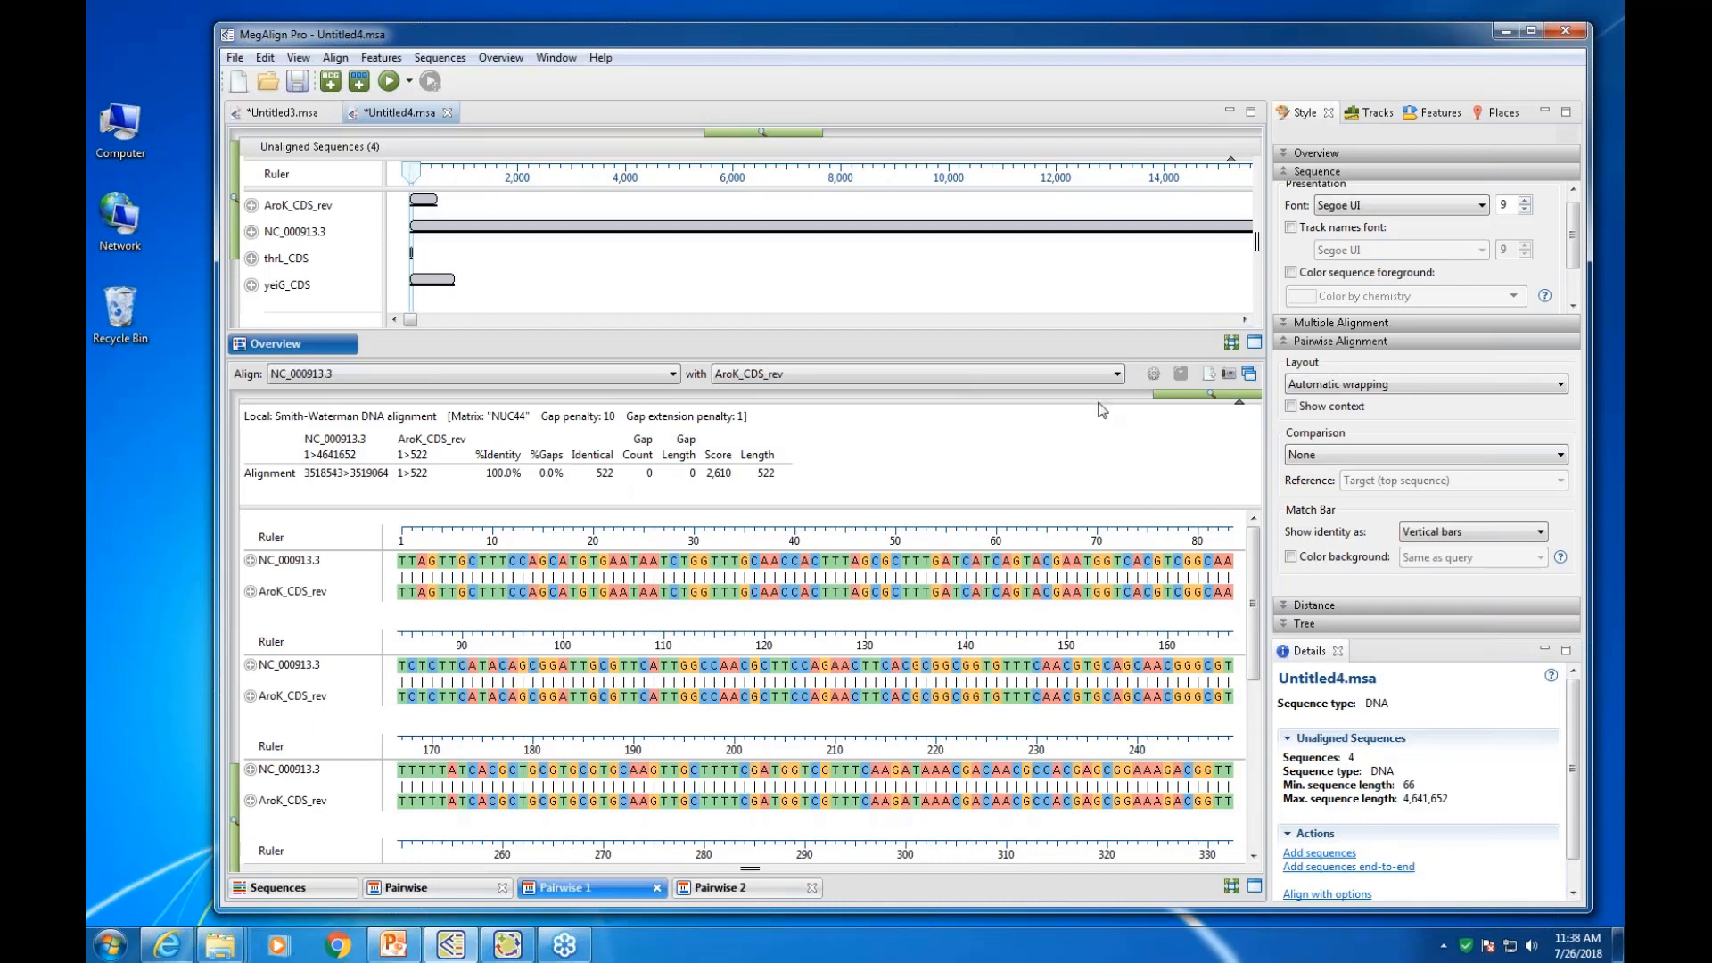
pyautogui.click(1116, 375)
pyautogui.click(738, 421)
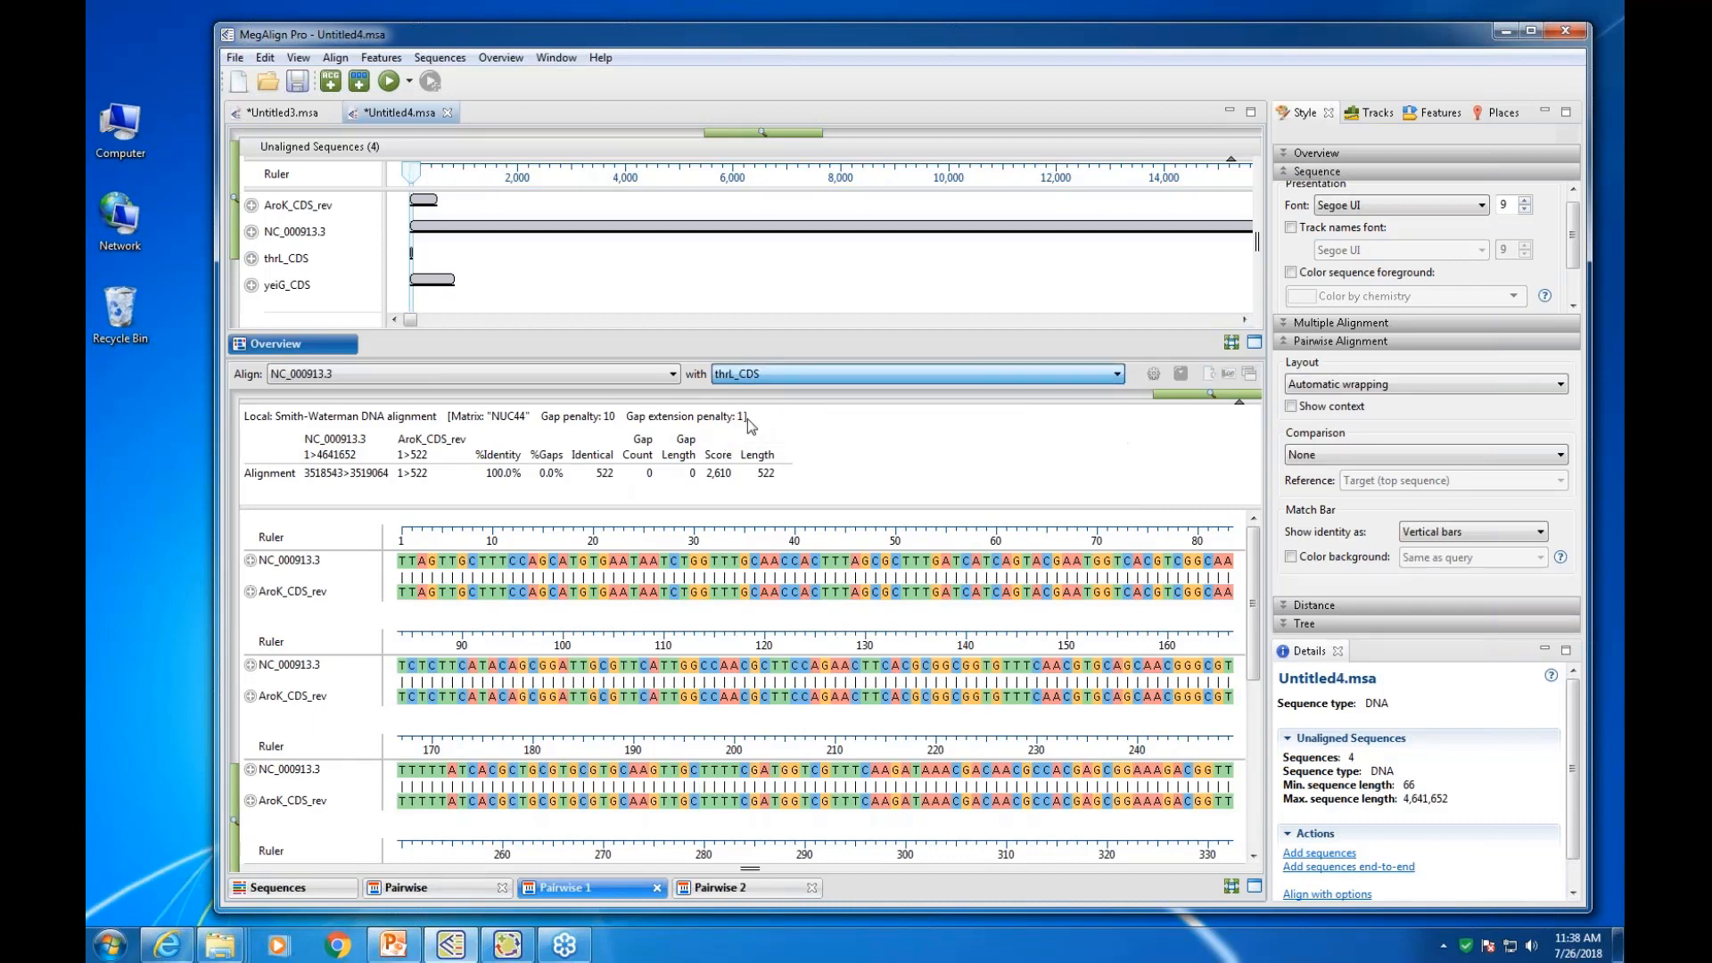
# Align NC_000913.3 with yeiG_CDS in the Pairwise 2 view
pyautogui.click(757, 889)
pyautogui.click(1120, 375)
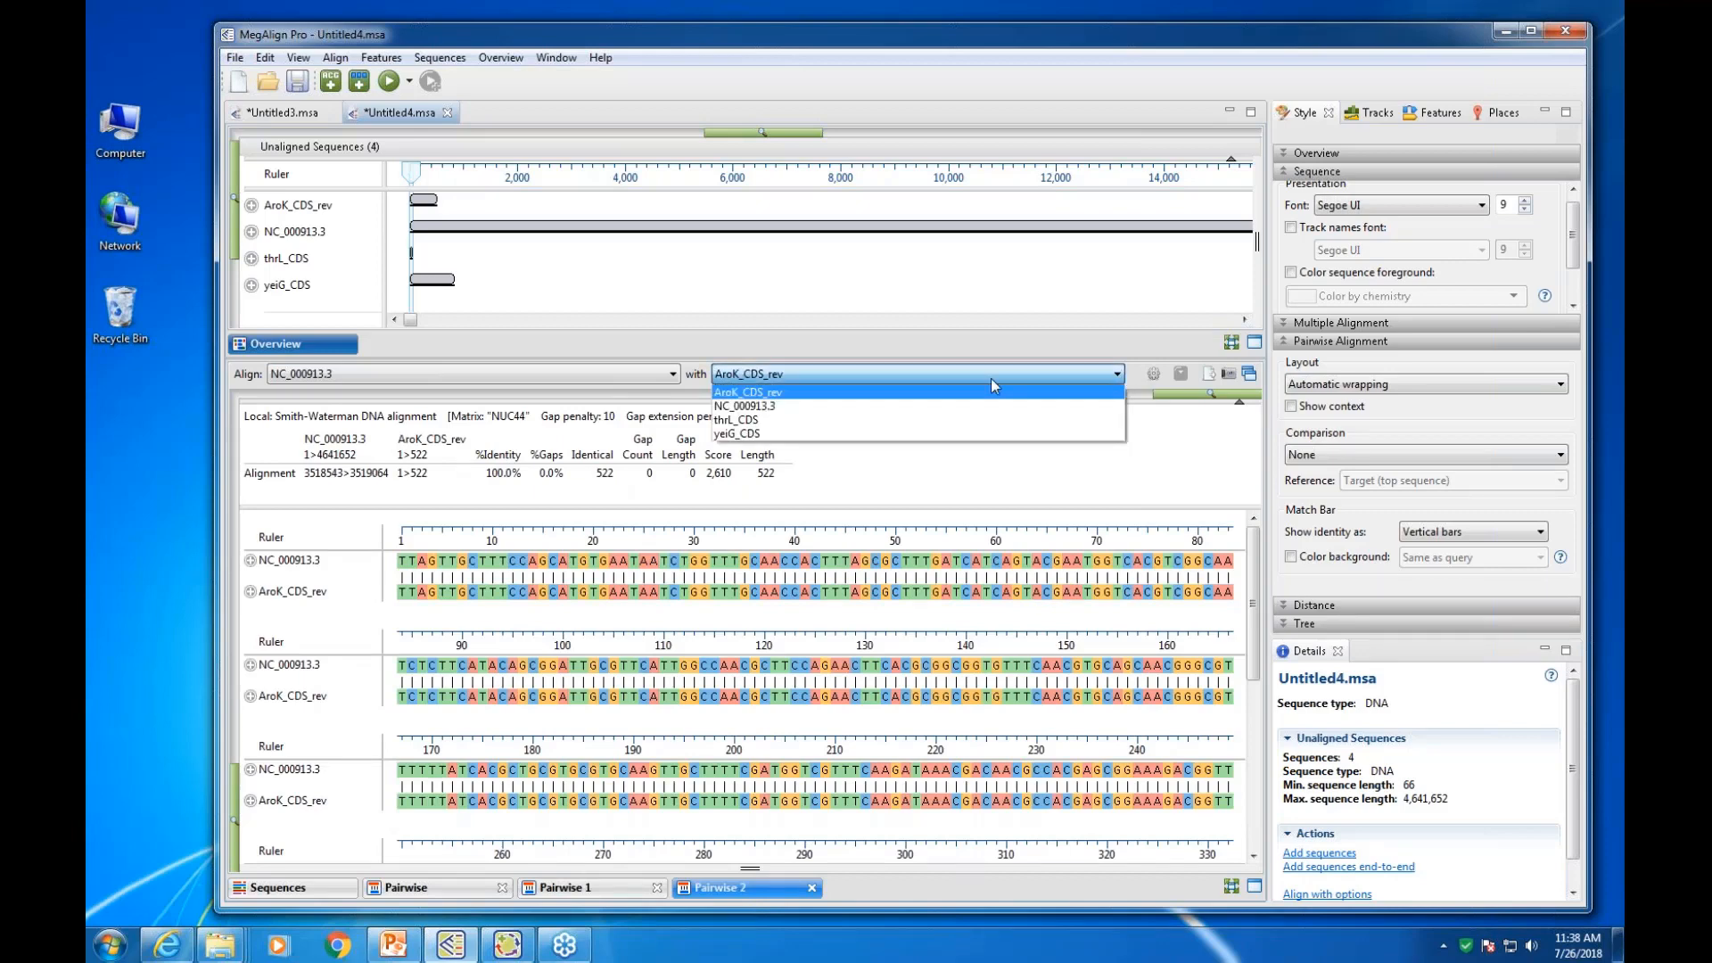
pyautogui.click(738, 437)
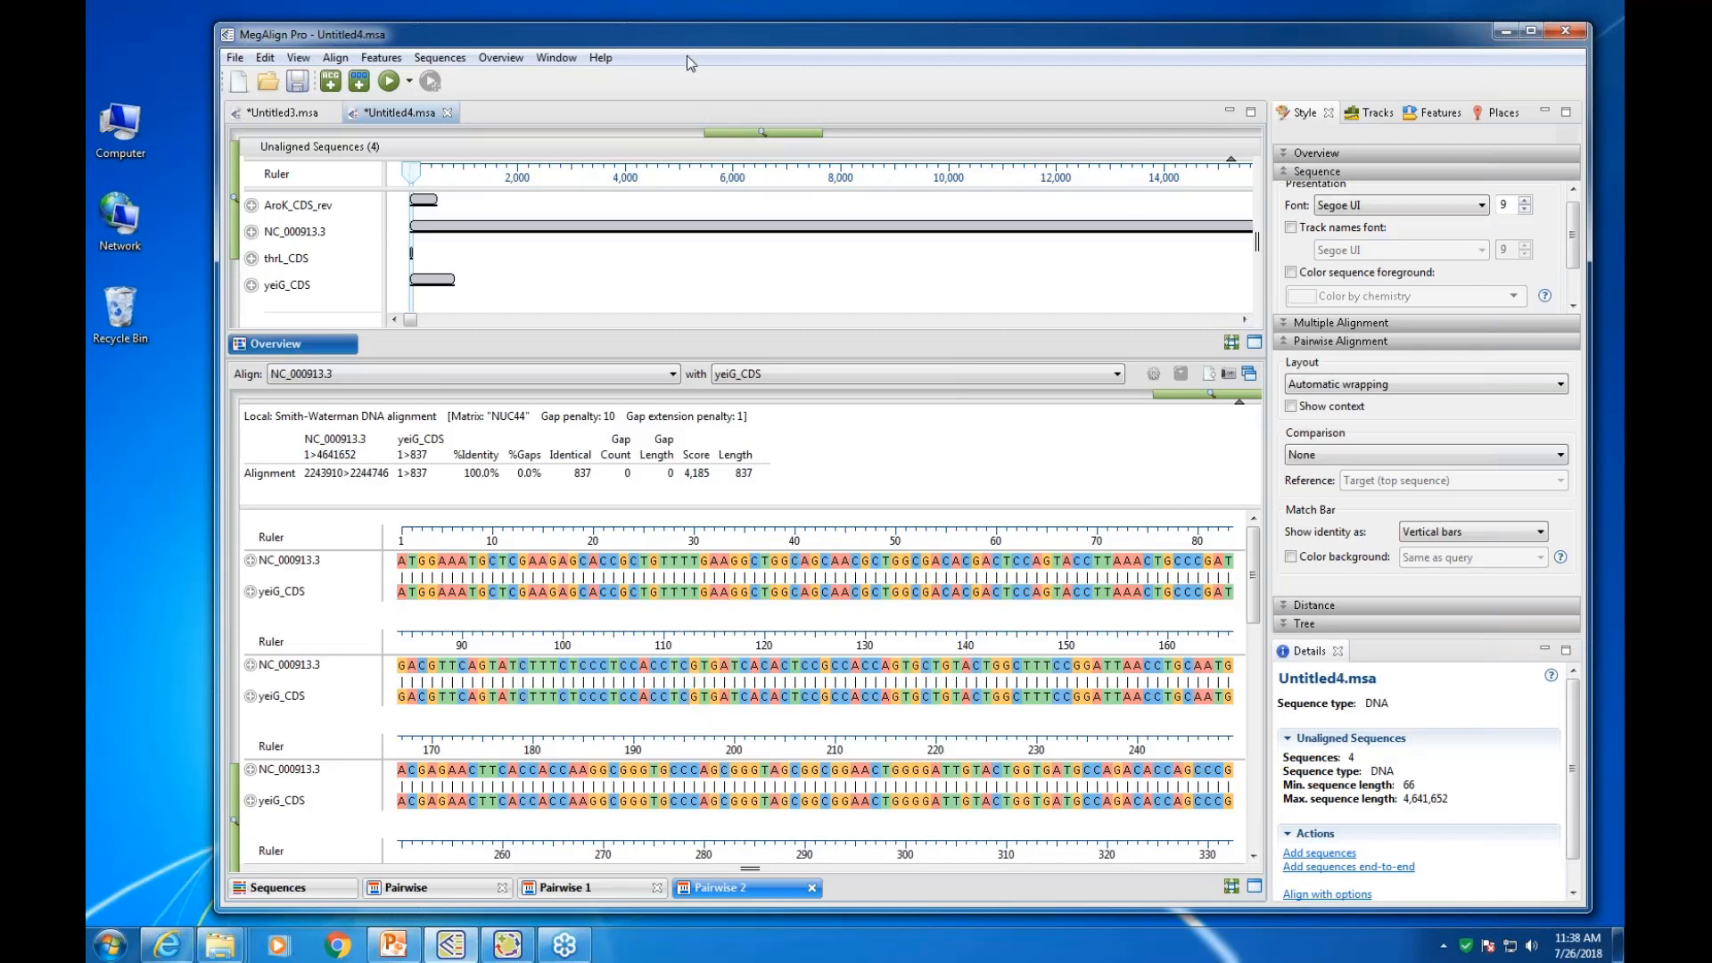
# Reposition the alignment window on the desktop and widen it slightly
pyautogui.moveTo(682, 39); pyautogui.dragTo(581, 32)
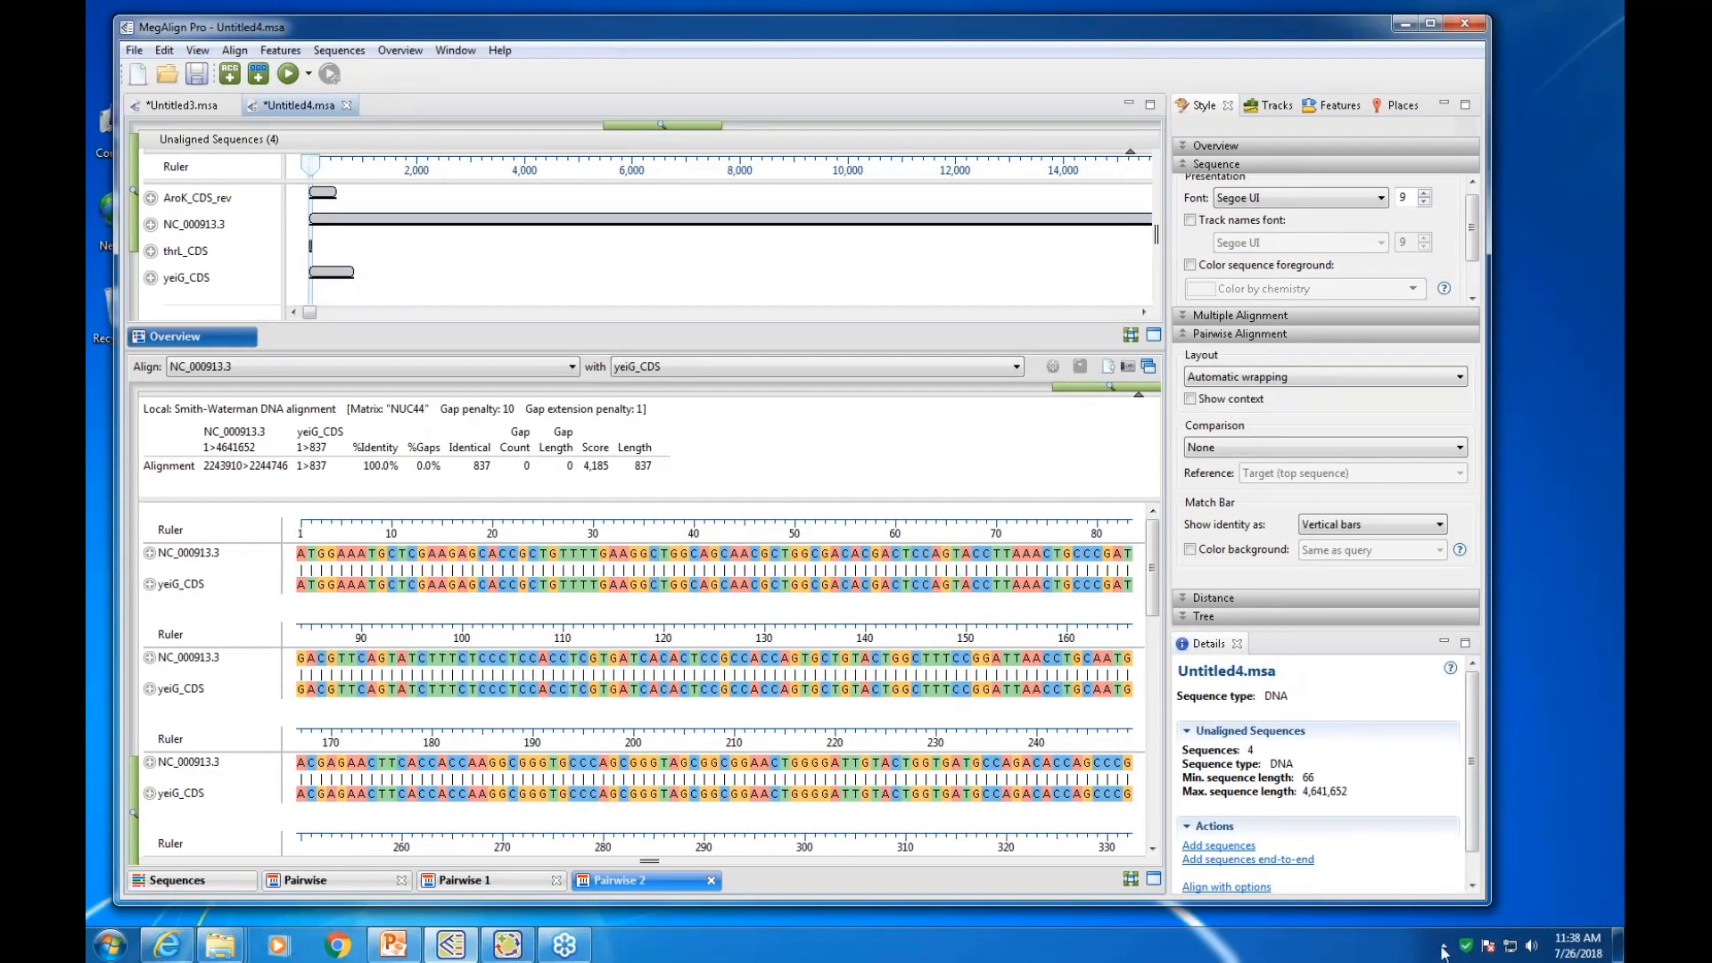
pyautogui.moveTo(1482, 903); pyautogui.dragTo(1552, 905)
pyautogui.moveTo(512, 34); pyautogui.dragTo(506, 24)
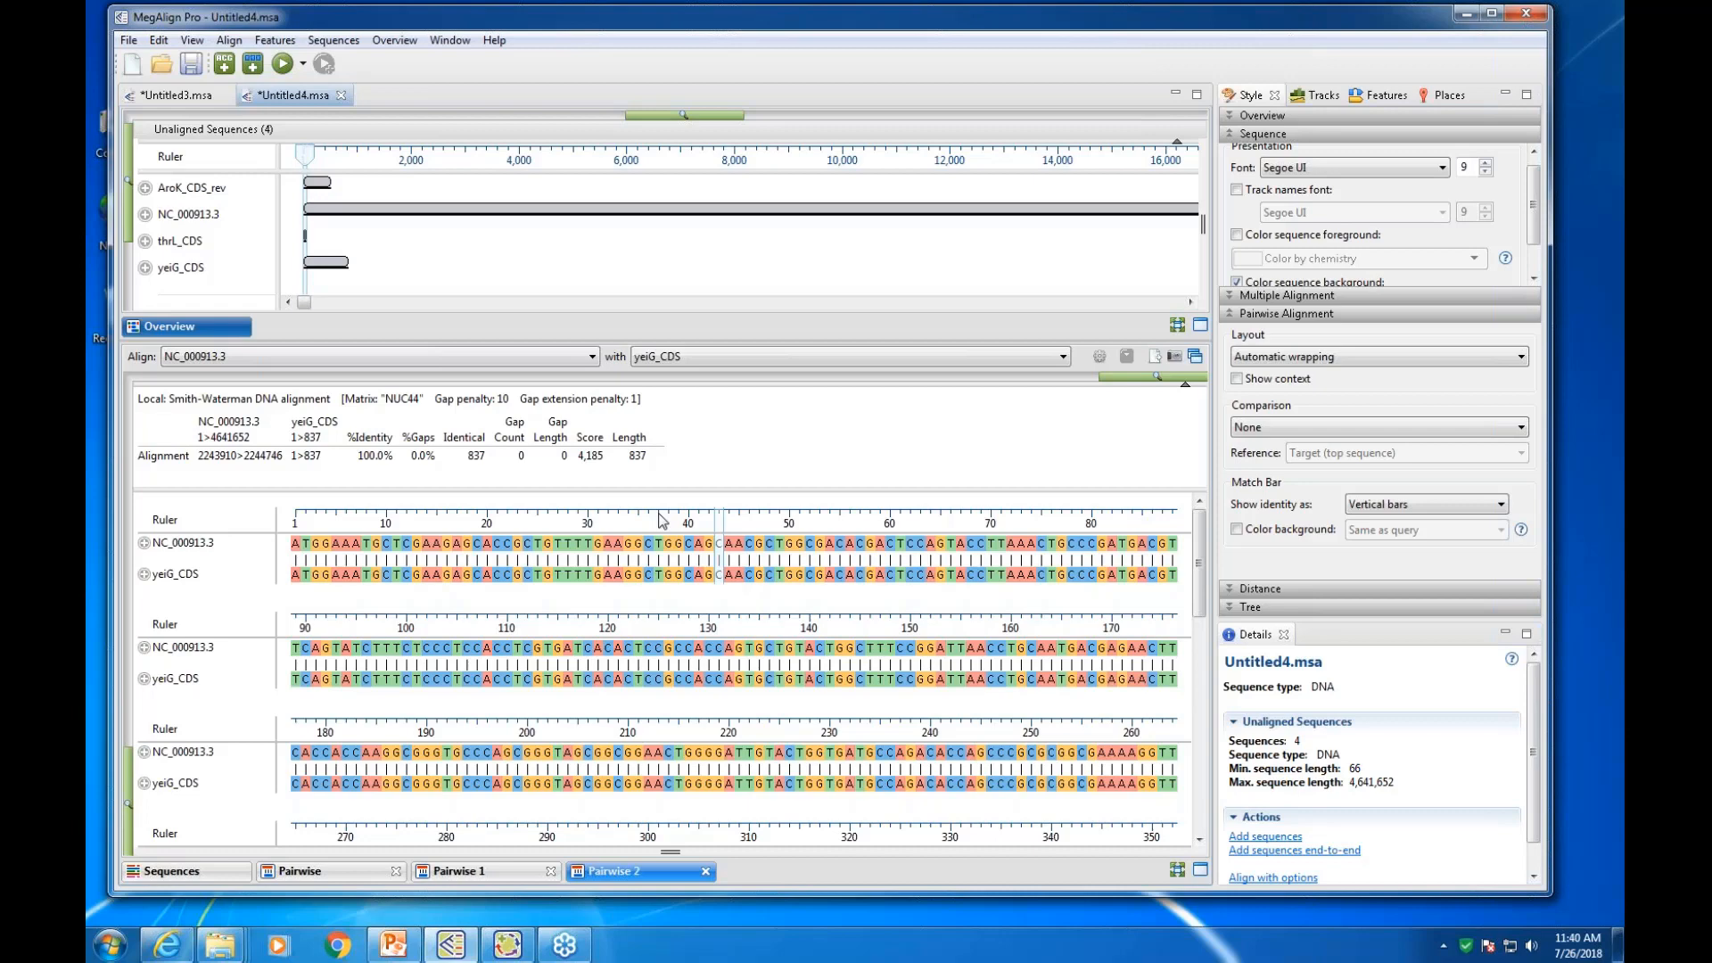
# Minimize the alignment window, switch to SeqBuilder Pro and close Untitled Project 1 without saving its changes
pyautogui.click(1466, 13)
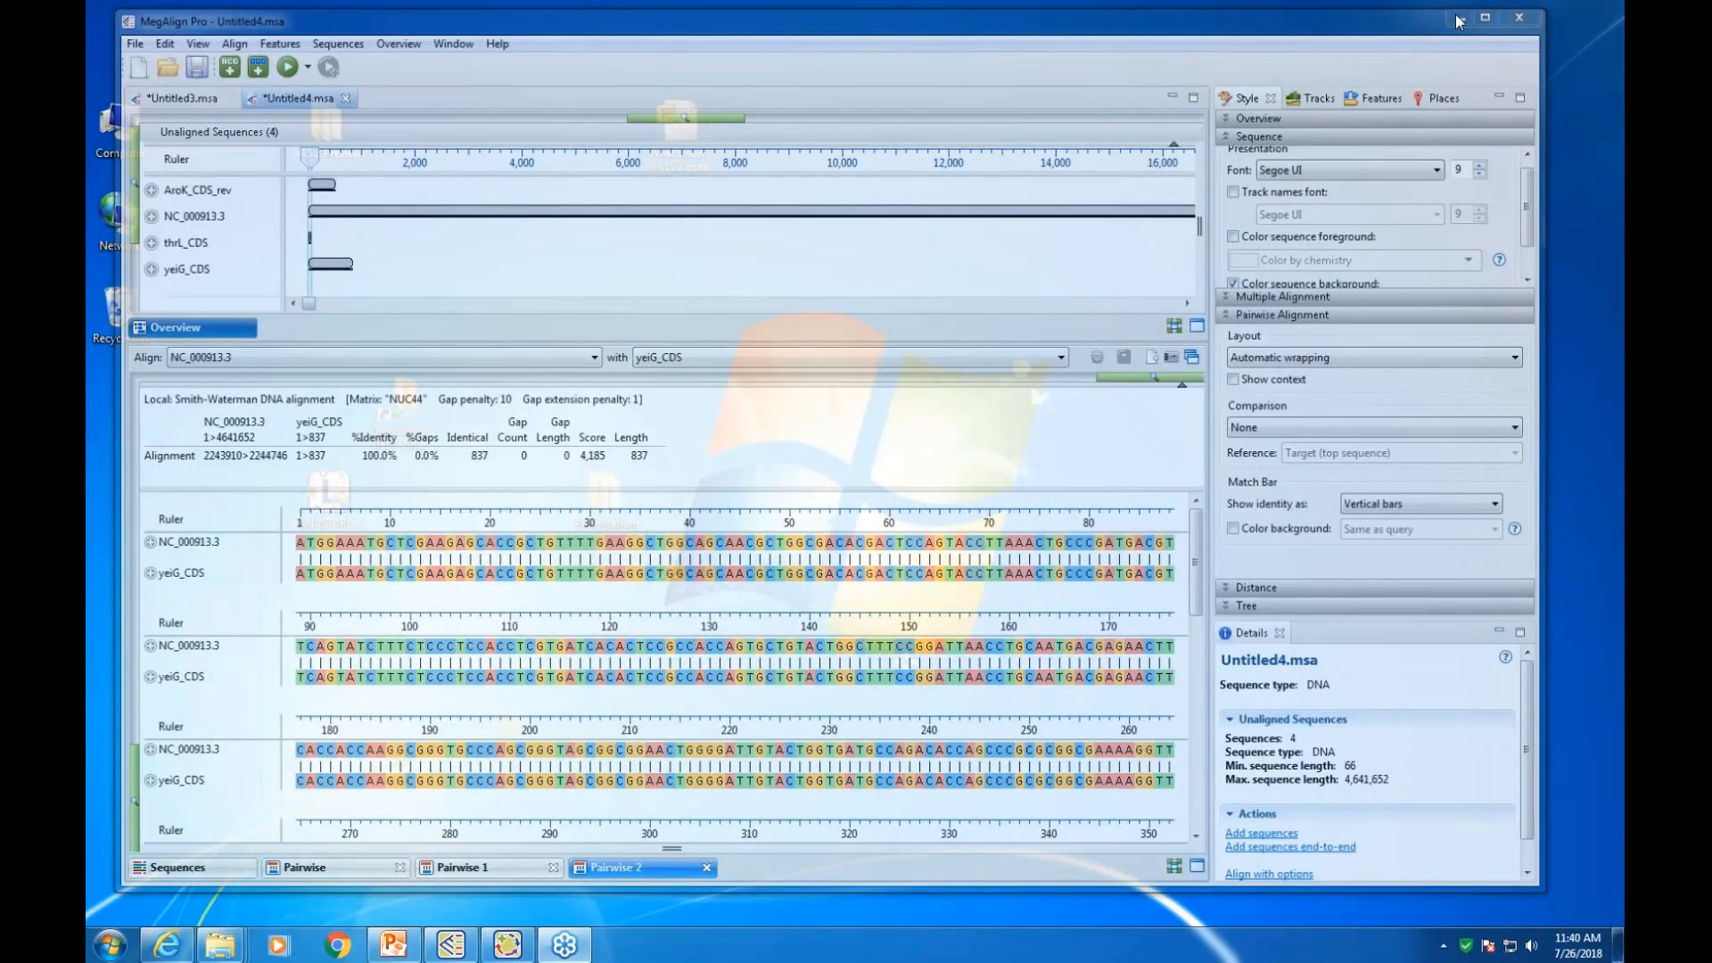
pyautogui.click(510, 944)
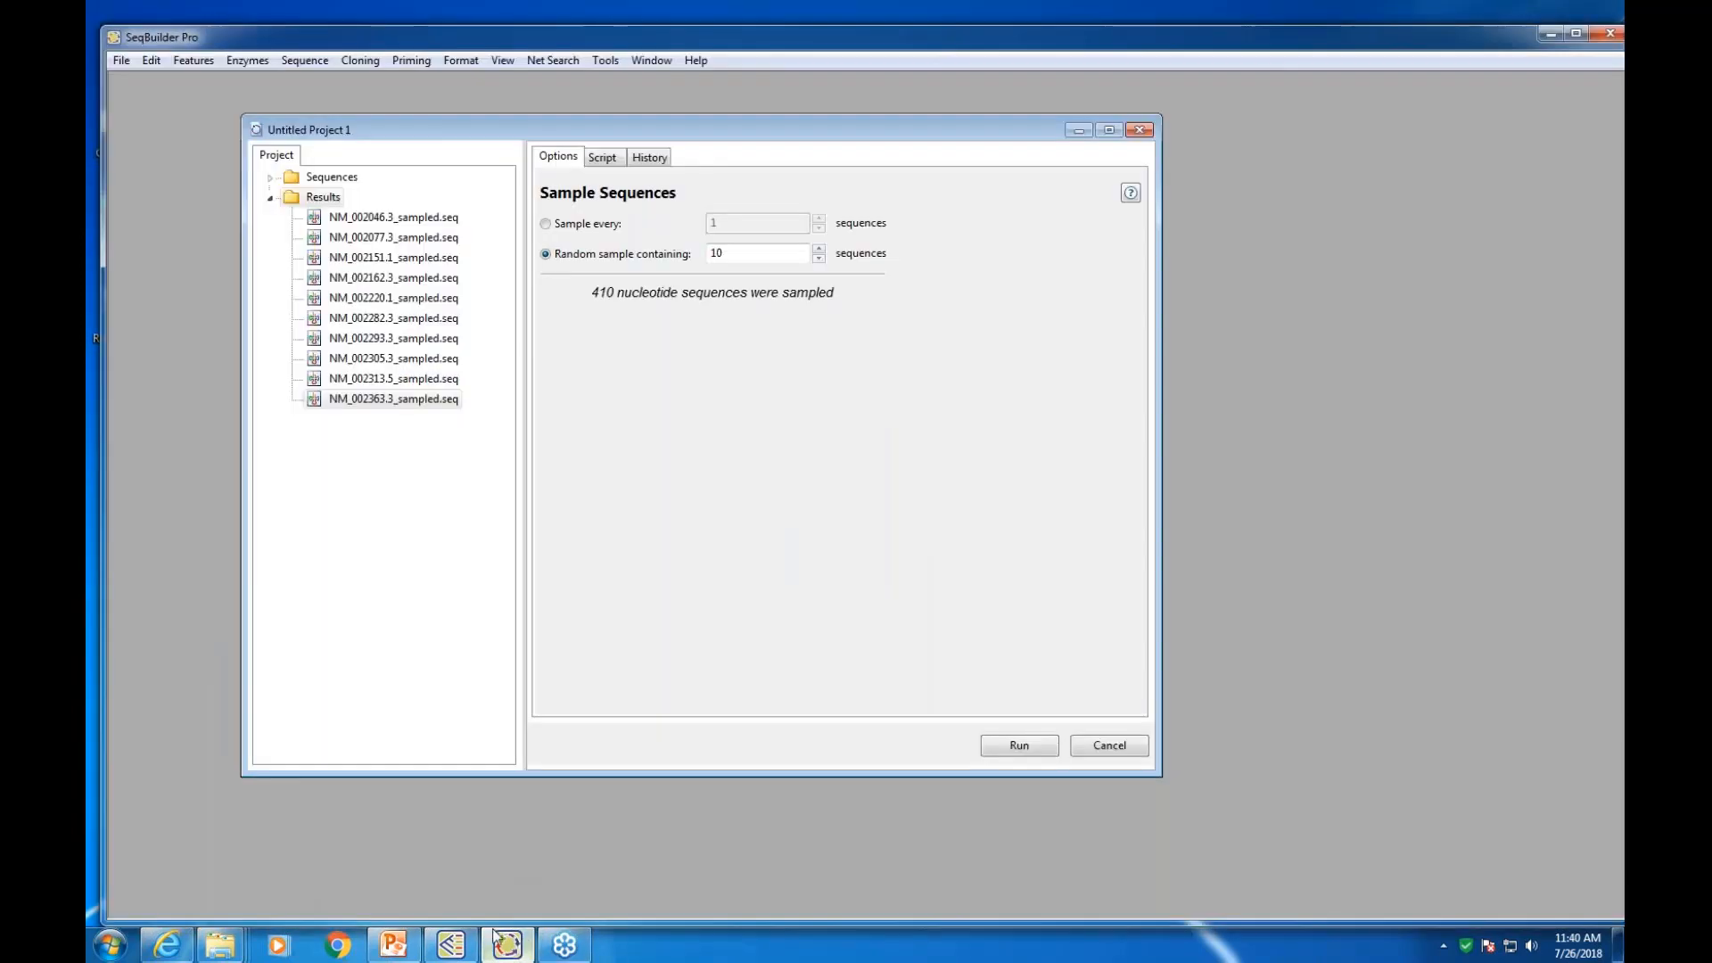
pyautogui.click(1139, 129)
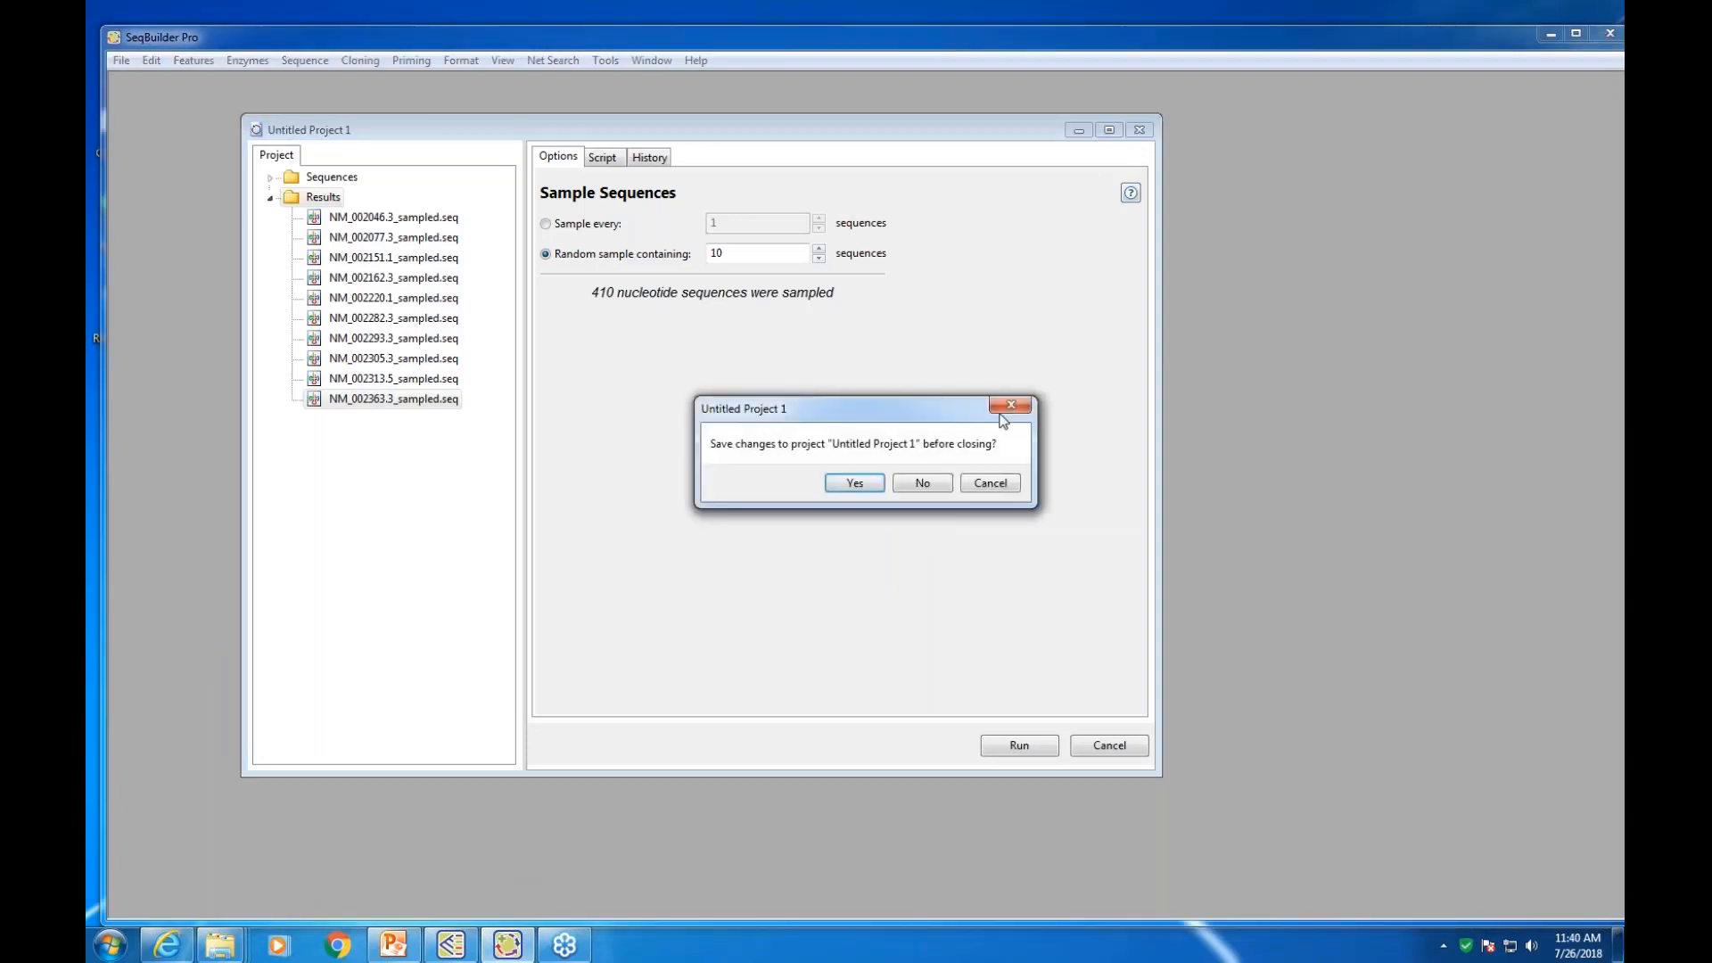
pyautogui.click(920, 482)
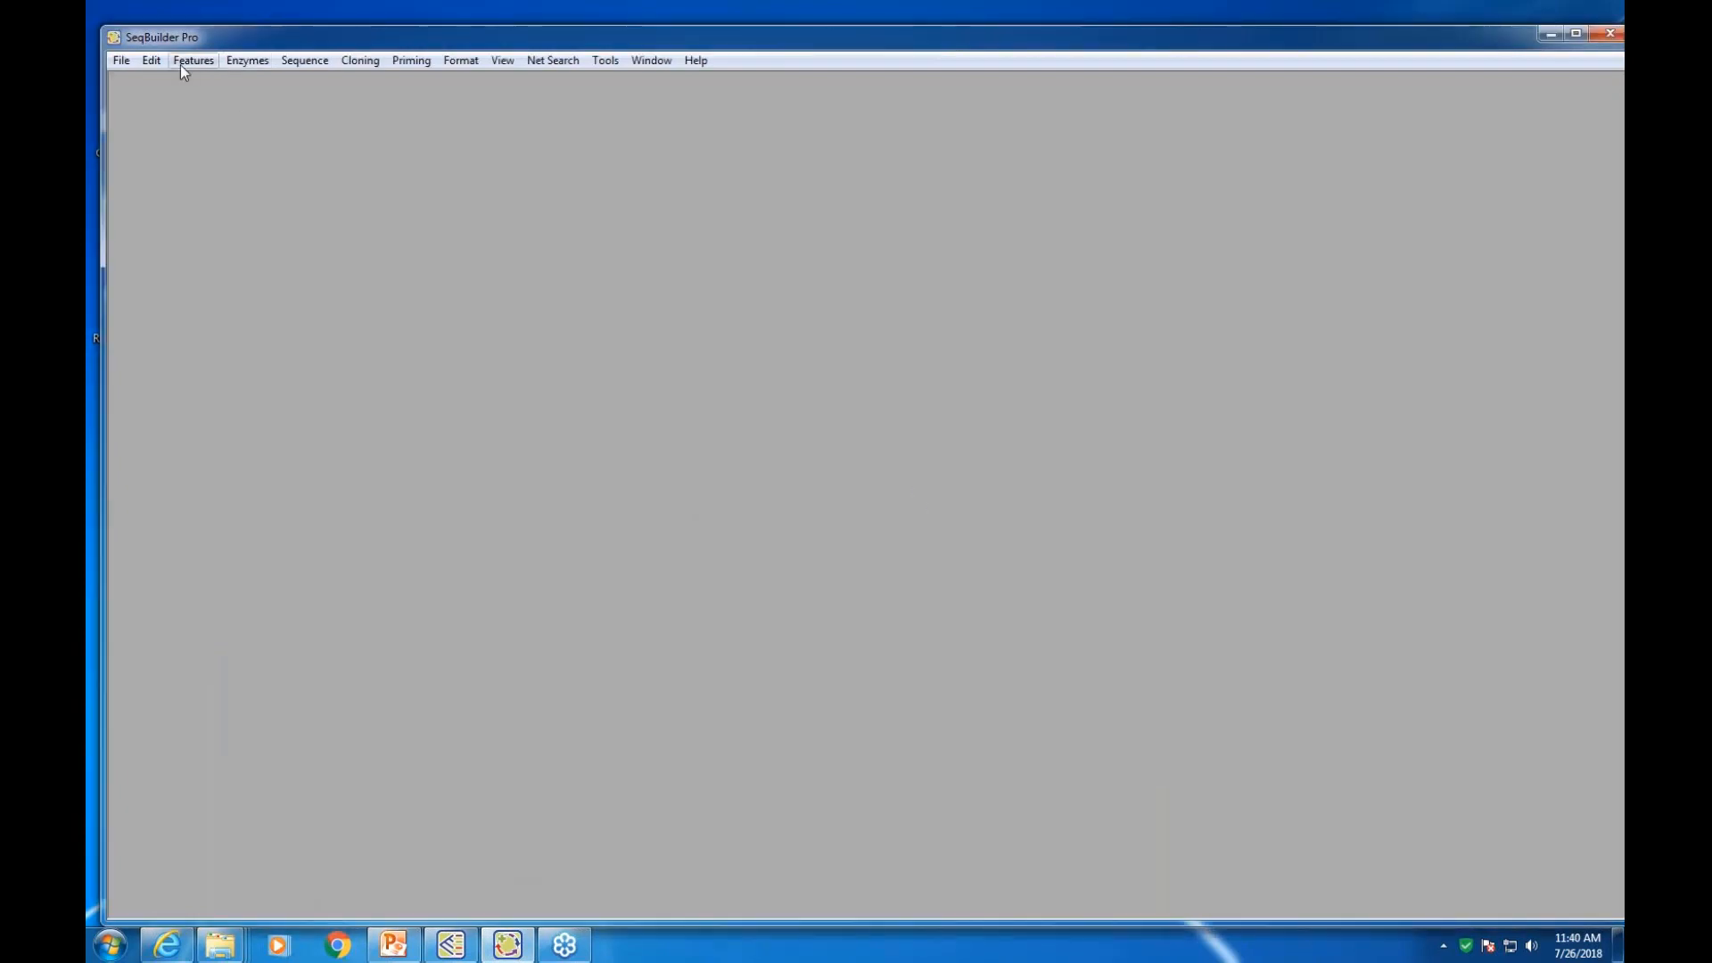
# Create a new agarose gel document, move its window toward the centre of the workspace, and set the number of combs to 1
pyautogui.click(121, 62)
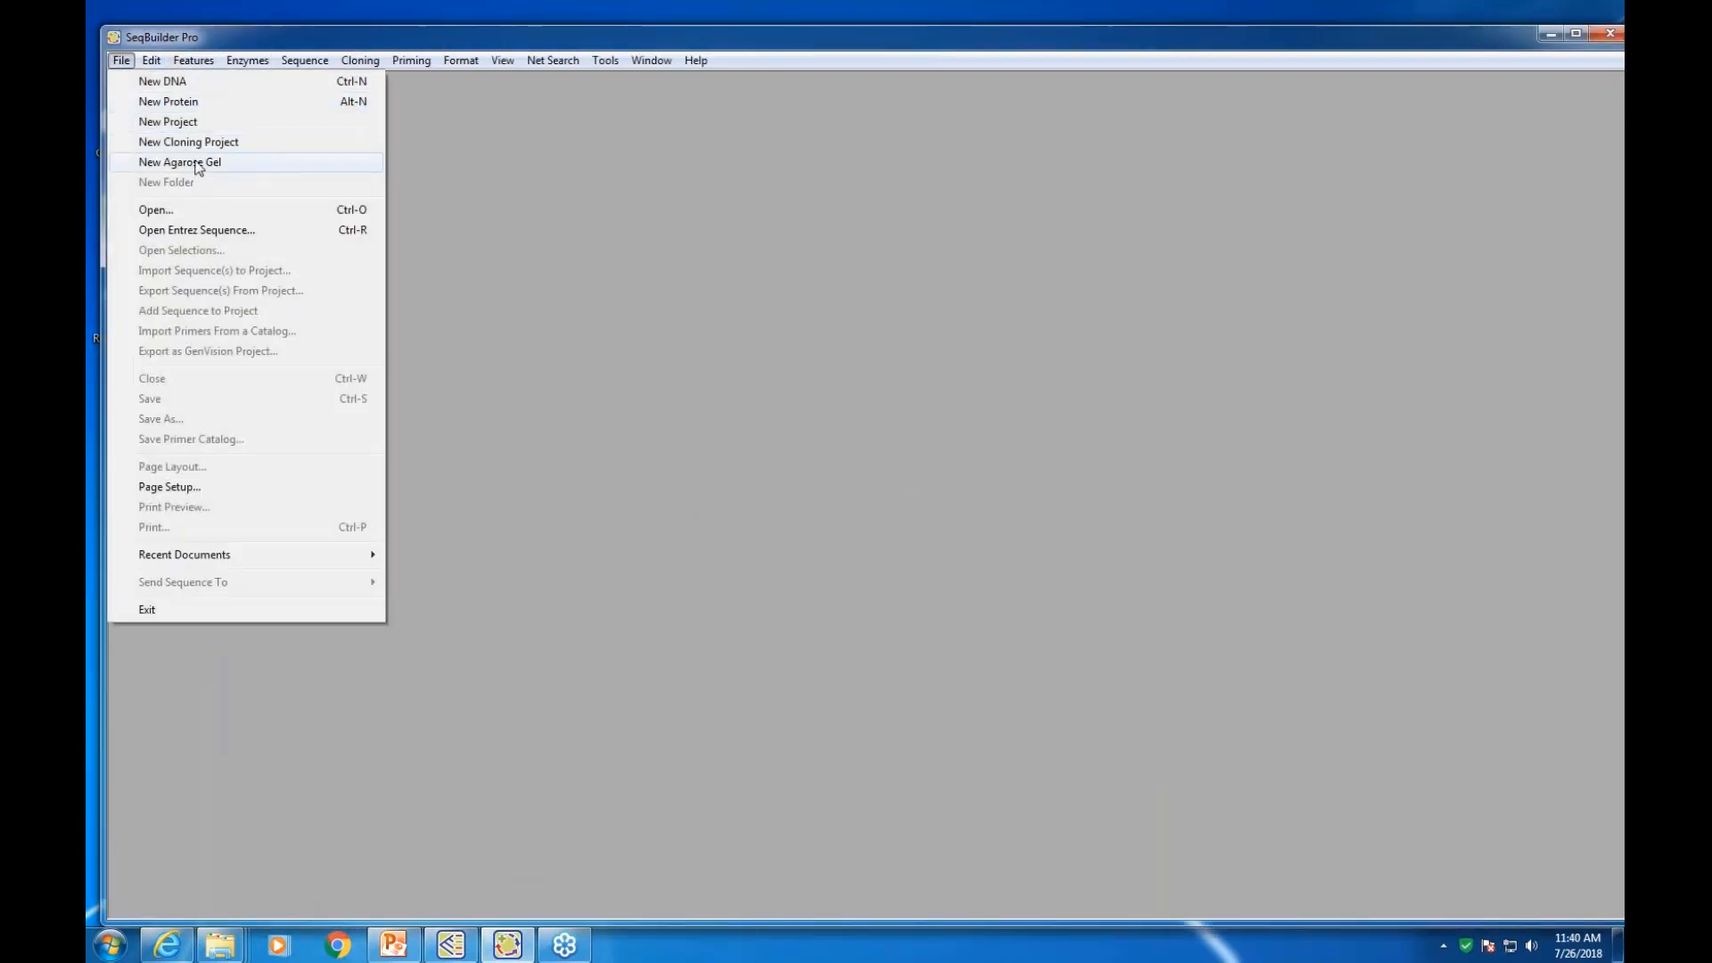
pyautogui.click(196, 163)
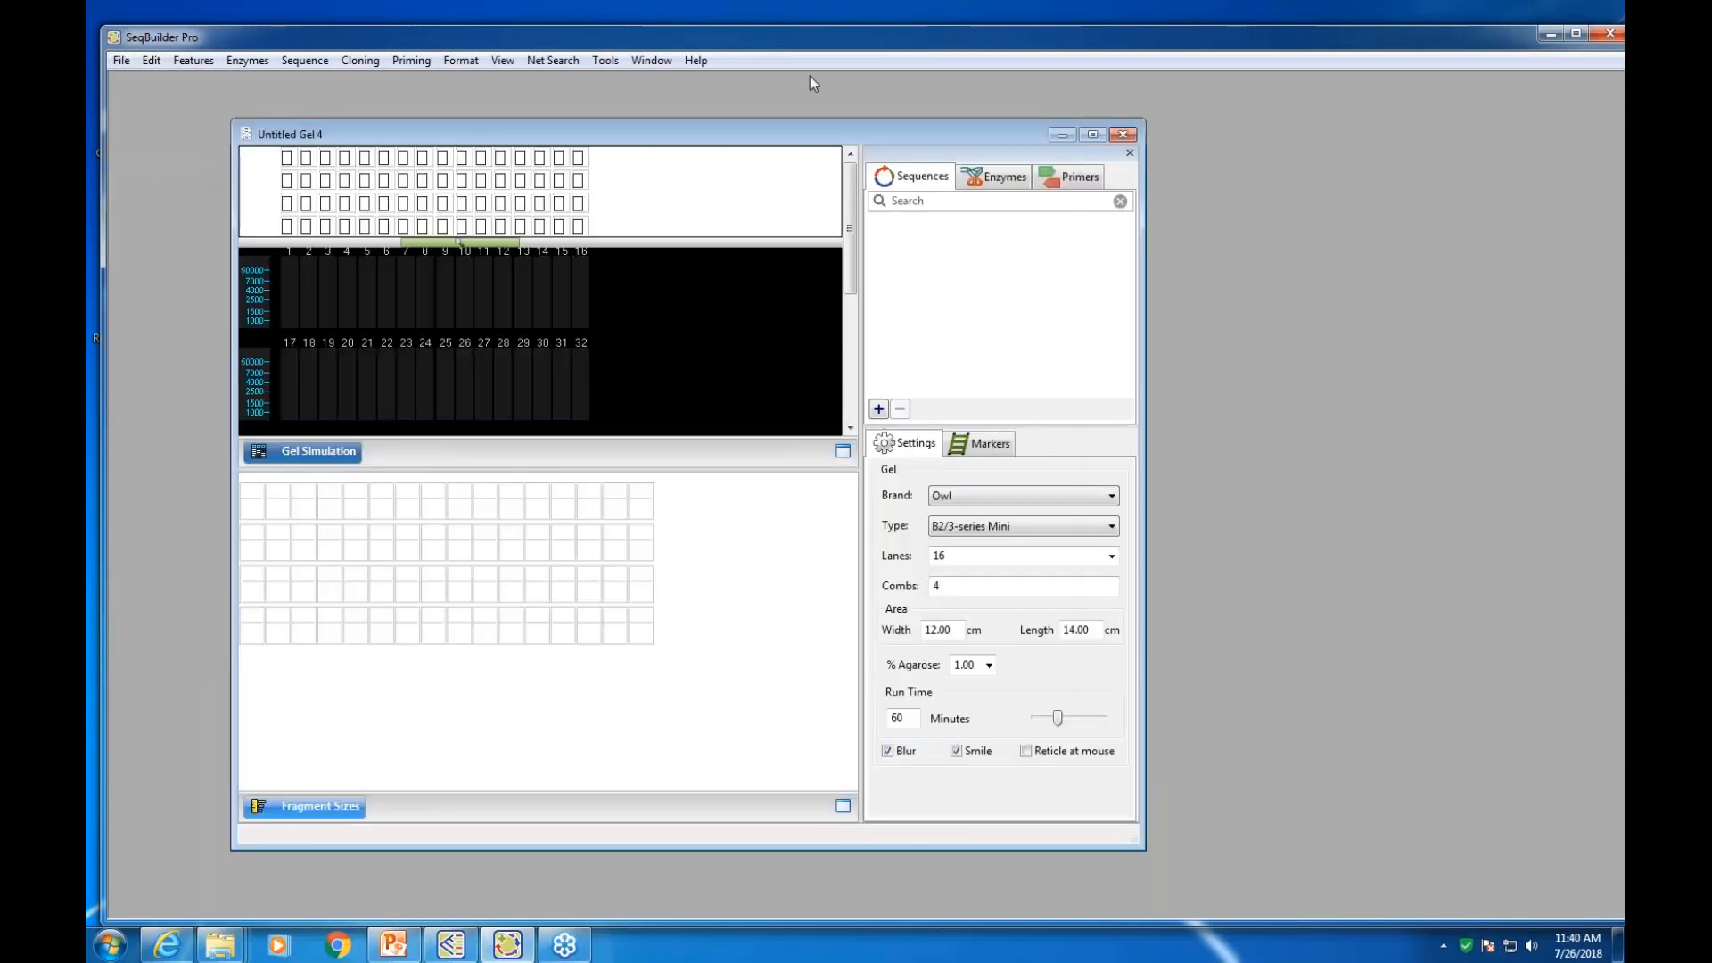
pyautogui.moveTo(770, 134); pyautogui.dragTo(909, 95)
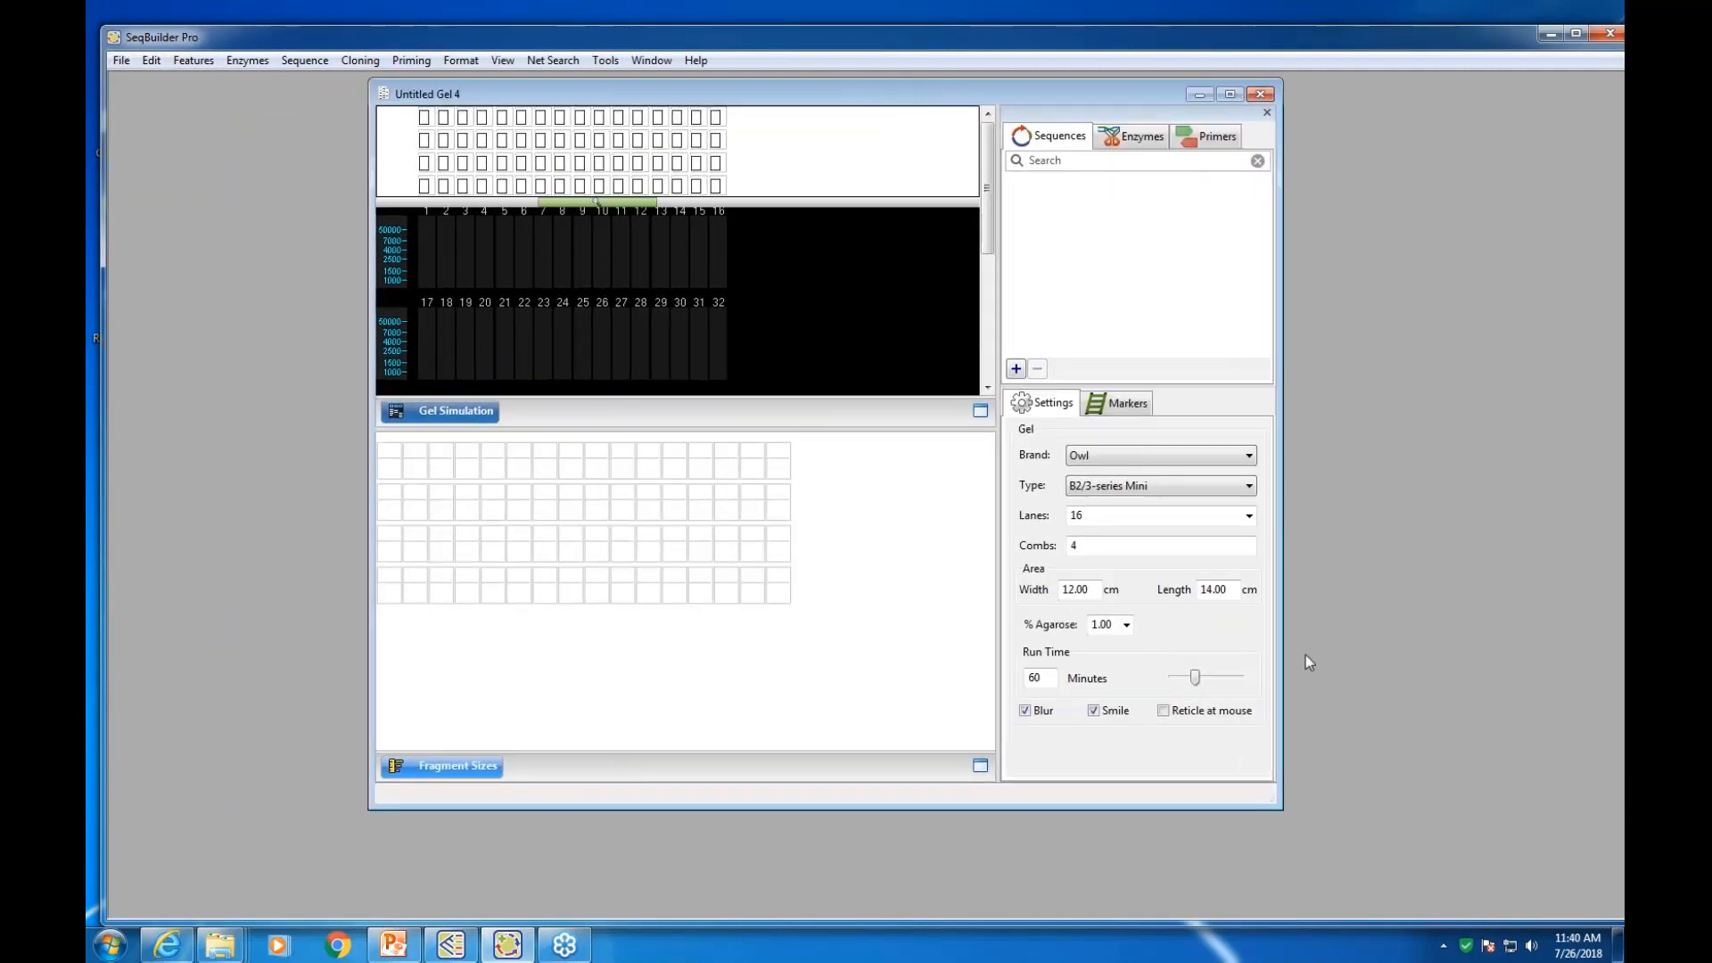
pyautogui.doubleClick(1089, 541)
pyautogui.write('1')
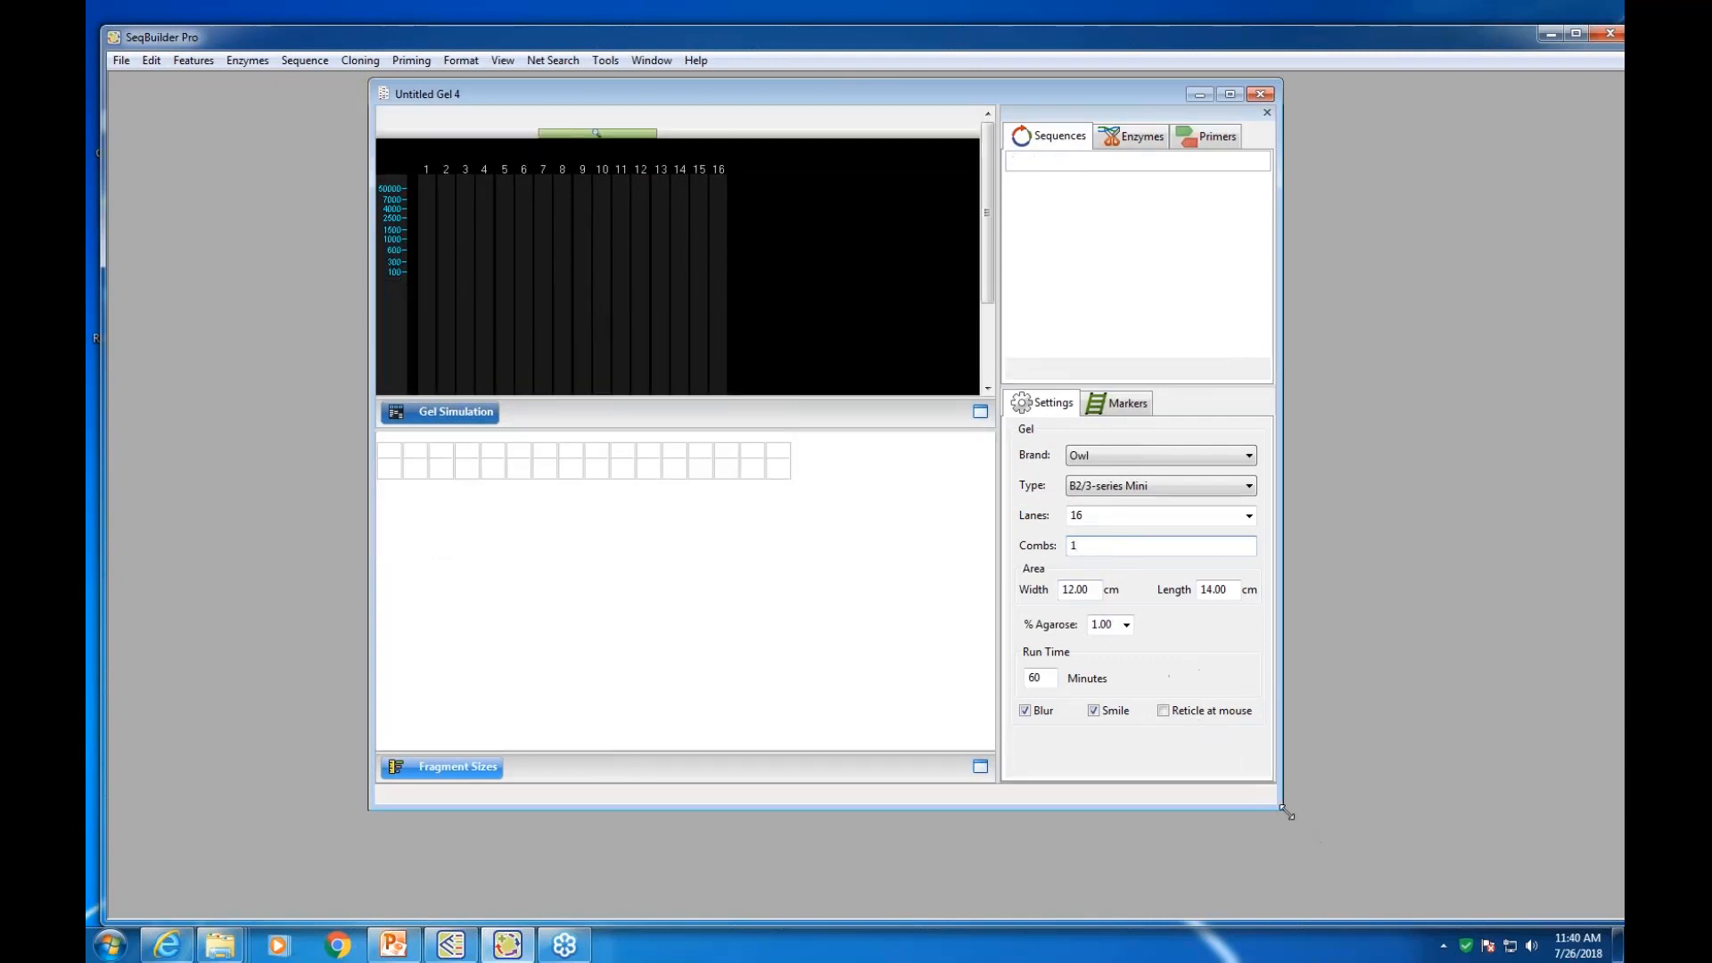
# Enlarge the gel window, then create a custom DNA marker titled with the presenter's first name in possessive form followed by "markers"
pyautogui.moveTo(1284, 810); pyautogui.dragTo(1401, 877)
pyautogui.click(1238, 472)
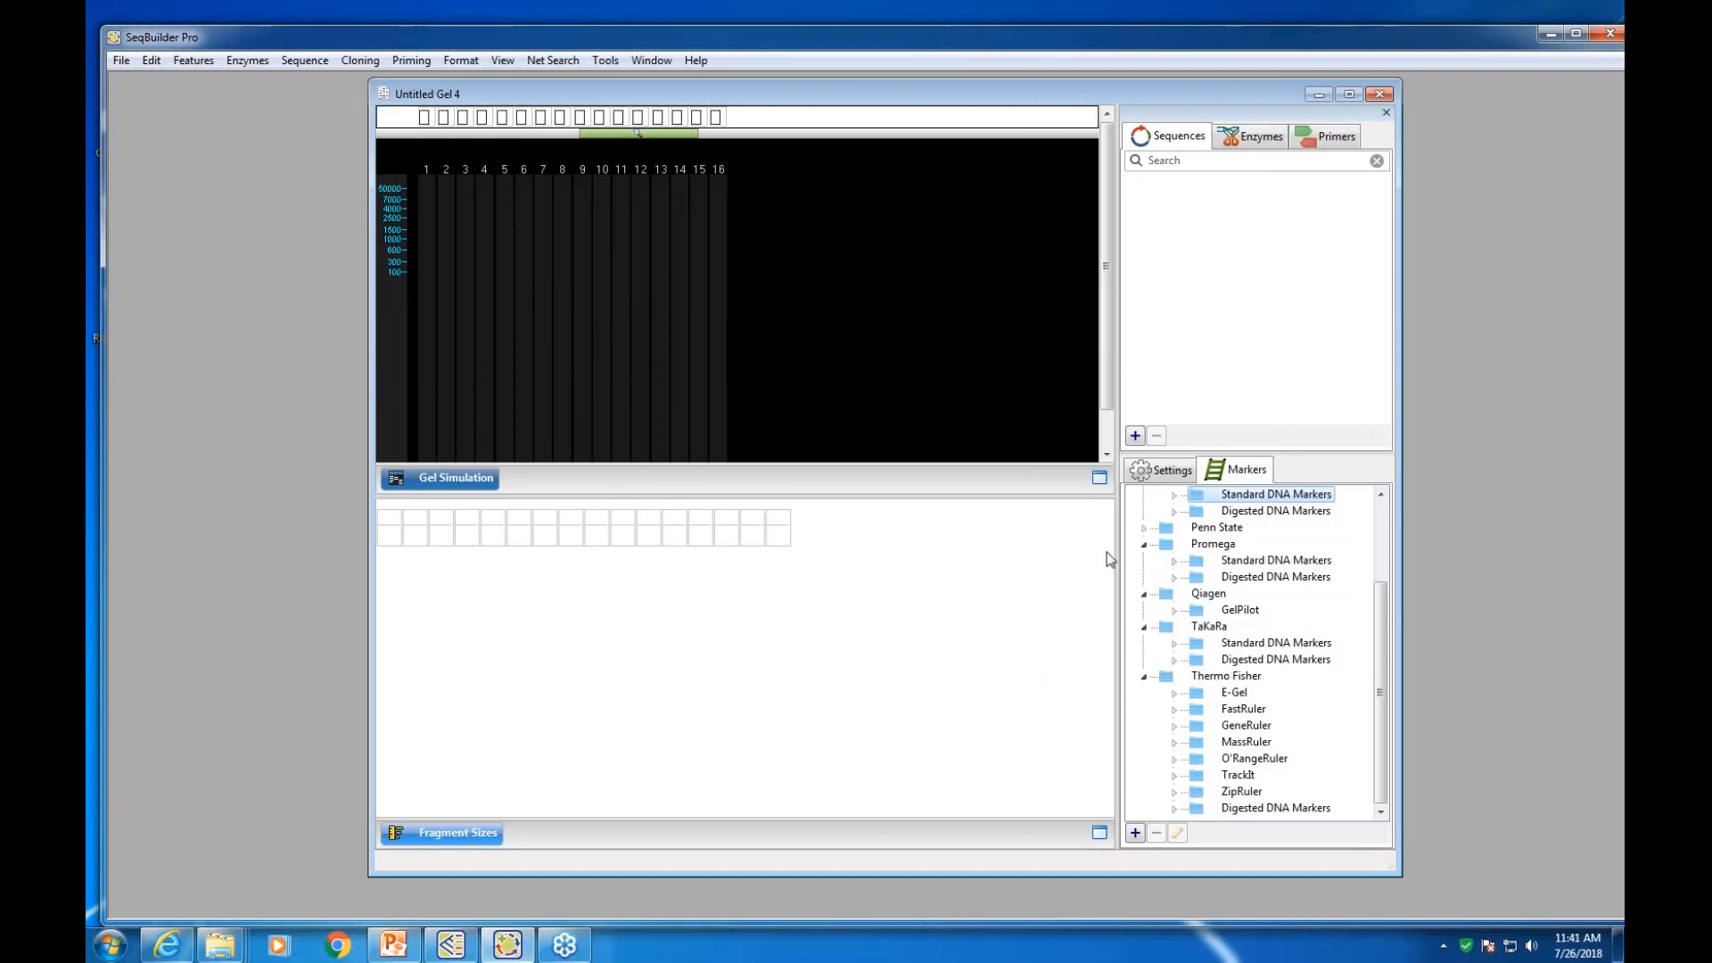
pyautogui.click(1134, 833)
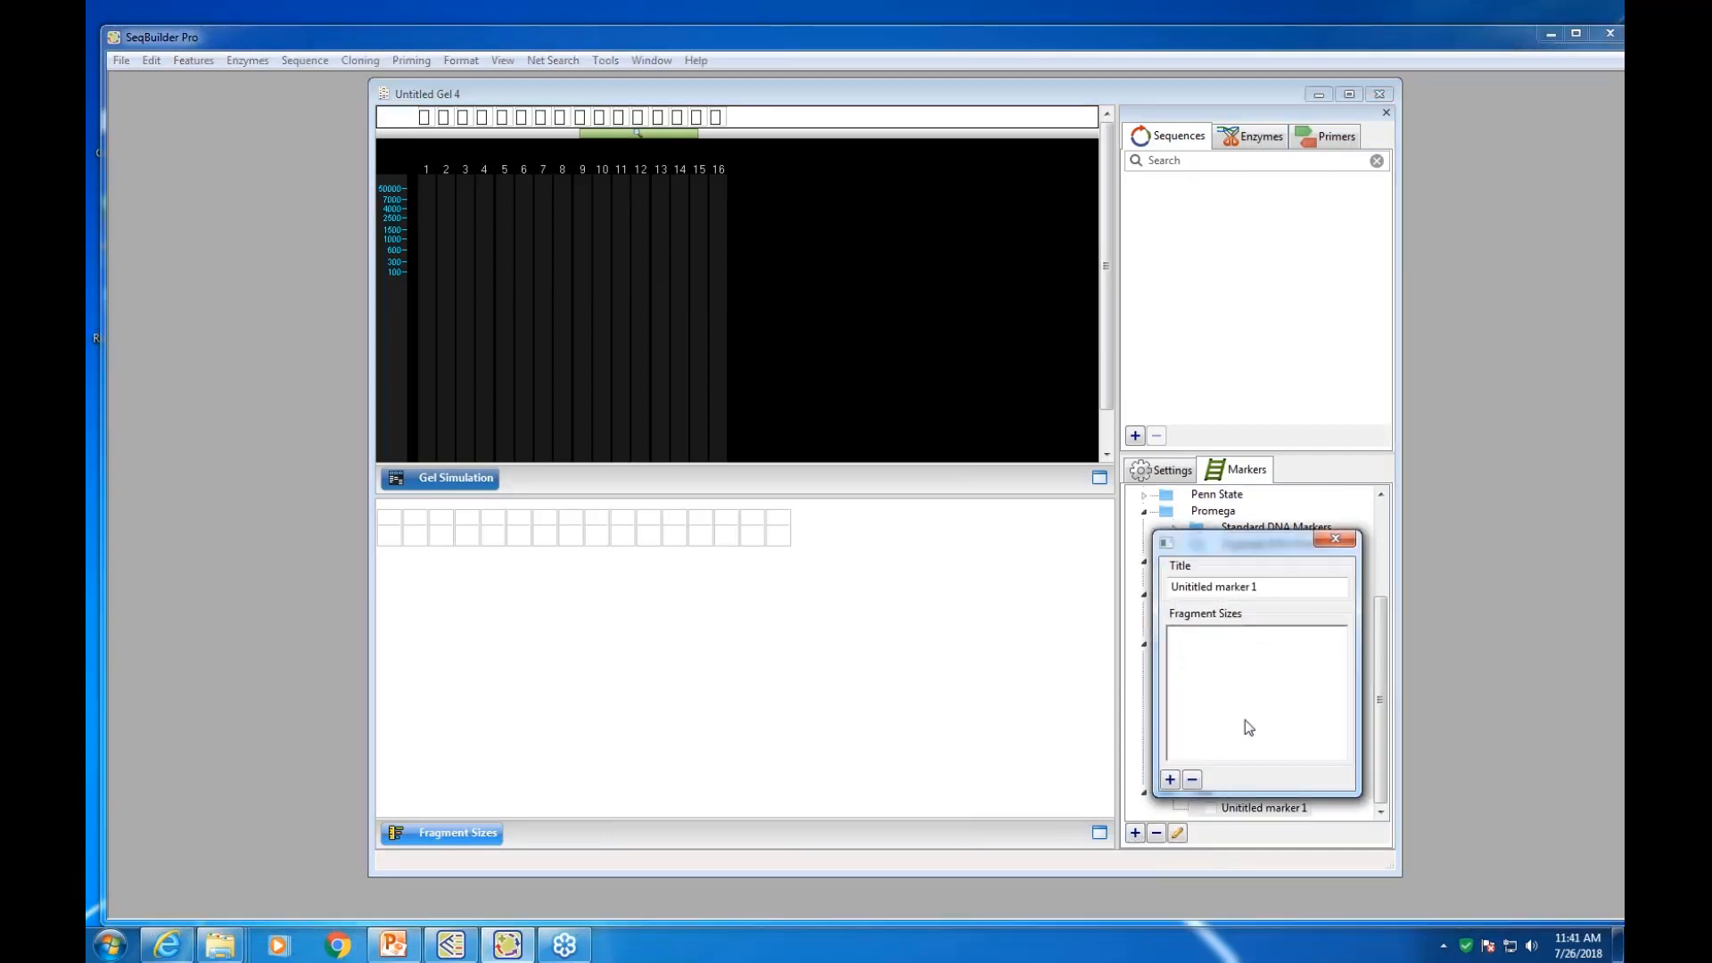
pyautogui.moveTo(1267, 586); pyautogui.dragTo(1169, 590)
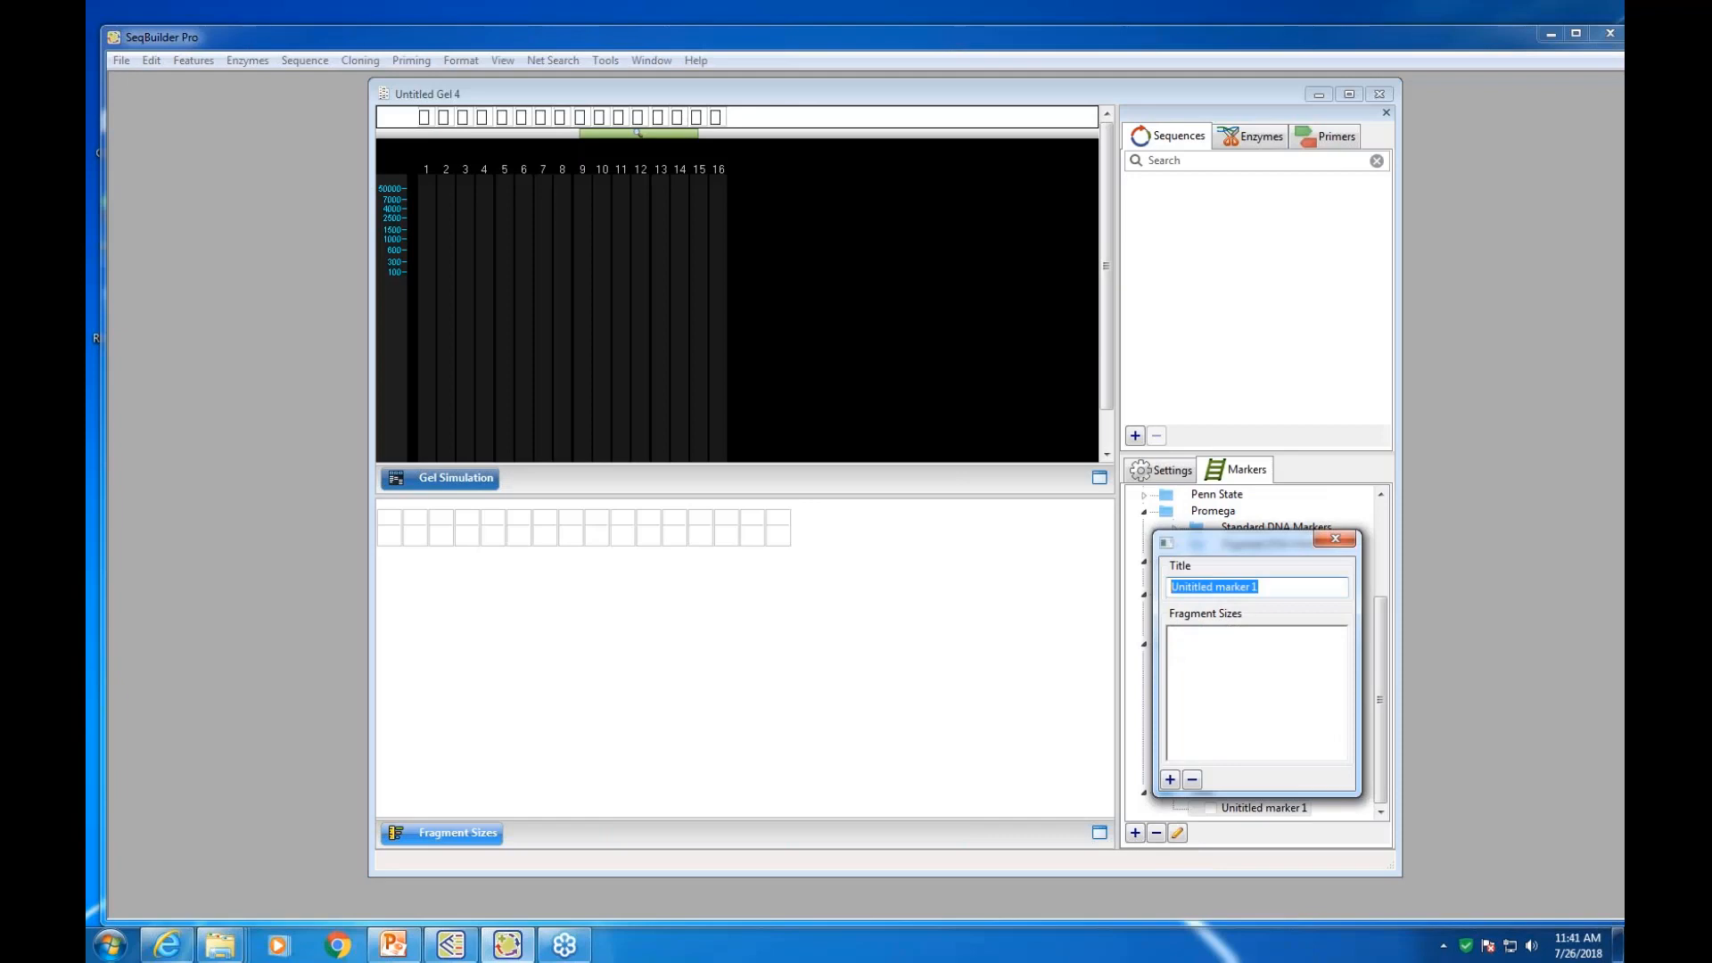
pyautogui.write("Matt's markers")
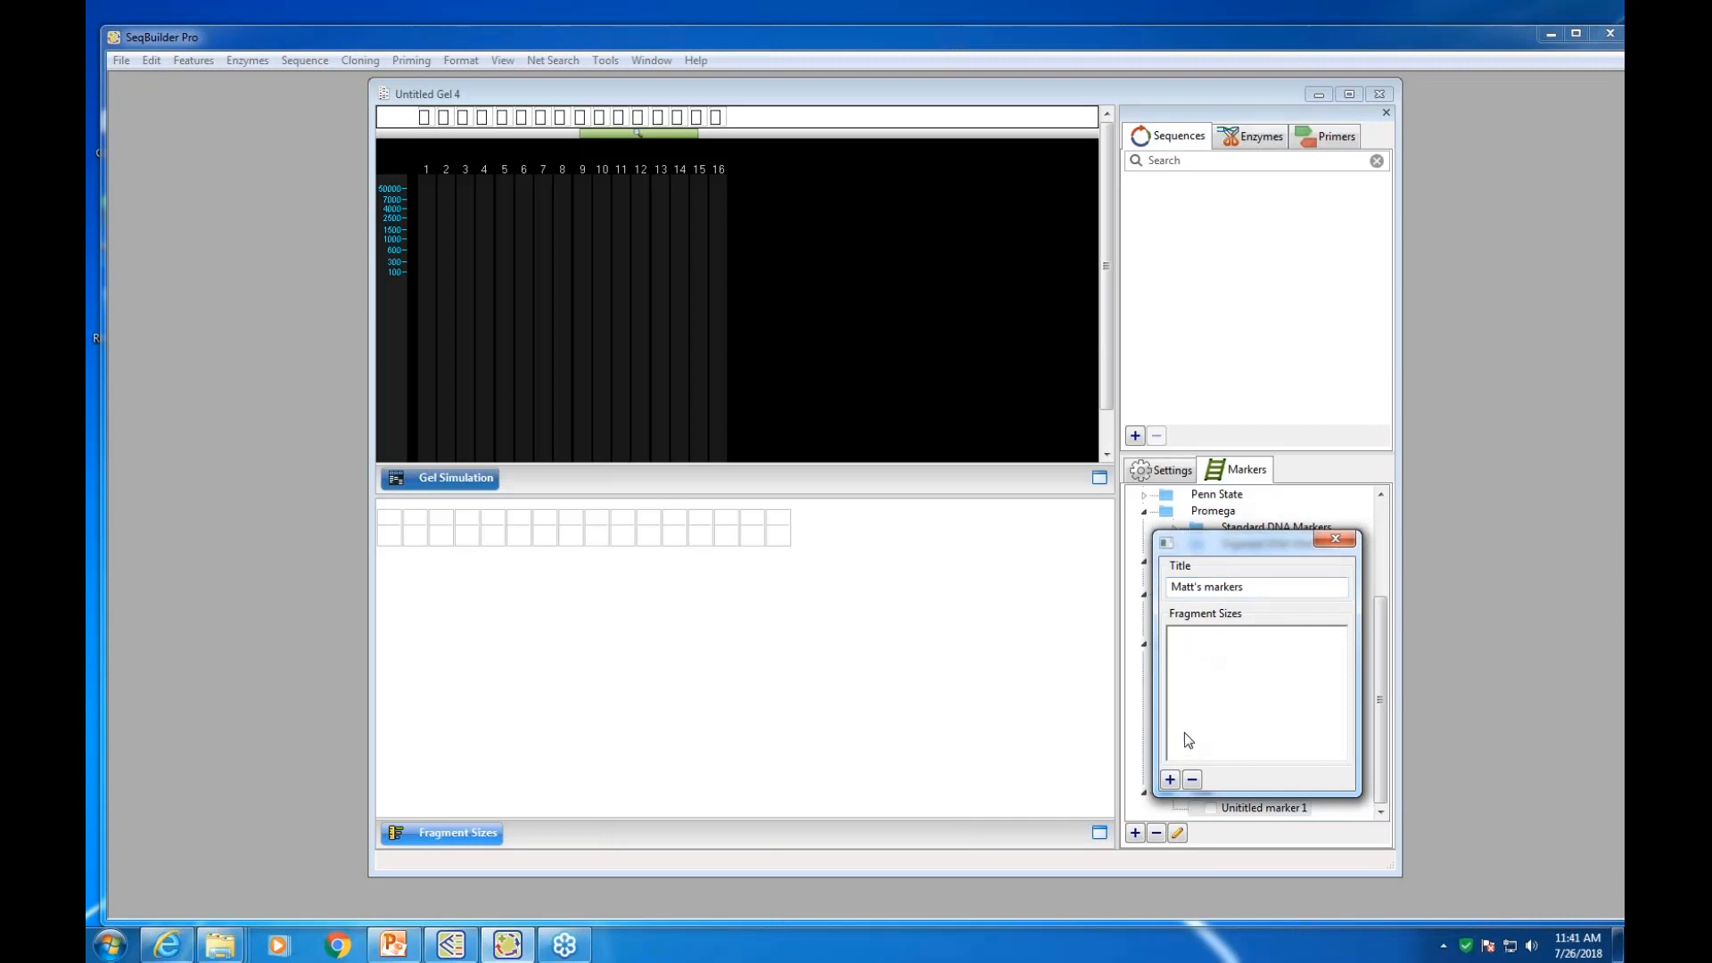
pyautogui.click(1170, 779)
pyautogui.write('10000')
pyautogui.click(1170, 780)
pyautogui.write('75000')
pyautogui.click(1171, 780)
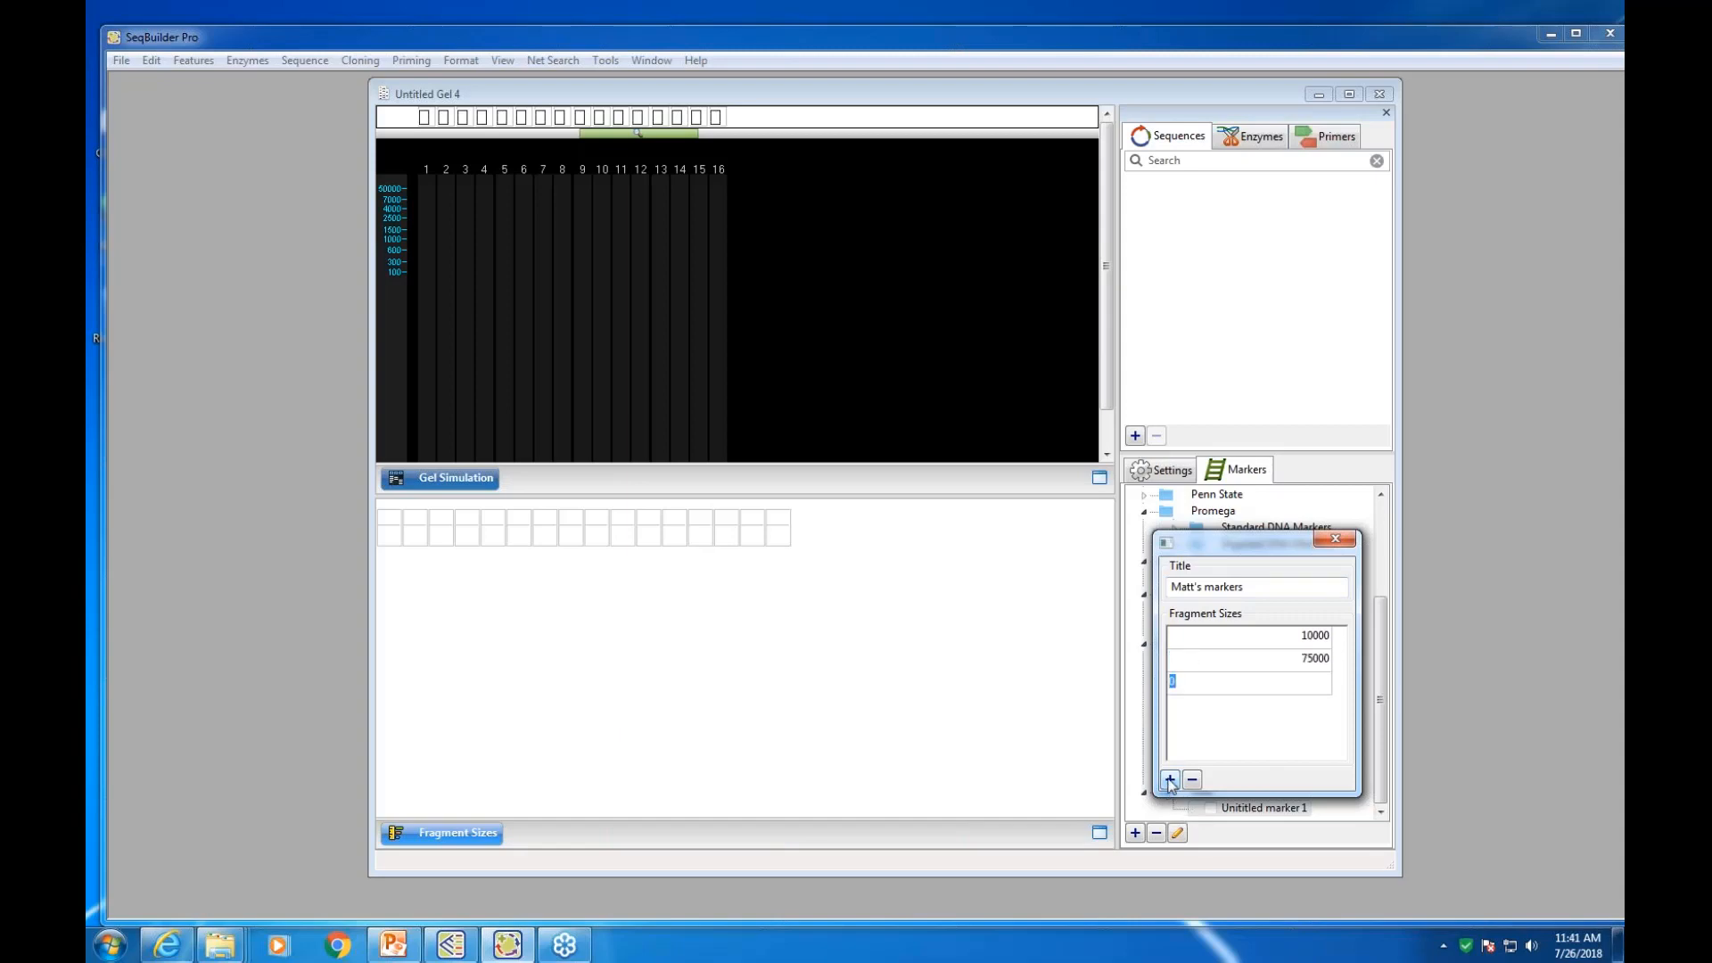
pyautogui.click(1295, 683)
pyautogui.click(1192, 780)
pyautogui.click(1296, 660)
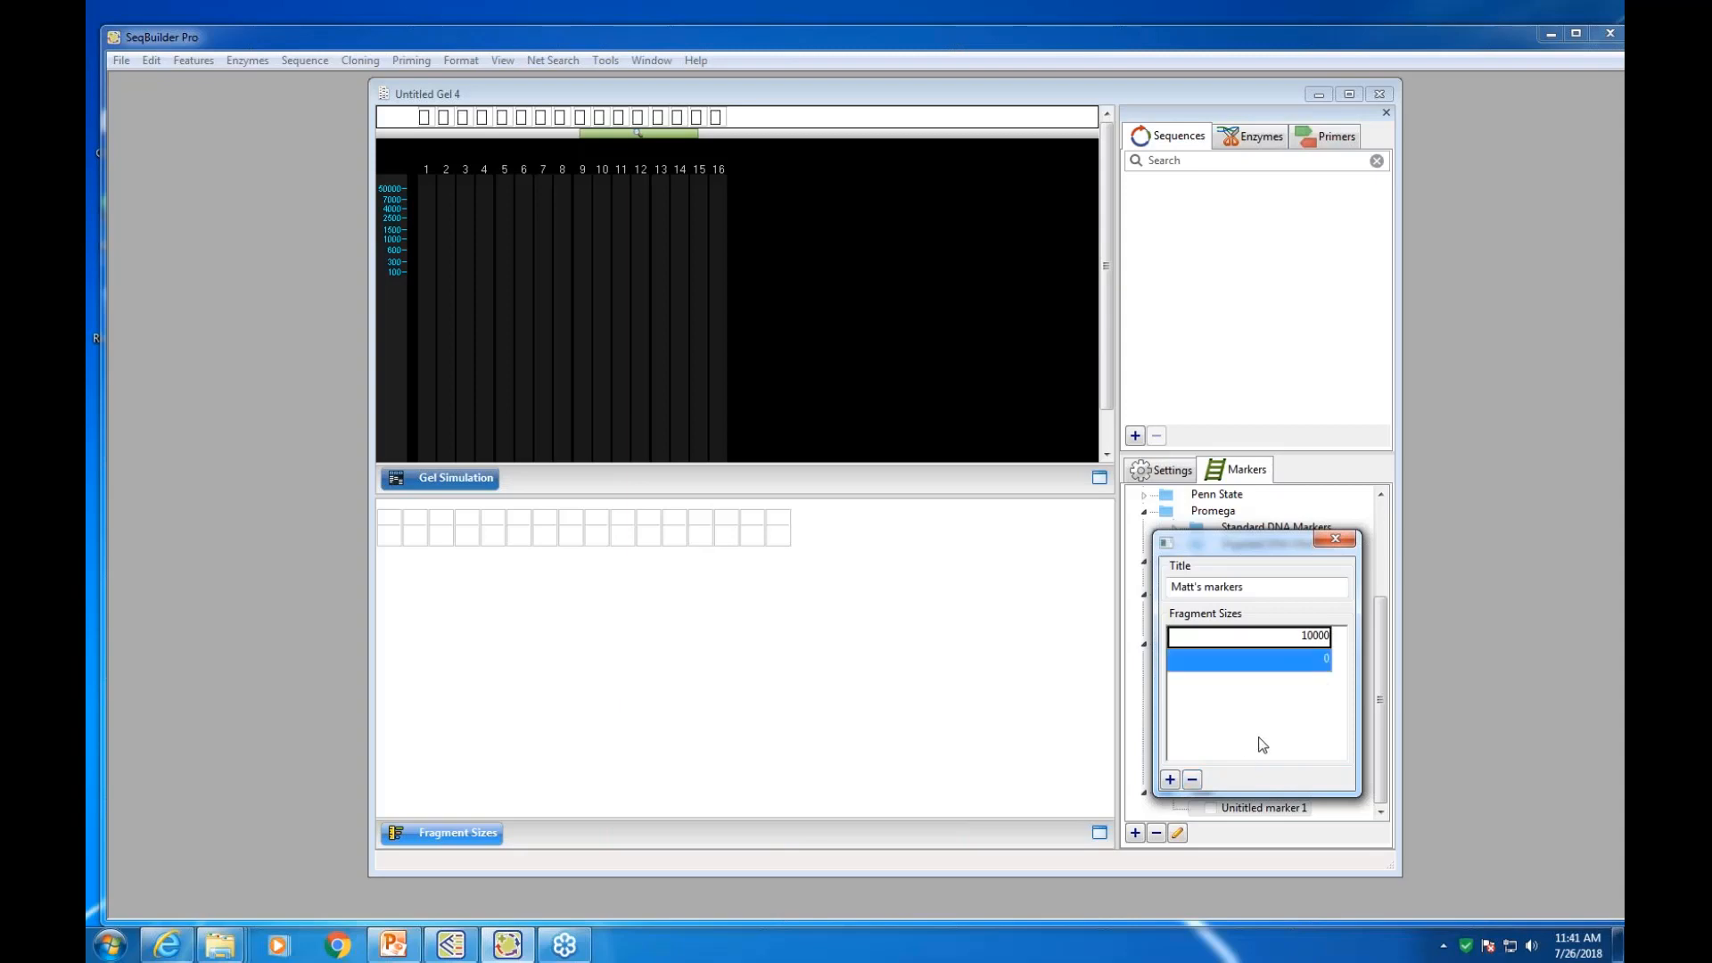
pyautogui.click(1193, 781)
pyautogui.click(1193, 781)
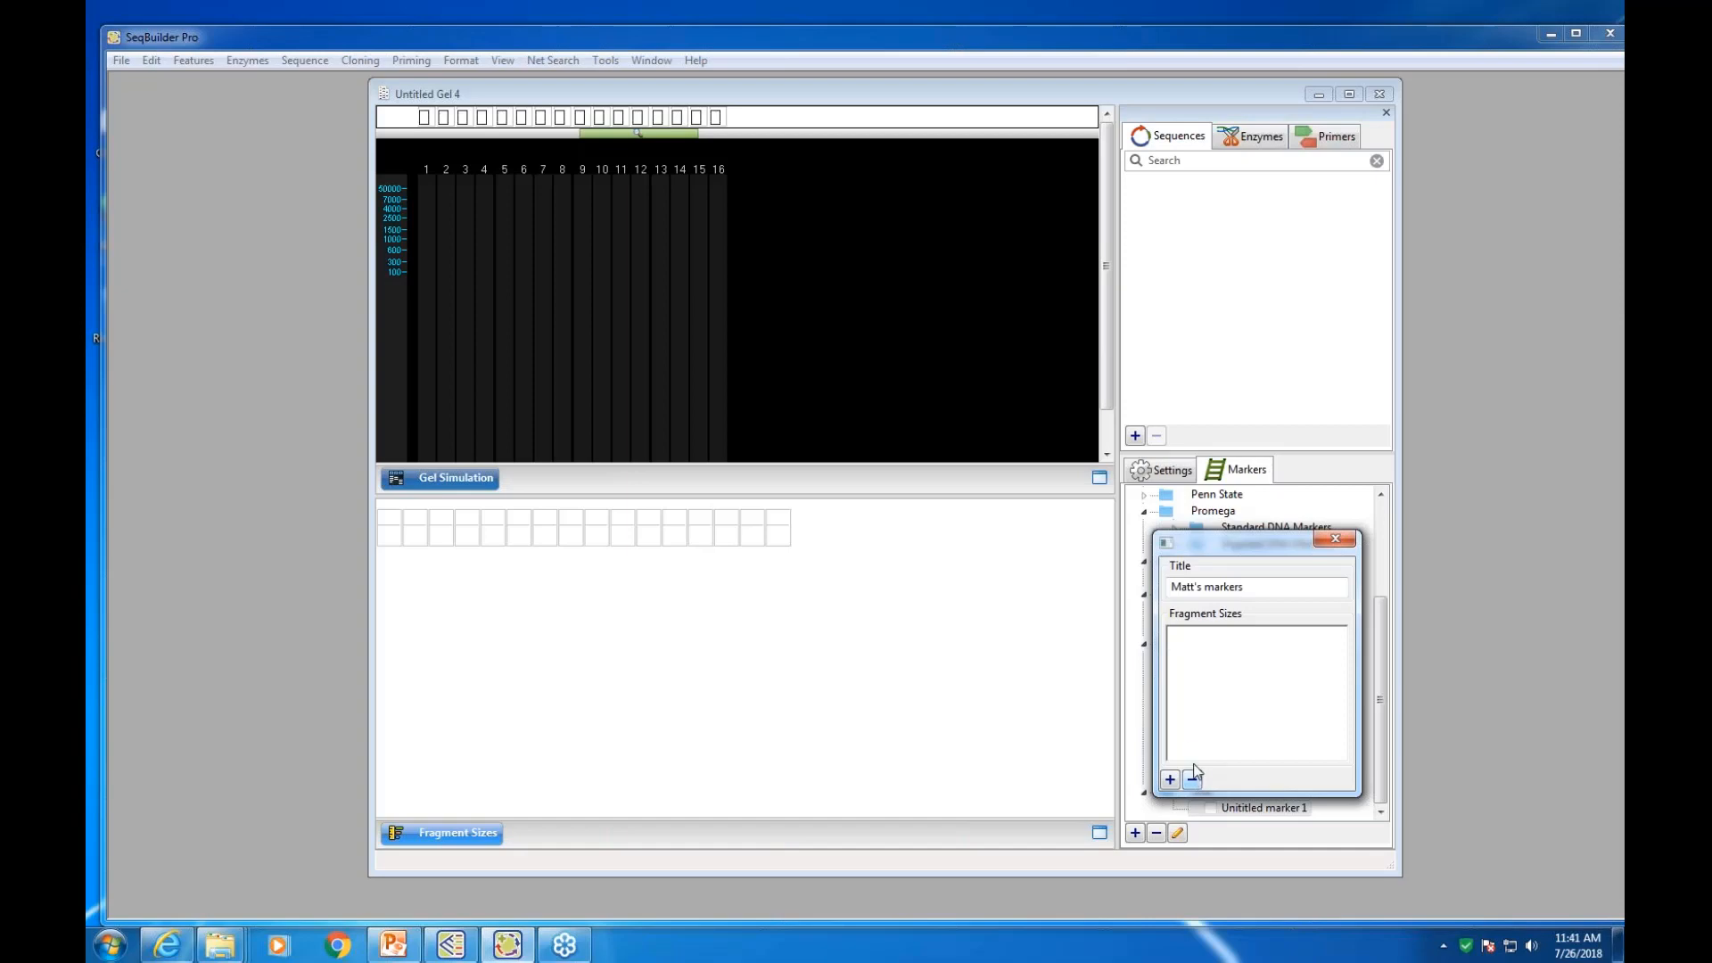
# Add fragment sizes 10000, 7500, 5000, 1000 and 500 plus one unfilled entry to the custom marker, and close its definition
pyautogui.click(1170, 781)
pyautogui.write('10000')
pyautogui.click(1171, 781)
pyautogui.write('7500')
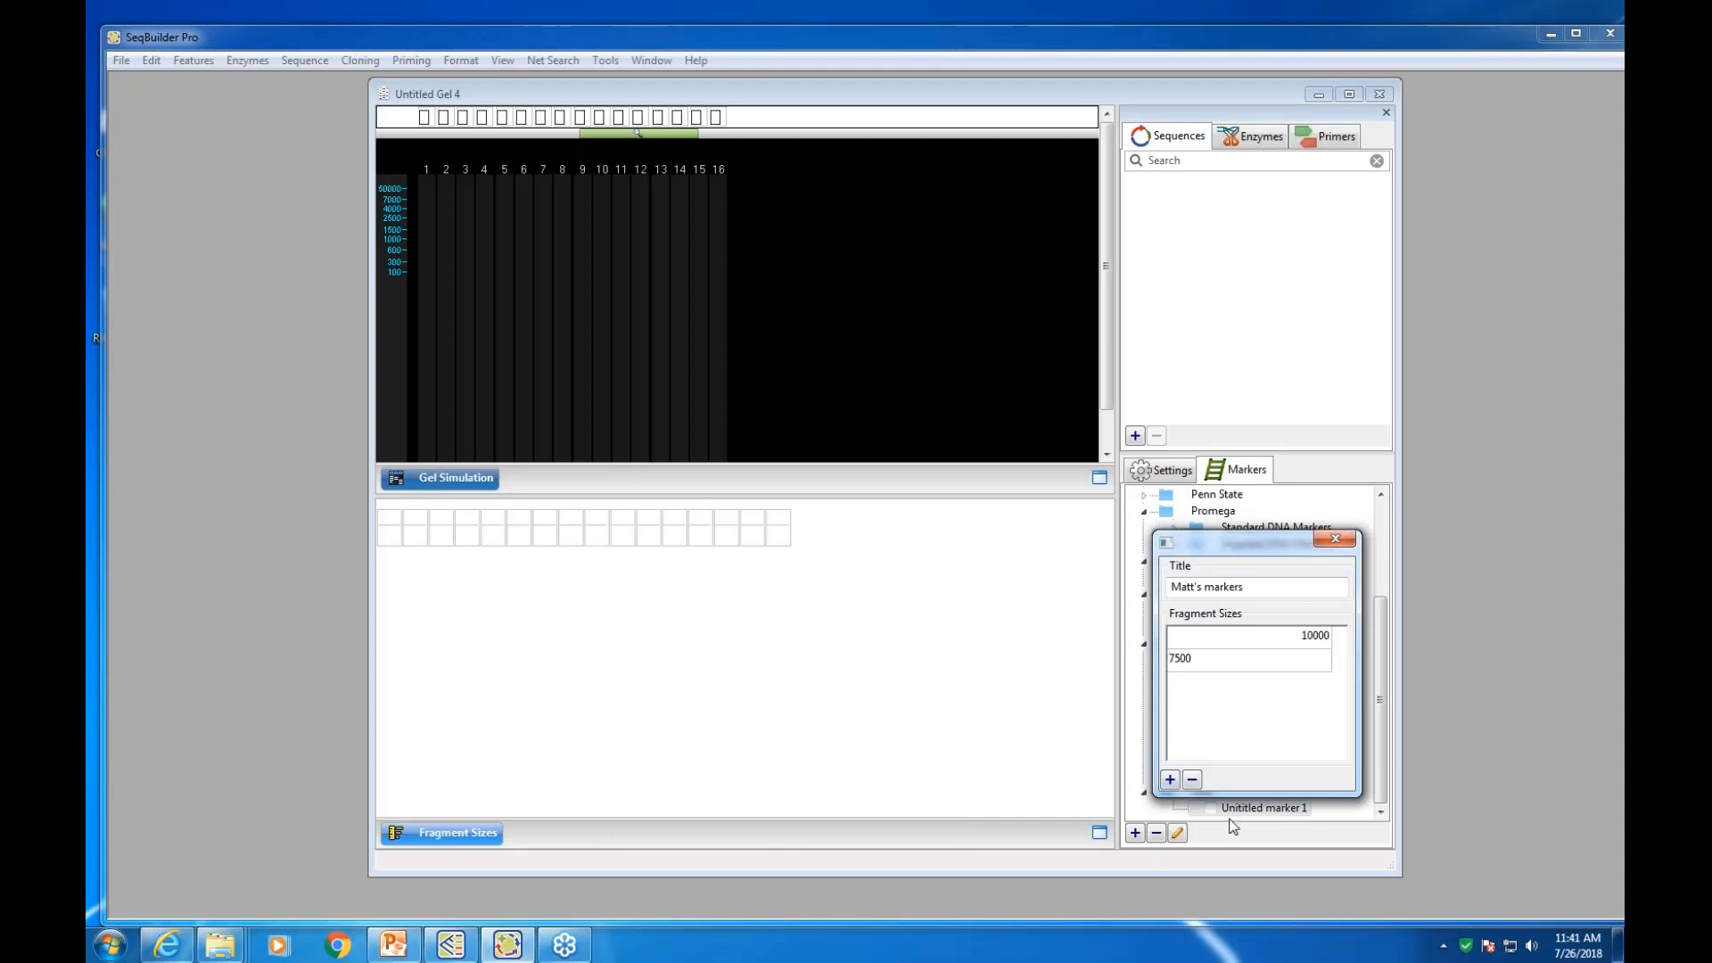
pyautogui.click(1171, 780)
pyautogui.write('5000')
pyautogui.click(1169, 780)
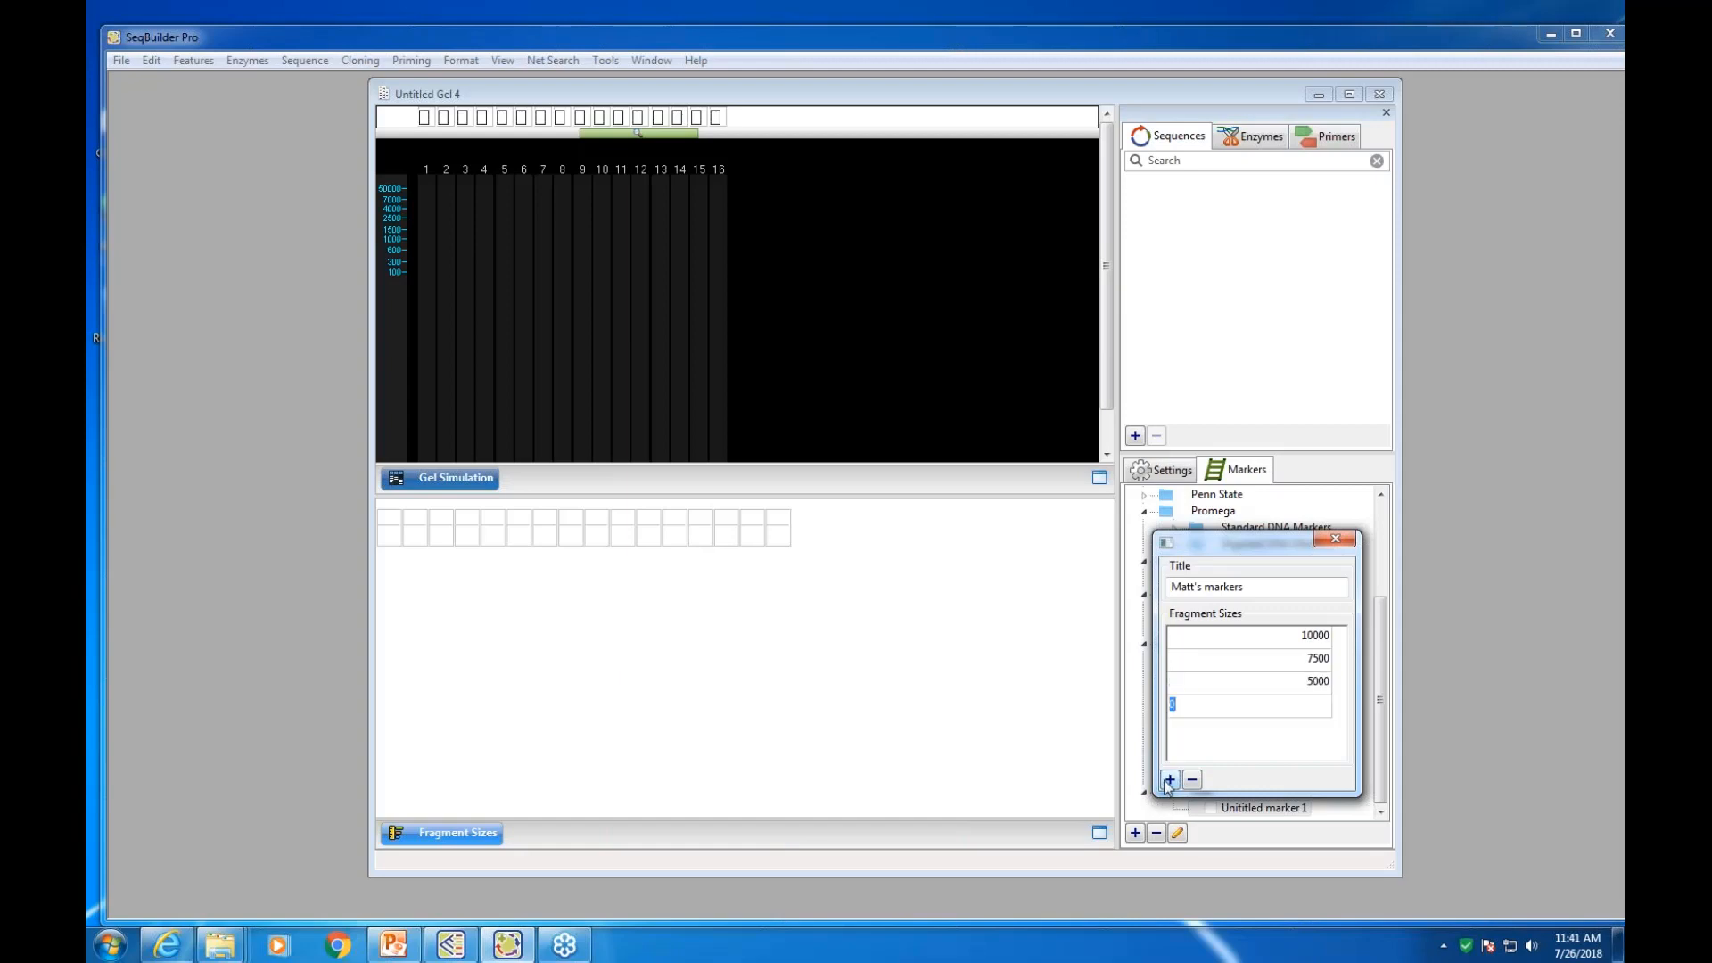
pyautogui.write('1000')
pyautogui.click(1169, 780)
pyautogui.write('500')
pyautogui.click(1169, 781)
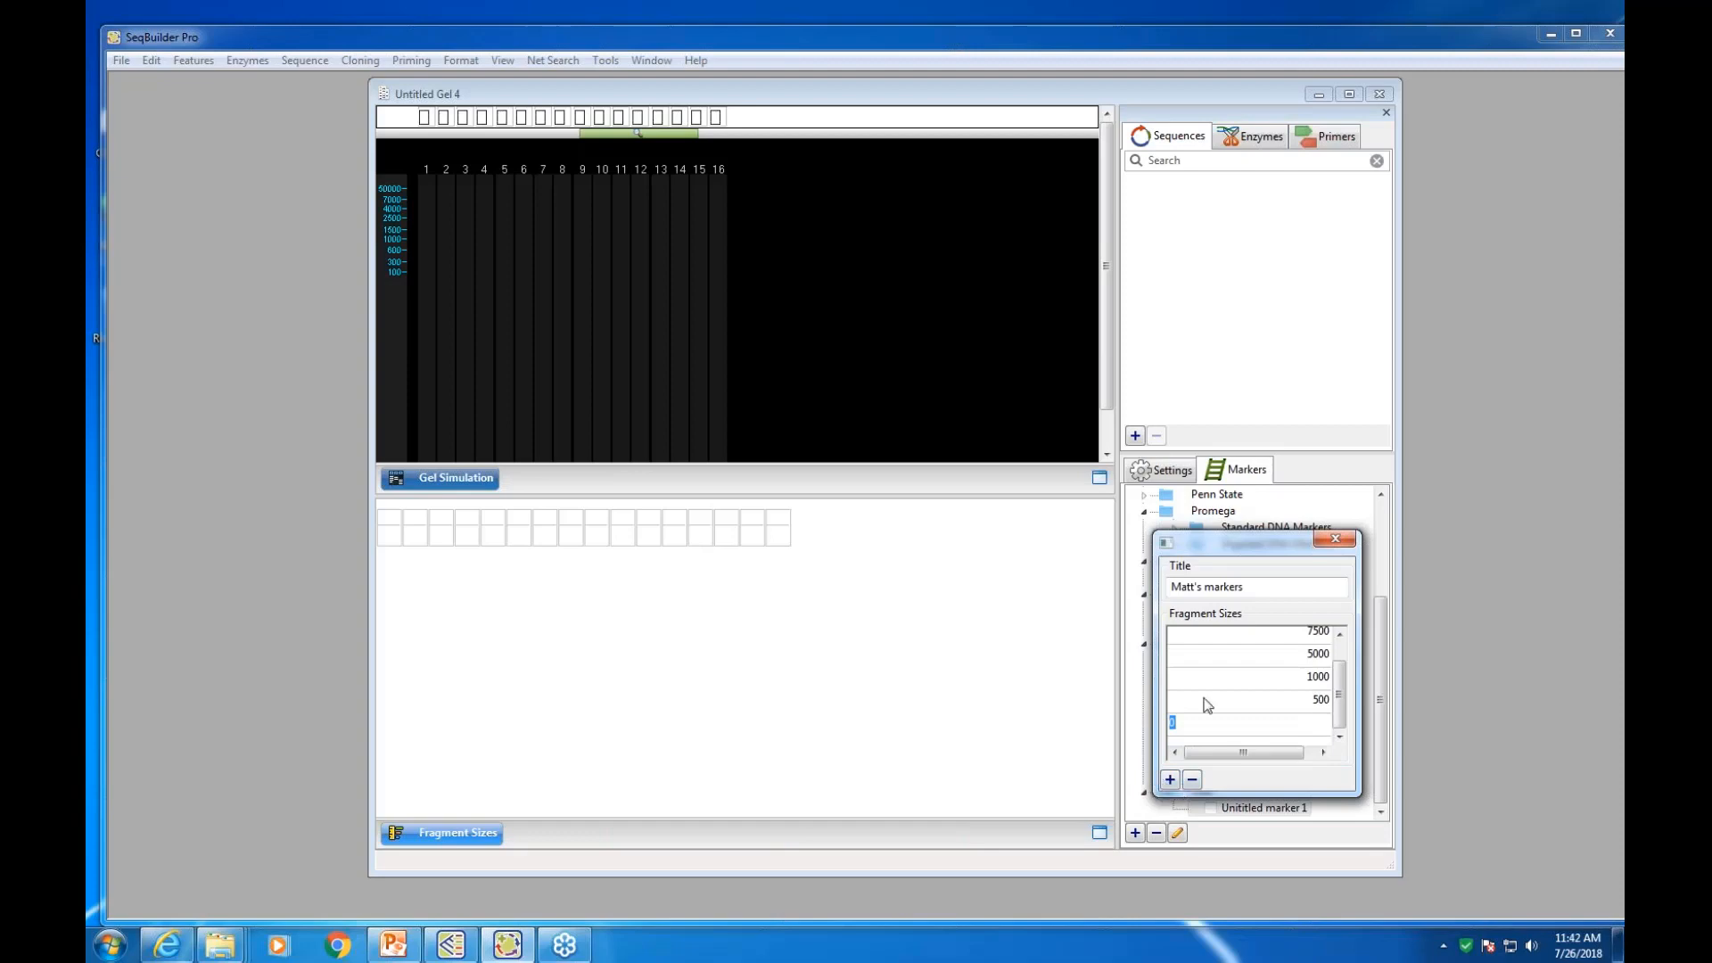
pyautogui.click(1334, 540)
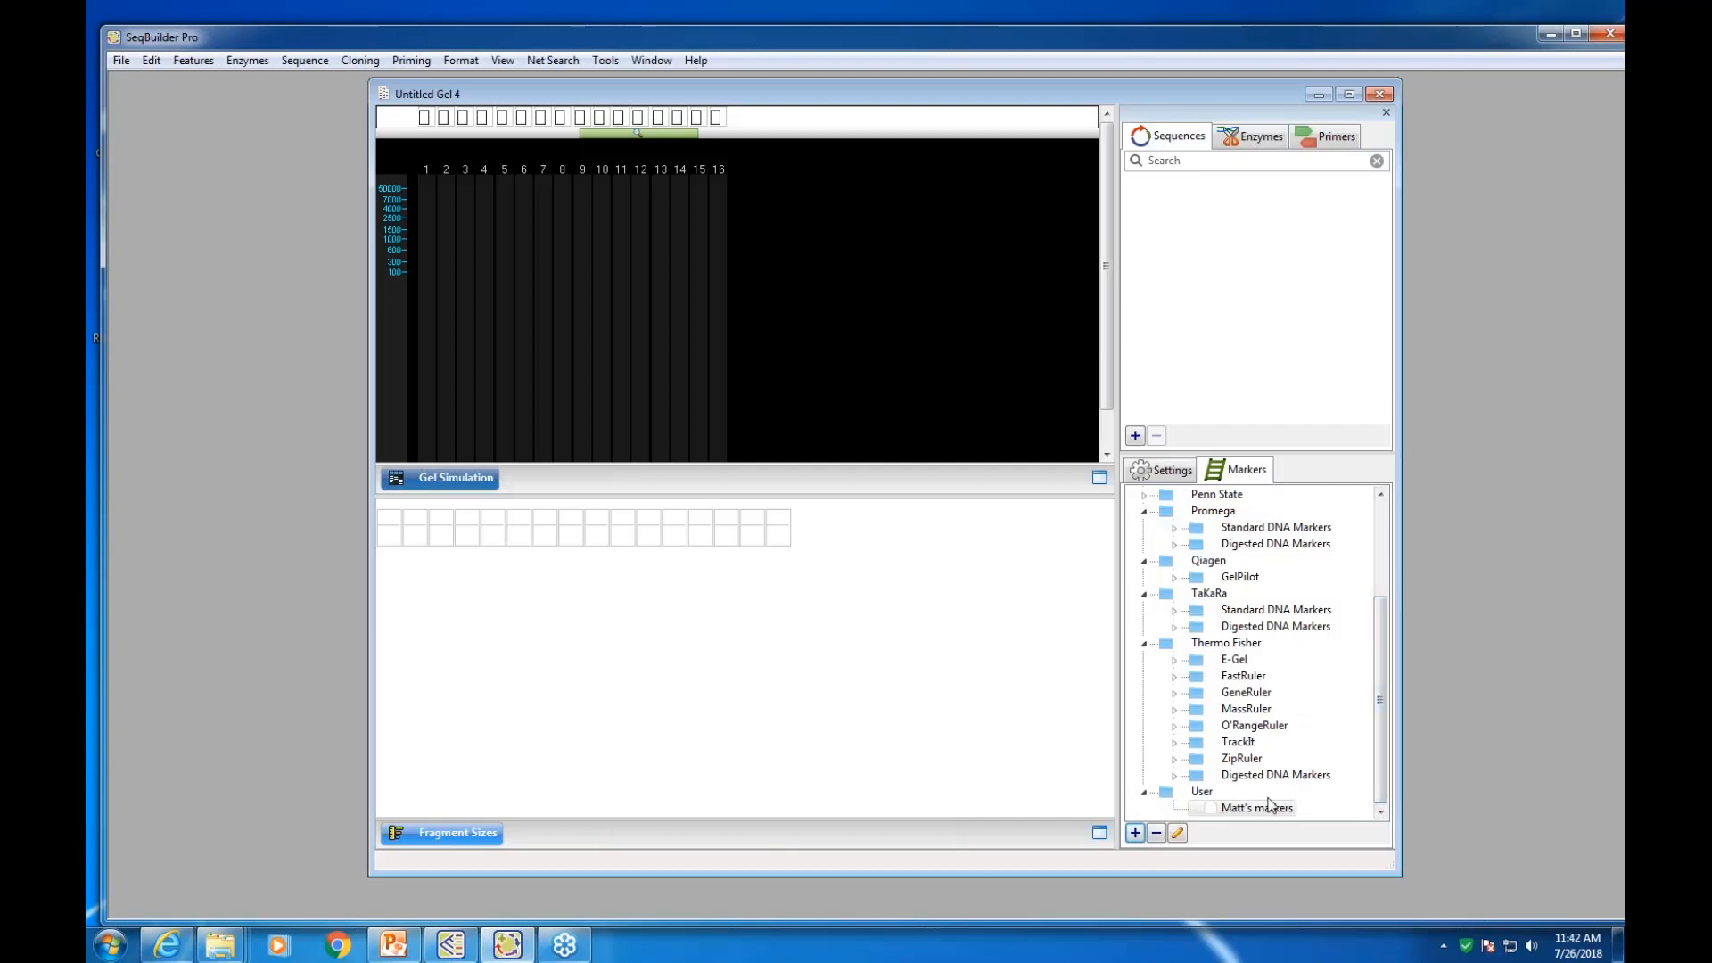
# Load the custom user marker into lane 1 of the simulated gel
pyautogui.moveTo(1270, 814)
pyautogui.mouseDown()
pyautogui.moveTo(749, 394)
pyautogui.moveTo(431, 246)
pyautogui.mouseUp()
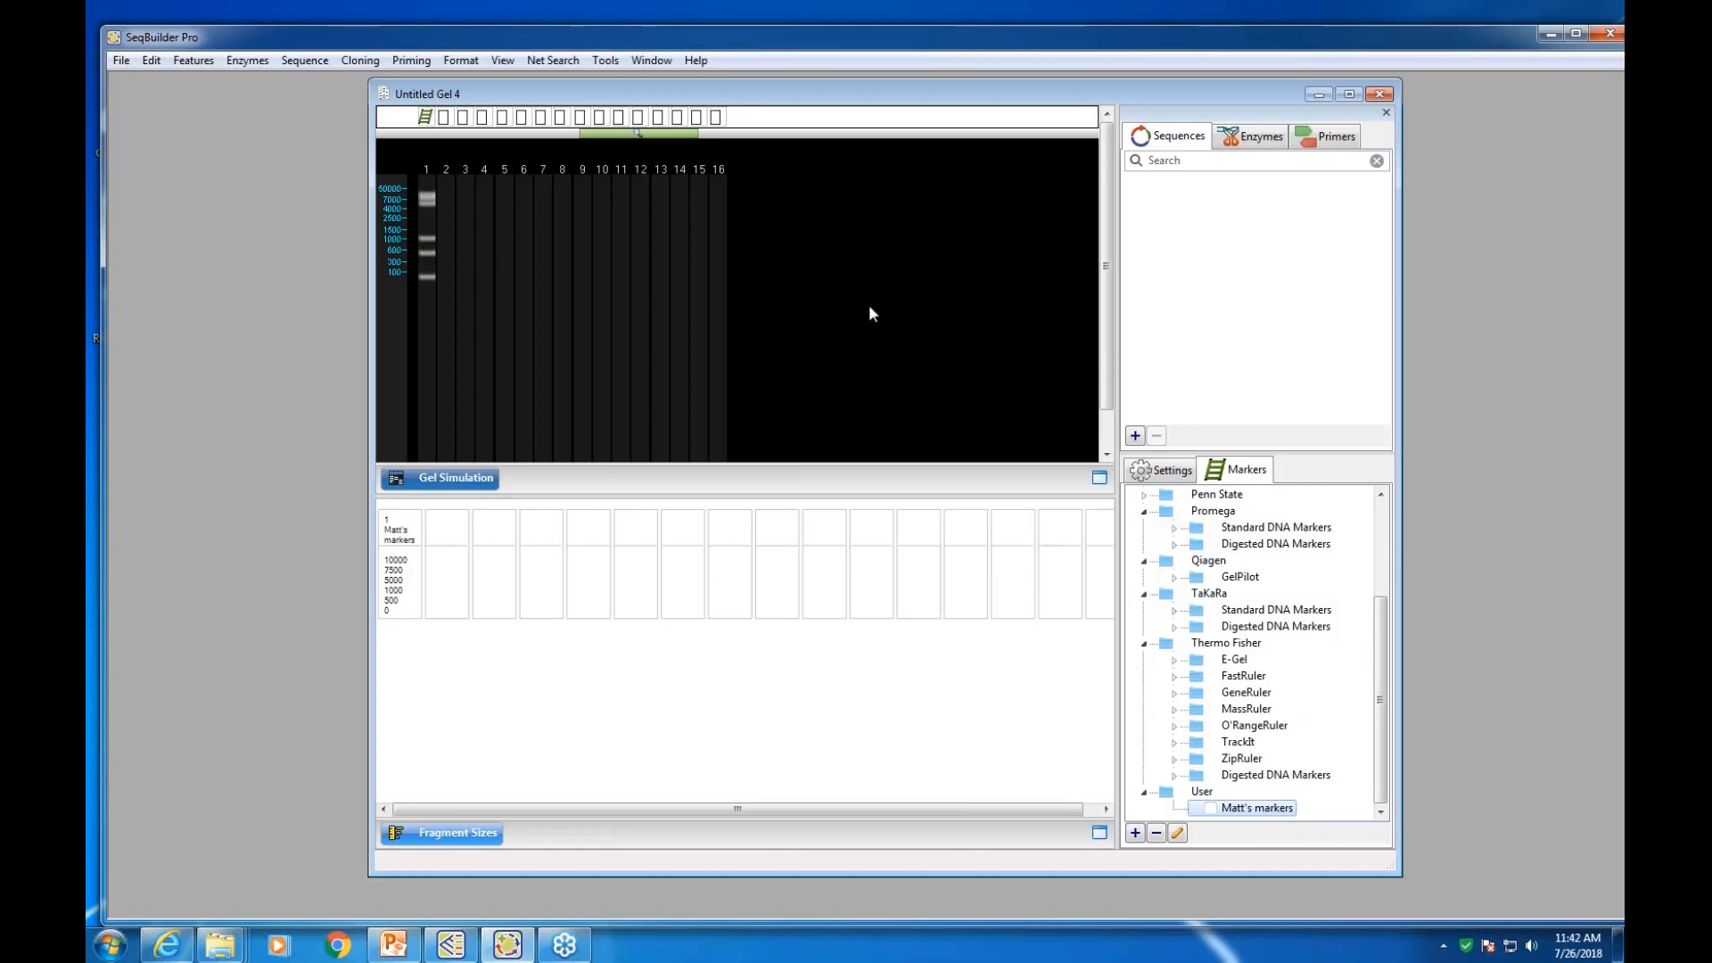